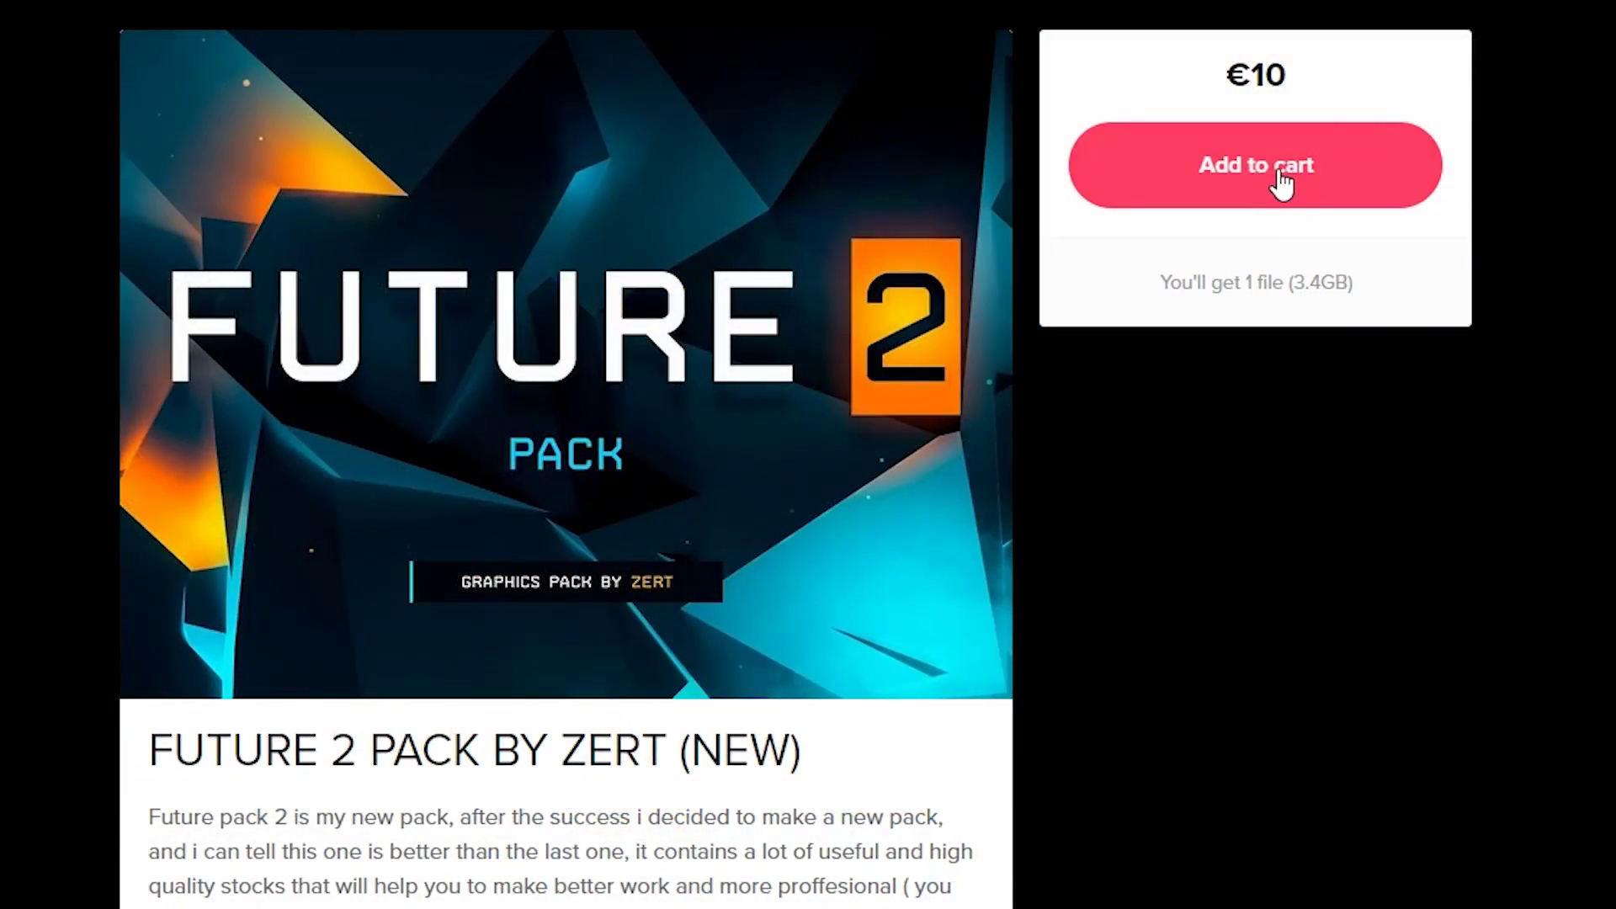
Add the FUTURE 2 pack to the Gumroad cart and apply discount code YOUTUBE5.
left_click(1283, 178)
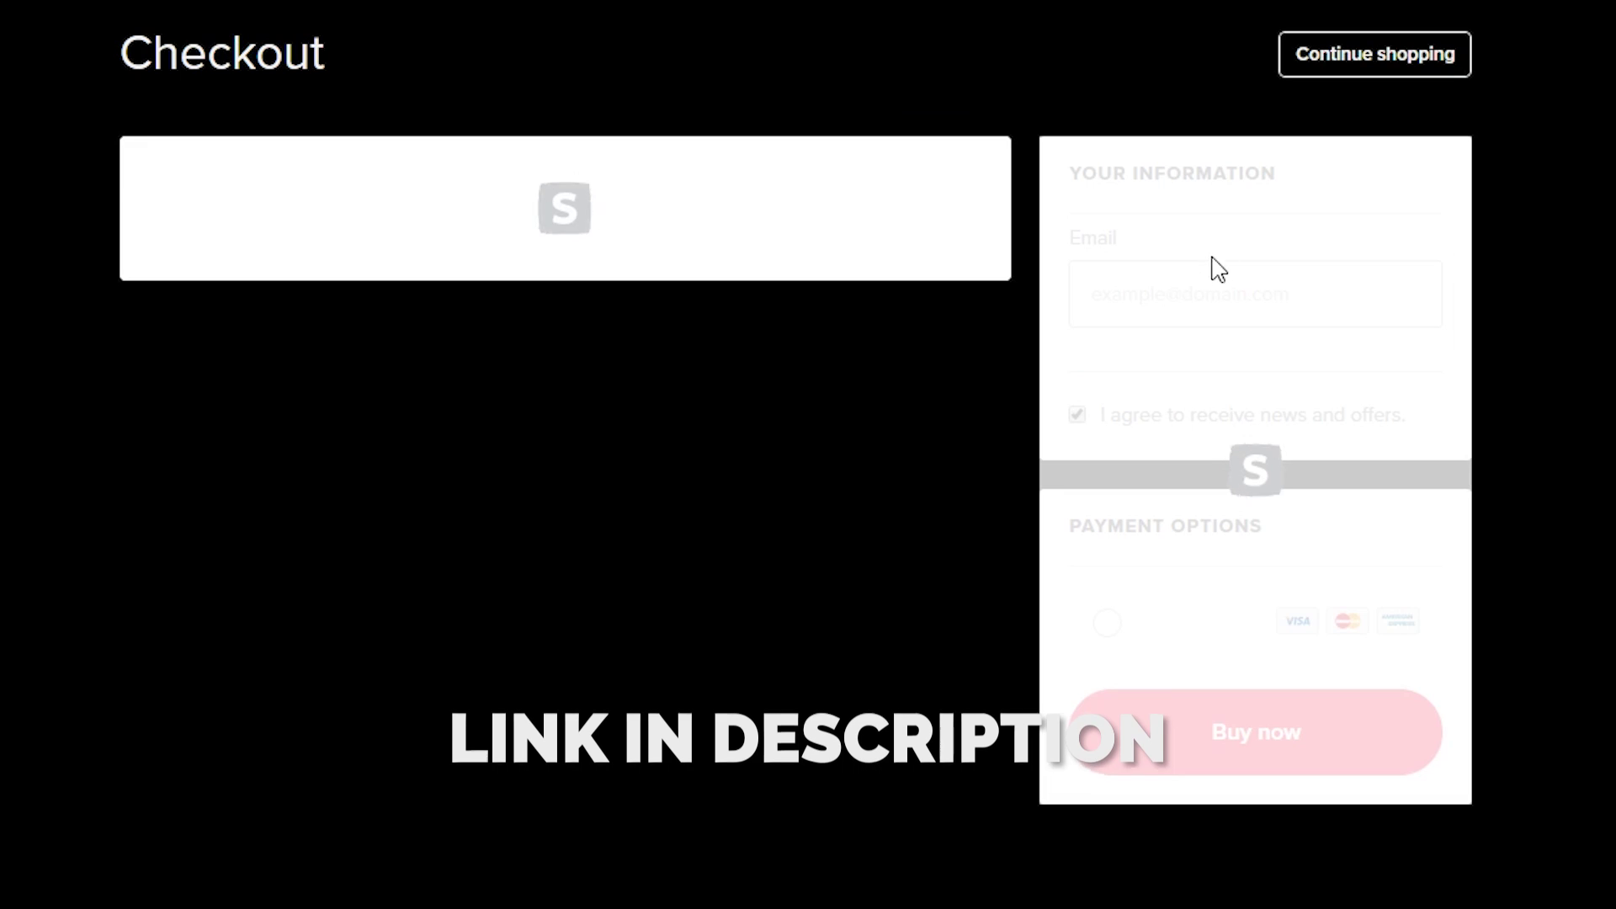
left_click(252, 362)
type("YOUT")
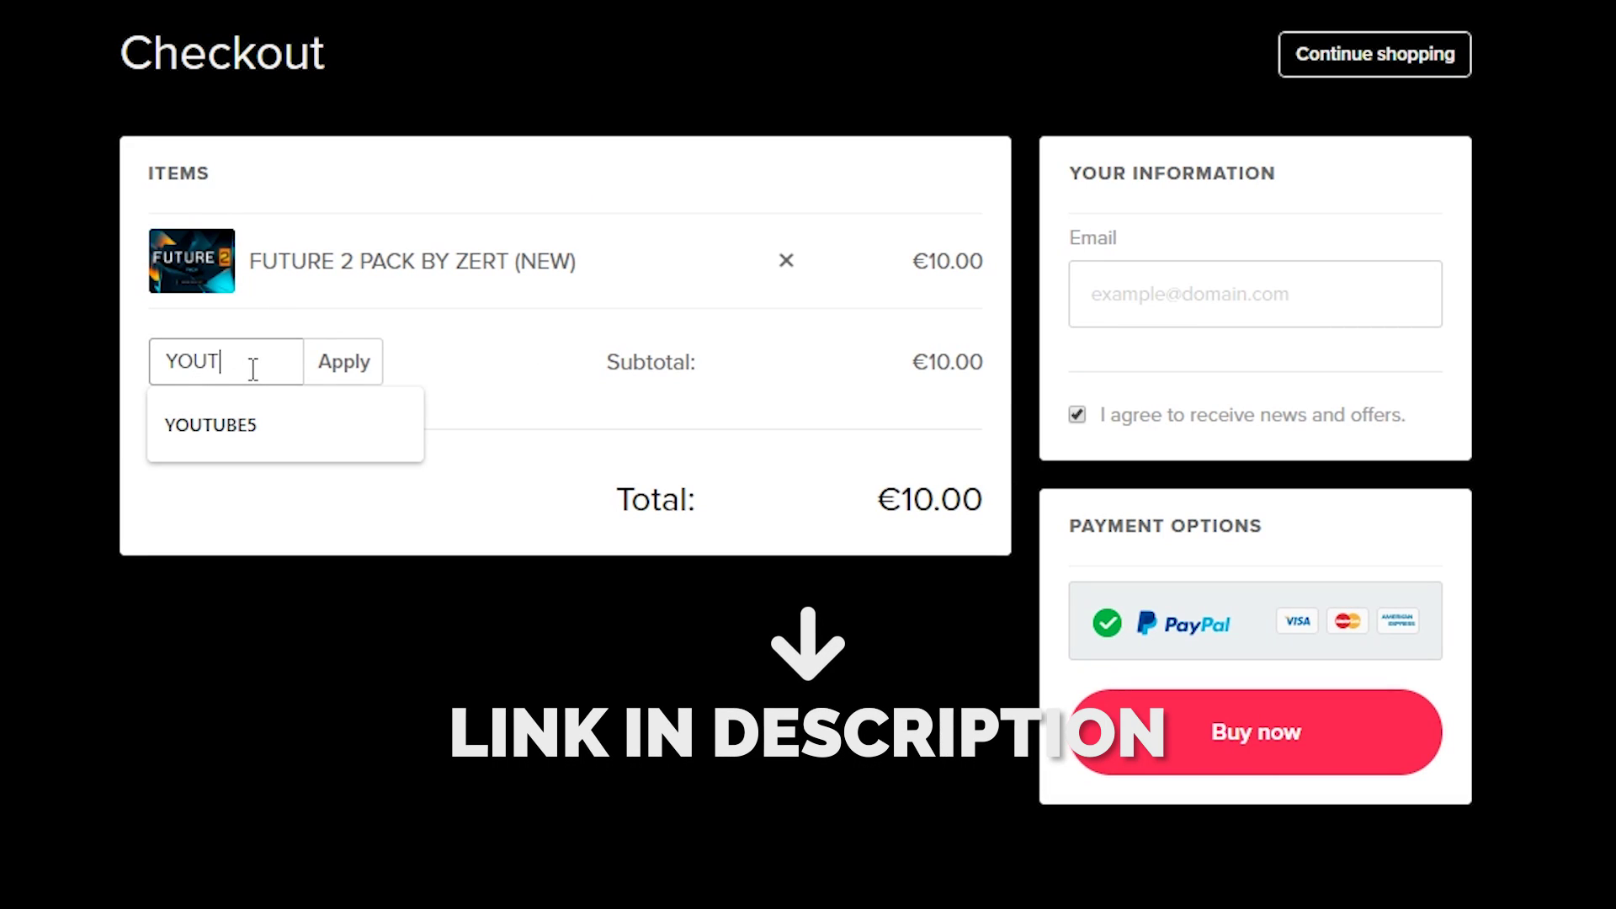
type("UBE5")
left_click(348, 380)
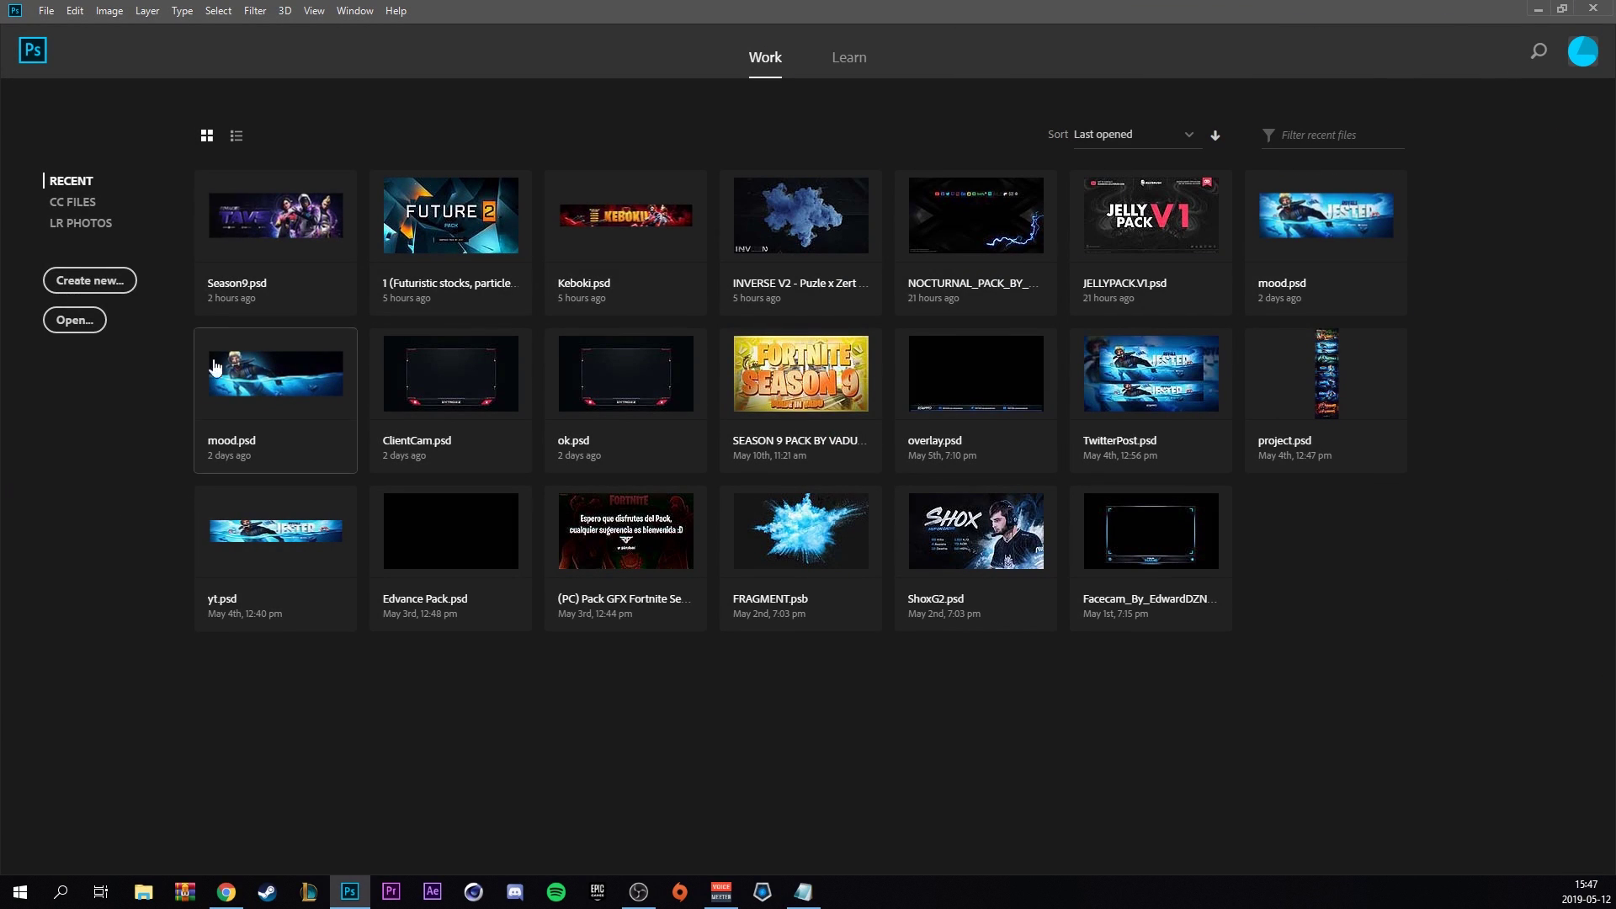
Create a 3000×1000 px, 72 ppi document with a 000000 black background and add an empty layer.
left_click(90, 281)
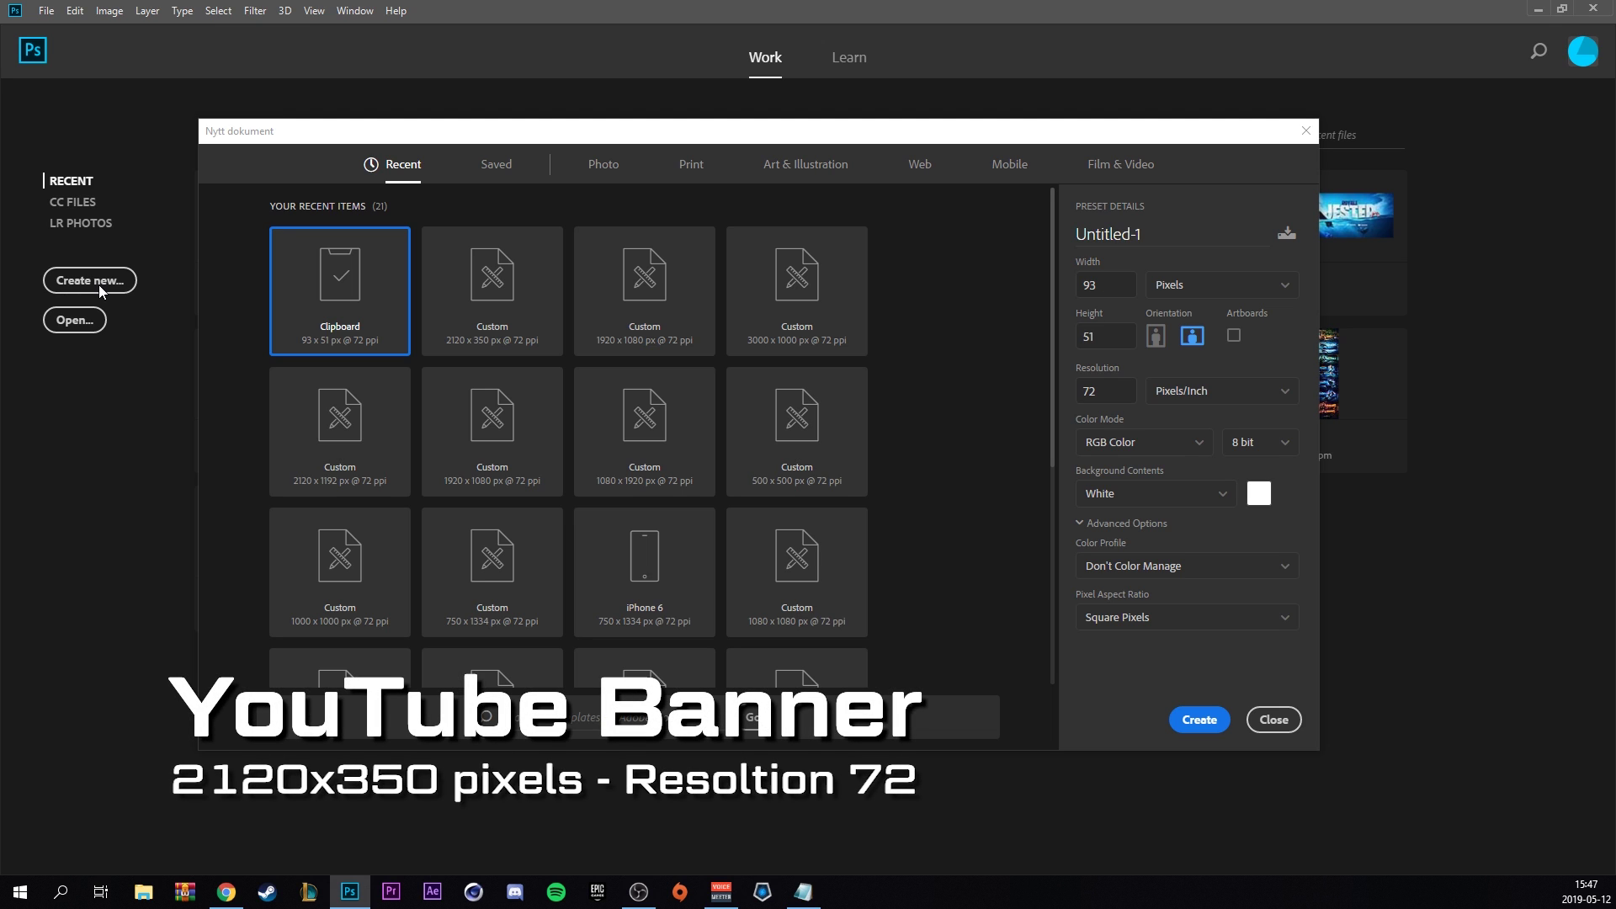
left_click(461, 350)
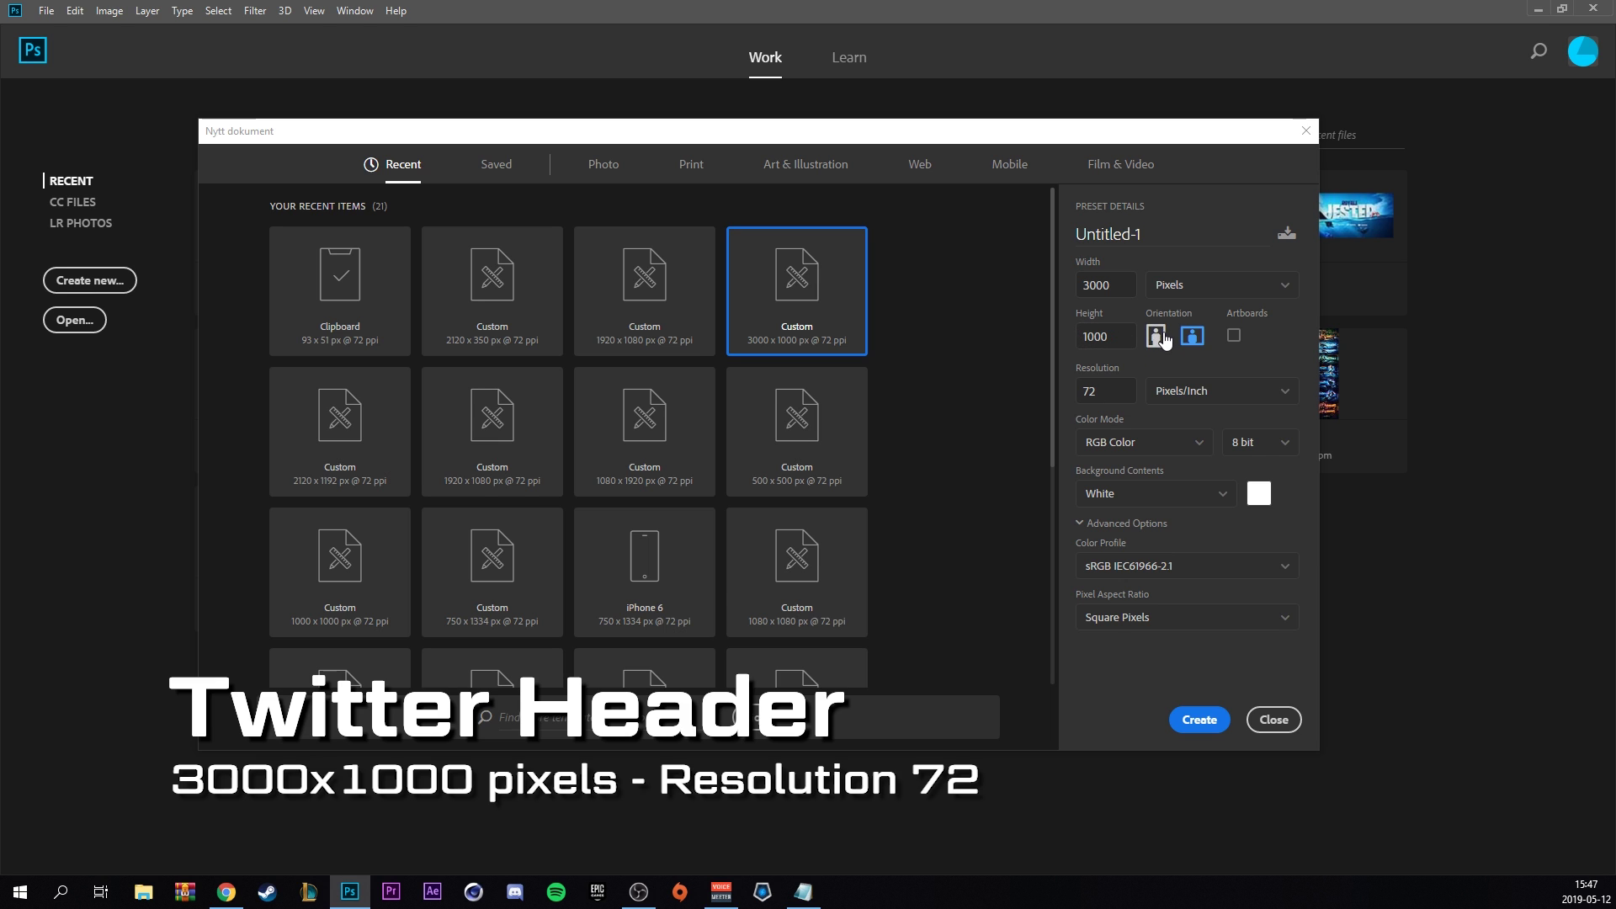
left_click(1260, 495)
type("000000")
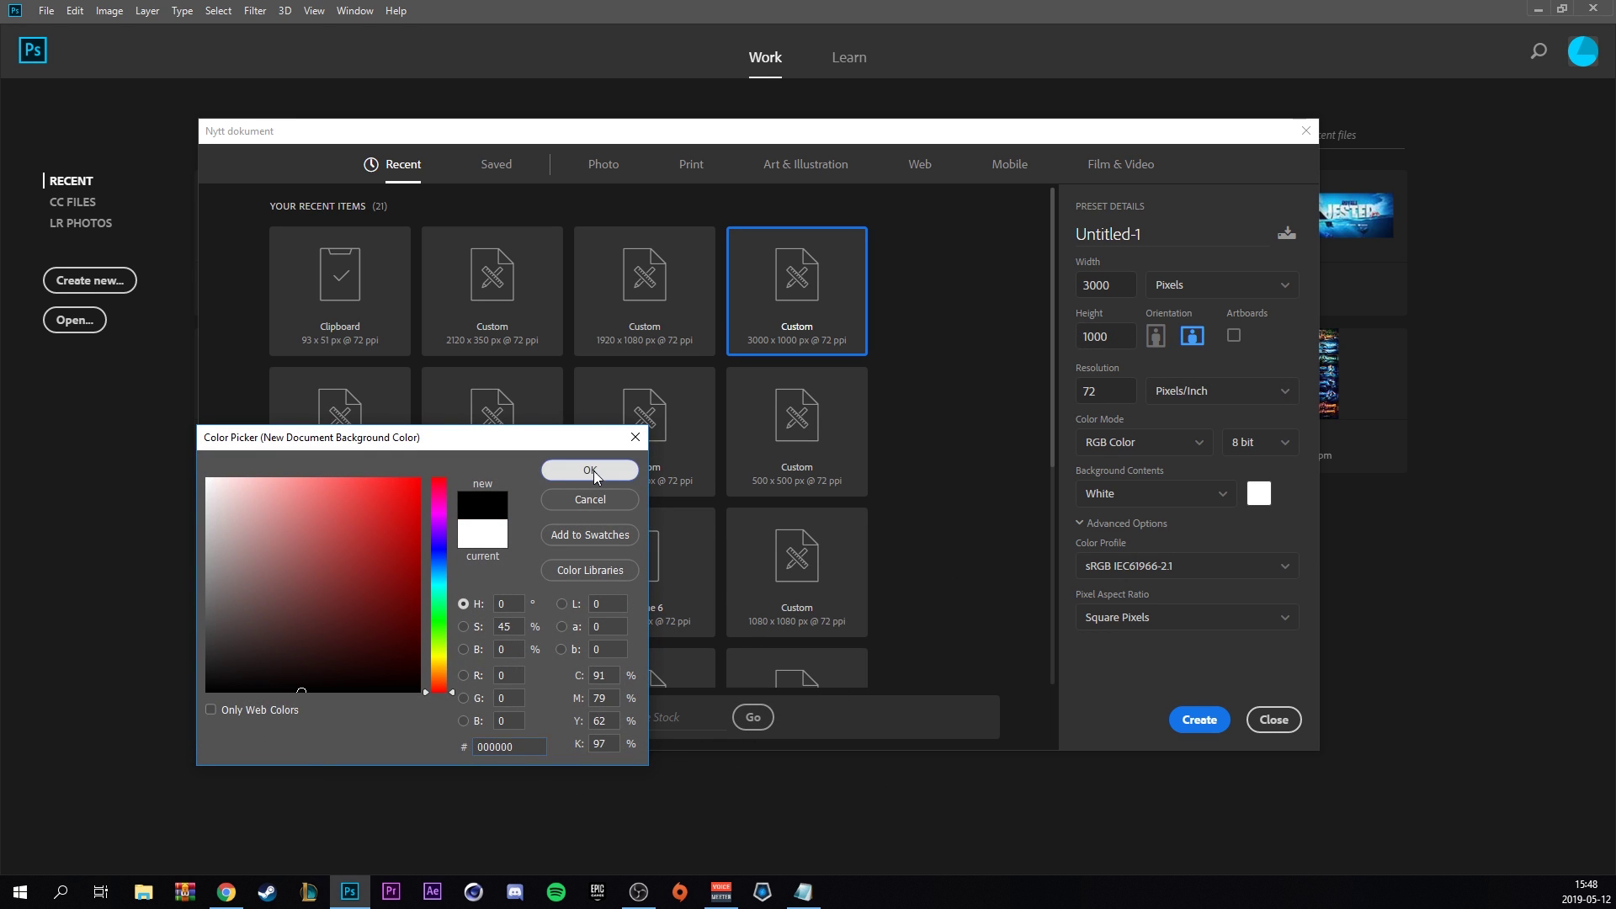
left_click(588, 471)
left_click(1195, 719)
left_click(1567, 865)
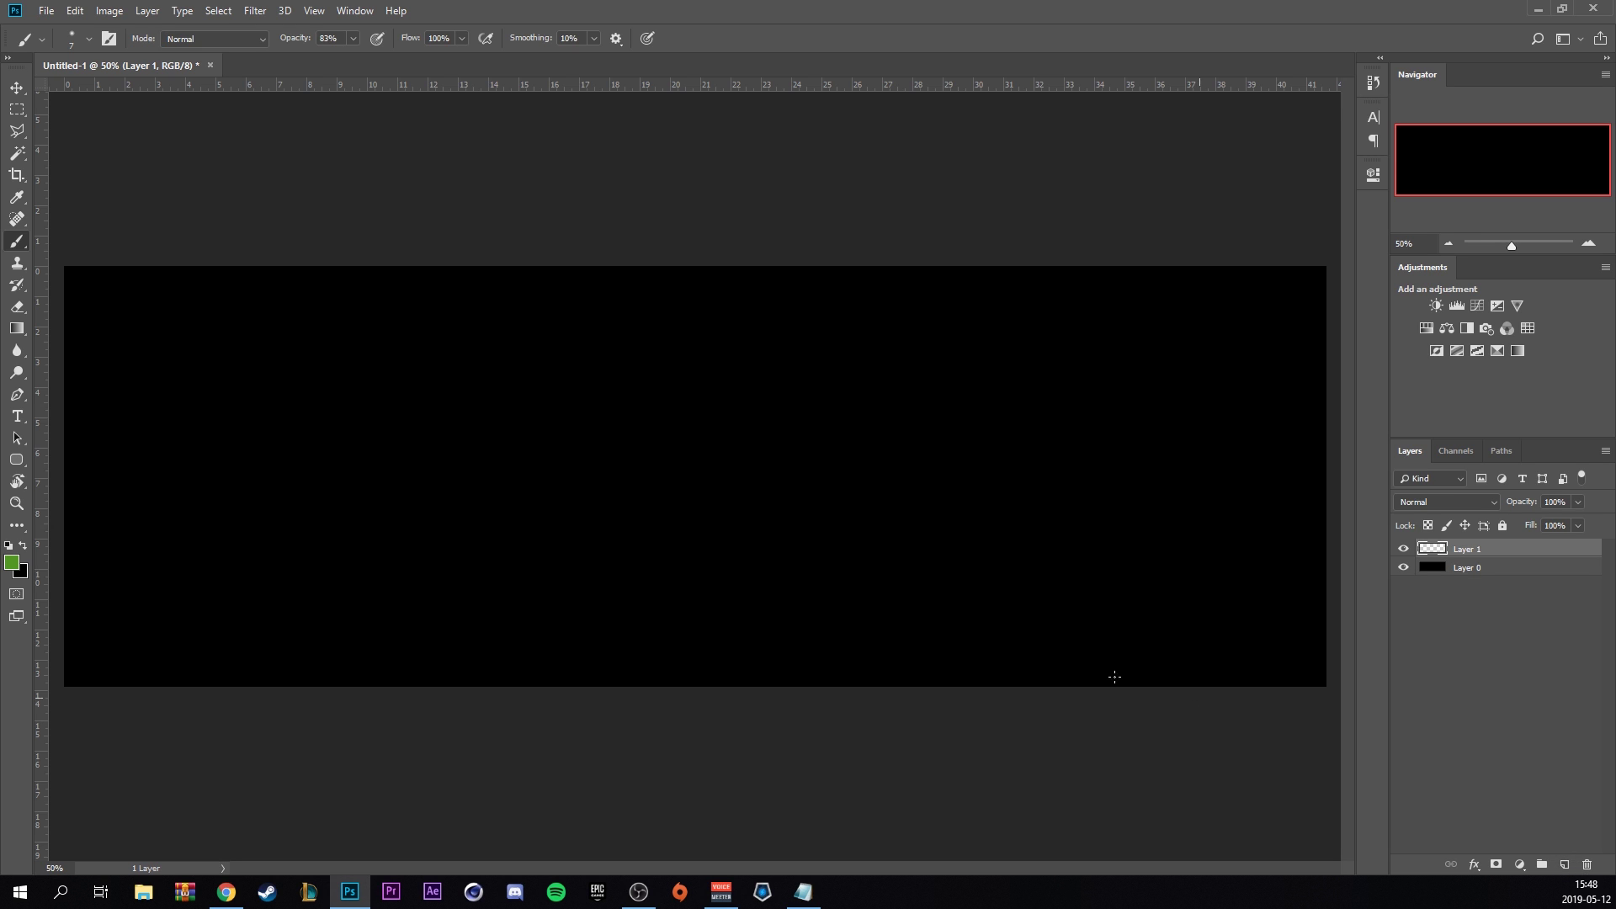
Build a 0c1016-to-181e25 dark navy gradient and drag it horizontally across Layer 1.
left_click(17, 328)
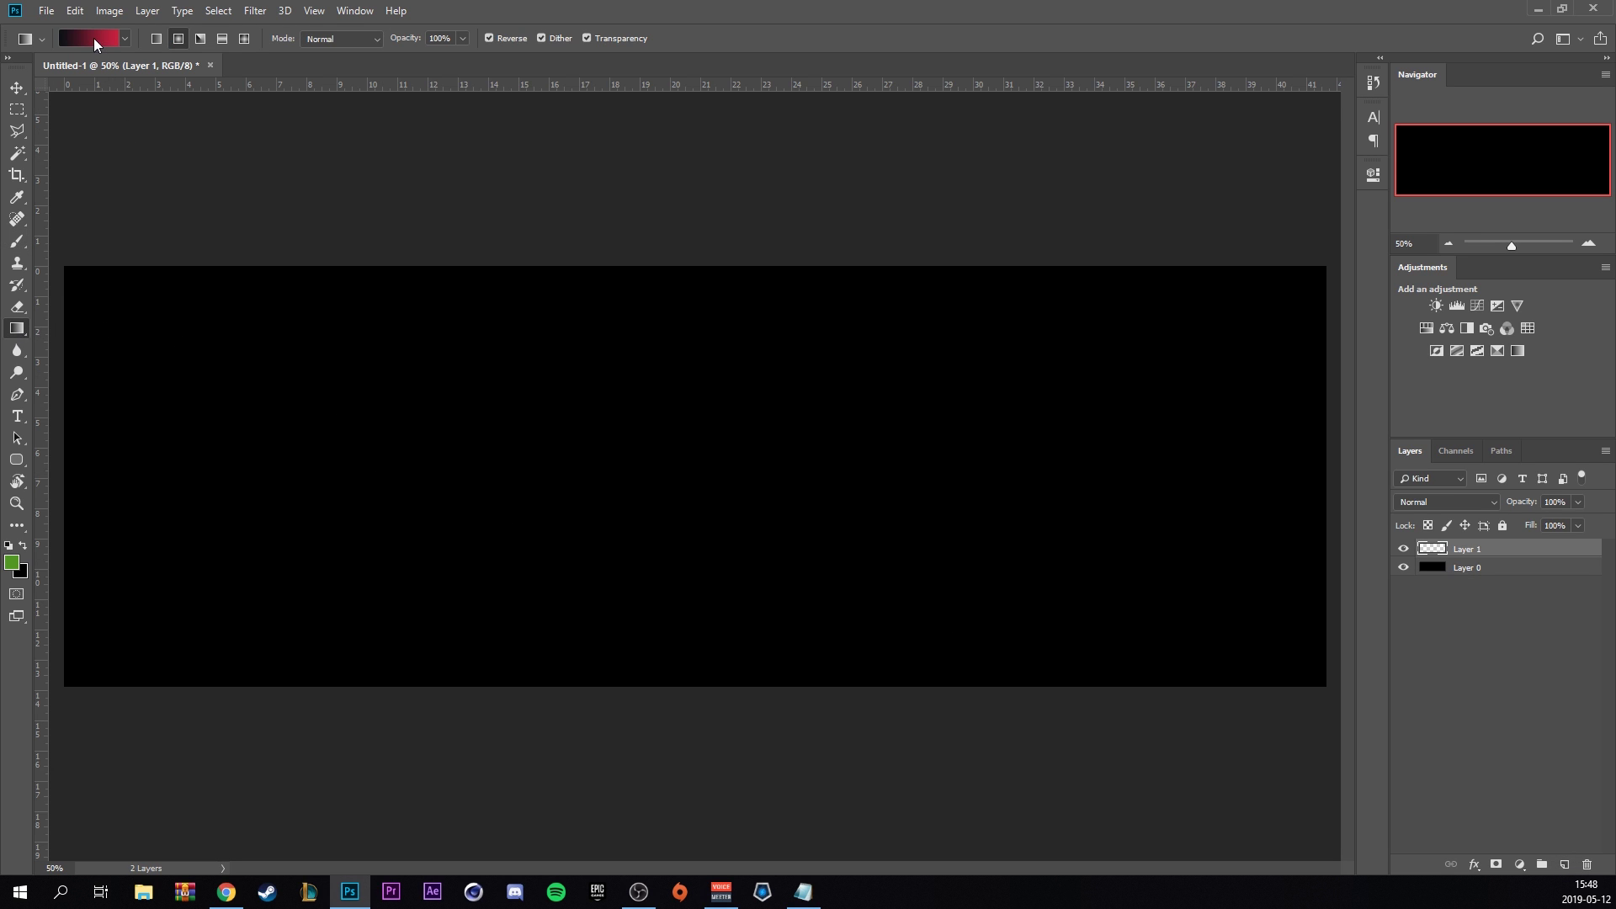
left_click(95, 43)
double_click(922, 686)
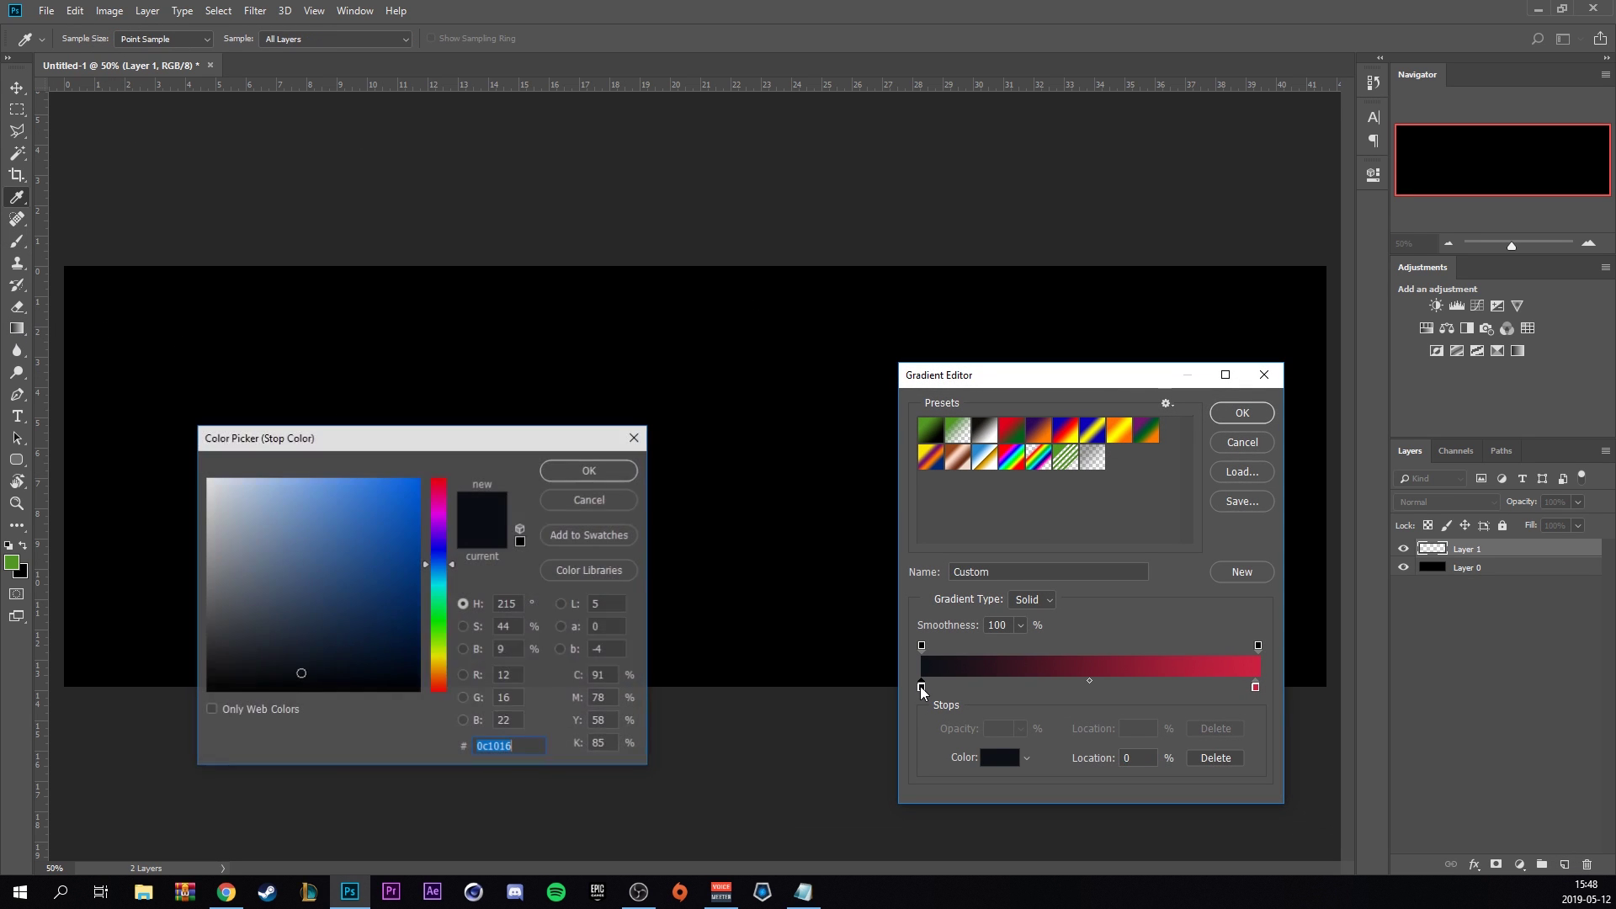
left_click(599, 480)
double_click(1256, 687)
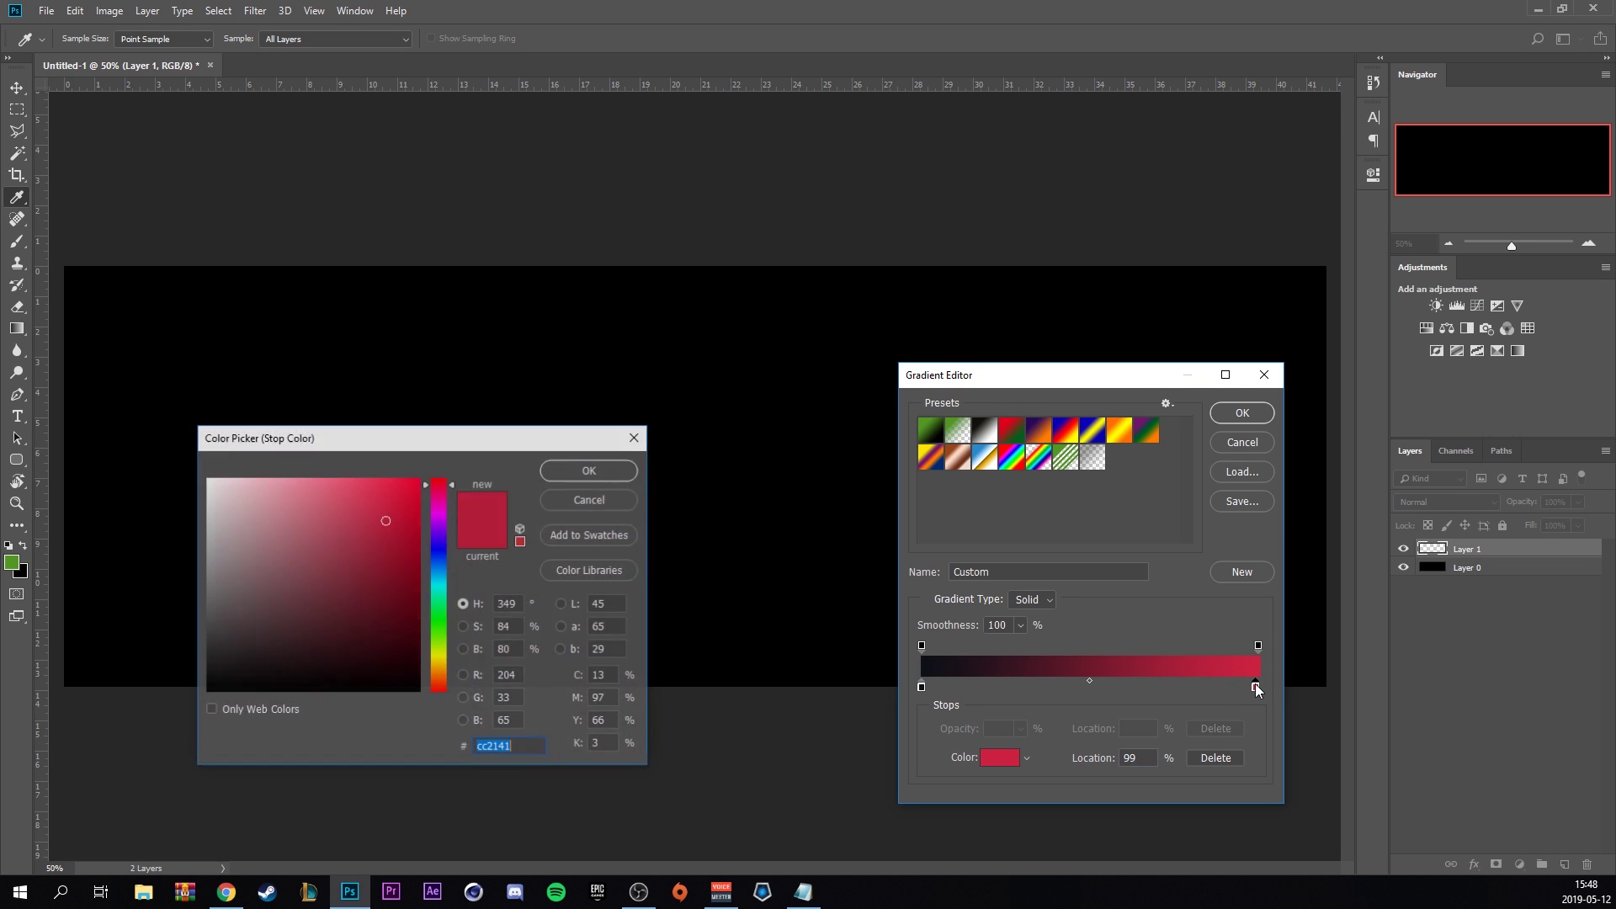
type("181e25")
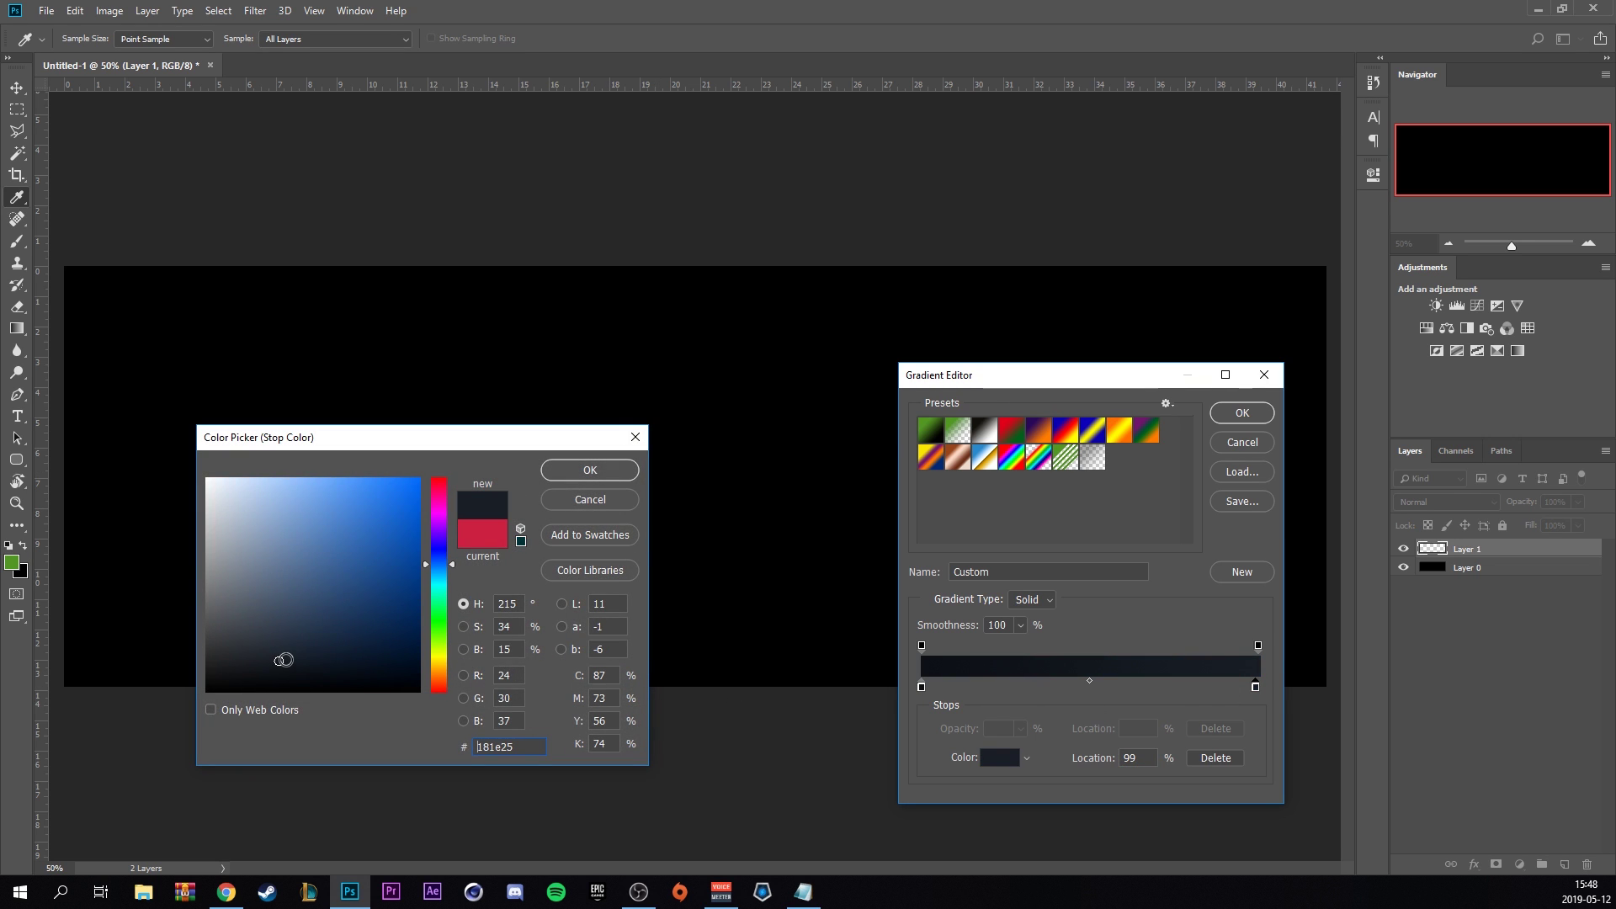
key("Return")
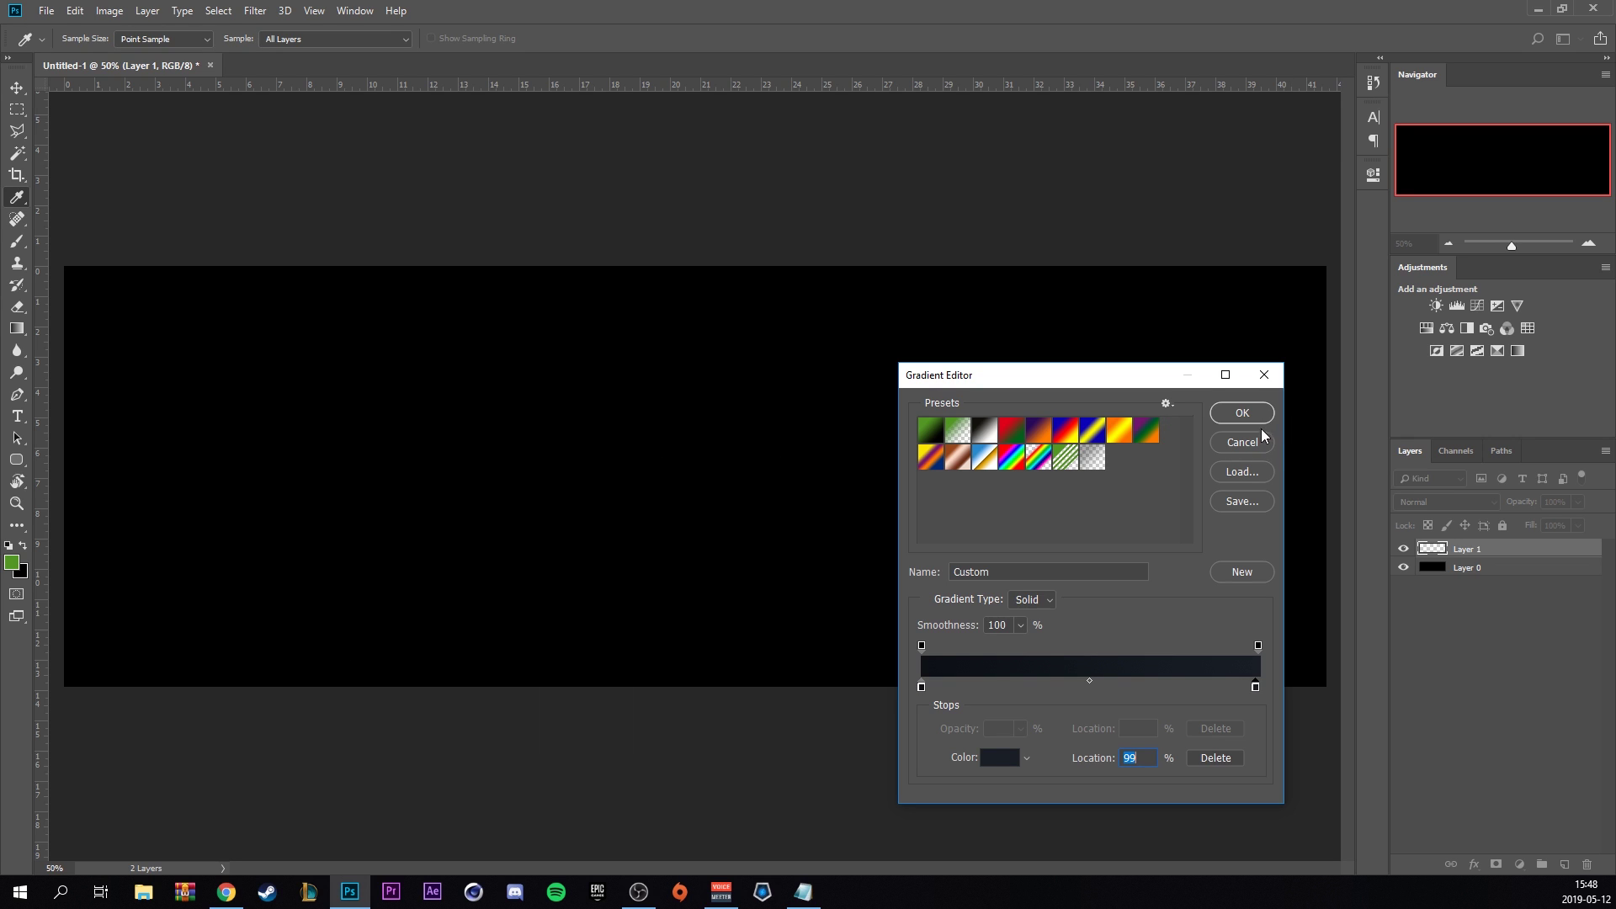
left_click(1244, 415)
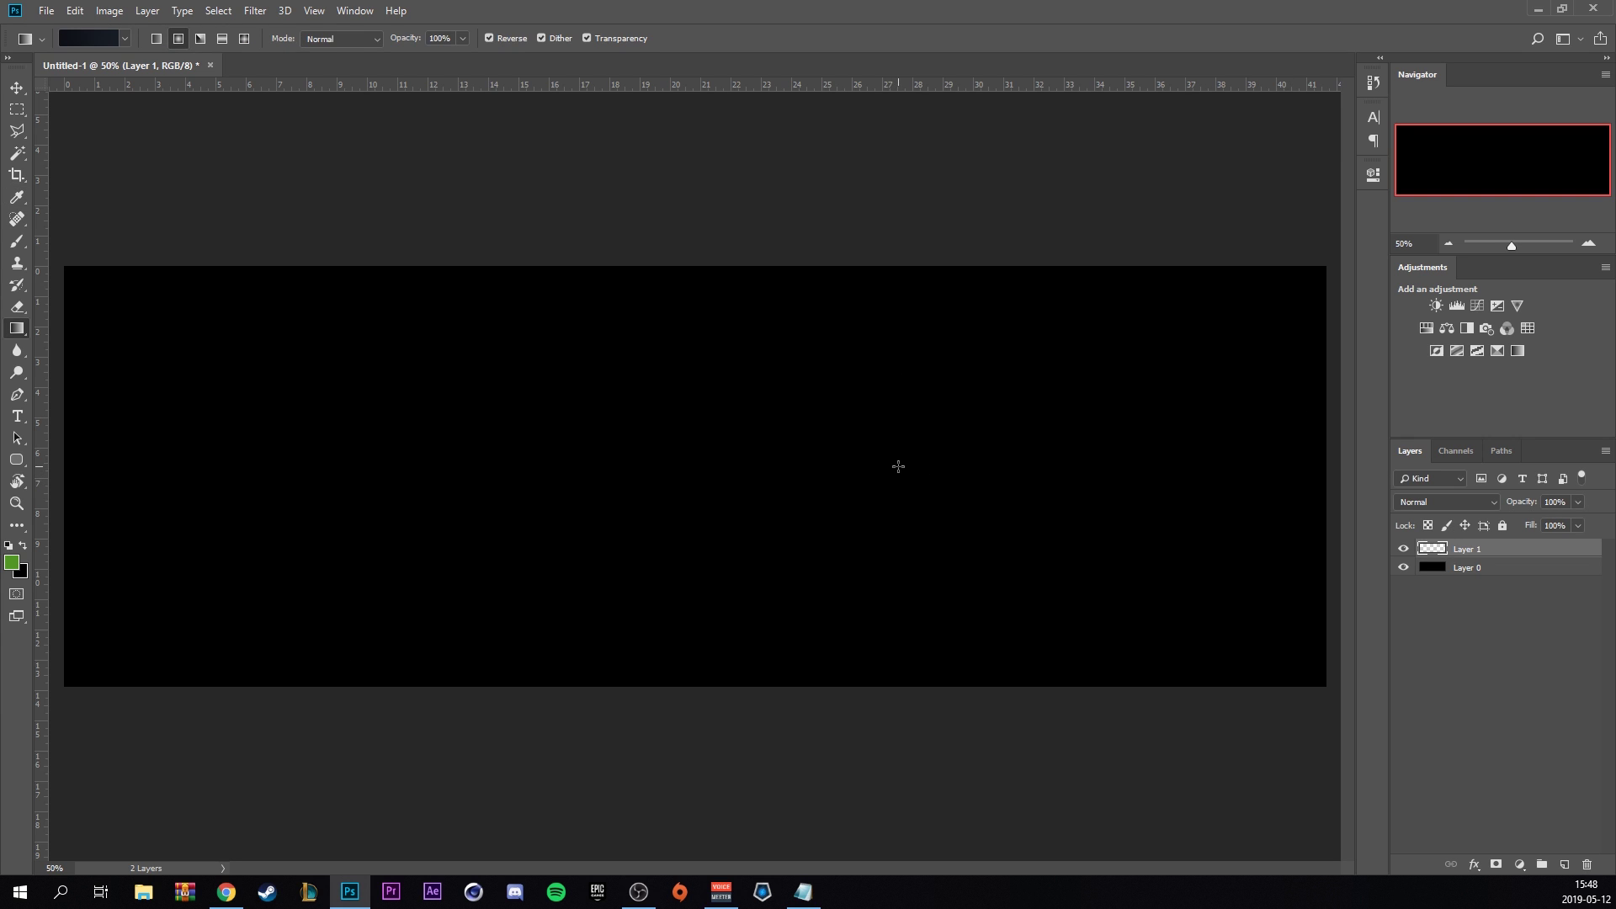
left_click_drag(898, 467, 52, 474)
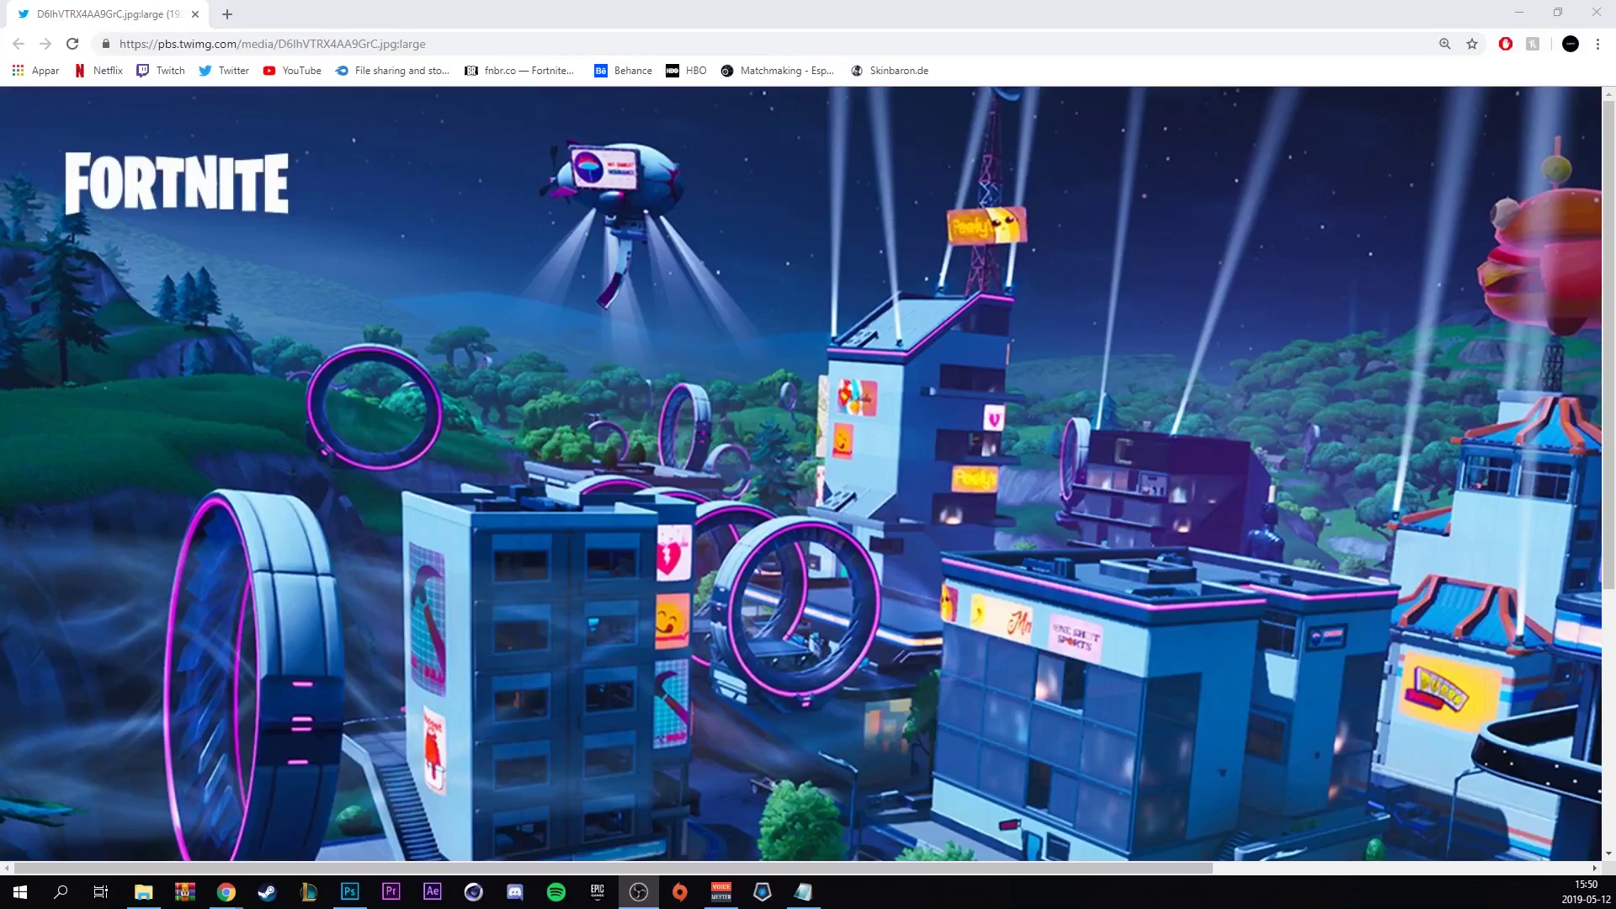
Copy the night-time Fortnite city image from Chrome and return to Photoshop.
scroll(698, 500, "down", 5)
scroll(656, 446, "up", 3)
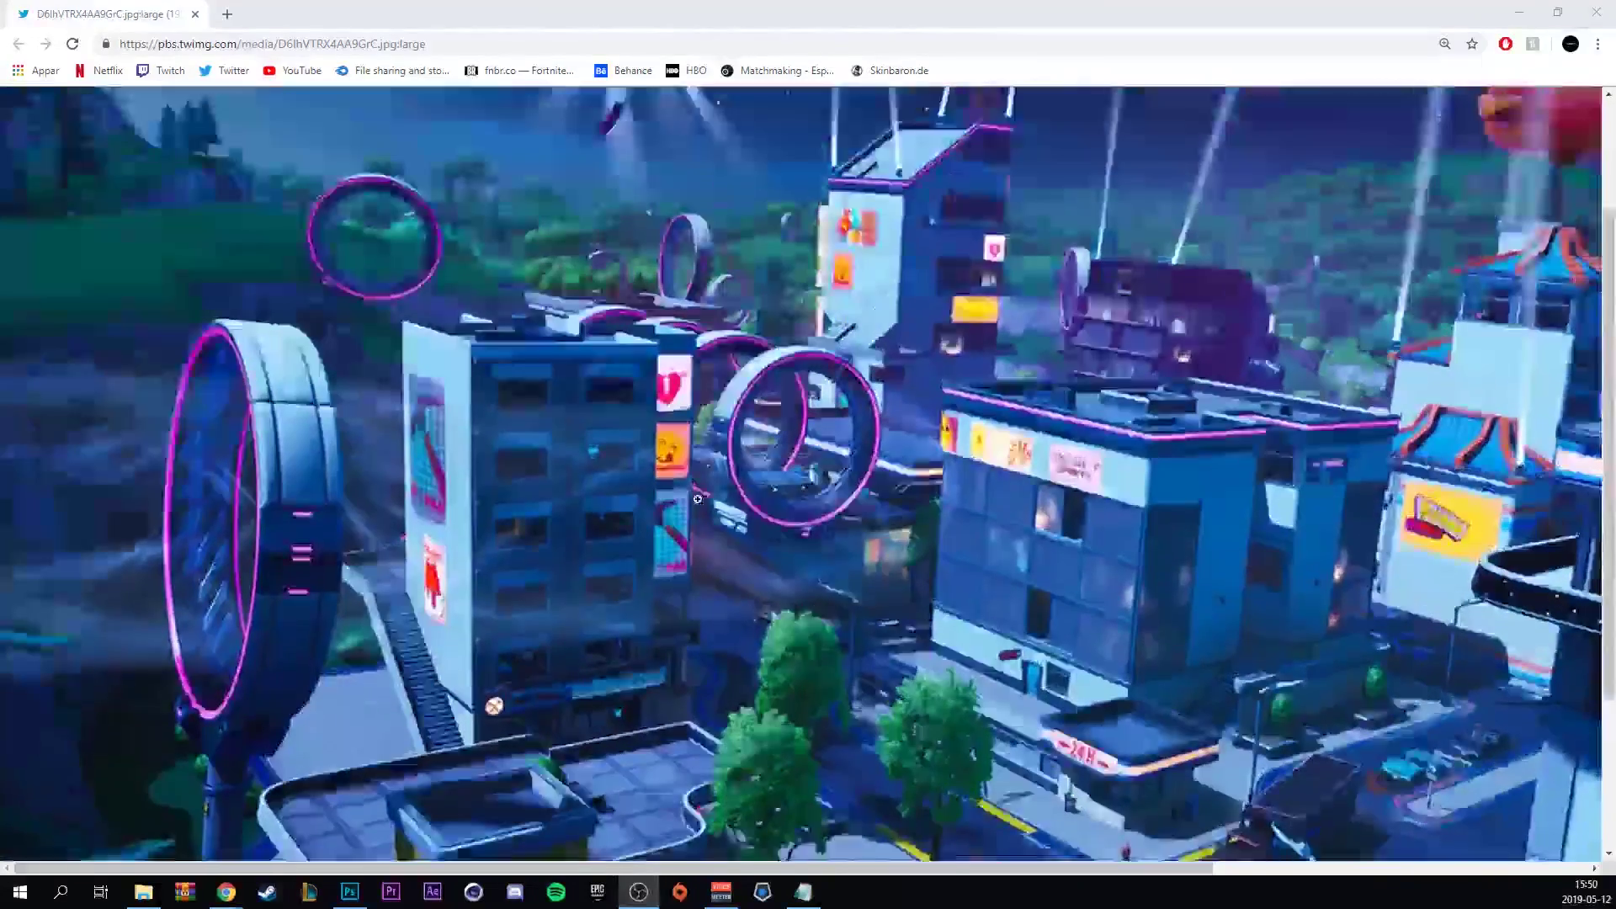
right_click(614, 391)
left_click(667, 439)
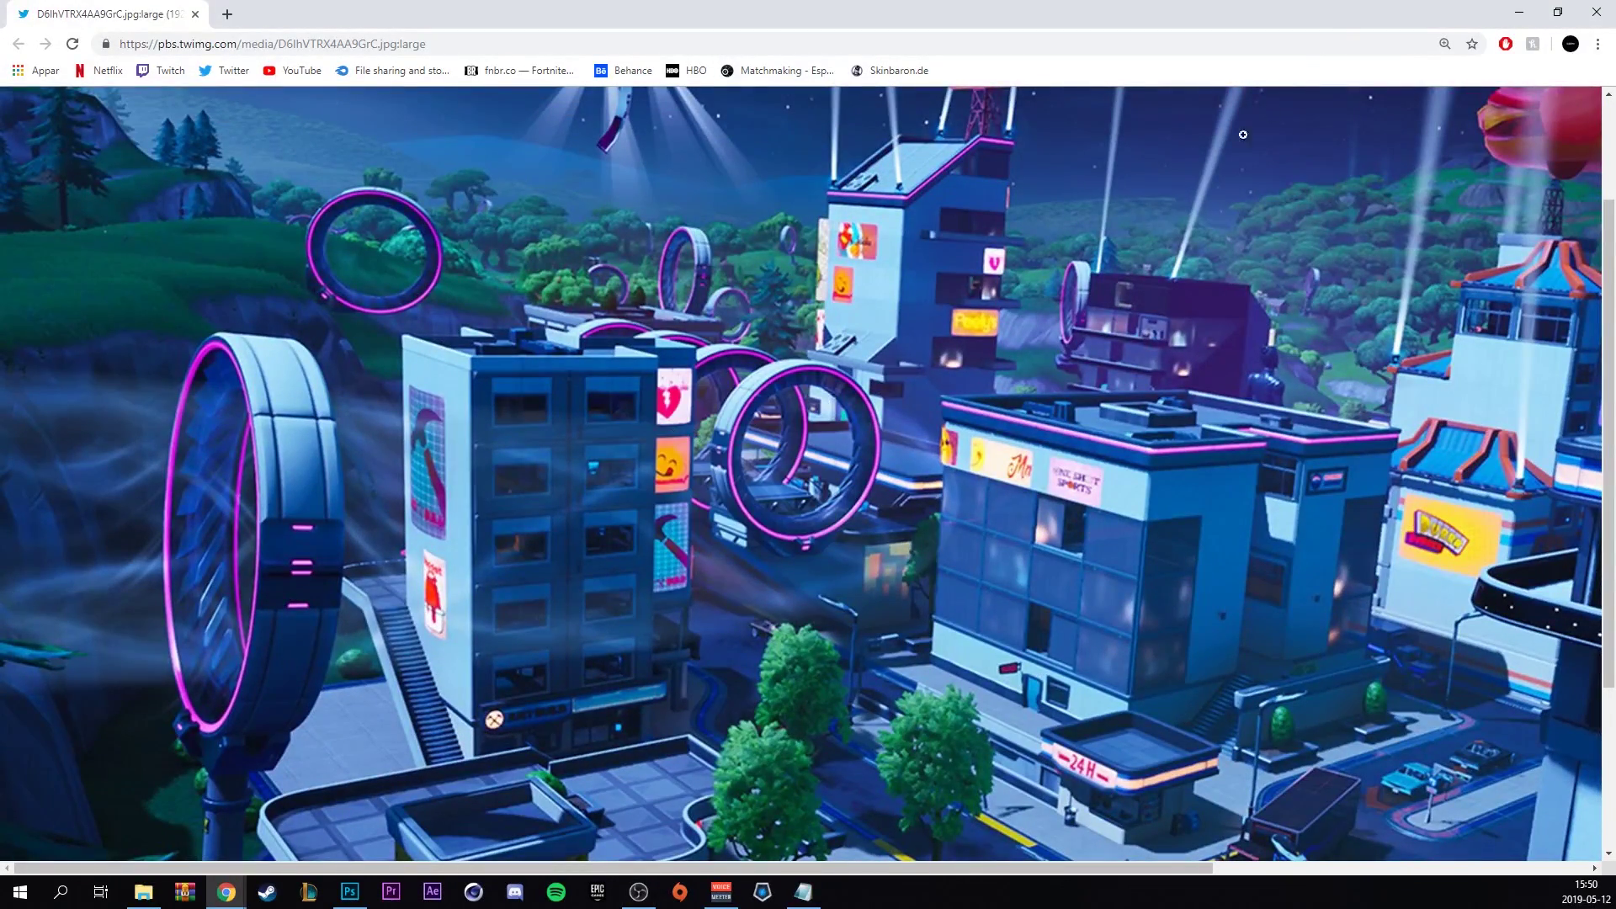
left_click(1511, 12)
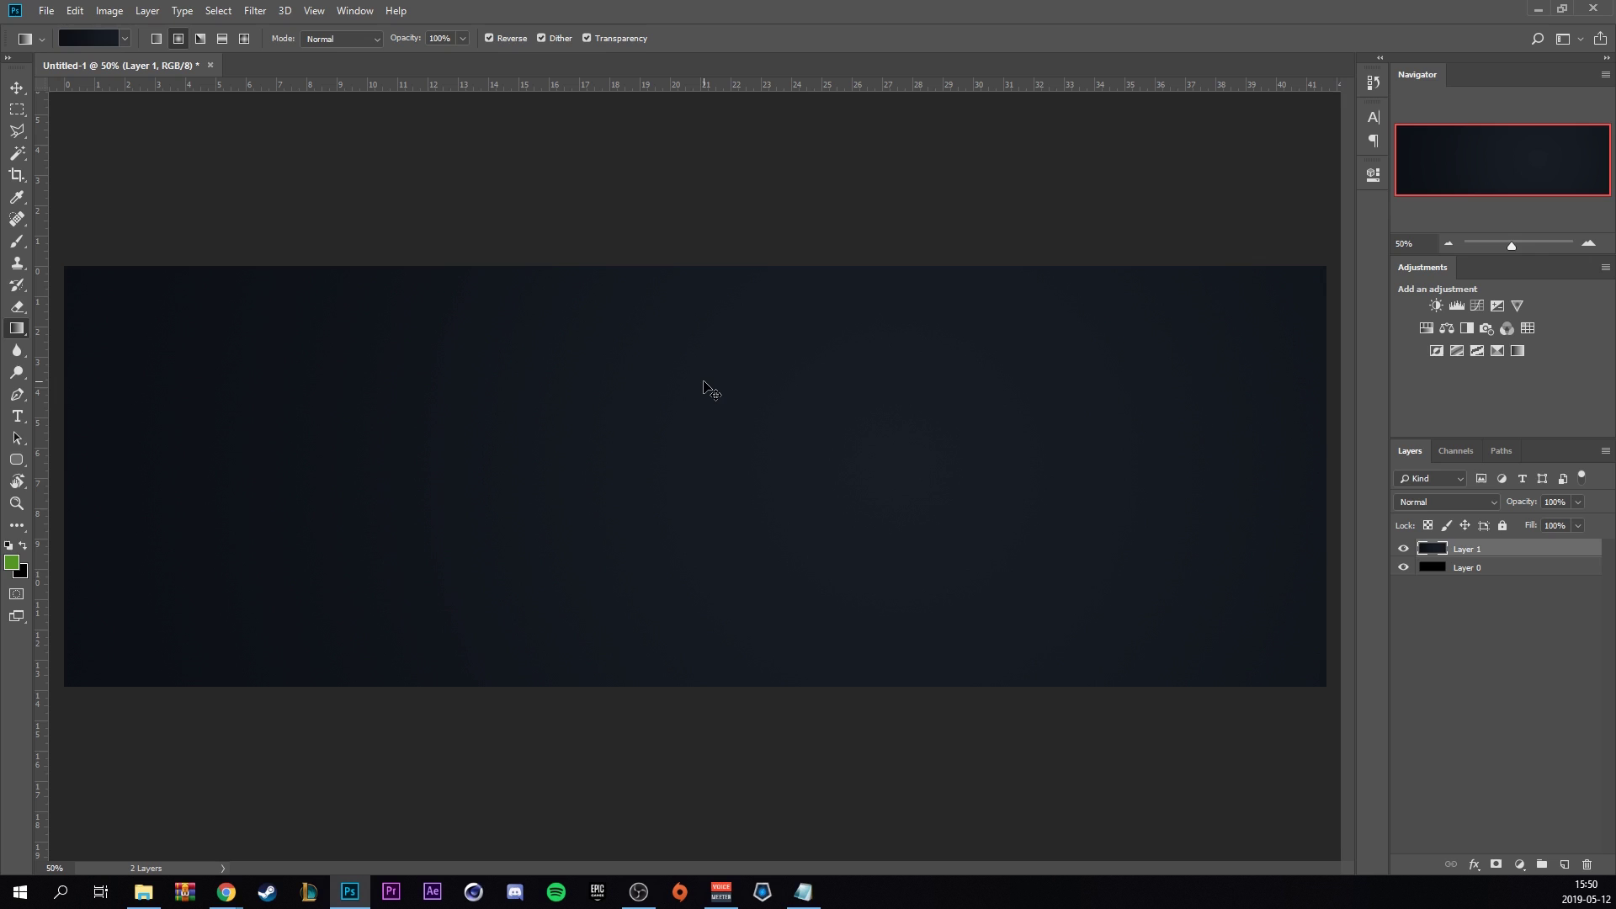
Paste the Fortnite city image as a new layer and scale it to fill the canvas.
key("ctrl+v")
key("ctrl+t")
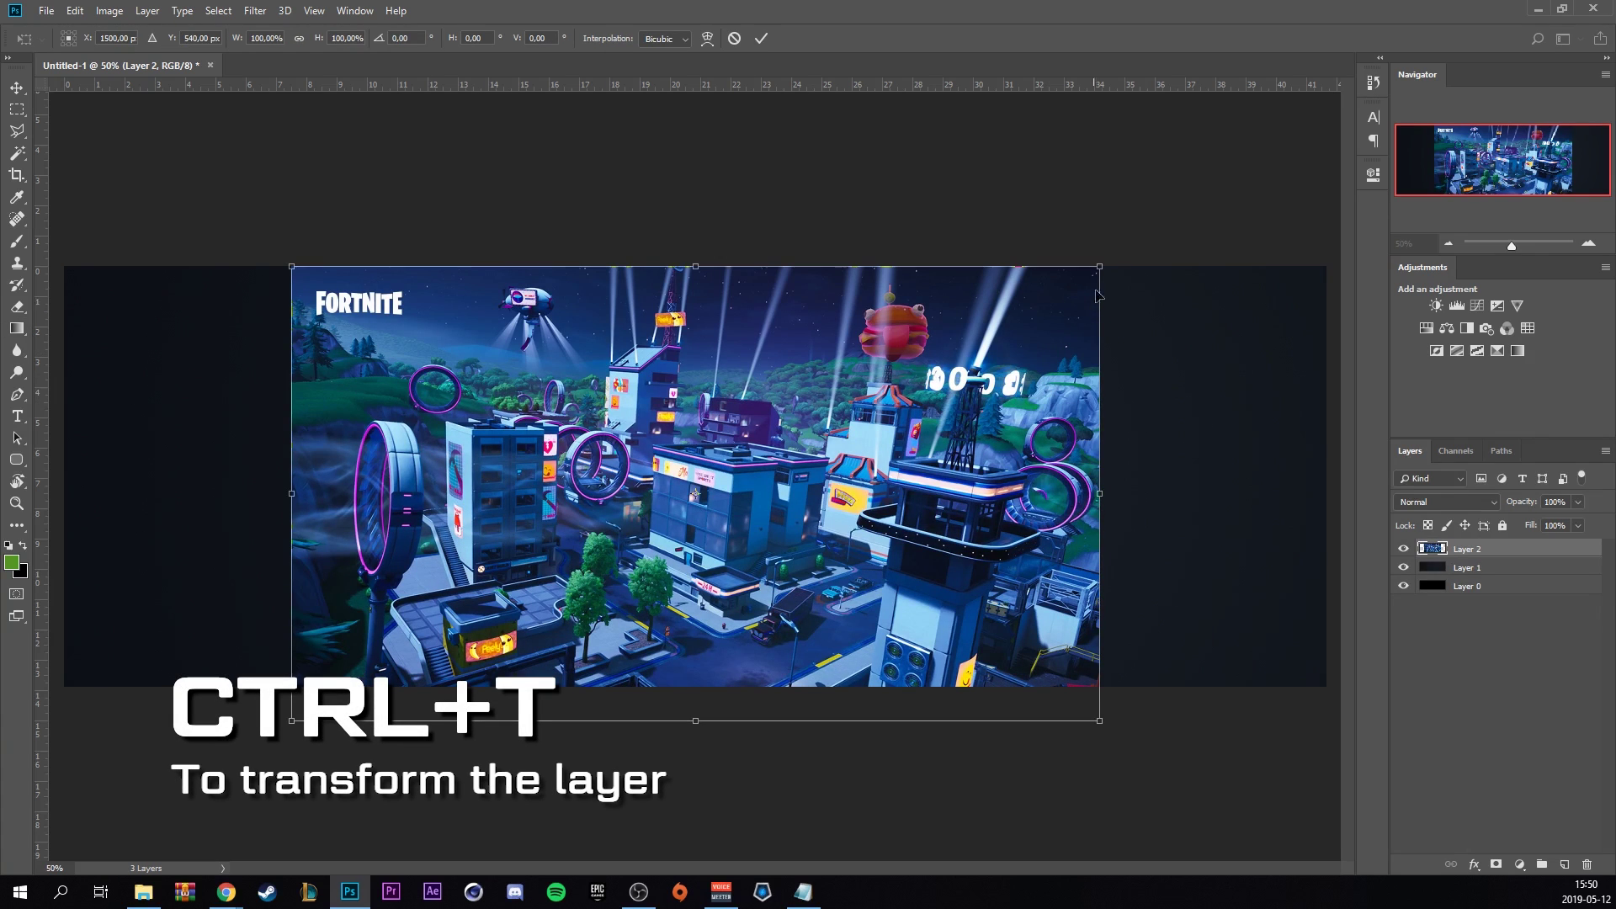
left_click_drag(1099, 266, 1410, 93)
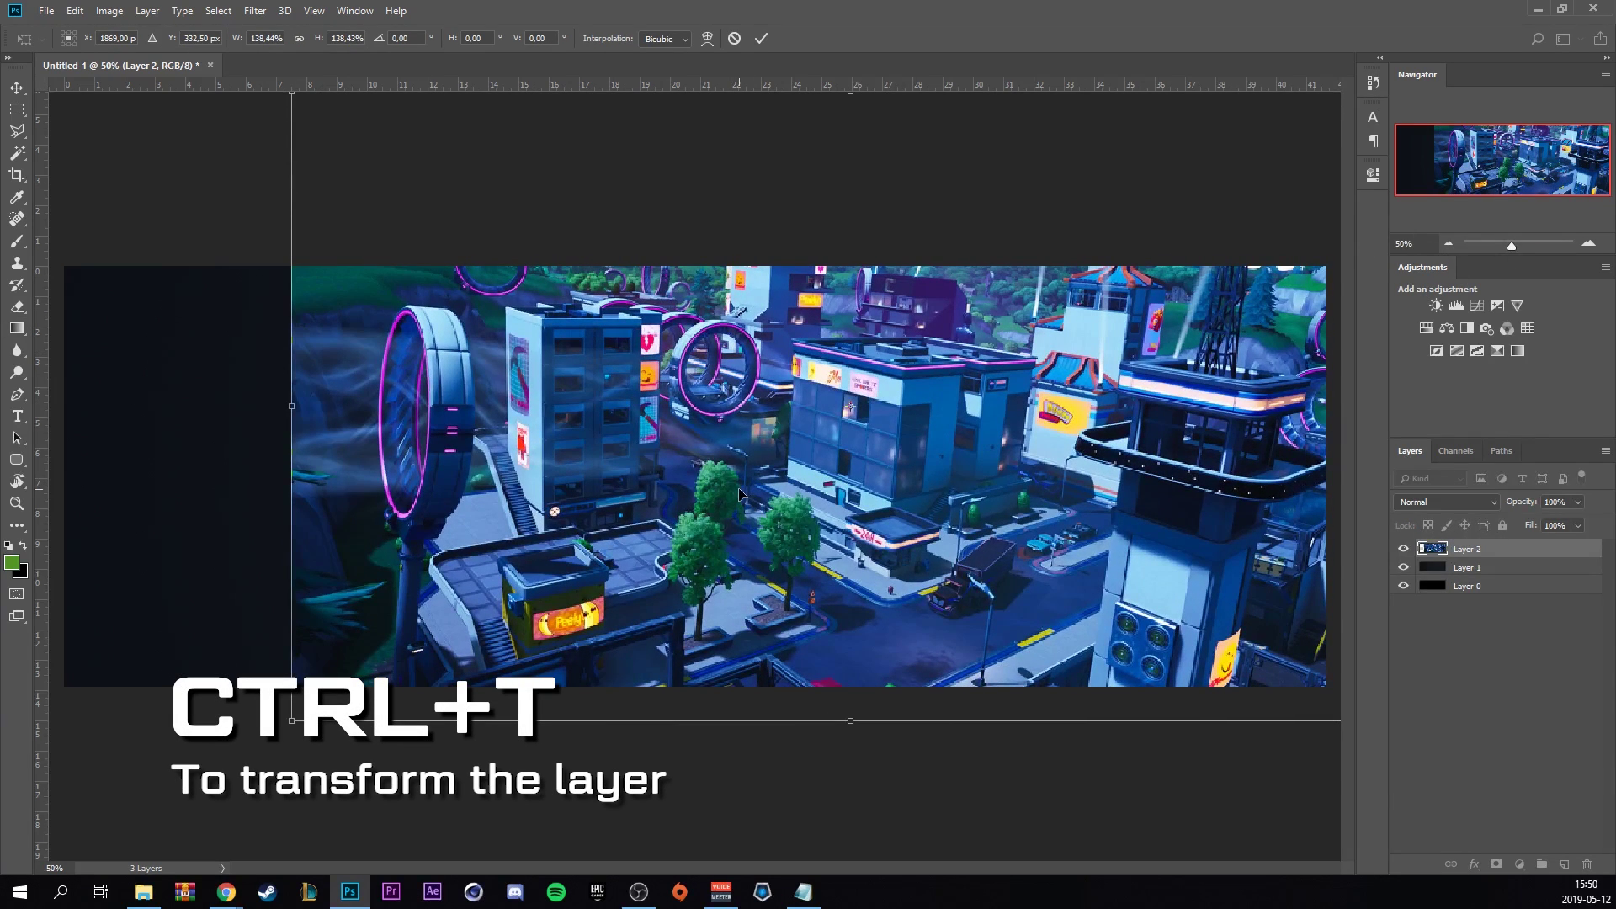
scroll(739, 493, "down", 2)
left_click_drag(386, 191, 205, 167)
left_click_drag(684, 443, 621, 459)
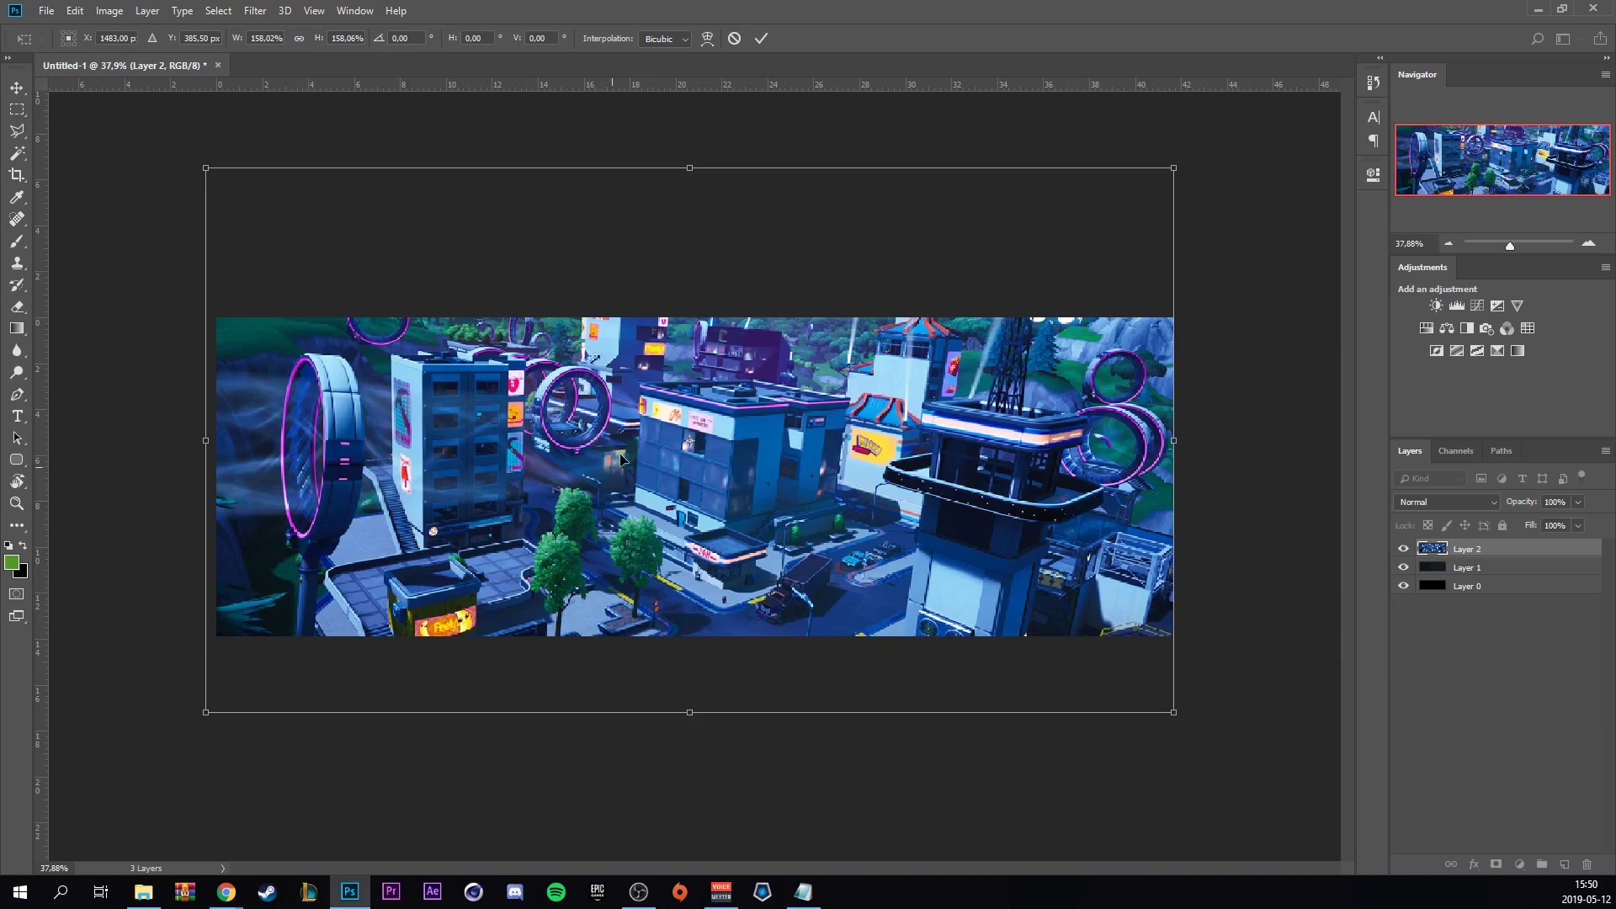
left_click(761, 42)
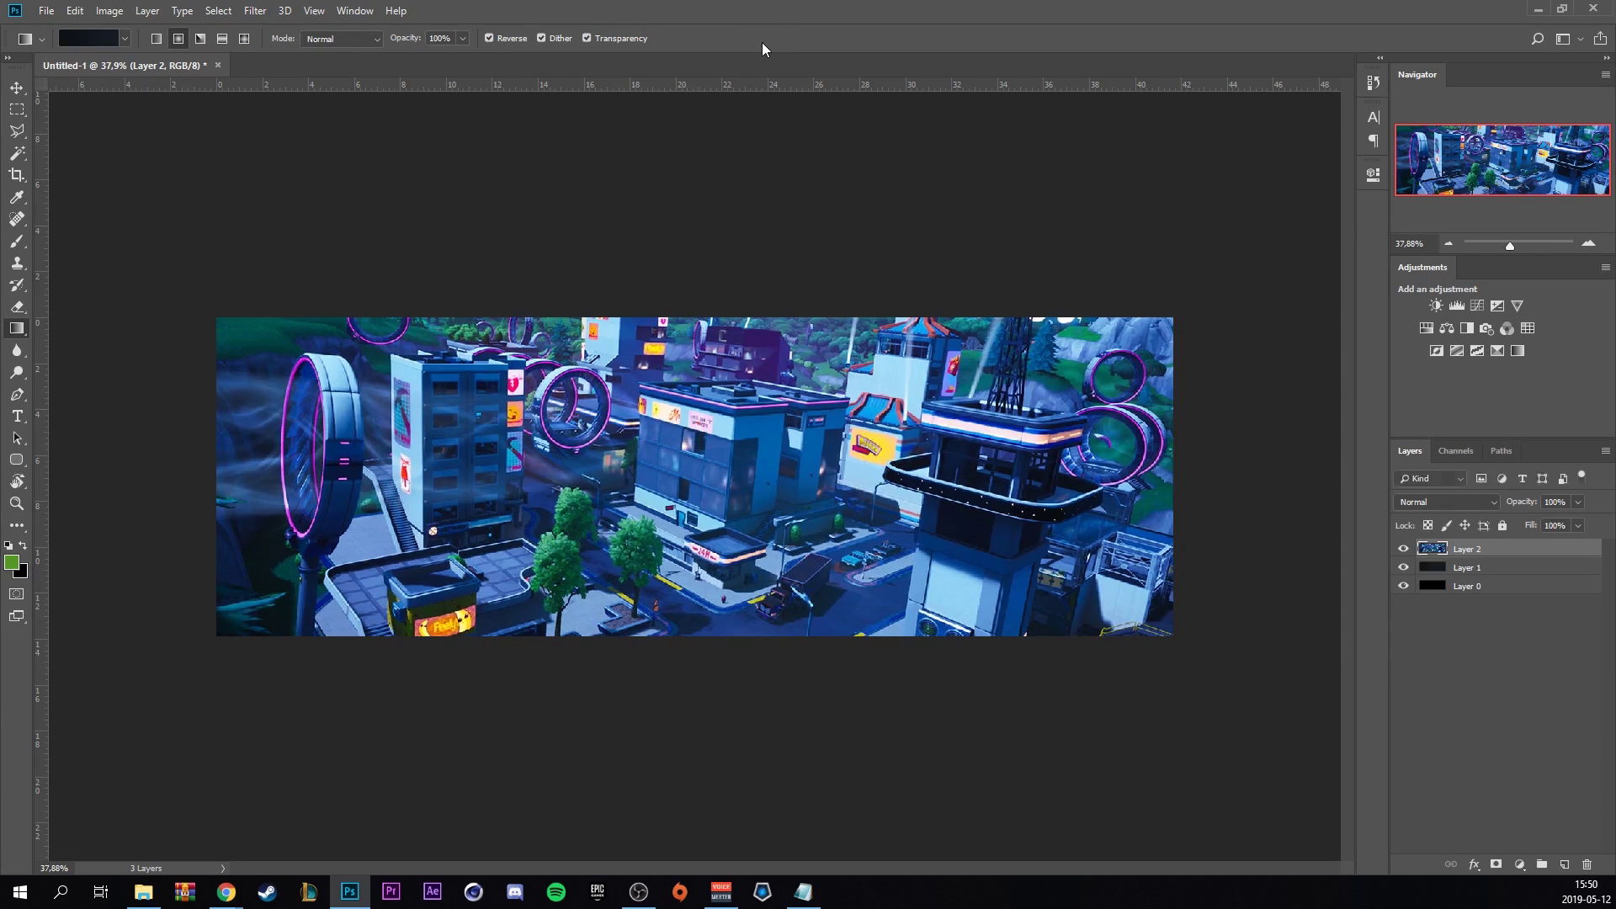
Desaturate the city layer to greyscale (Saturation -100) and blend it as Soft Light at 46% fill.
key("ctrl+u")
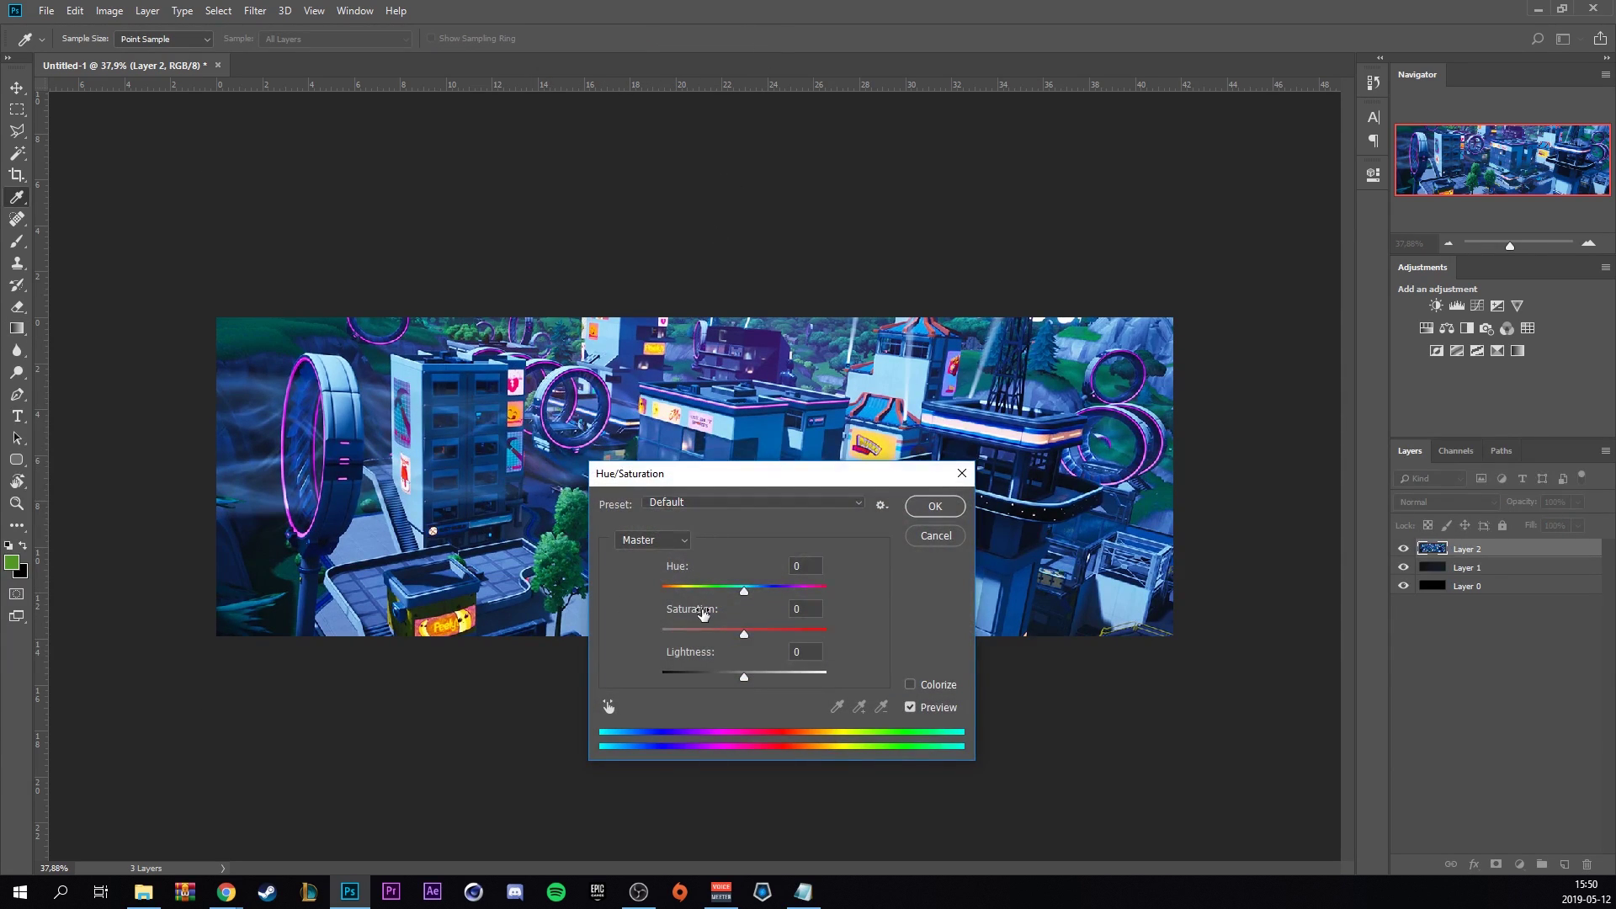
left_click_drag(721, 631, 596, 650)
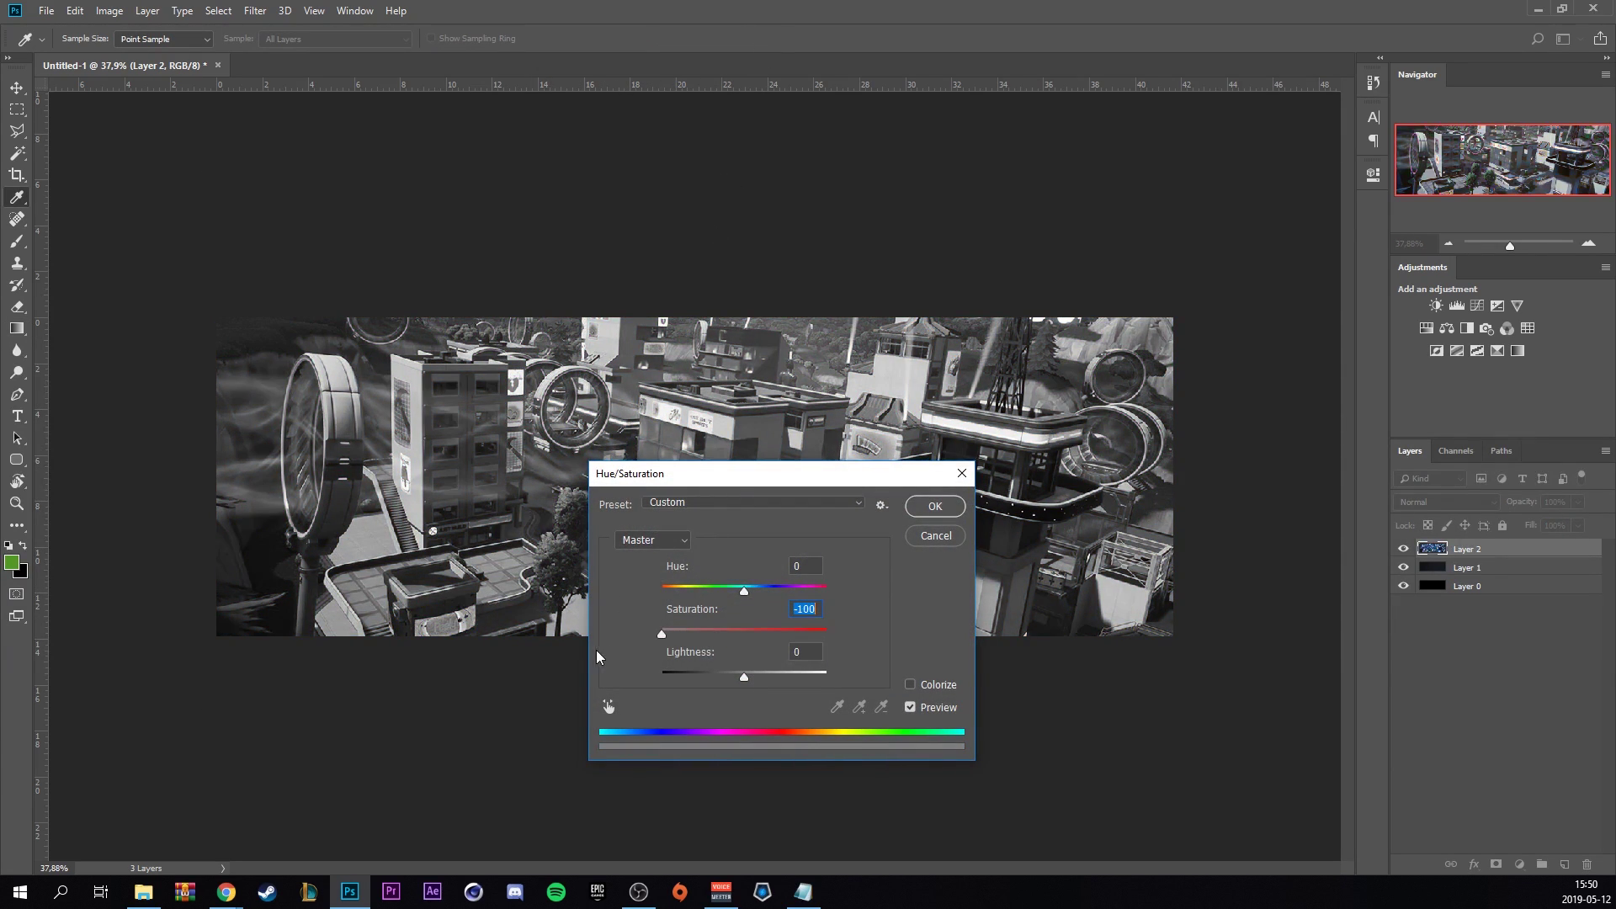
left_click(936, 507)
key("g")
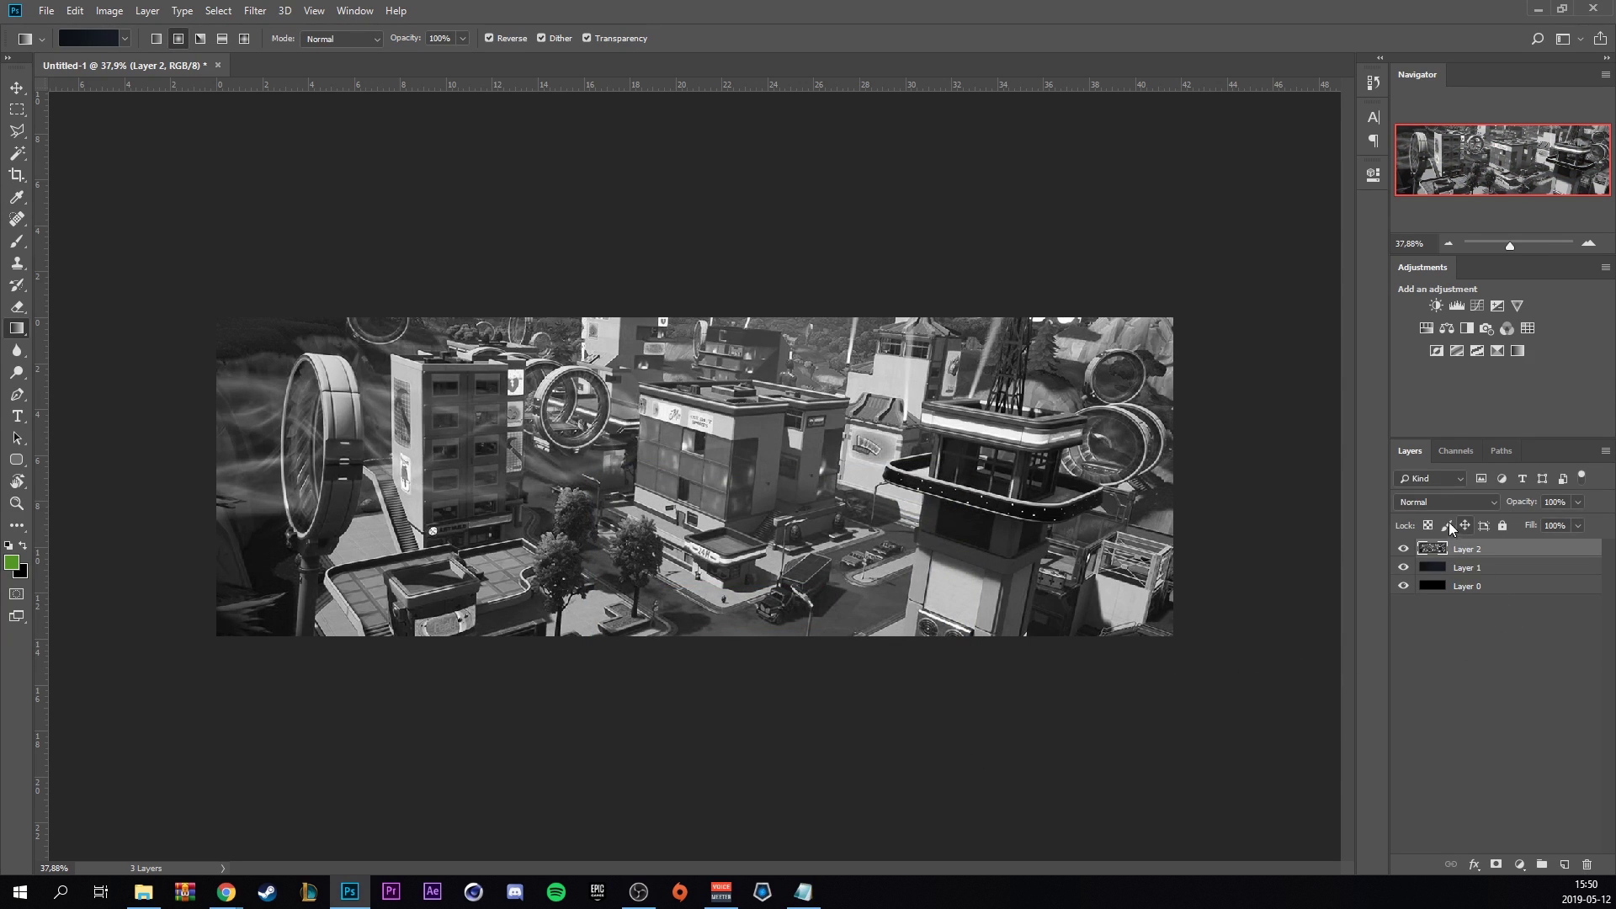
left_click(1444, 498)
left_click(1438, 301)
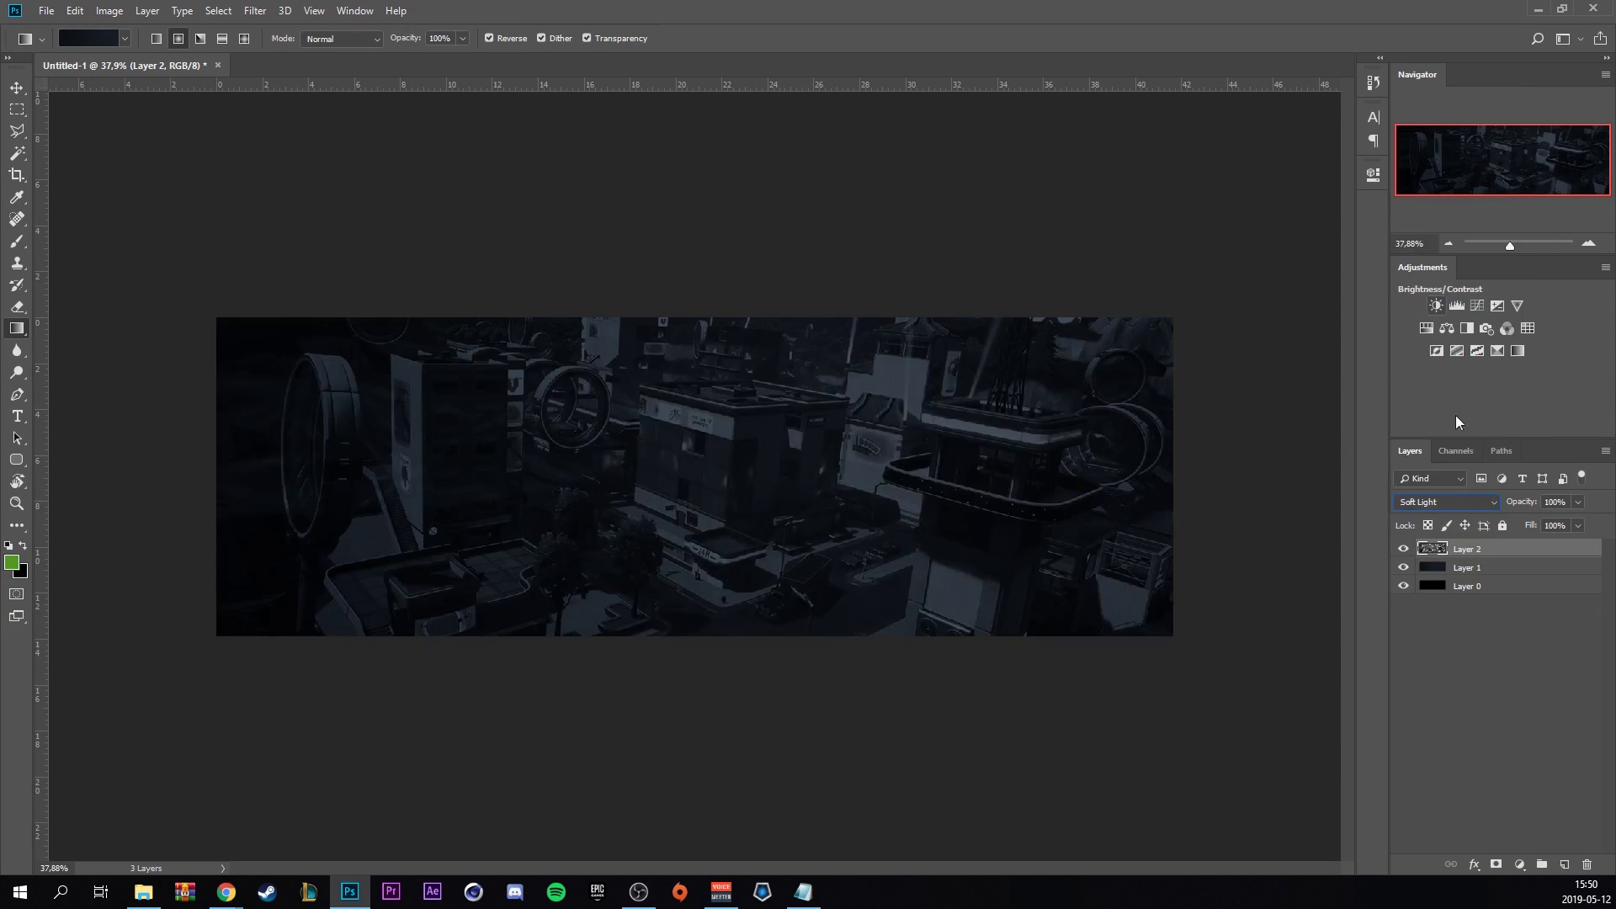
left_click(1581, 525)
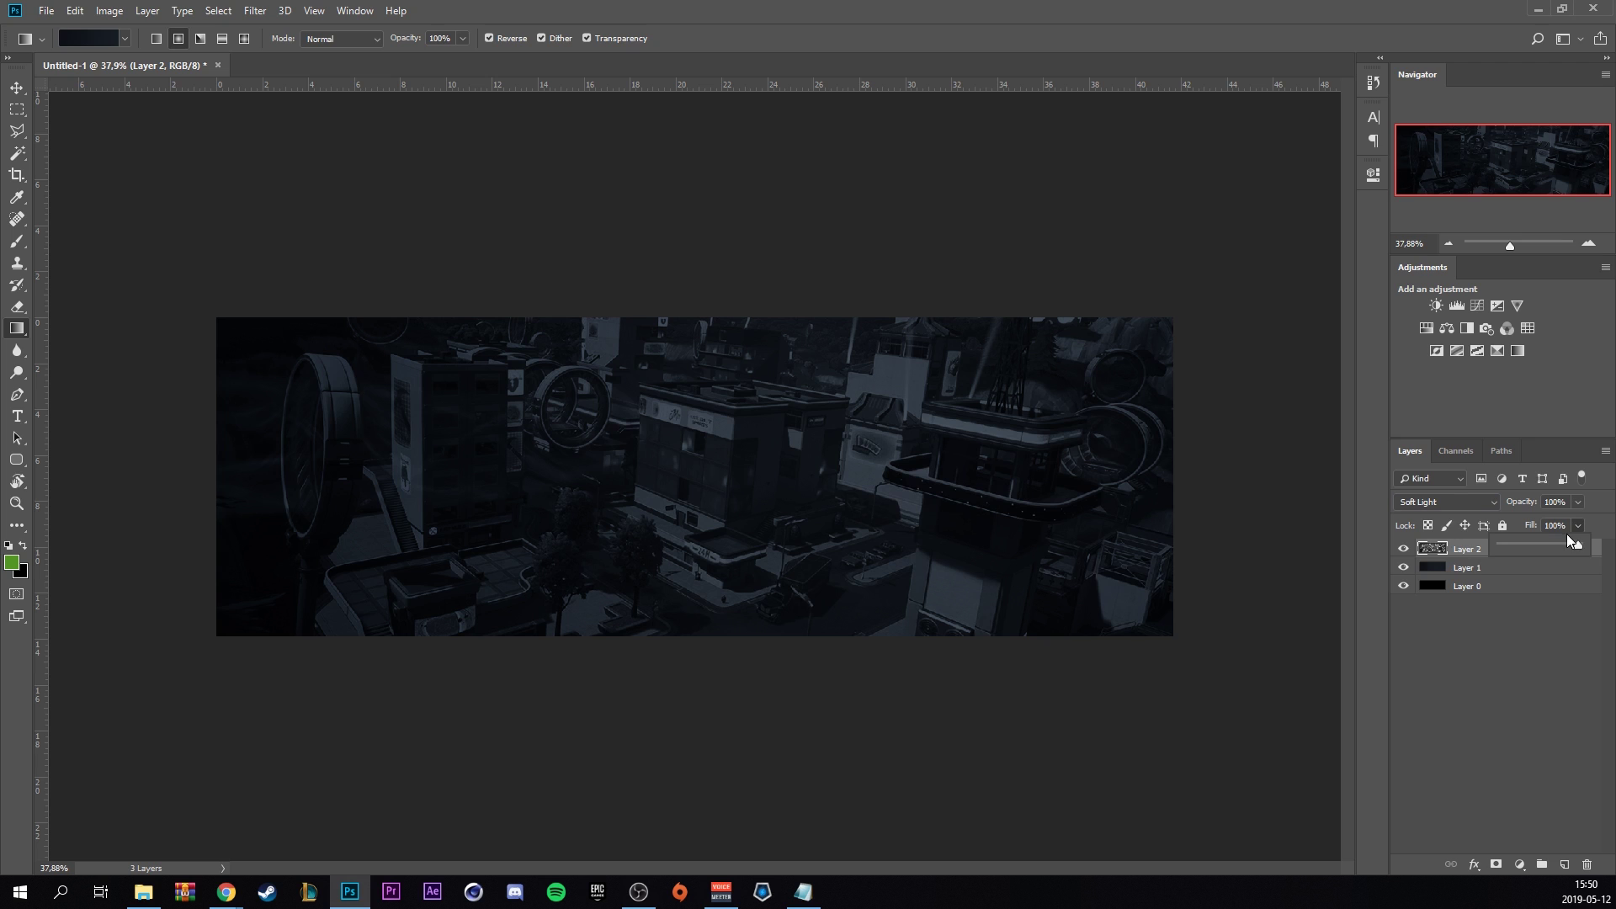
left_click_drag(1561, 542, 1533, 541)
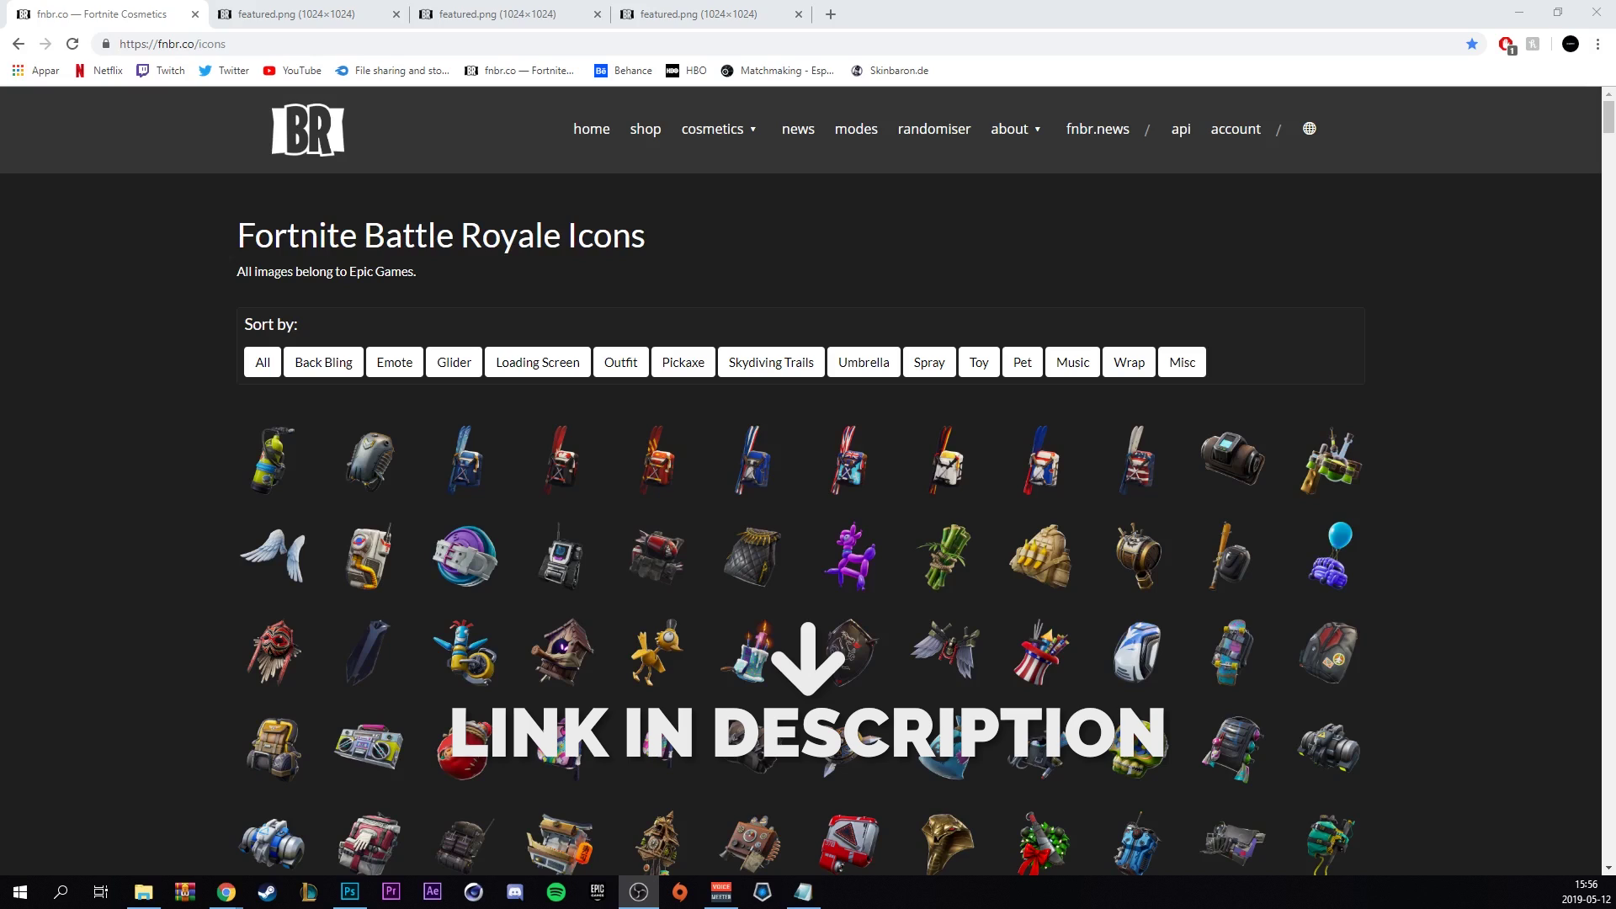
Find the hooded purple-and-white outfit among the featured.png tabs and choose Save Image As.
scroll(680, 627, "down", 20)
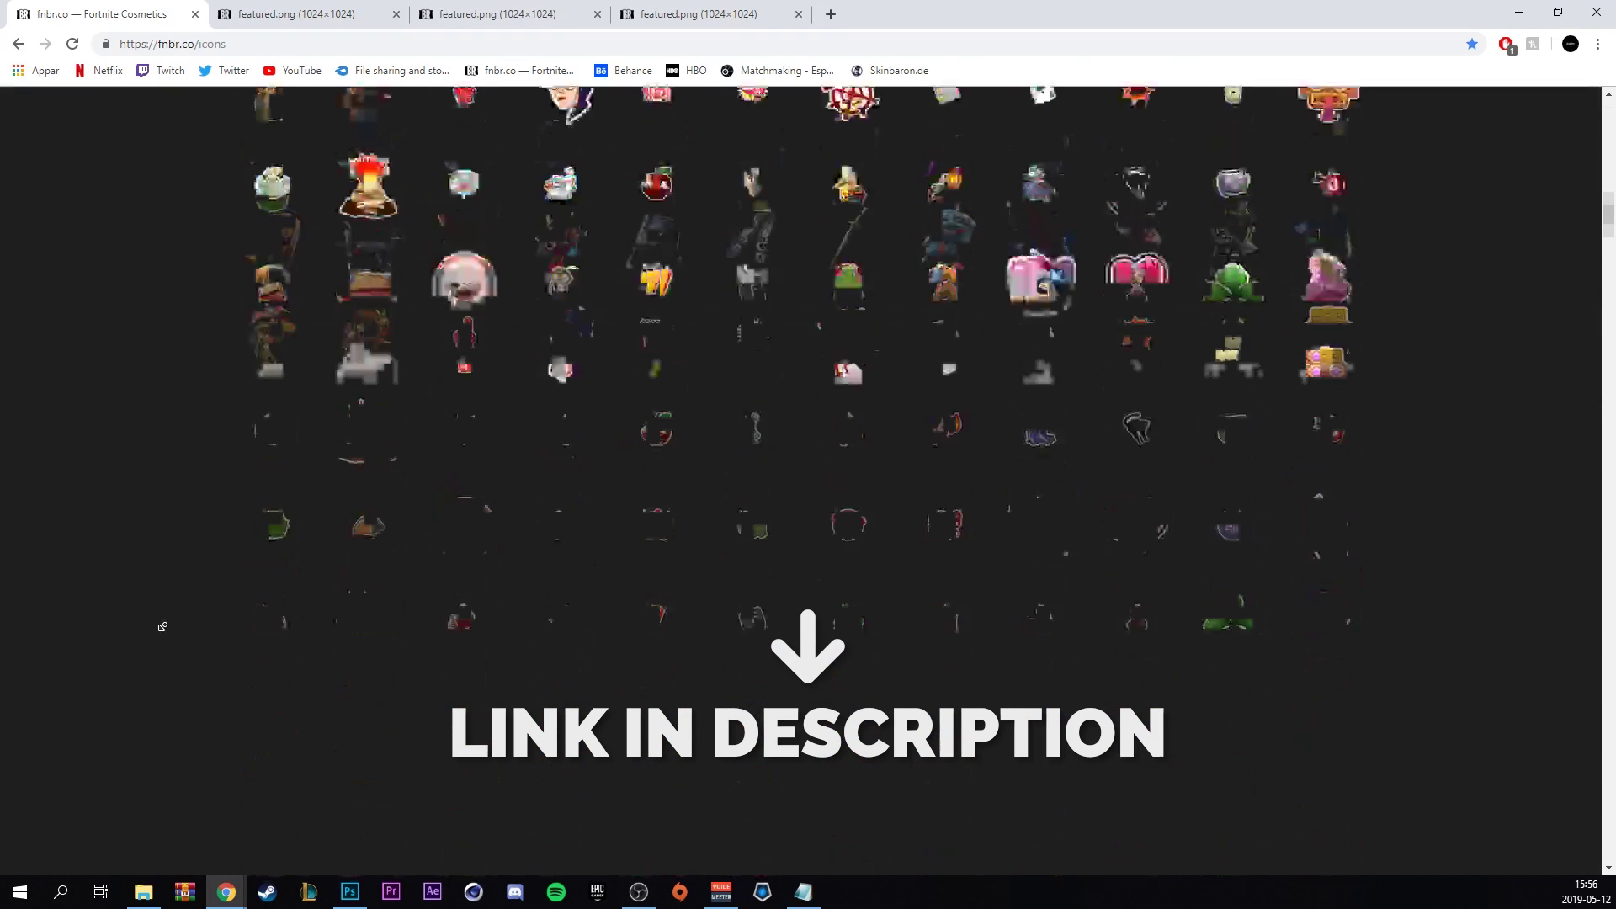
scroll(421, 505, "up", 6)
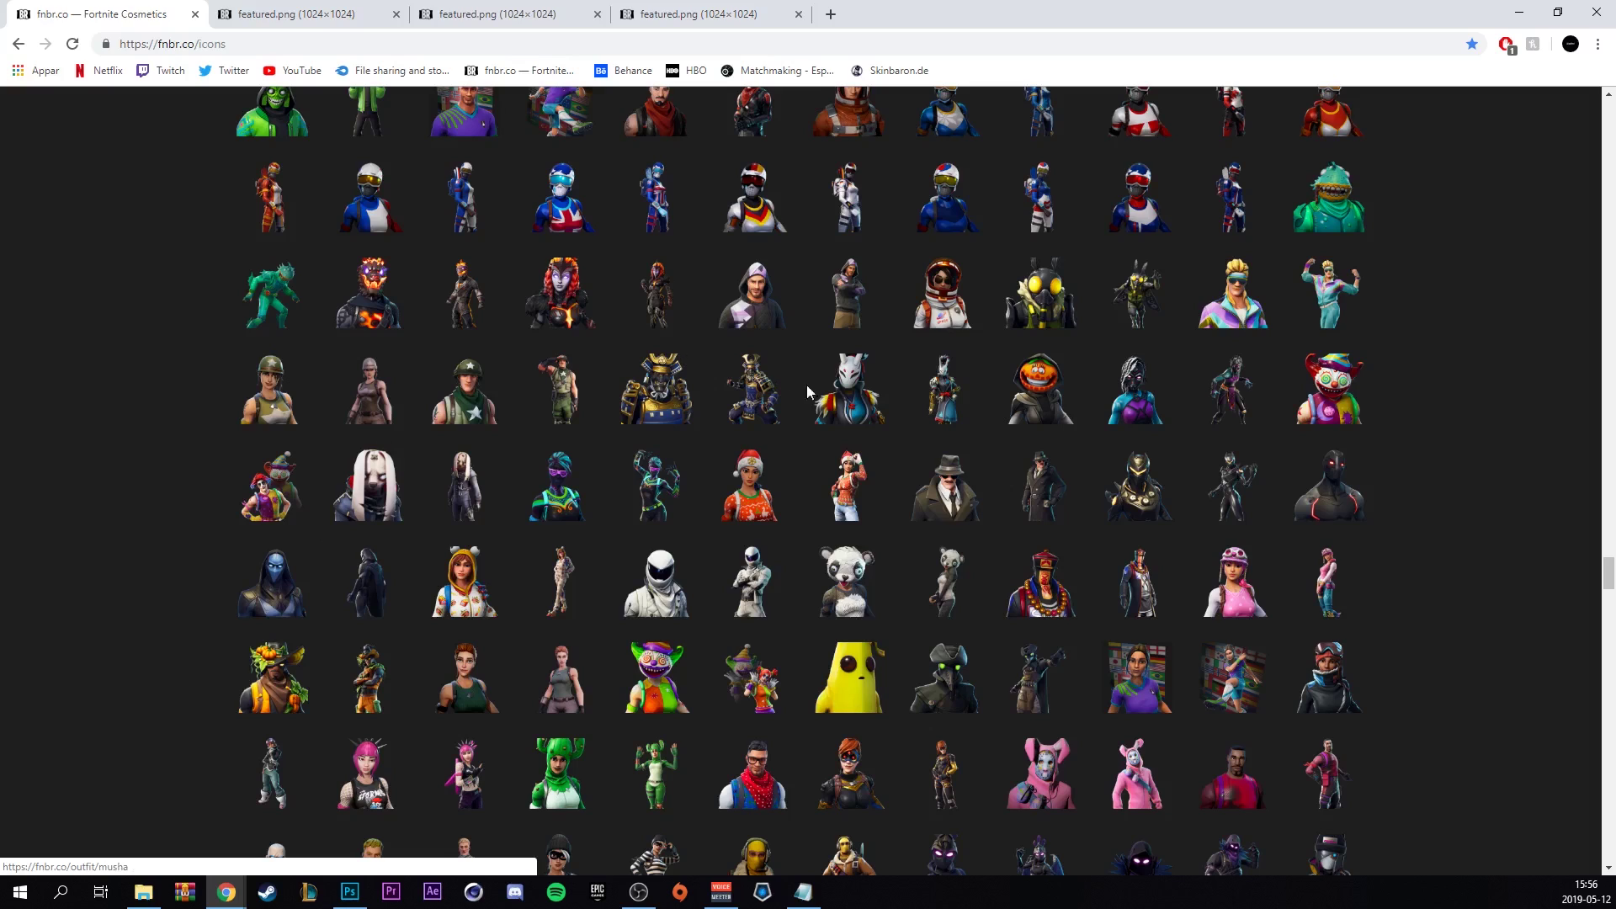
scroll(724, 454, "down", 5)
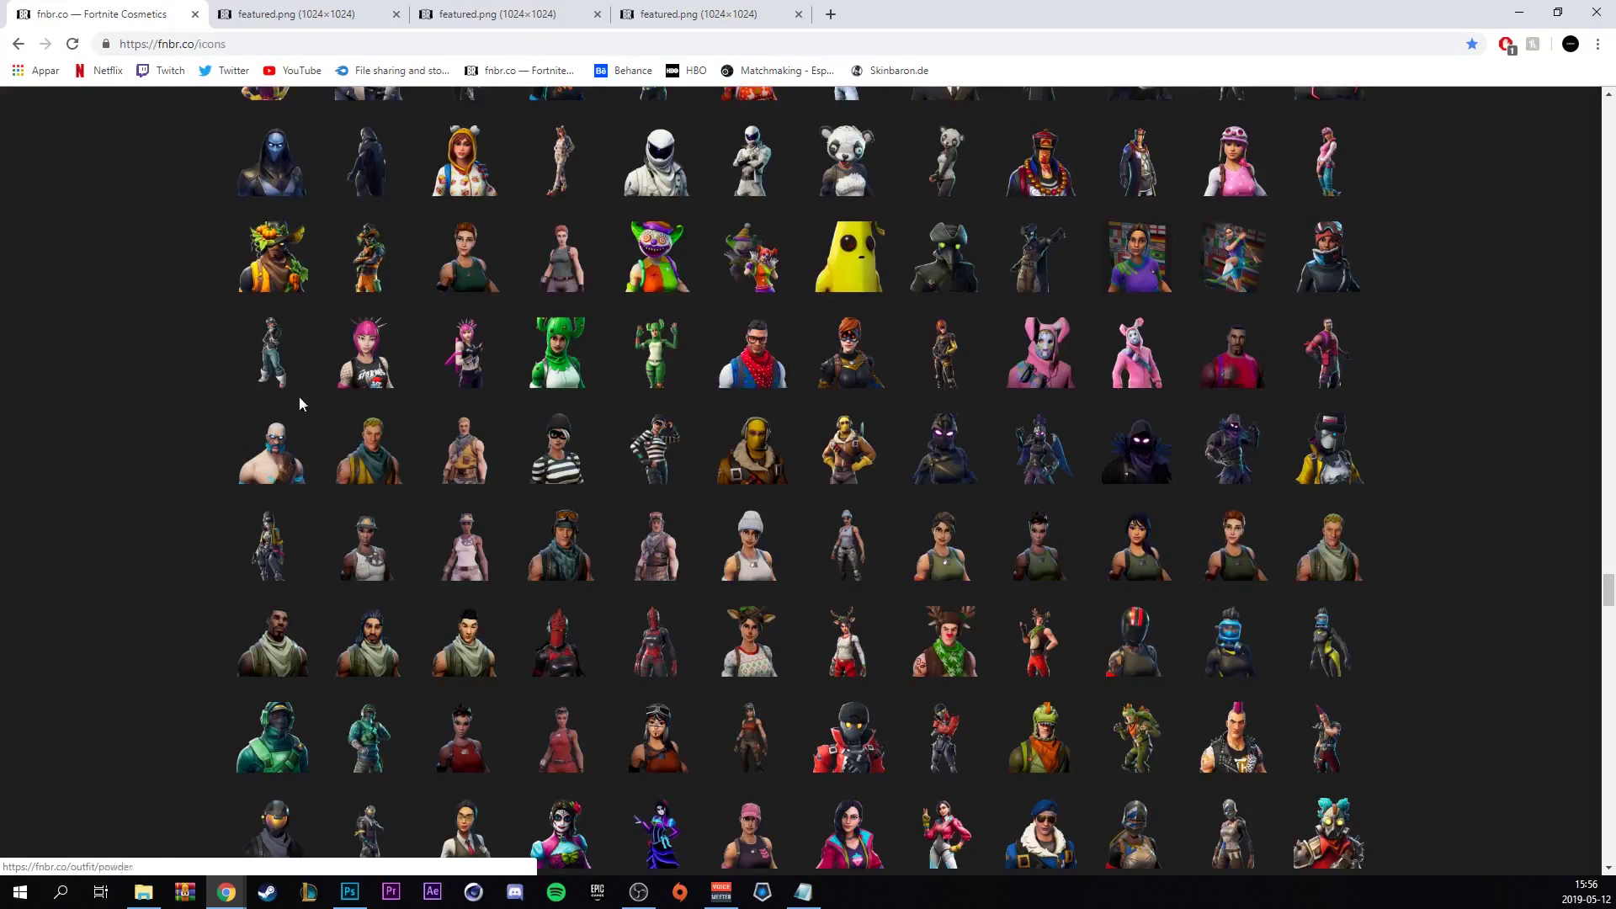
key("ctrl+Tab")
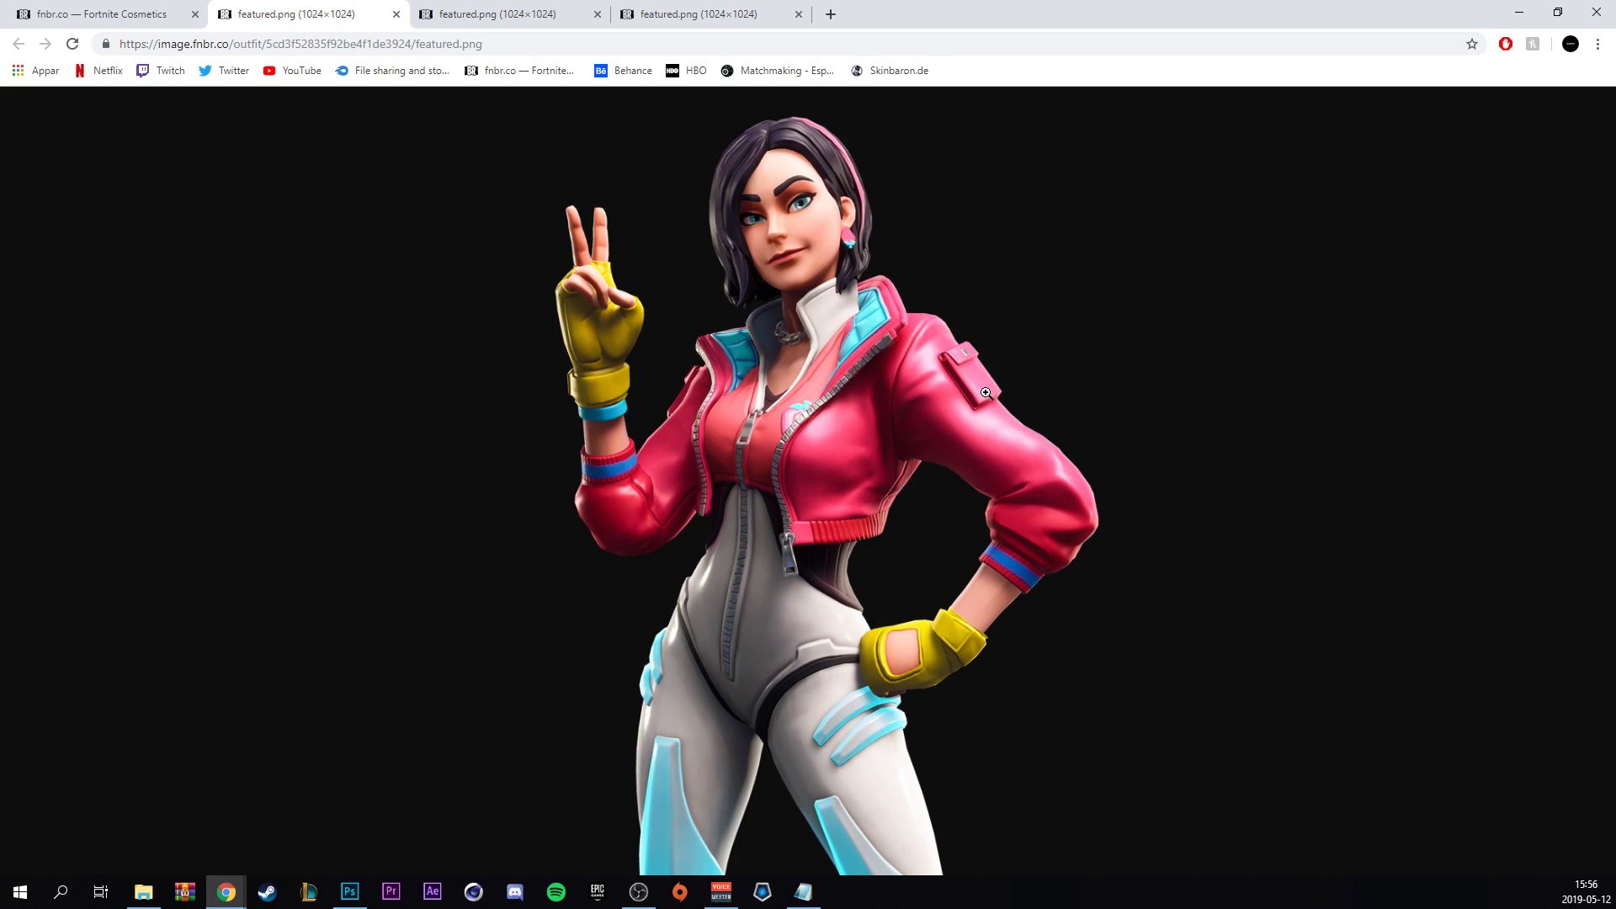
key("ctrl+Tab")
key("ctrl+Tab")
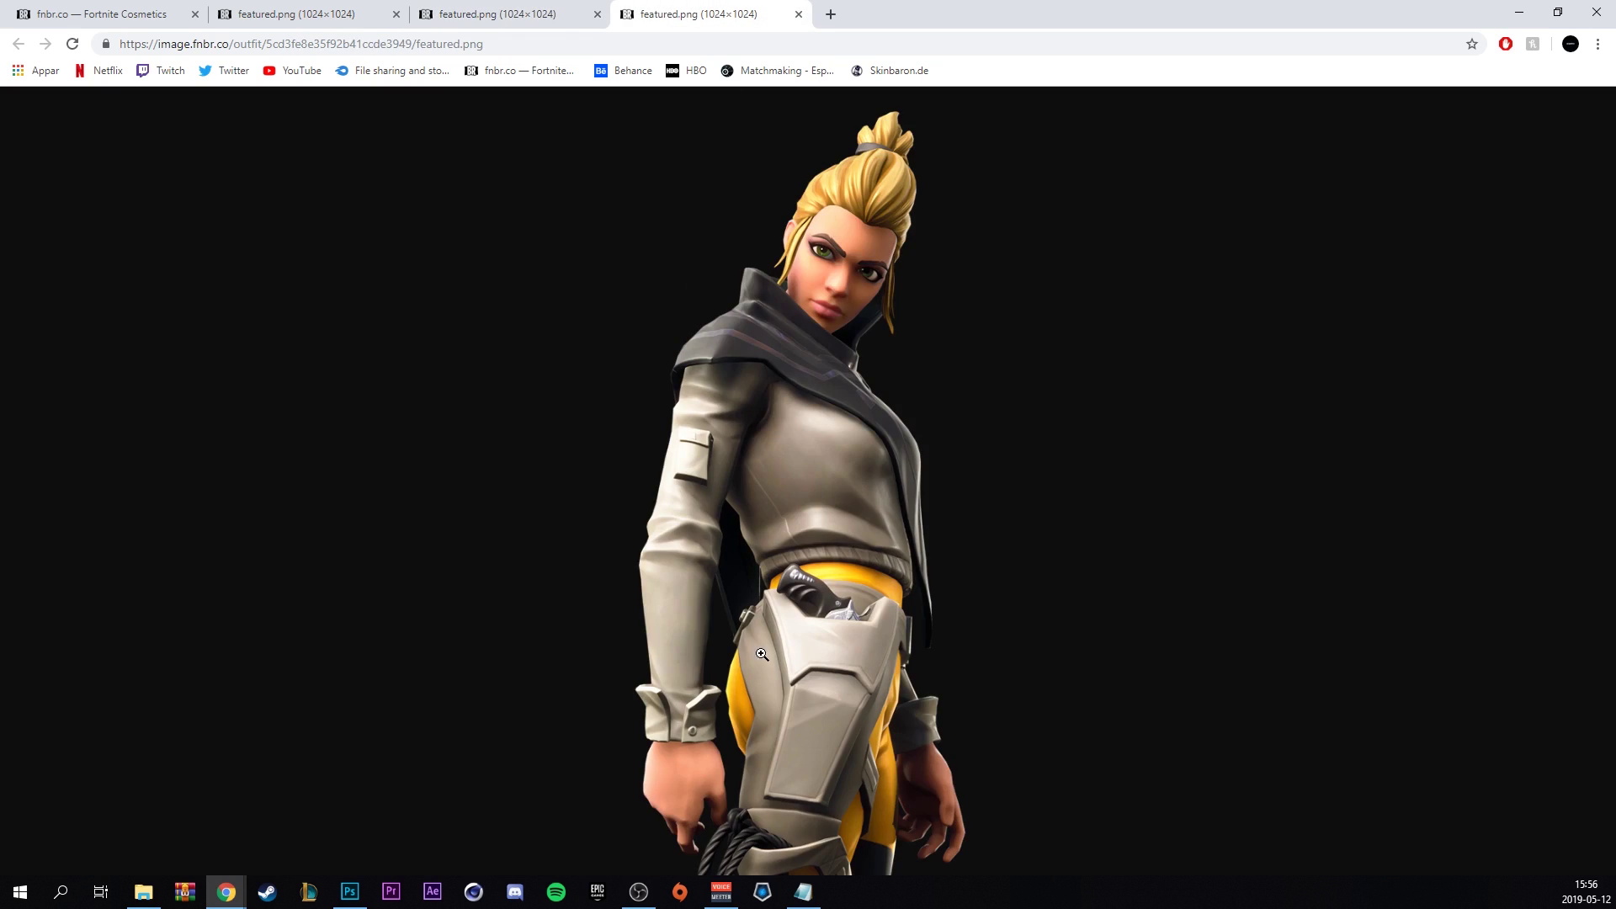
key("ctrl+shift+Tab")
right_click(807, 376)
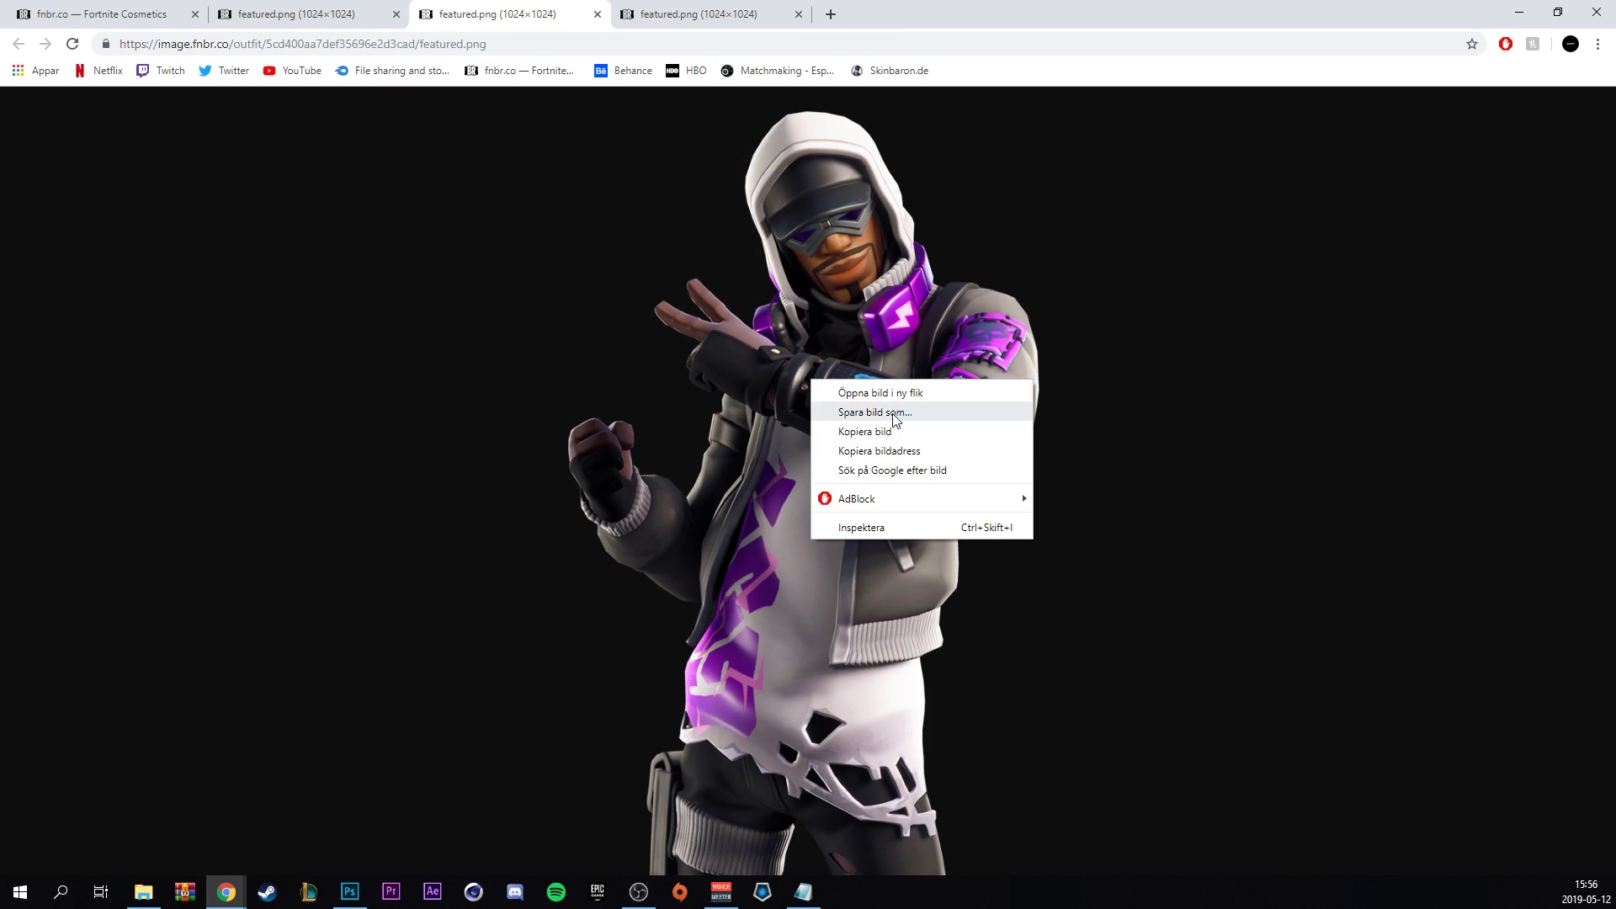
left_click(892, 412)
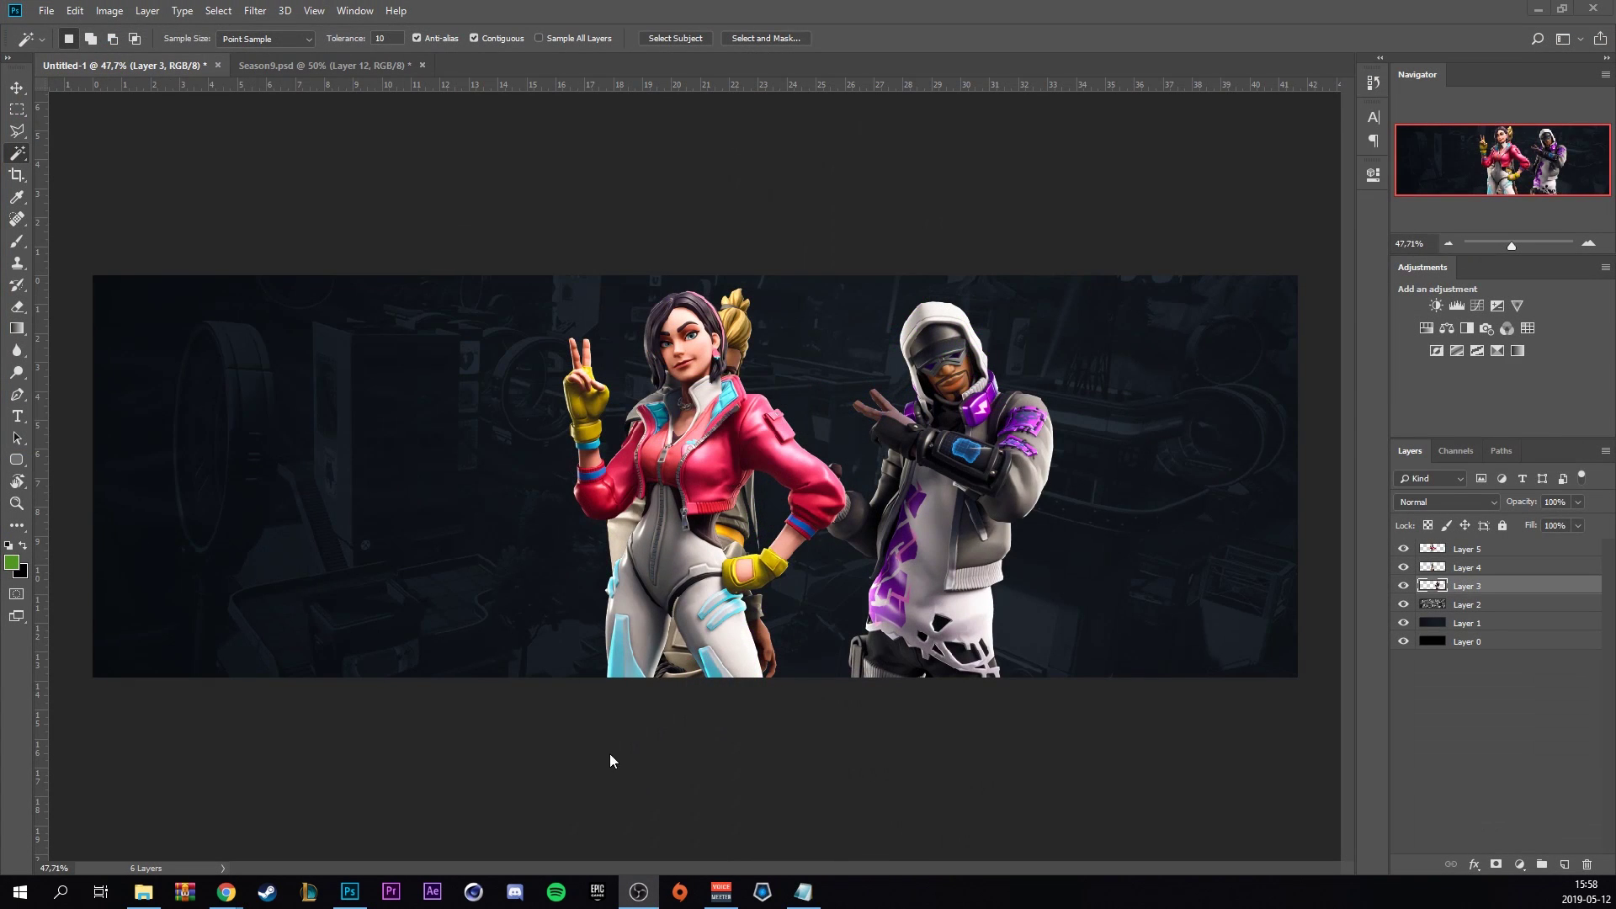
Place the hooded character in front of the others and add empty Layers 6–8 above Layers 4 and 3.
left_click(1455, 562)
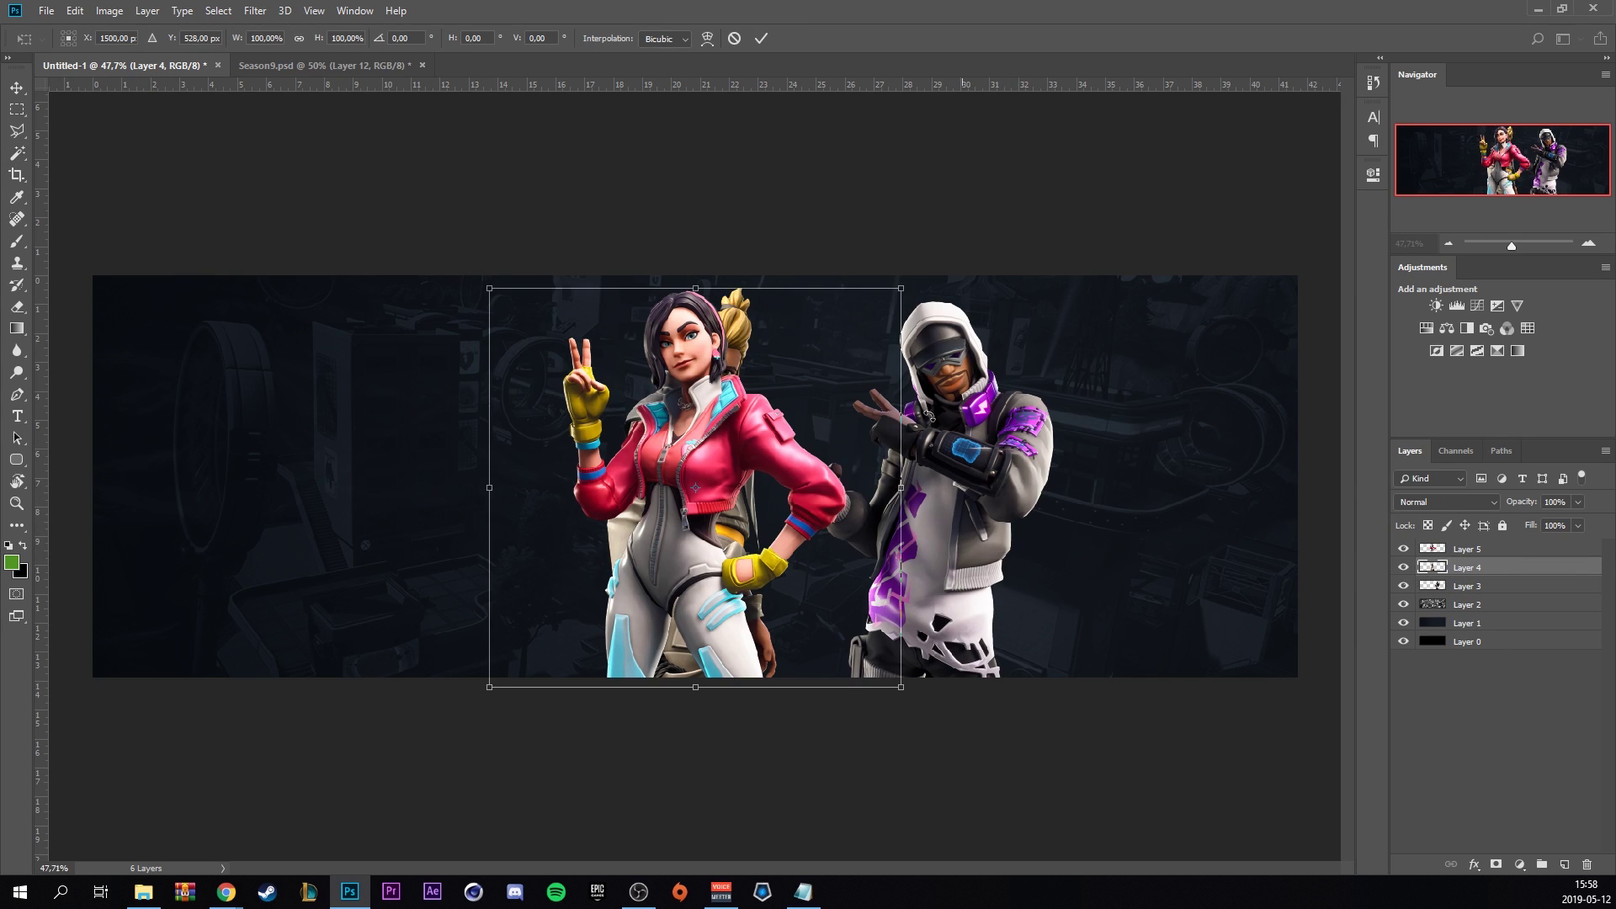
left_click_drag(1464, 586, 1438, 549)
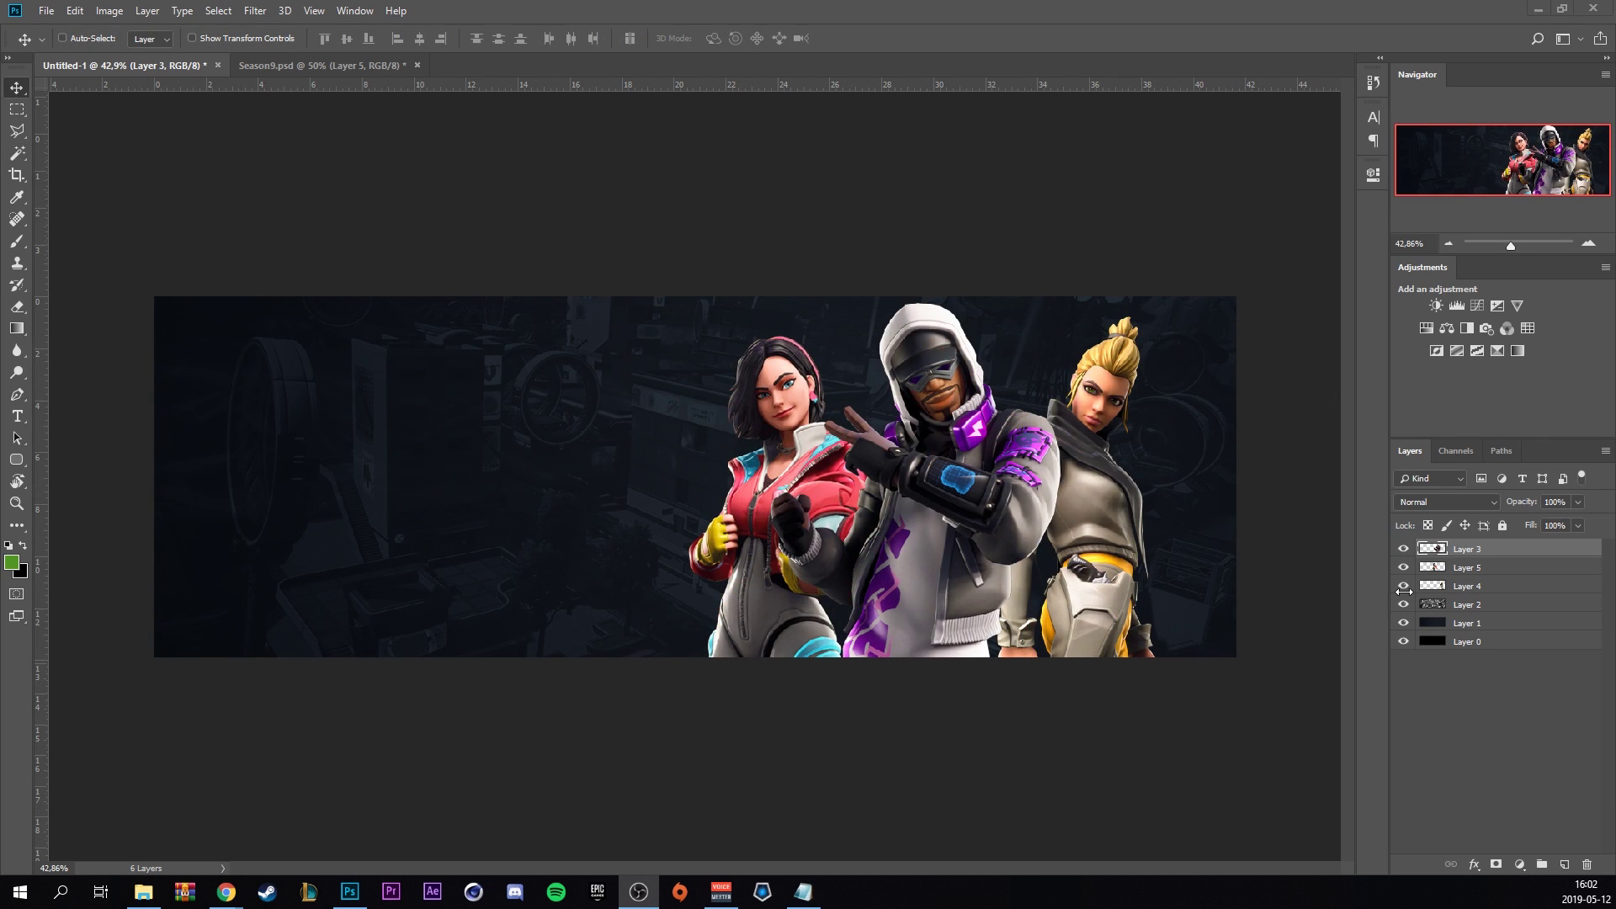
left_click(1482, 586)
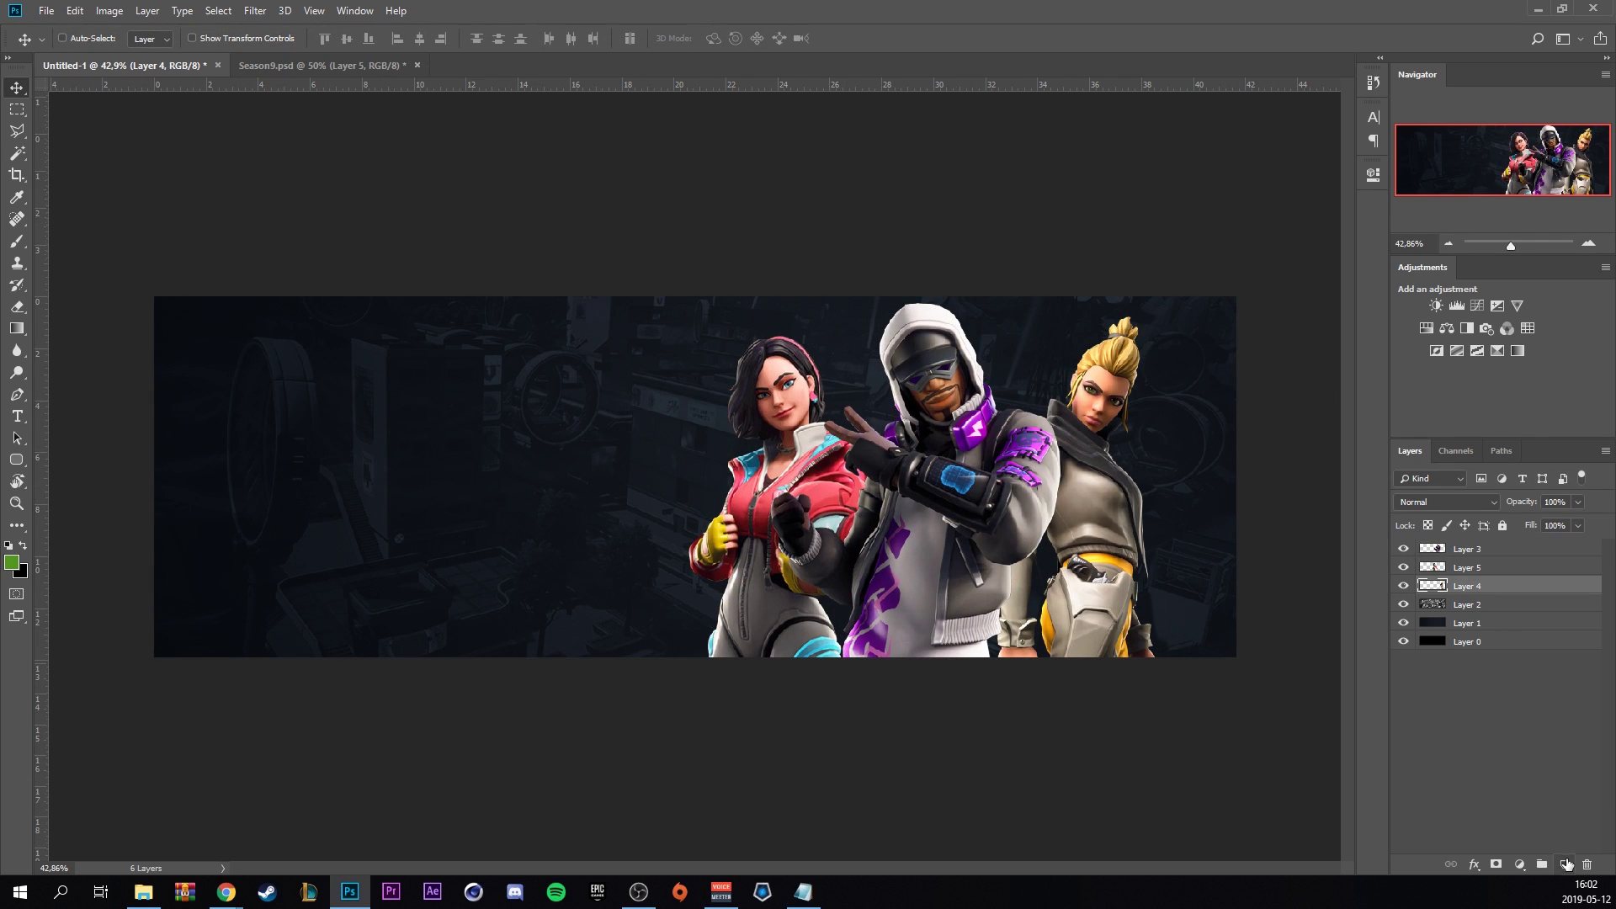
left_click(1566, 865)
left_click(1566, 865)
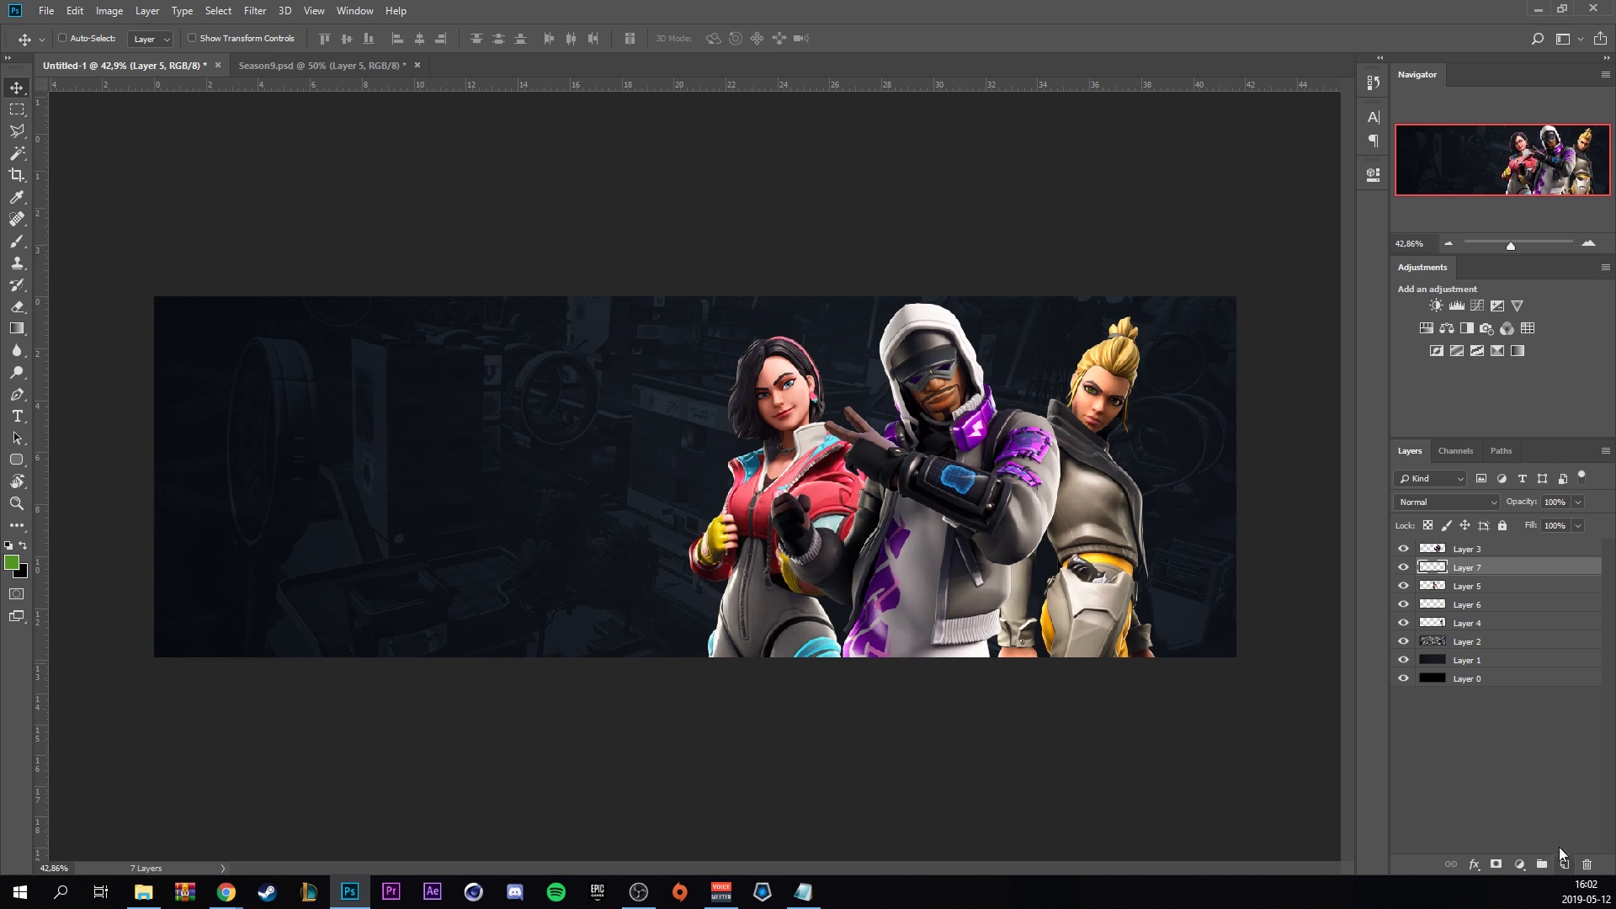
left_click(1465, 551)
left_click(1565, 864)
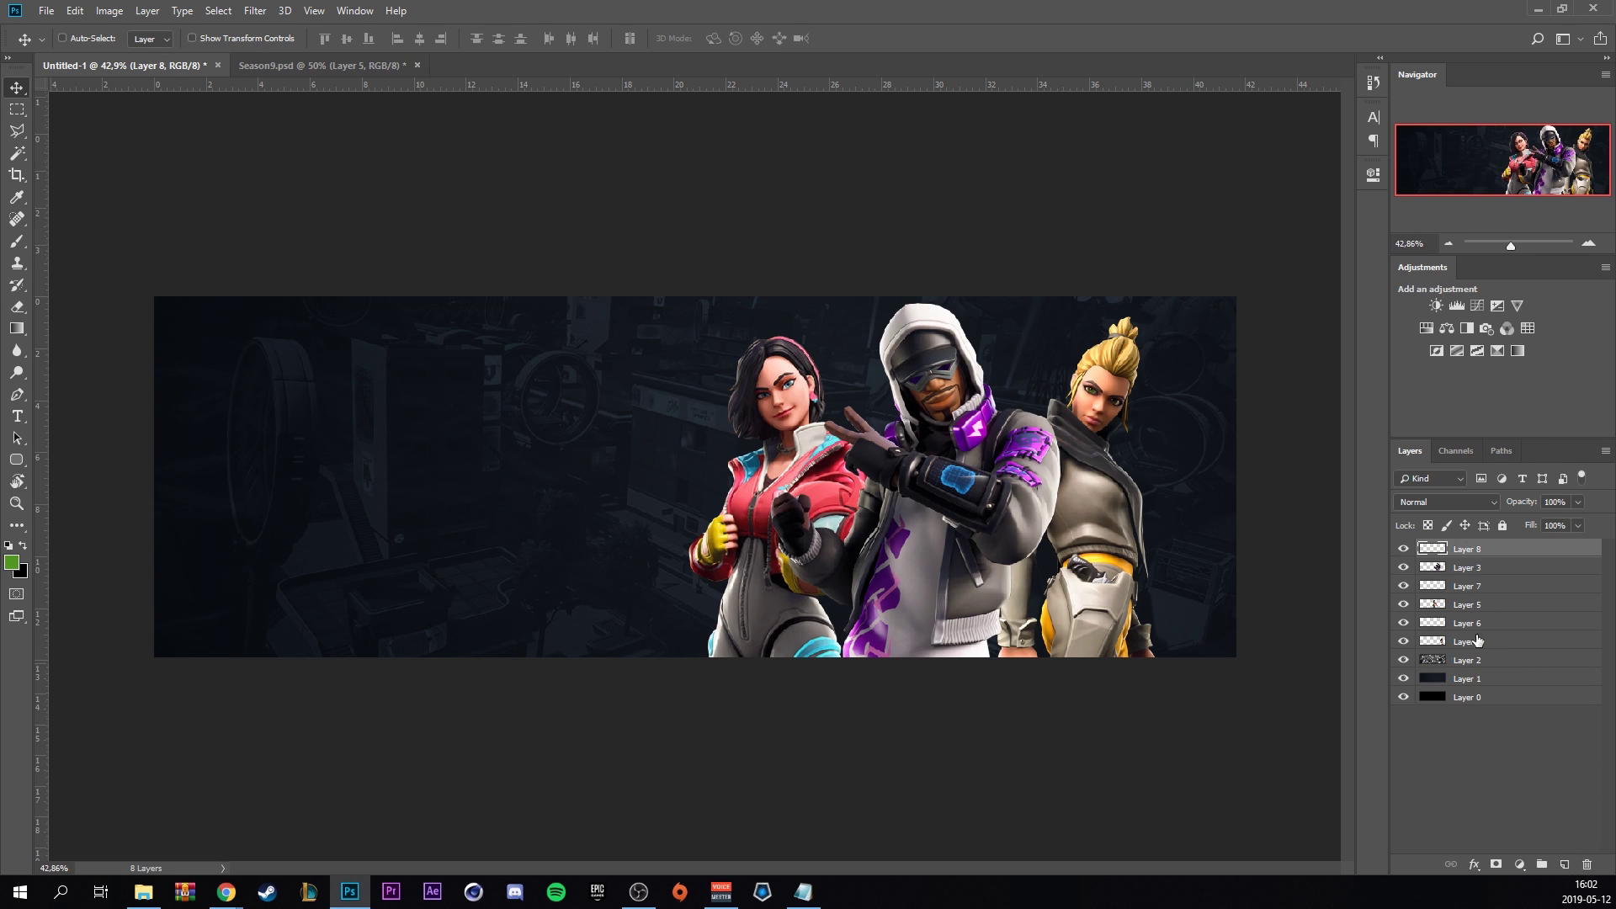
right_click(1491, 559)
Clip the new layers to the characters, paint white light on the hooded figure, and blend Layer 6 in Overlay.
left_click(1394, 474)
right_click(1494, 593)
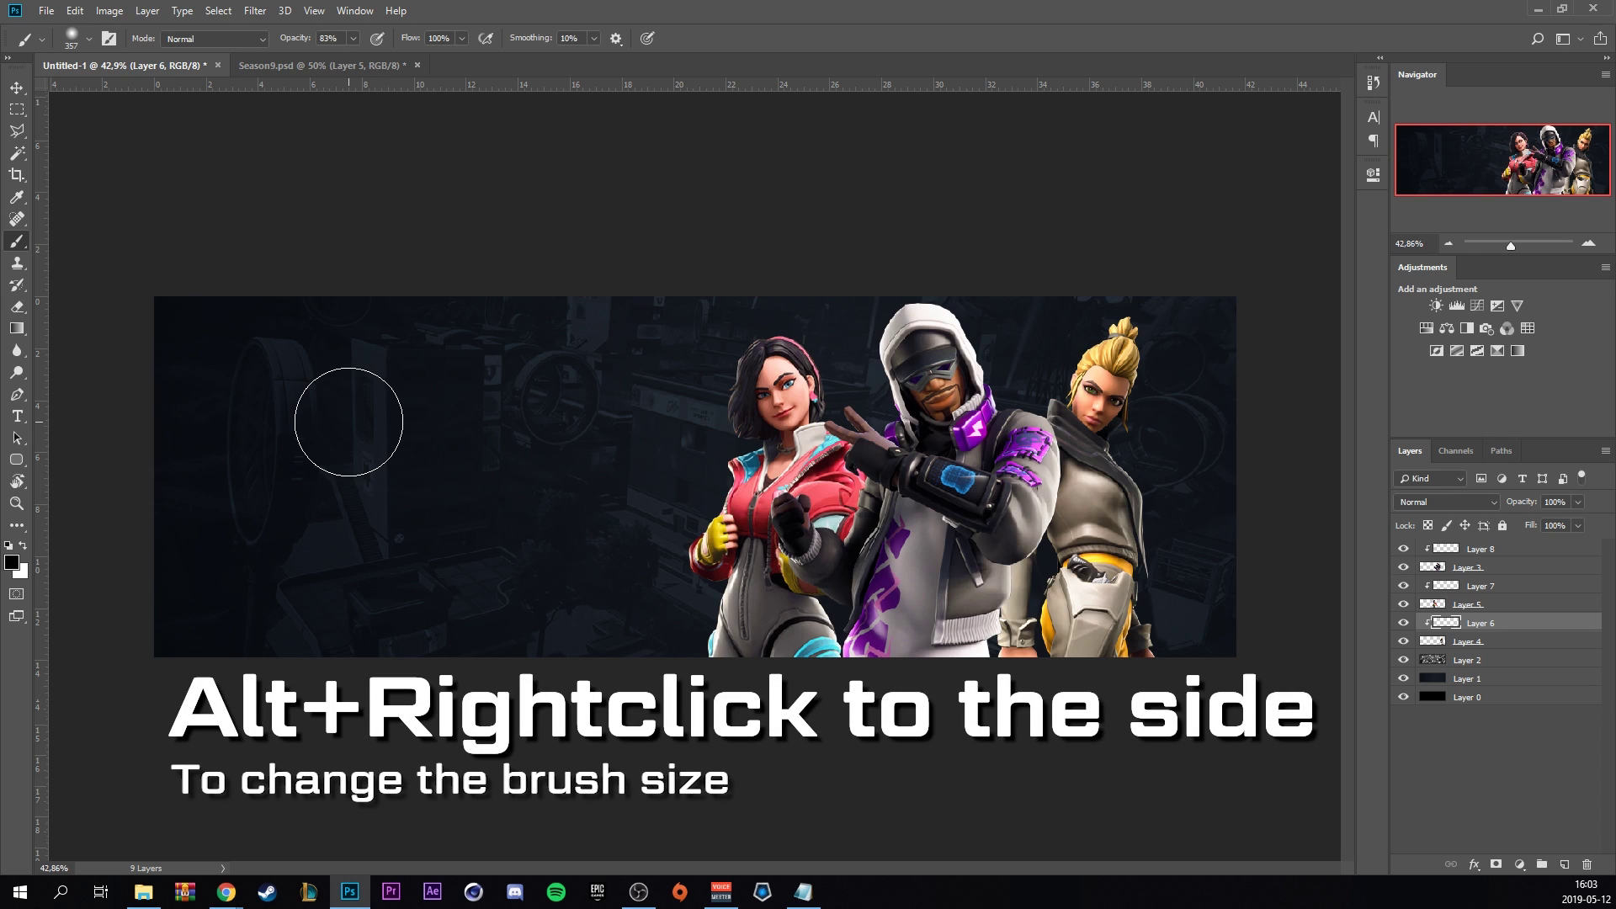
mouse_move(353, 426)
left_mouse_down()
mouse_move(497, 431)
mouse_move(363, 448)
mouse_move(508, 438)
mouse_move(446, 445)
left_mouse_up()
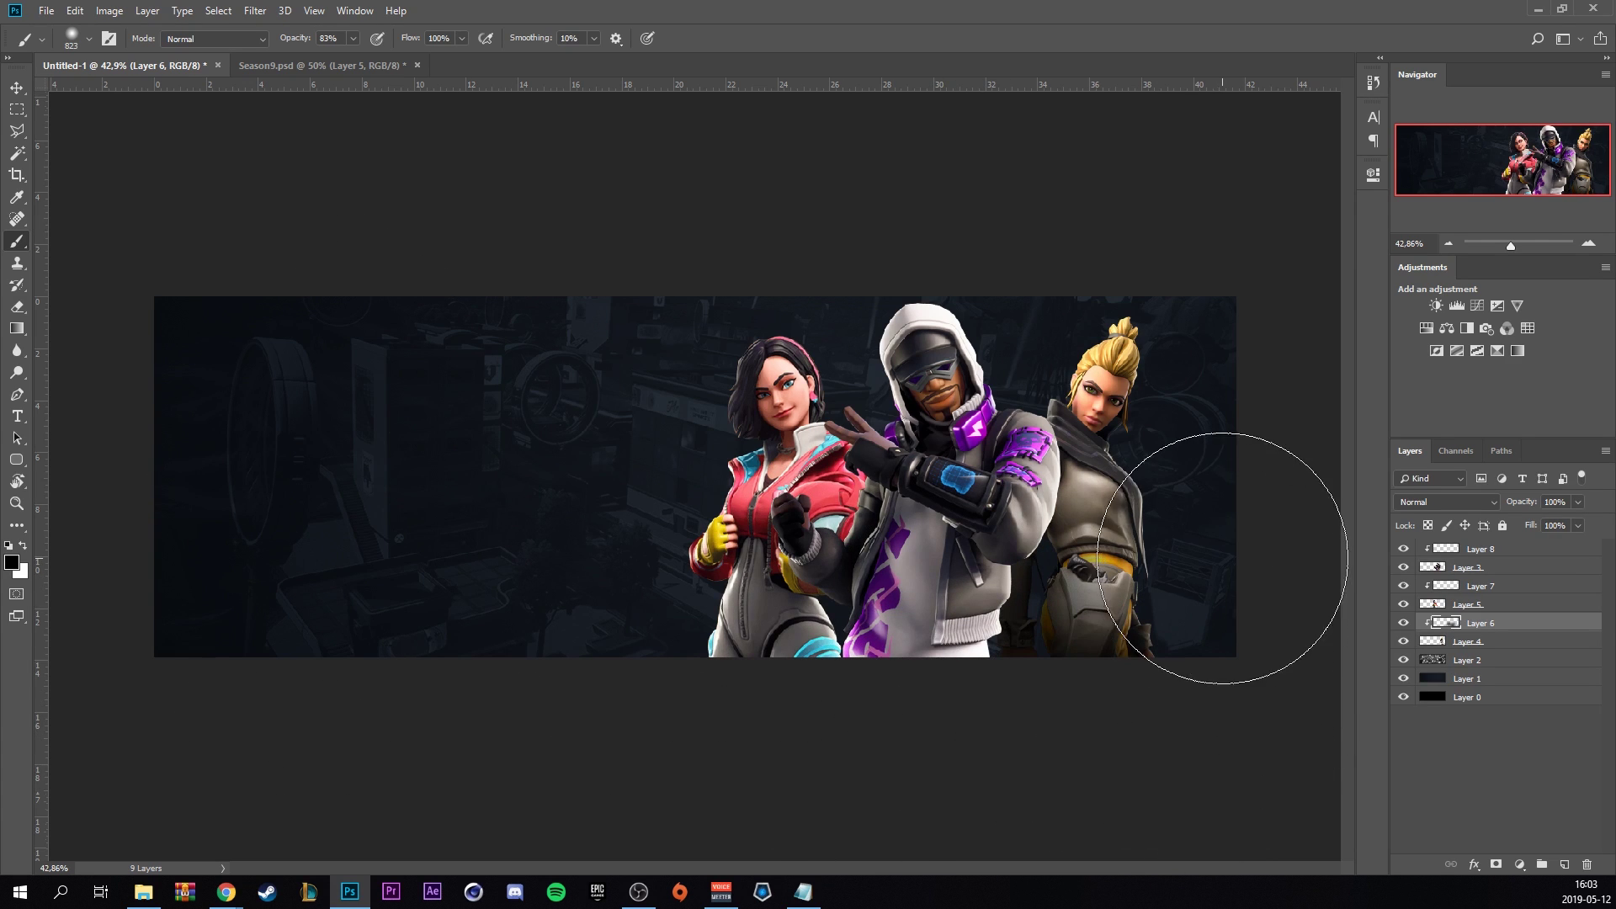
right_click(1202, 430)
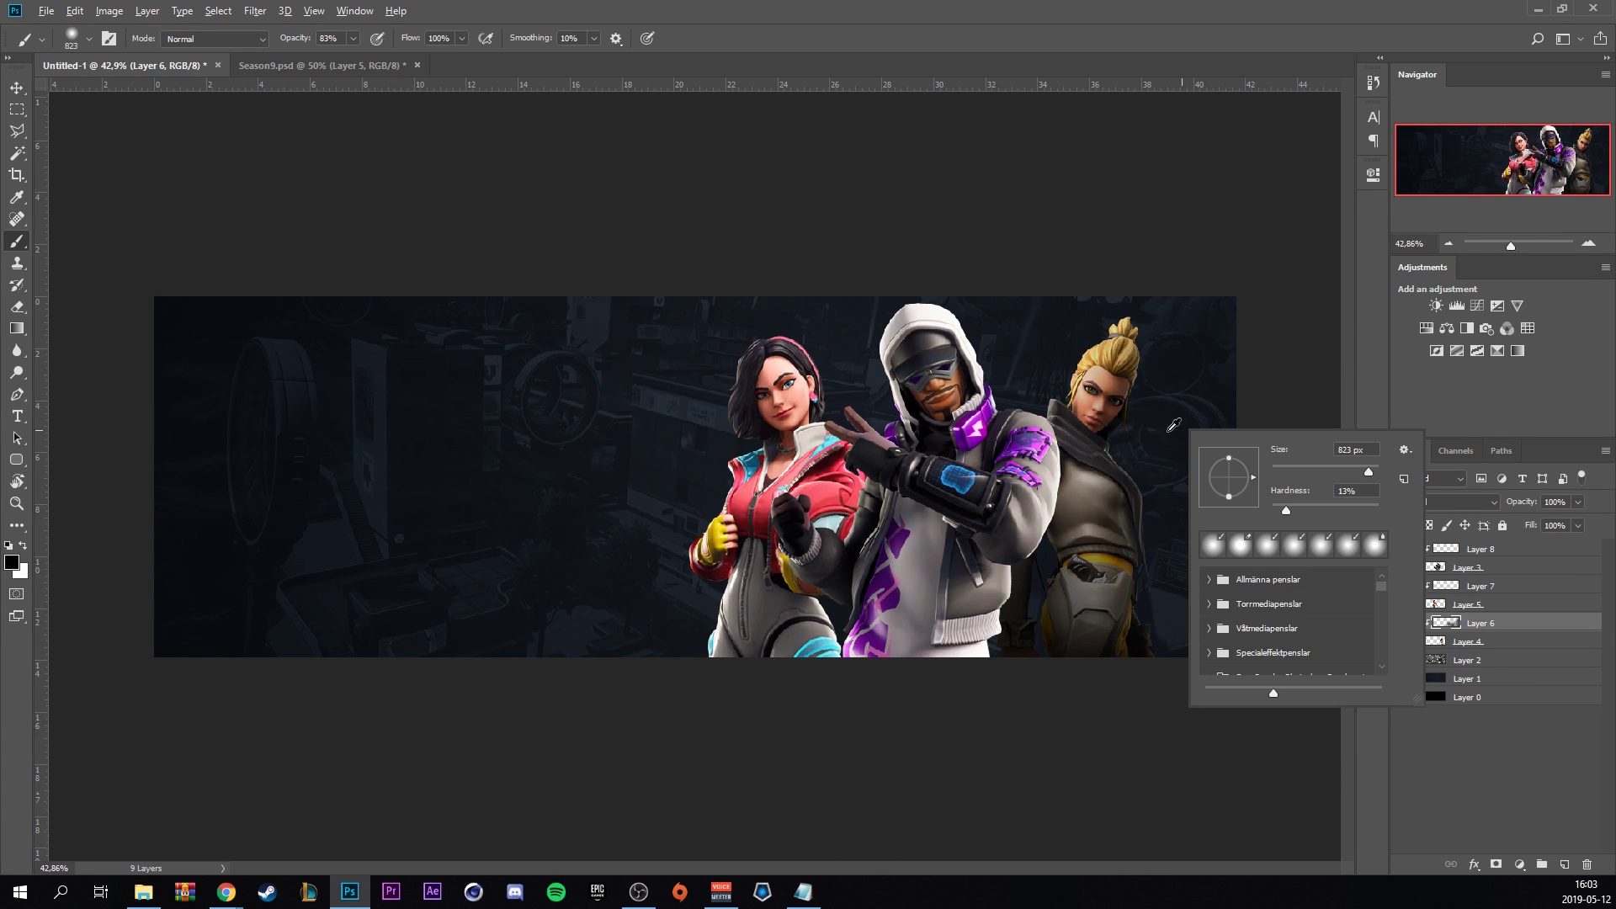
left_click_drag(1147, 396, 1129, 396)
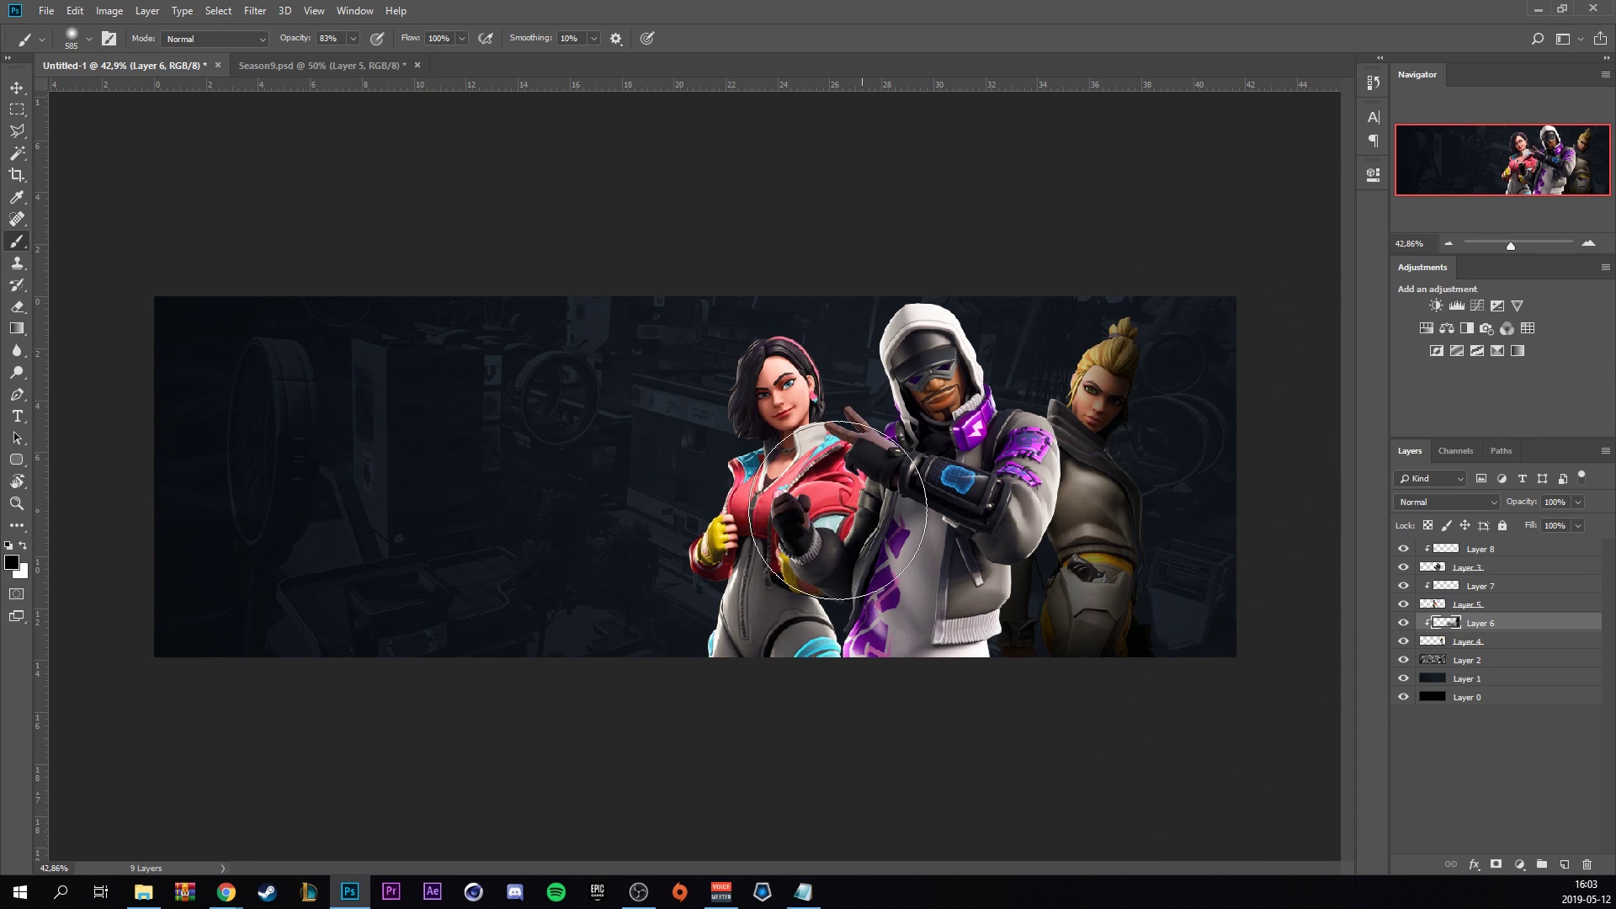
left_click(24, 545)
left_click_drag(998, 358, 1080, 336)
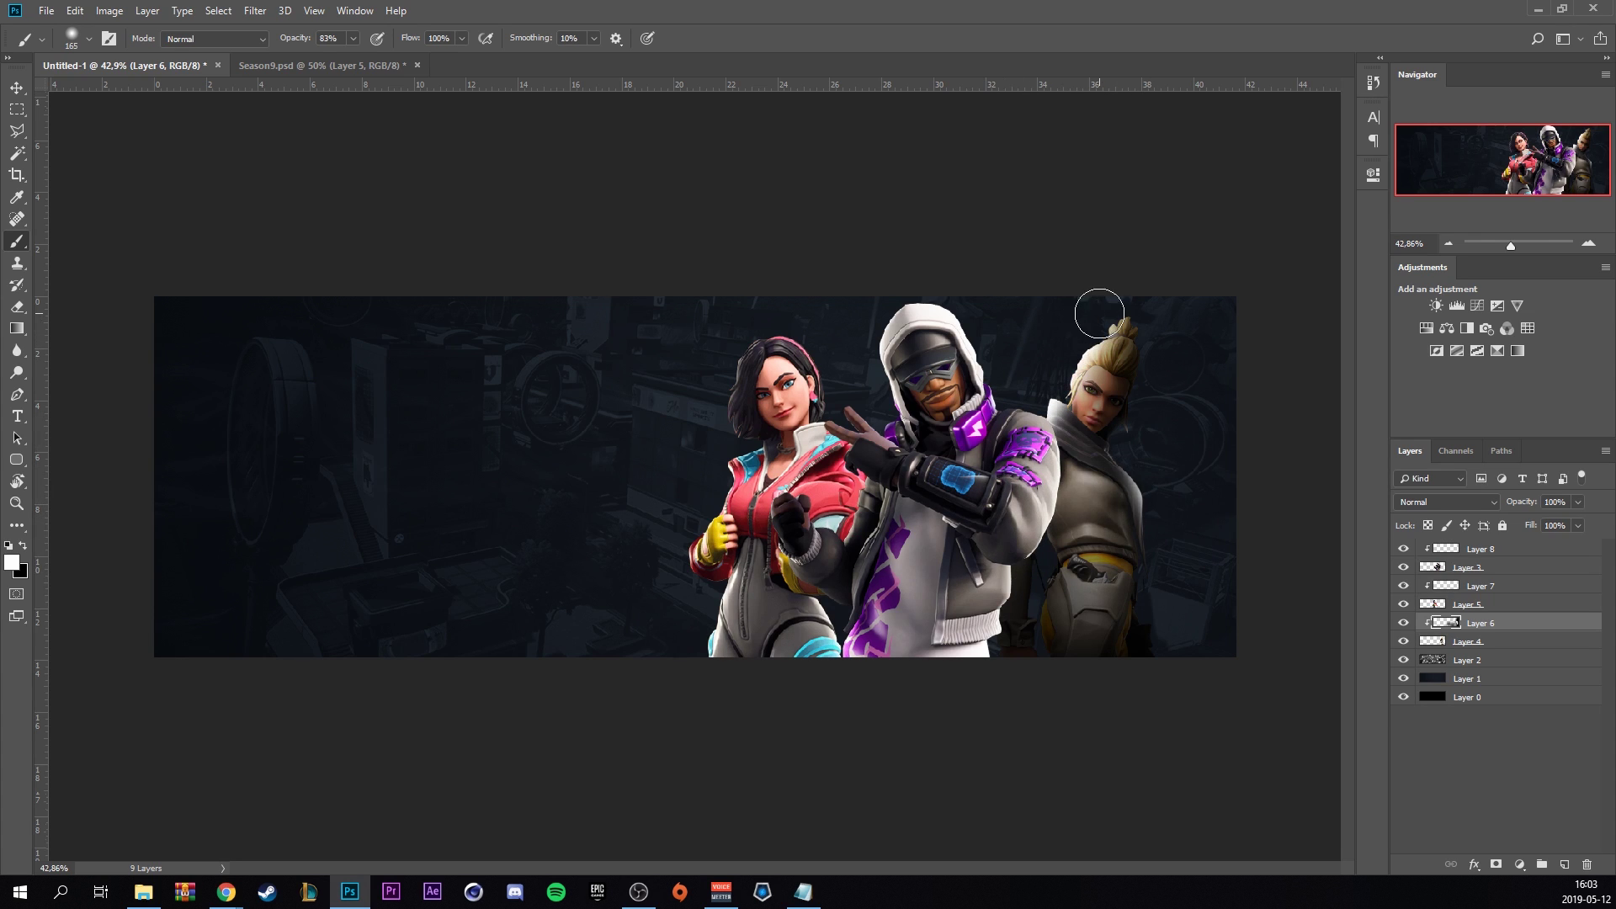
mouse_move(1019, 581)
left_mouse_down()
mouse_move(997, 593)
mouse_move(984, 568)
left_mouse_up()
left_click(1440, 500)
left_click(1465, 288)
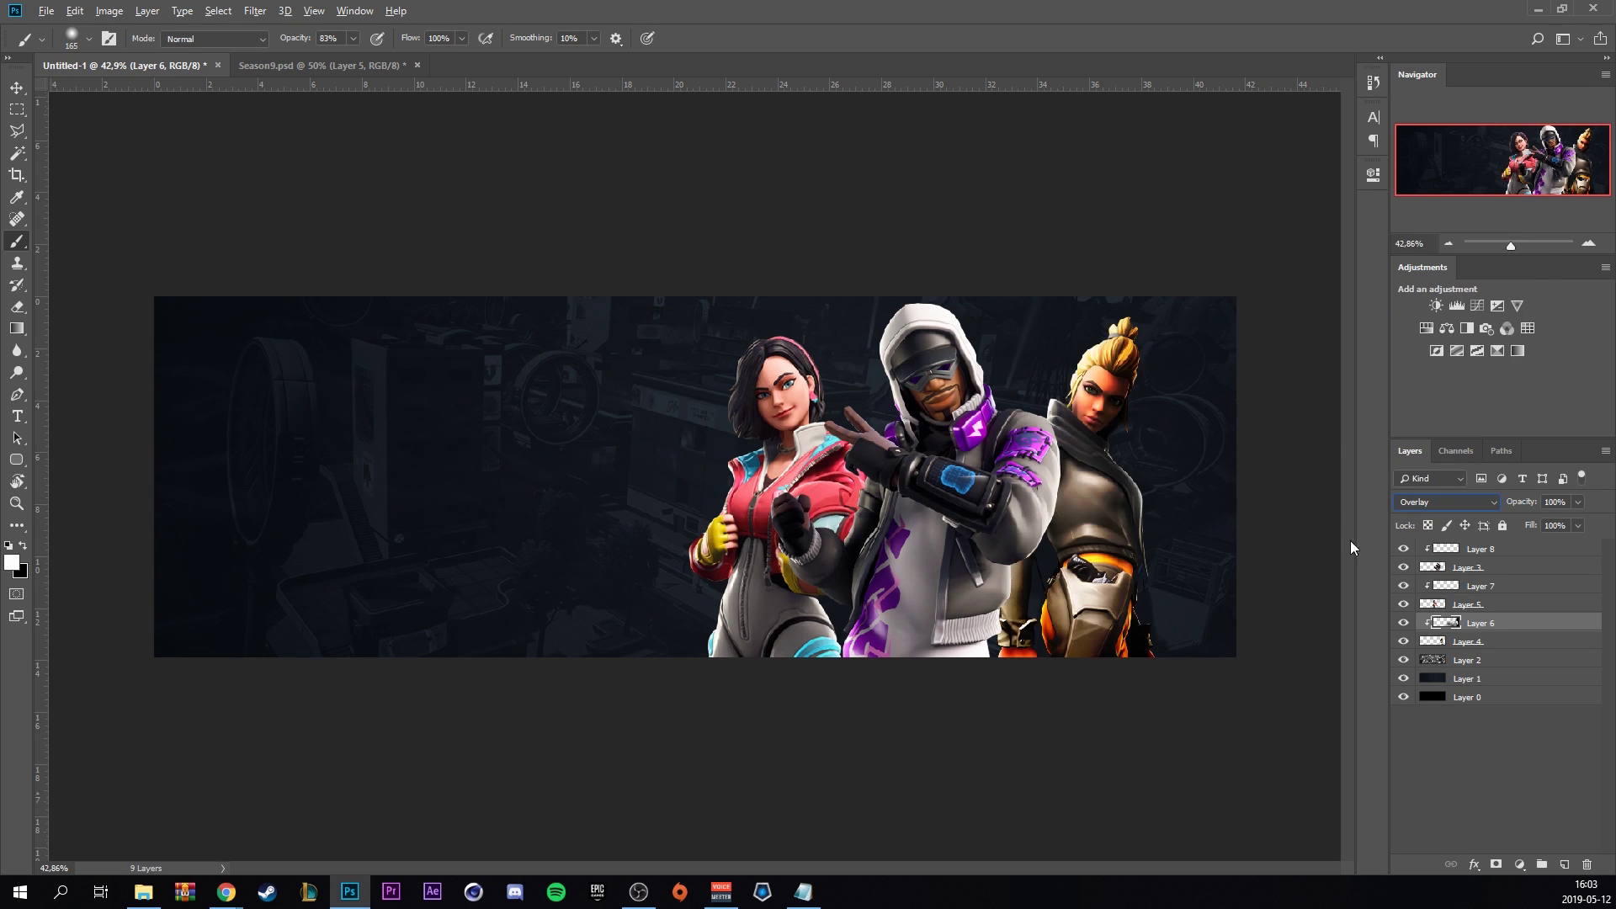
left_click(1576, 527)
Brush shading onto Layer 7 with a ~268 px brush, blend it in Overlay and lower its fill.
left_click(1480, 586)
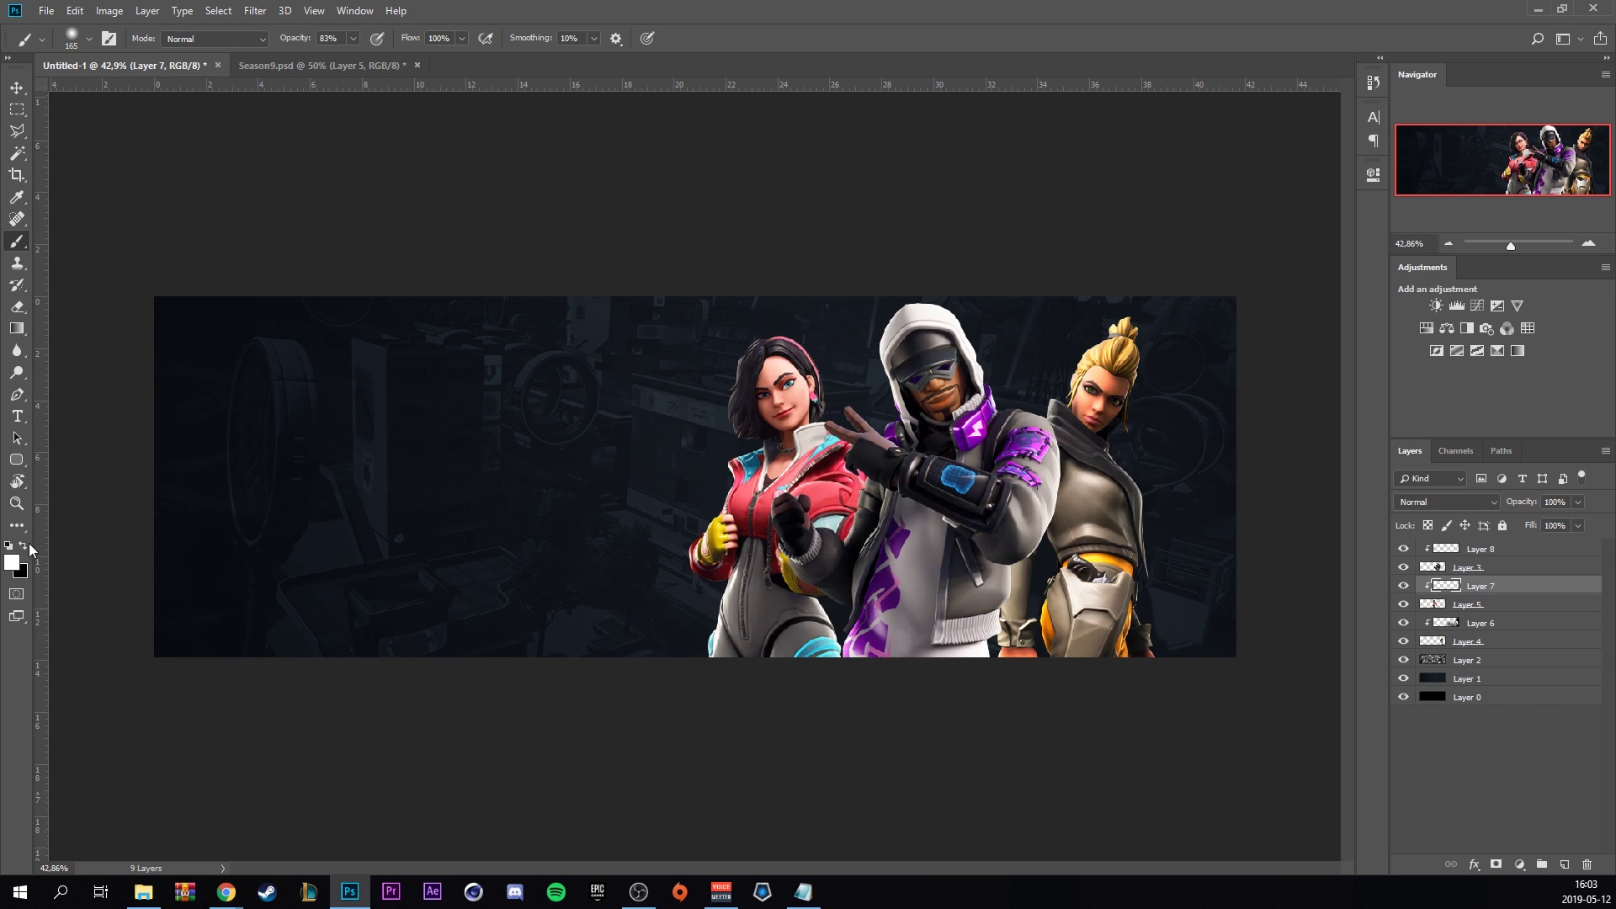
right_click(359, 469)
right_click(396, 379, "alt")
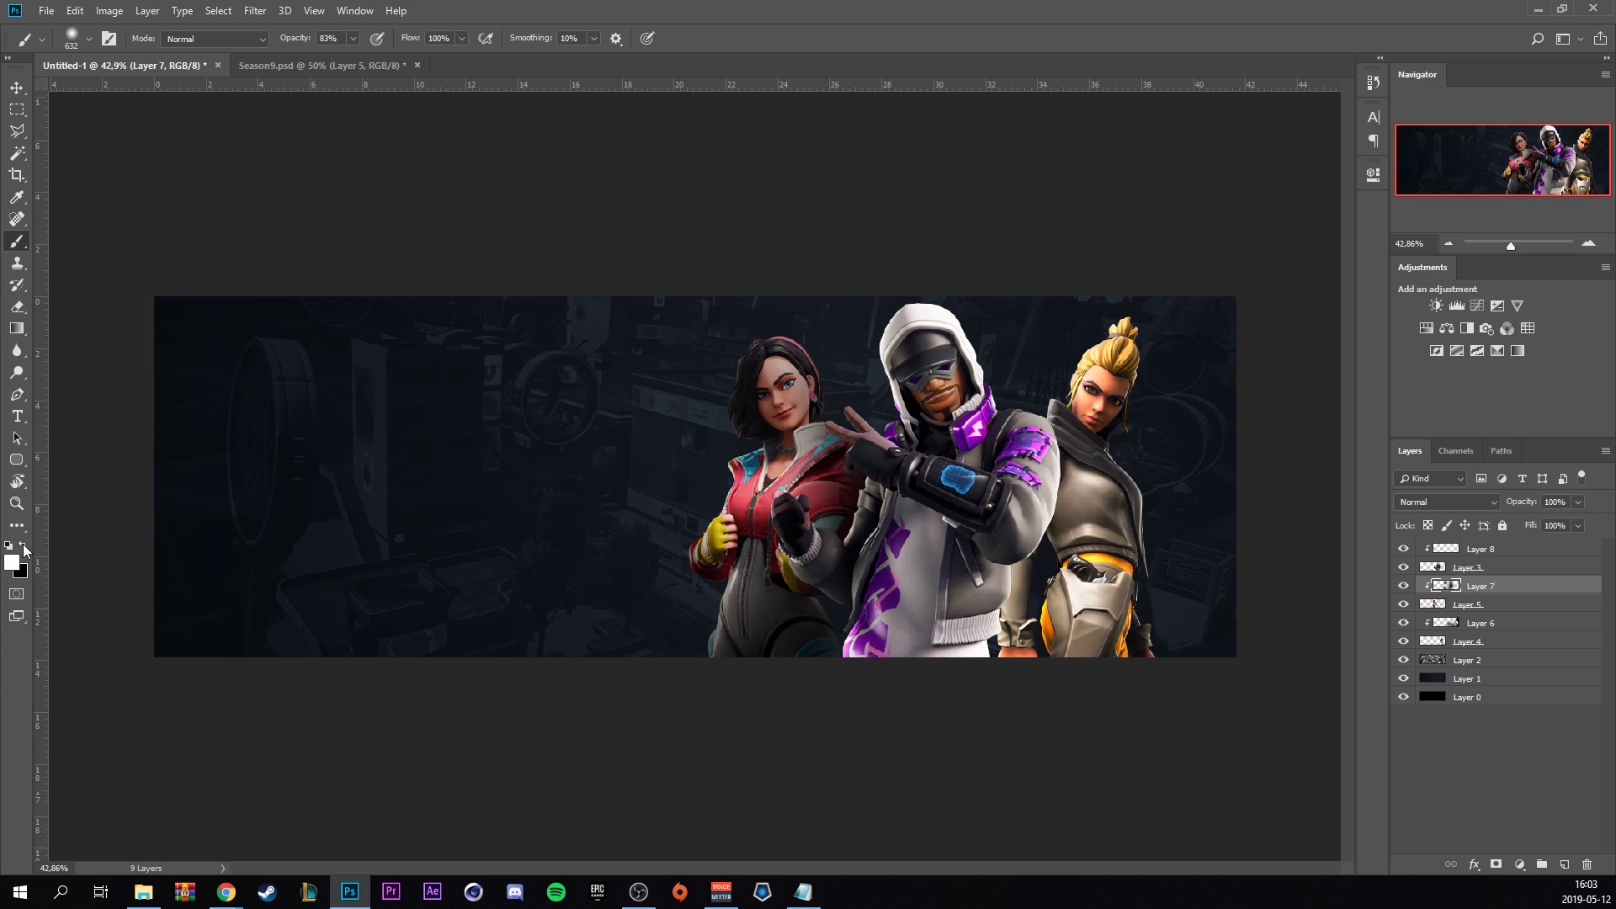
right_click(638, 423, "alt")
left_click(1446, 502)
left_click(1471, 289)
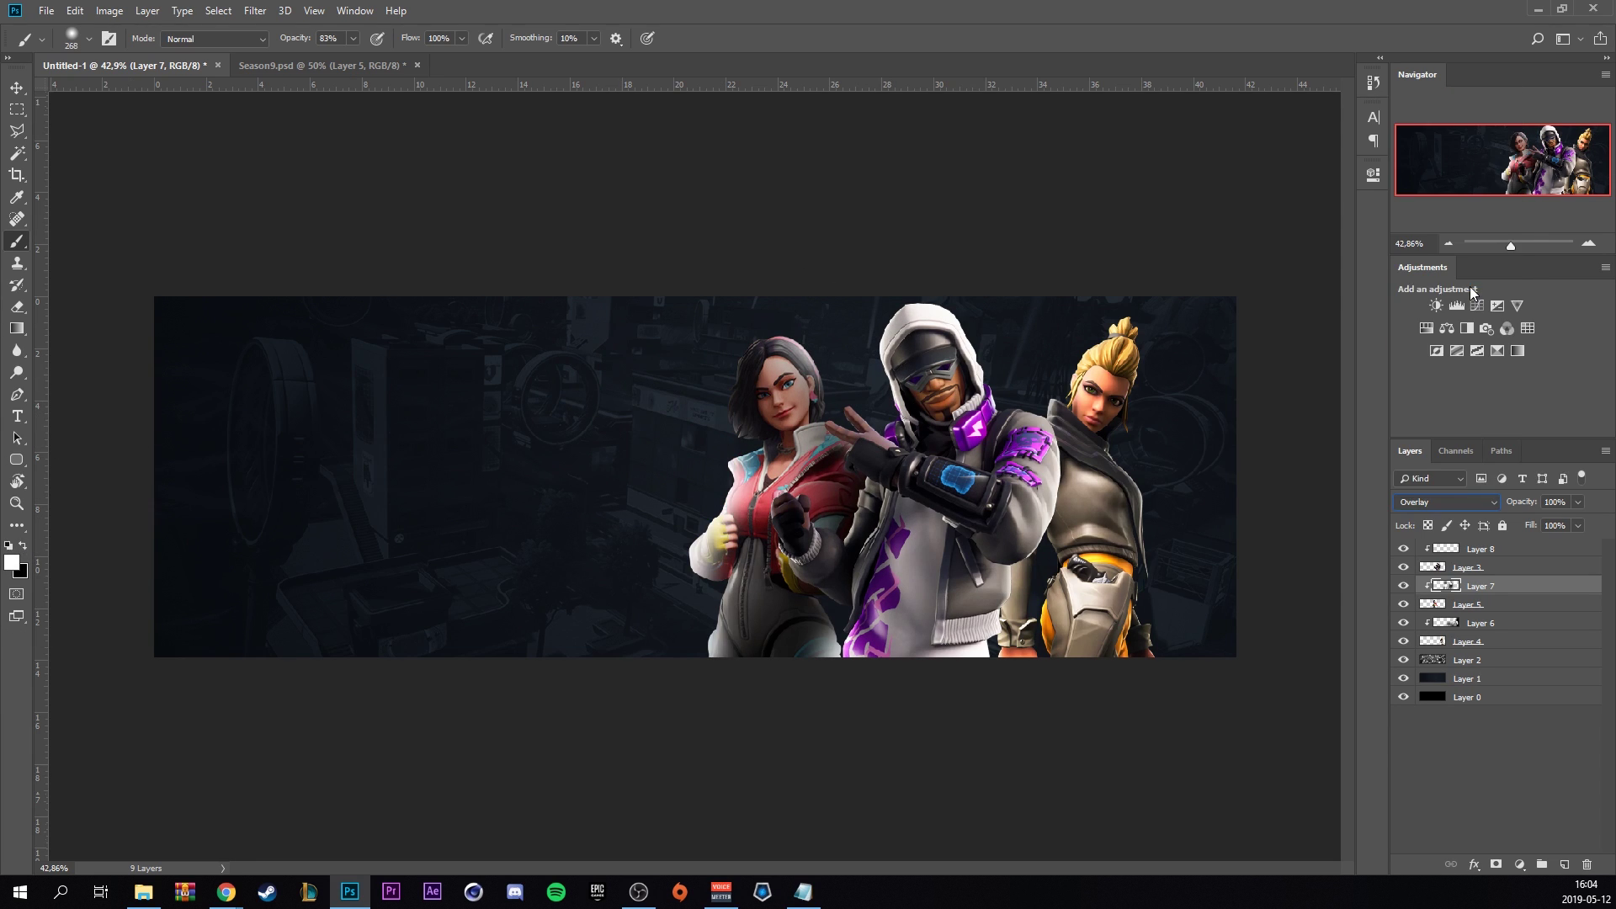
left_click(1579, 525)
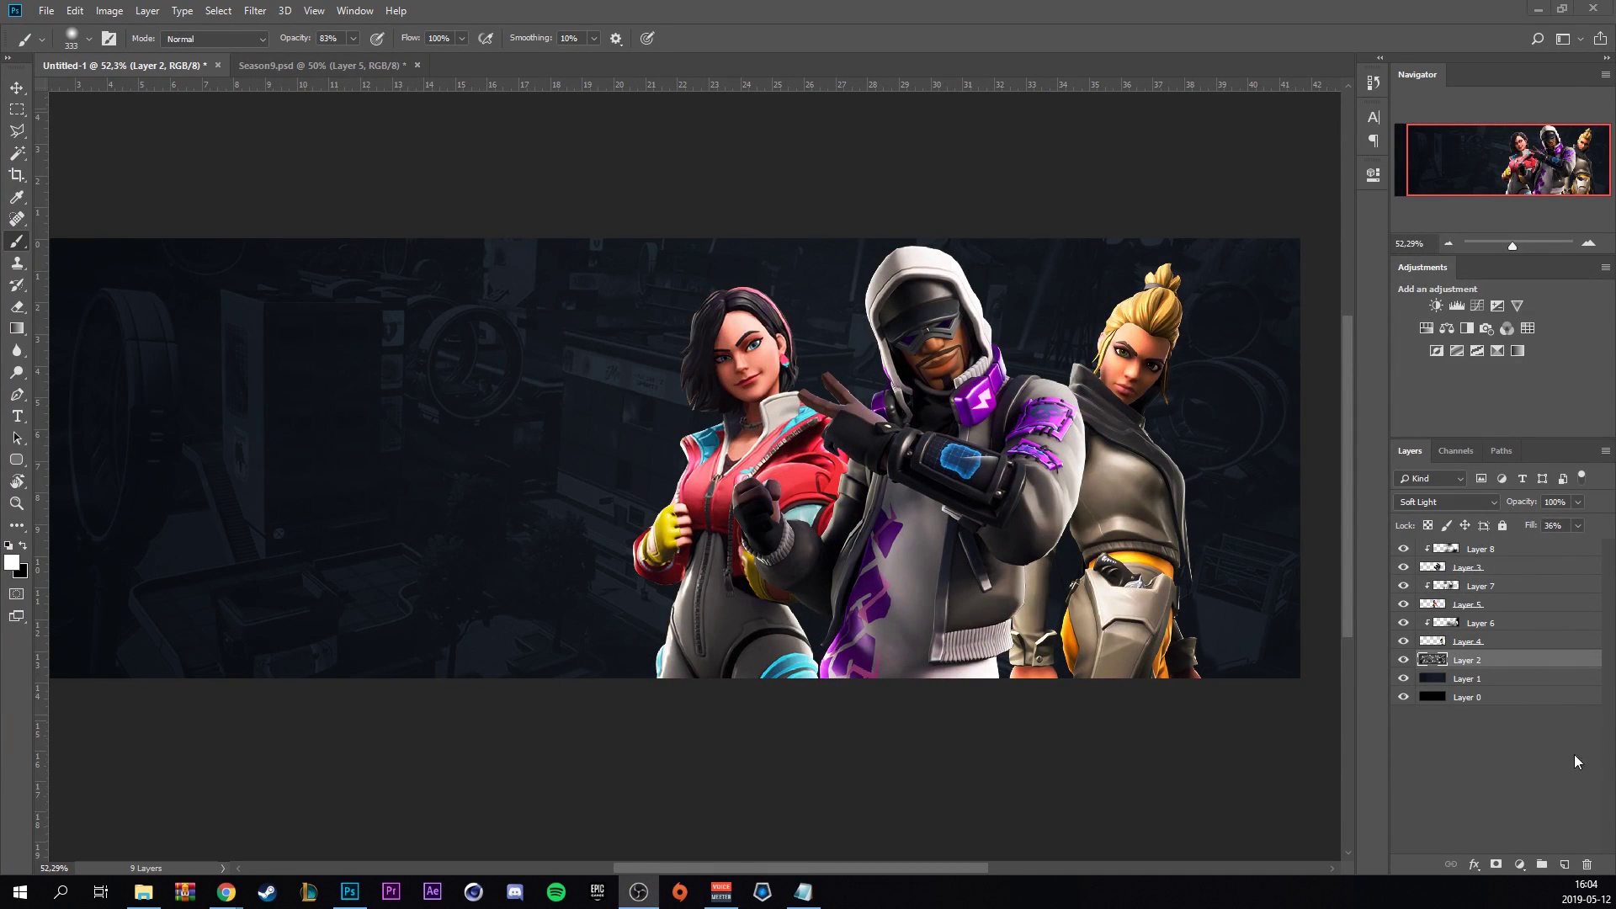
Add a black-to-purple gradient layer above Layer 2, drawn diagonally across the banner in Color Dodge.
left_click(1564, 865)
left_click(20, 333)
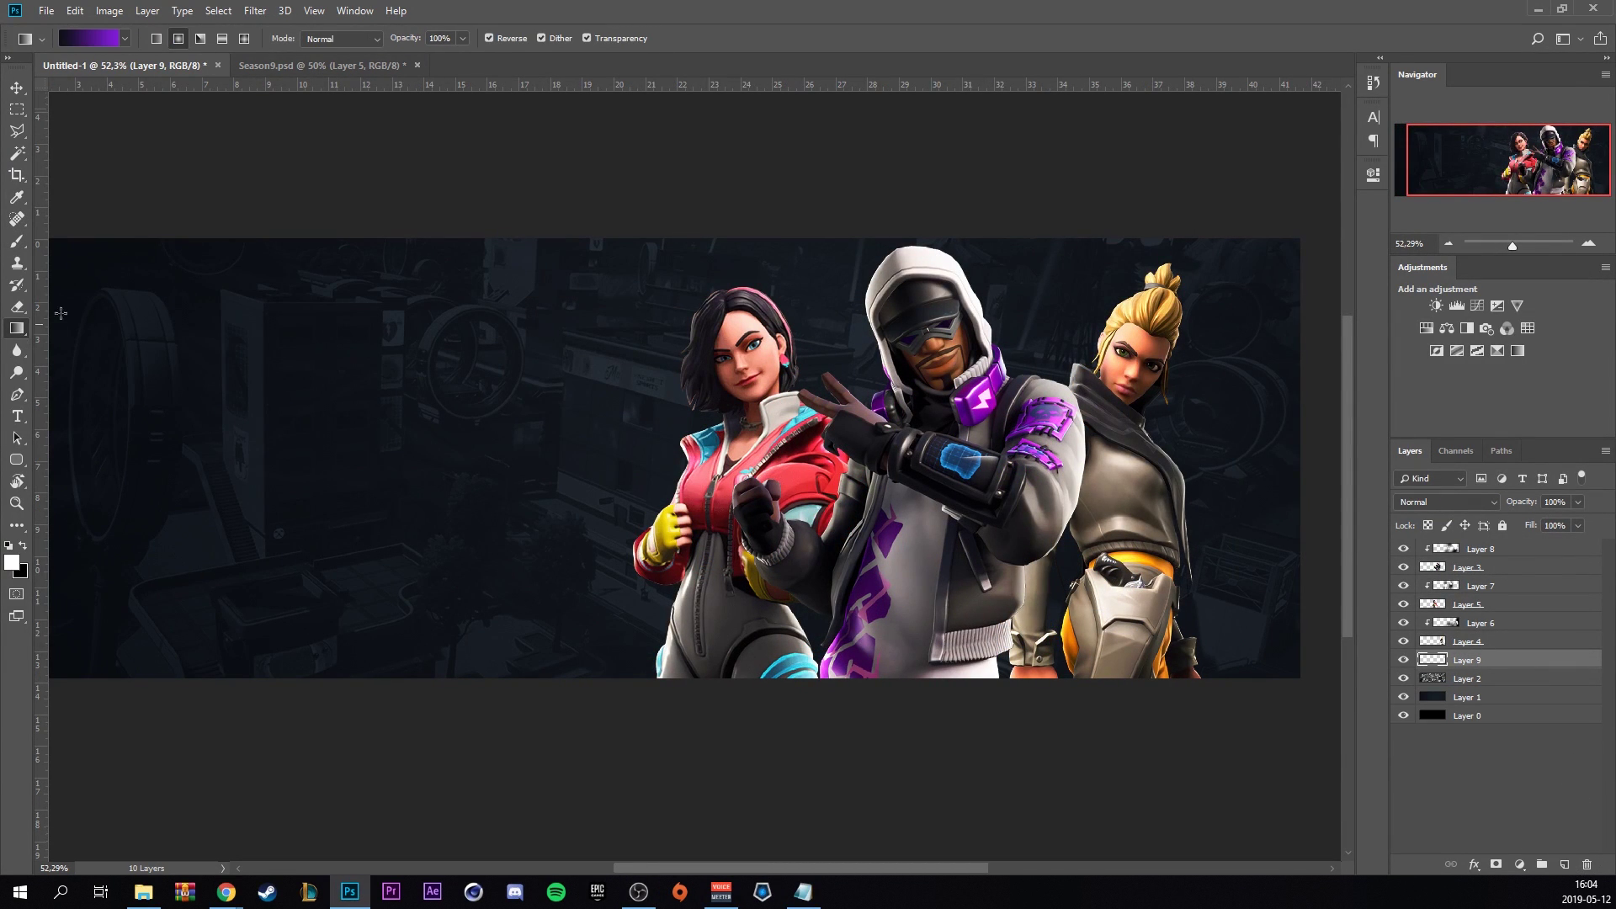
left_click(88, 39)
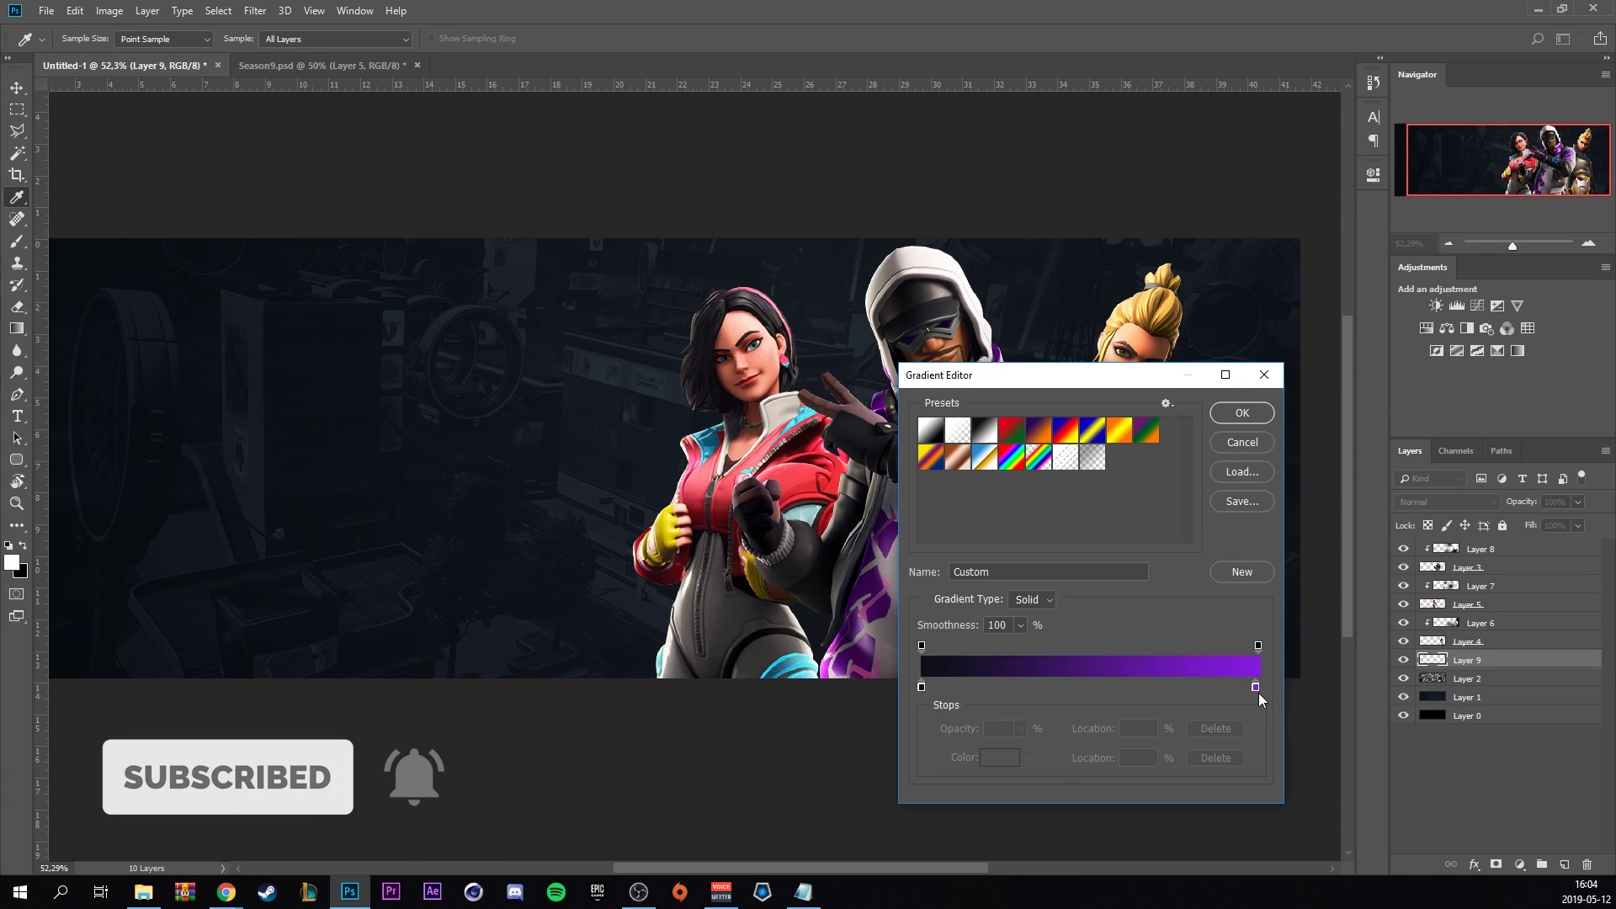
left_click(1261, 413)
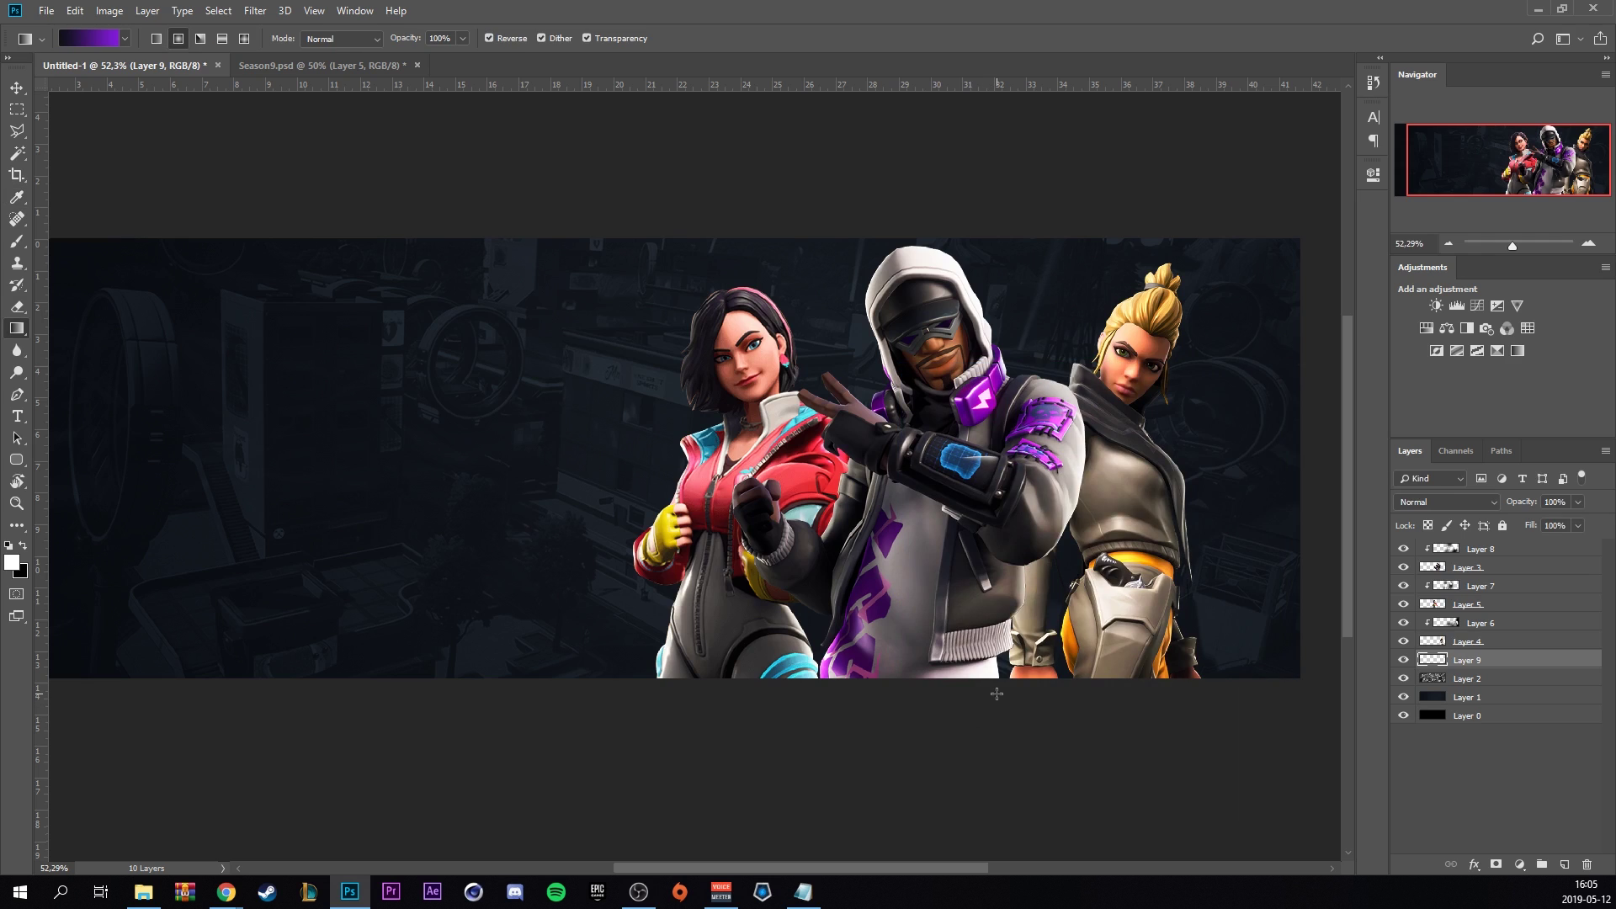
scroll(997, 694, "down", 3)
left_click_drag(905, 628, 309, 361)
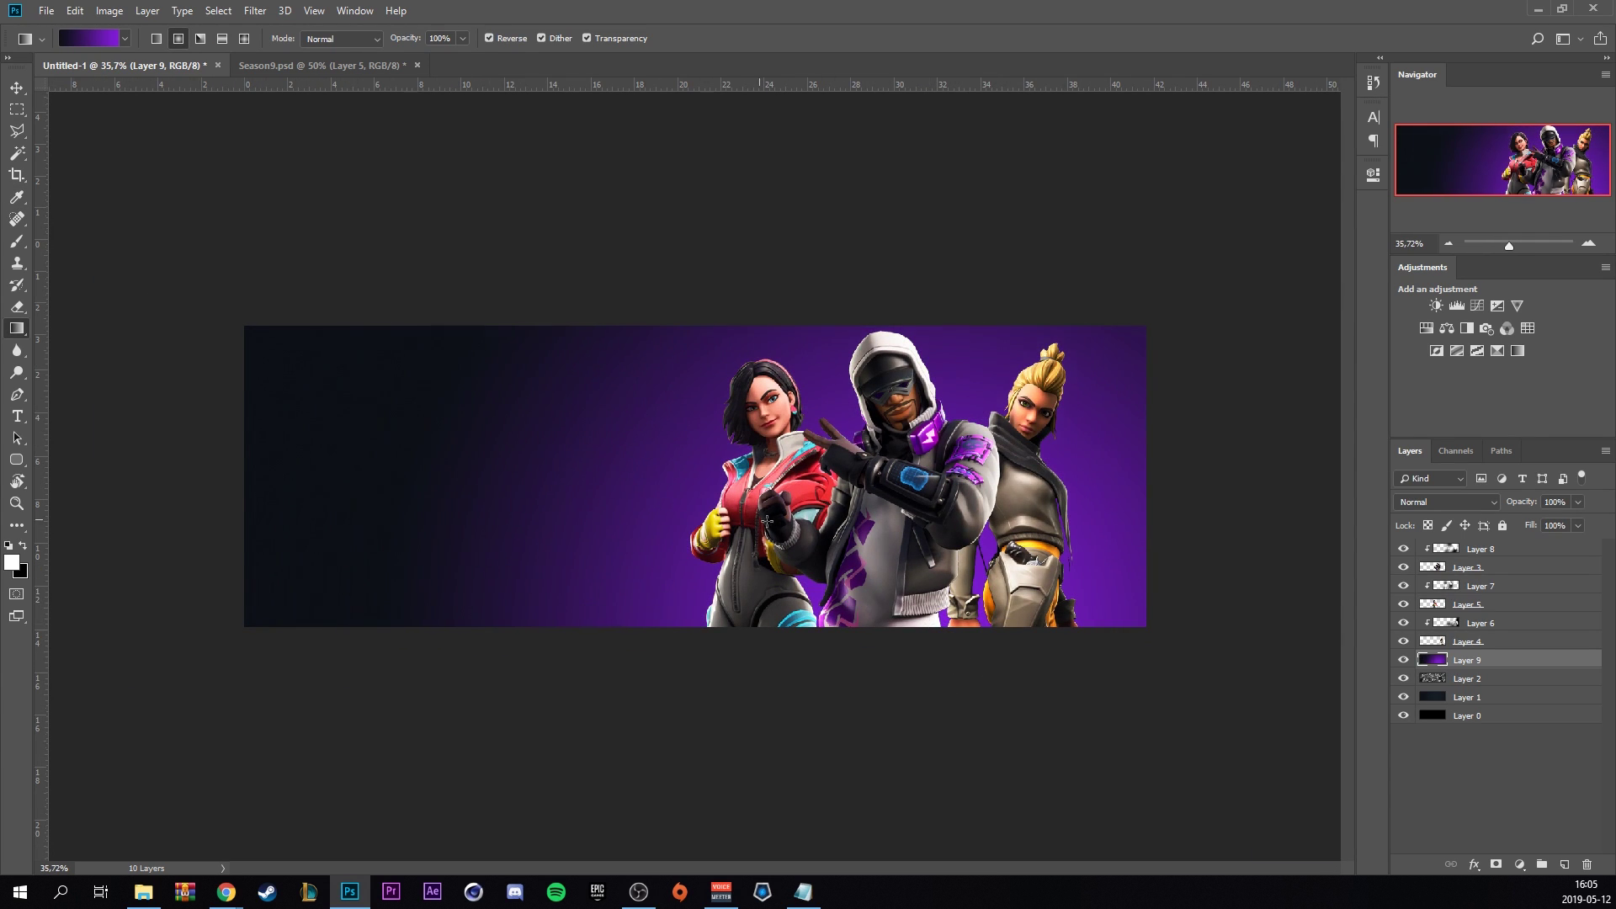
left_click(1441, 497)
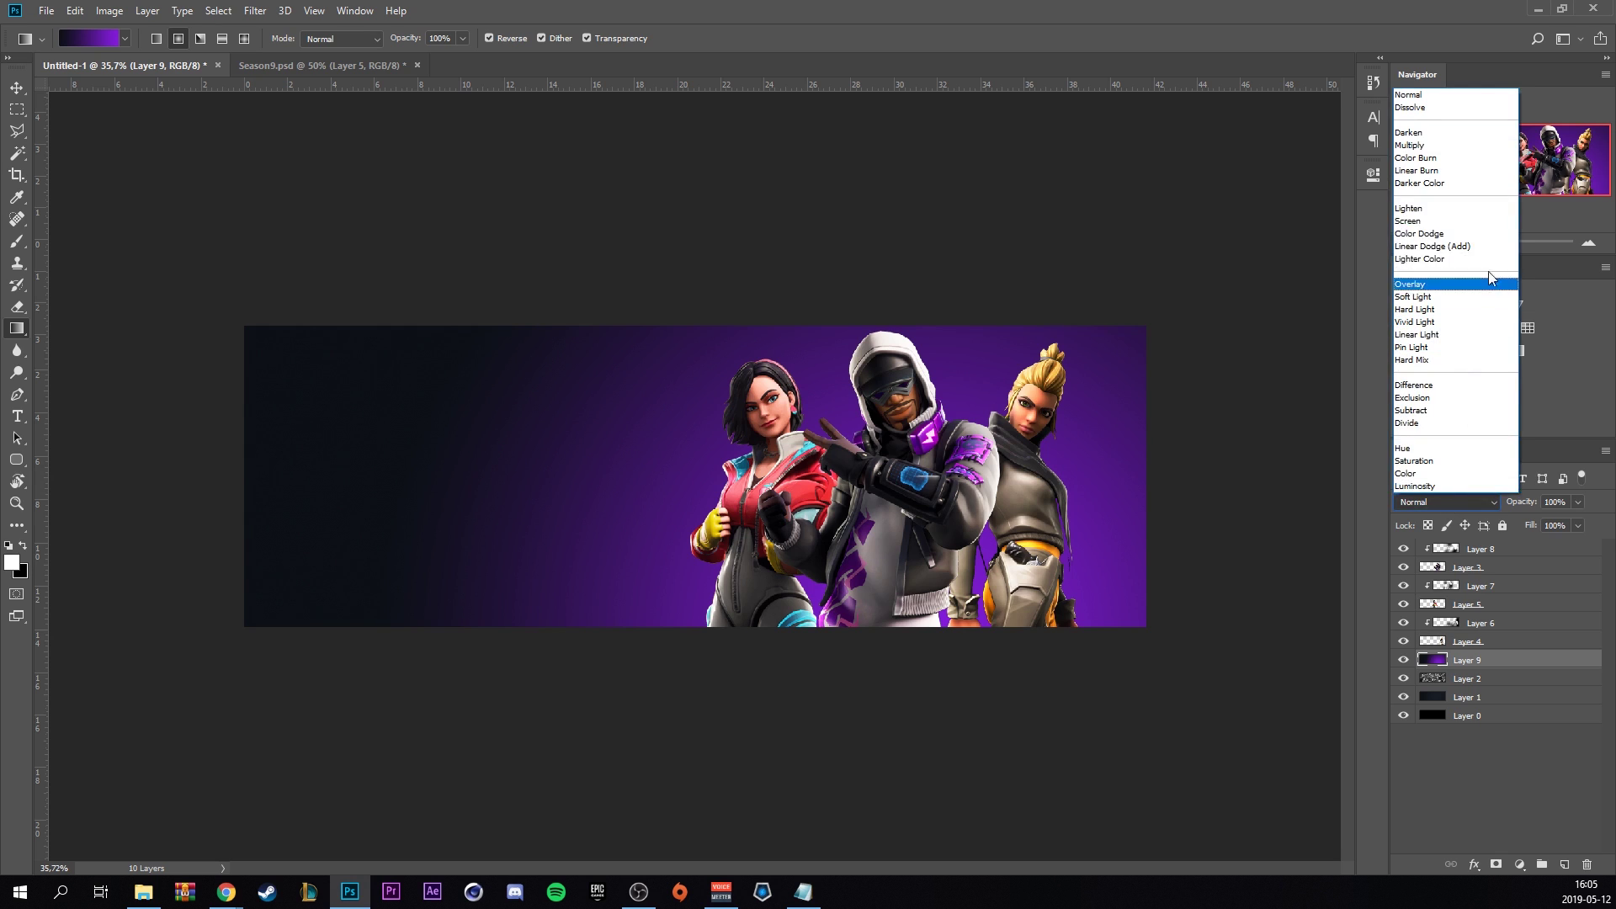
left_click(1470, 236)
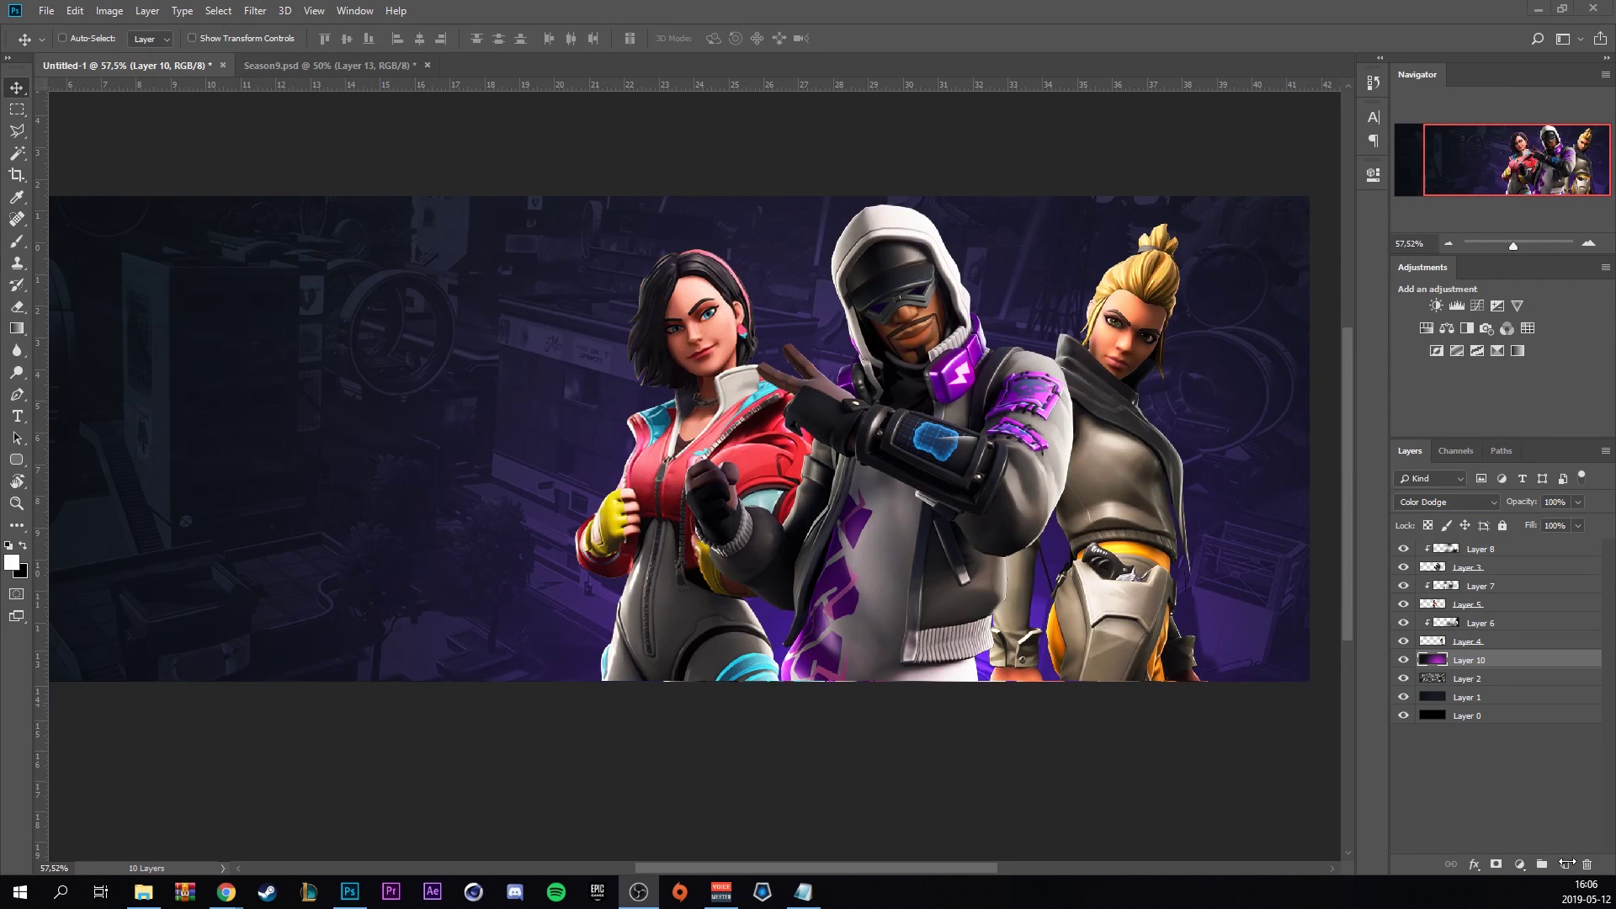
On a new layer, paint soft cyan, red and purple glows around the girl and hooded man with an ~810 px brush.
left_click(1566, 864)
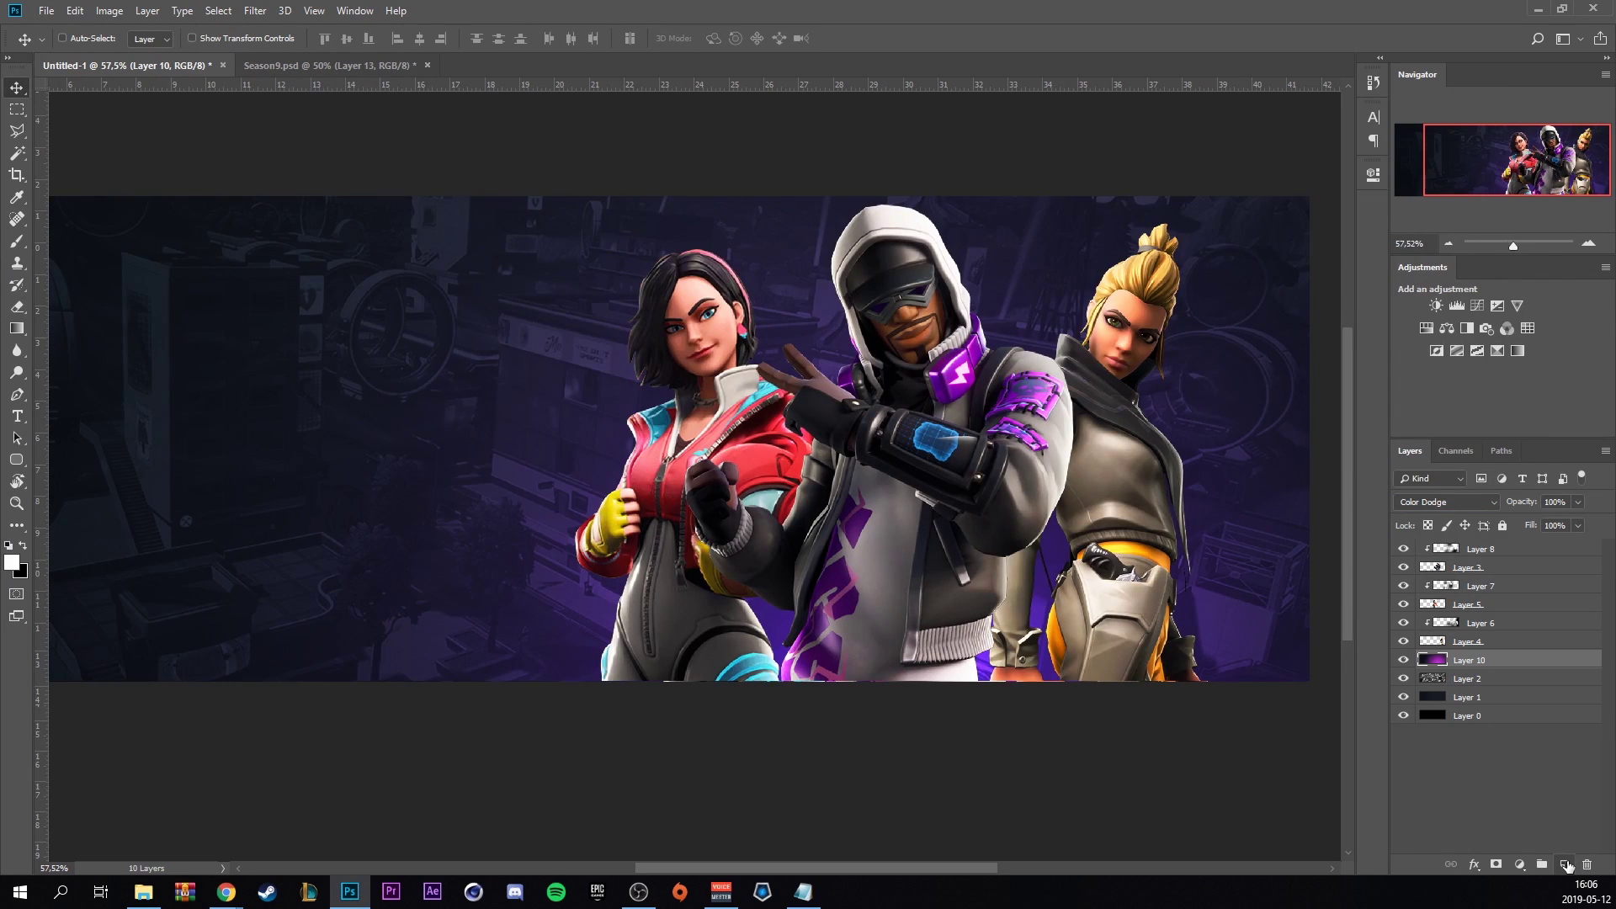
left_click(18, 242)
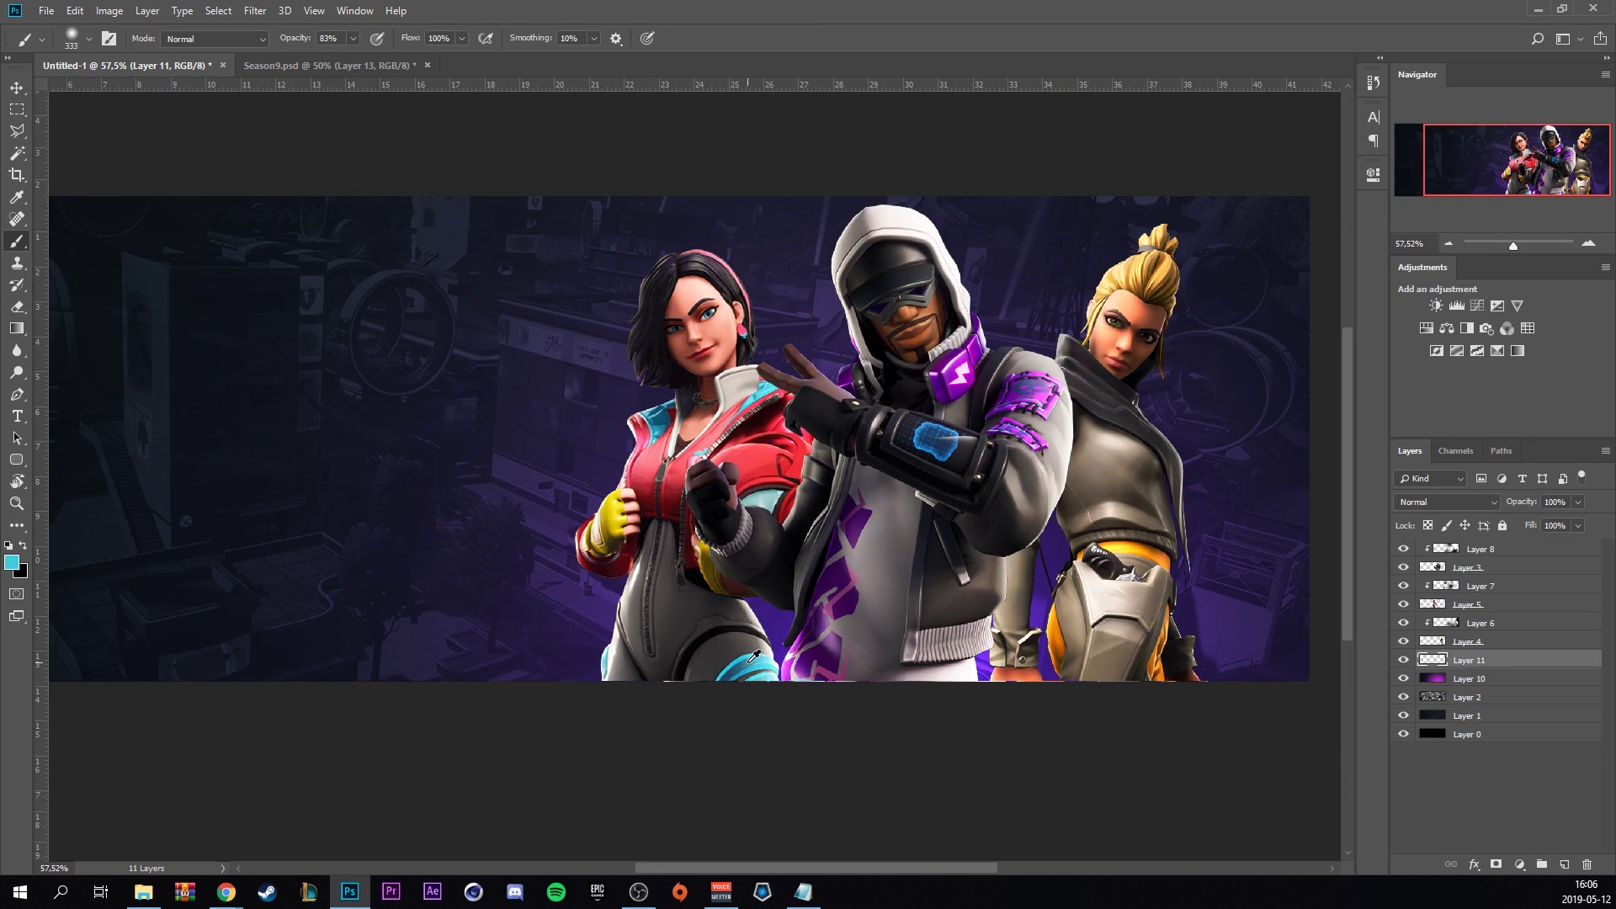
left_click_drag(667, 561, 778, 562)
mouse_move(685, 704)
left_mouse_down()
mouse_move(704, 717)
mouse_move(710, 701)
left_mouse_up()
key("alt")
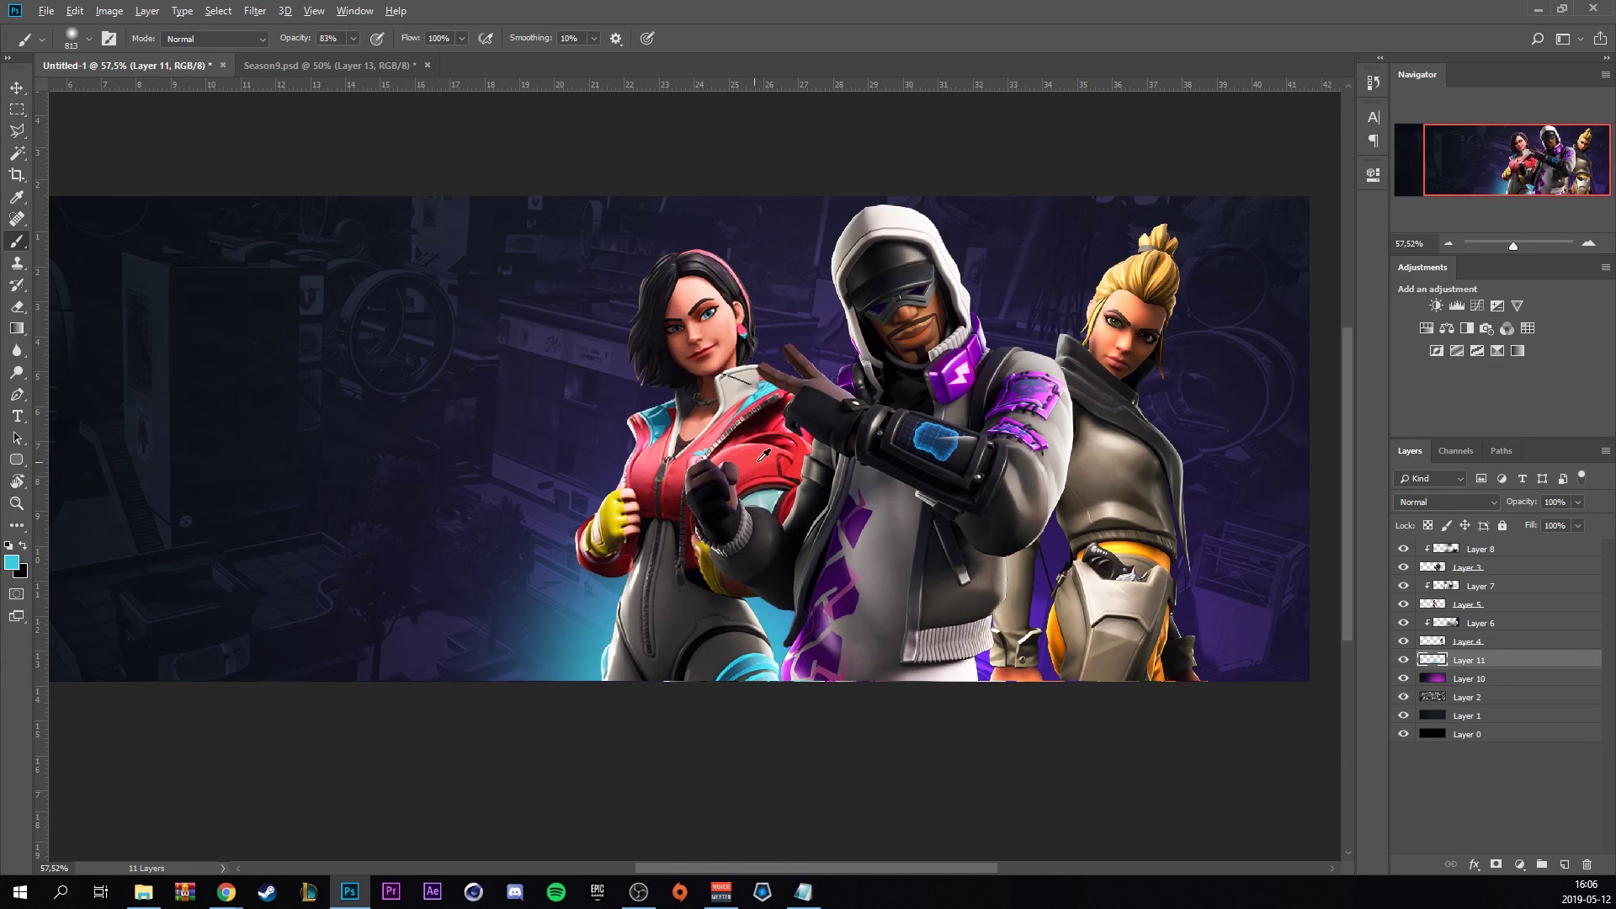
left_click(780, 455, "alt")
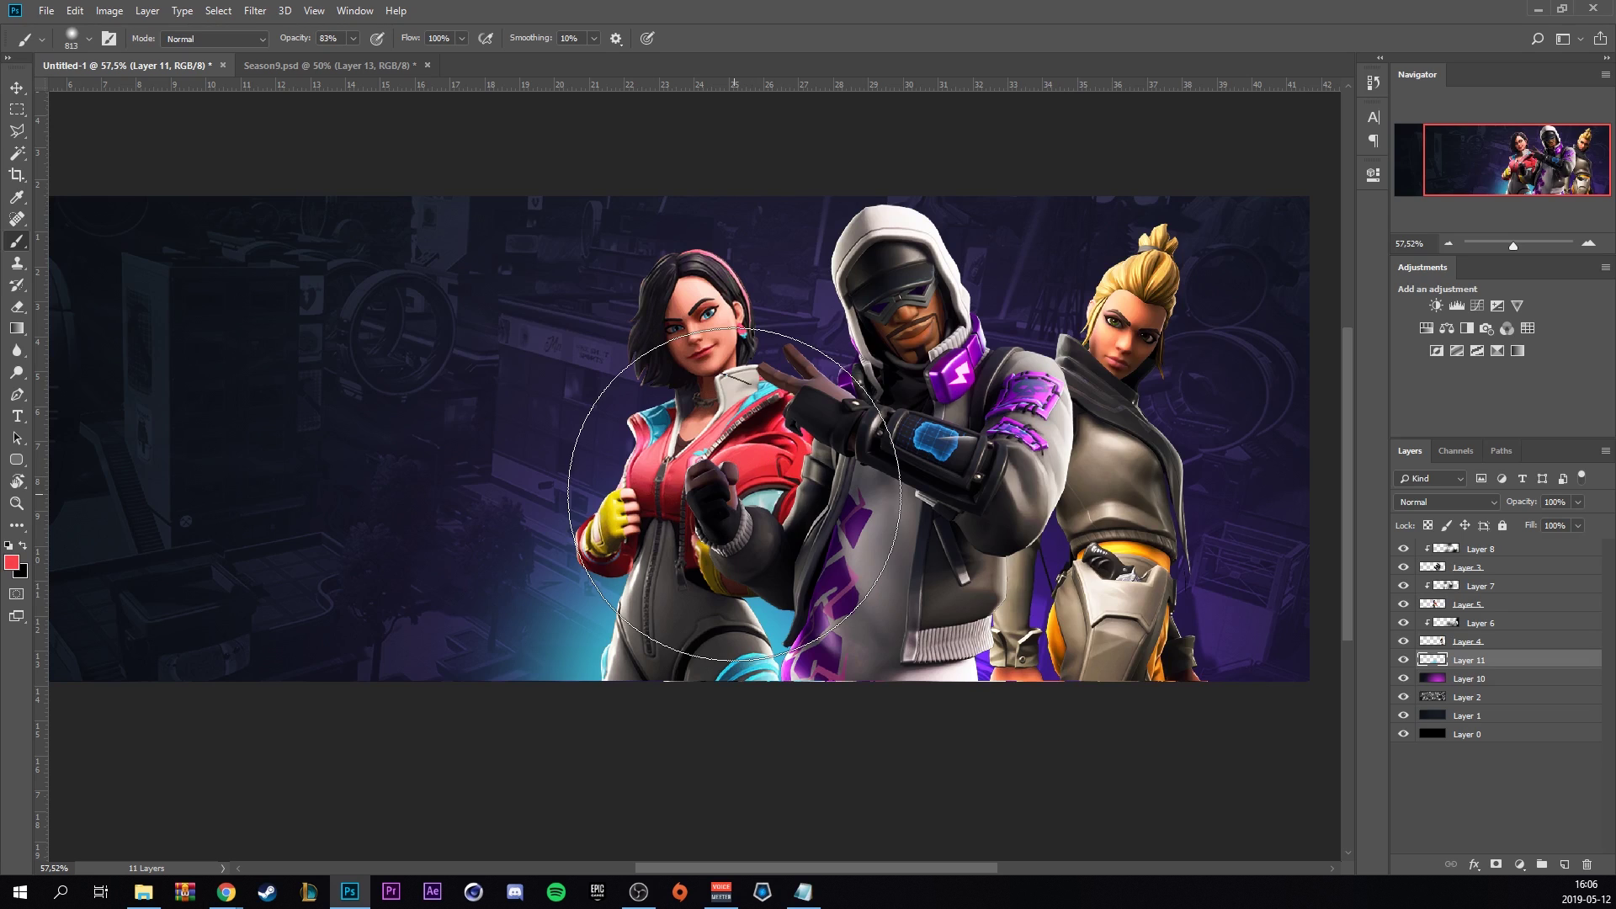
mouse_move(779, 455)
left_mouse_down()
mouse_move(812, 468)
mouse_move(685, 488)
left_mouse_up()
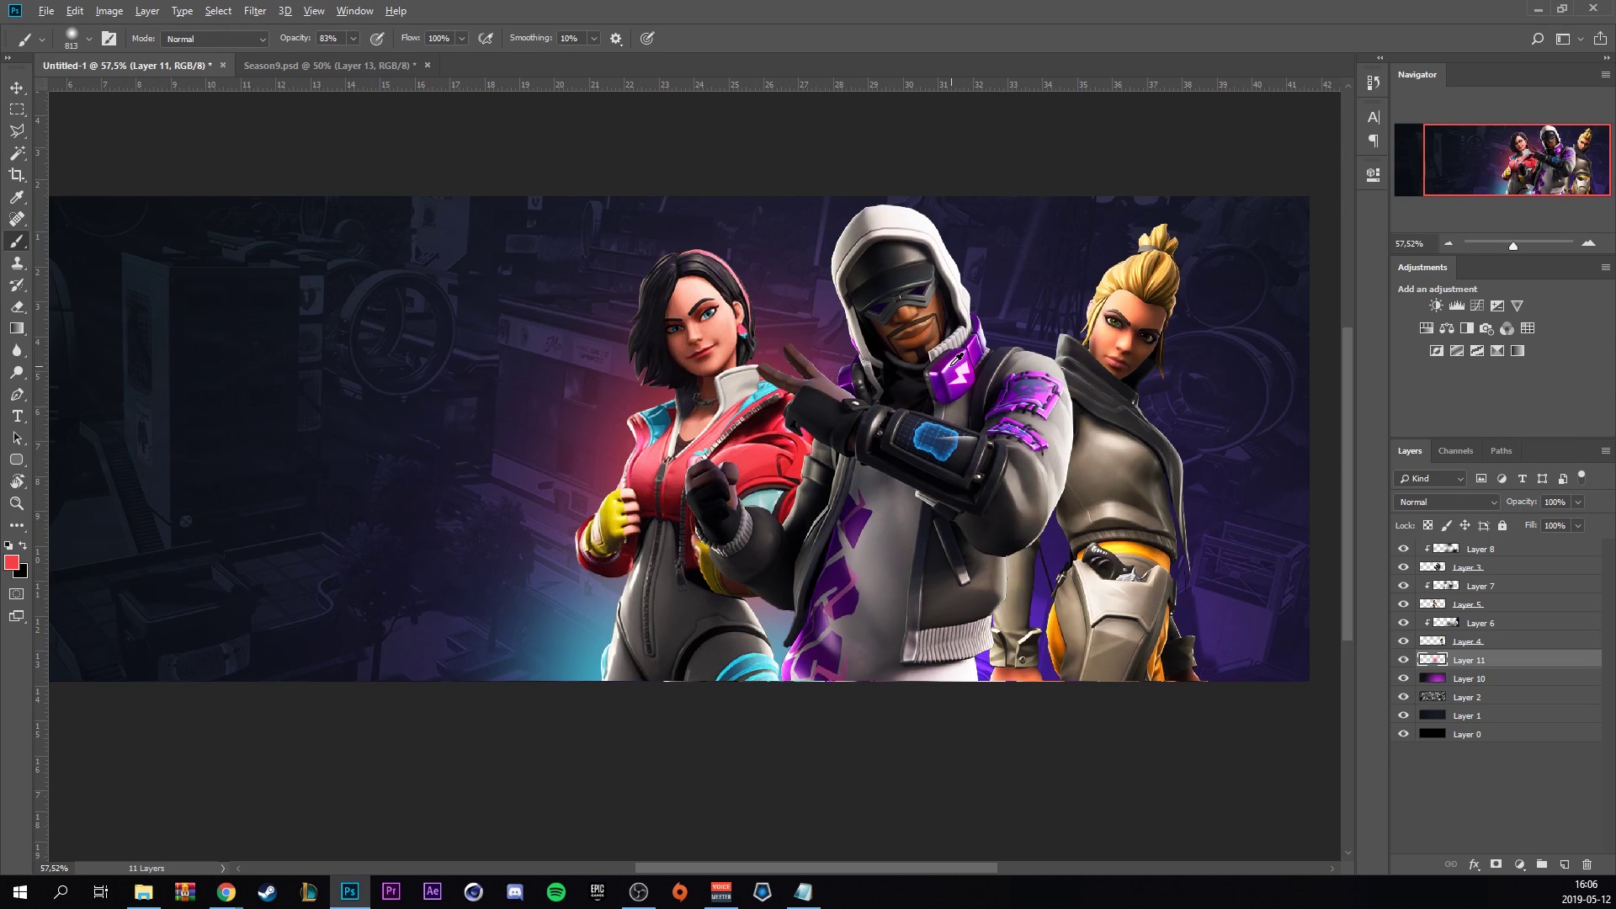
mouse_move(962, 370)
left_mouse_down()
mouse_move(993, 438)
mouse_move(985, 463)
left_mouse_up()
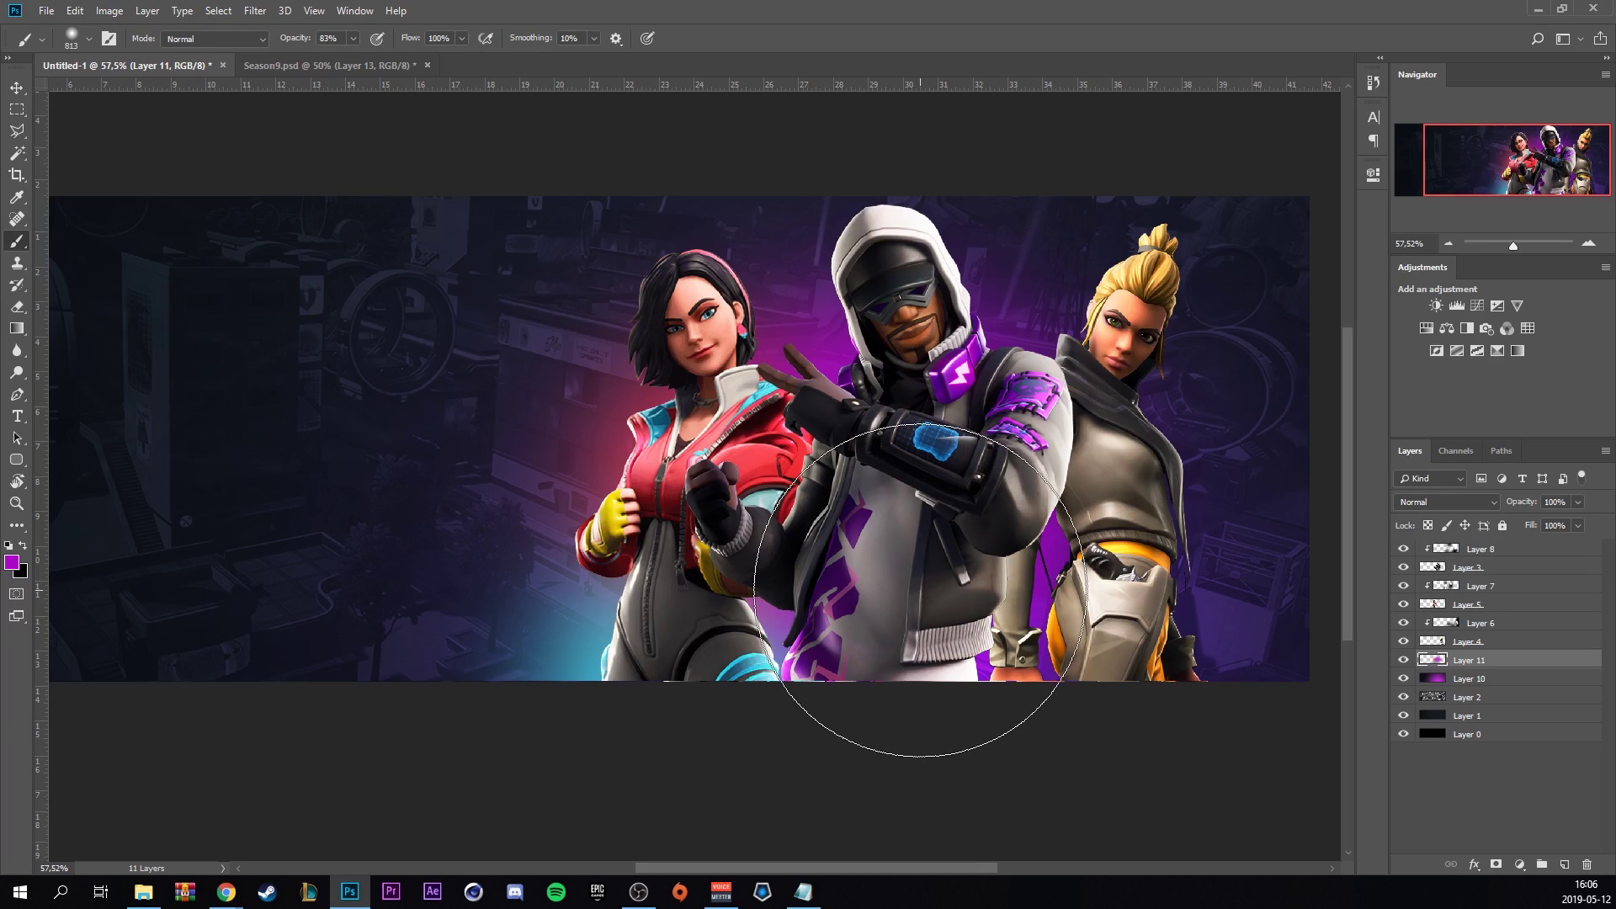
Paint a sampled orange glow behind the blonde, then blend the layer as Color Dodge at 75% fill.
key("alt")
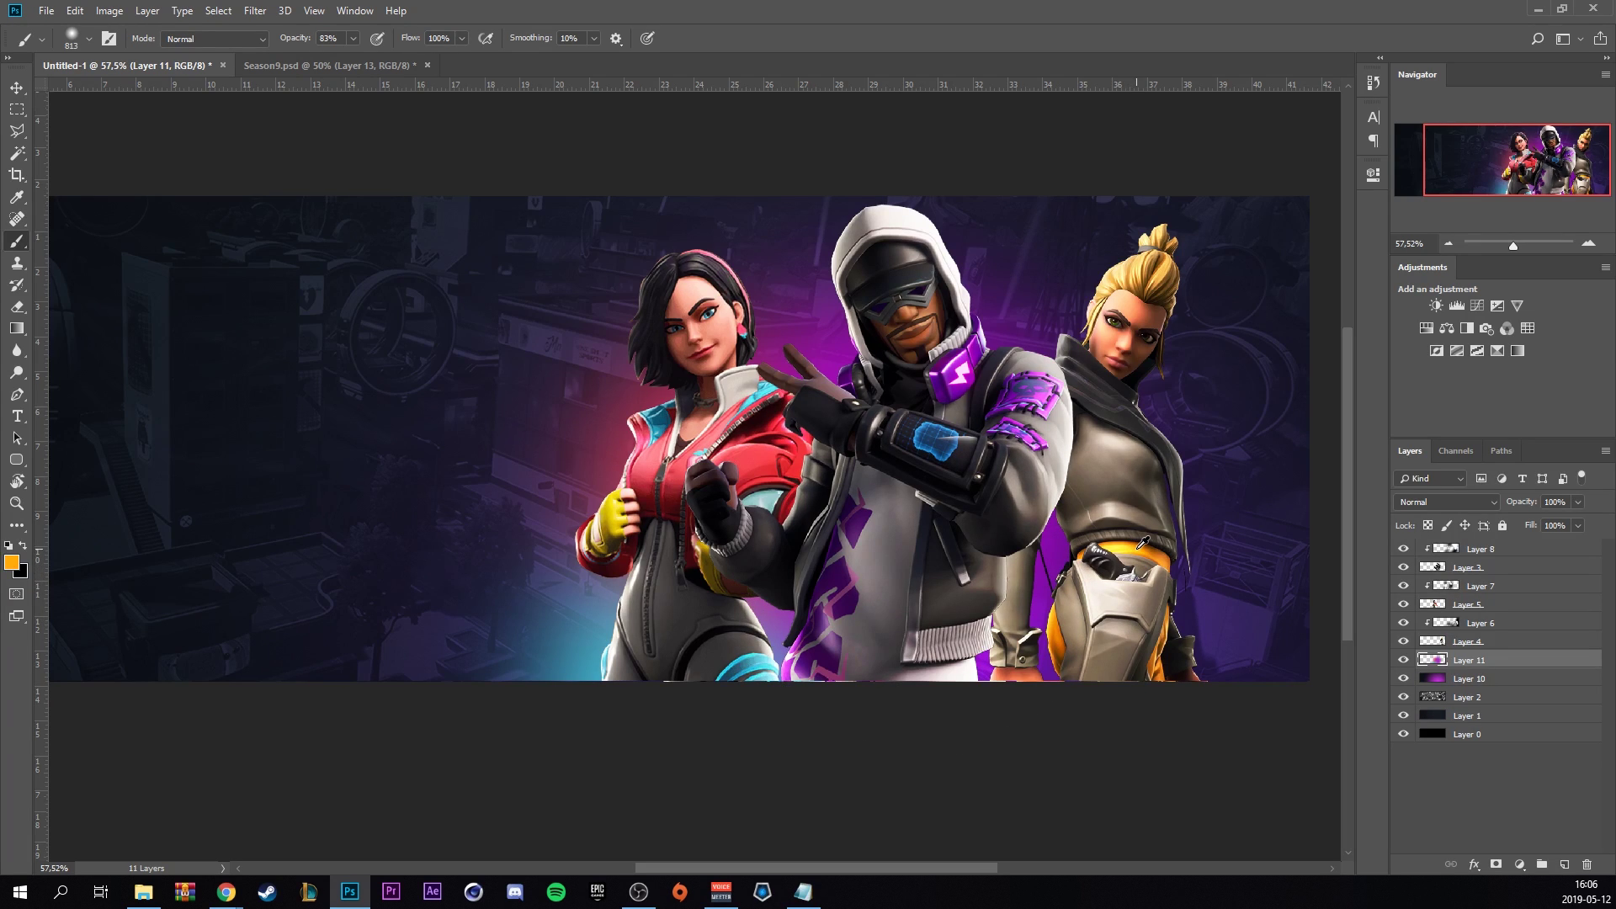
mouse_move(1143, 543)
left_mouse_down()
mouse_move(1083, 506)
mouse_move(1195, 404)
left_mouse_up()
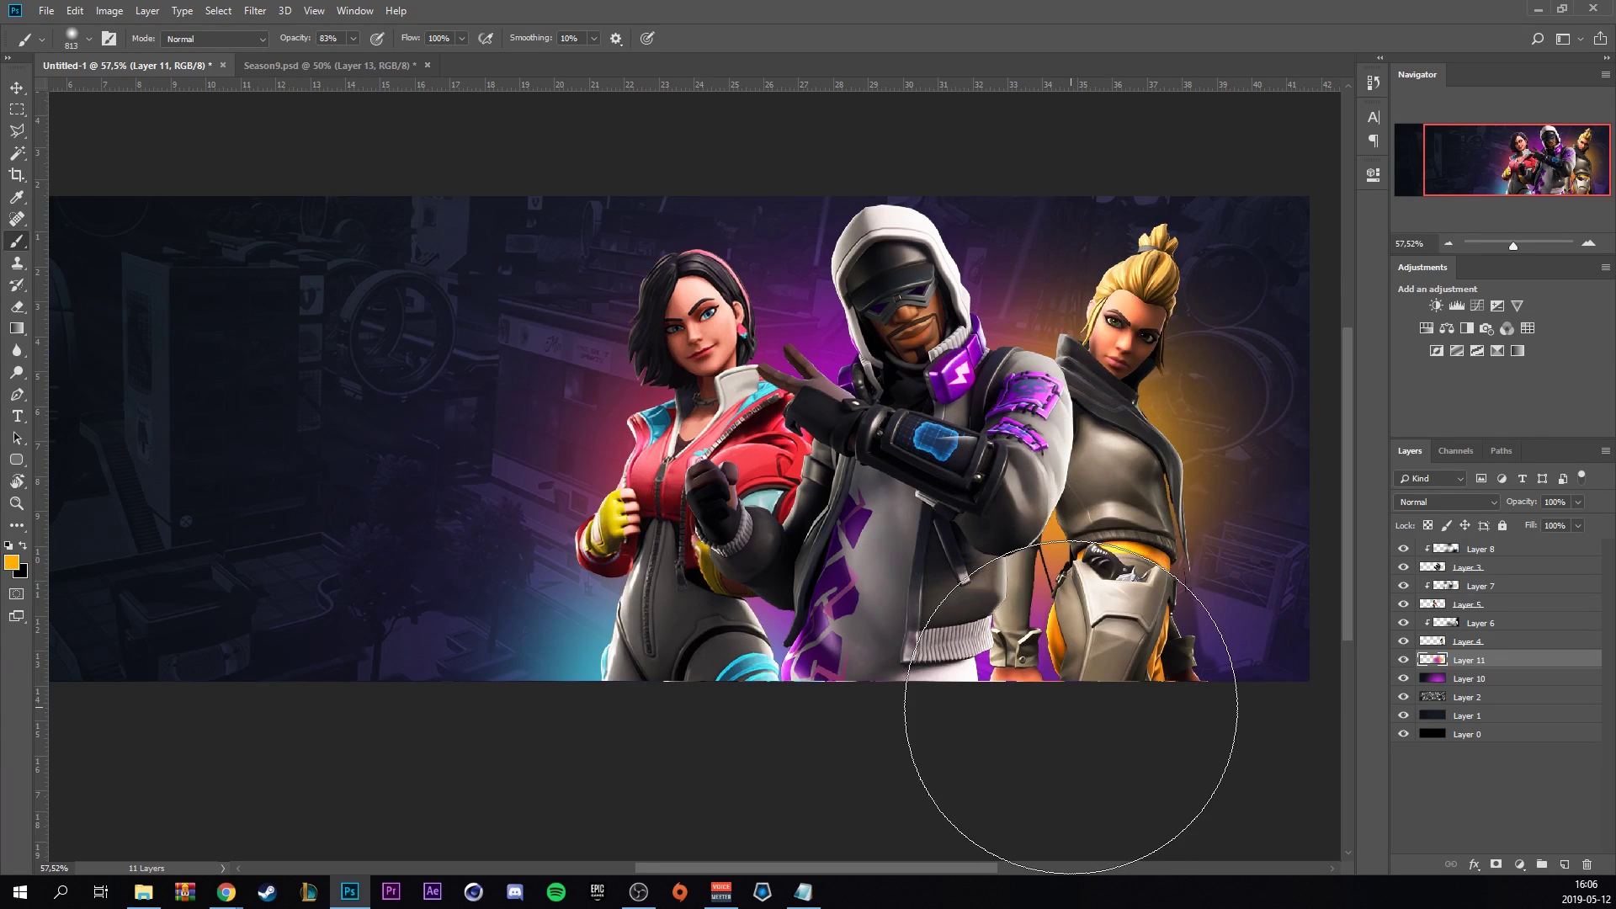
left_click(1442, 502)
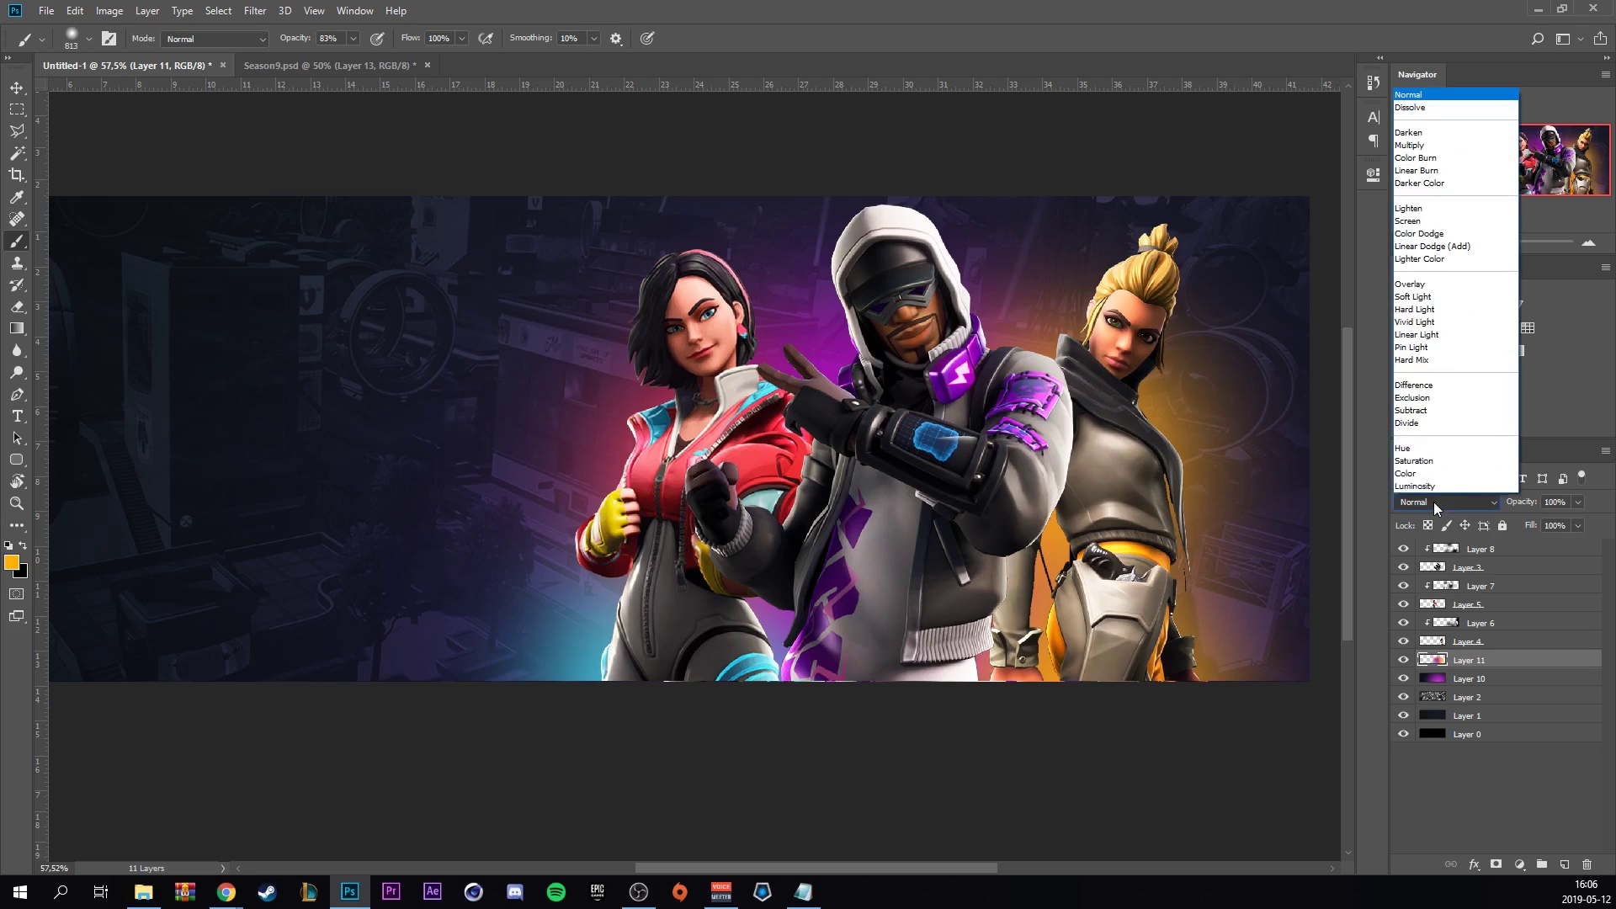
left_click(1474, 234)
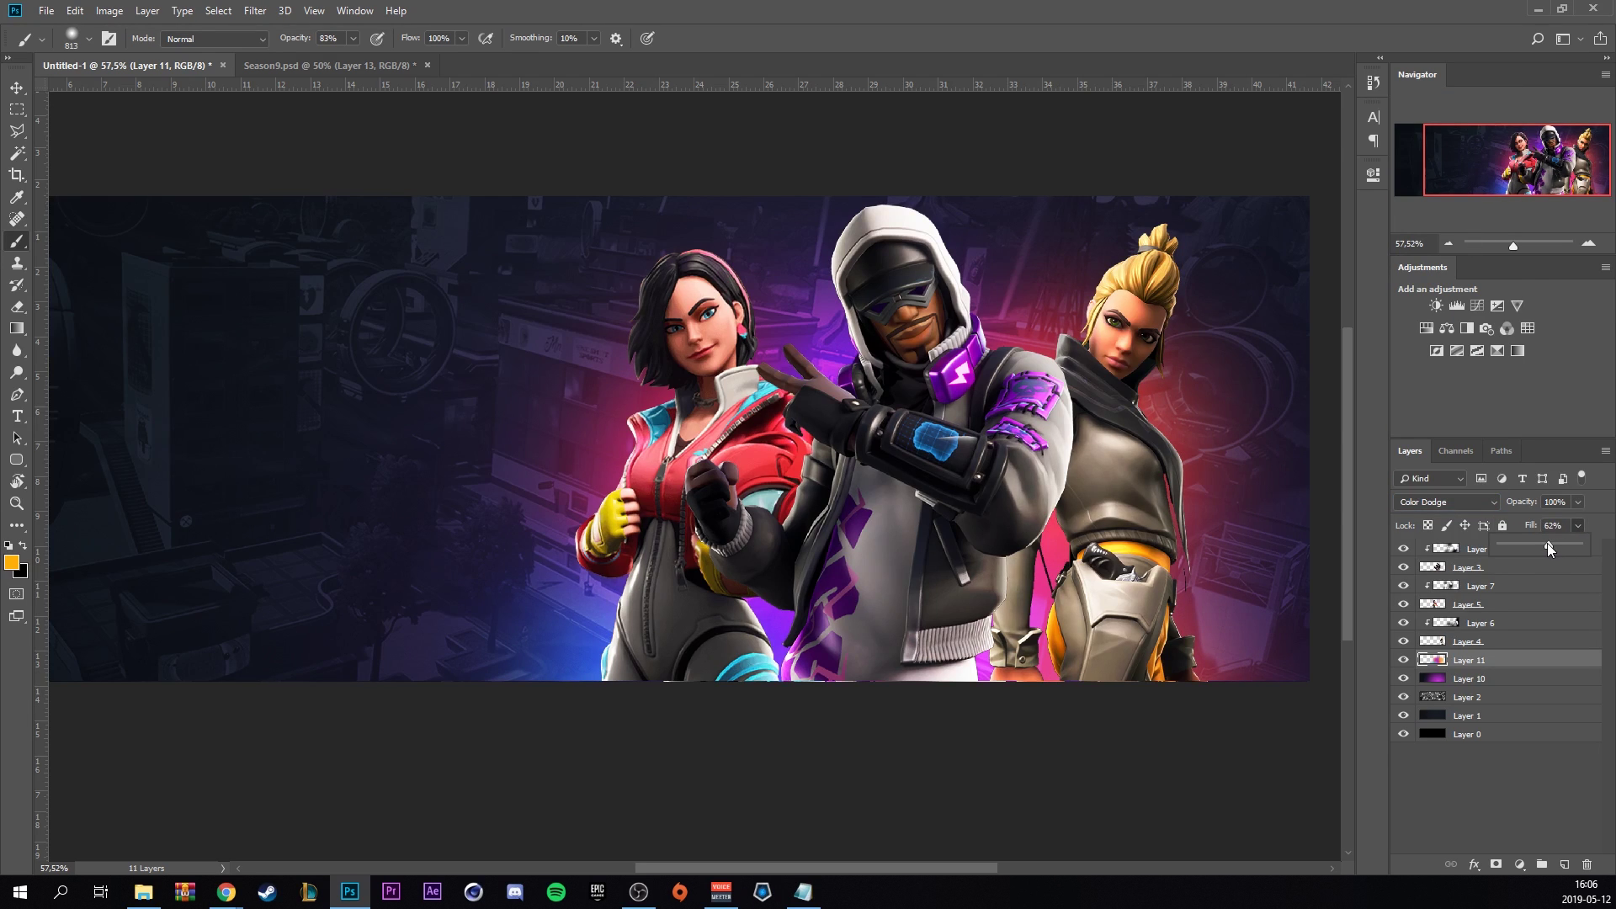
left_click_drag(1547, 548, 1559, 547)
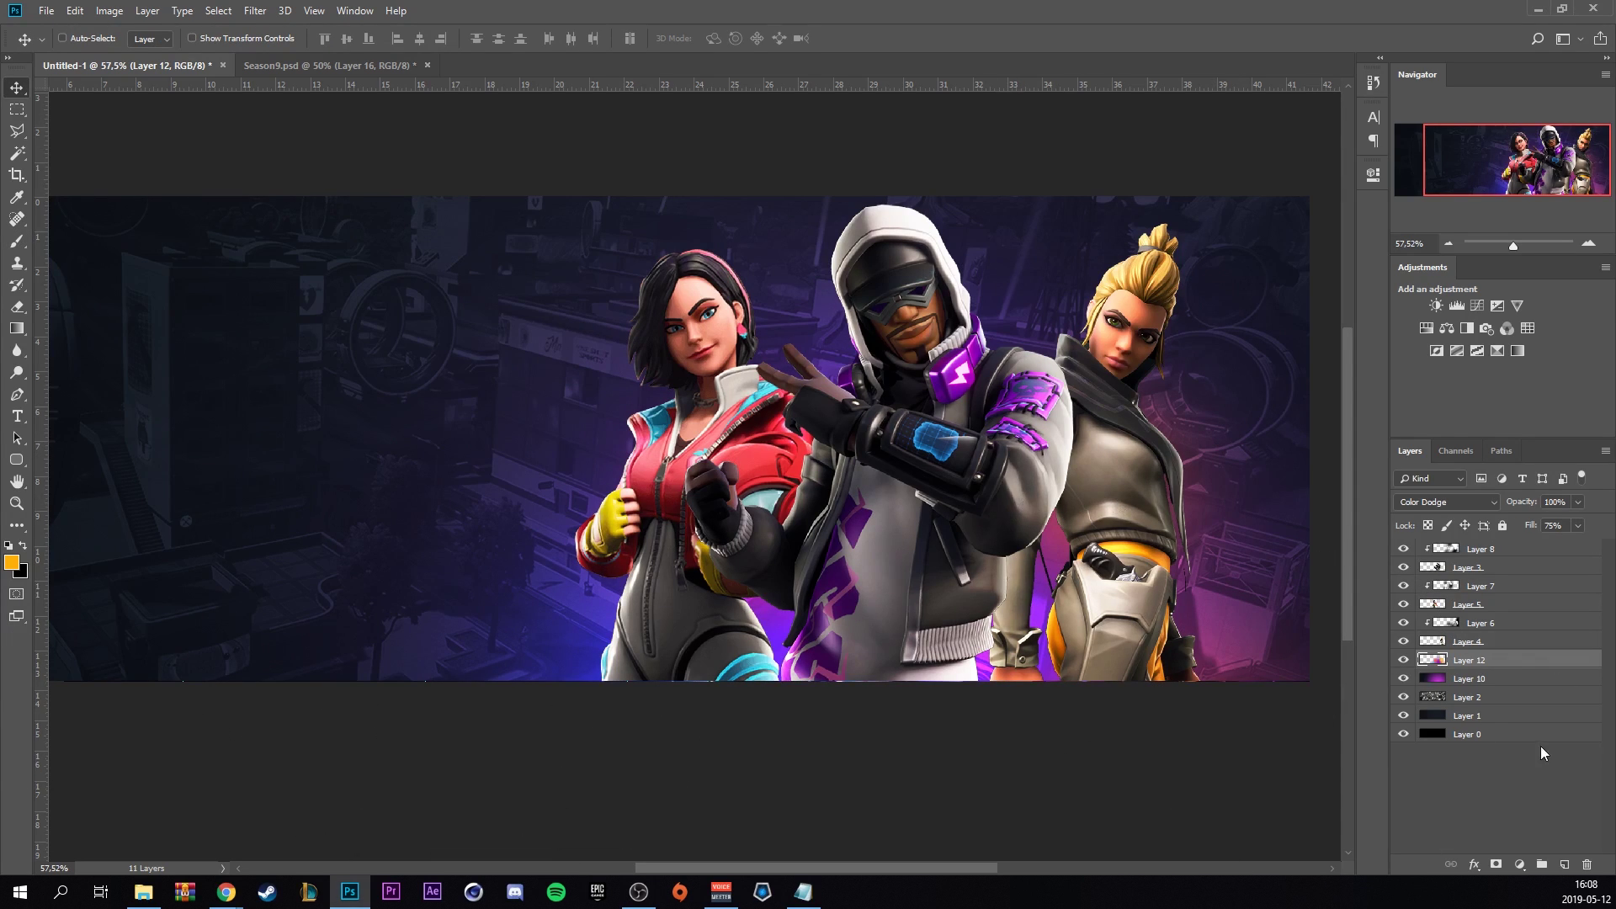
Paint a soft white glow behind the left woman and right blonde on a new layer, blended as Overlay.
left_click(1563, 865)
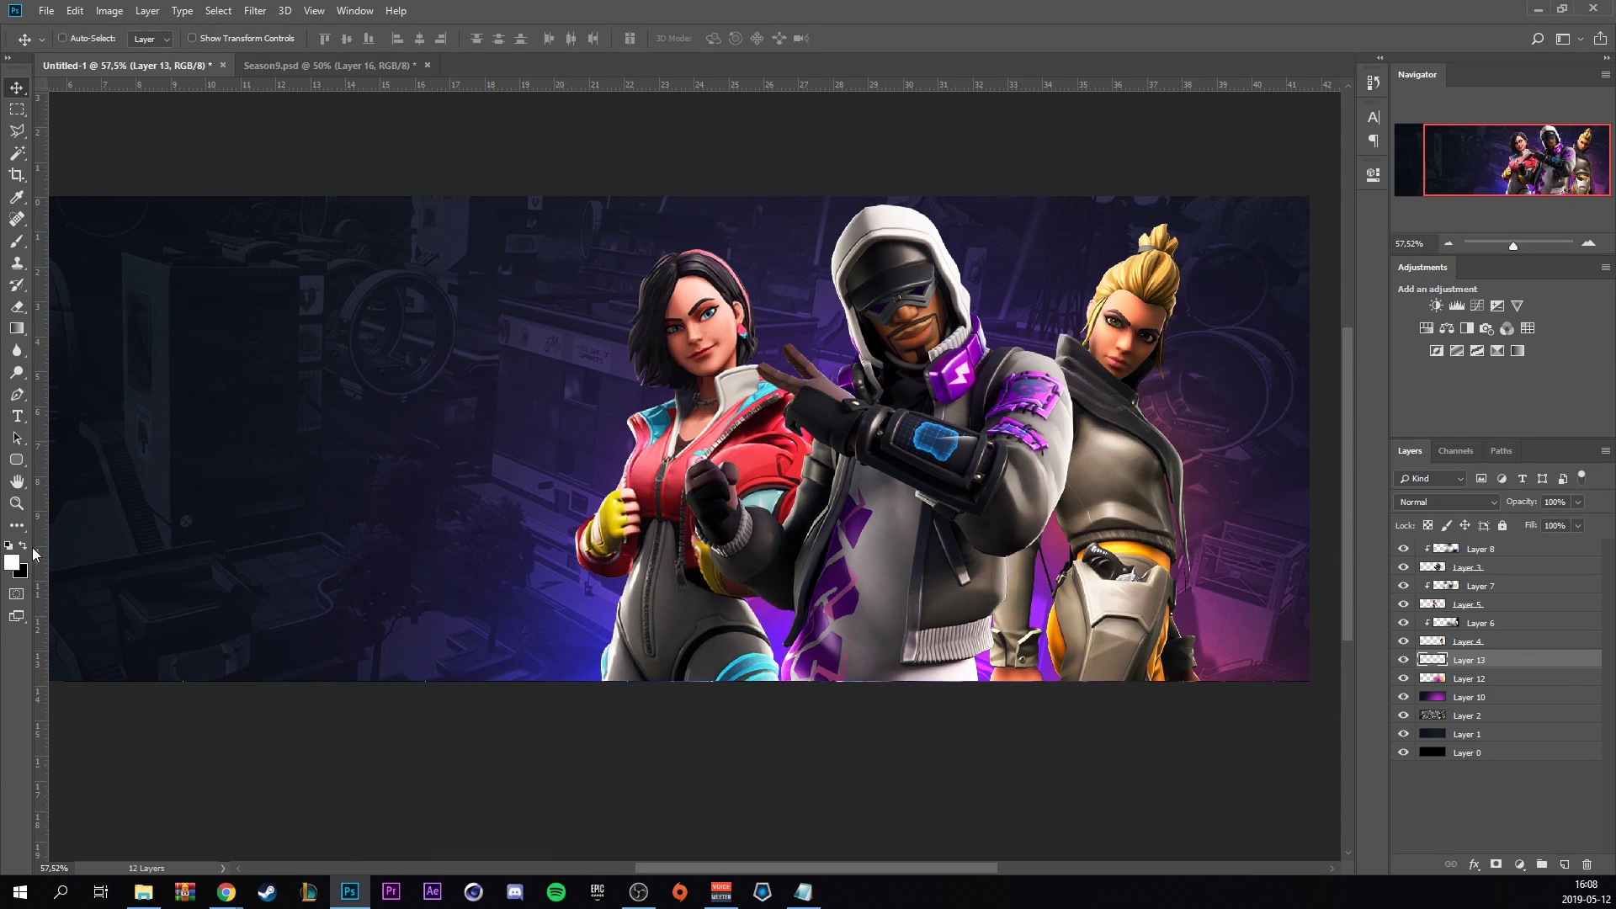
left_click(17, 241)
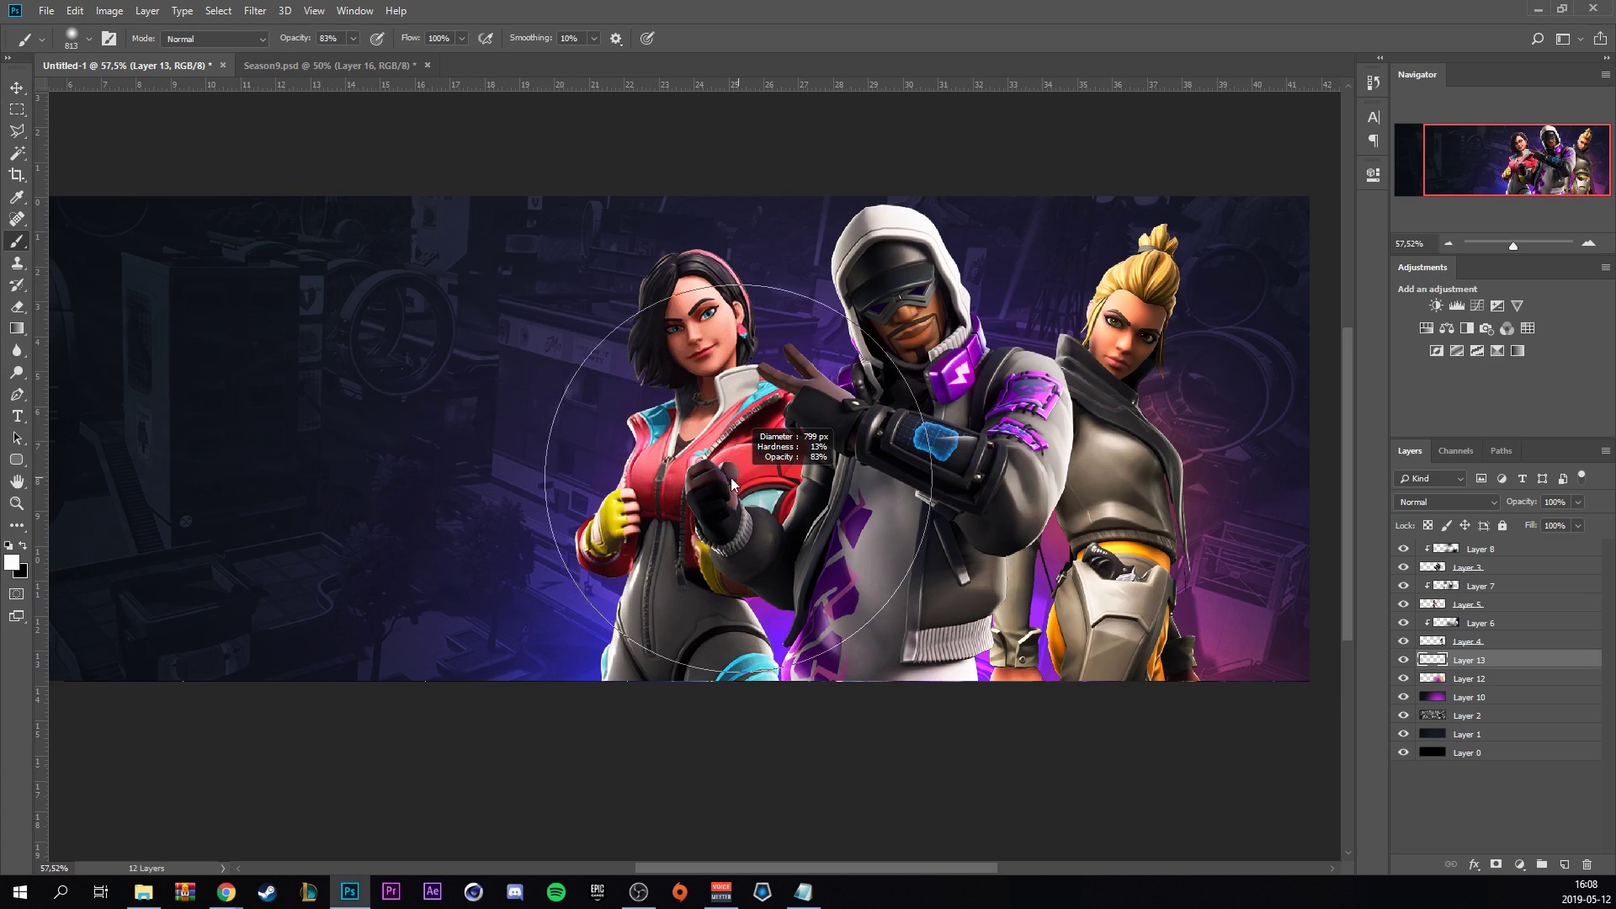
mouse_move(648, 487)
left_mouse_down()
mouse_move(740, 477)
mouse_move(719, 458)
mouse_move(732, 460)
mouse_move(706, 481)
mouse_move(776, 457)
mouse_move(898, 473)
mouse_move(909, 437)
left_mouse_up()
left_click_drag(361, 44, 375, 46)
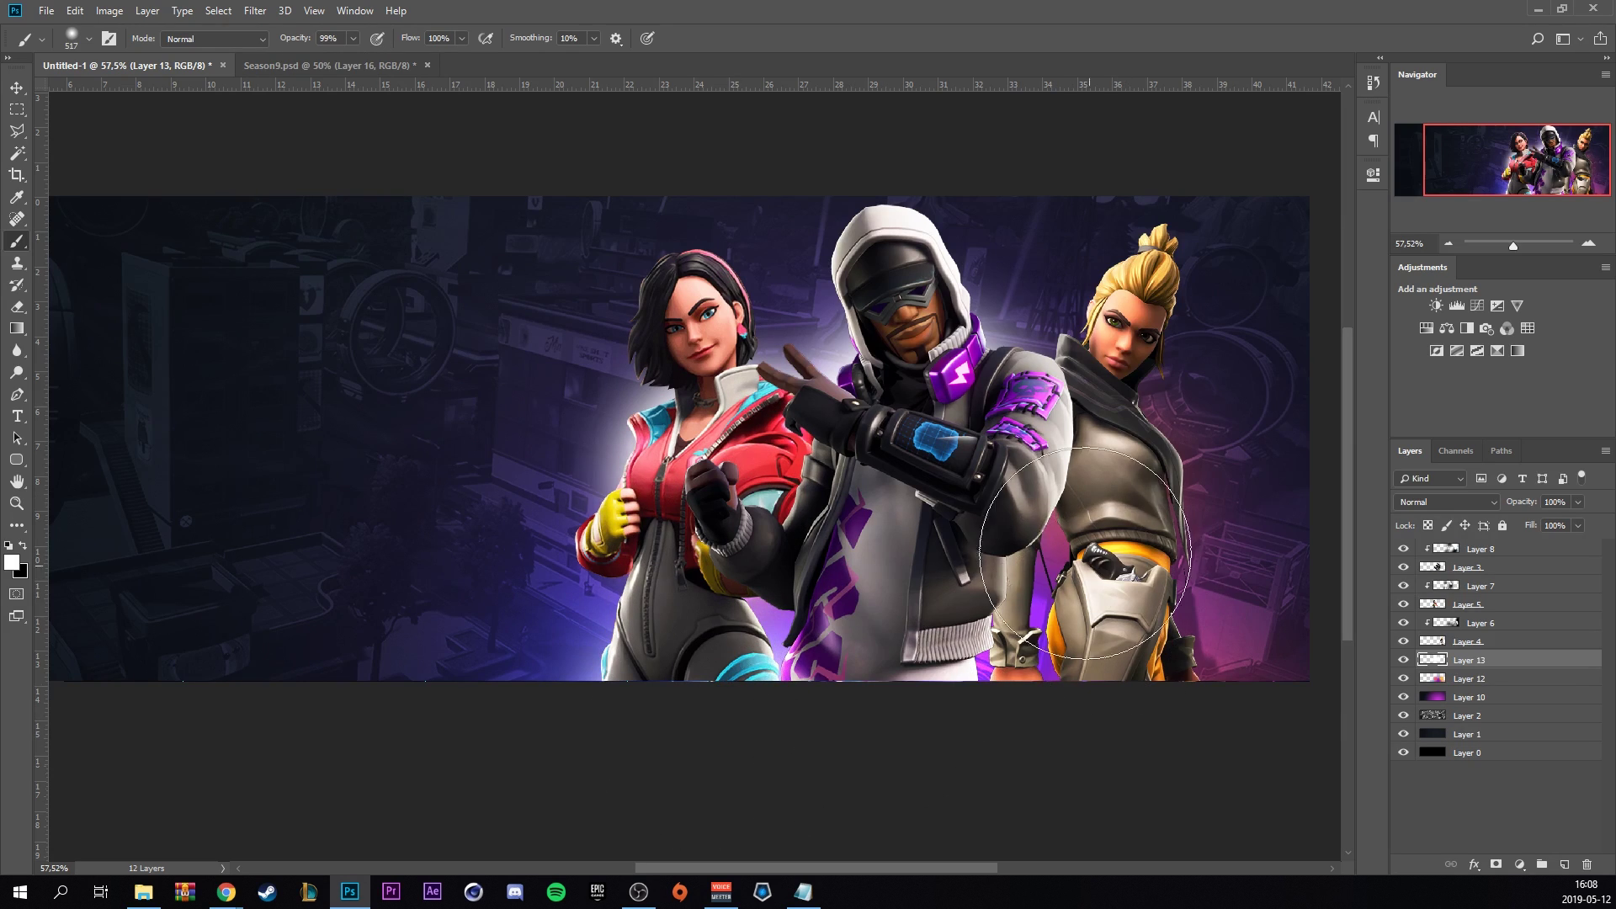
left_click_drag(1212, 354, 1220, 589)
left_click(1429, 504)
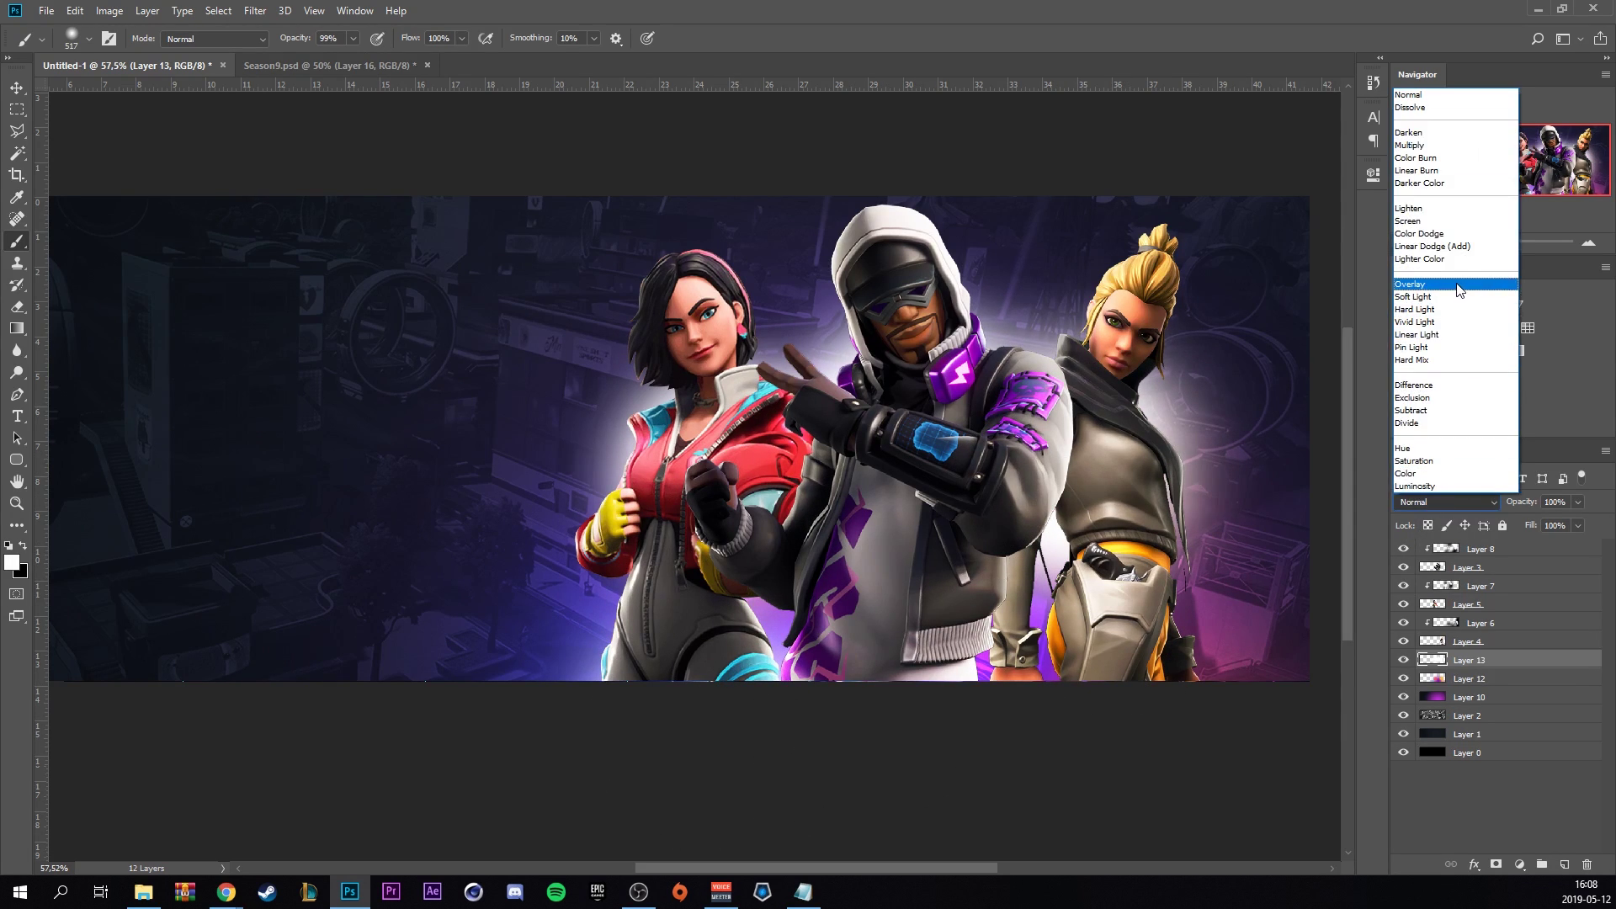
left_click(1459, 289)
left_click(1403, 660)
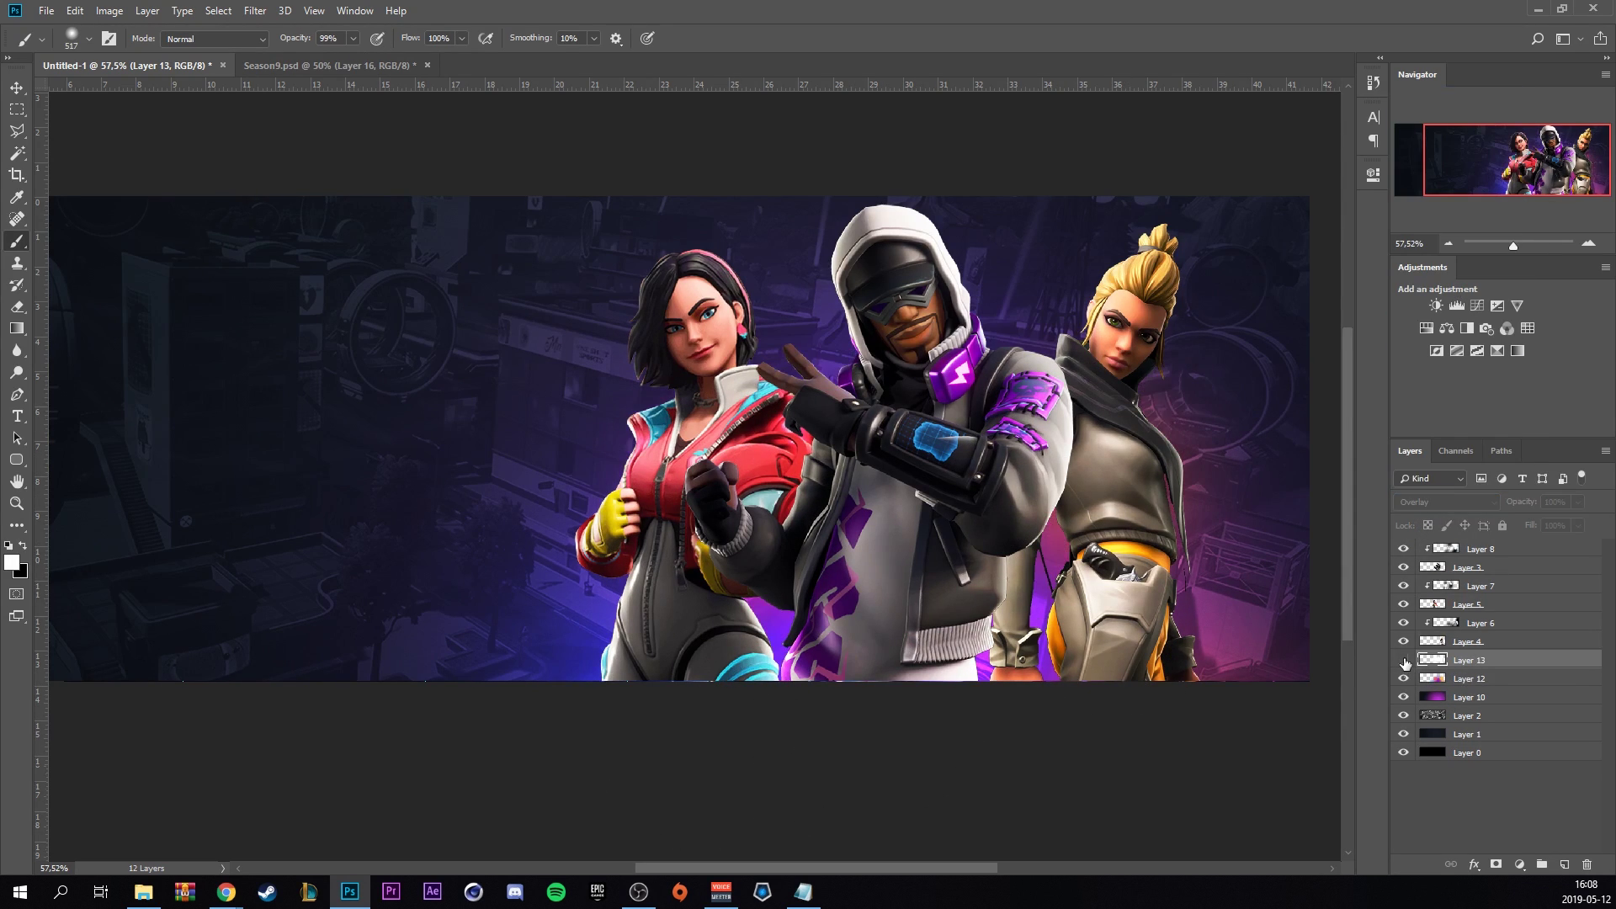
left_click(1403, 660)
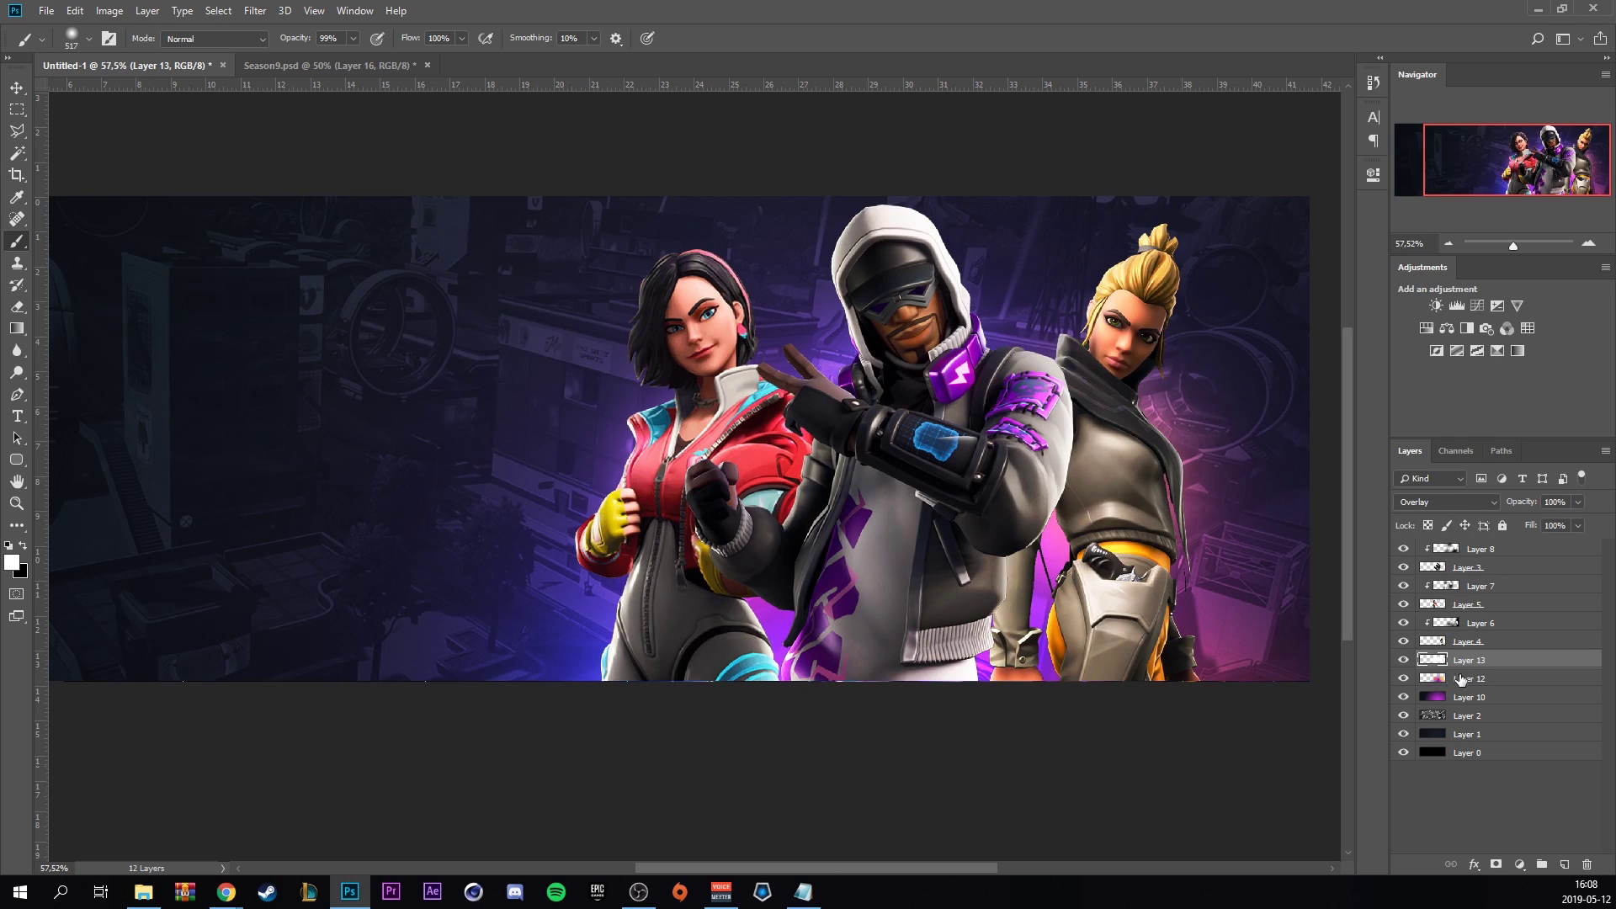
Add more glow layers painted with sampled cyan and set to Screen, then return to white.
left_click(1564, 865, "ctrl")
left_click(1564, 865, "ctrl")
left_click(762, 659, "alt")
left_click(1446, 501)
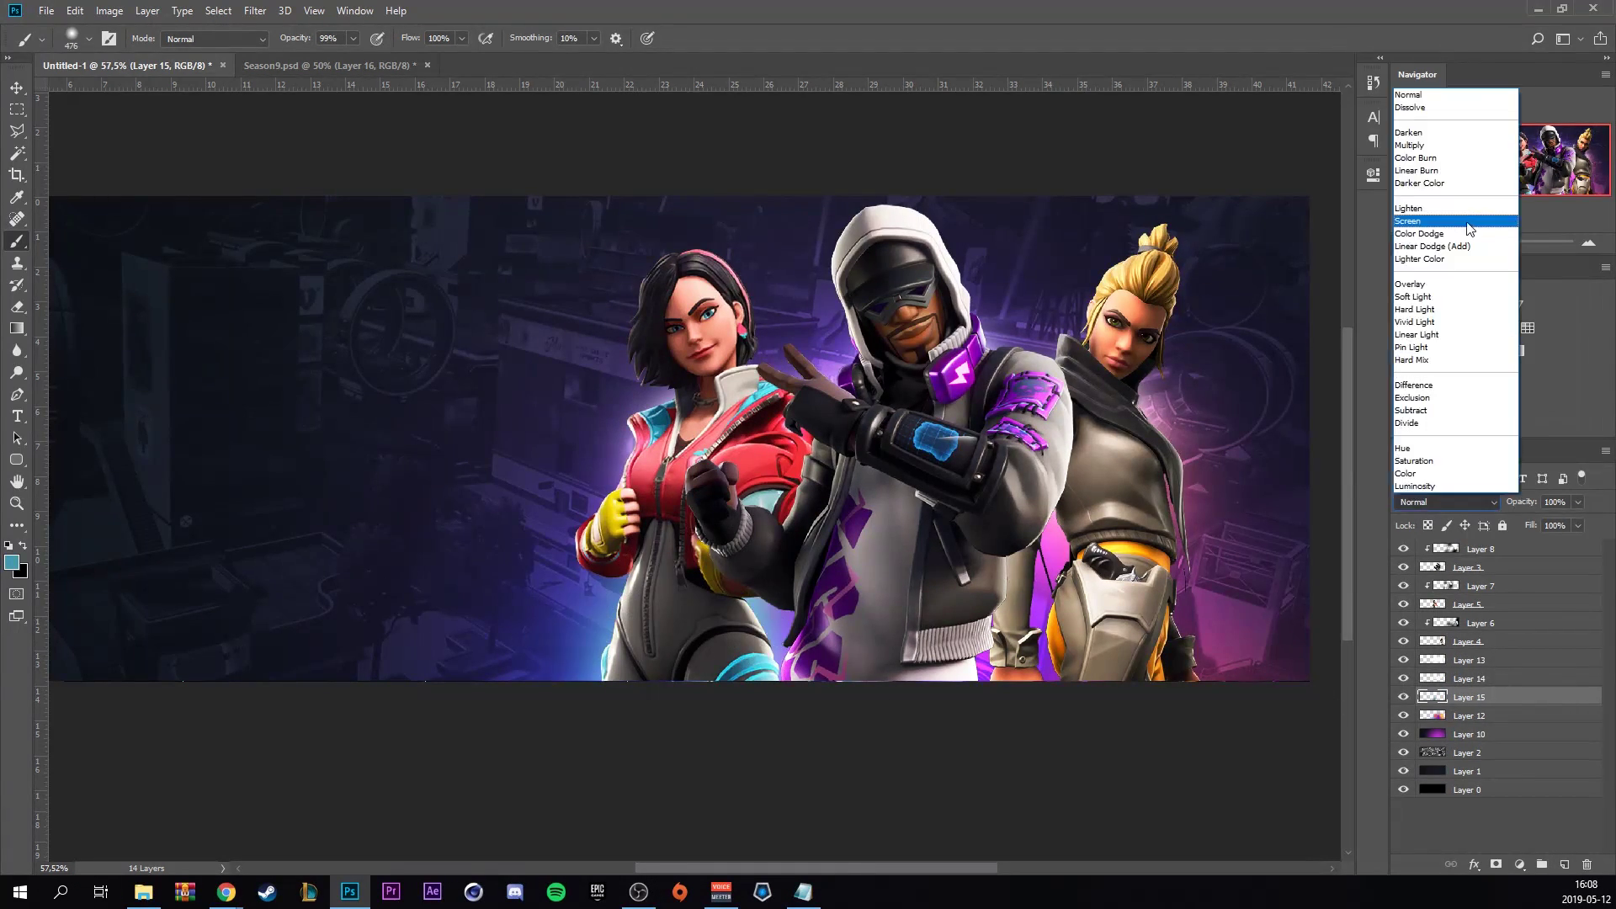
left_click(1431, 210)
scroll(1325, 587, "down", 1)
key("bracketright")
key("bracketright")
key("bracketright")
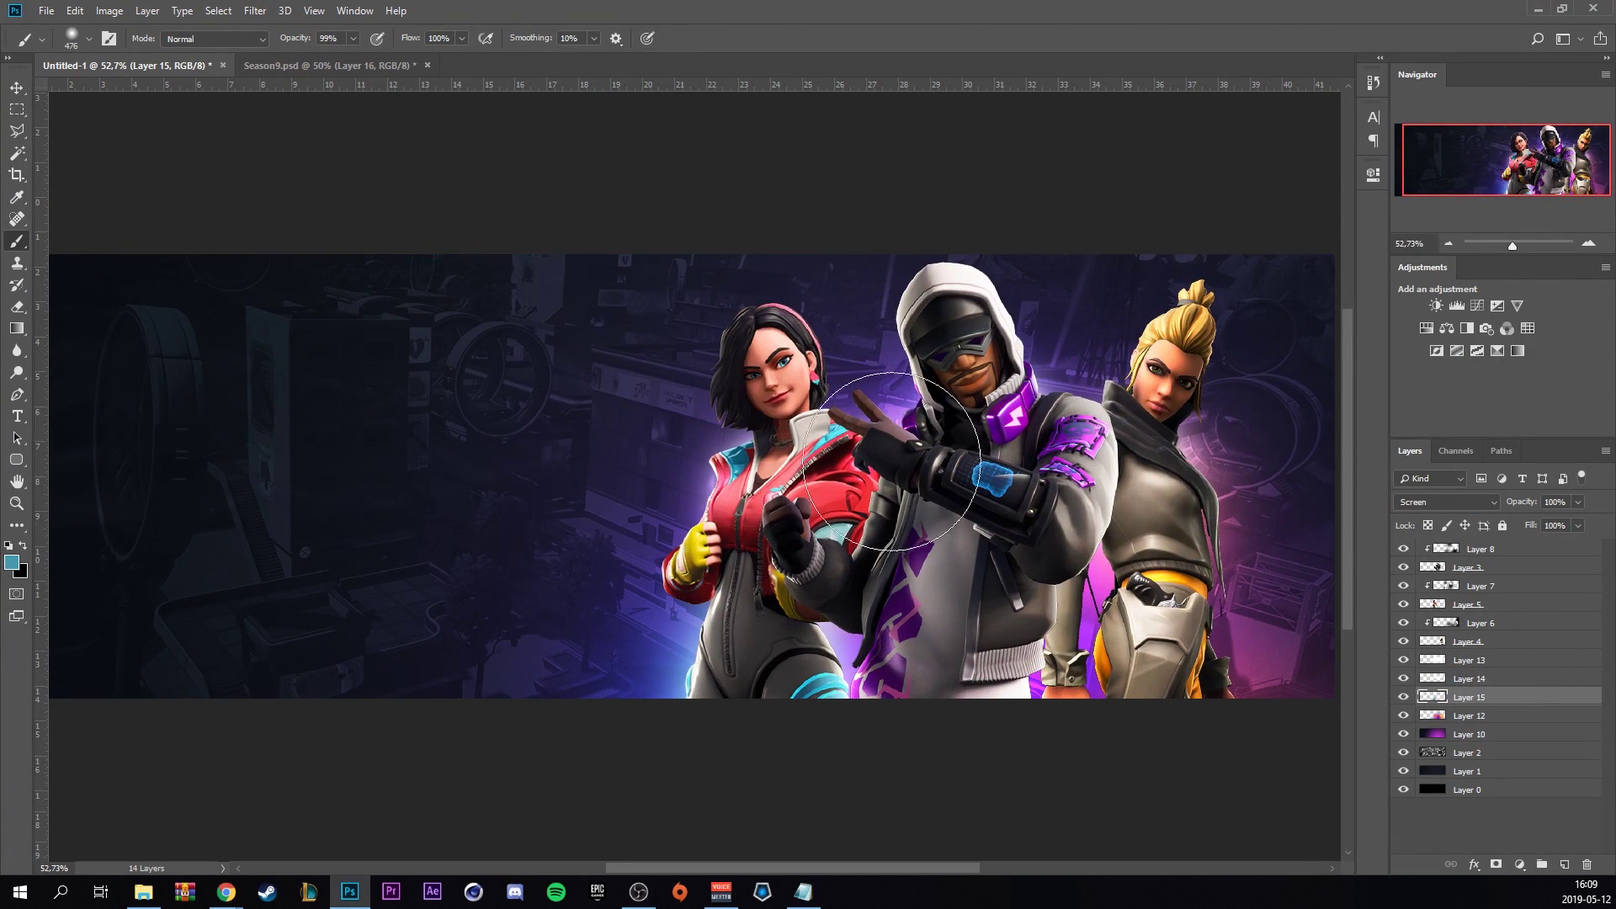
left_click(1567, 867)
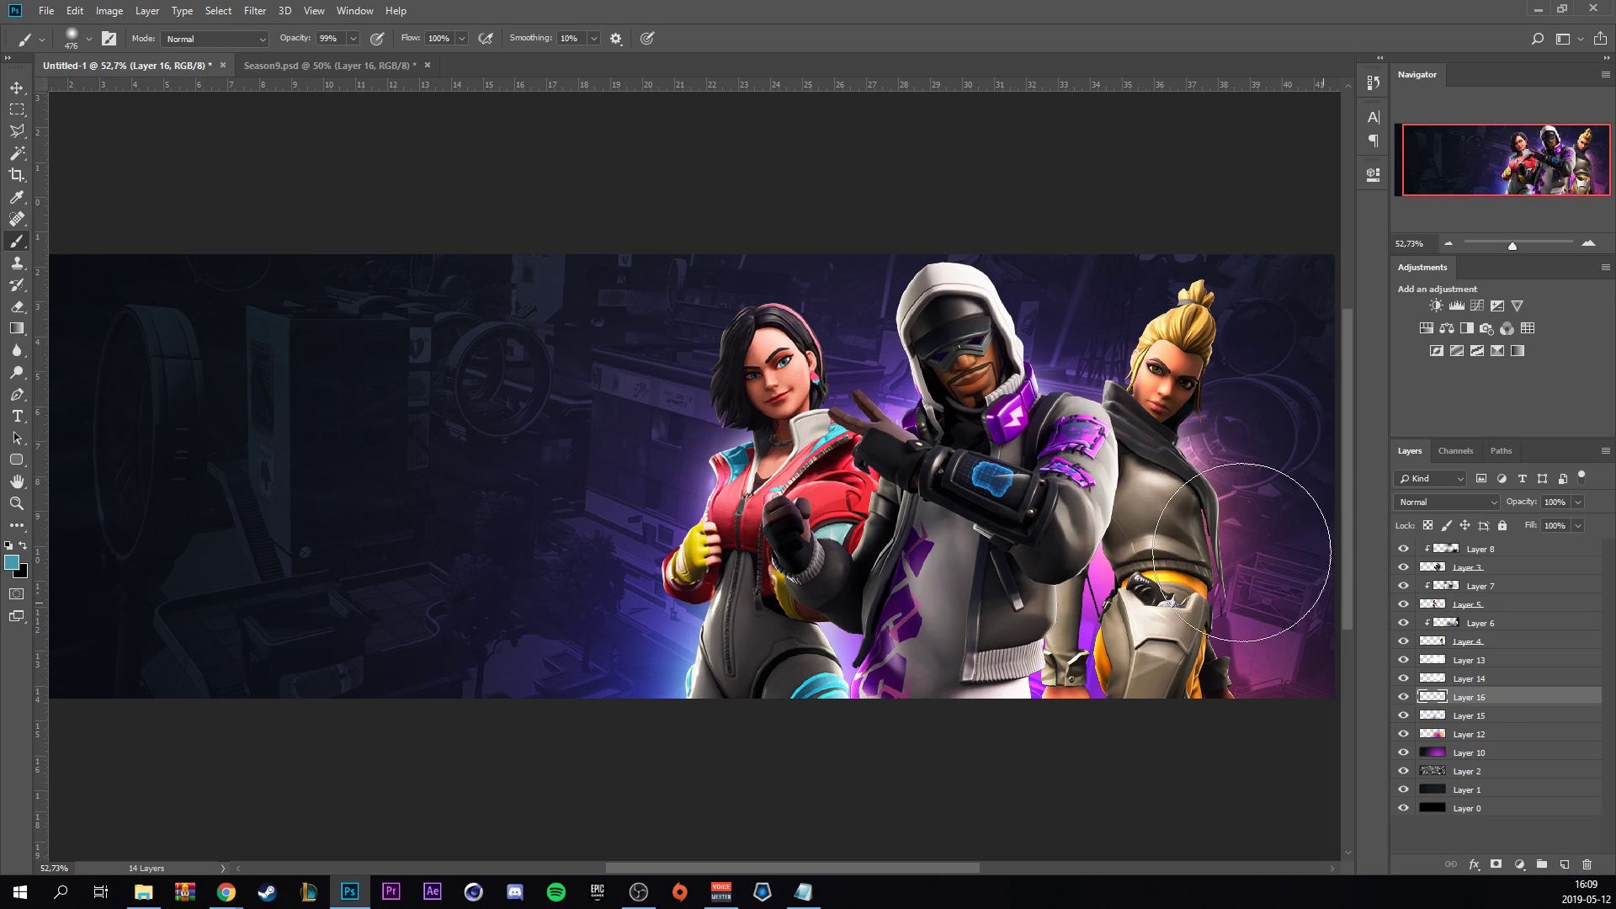
left_click(25, 547)
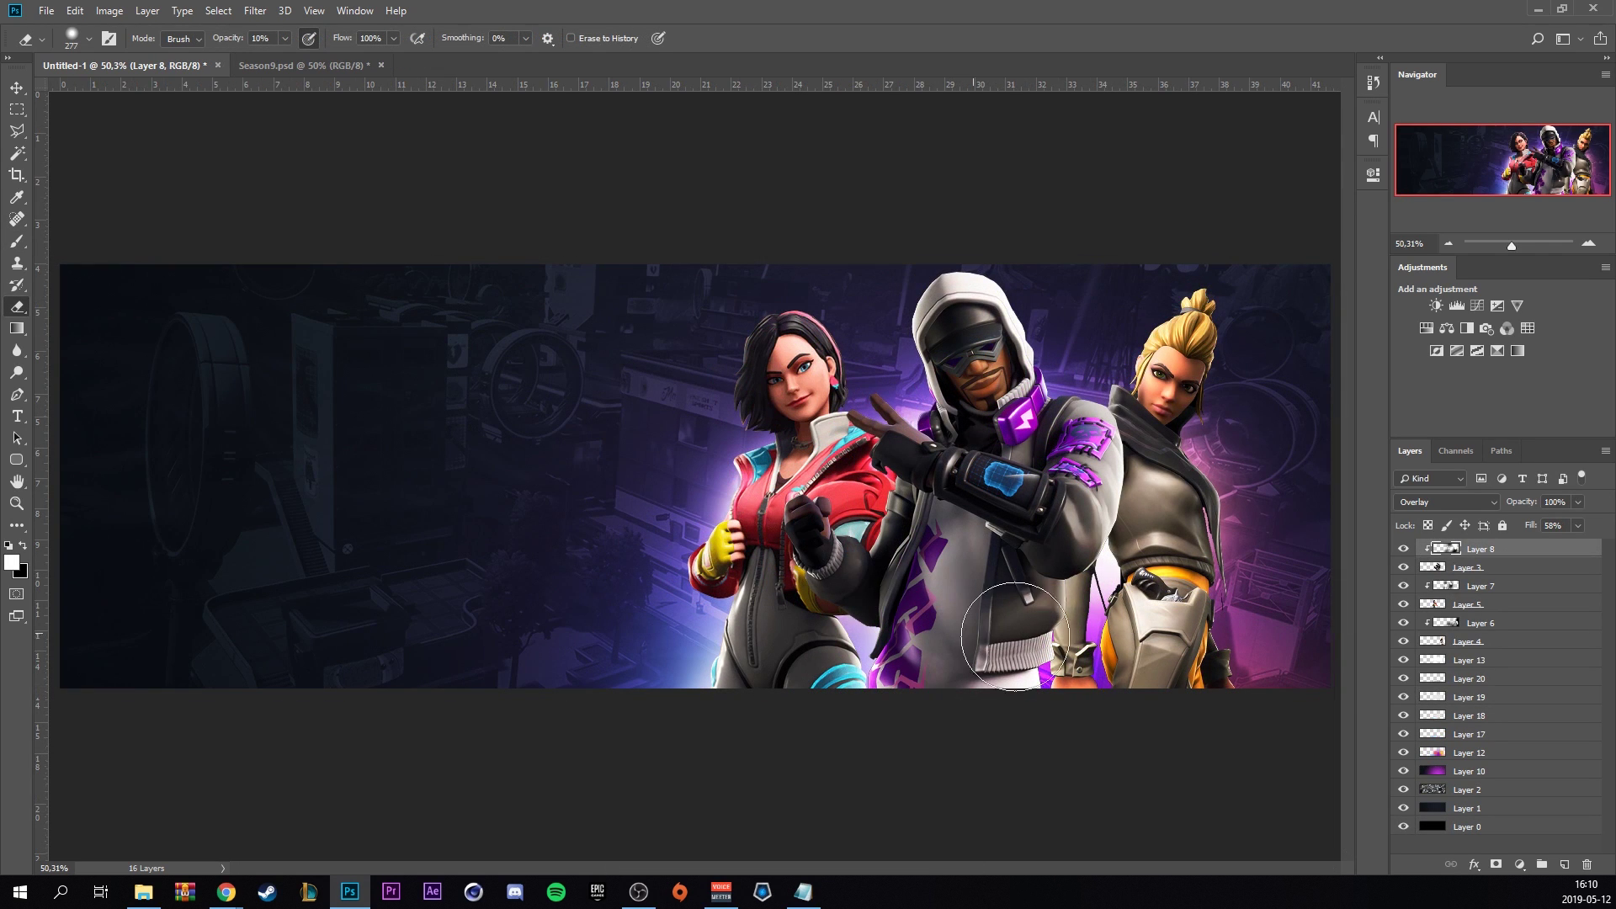
Paint black along the corners, bottom and top edges with a ~1572 px brush, blended Soft Light at 58% fill.
left_click(1566, 865)
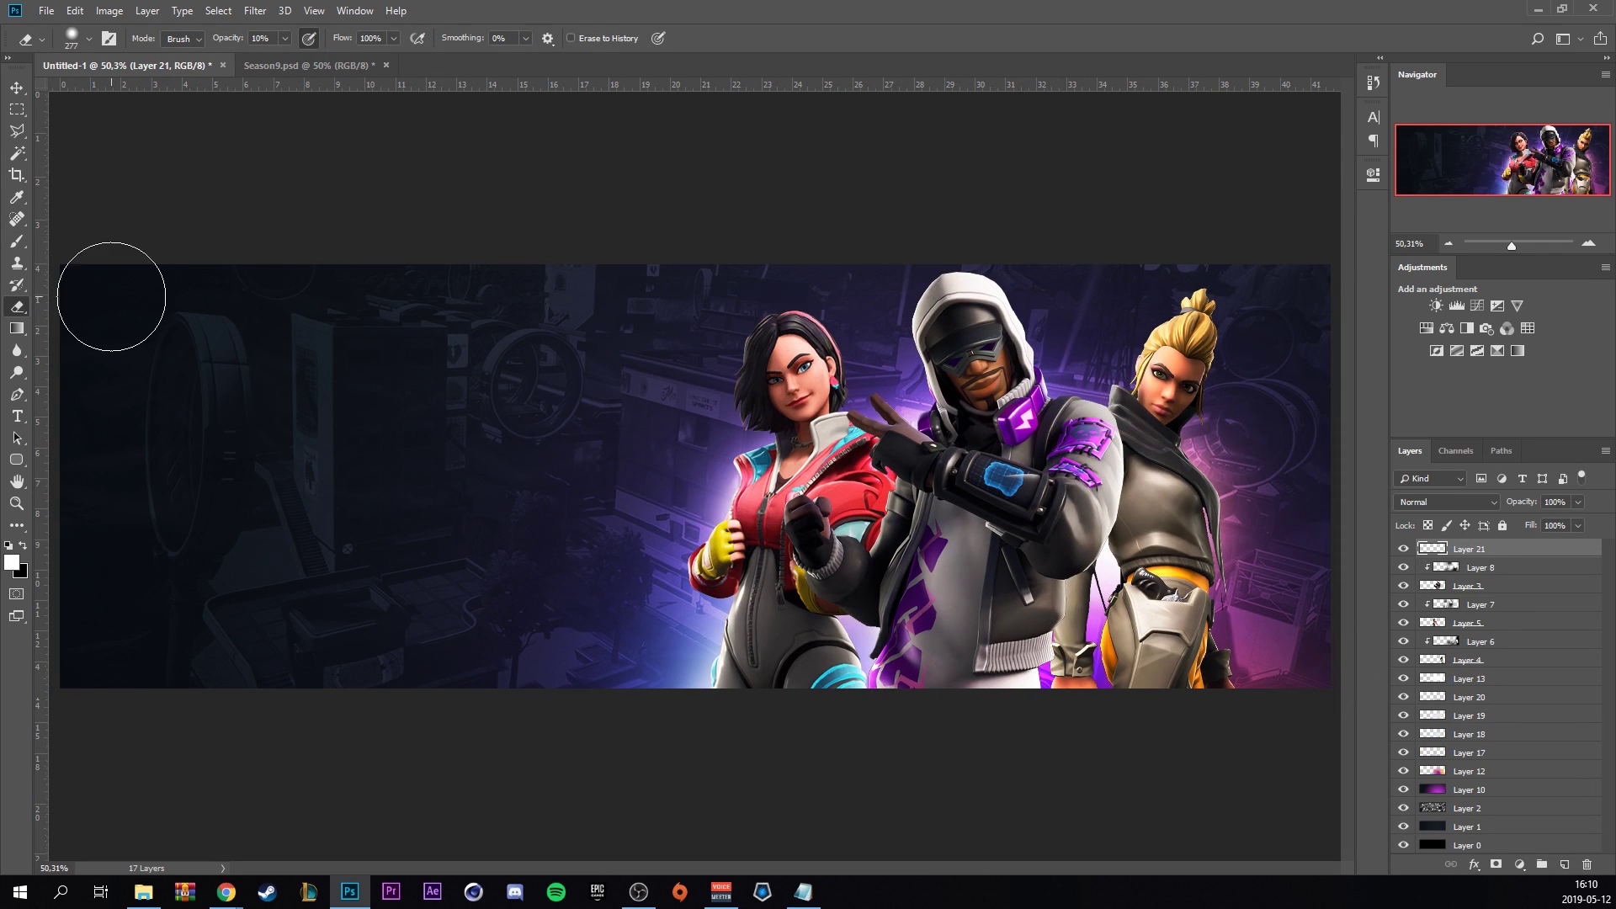
scroll(506, 570, "down", 2)
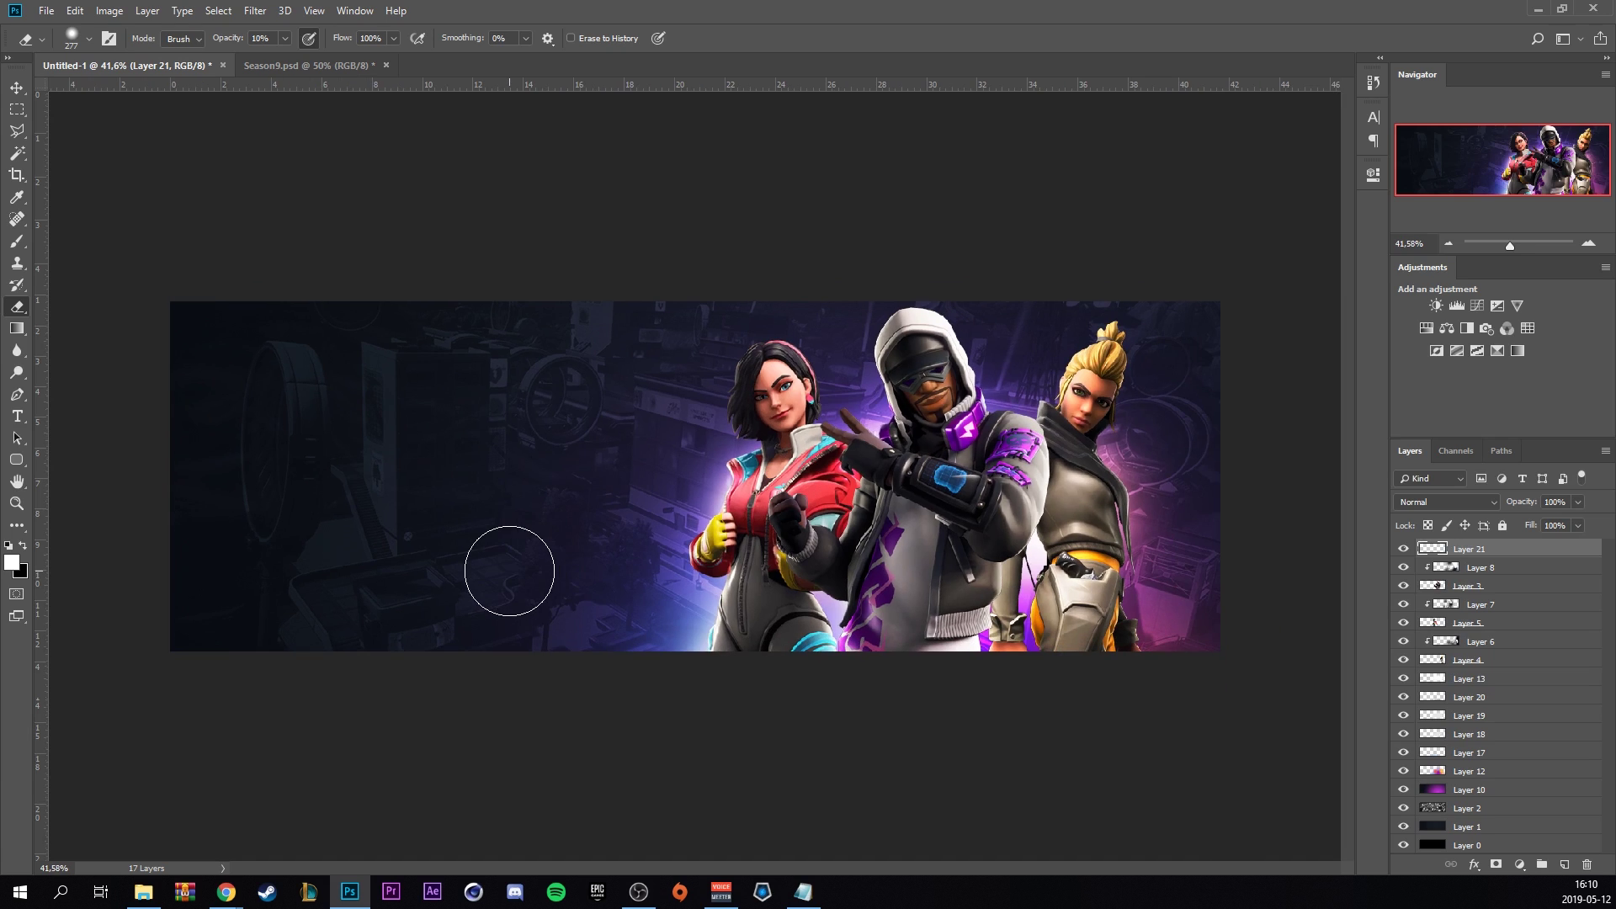
left_click(17, 244)
left_click_drag(378, 438, 569, 445)
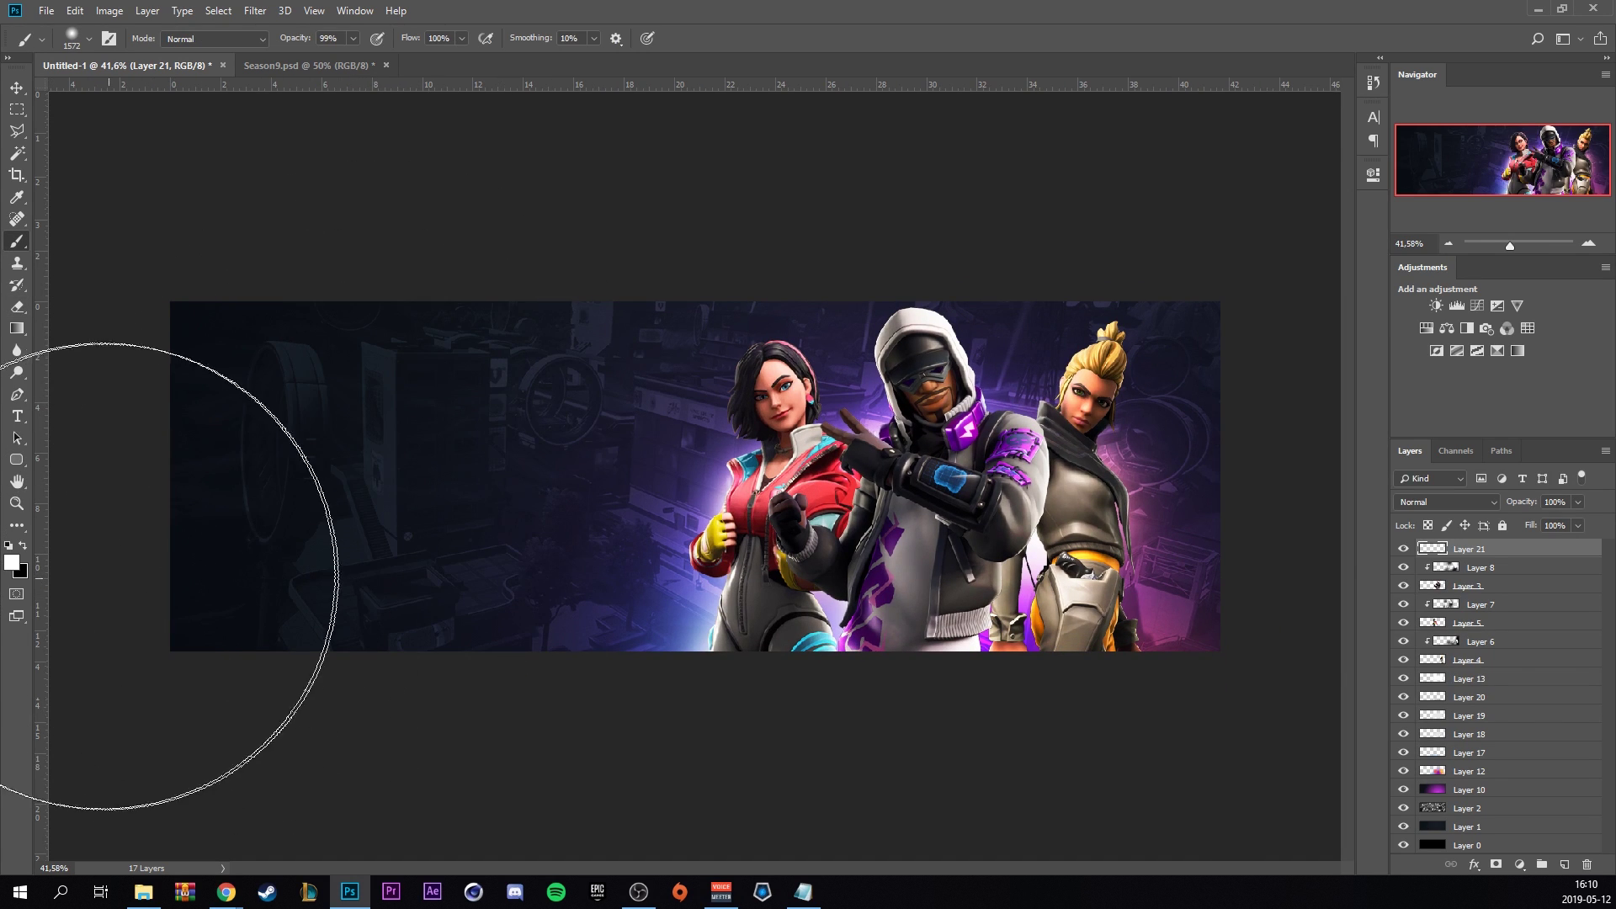
left_click(22, 547)
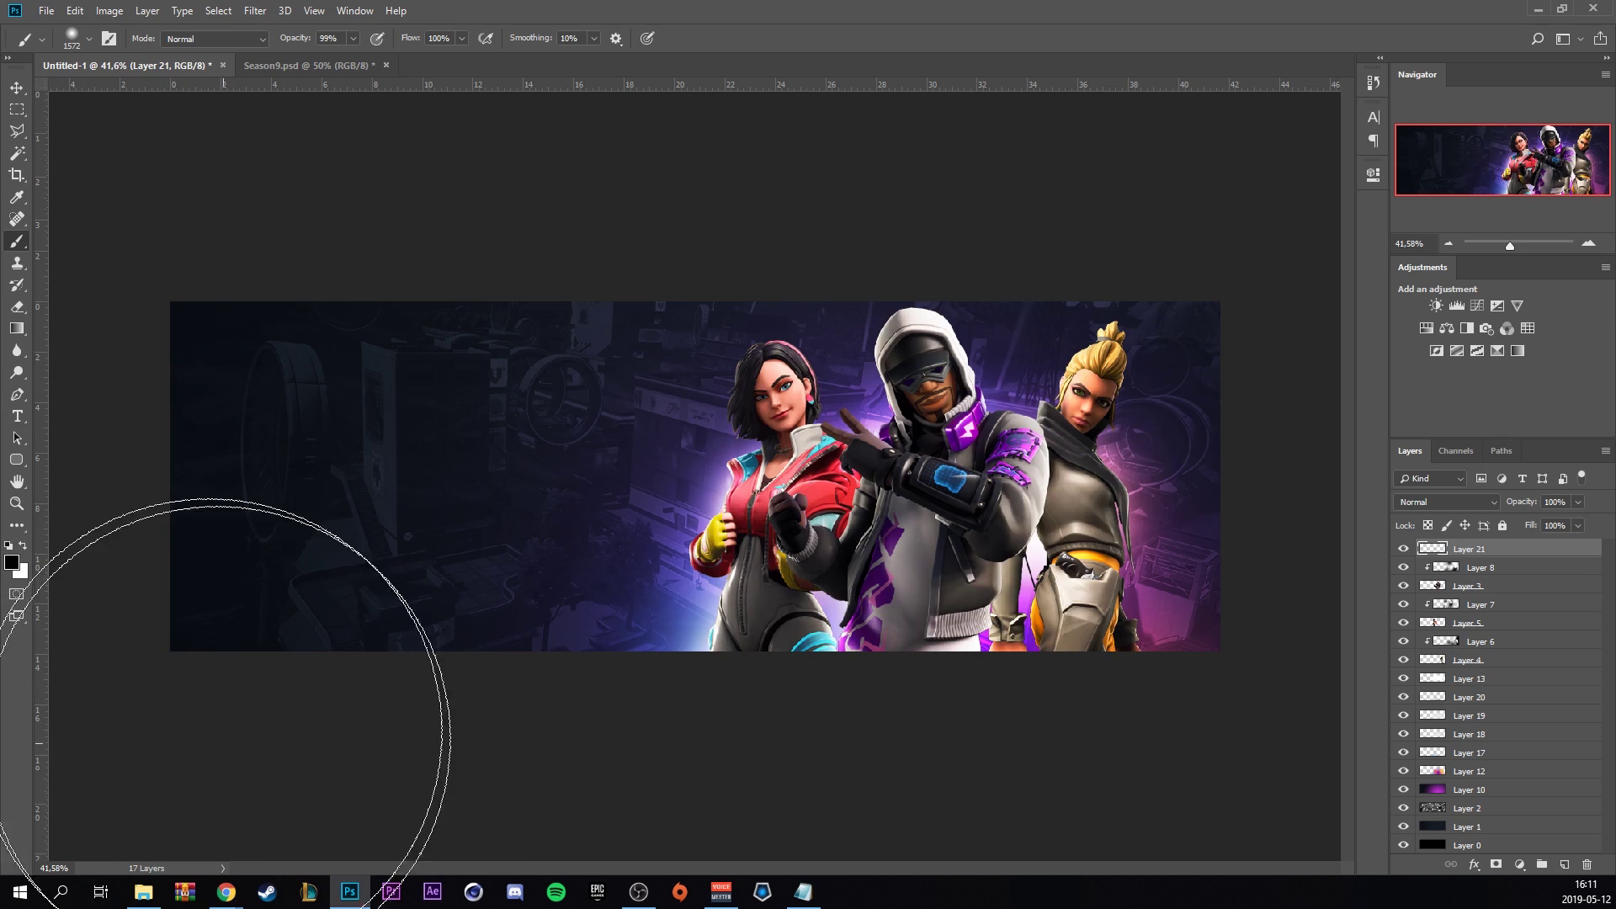
left_click_drag(199, 704, 614, 775)
left_click_drag(799, 859, 817, 867)
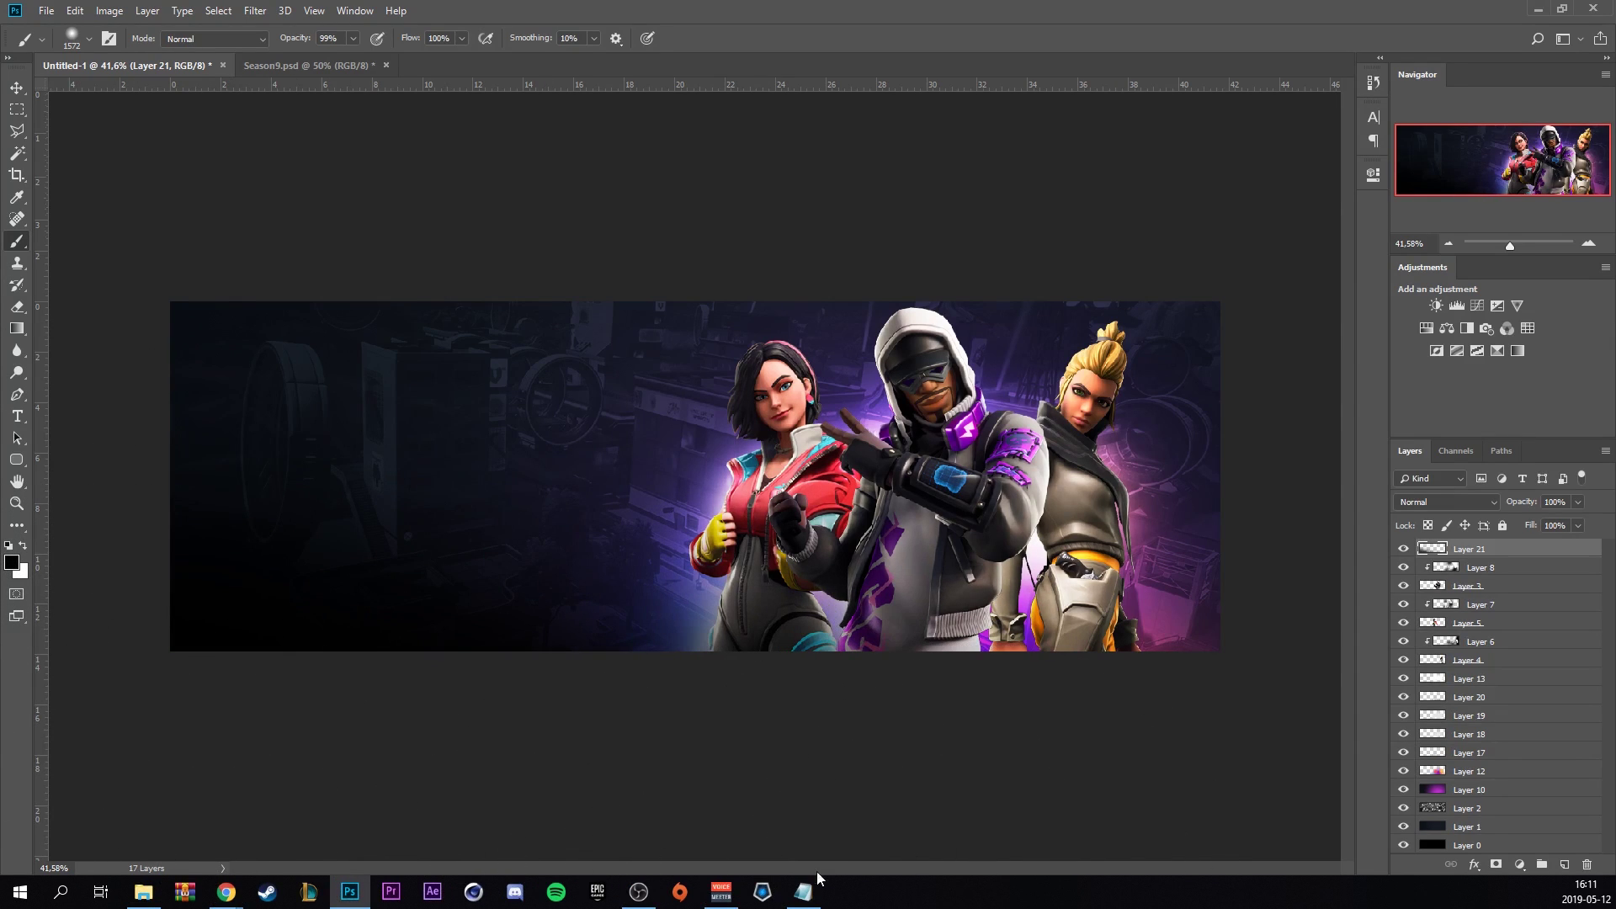
left_click_drag(1207, 828, 1282, 772)
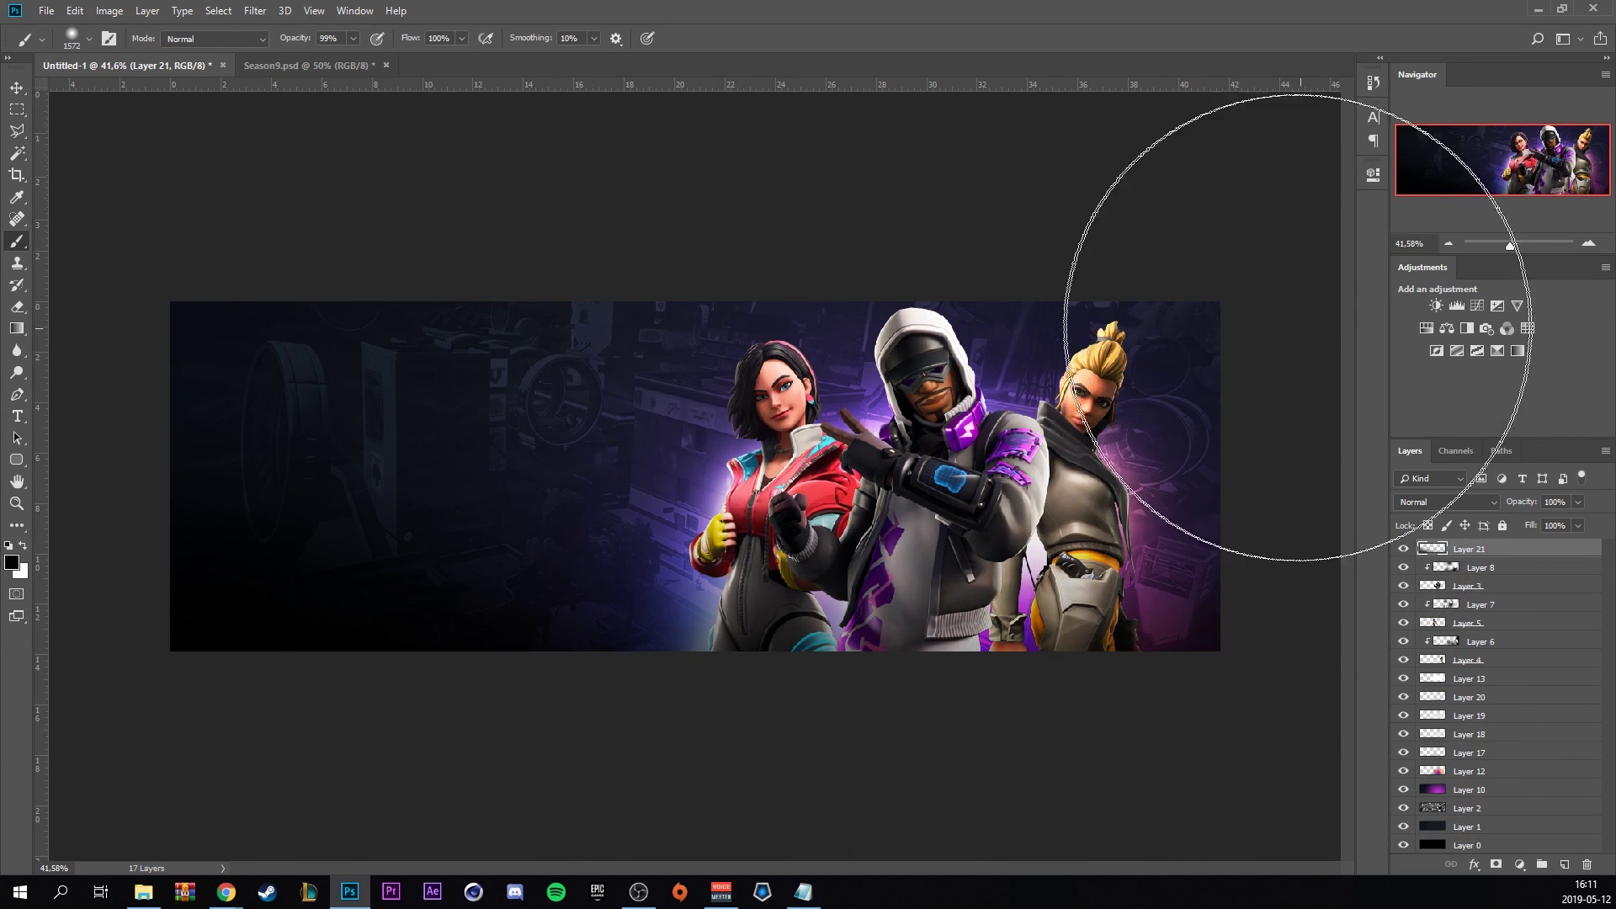
scroll(1242, 371, "down", 2)
mouse_move(1246, 378)
left_mouse_down()
mouse_move(1223, 279)
mouse_move(1064, 133)
mouse_move(1133, 172)
mouse_move(838, 102)
mouse_move(827, 137)
mouse_move(848, 130)
mouse_move(376, 164)
mouse_move(571, 156)
mouse_move(402, 209)
mouse_move(523, 172)
mouse_move(379, 235)
left_mouse_up()
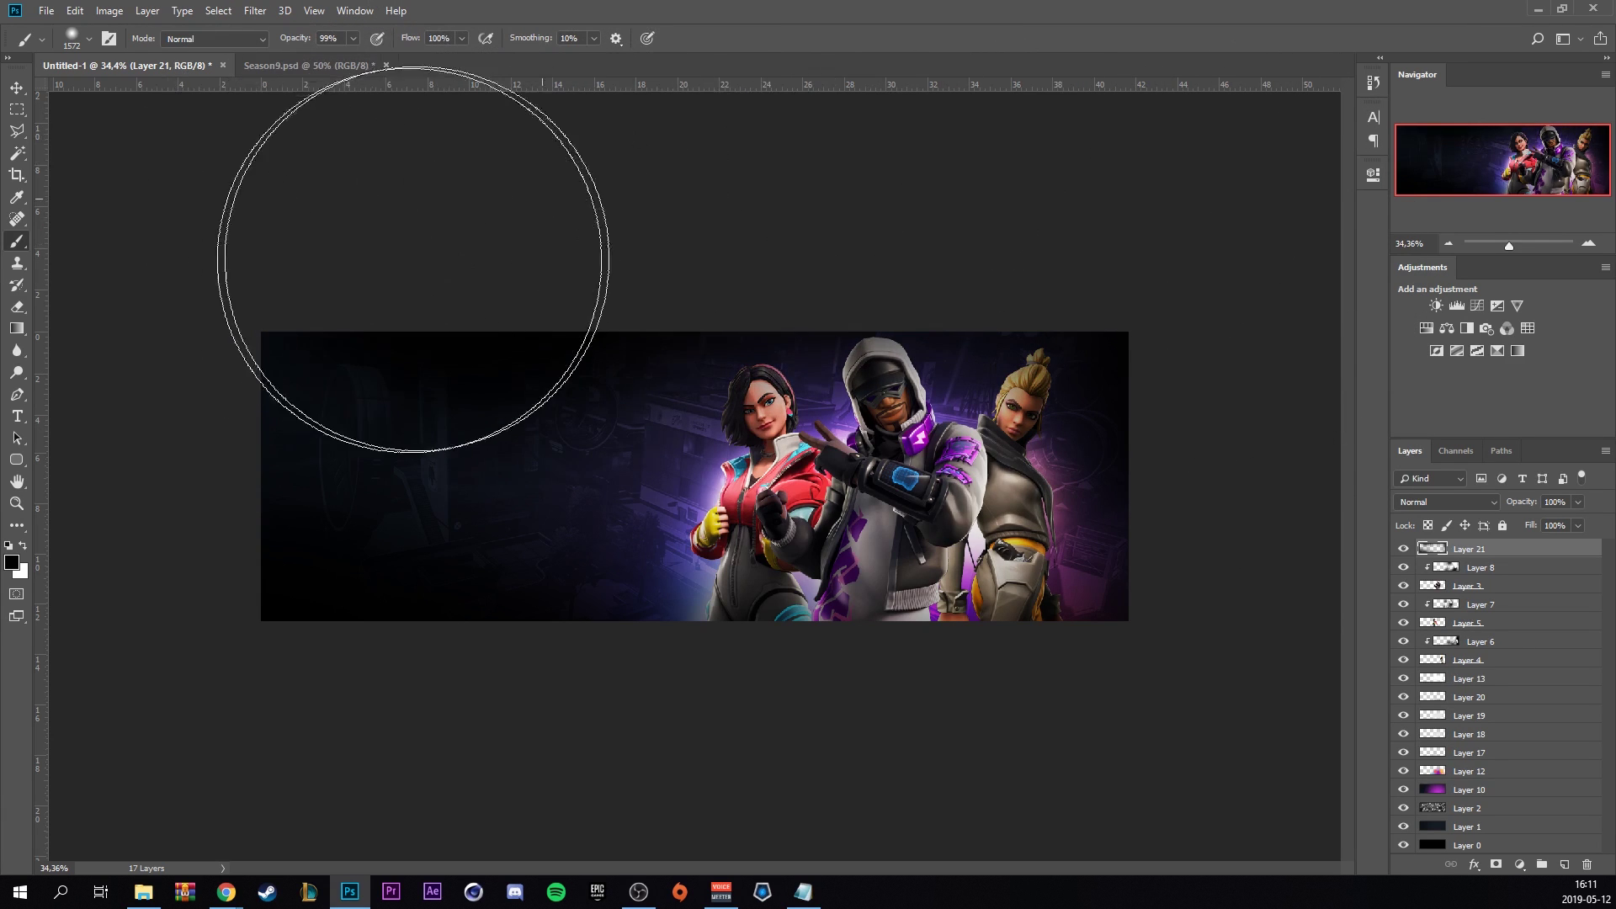
left_click(1448, 500)
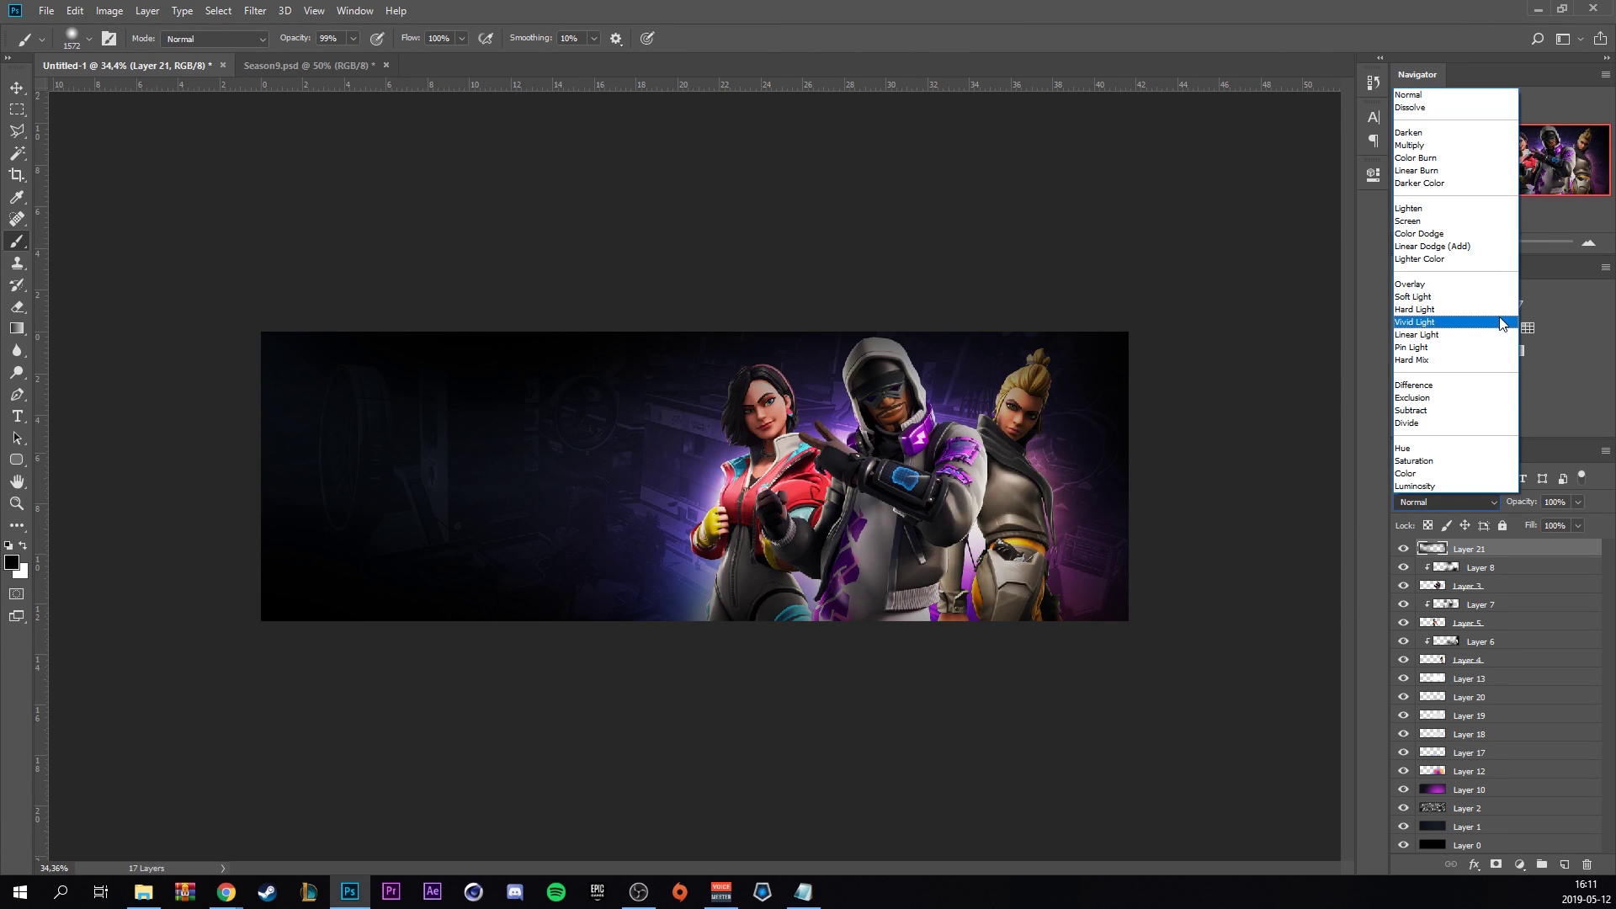
left_click(1483, 302)
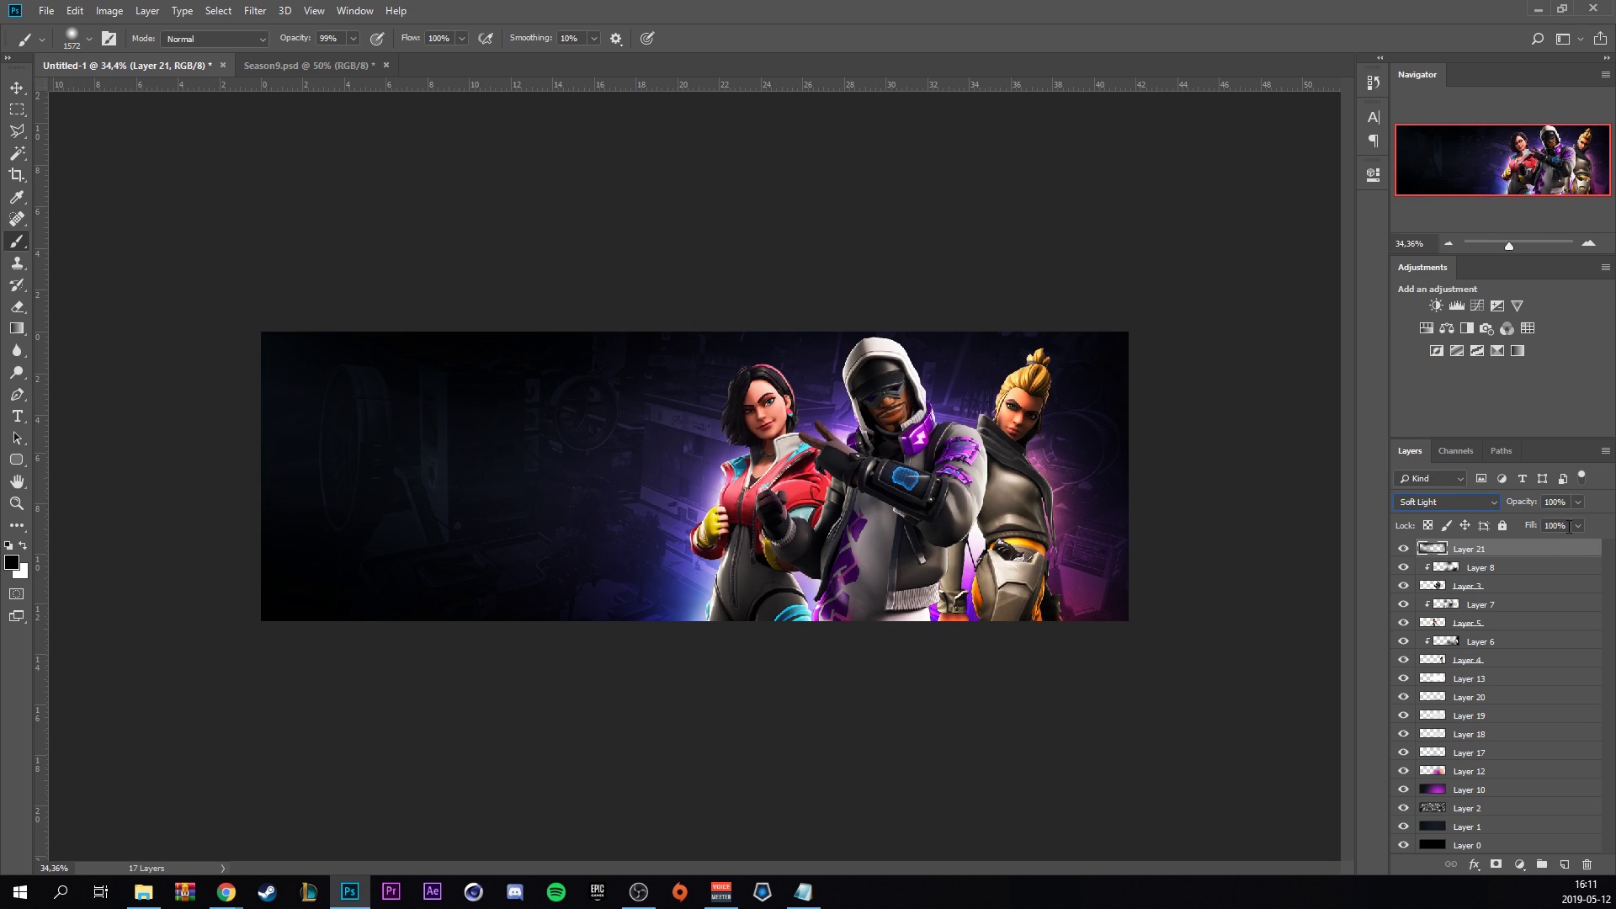
left_click(1578, 526)
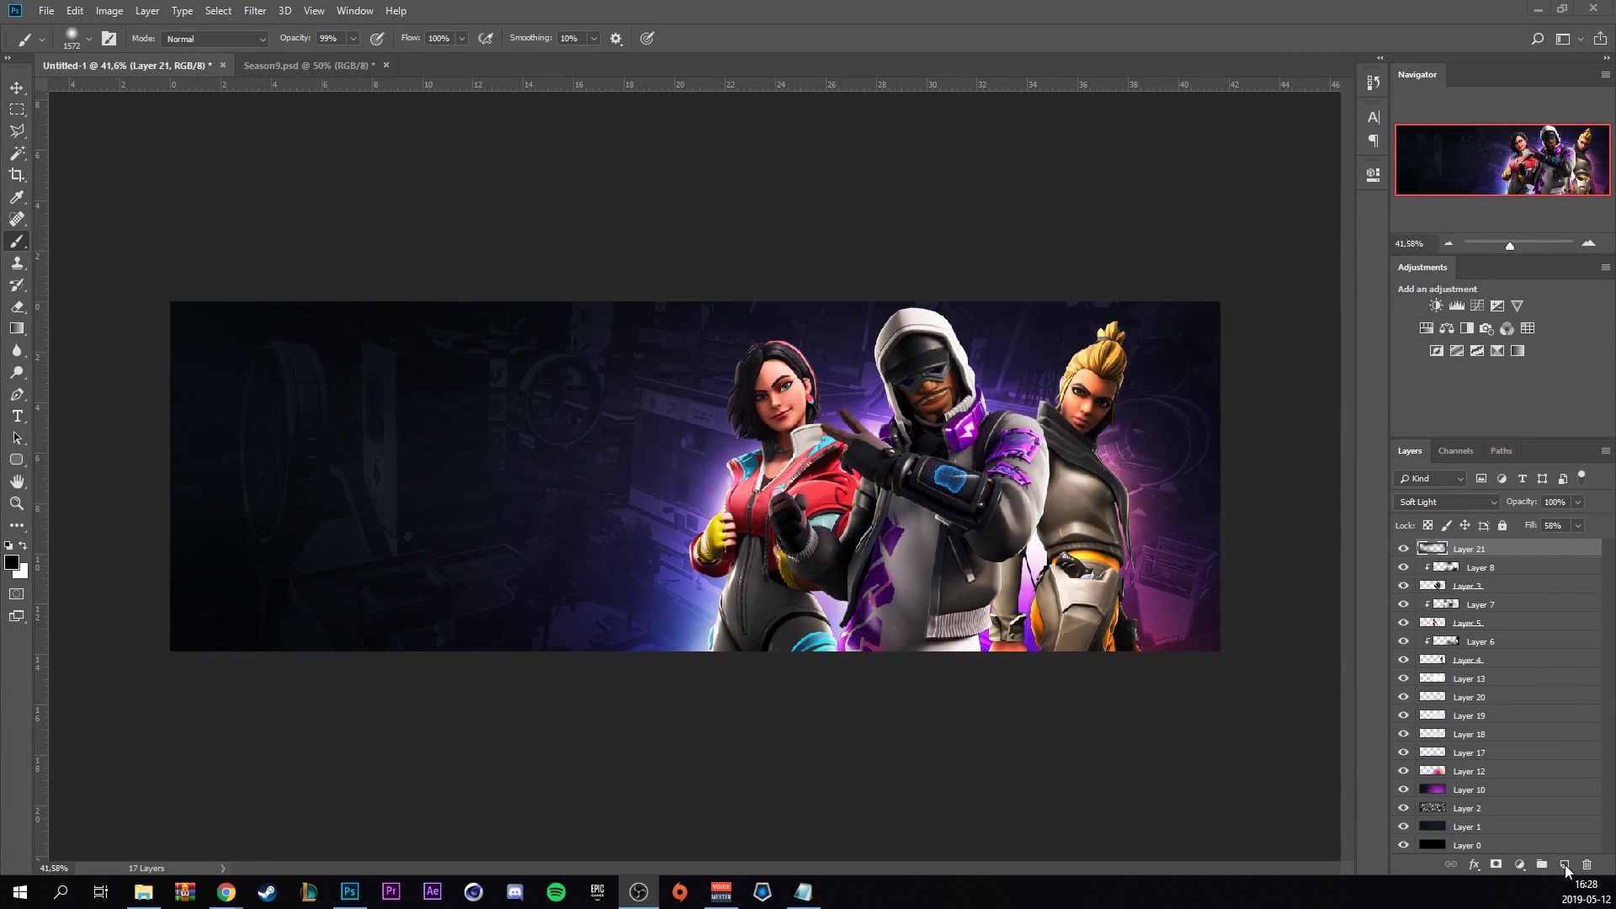
Add new empty layers above the vignette and Layer 8, and shrink the brush to a small size.
left_click(1564, 865)
right_click(626, 583, "alt")
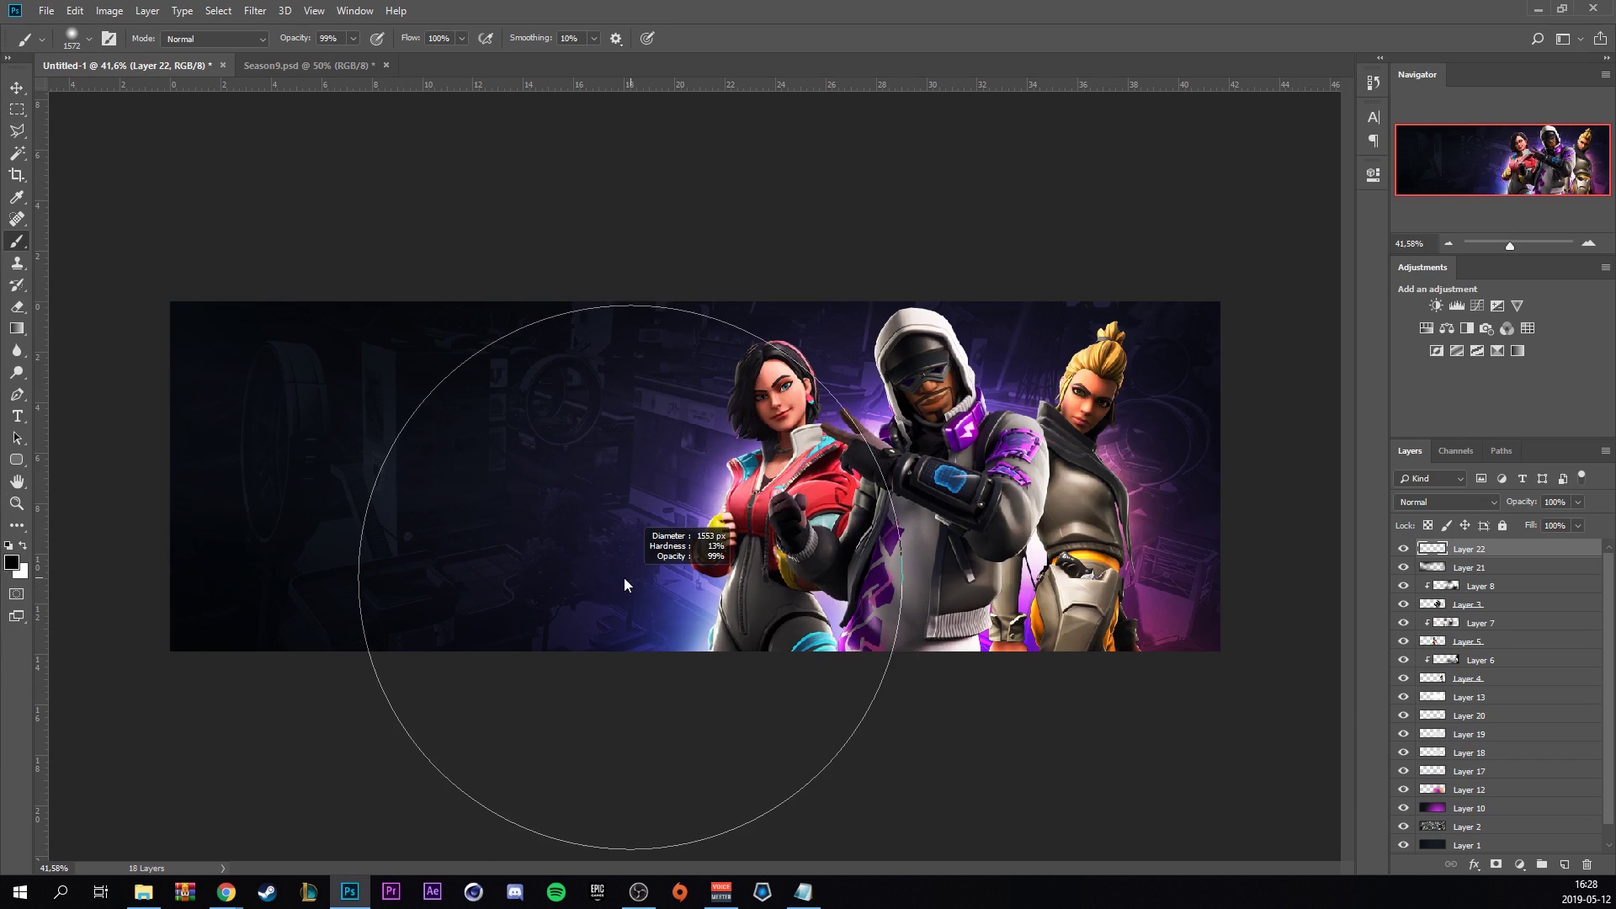
left_click_drag(623, 583, 514, 585)
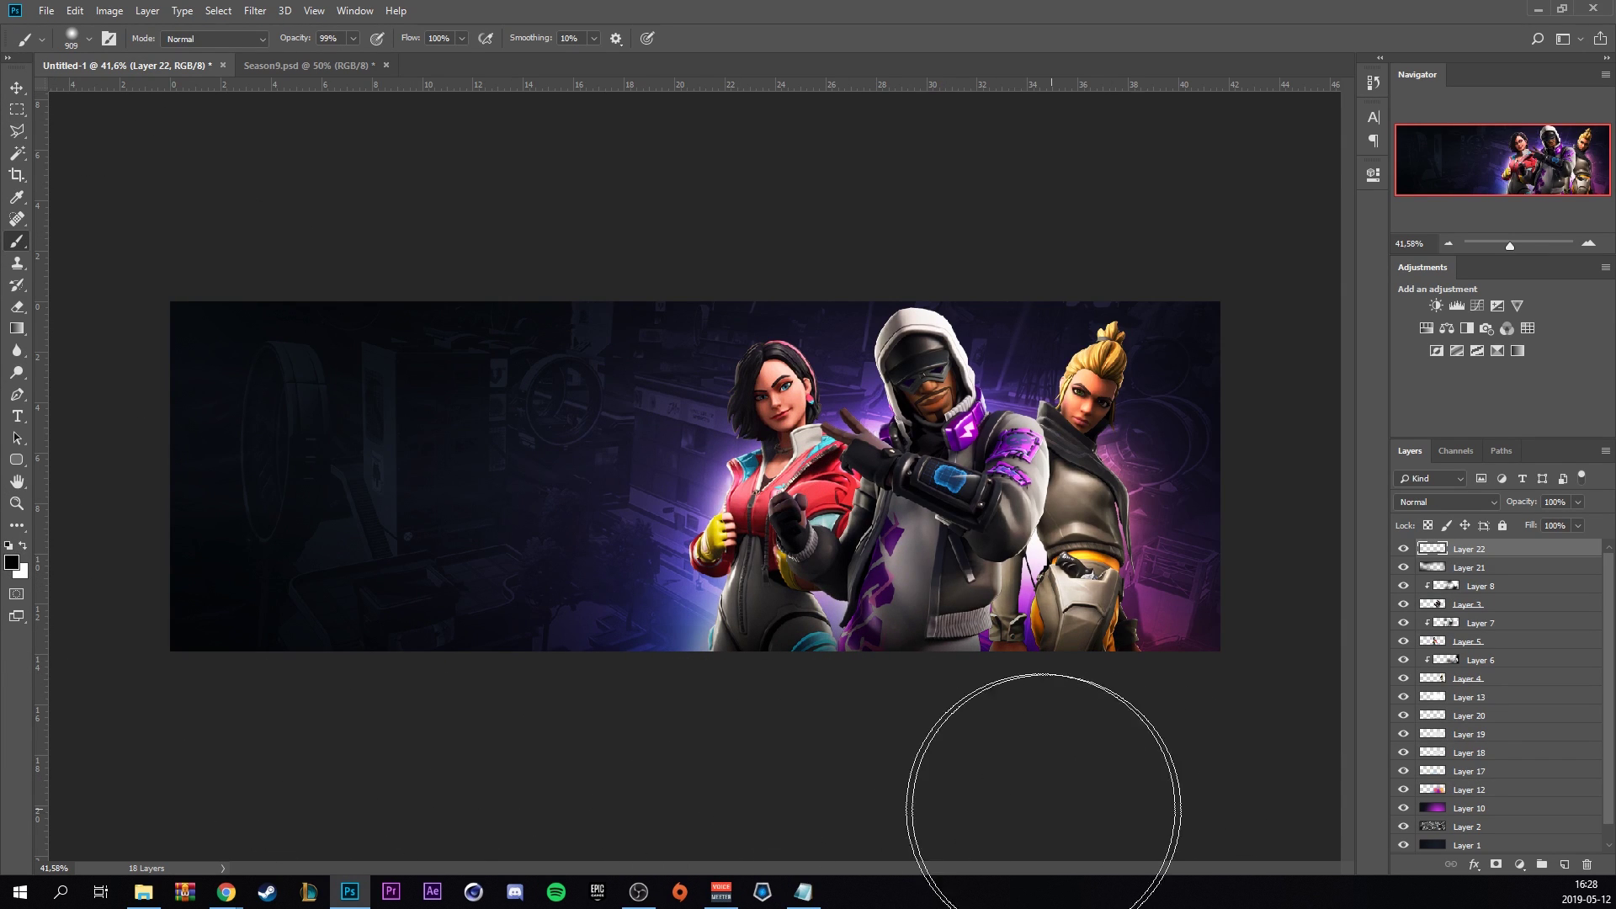
scroll(812, 775, "up", 1)
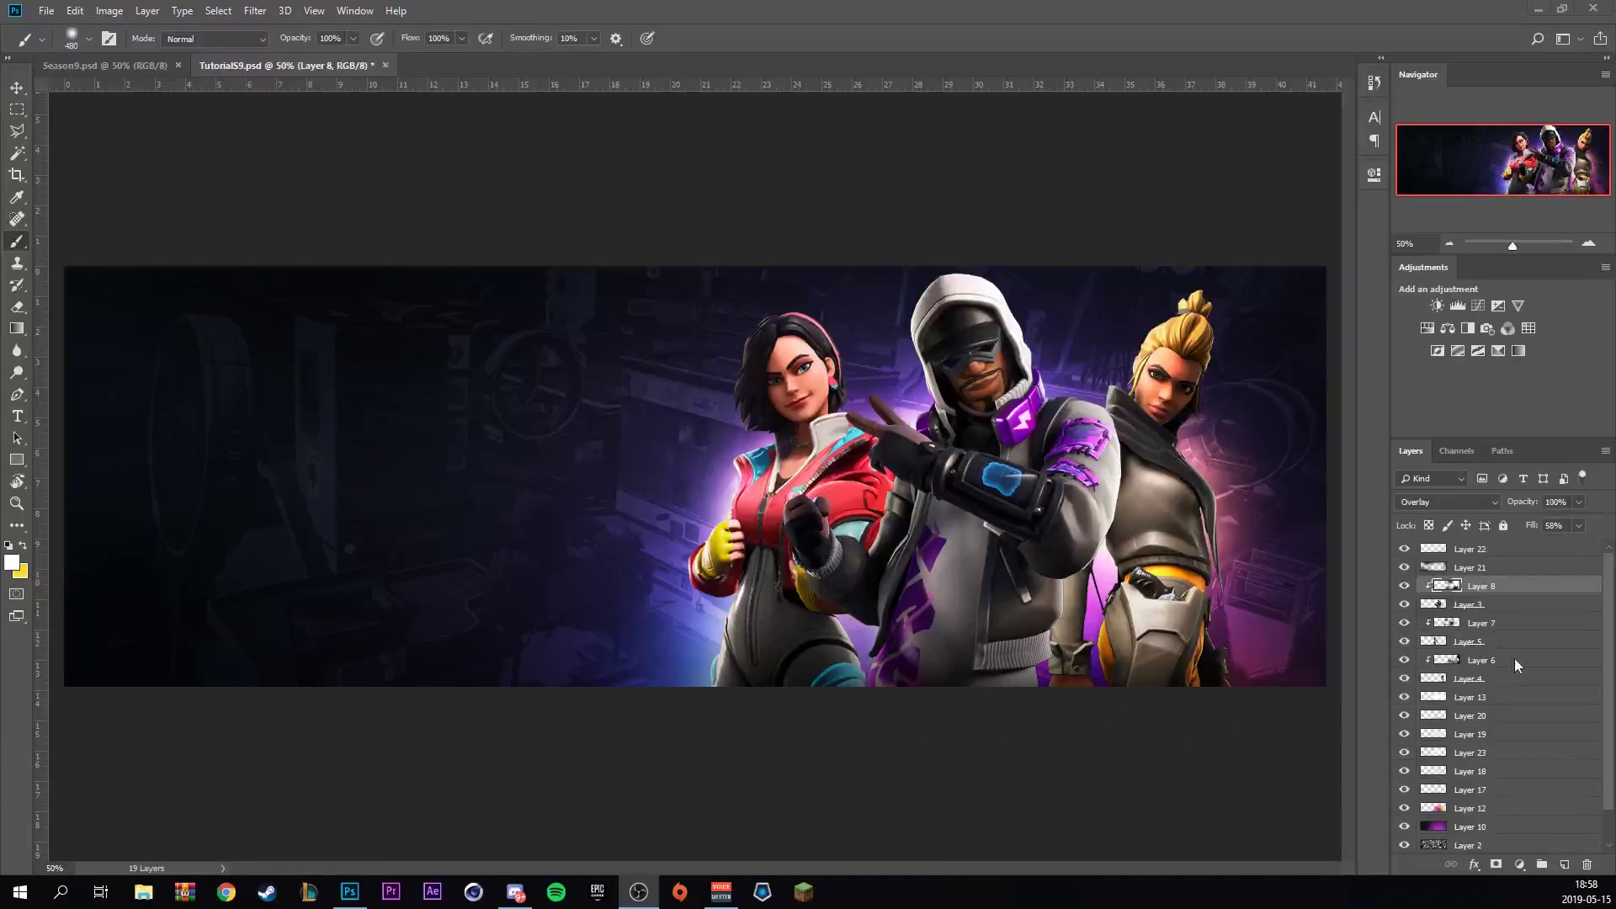
left_click(1562, 866)
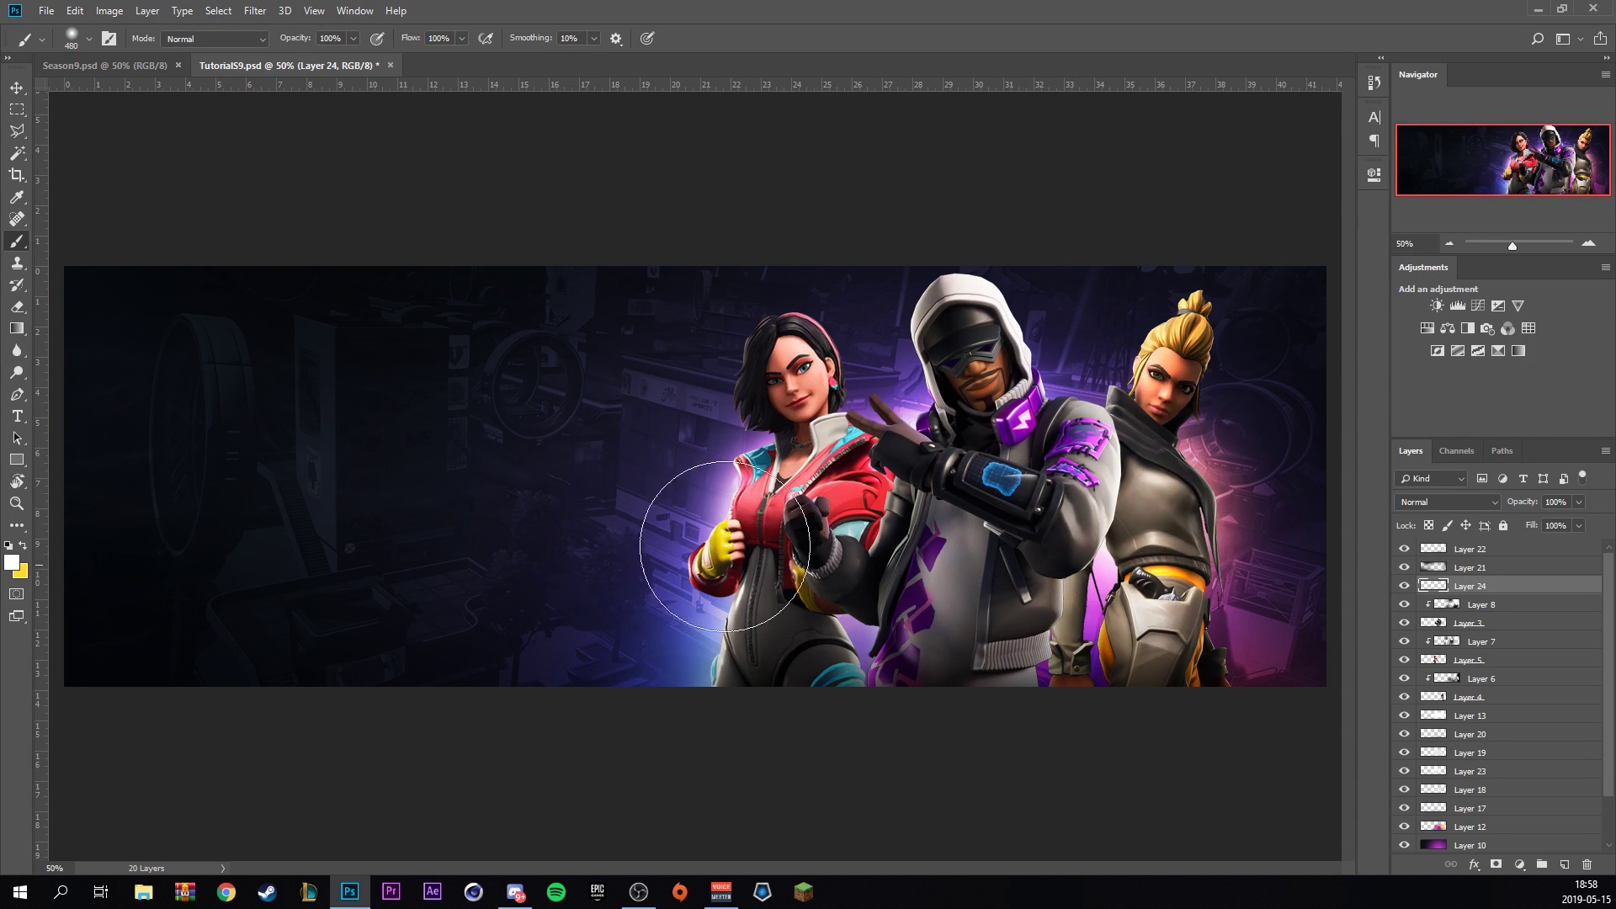
scroll(1120, 593, "up", 3)
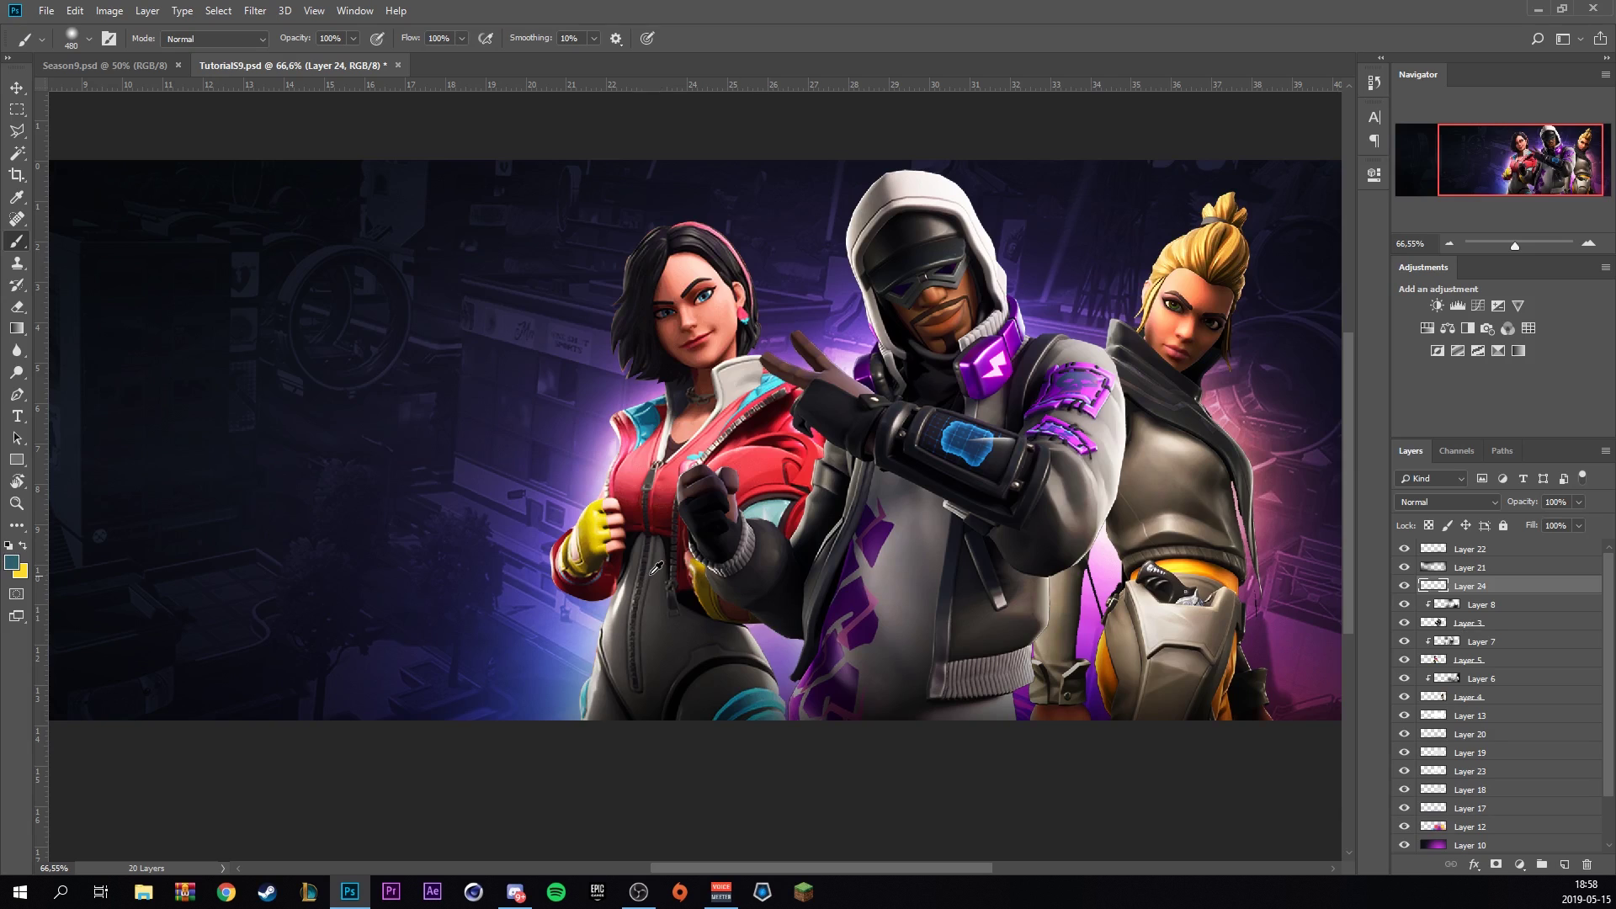
key("bracketleft")
key("bracketleft")
key("bracketleft")
key("bracketleft")
key("bracketleft")
key("bracketleft")
key("bracketleft")
key("bracketleft")
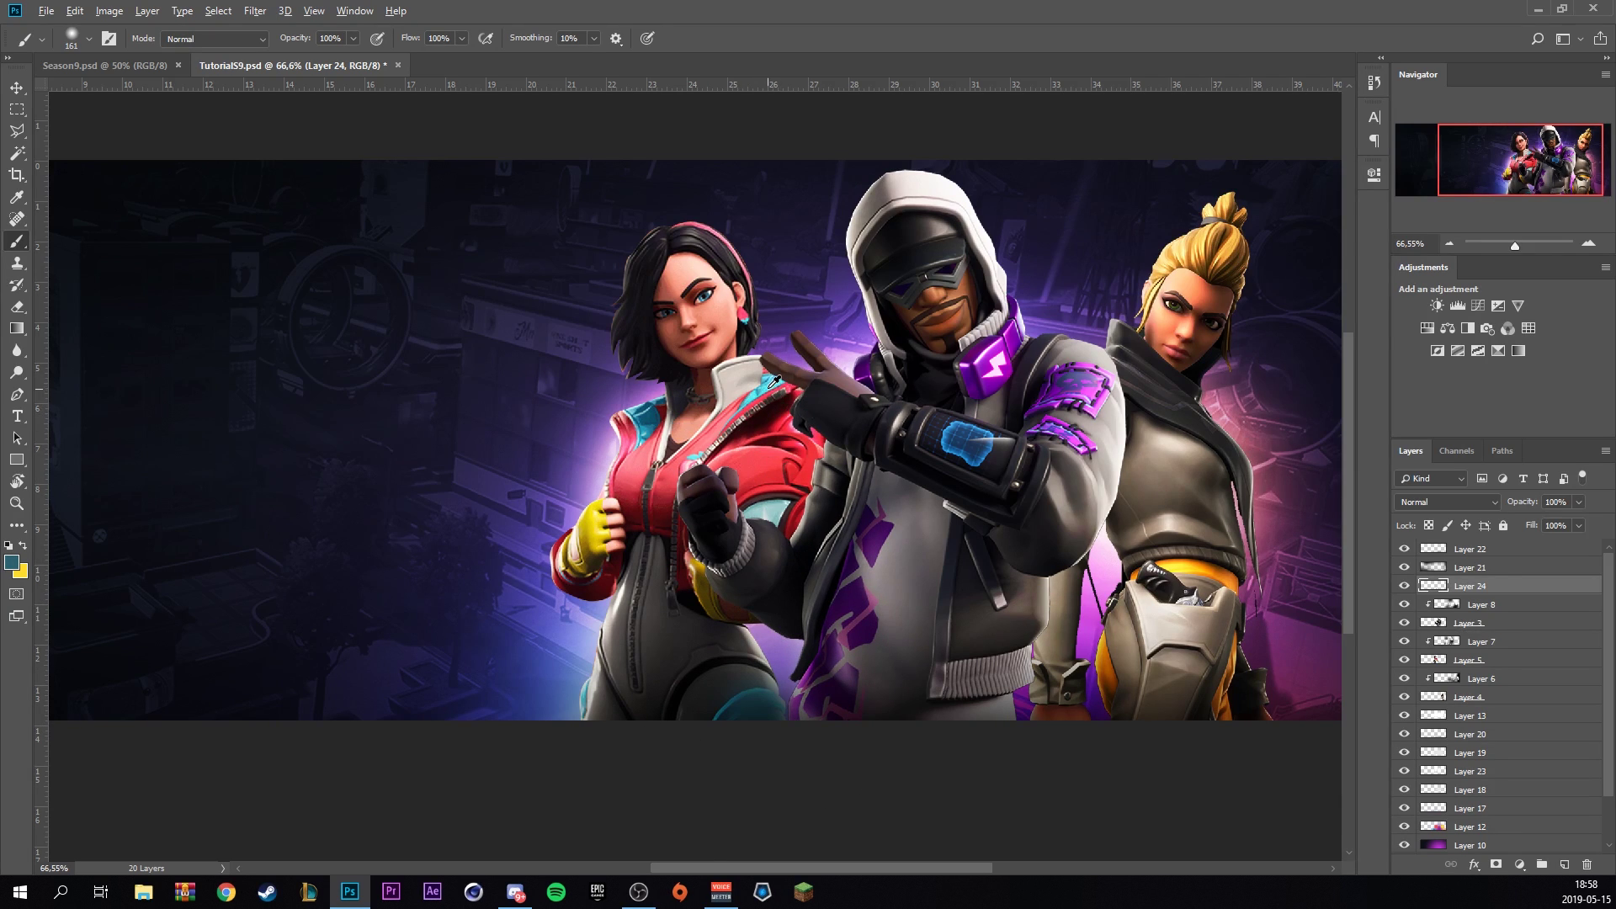
Dab sampled cyan on the collars, red on the jacket and chest, yellow on the gloves, purple on the man's collar.
left_click(773, 384, "alt")
left_click(764, 402)
left_click(662, 417)
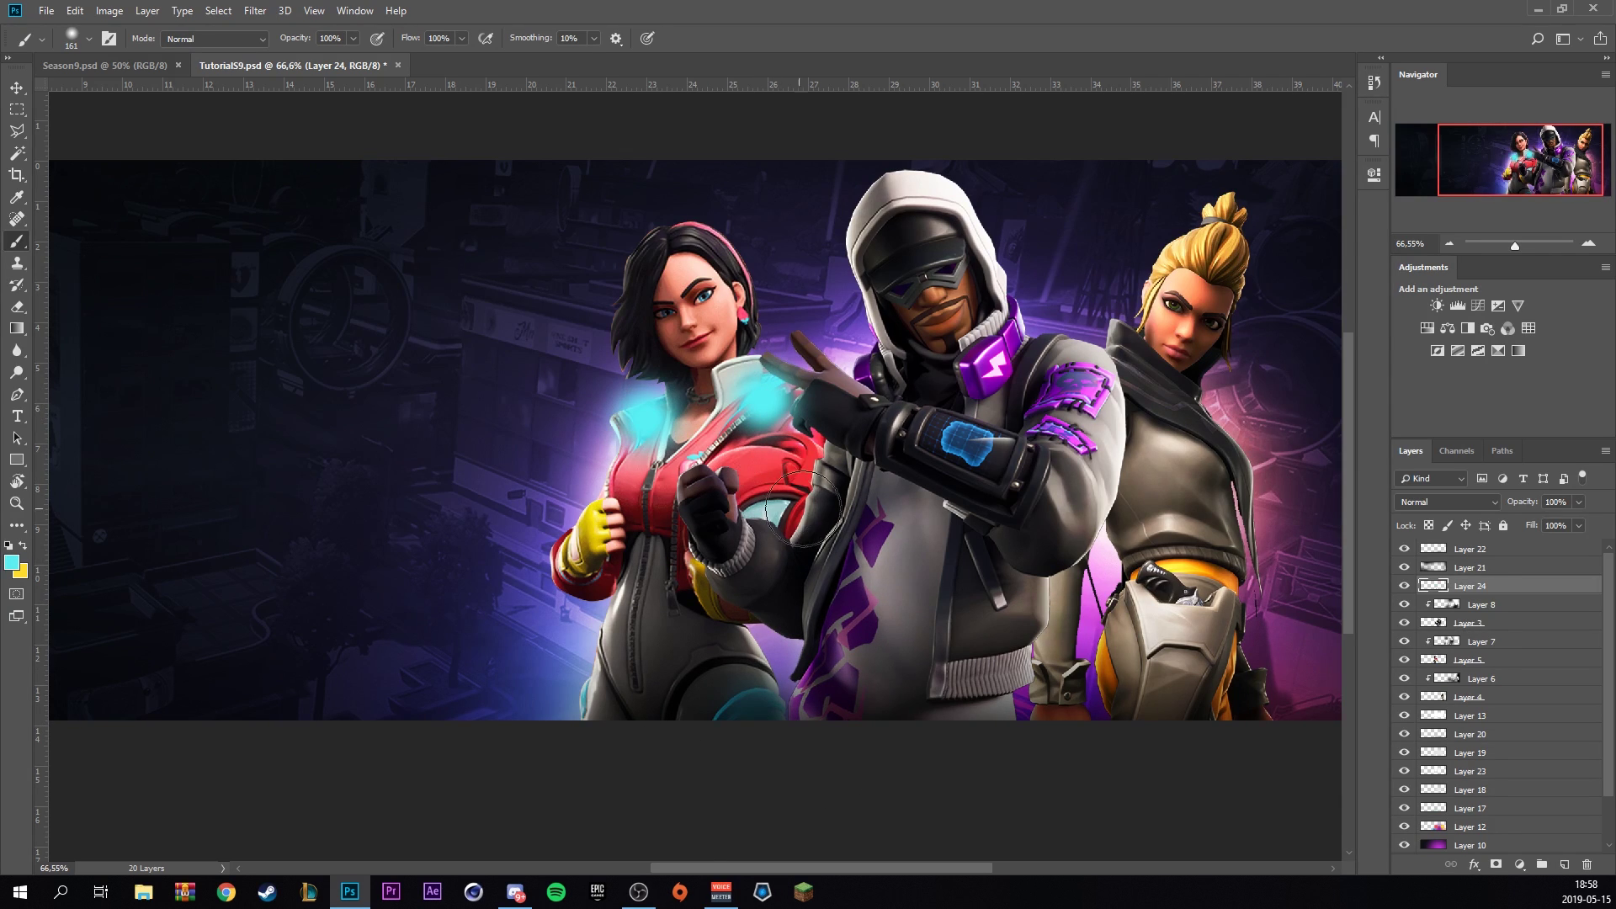
left_click(783, 468)
left_click(658, 492)
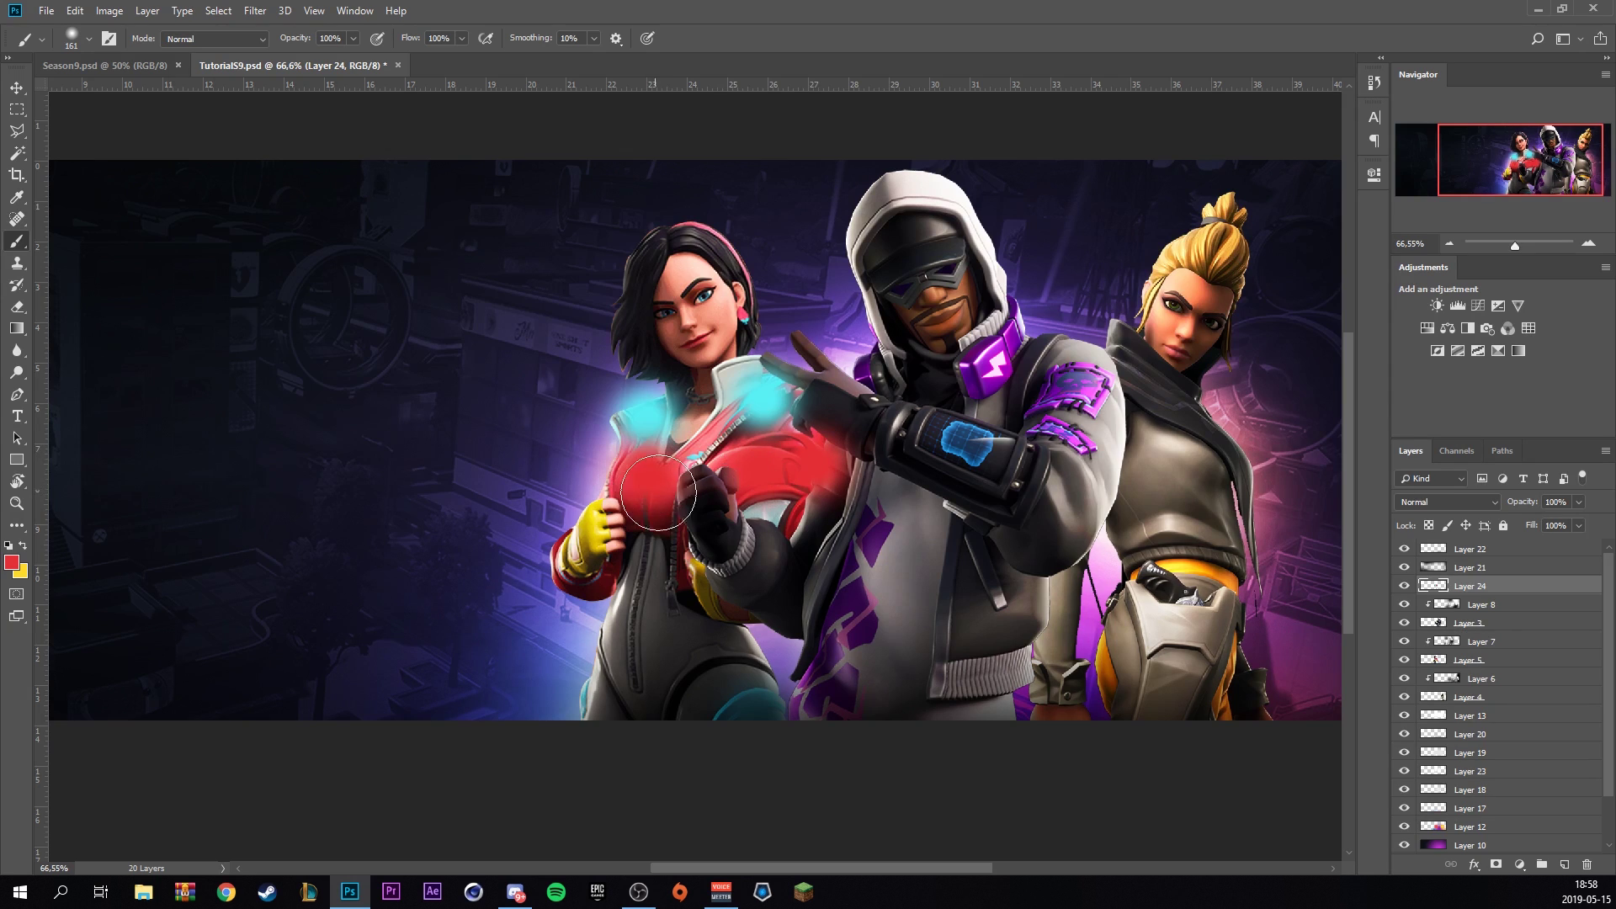
left_click(594, 543)
left_click(695, 585)
left_click(993, 337, "alt")
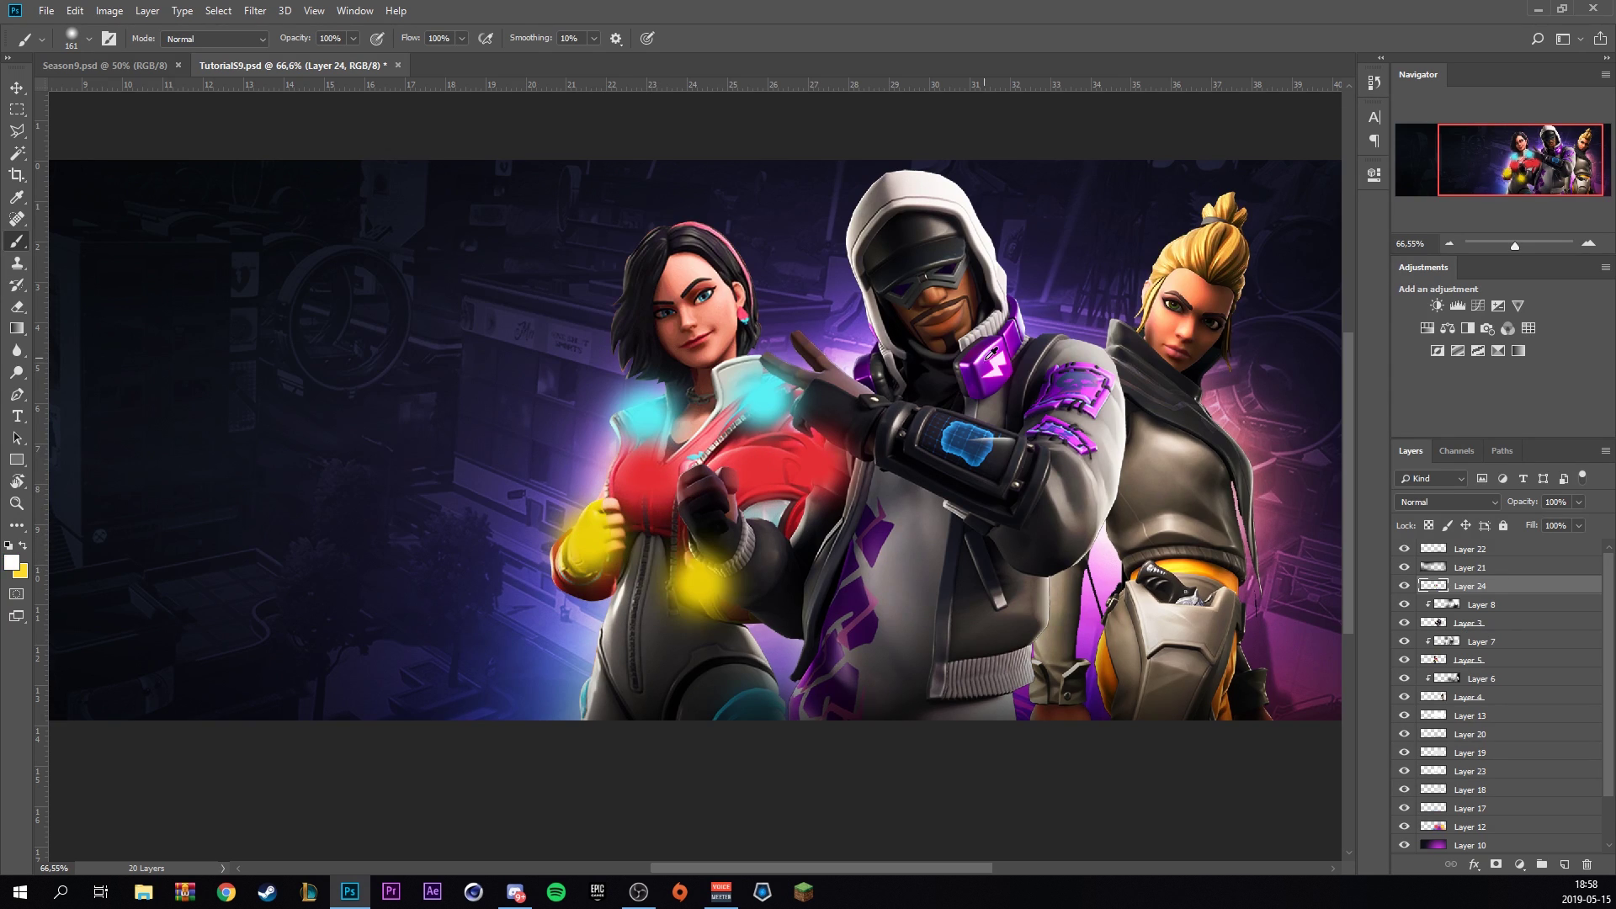
left_click(993, 364)
key("ctrl+z")
left_click(1002, 345, "alt")
left_click(993, 358)
Add purple glow along the man's side and yellow glows on the woman's belt, thigh plate and hair.
left_click_drag(826, 673, 841, 539)
left_click(968, 446)
scroll(993, 566, "right", 3)
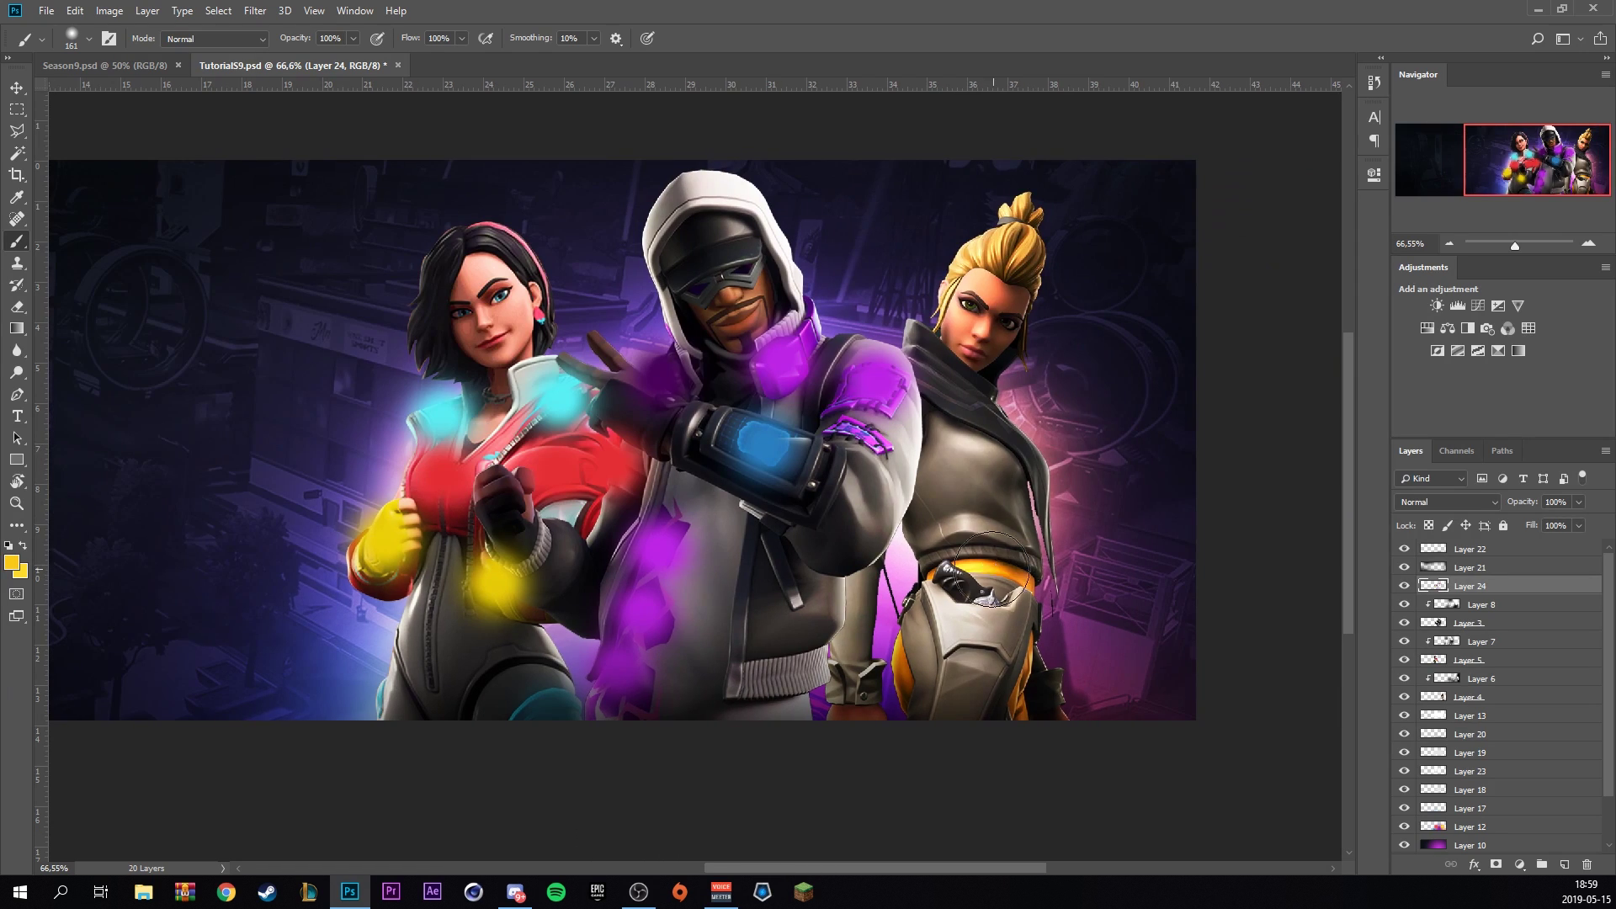
left_click(992, 565)
left_click(1014, 572)
left_click(1017, 686)
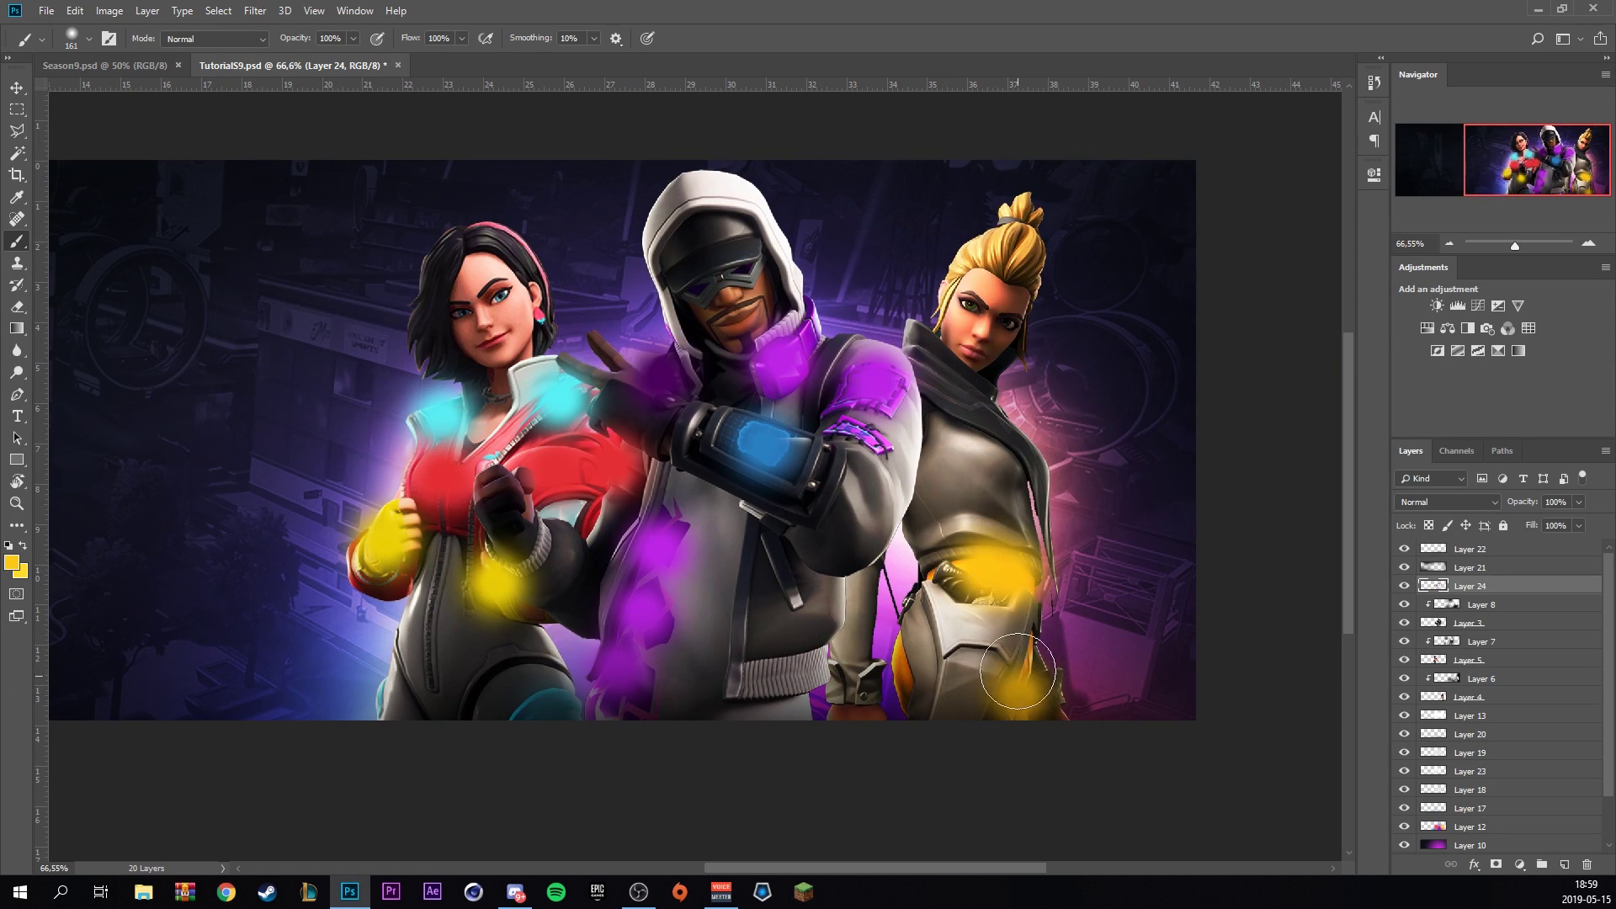
left_click(1001, 244)
Blend the glow layer as Color Dodge at 34% fill, toggling it to compare.
left_click(1428, 501)
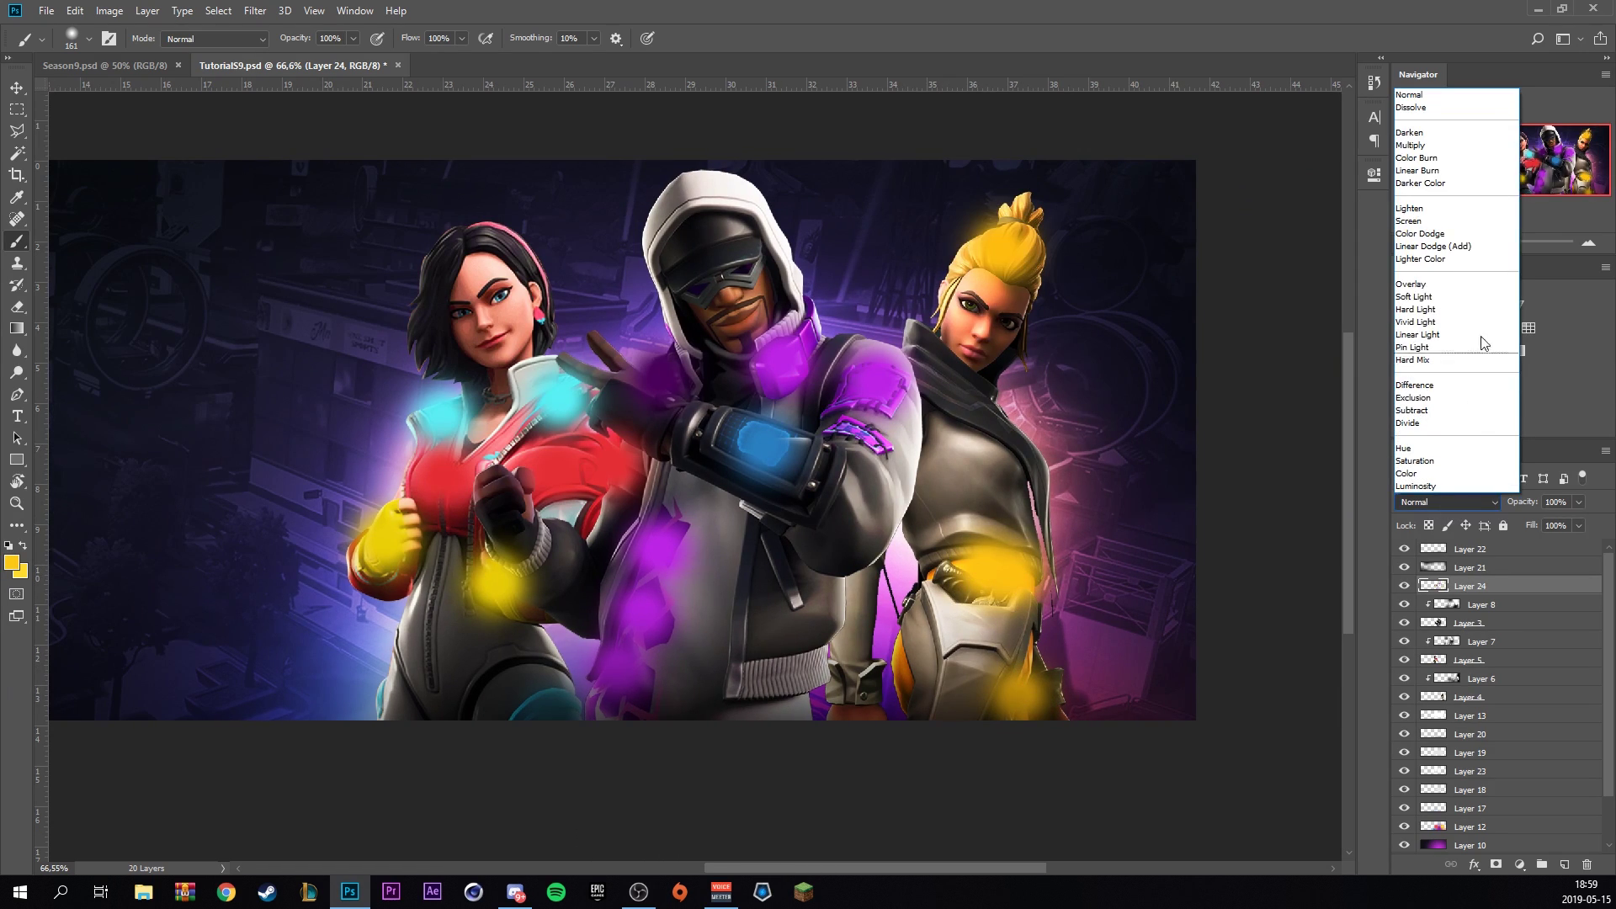
left_click(1423, 234)
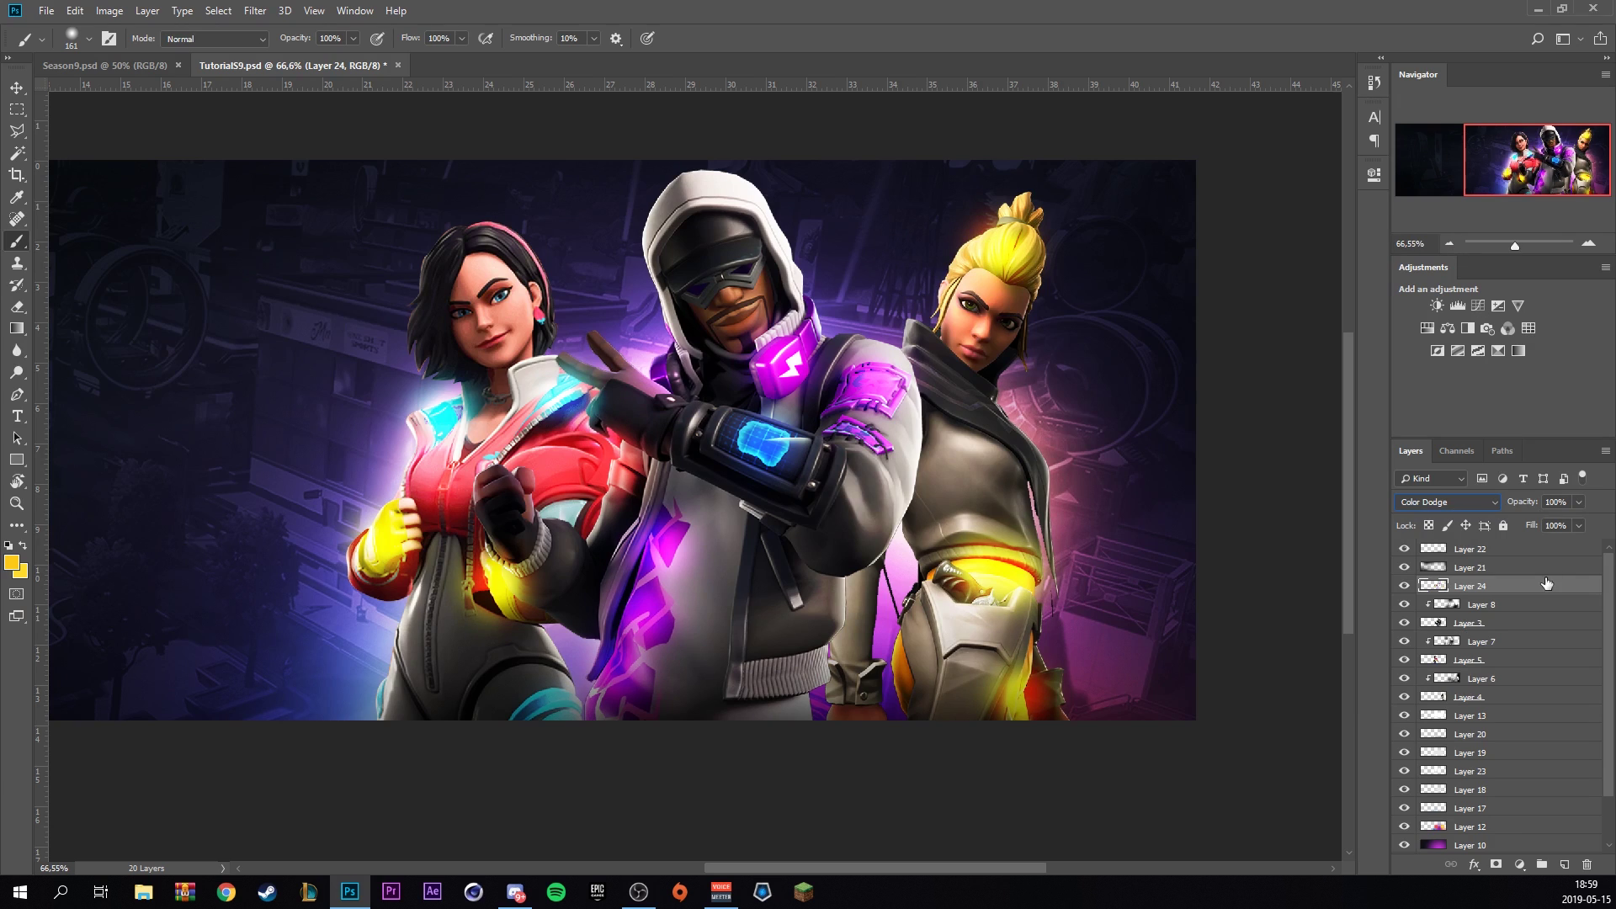
mouse_move(1564, 545)
left_mouse_down()
mouse_move(1505, 549)
mouse_move(1535, 547)
left_mouse_up()
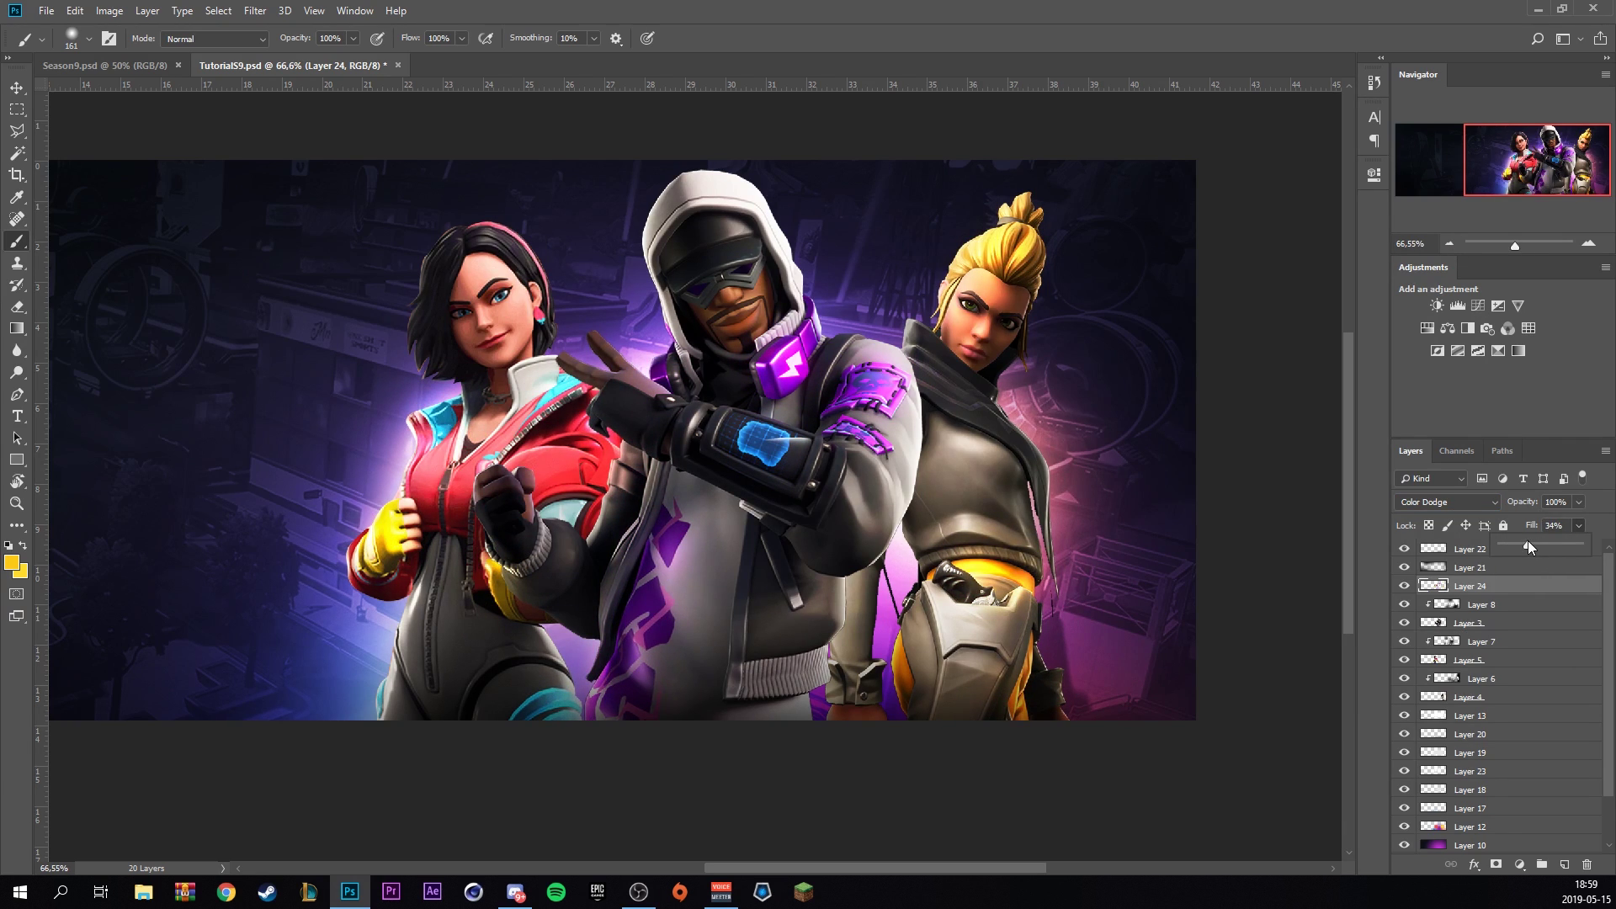
left_click(1405, 587)
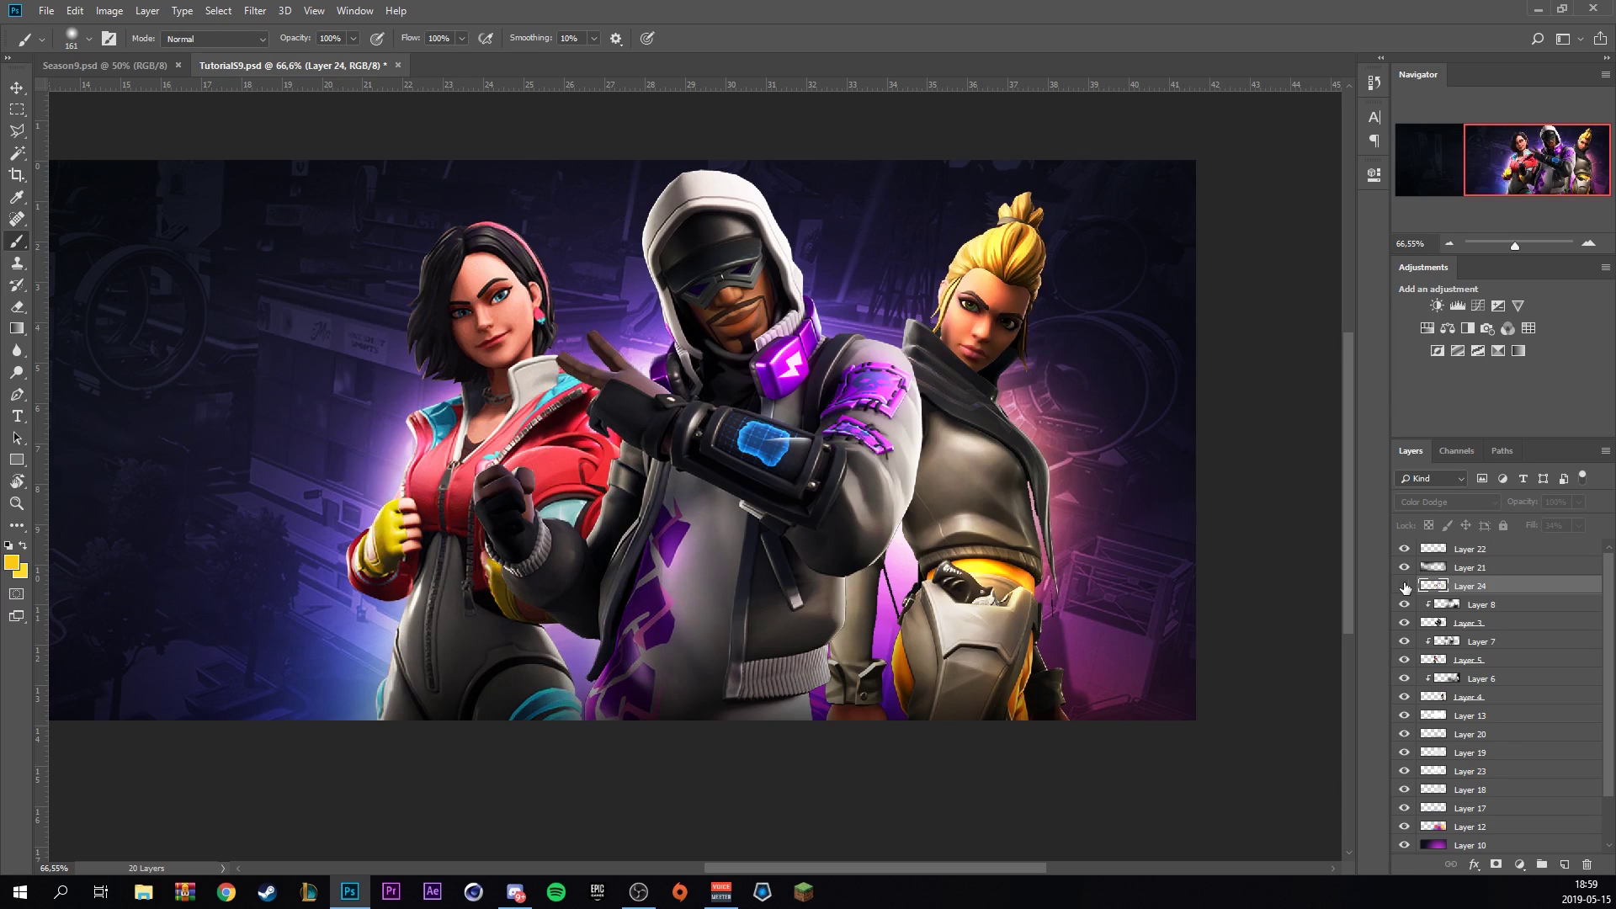
left_click(1404, 587)
left_click(1404, 587)
left_click(1404, 587)
Isolate the orange circular HUD in the Future 2 pack's Plexus & Glitch & Hud group and drag it into the banner.
scroll(959, 548, "down", 3)
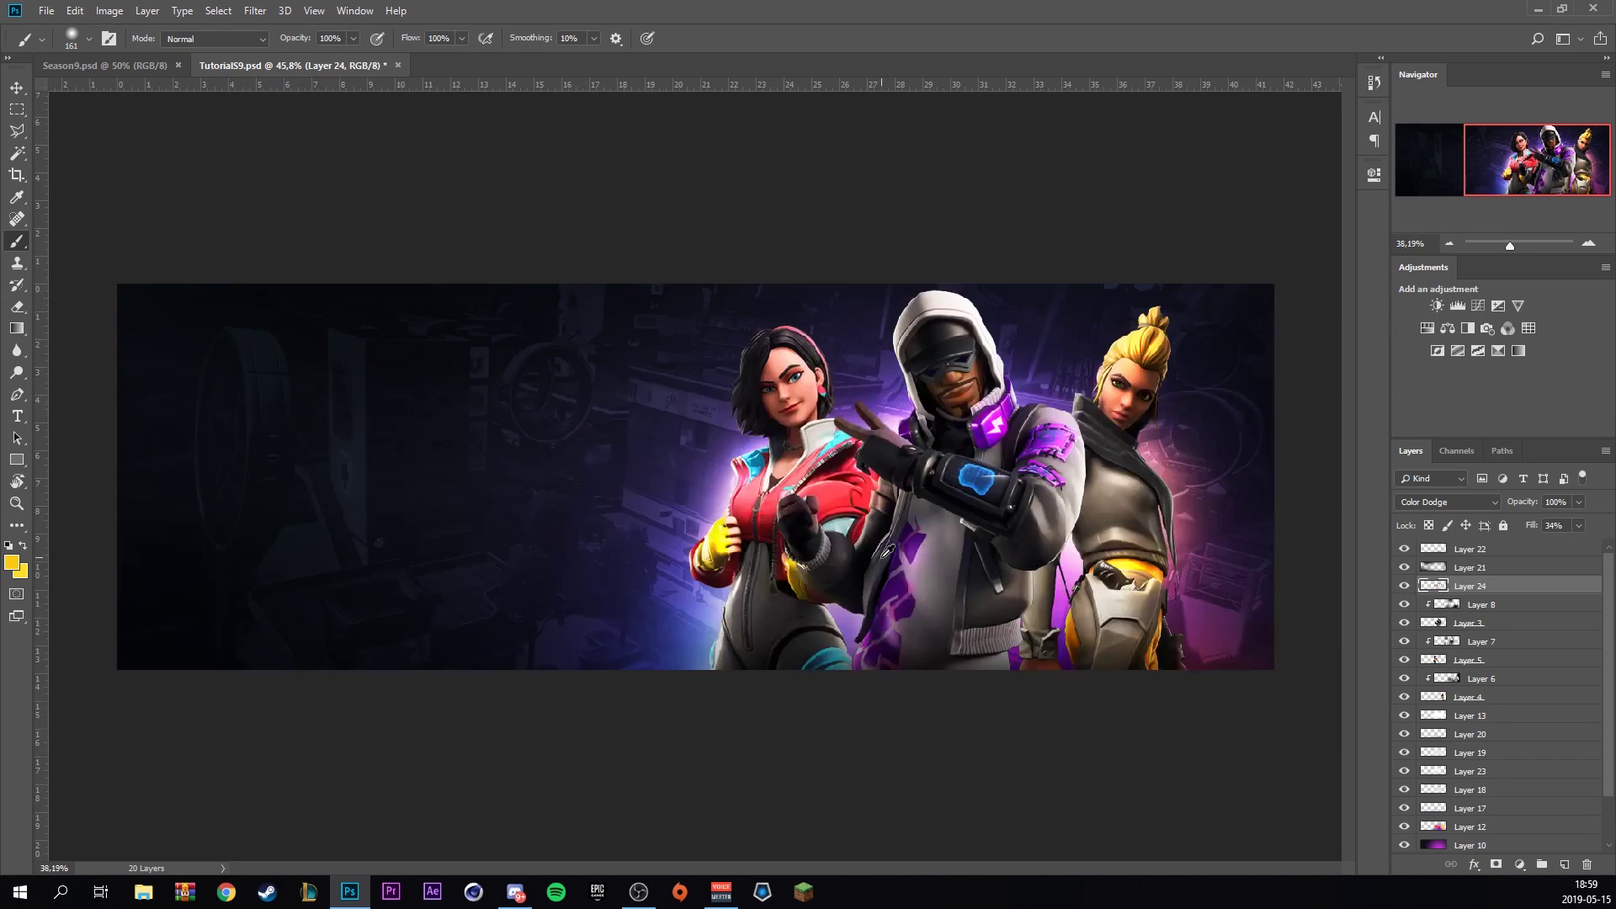
scroll(960, 548, "up", 2)
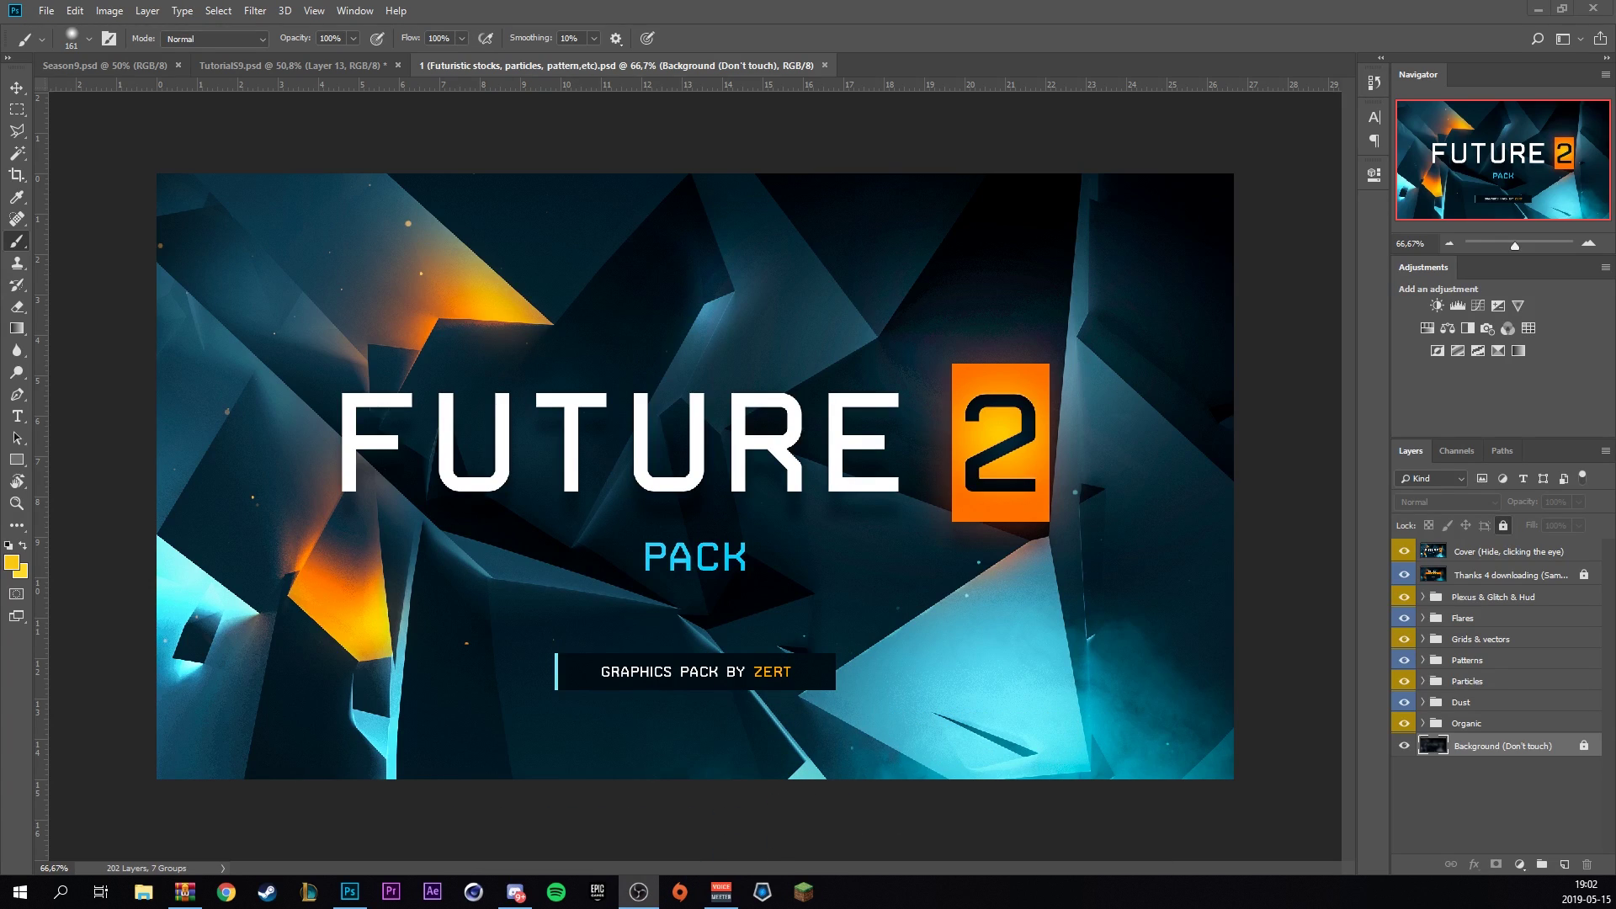
left_click(1404, 596, "alt")
left_click(1404, 666)
left_click(1404, 713)
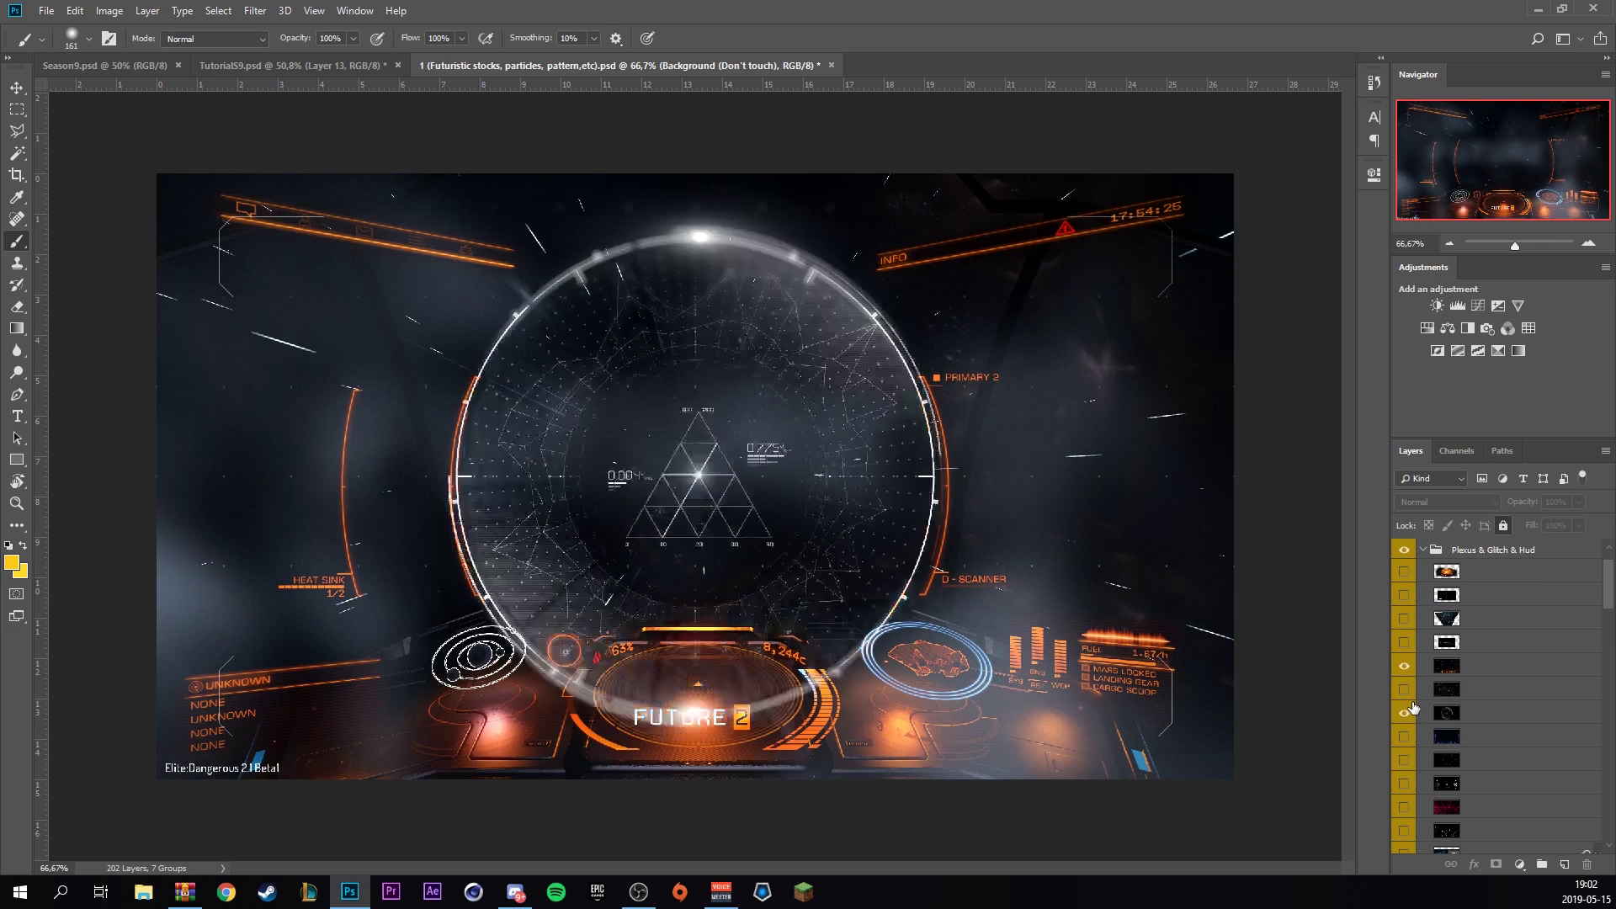
left_click(1406, 713)
left_click(1404, 666)
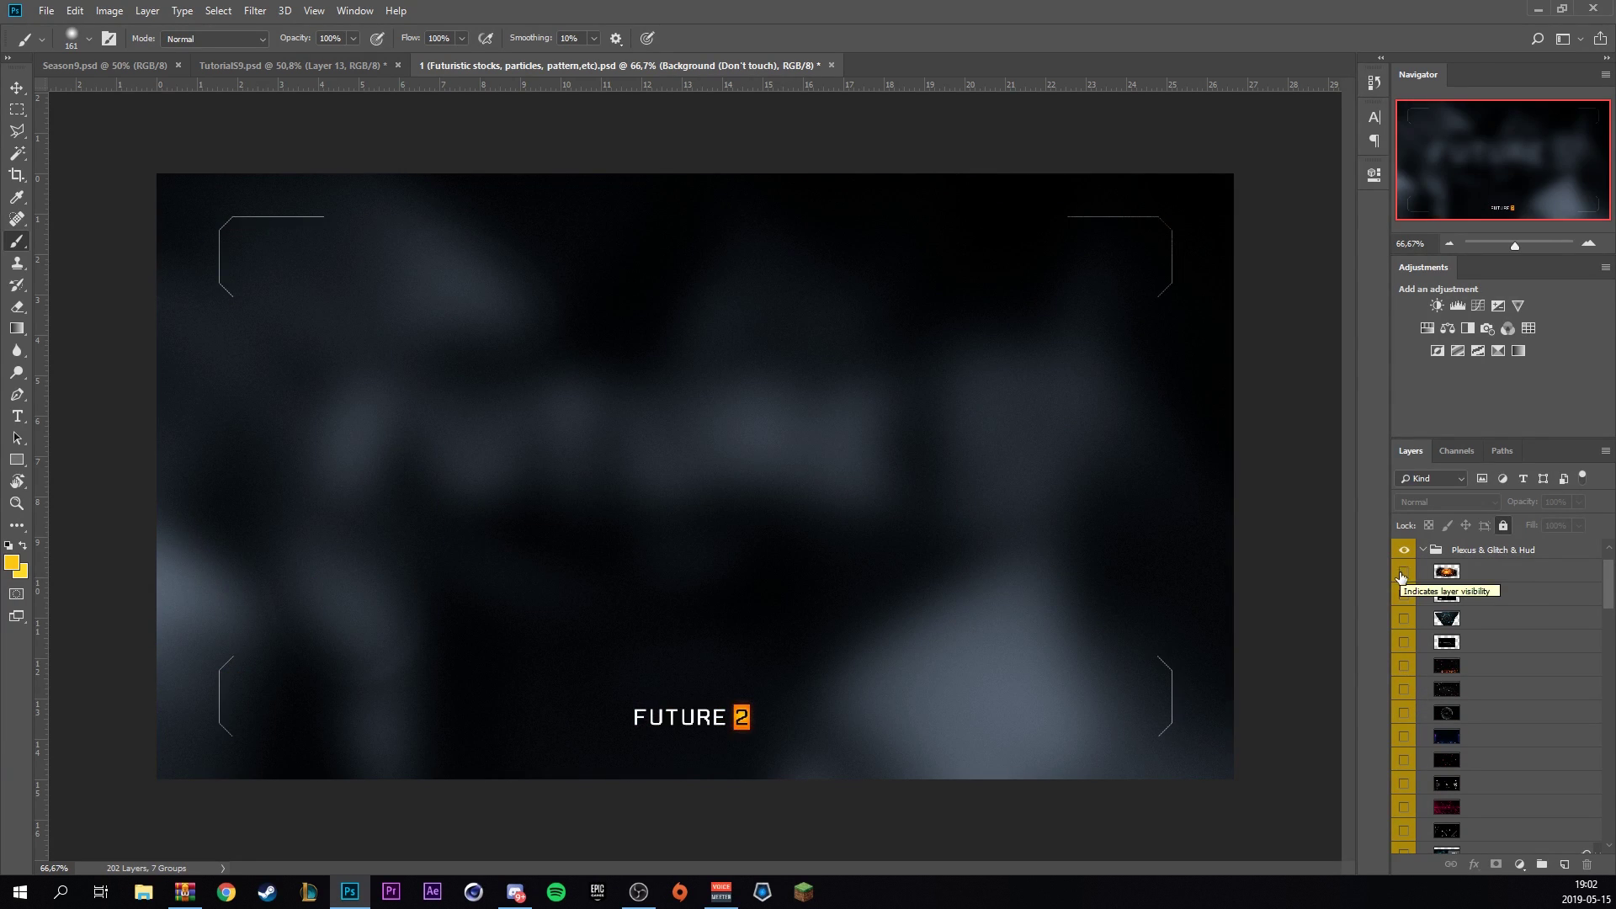
left_click(1404, 572)
left_click(1499, 572)
key("v")
left_click_drag(562, 379, 505, 471)
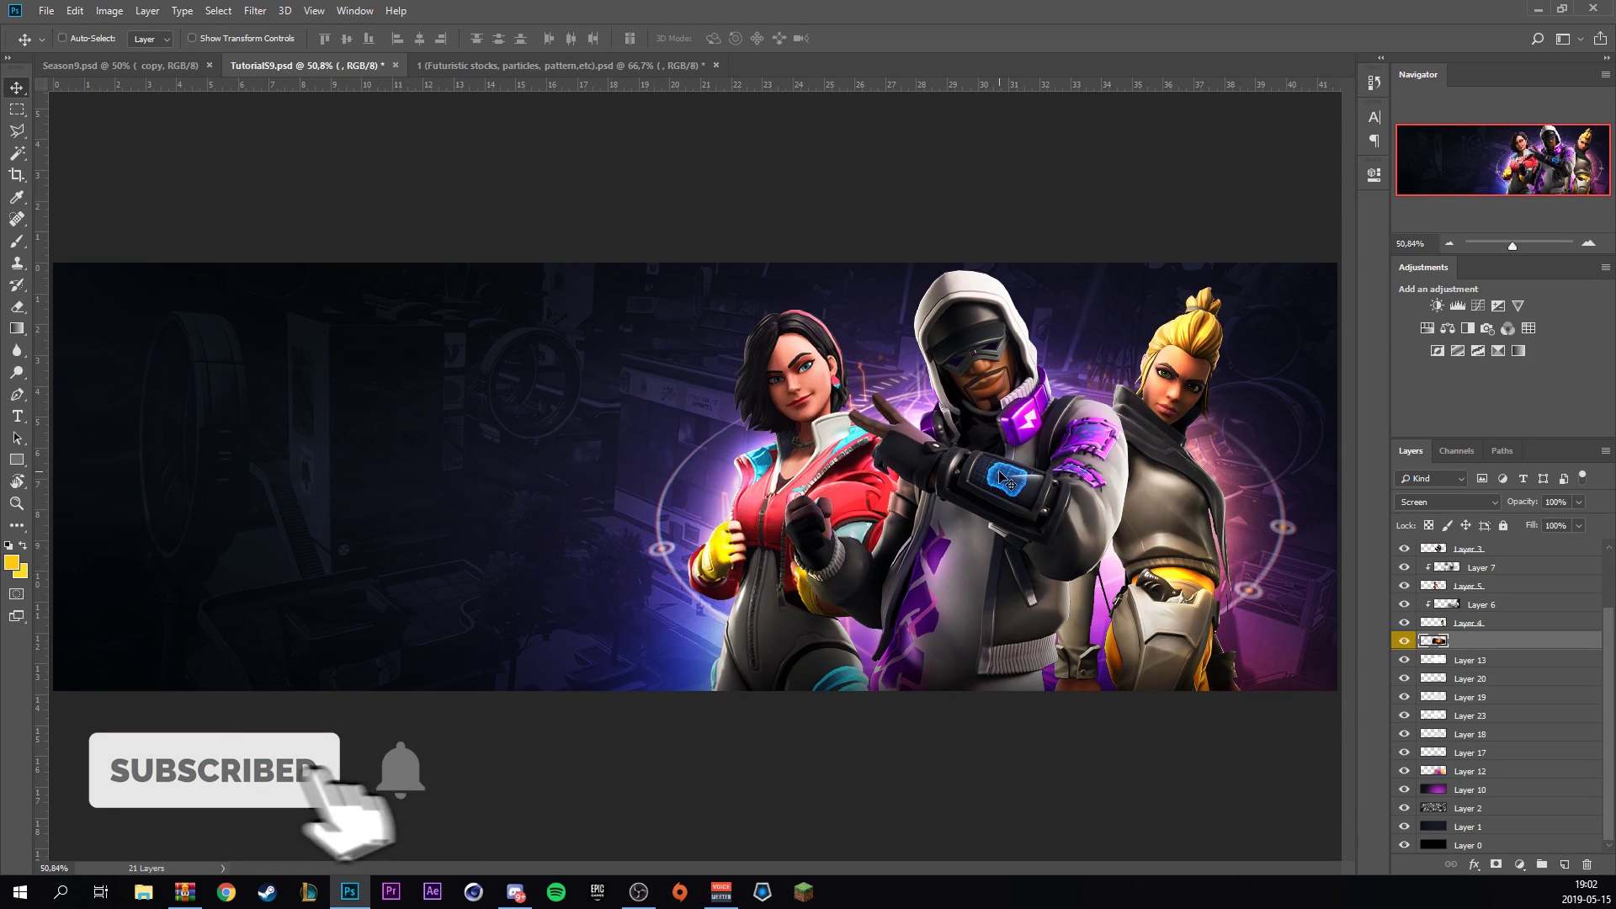
Show the HUD line layer in the graphics pack and drag it into the banner.
left_click(600, 67)
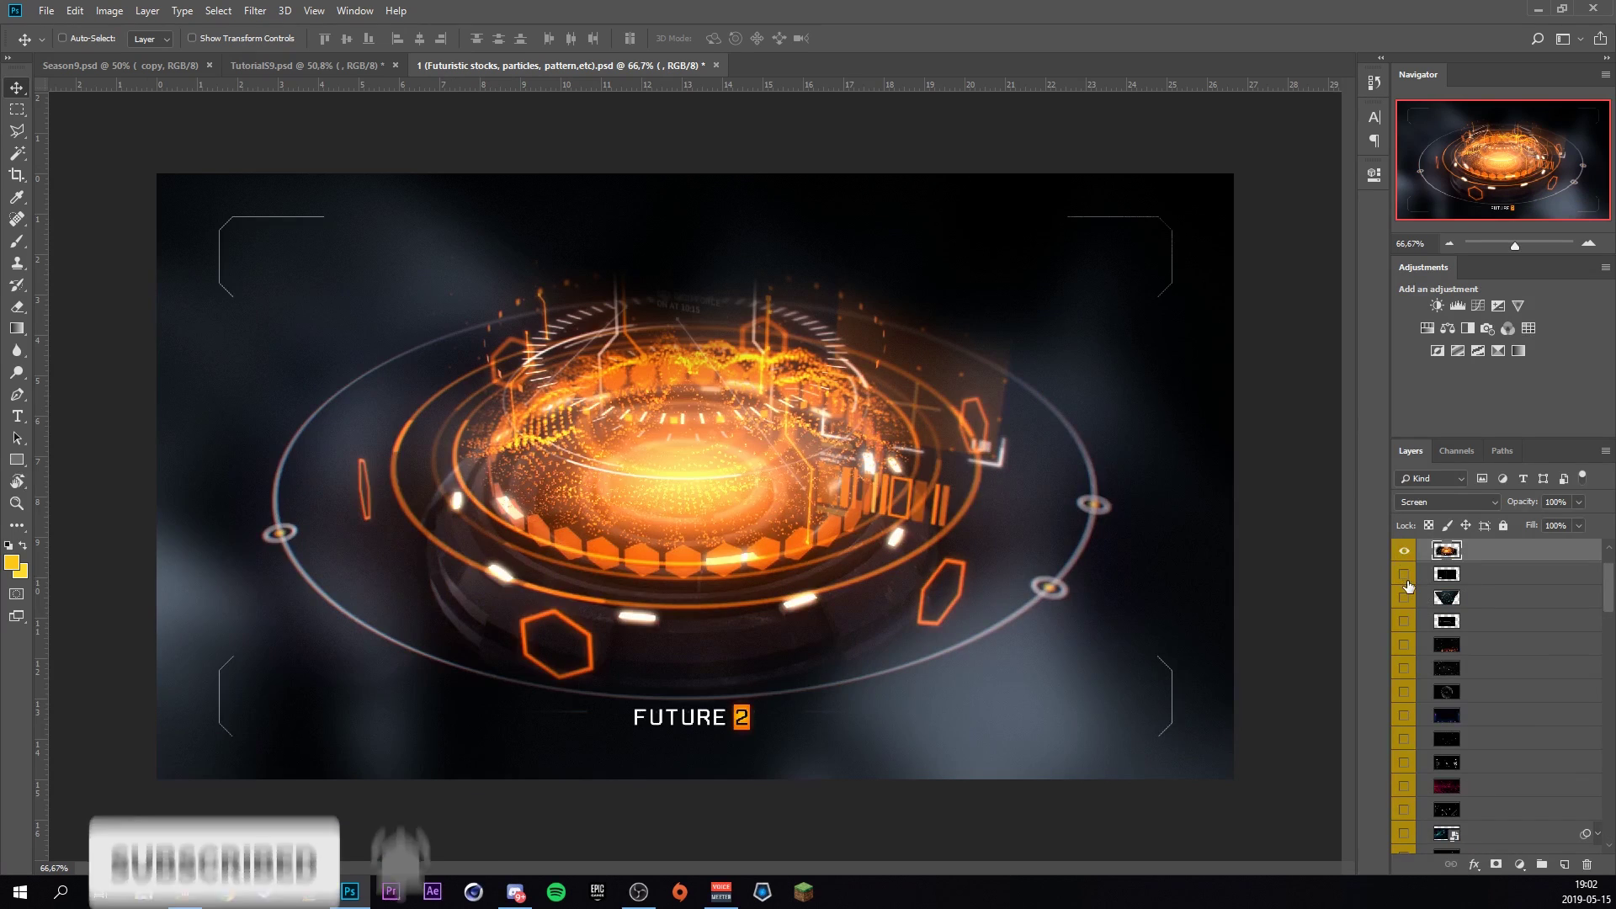
scroll(1403, 556, "up", 2)
left_click_drag(1404, 619, 1405, 697)
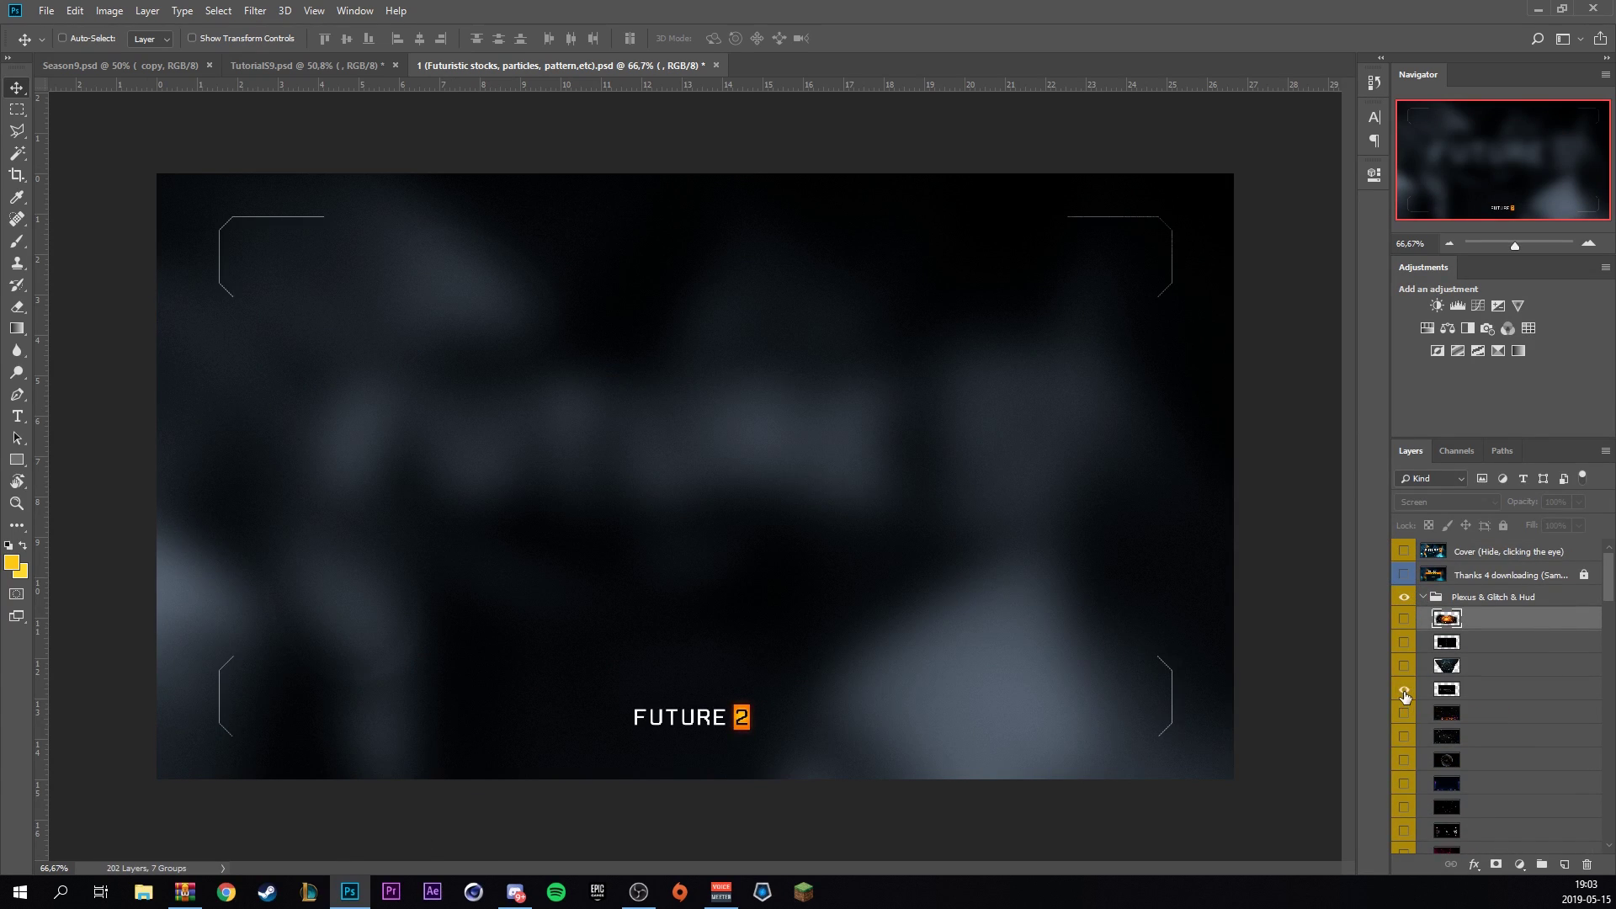
left_click(1404, 692)
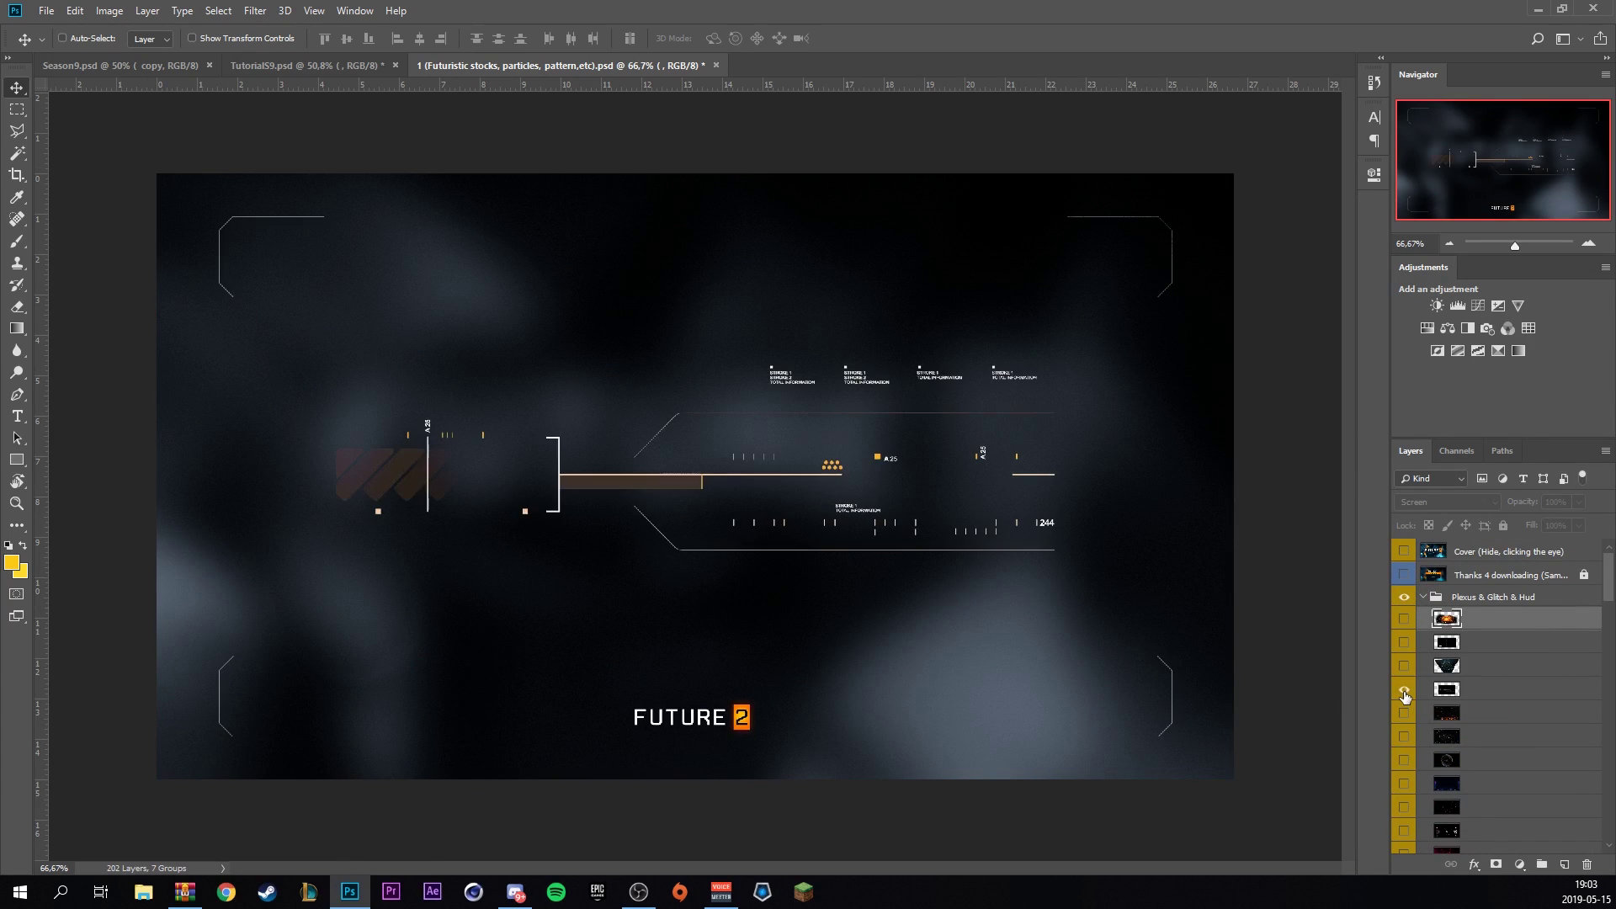
left_click(1446, 690)
left_click_drag(725, 505, 381, 132)
left_click_drag(566, 579, 513, 551)
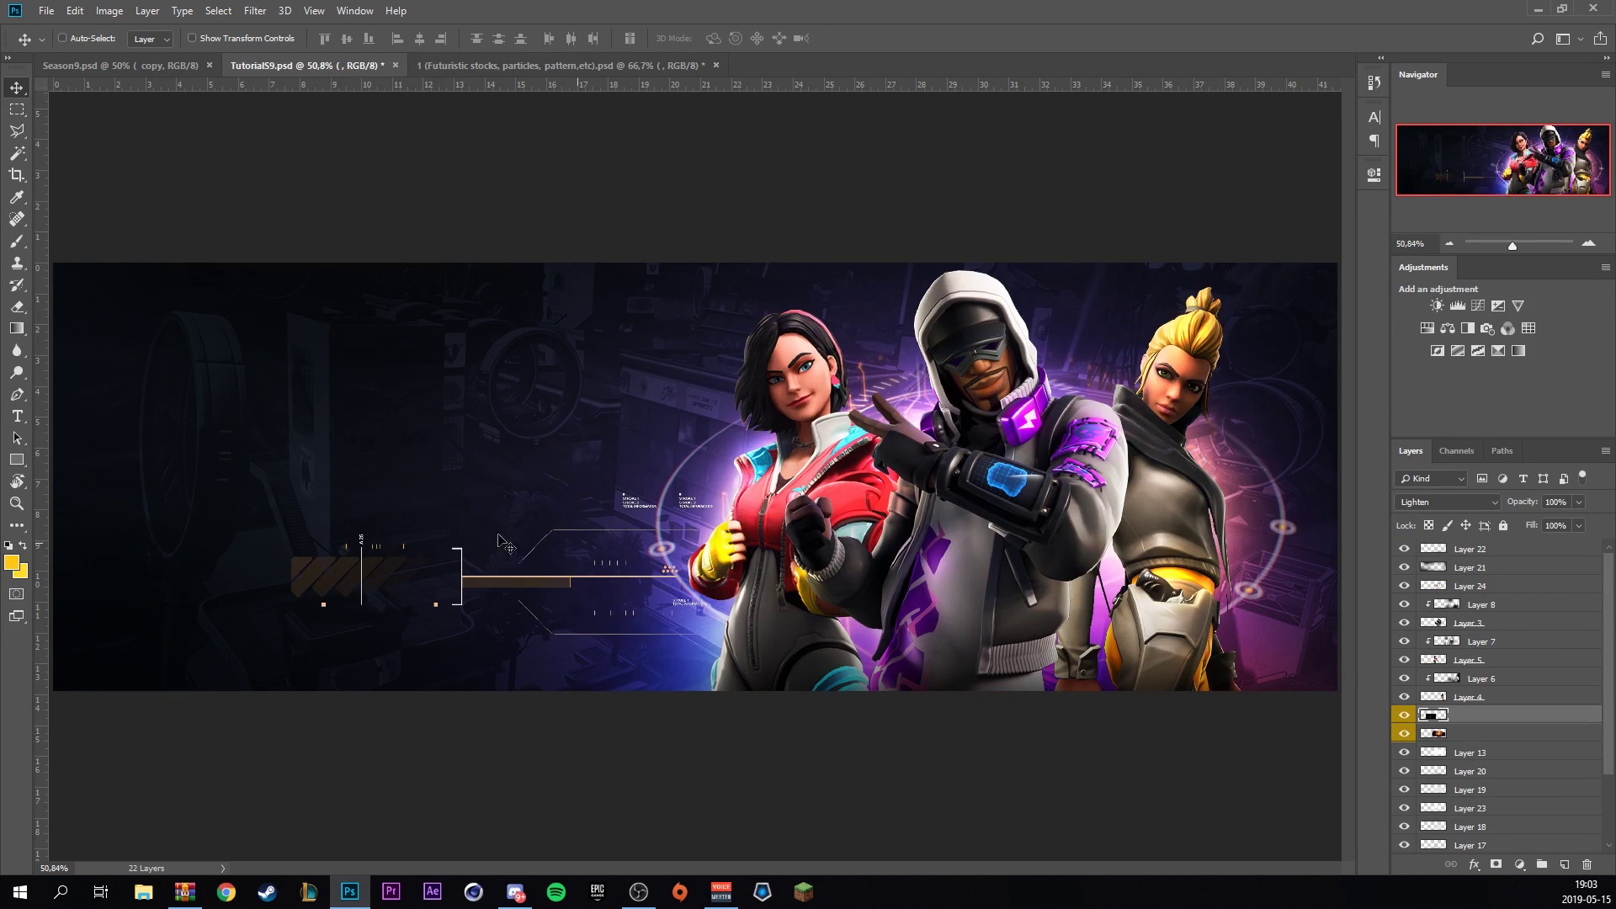
Shift the HUD line's hue to -105 for purple, move it above Layer 8, and lower it over the characters.
key("ctrl+u")
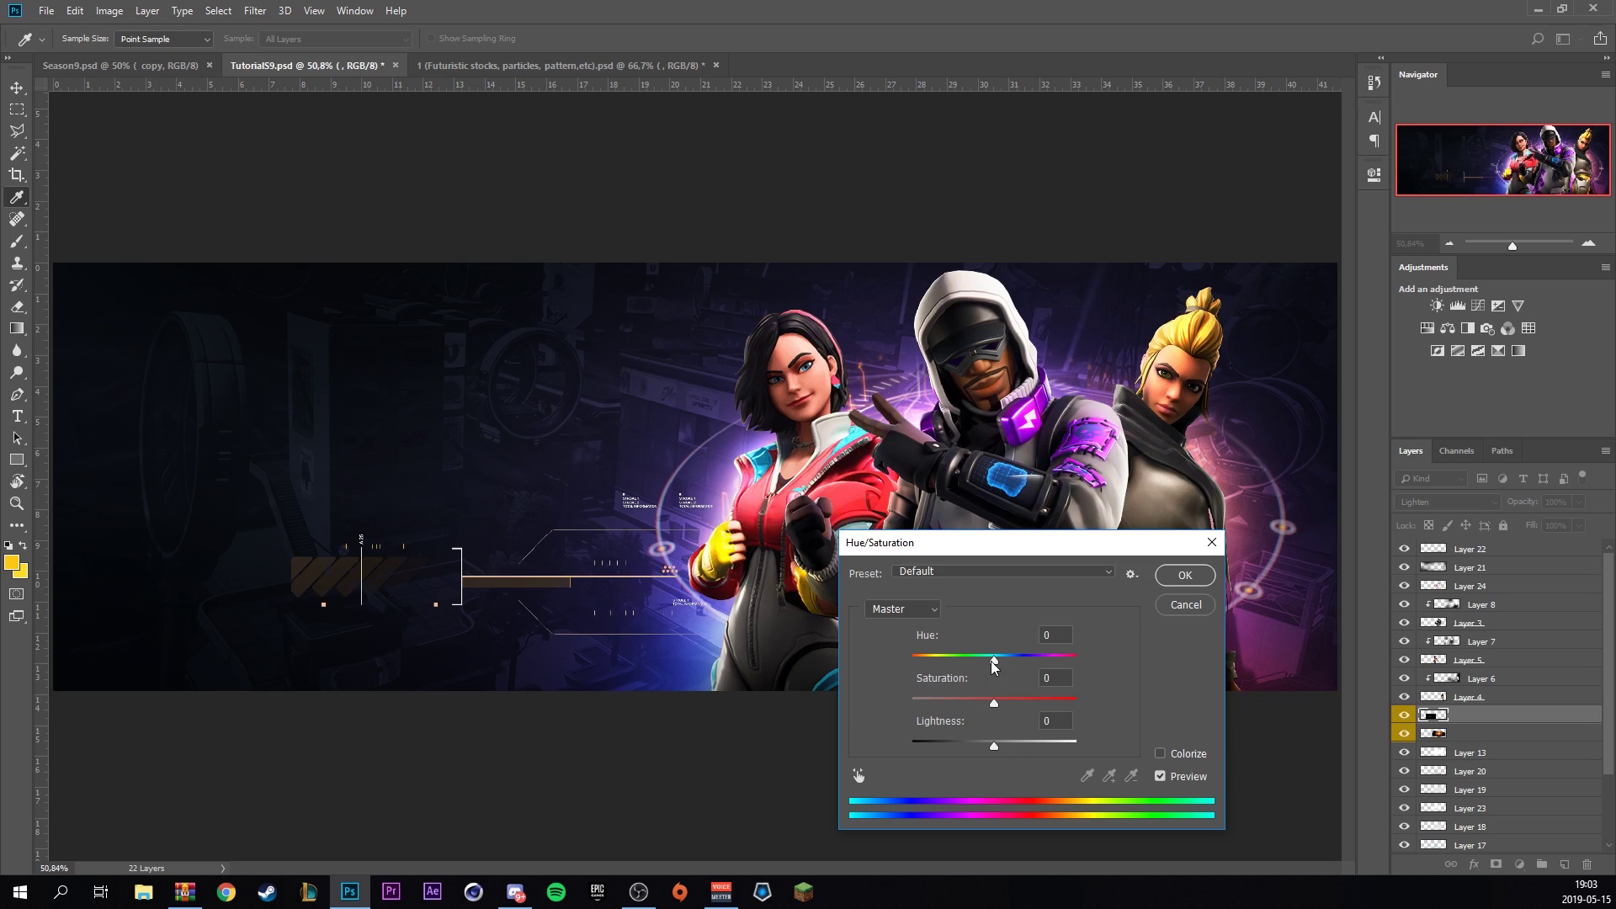
left_click_drag(993, 658, 937, 658)
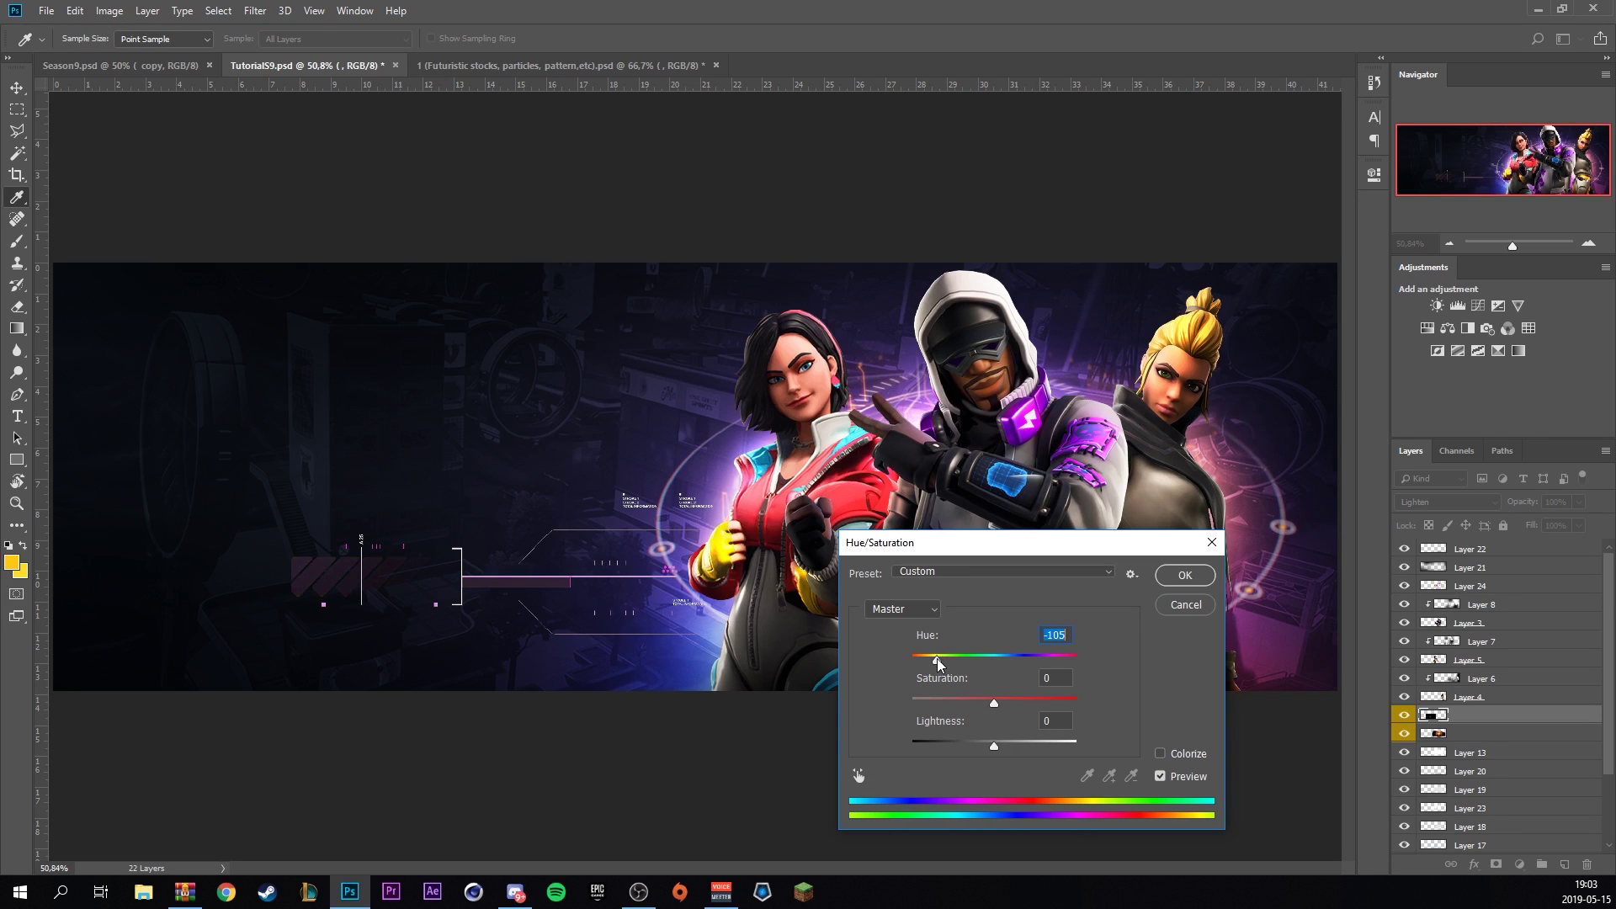
key("Return")
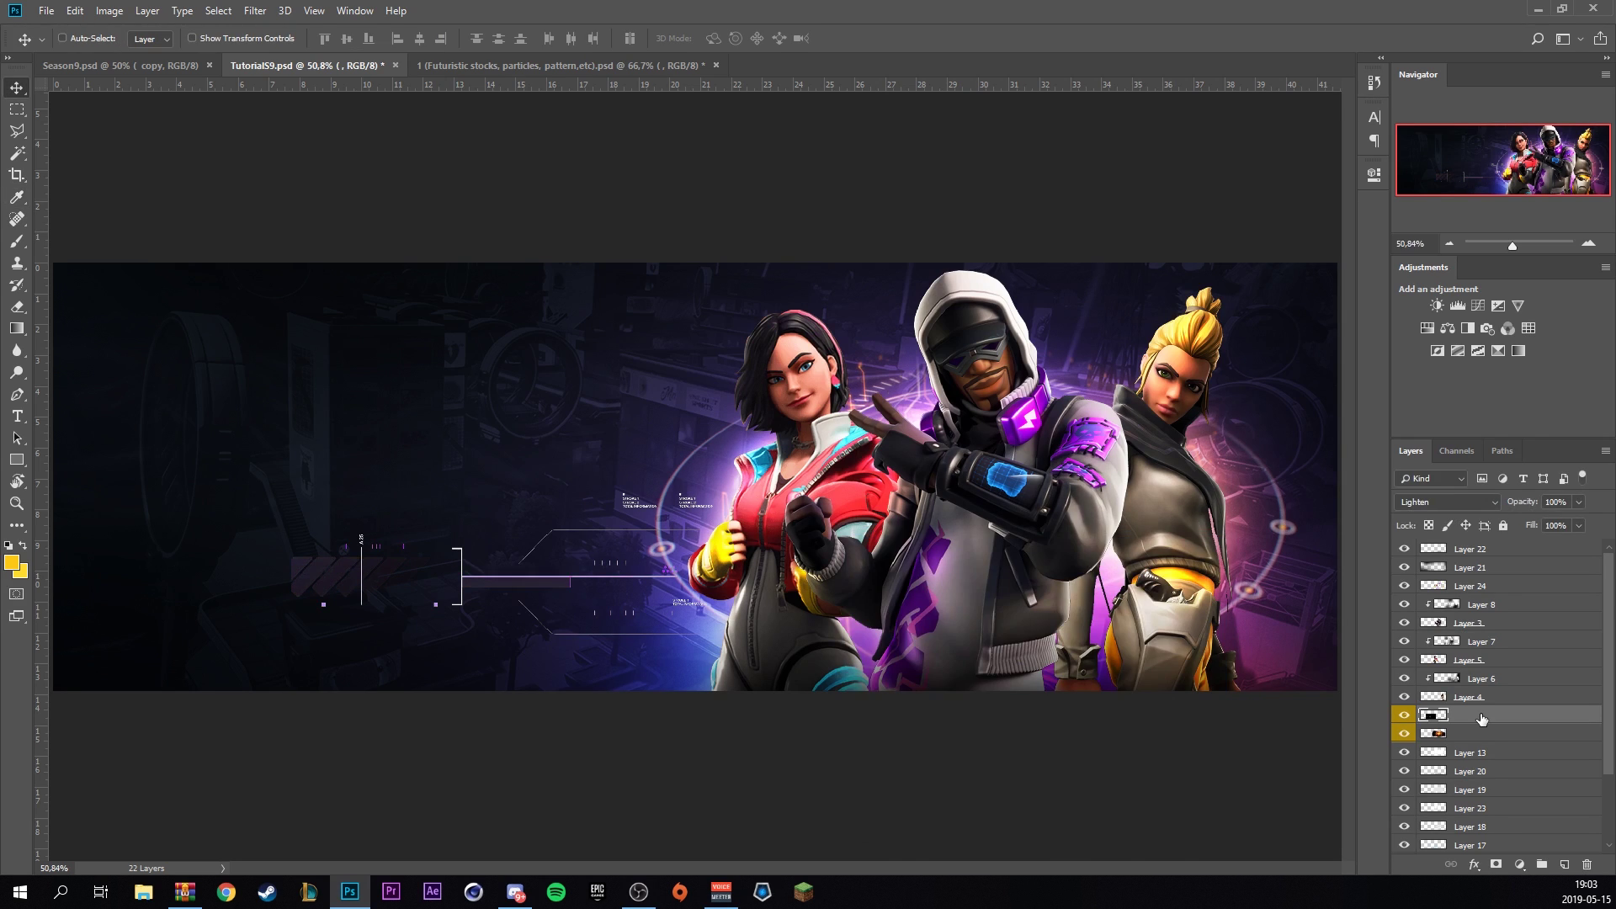
left_click_drag(1479, 703, 1479, 601)
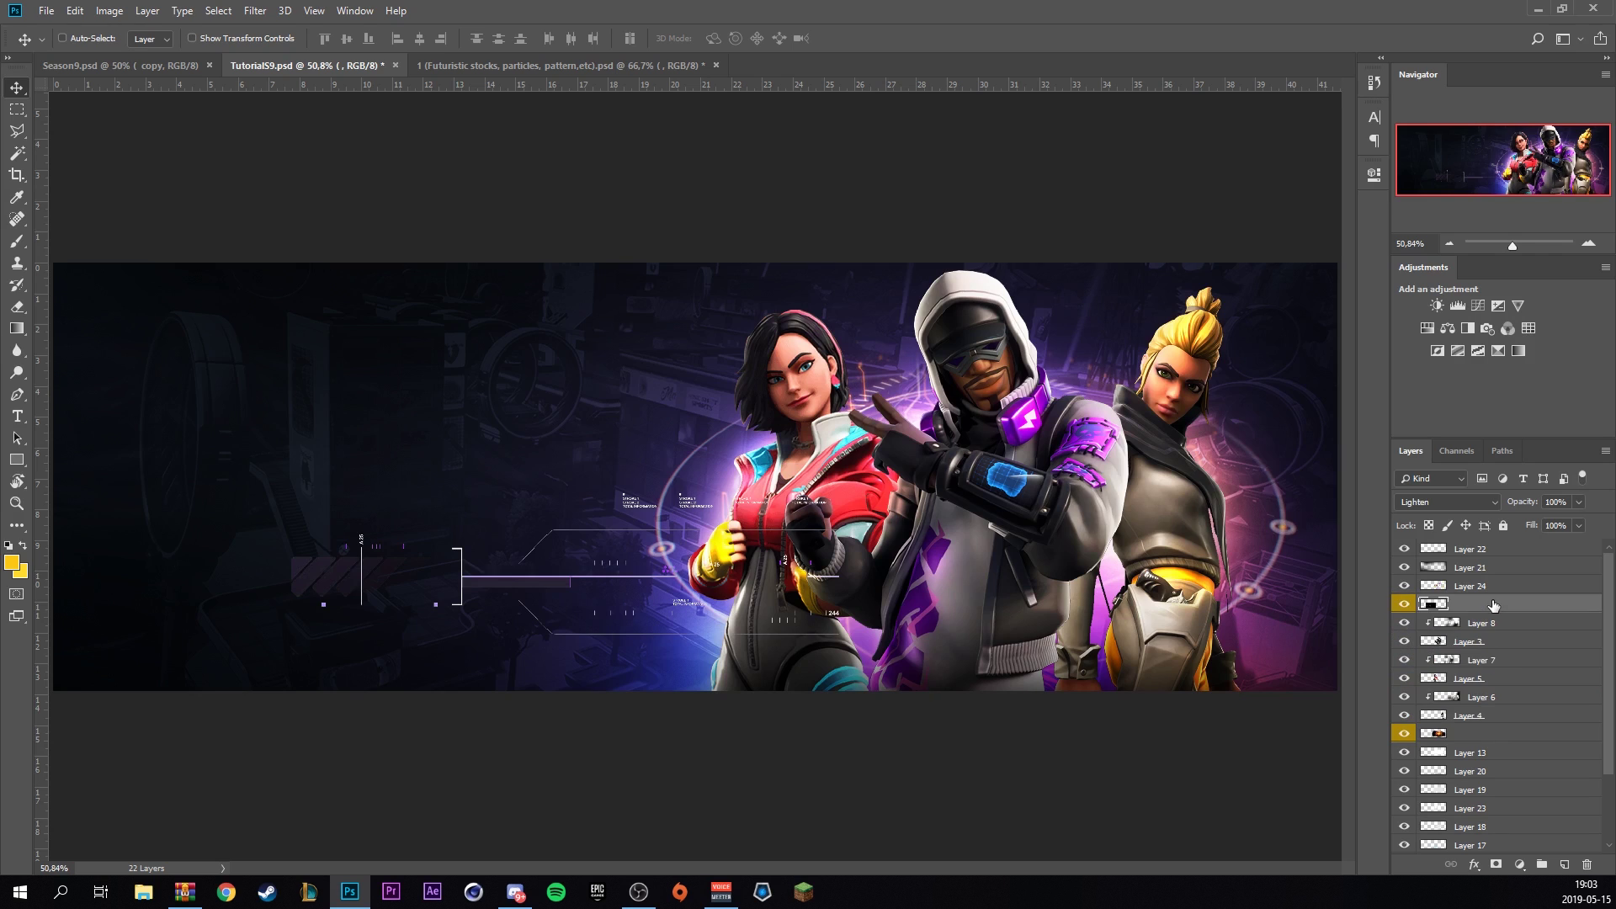
left_click_drag(599, 660, 1094, 702)
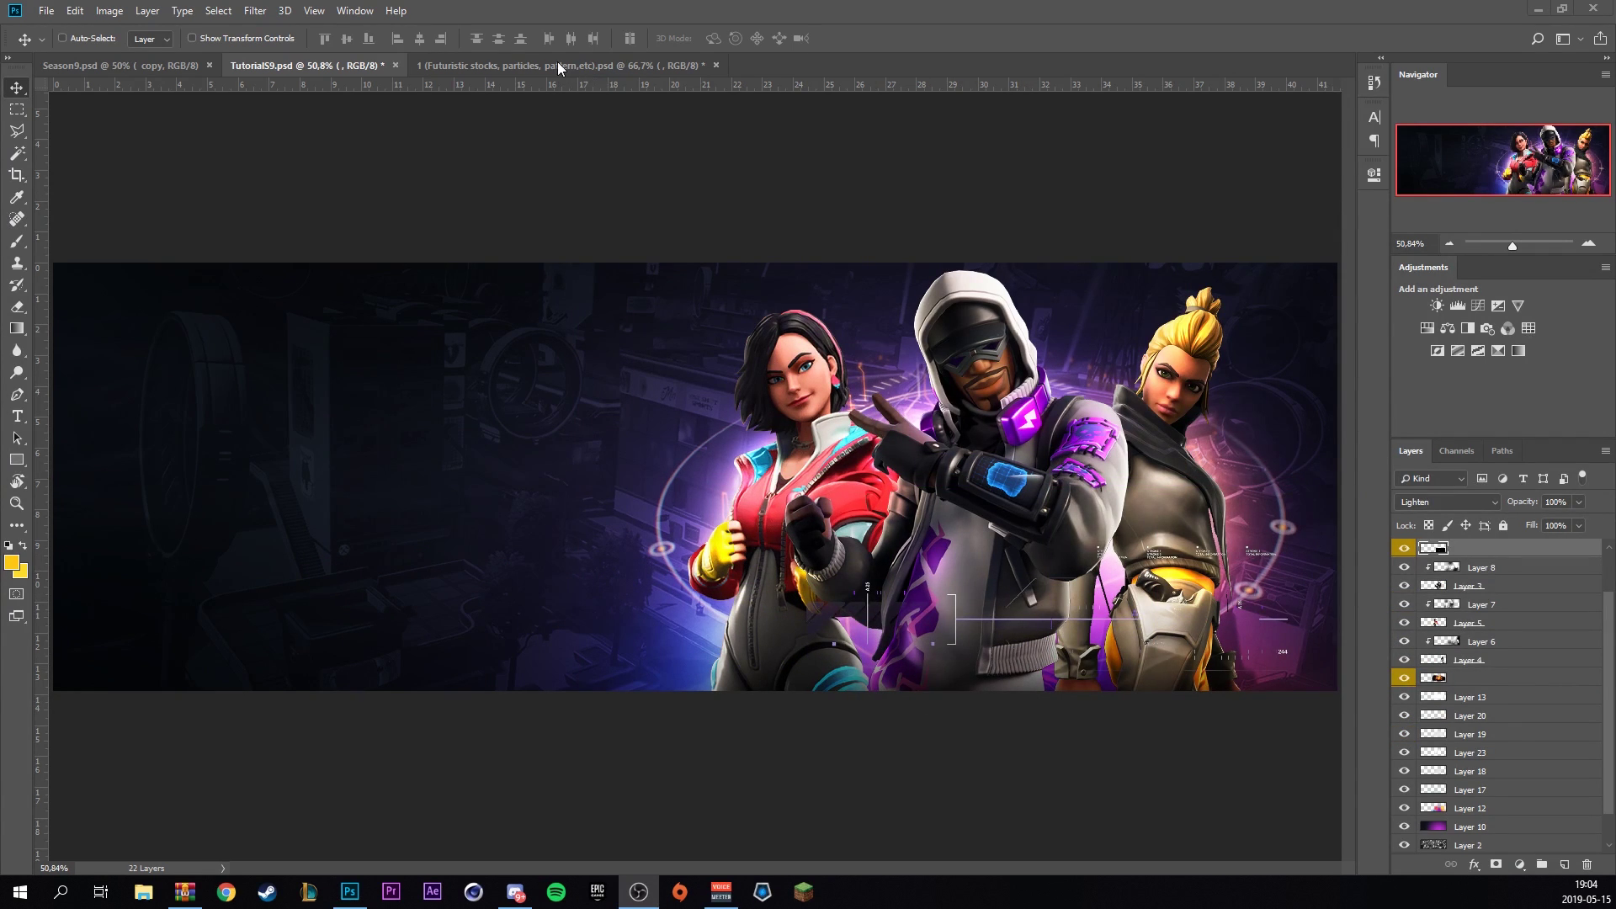
Bring the purple swirl arc from the graphics pack into the banner and rotate it about 123 degrees.
left_click(569, 67)
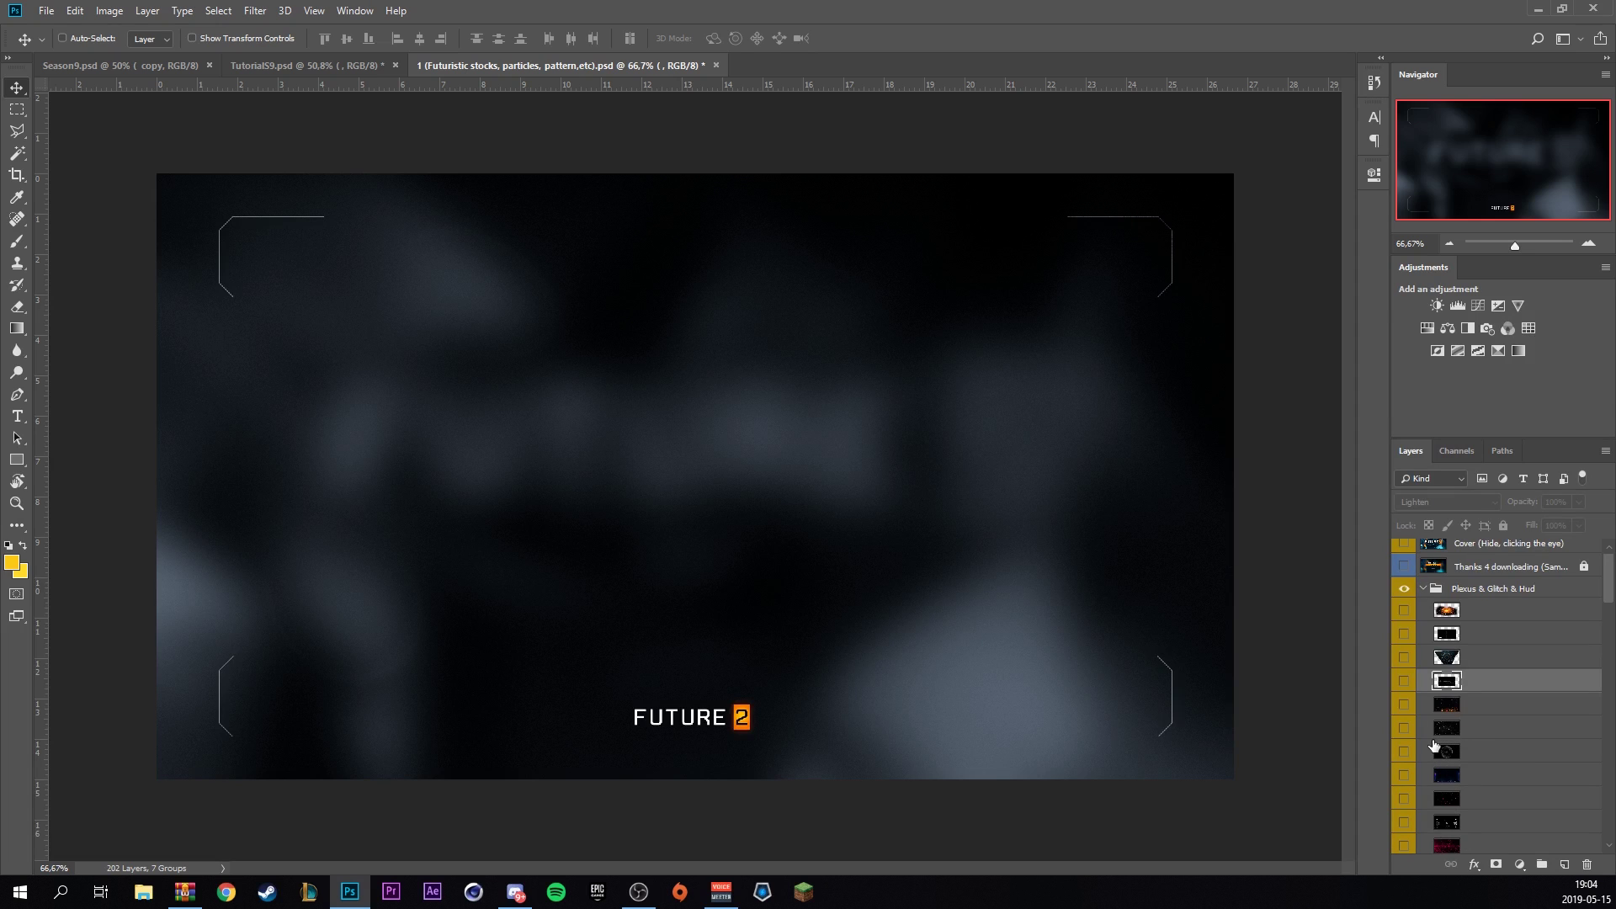
scroll(1469, 807, "down", 3)
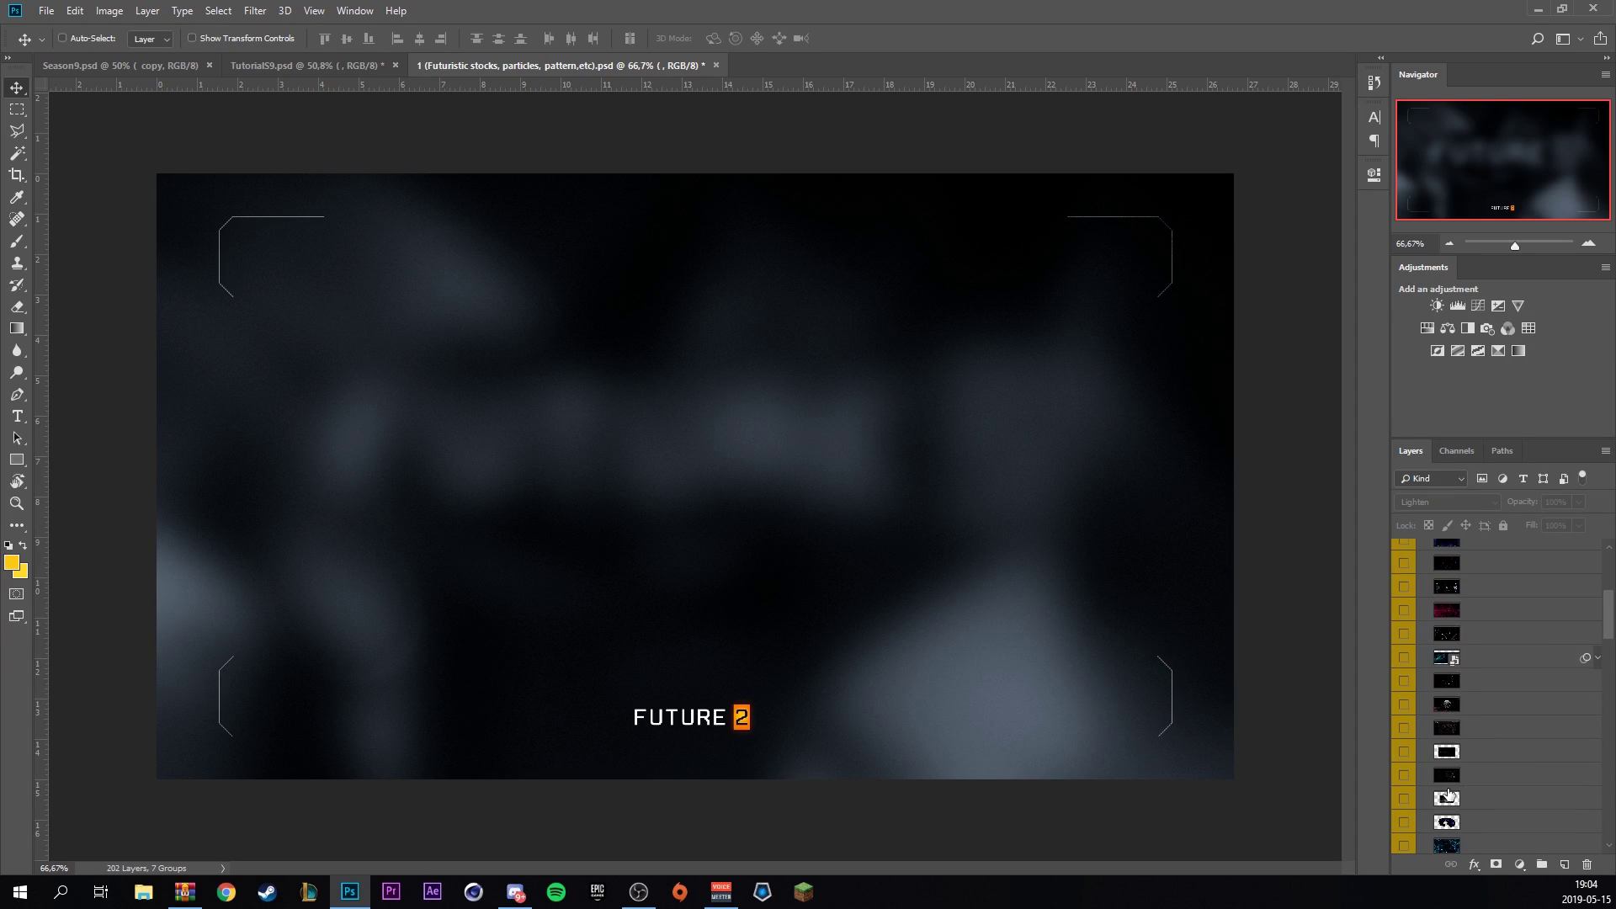
scroll(1448, 796, "down", 3)
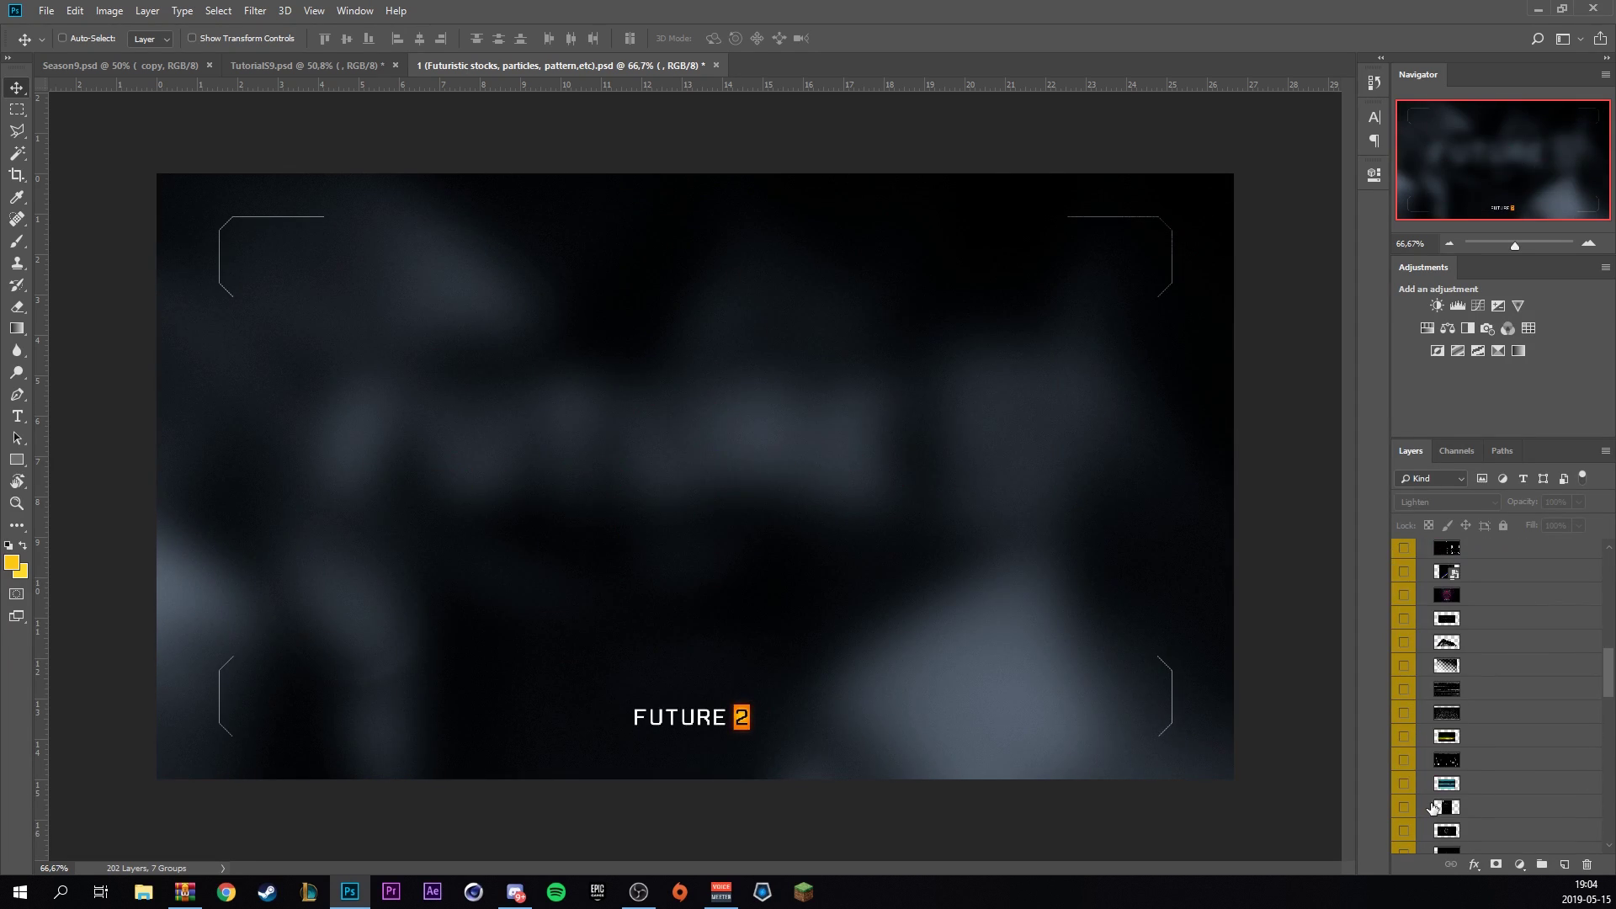
double_click(1448, 618)
key("Escape")
scroll(1408, 591, "up", 1)
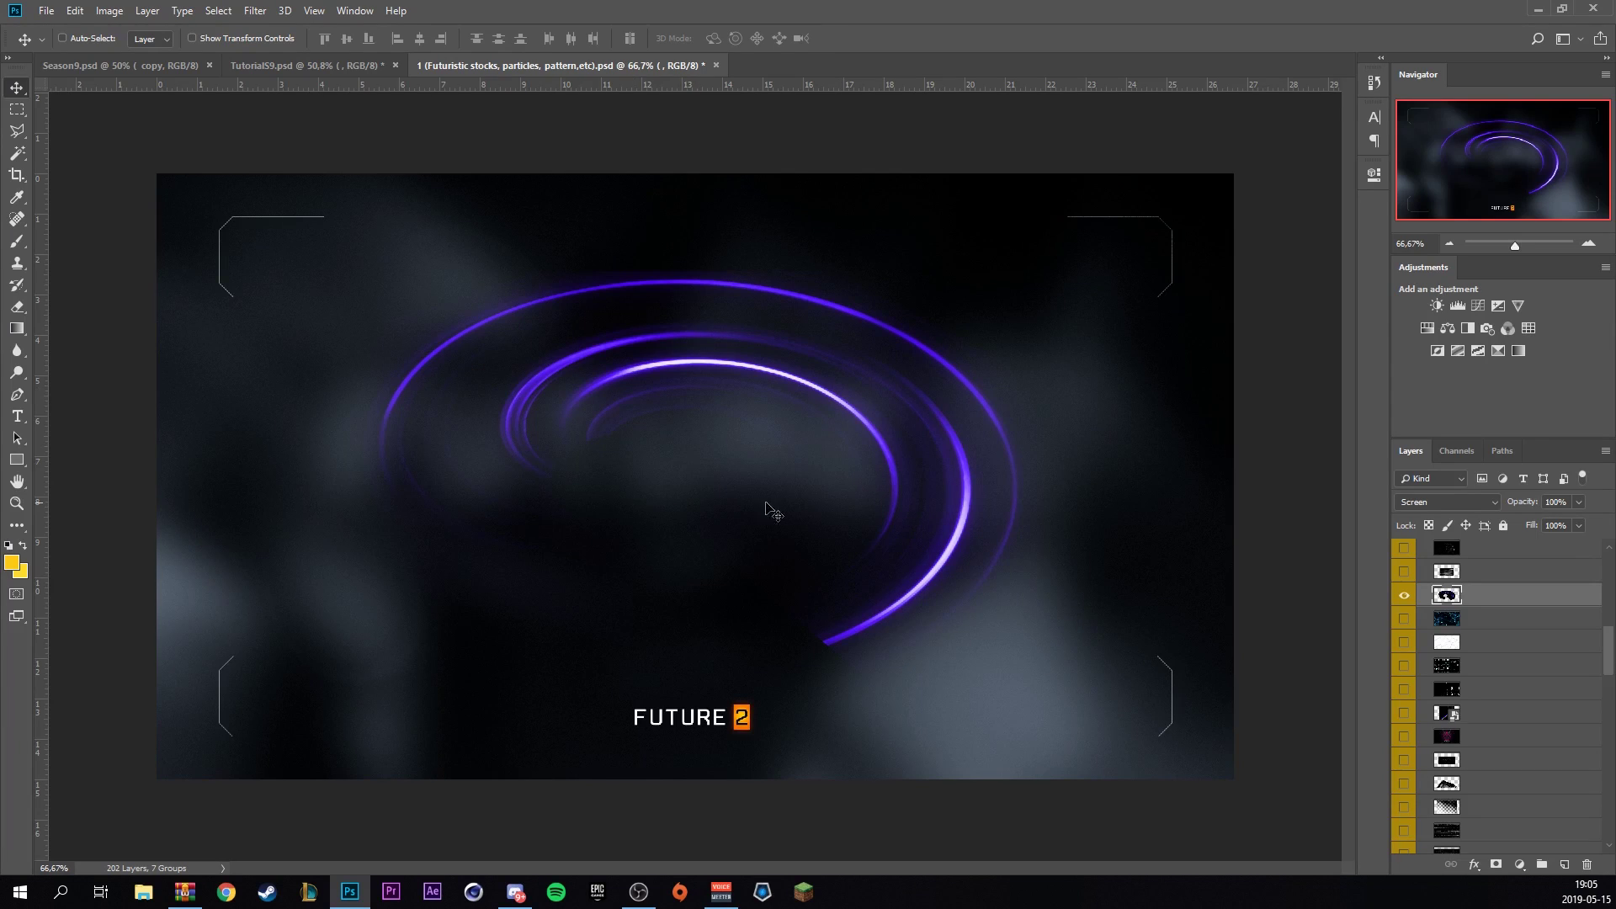
left_click_drag(769, 509, 854, 479)
key("ctrl+t")
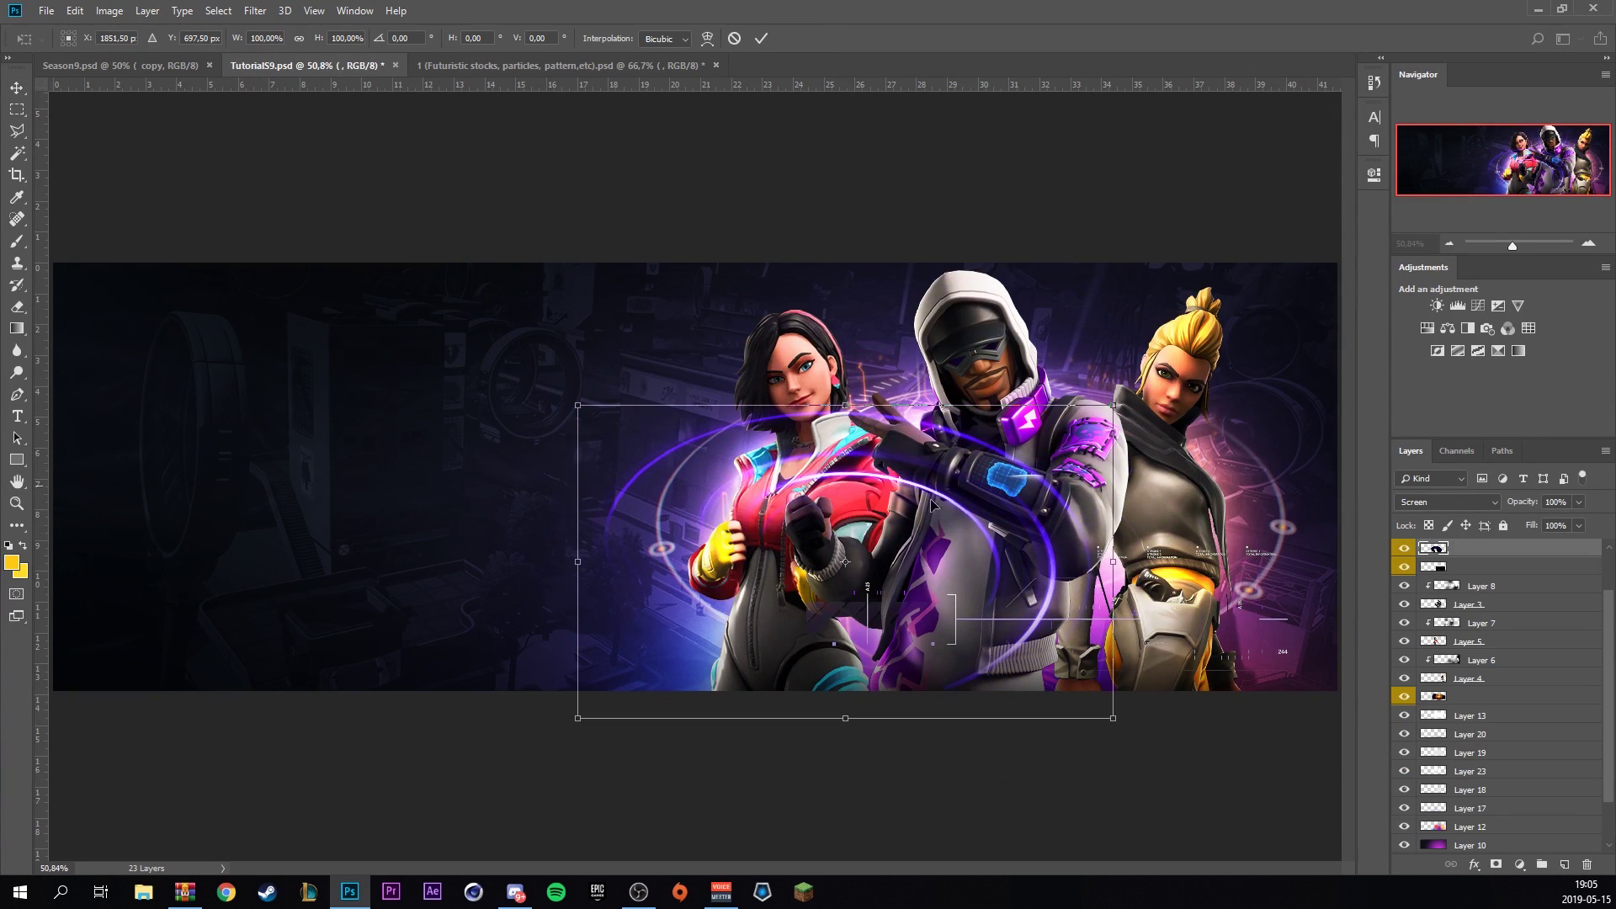
left_click_drag(907, 366, 1027, 655)
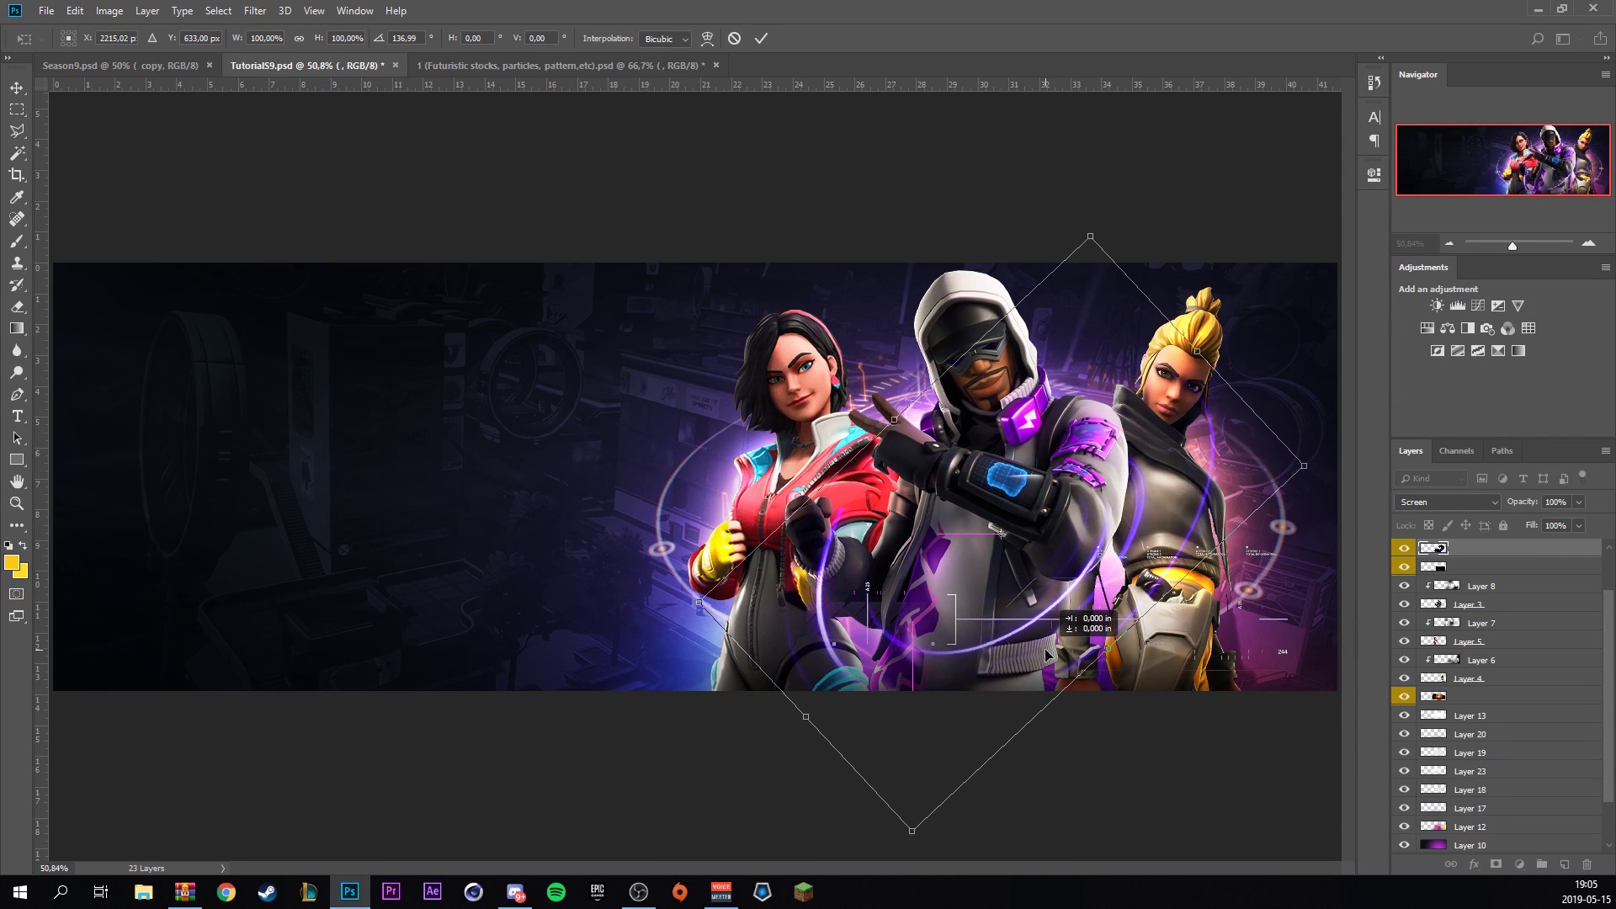
Copy the HUD circle from the futuristic stocks file behind the characters, nudged left and slightly down.
key("ctrl+Tab")
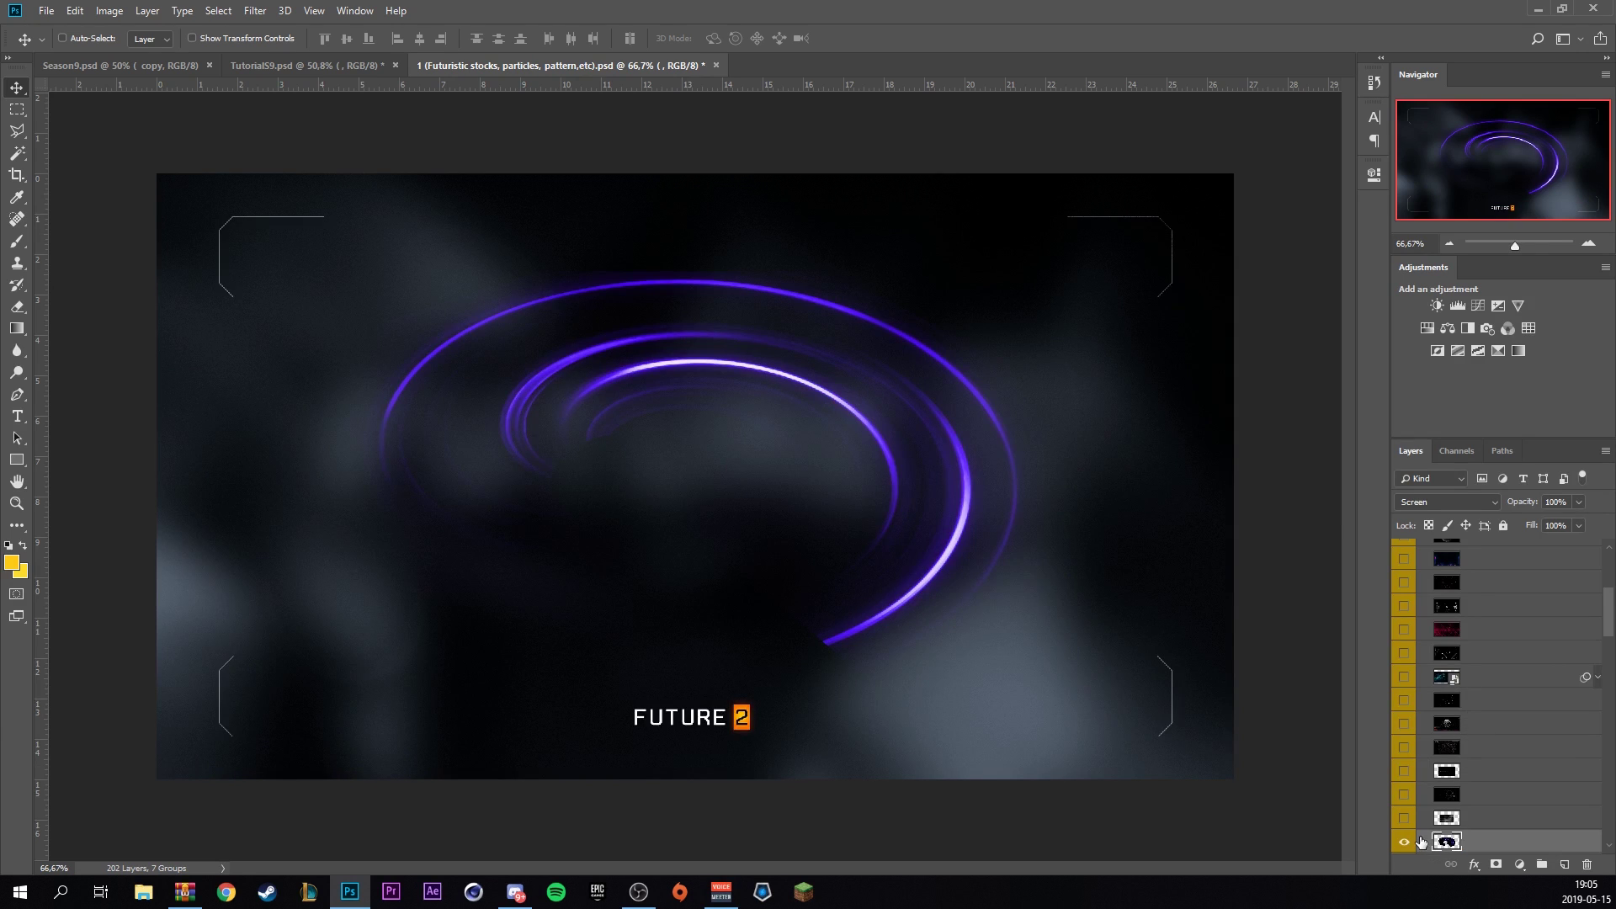
left_click(1482, 795)
left_click(1404, 795, "alt")
left_click_drag(881, 371, 850, 354)
left_click_drag(1472, 557, 1474, 705)
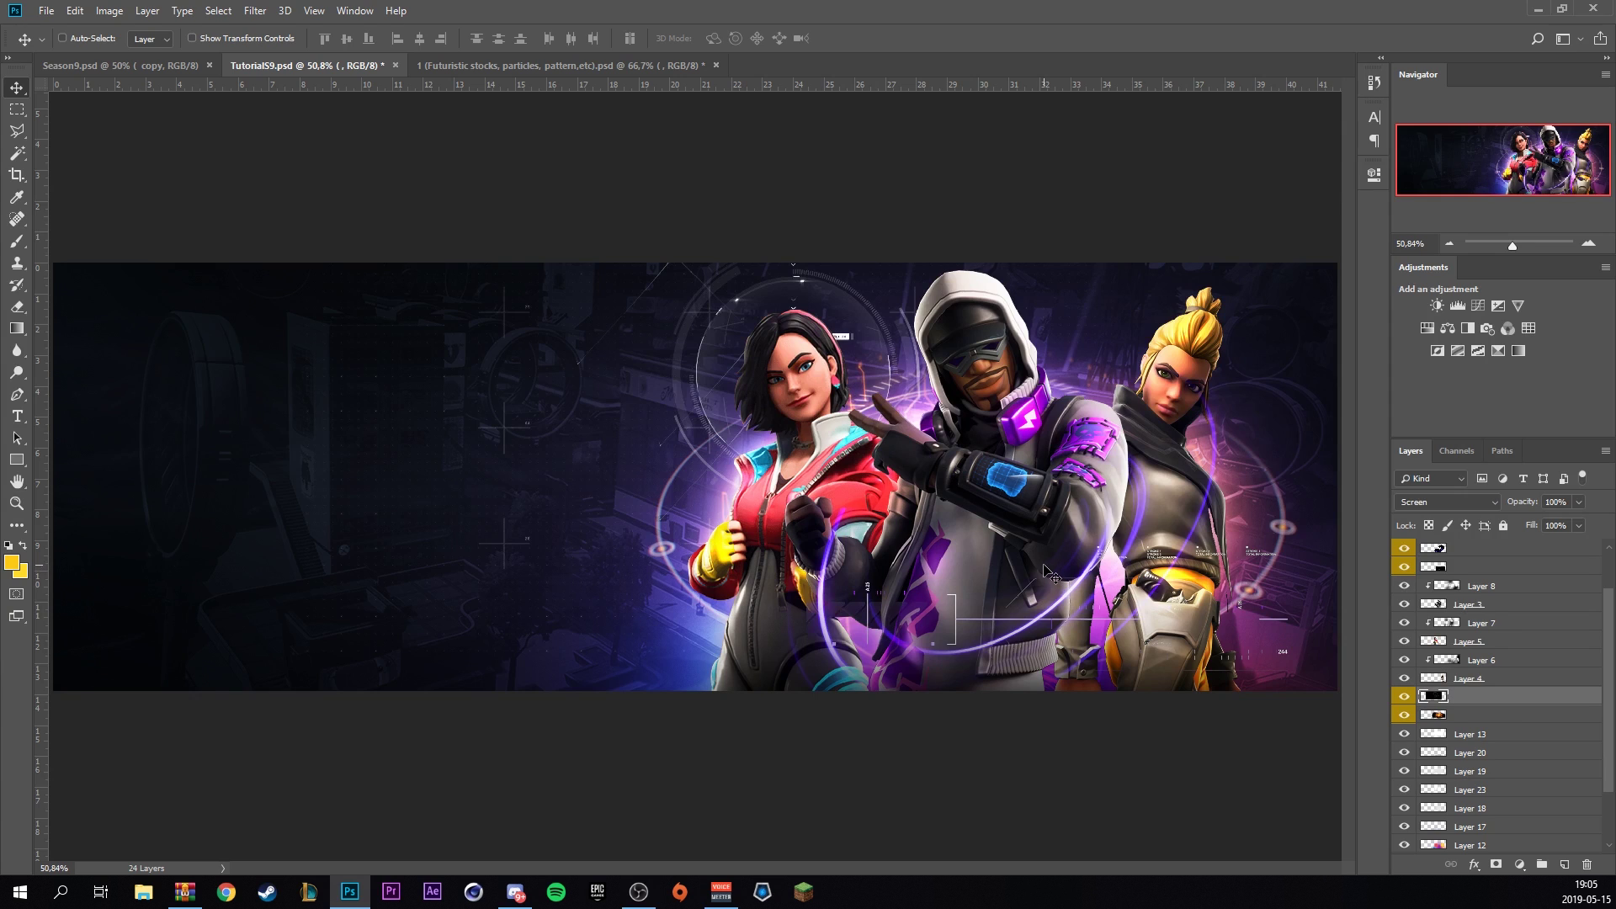
mouse_move(818, 356)
left_mouse_down()
mouse_move(796, 364)
mouse_move(817, 380)
left_mouse_up()
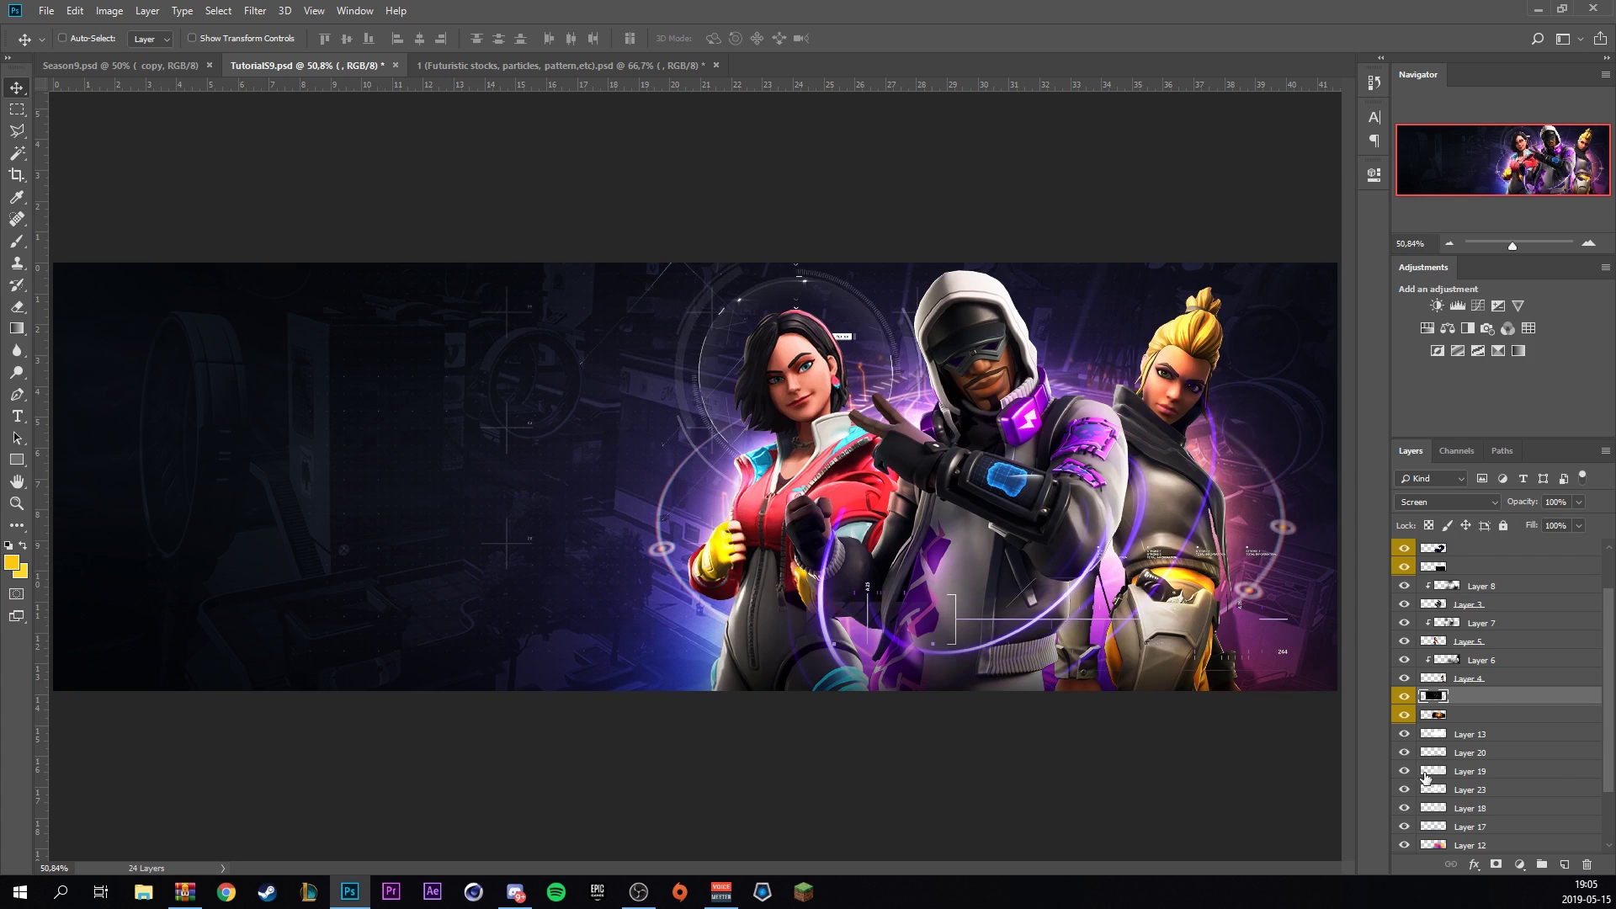
scroll(1528, 732, "up", 3)
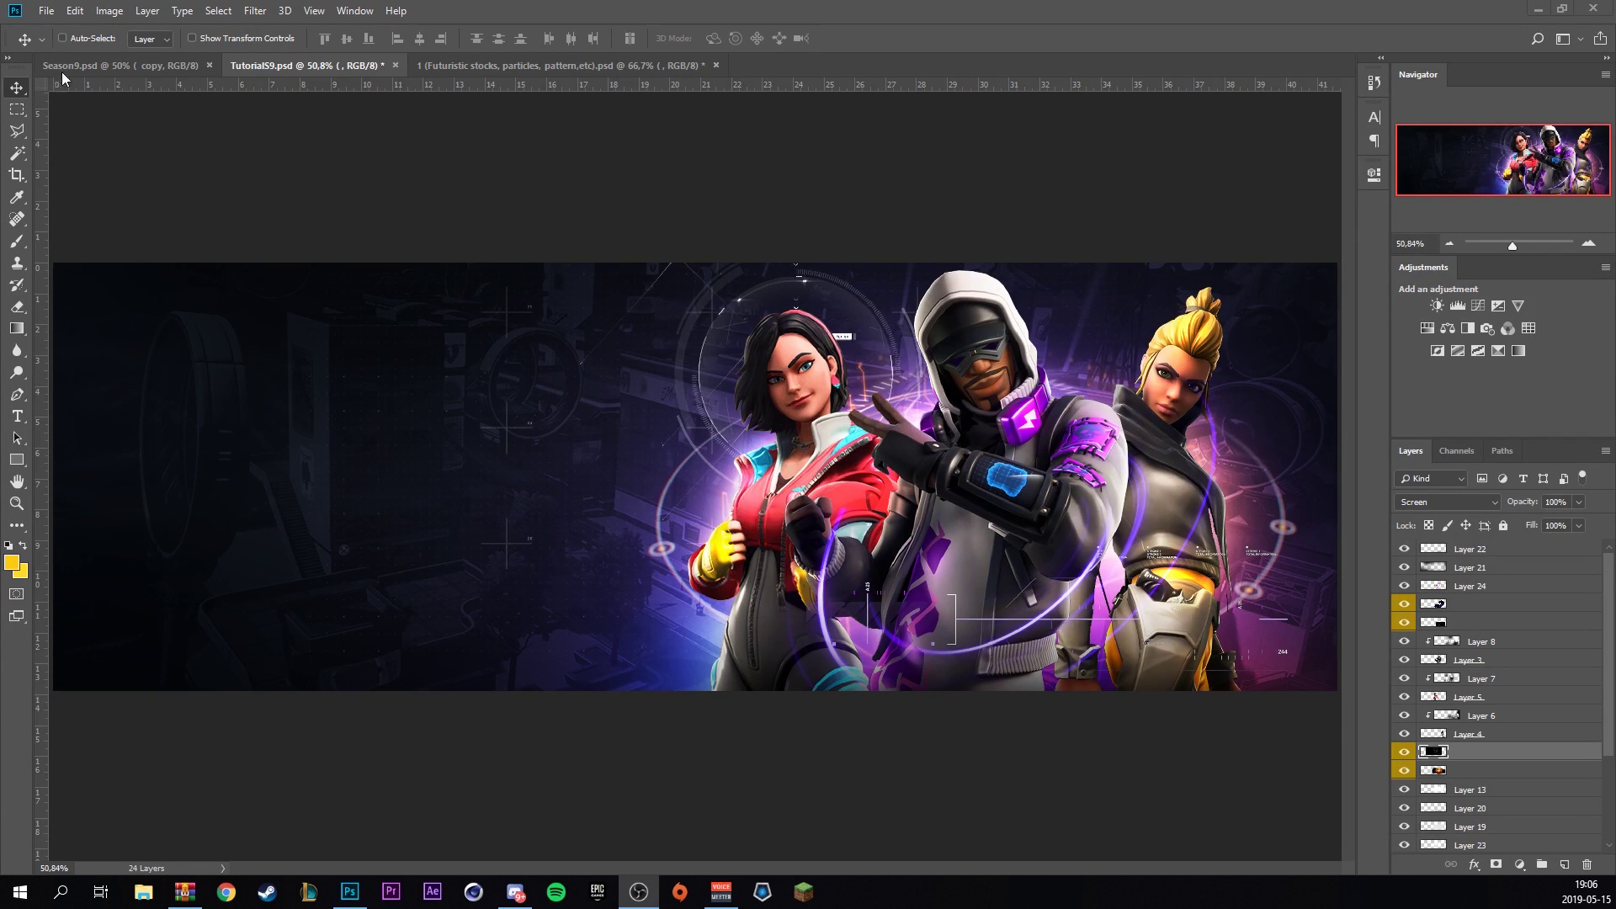
Open JELLYPACK.V1.psd from recent files and drag its CC grading group into the banner.
left_click(39, 7)
mouse_move(126, 110)
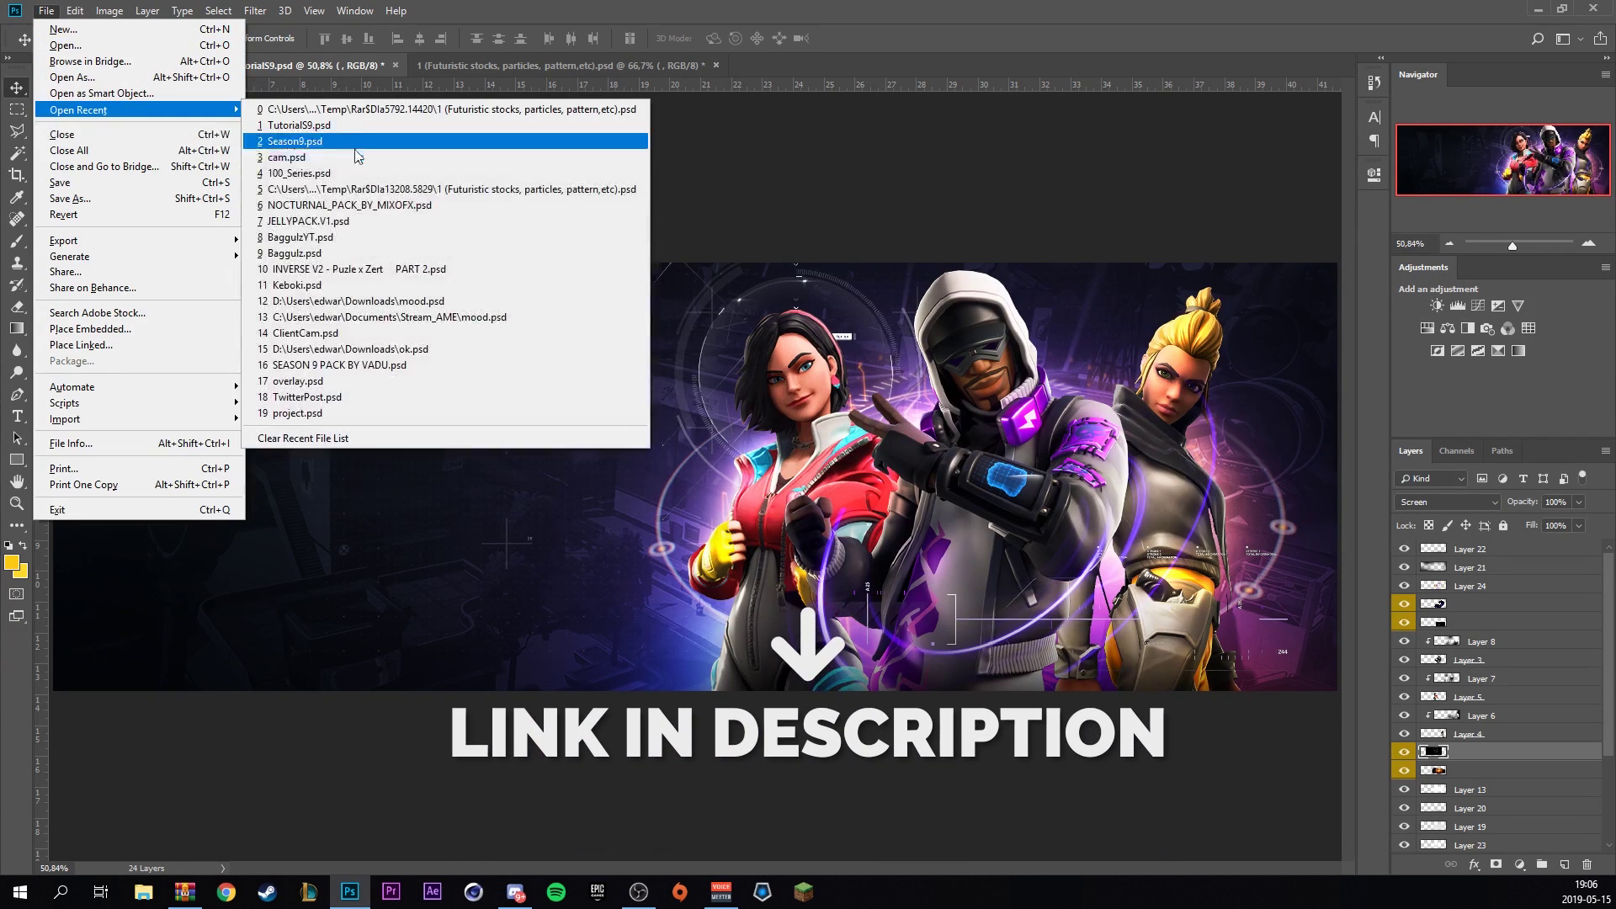
left_click(368, 223)
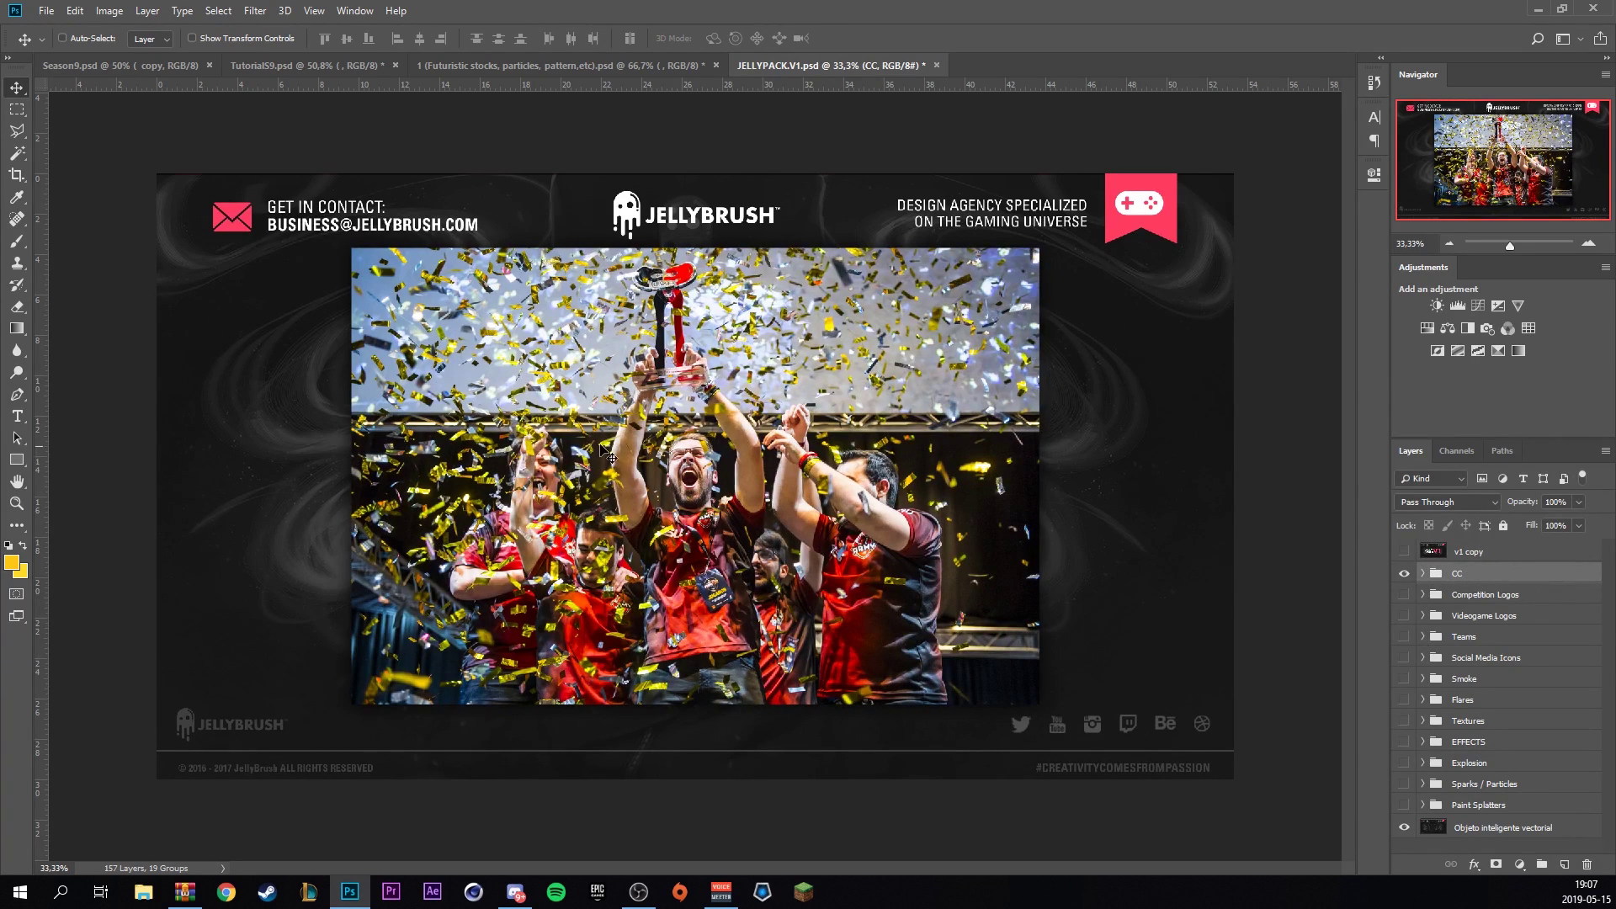
left_click_drag(693, 392, 324, 80)
left_click(308, 65)
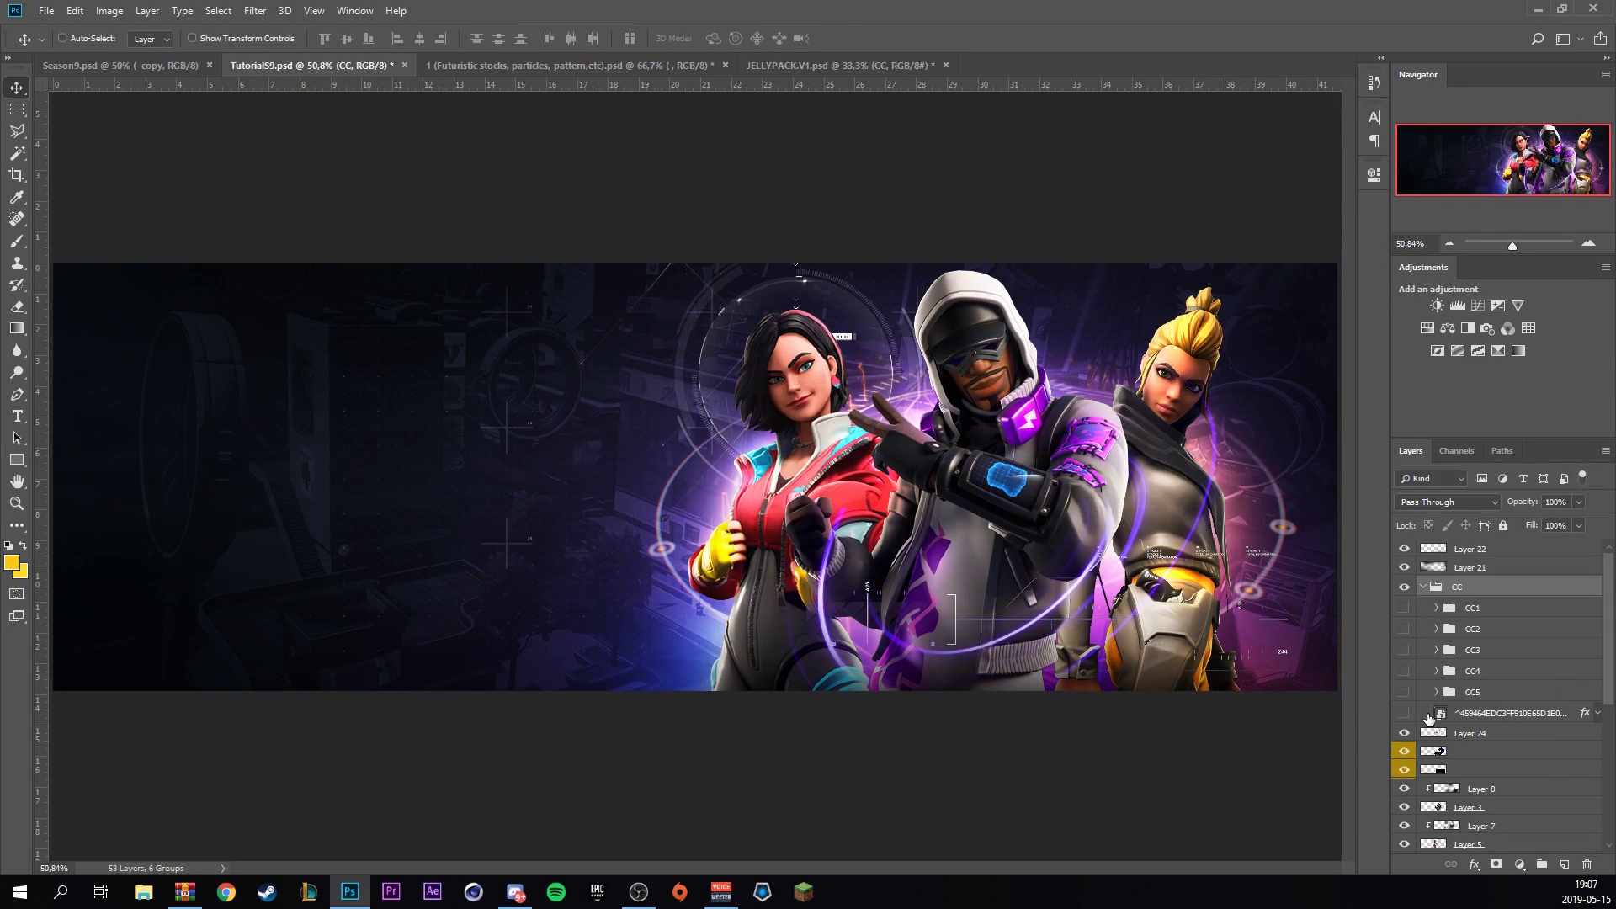
Enable CC2 and CC4, delete the unused grading groups, and set the opacity to 88%.
left_click(1404, 629)
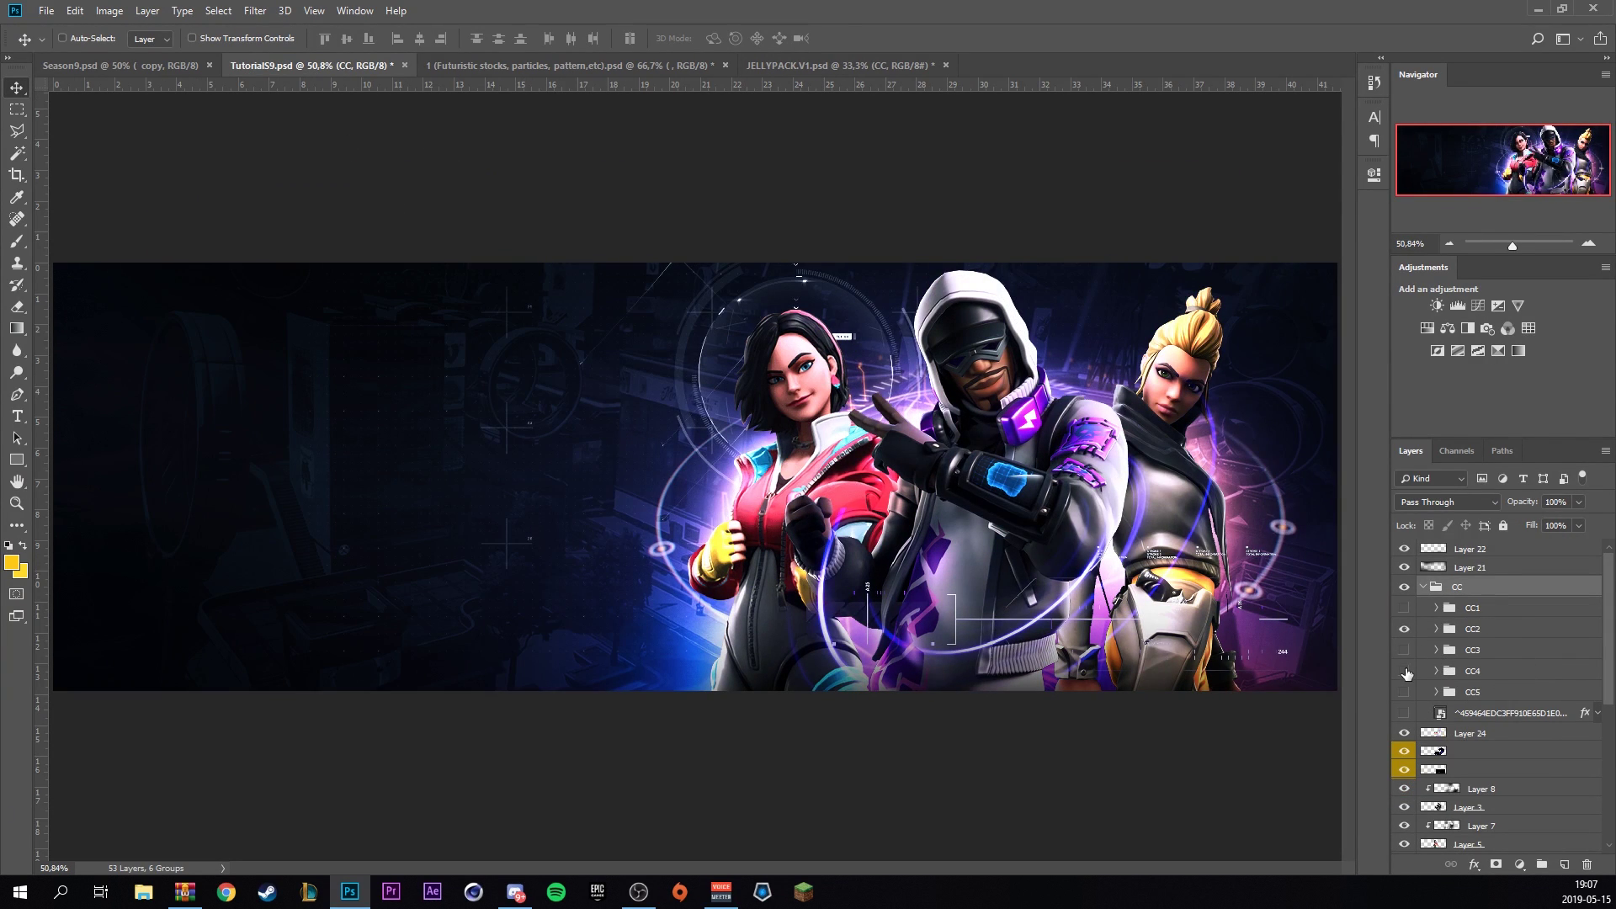
left_click(1404, 670)
left_click(1490, 692)
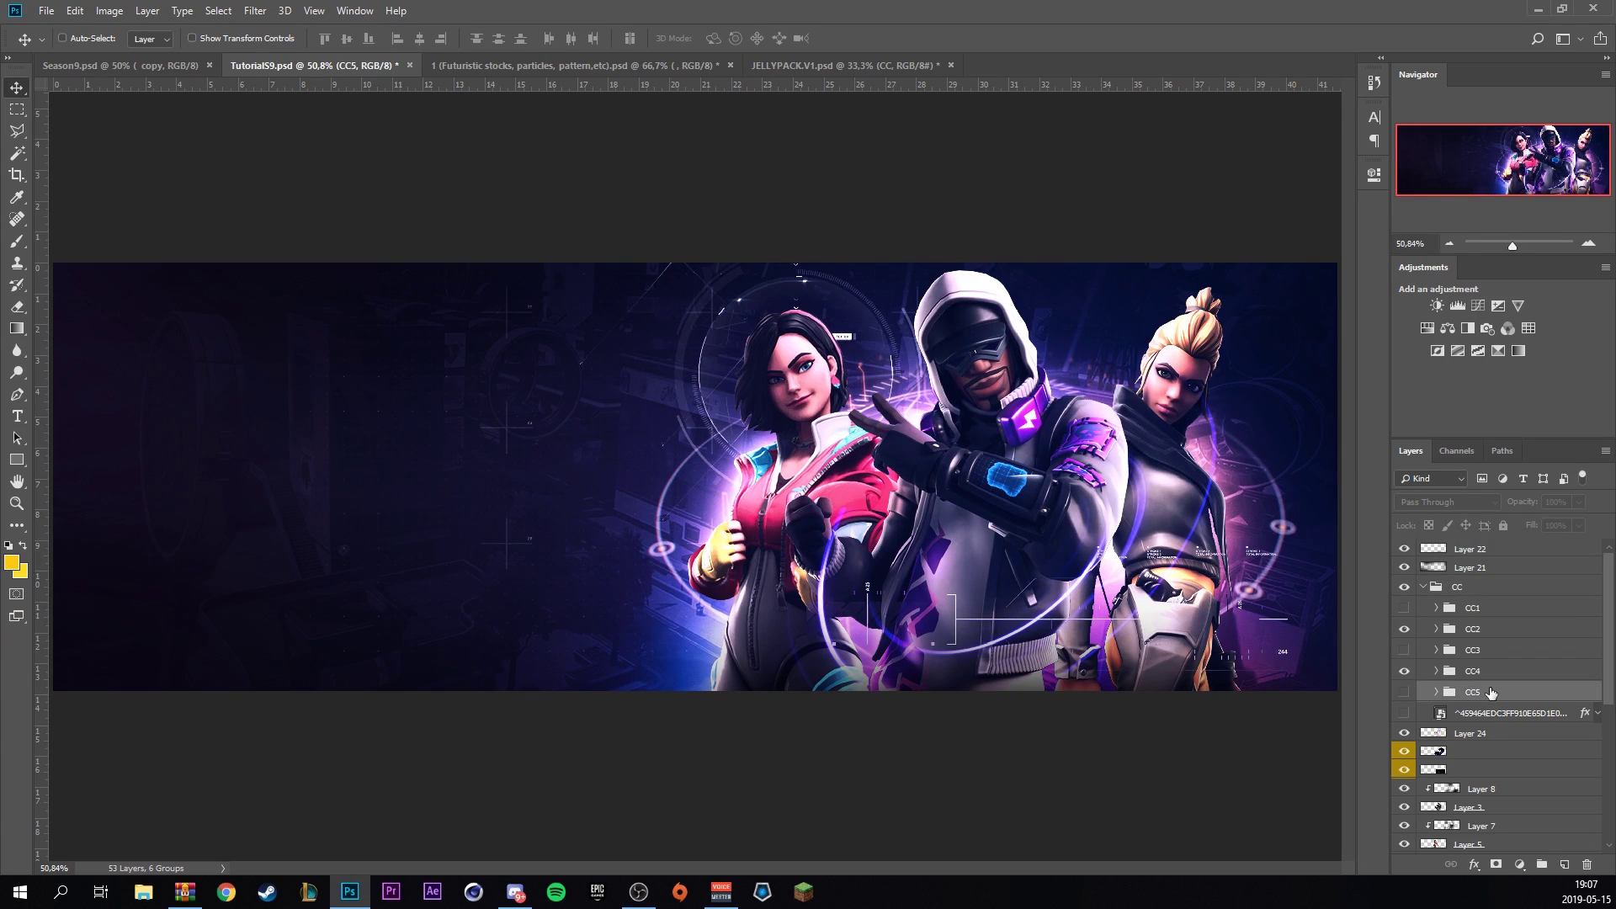
key("Delete")
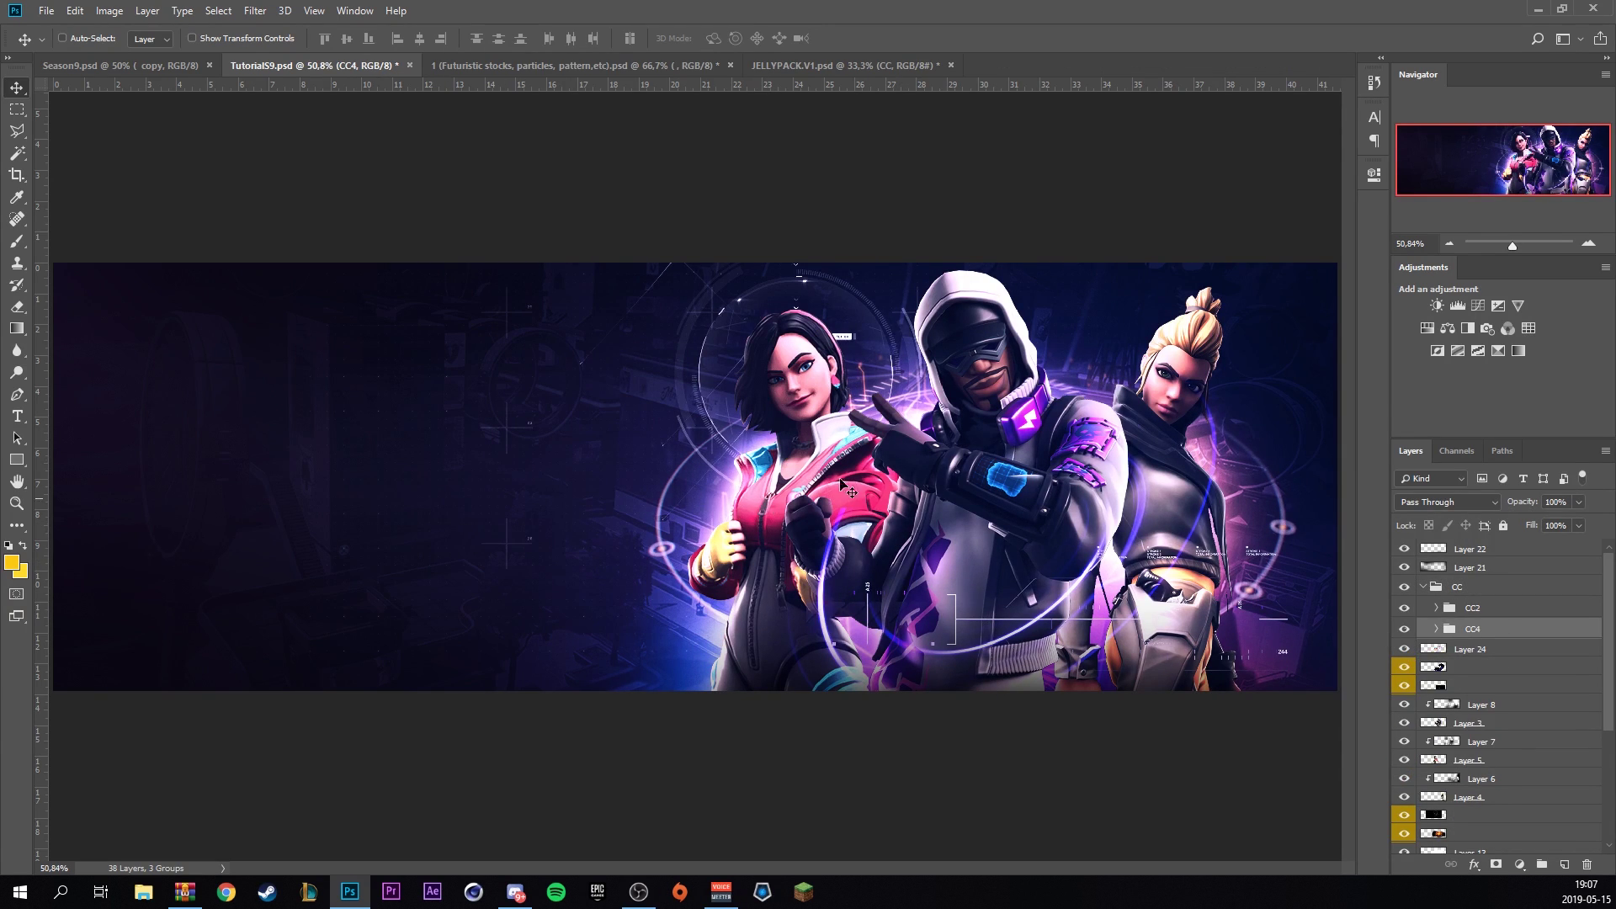
left_click(1580, 503)
left_click(1499, 608)
left_click(1580, 503)
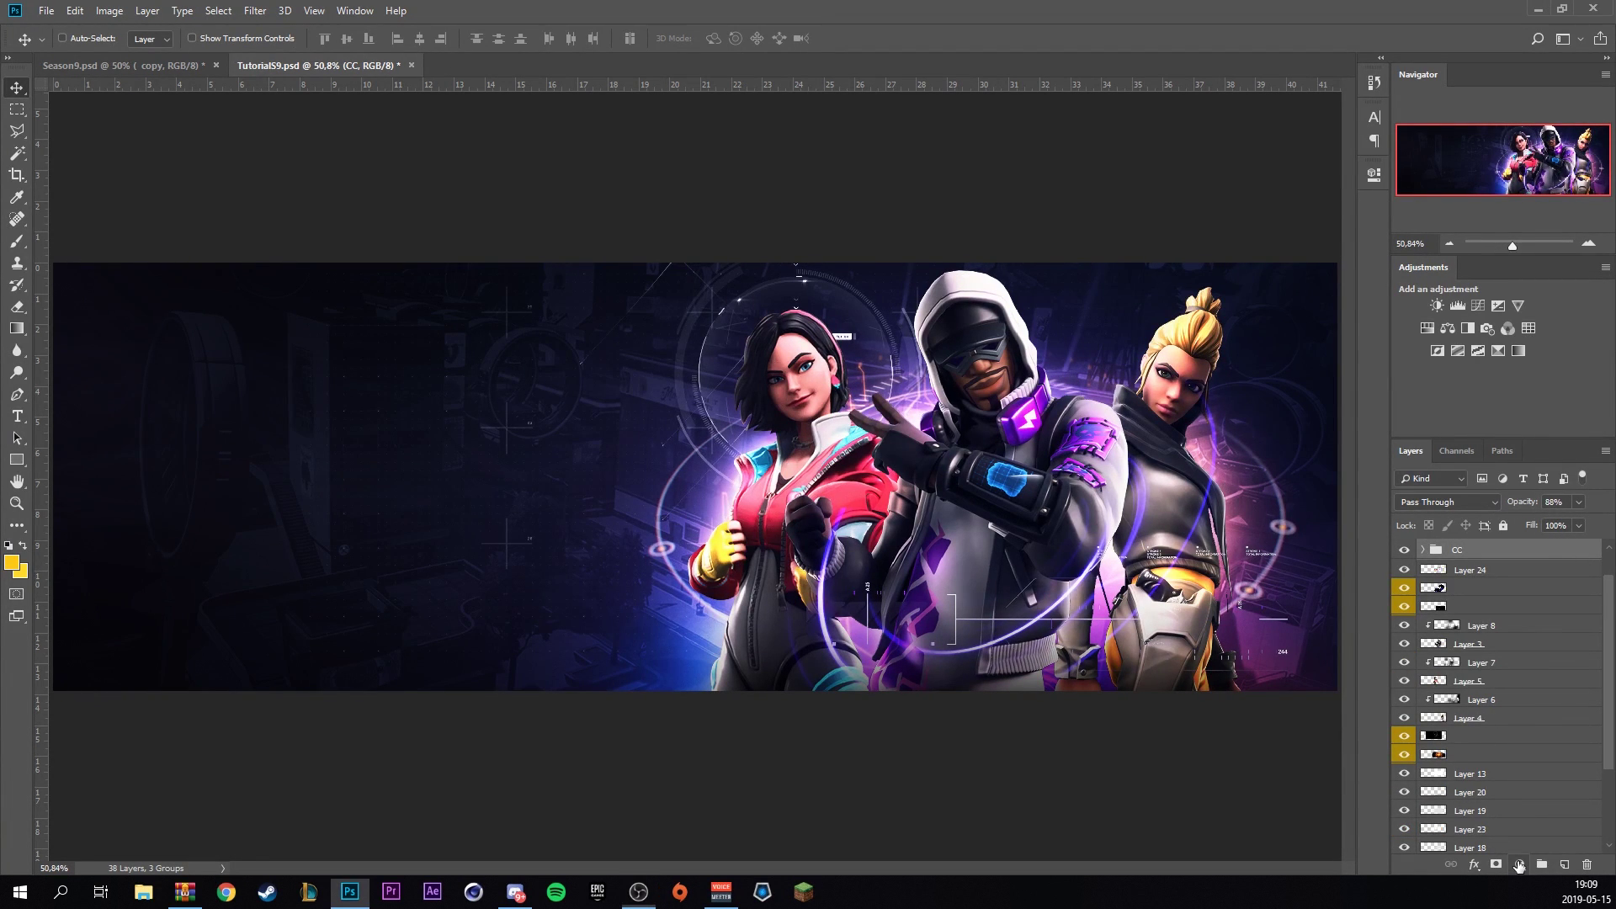
Add a Black & White adjustment with darker Reds and Blues, brighter Cyans, blended Multiply at 12% opacity.
left_click(1520, 864)
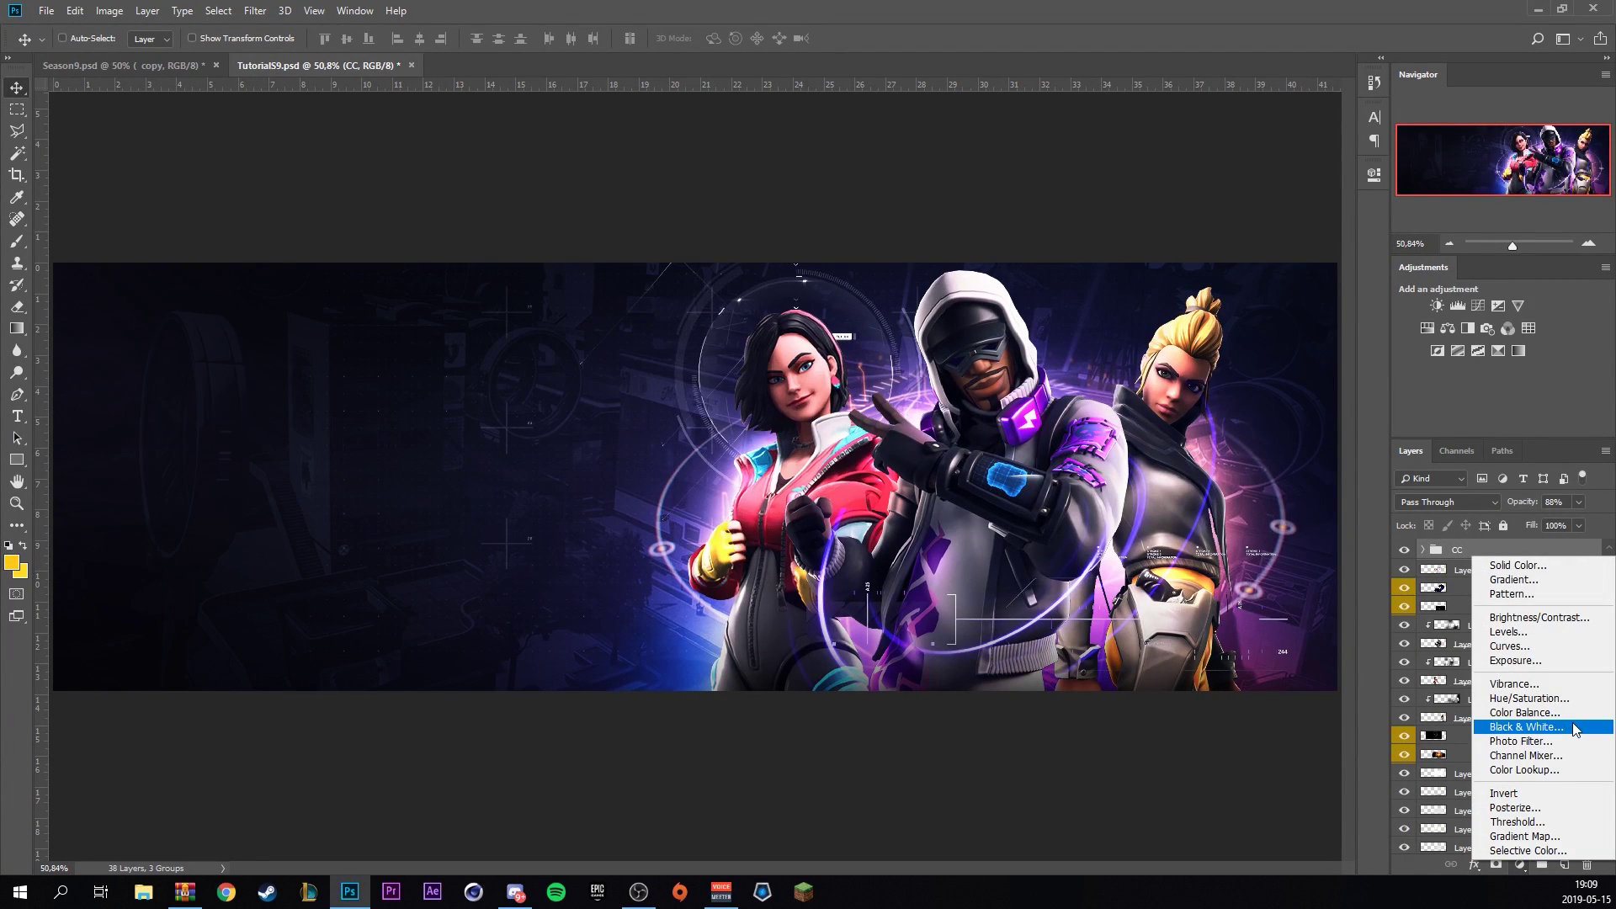
left_click(1524, 726)
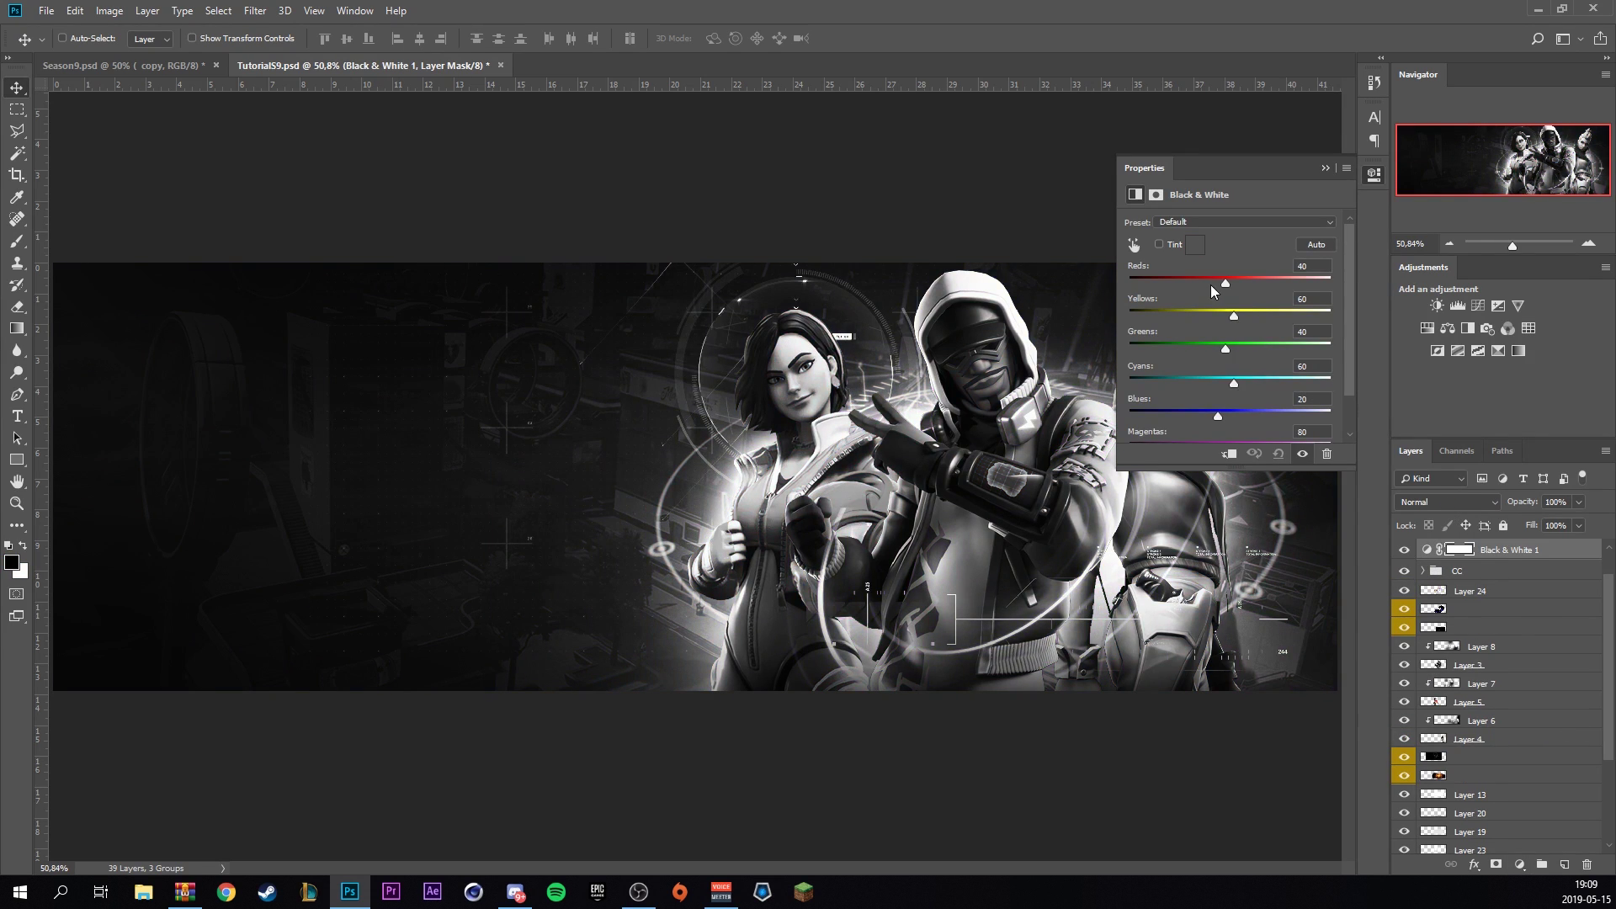
left_click_drag(1208, 285, 1187, 348)
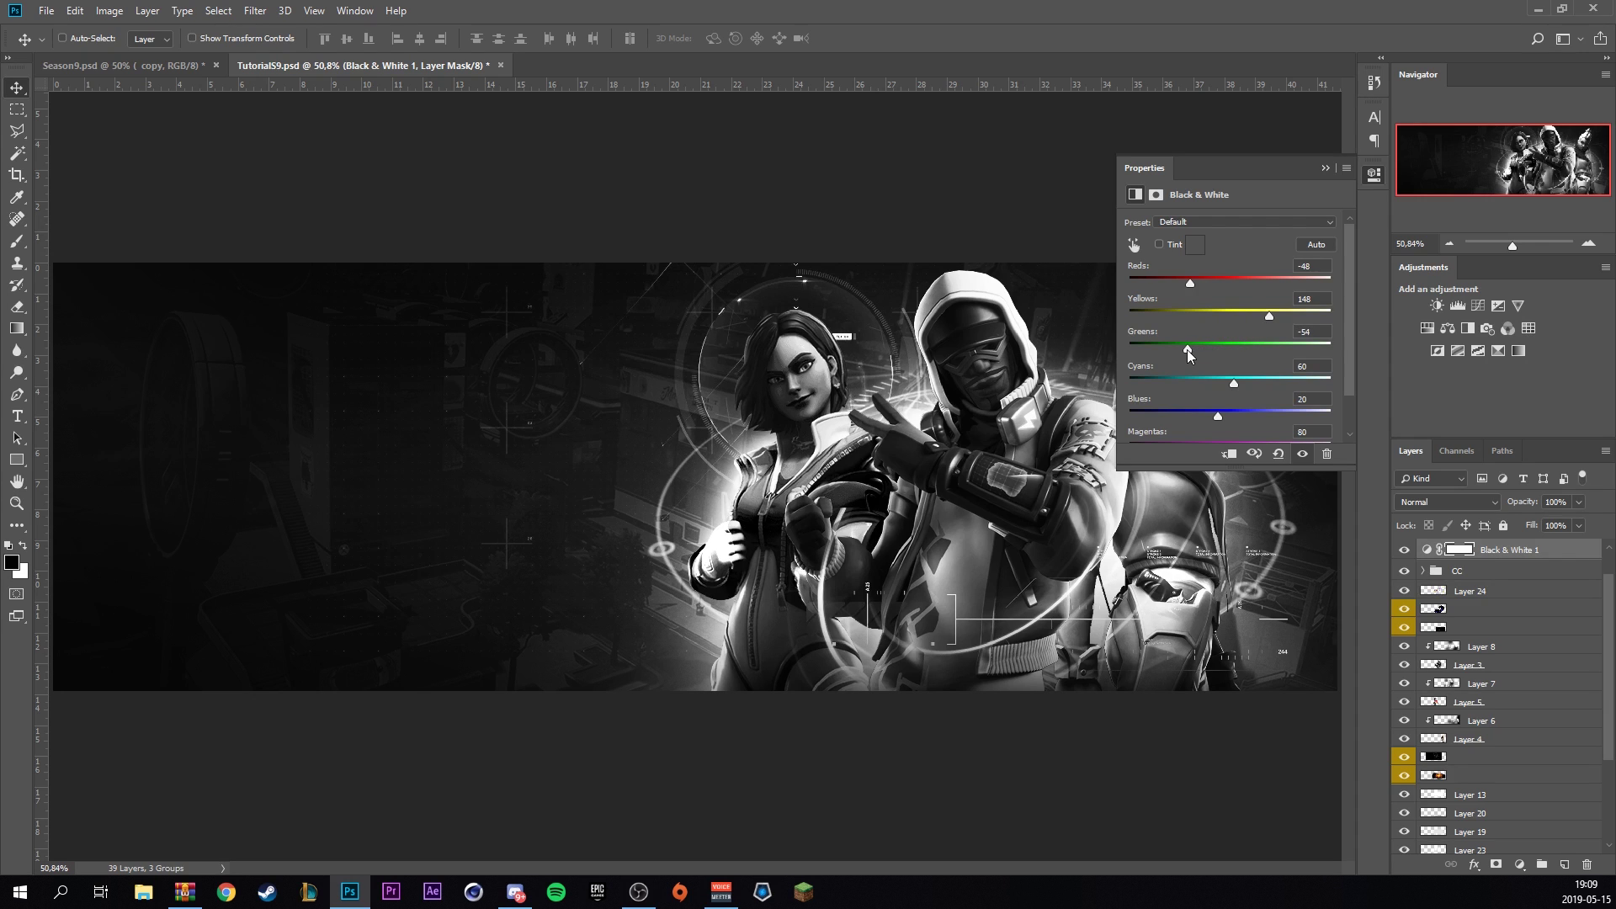
left_click(1255, 382)
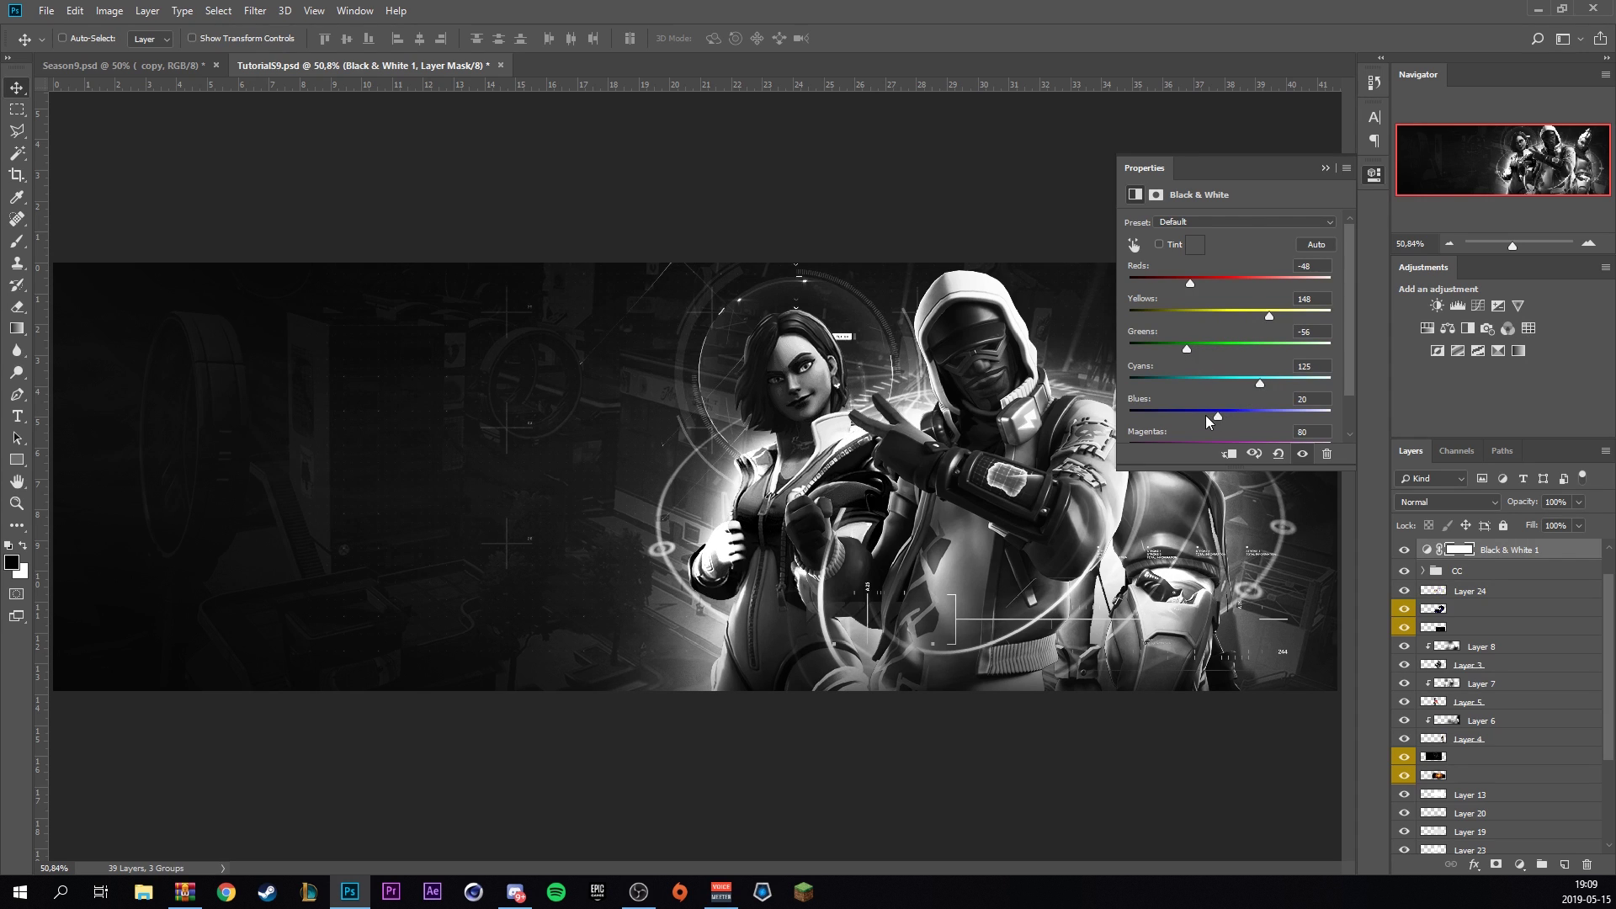
left_click_drag(1205, 416, 1202, 411)
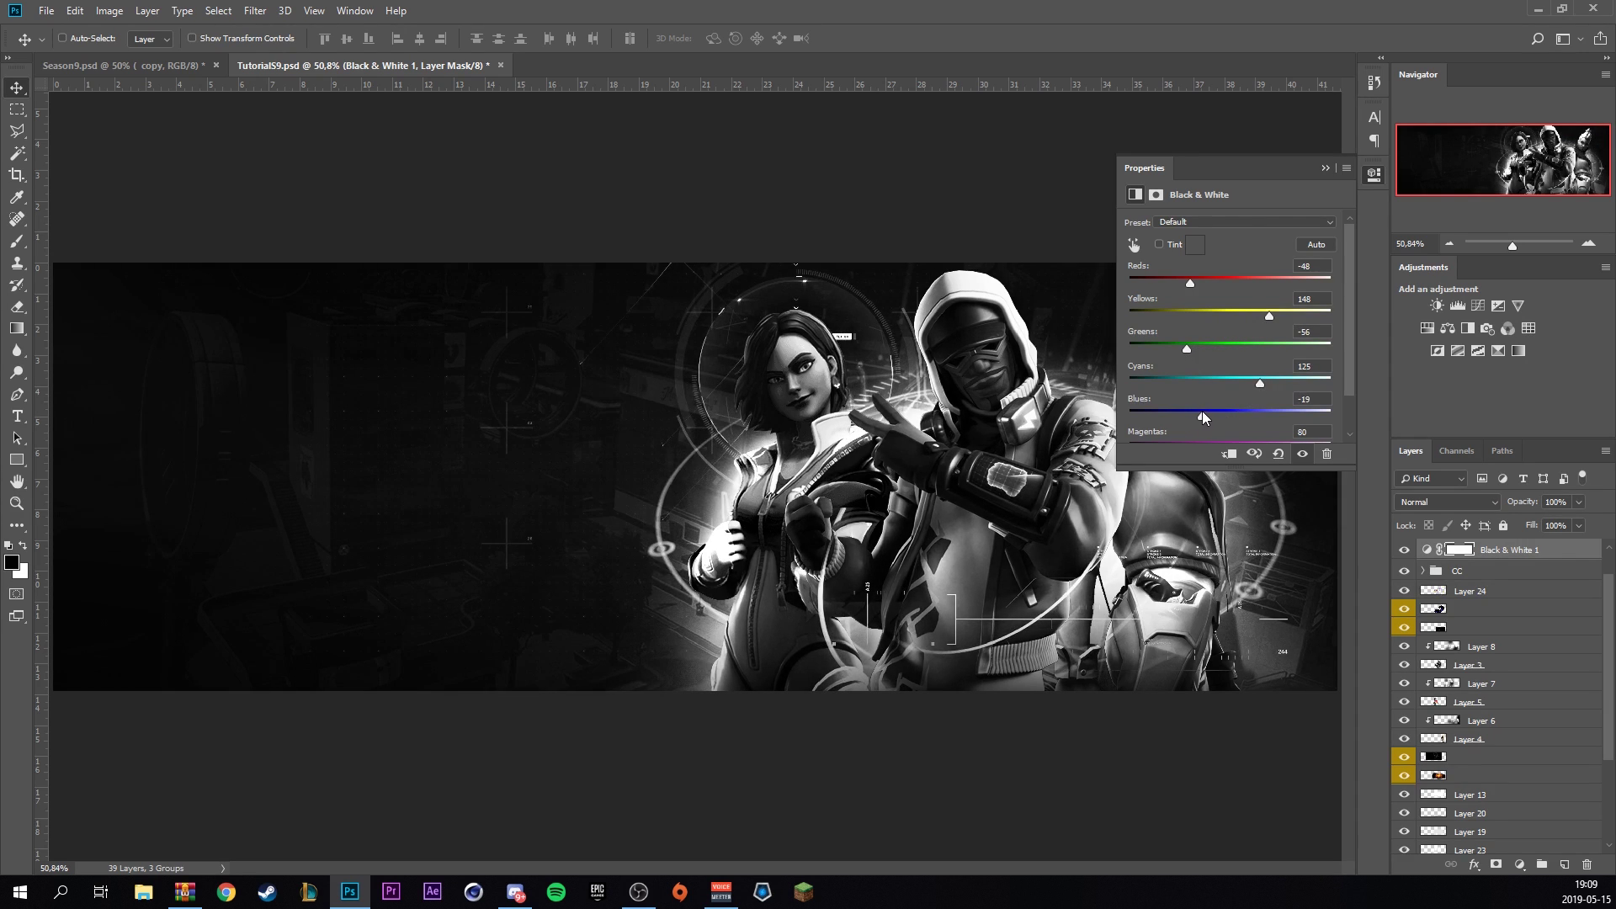
left_click(1448, 502)
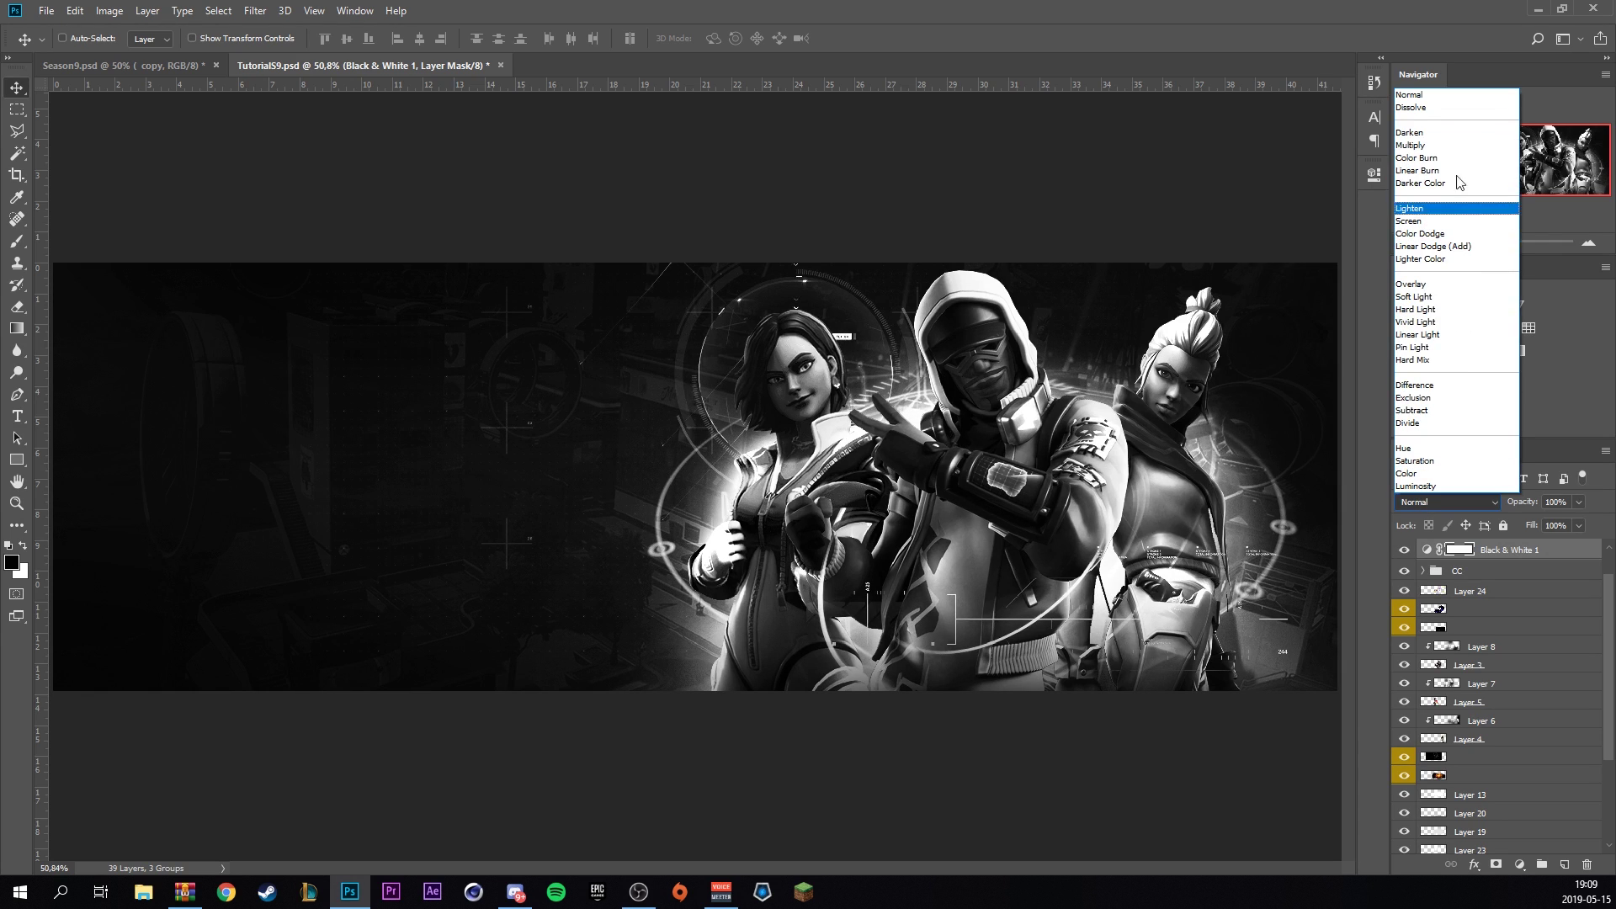
left_click(1451, 145)
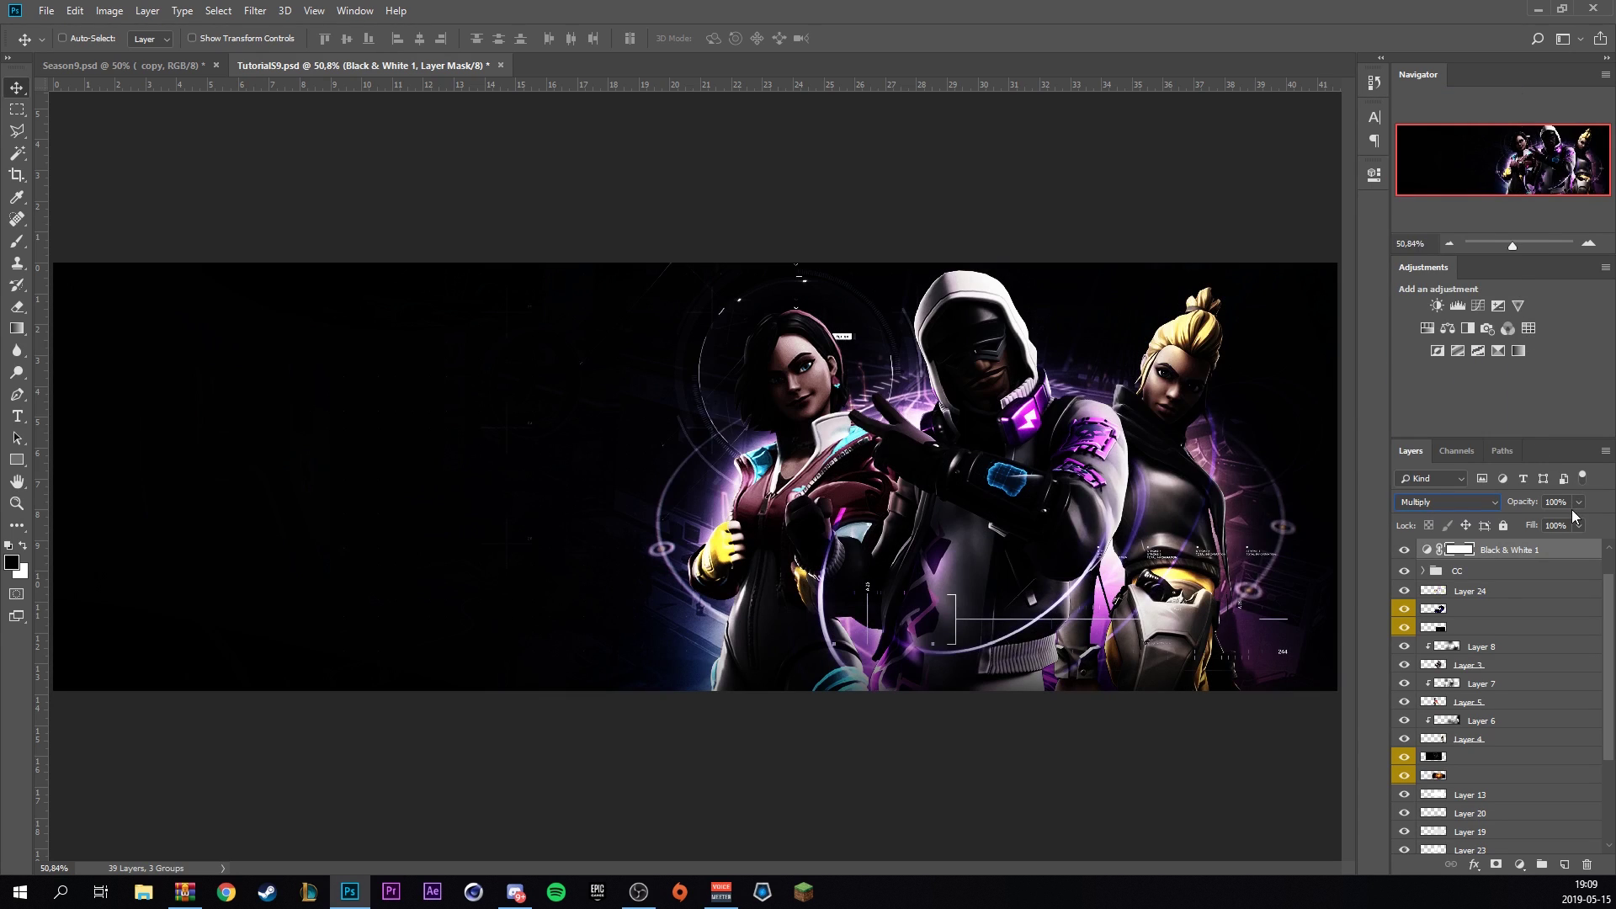
left_click(1579, 504)
left_click(1513, 522)
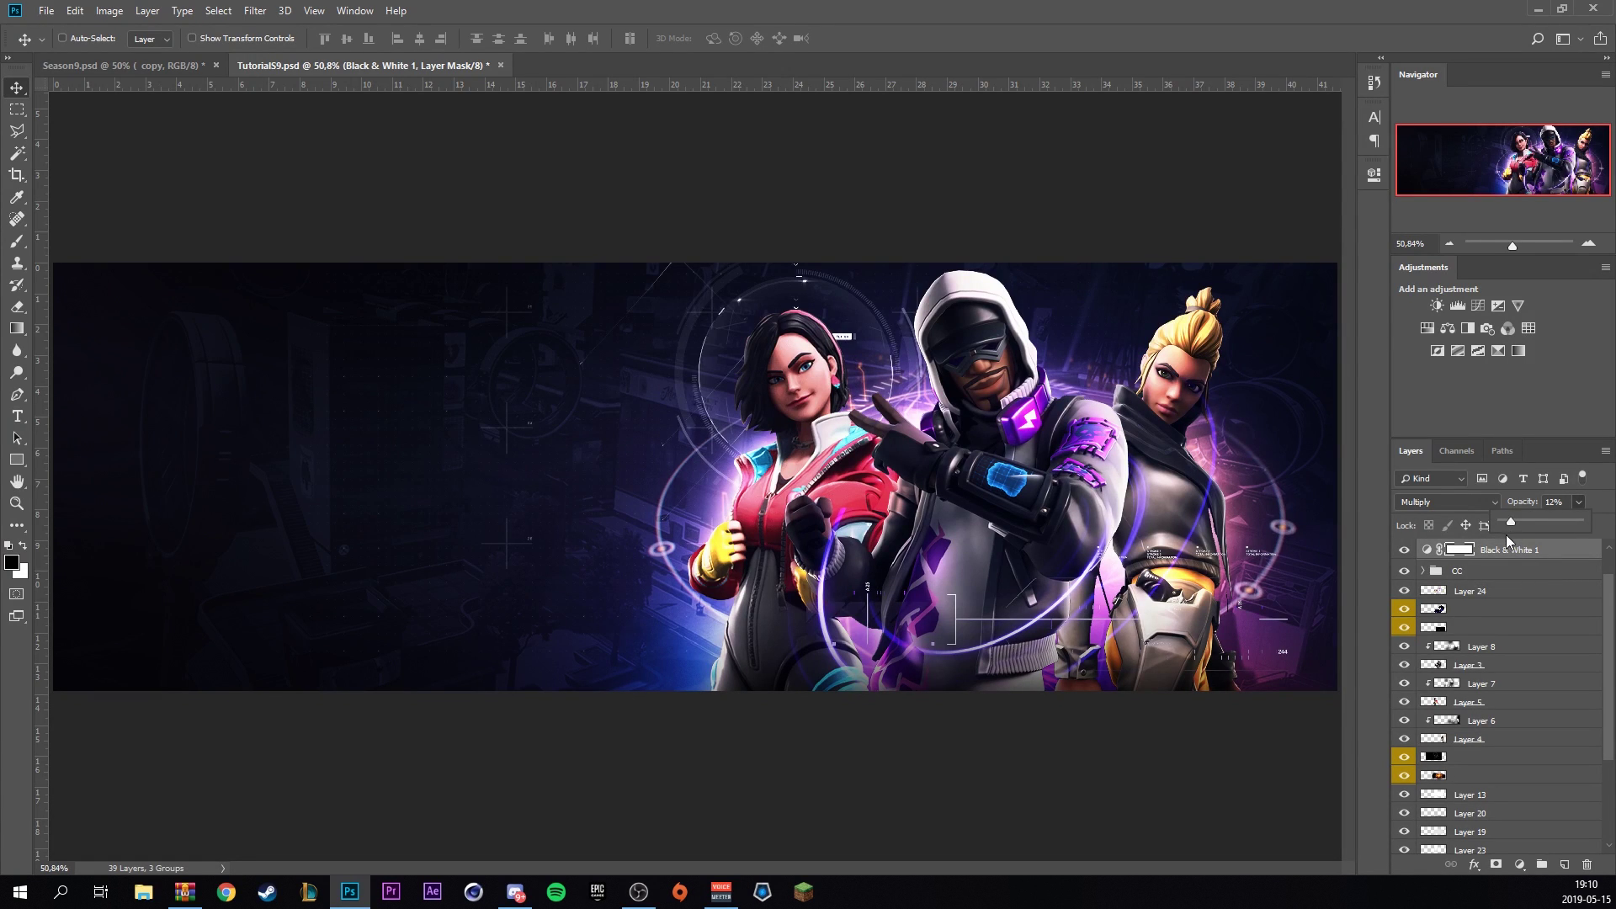
left_click(1409, 537)
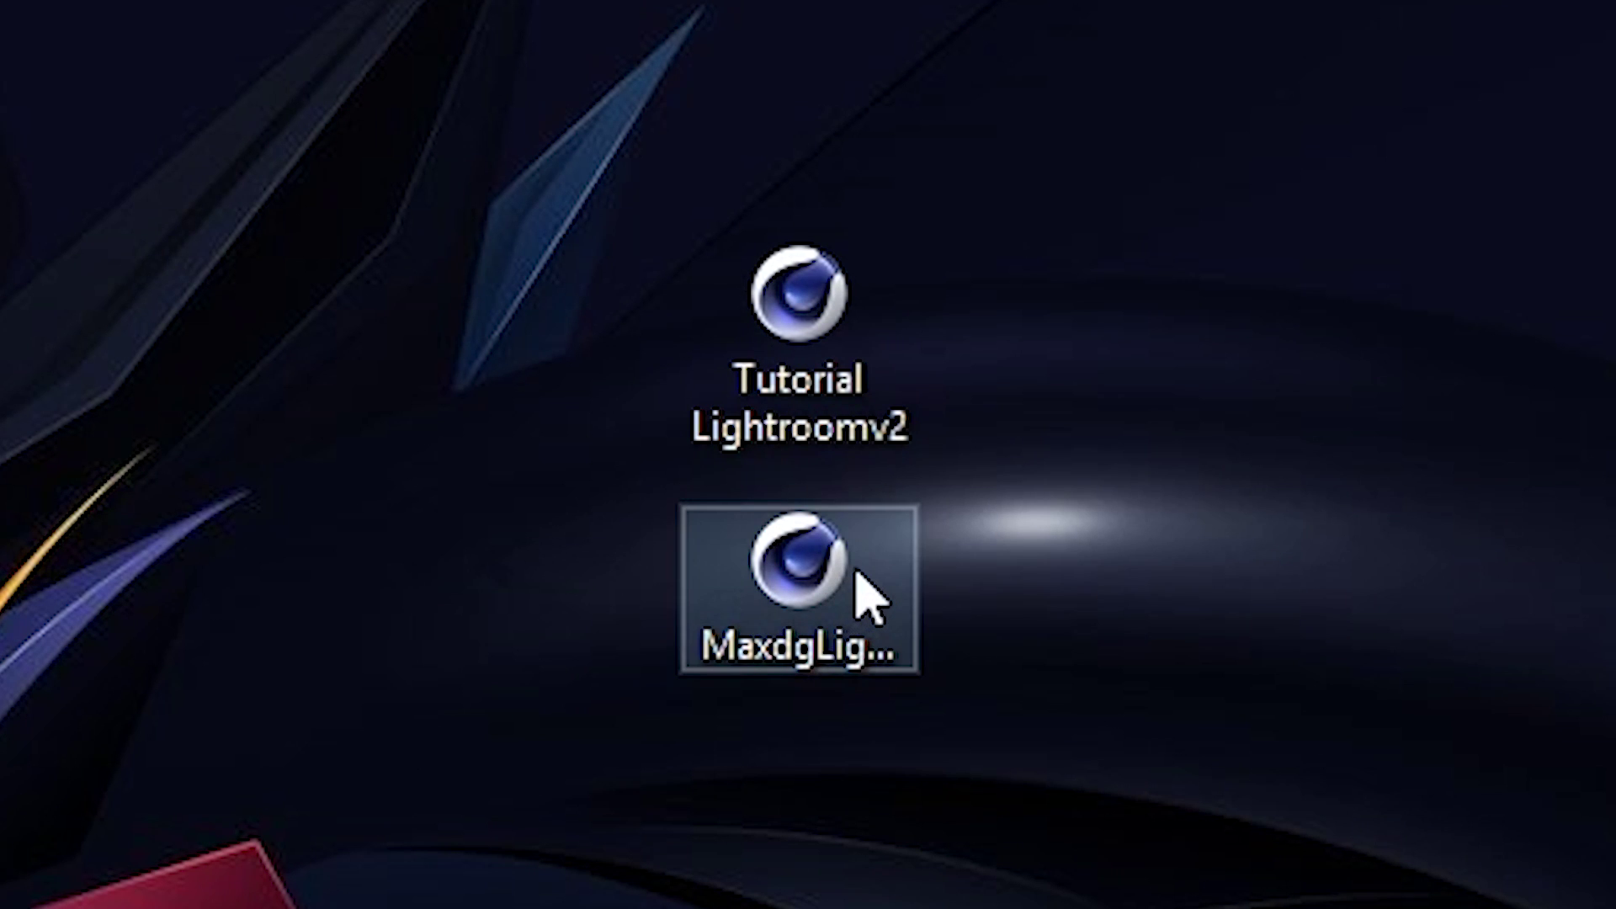
Open MaxdgLightroom.c4d from the desktop in Cinema 4D.
left_click(793, 565)
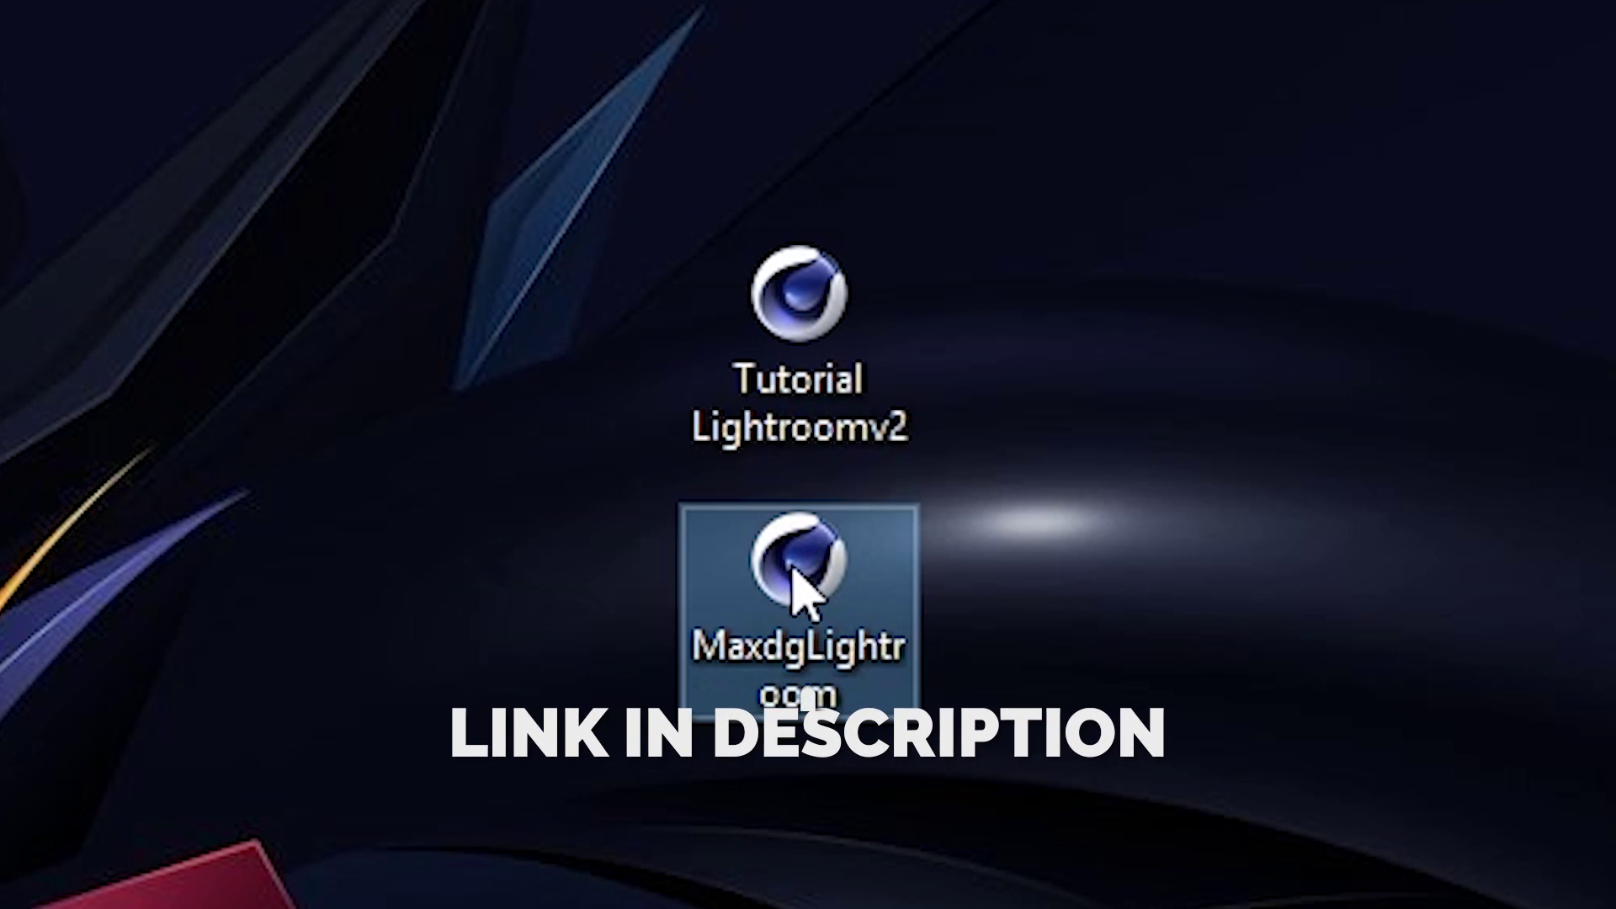
double_click(793, 566)
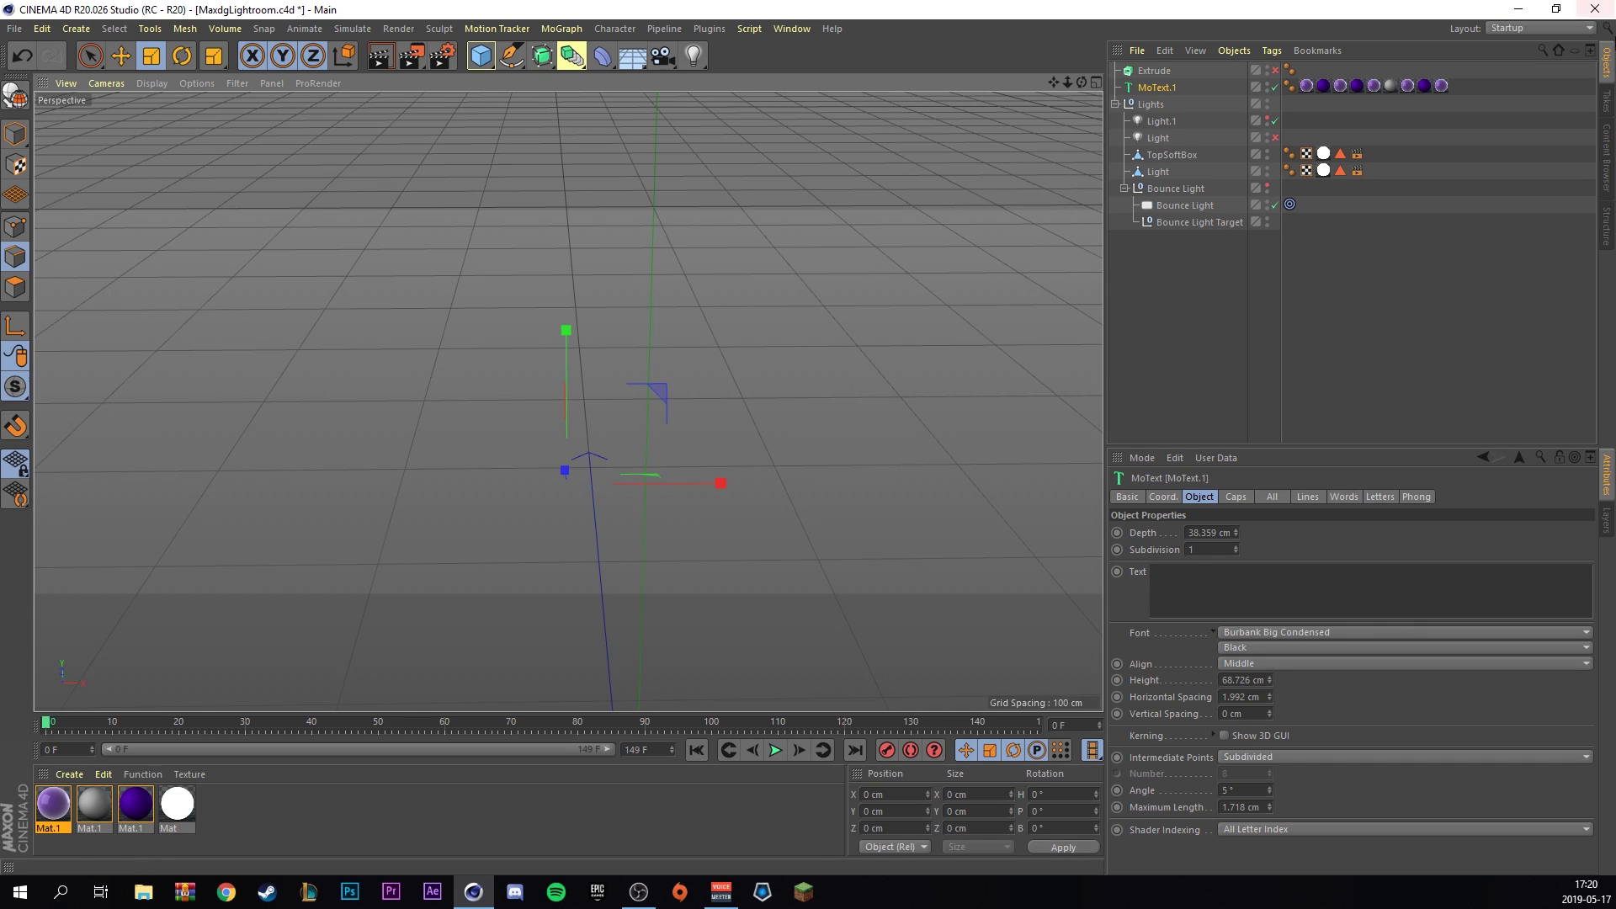
Change the MoText content to 'TAVS' and set its font to Geom Graphic SemiBold.
left_click(1183, 581)
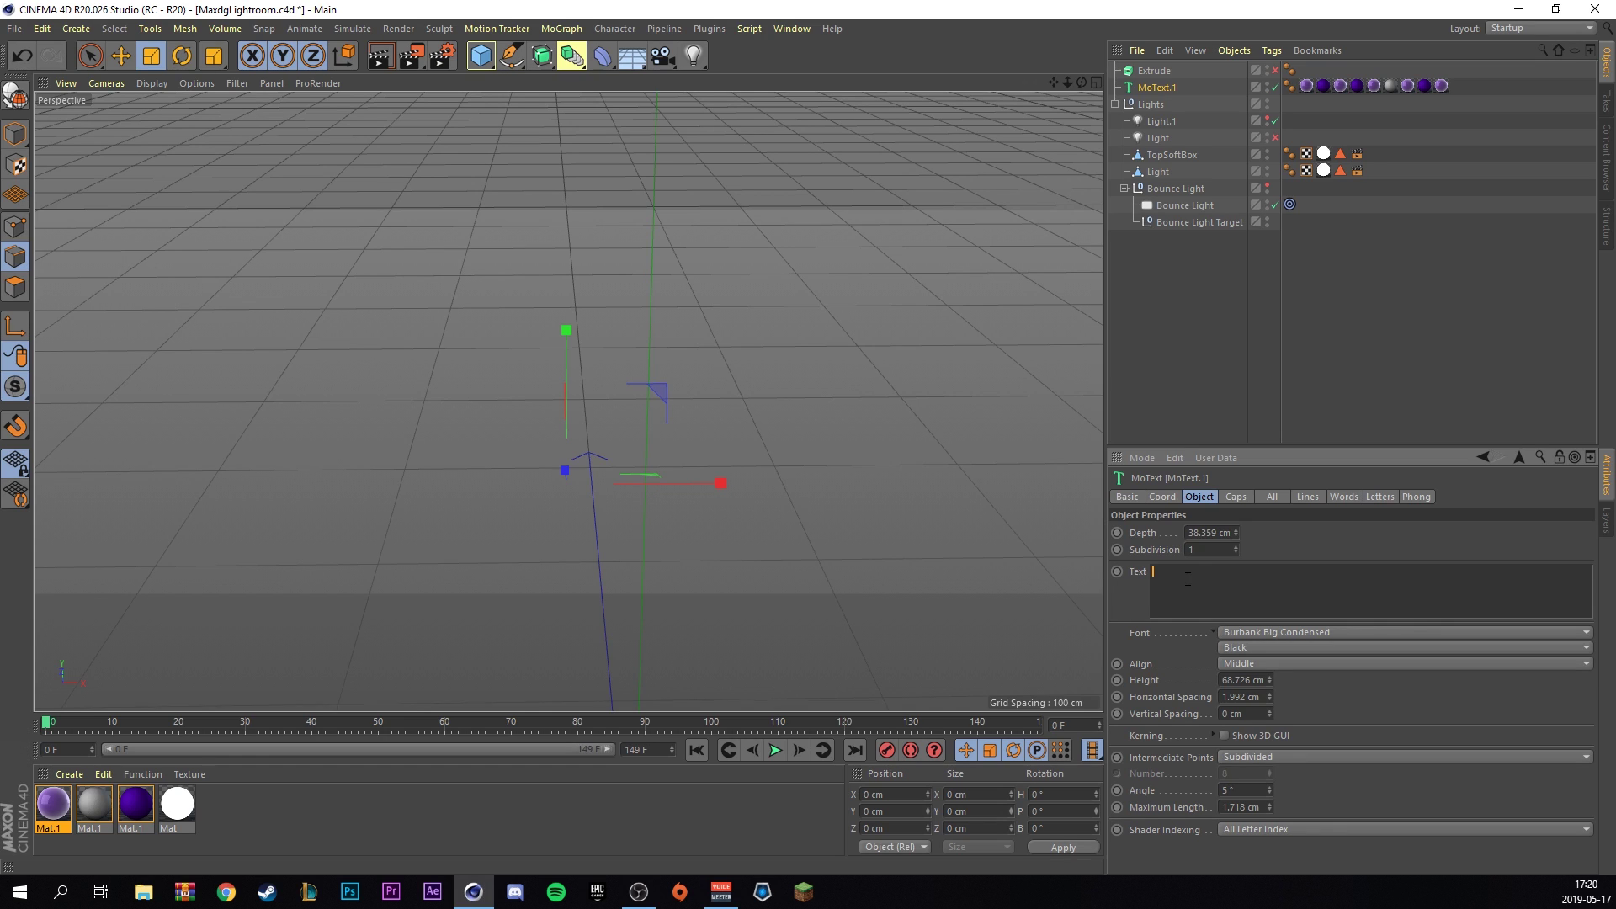
type("TAVS")
left_click(890, 399)
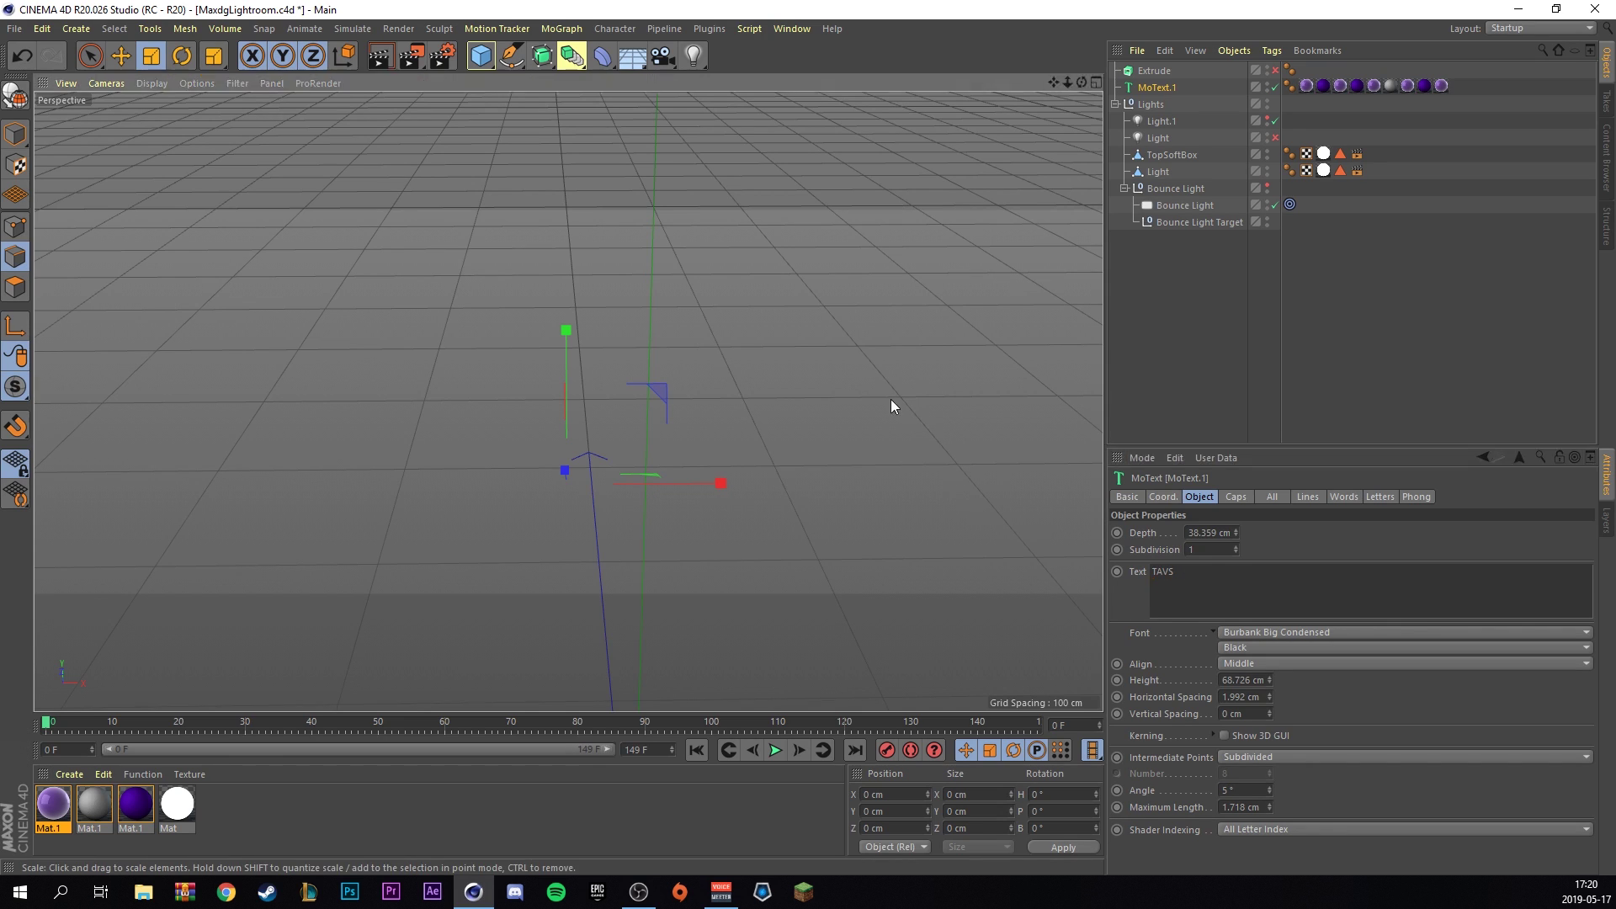
left_click(1305, 631)
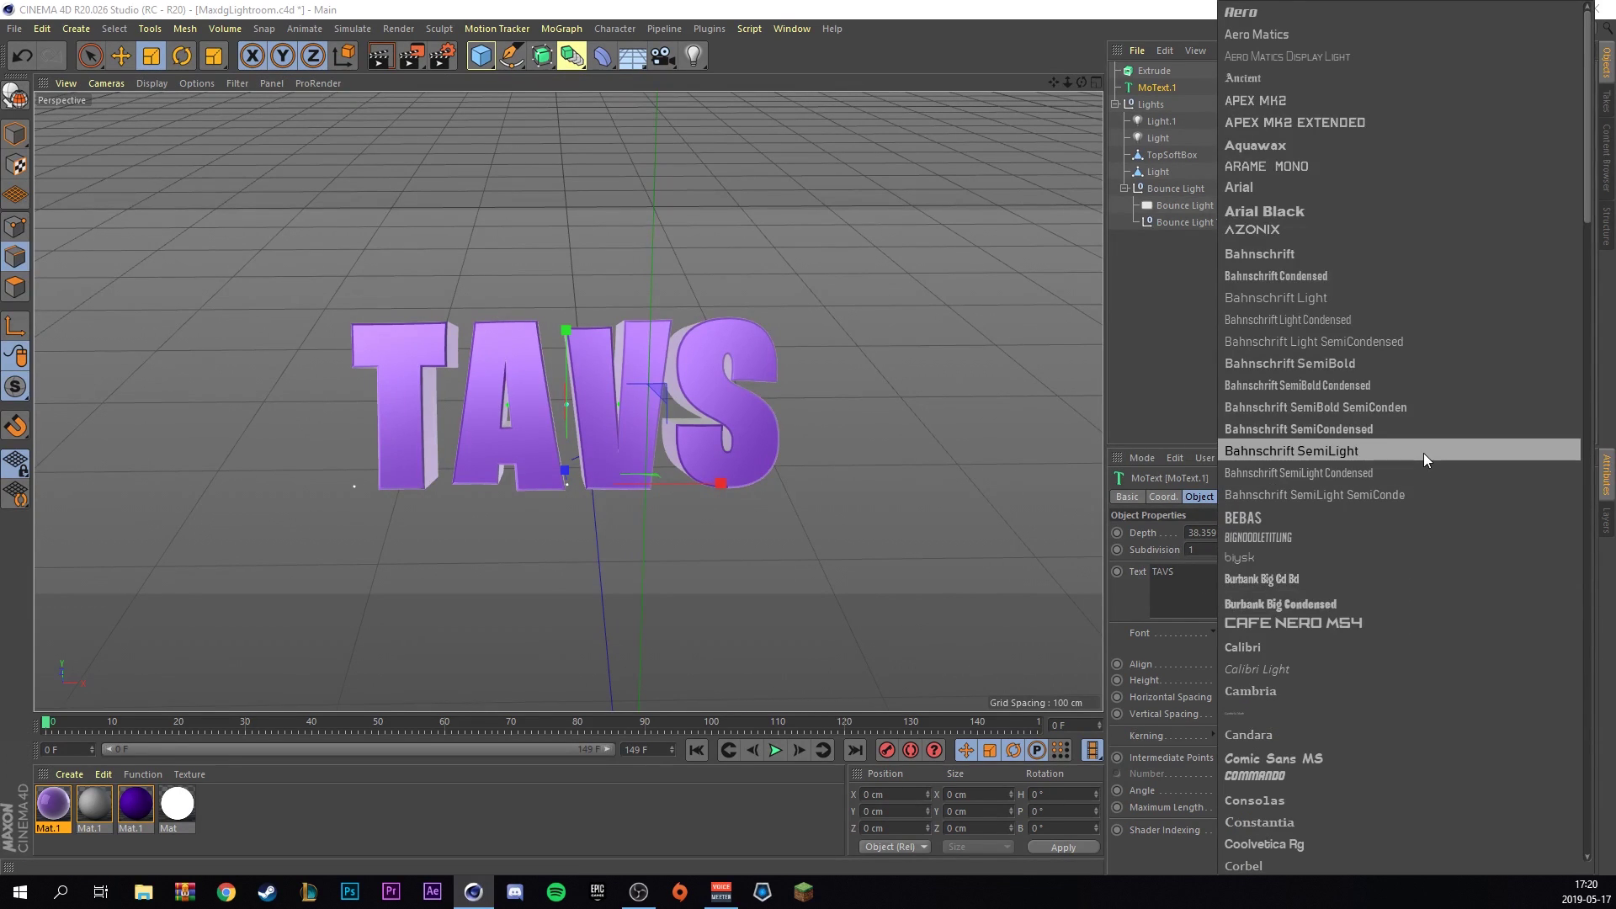
scroll(1426, 459, "down", 12)
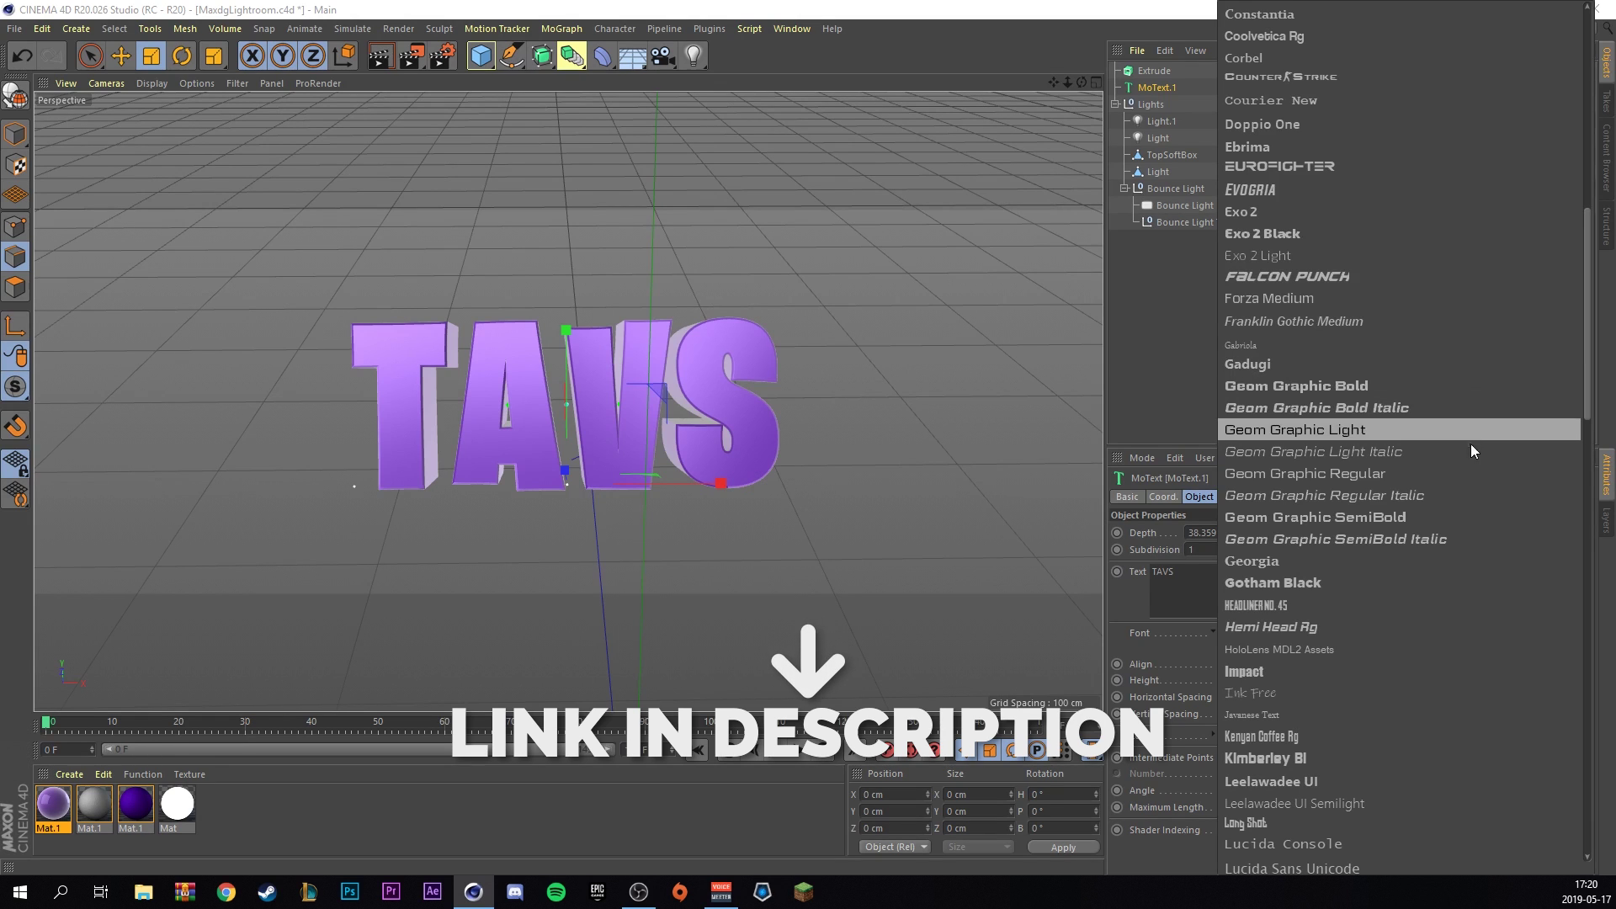
left_click(1478, 516)
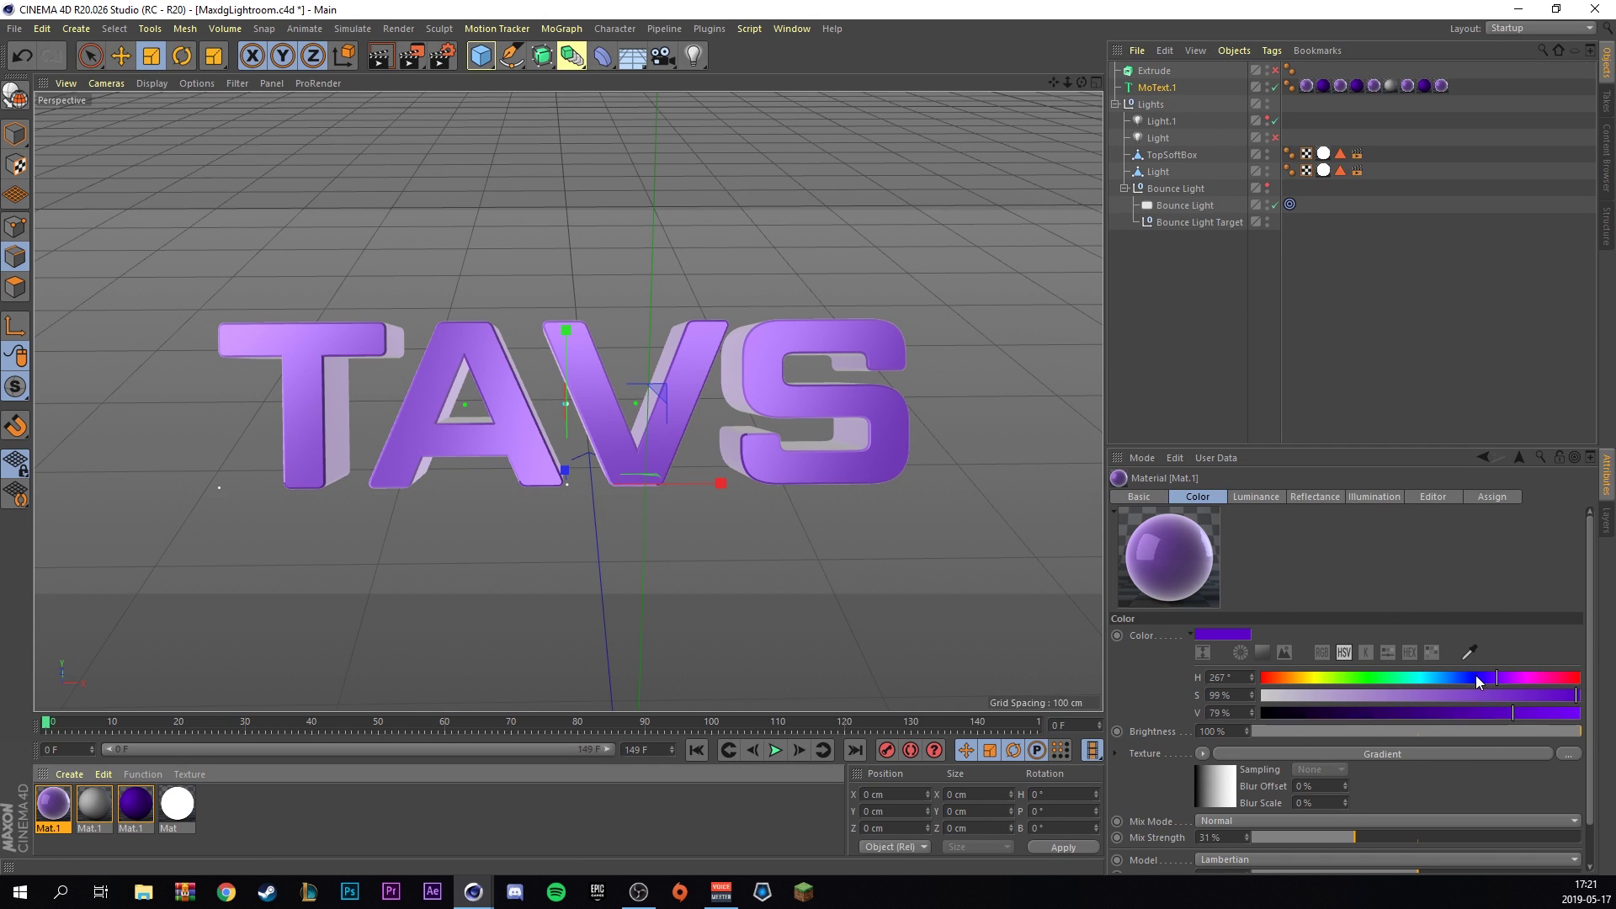
Shift the TAVS text hue to 255°, test-render the view, then view the 3000 × 1080 render settings.
mouse_move(1476, 675)
left_mouse_down()
mouse_move(1357, 689)
mouse_move(1503, 685)
mouse_move(1487, 677)
left_mouse_up()
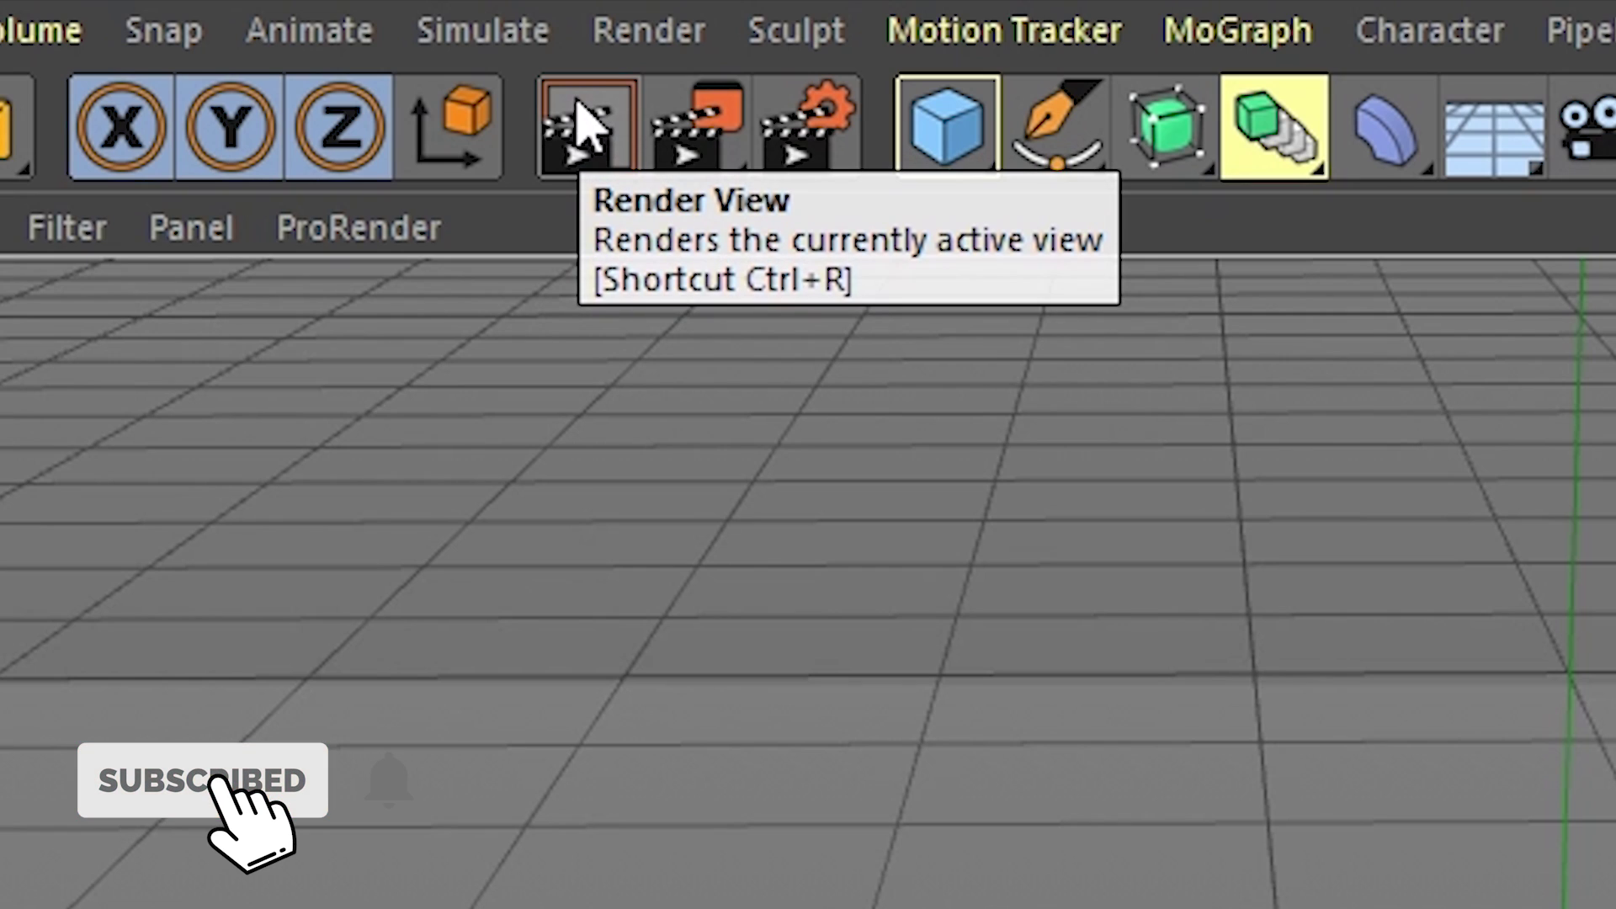
left_click(581, 123)
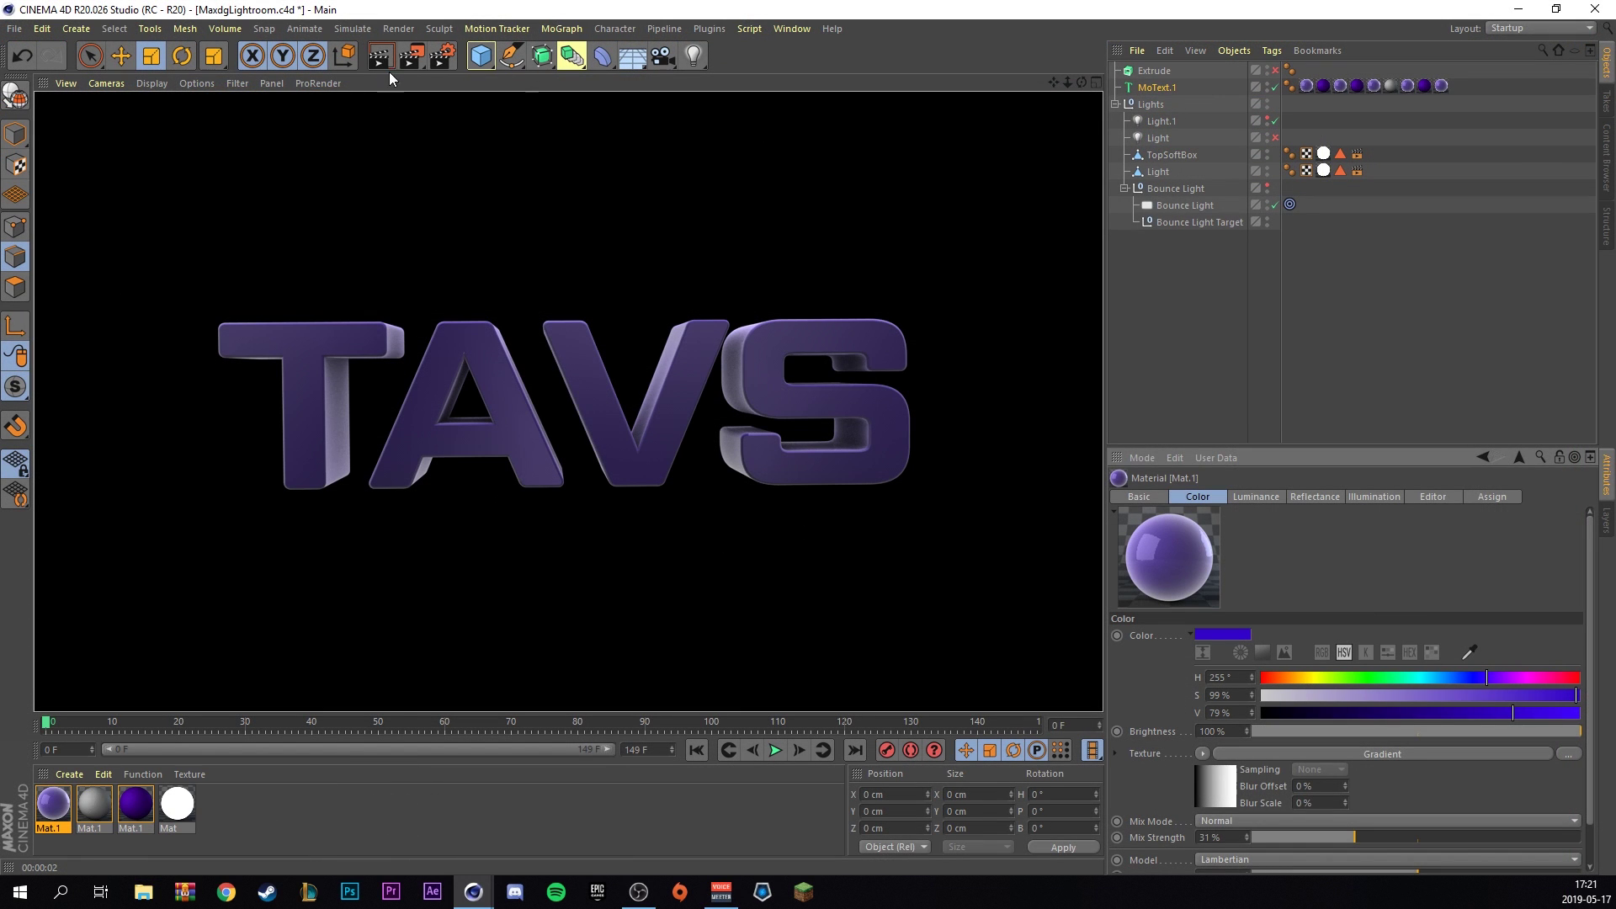
left_click(385, 58)
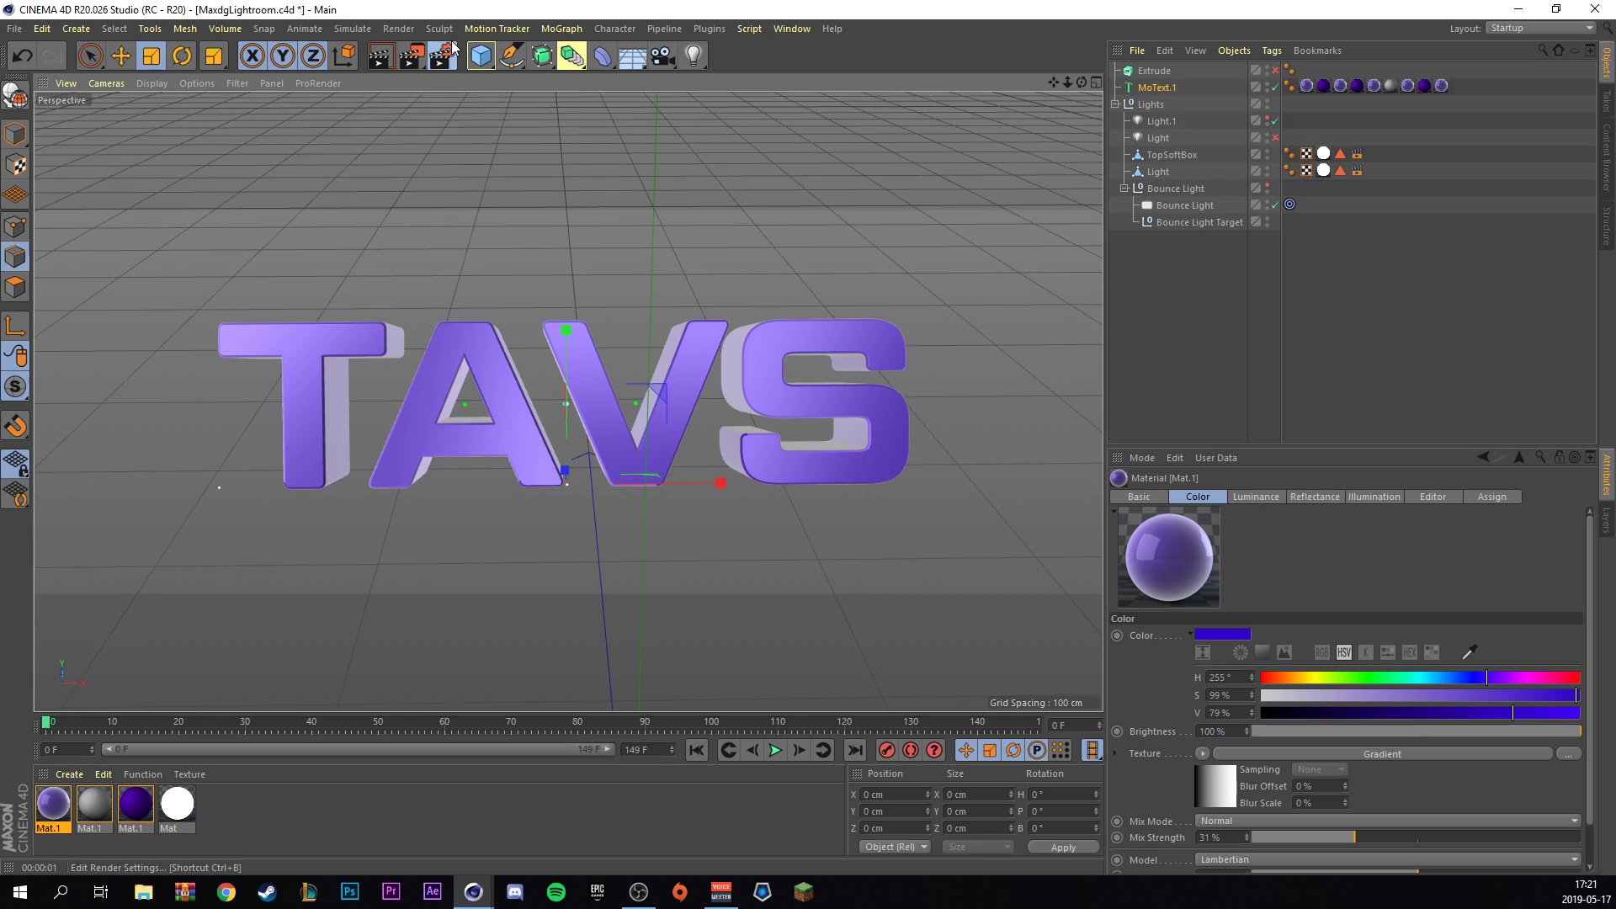
left_click(447, 55)
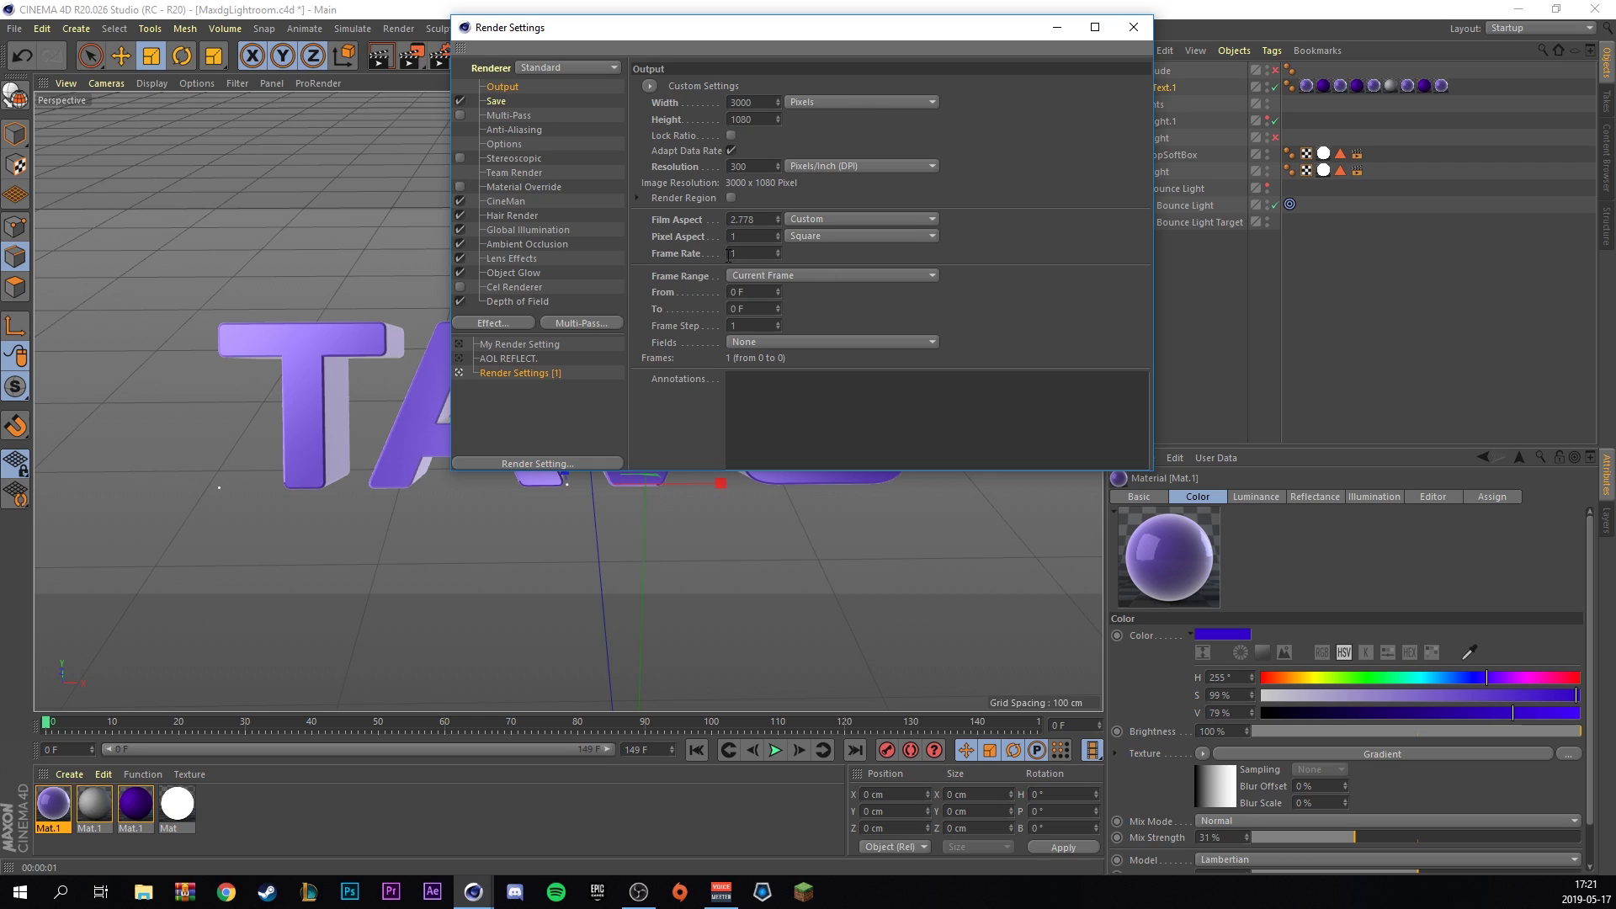
Keep the existing PNG with Alpha save path and close Render Settings.
left_click(512, 100)
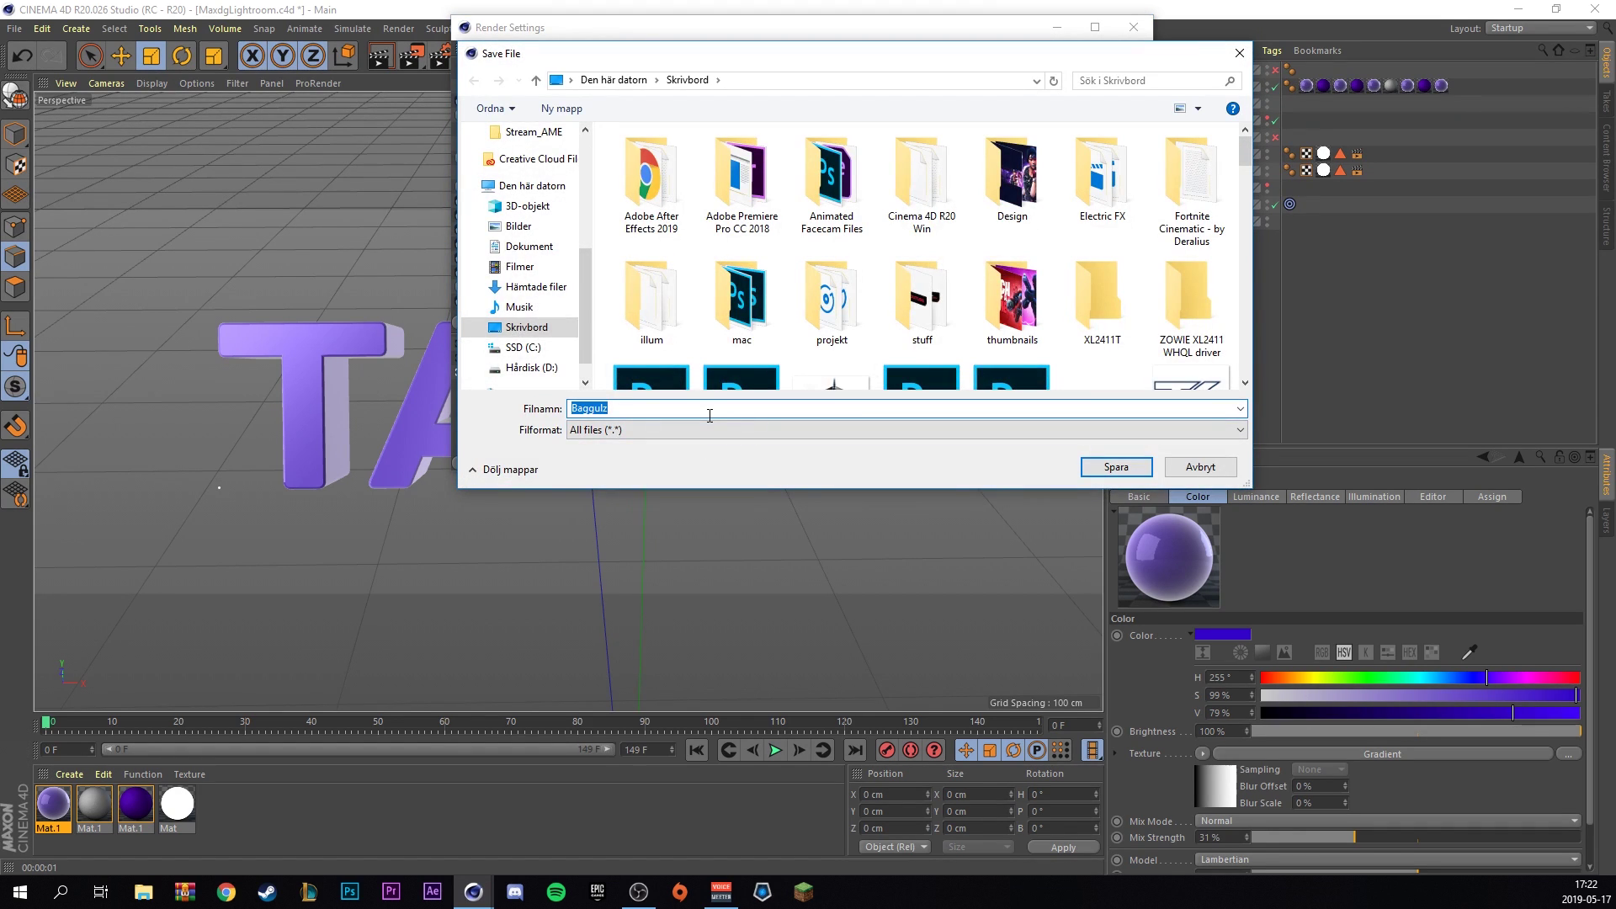
key("BackSpace")
left_click(1201, 467)
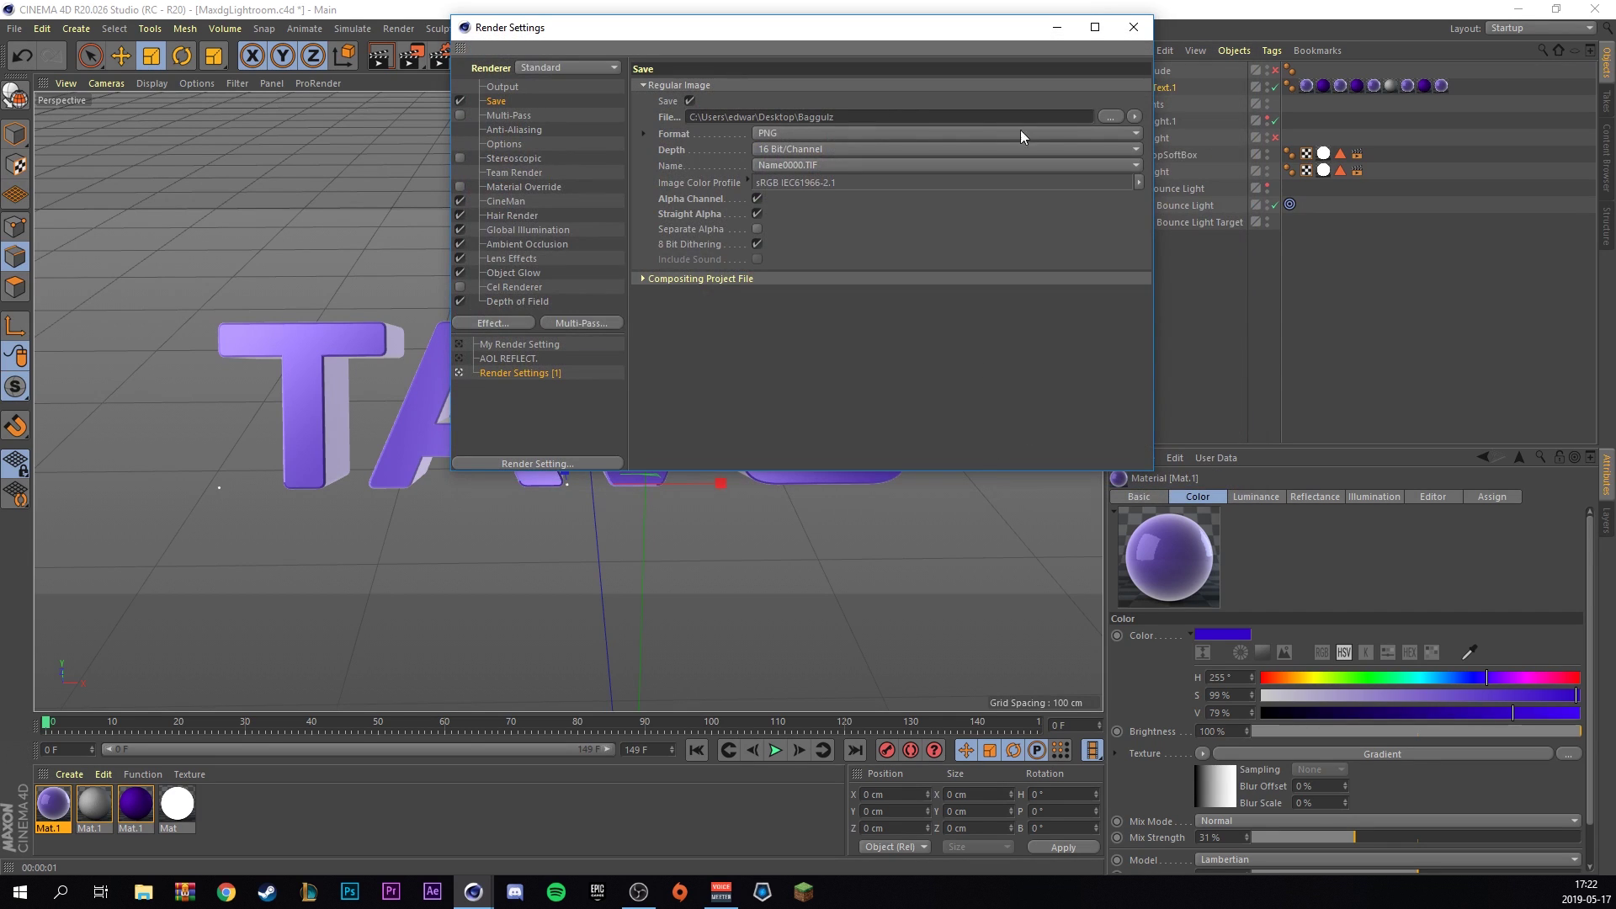
left_click(1134, 29)
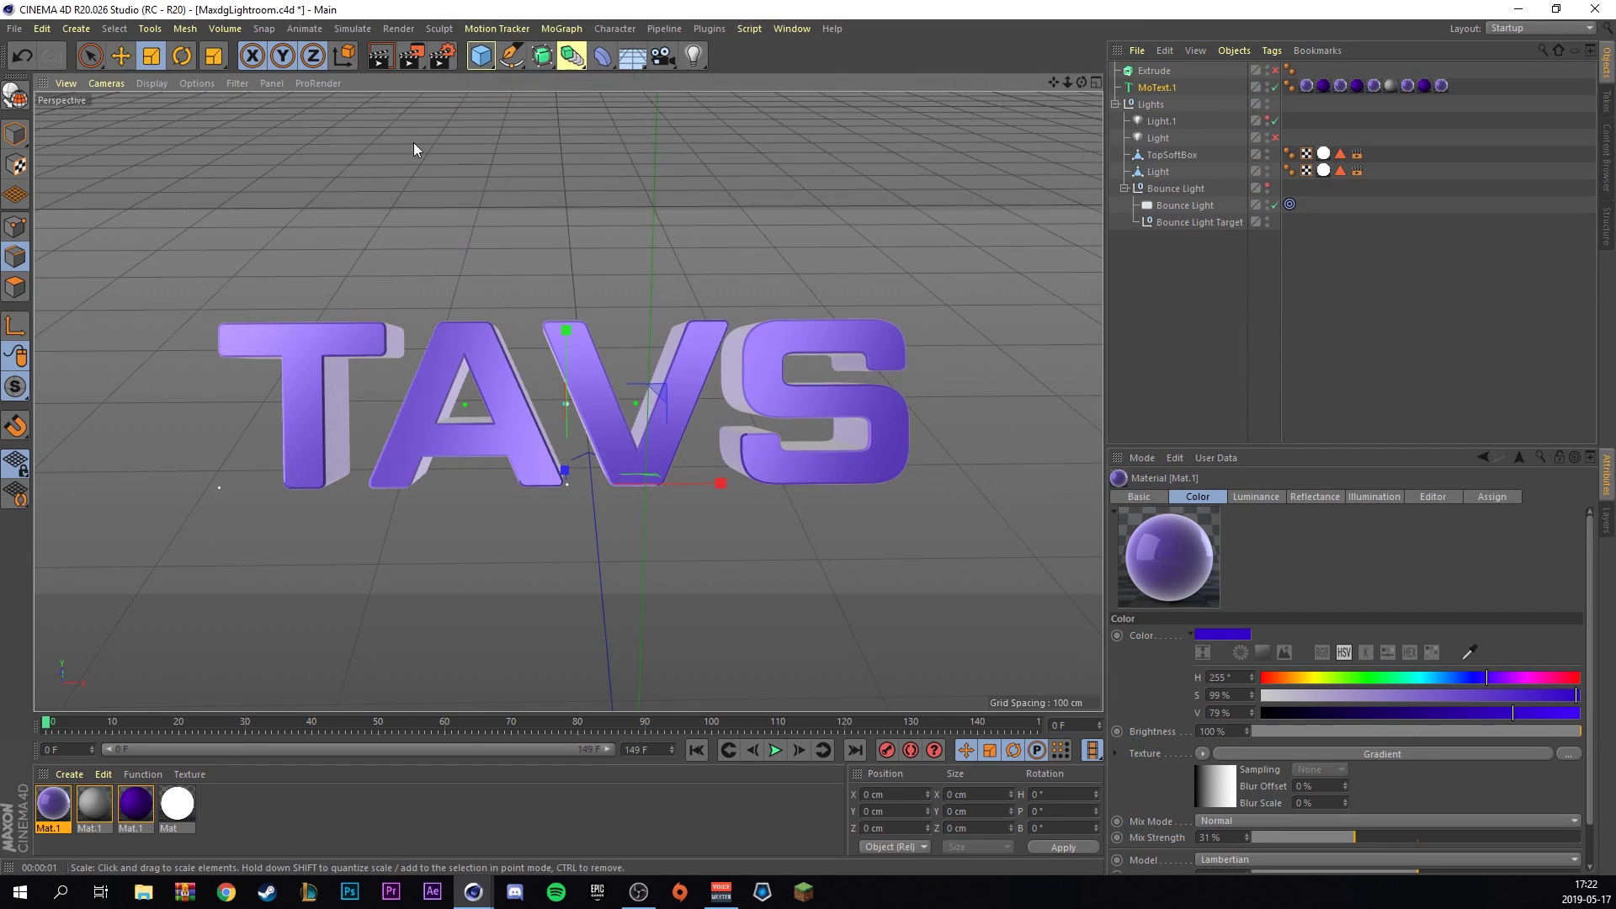
Render the purple TAVS scene to the Picture Viewer, then close the viewer.
left_click(412, 58)
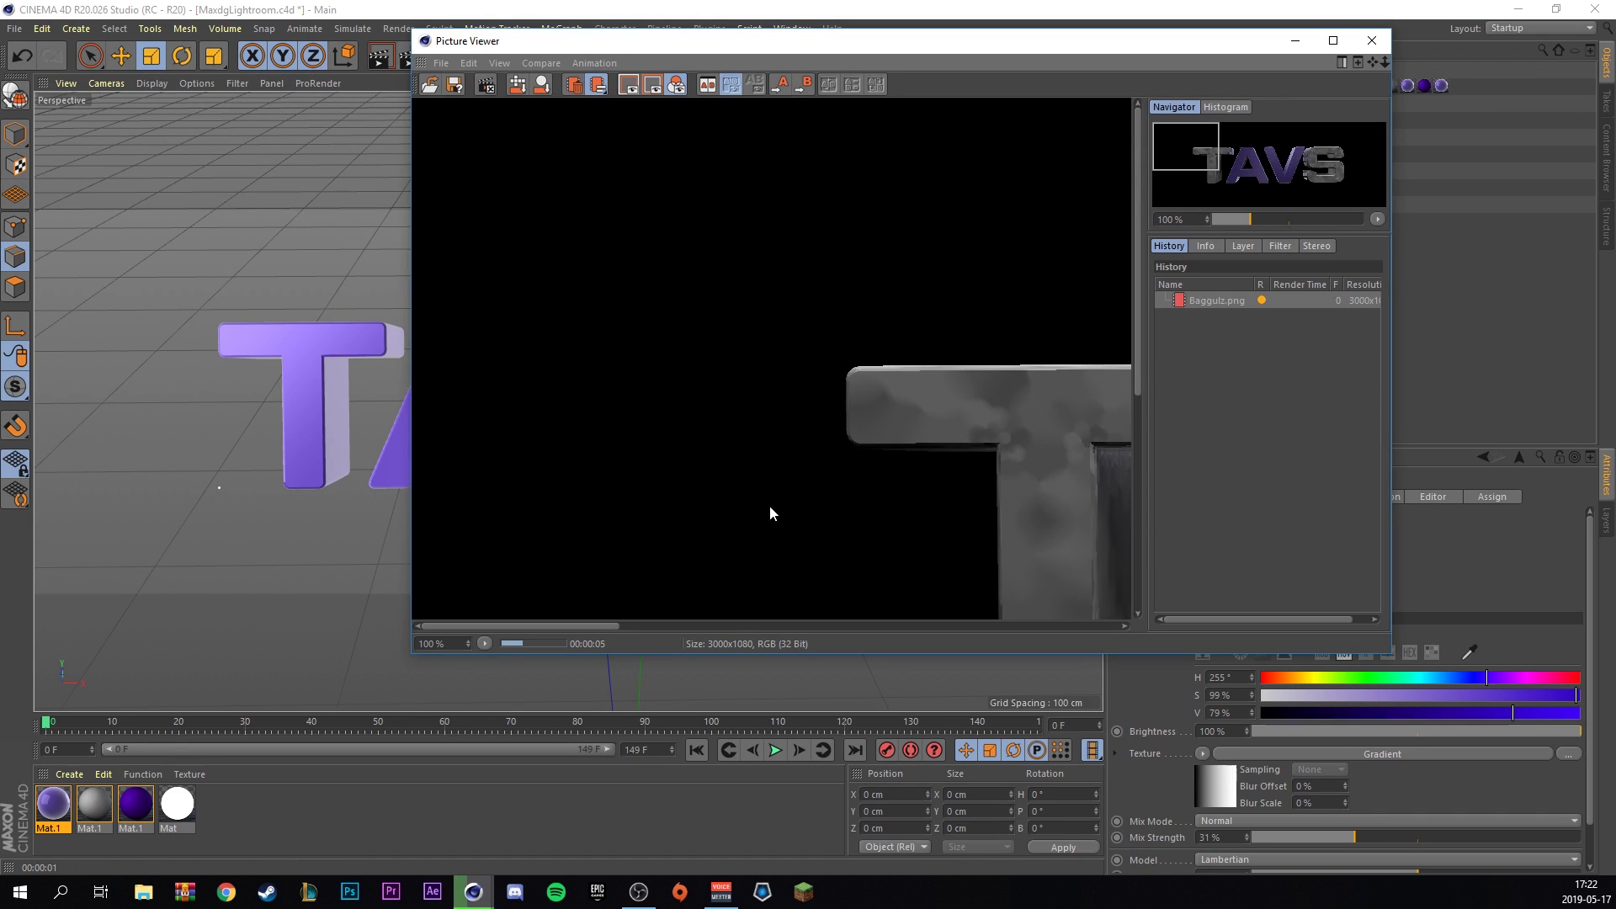
left_click_drag(873, 508, 566, 332)
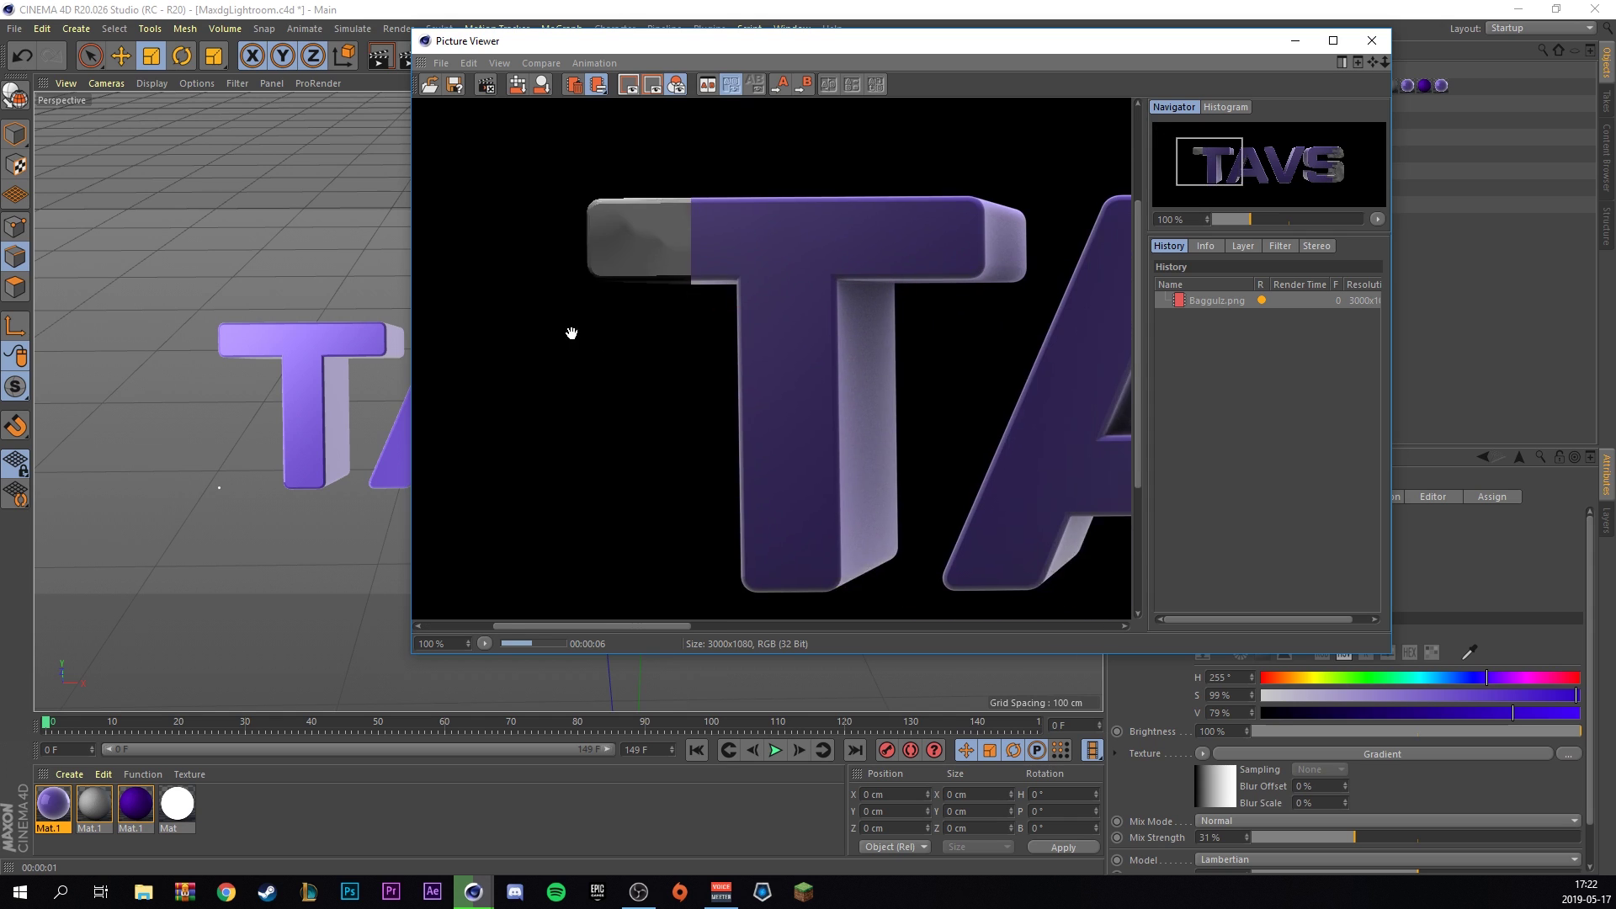
left_click(1365, 38)
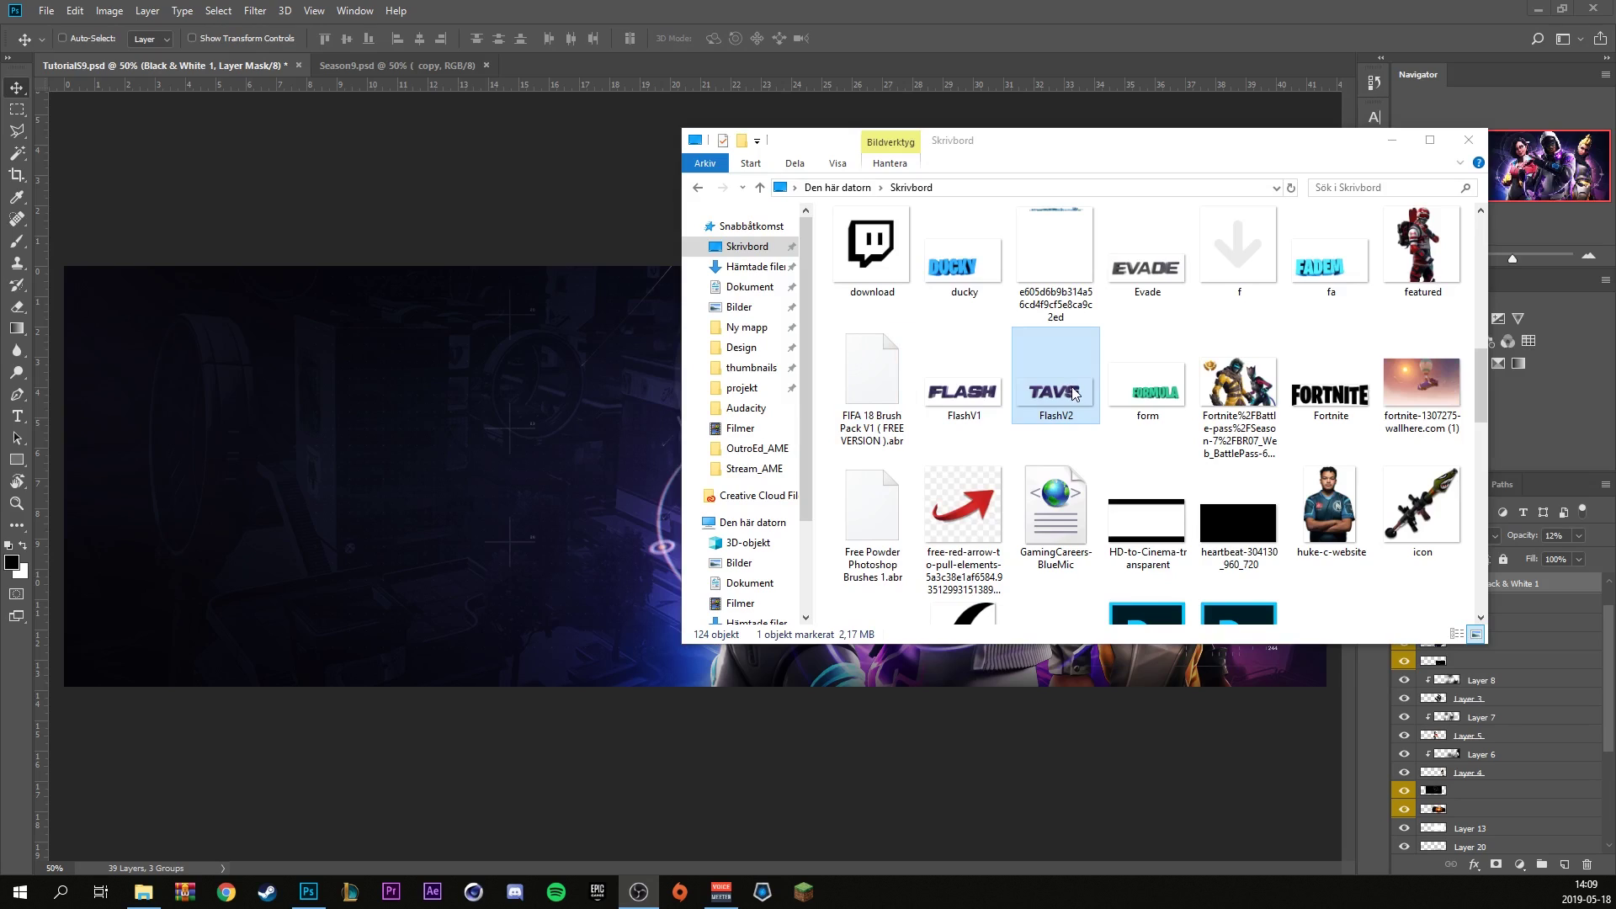
Place the FlashV2 TAVS render enlarged on the banner's left, with the Evade logo above it.
left_click_drag(1075, 393, 432, 422)
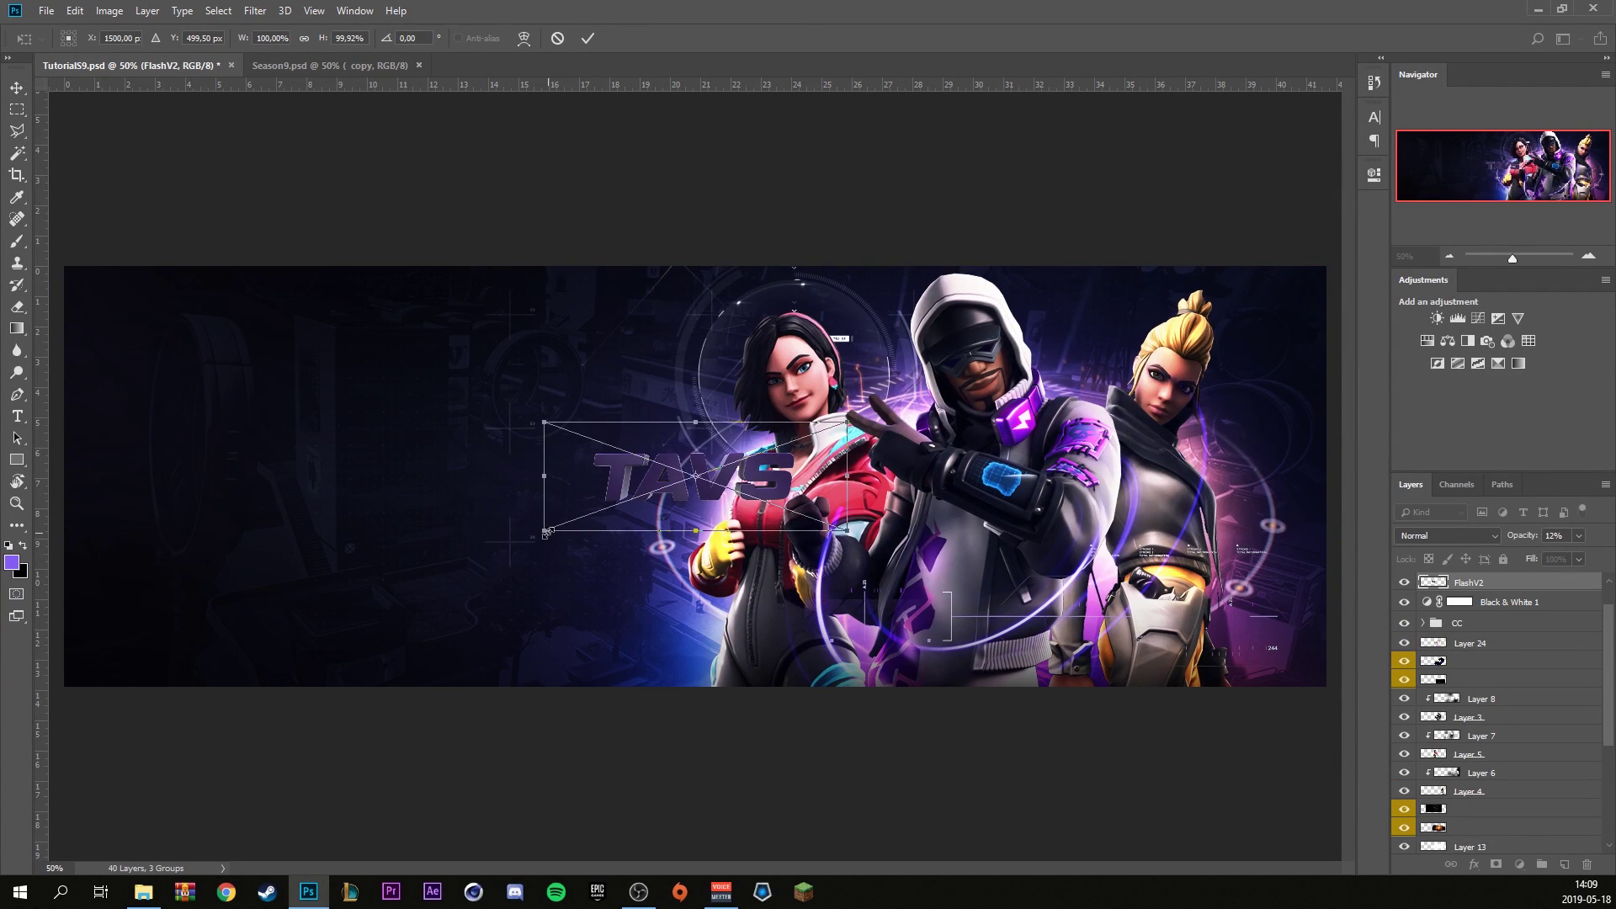
left_click_drag(547, 532, 134, 659)
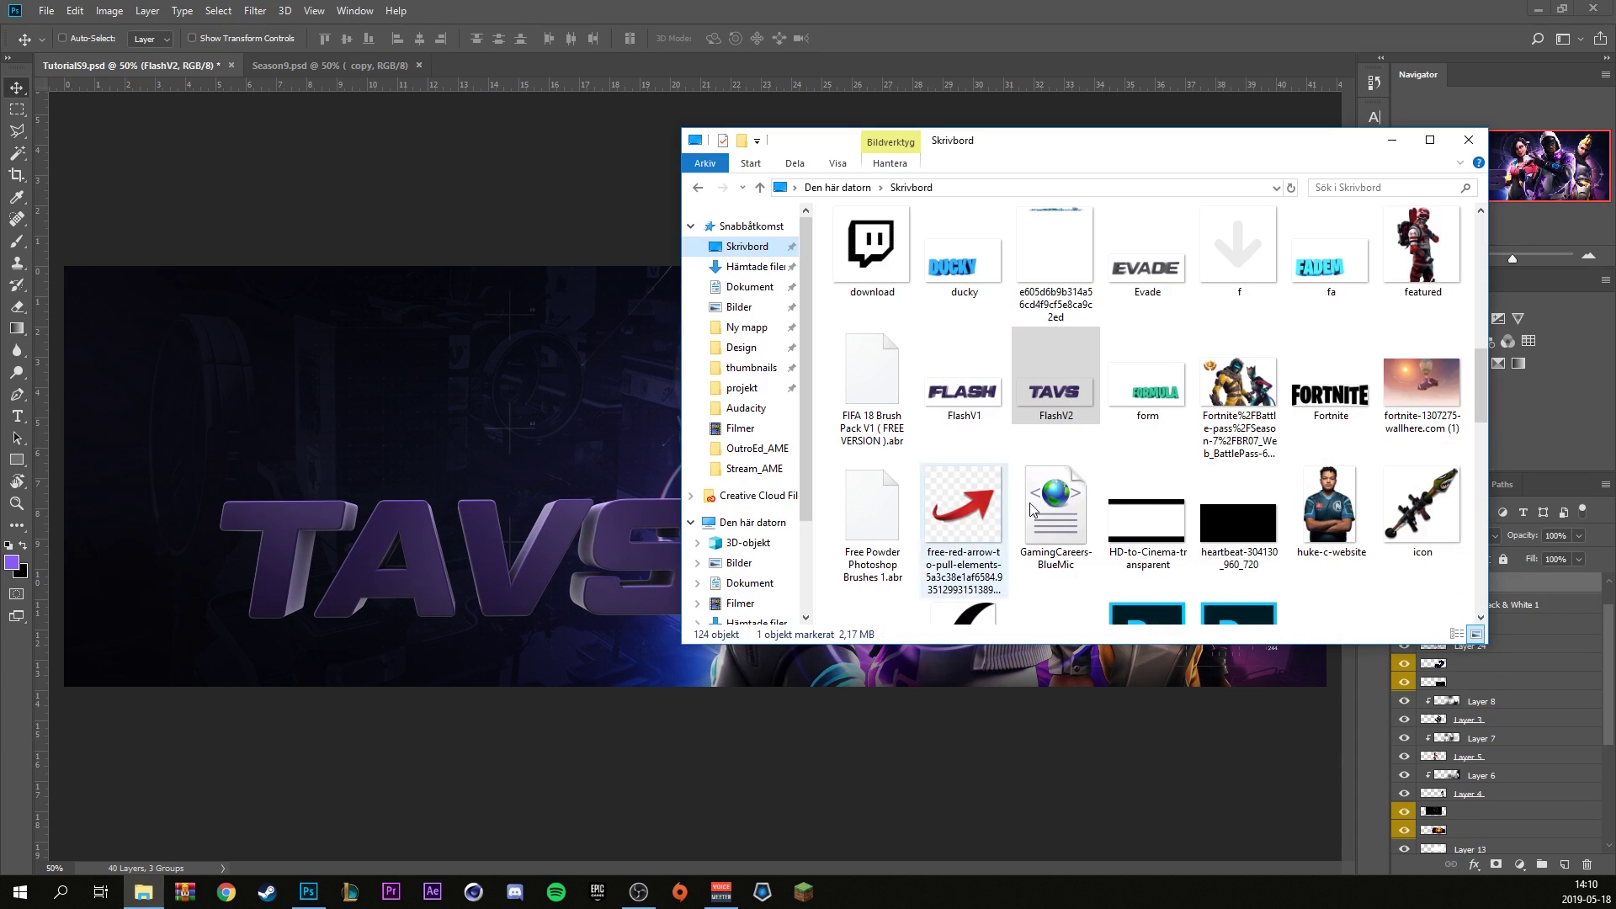
scroll(1032, 508, "down", 5)
left_click_drag(1032, 514, 520, 445)
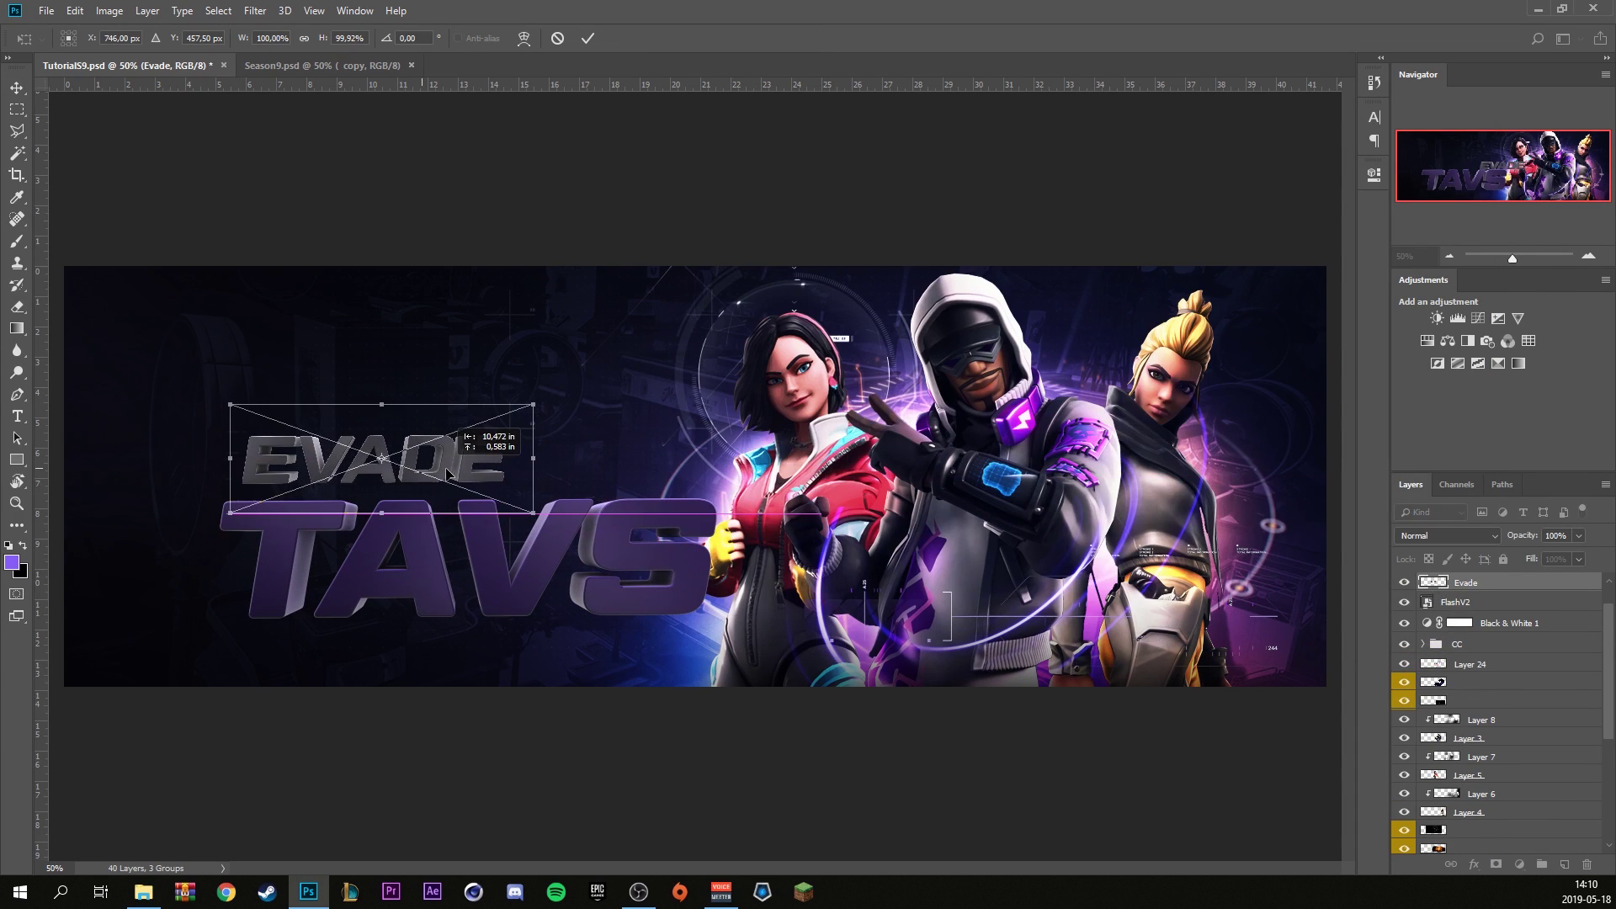
left_click(587, 38)
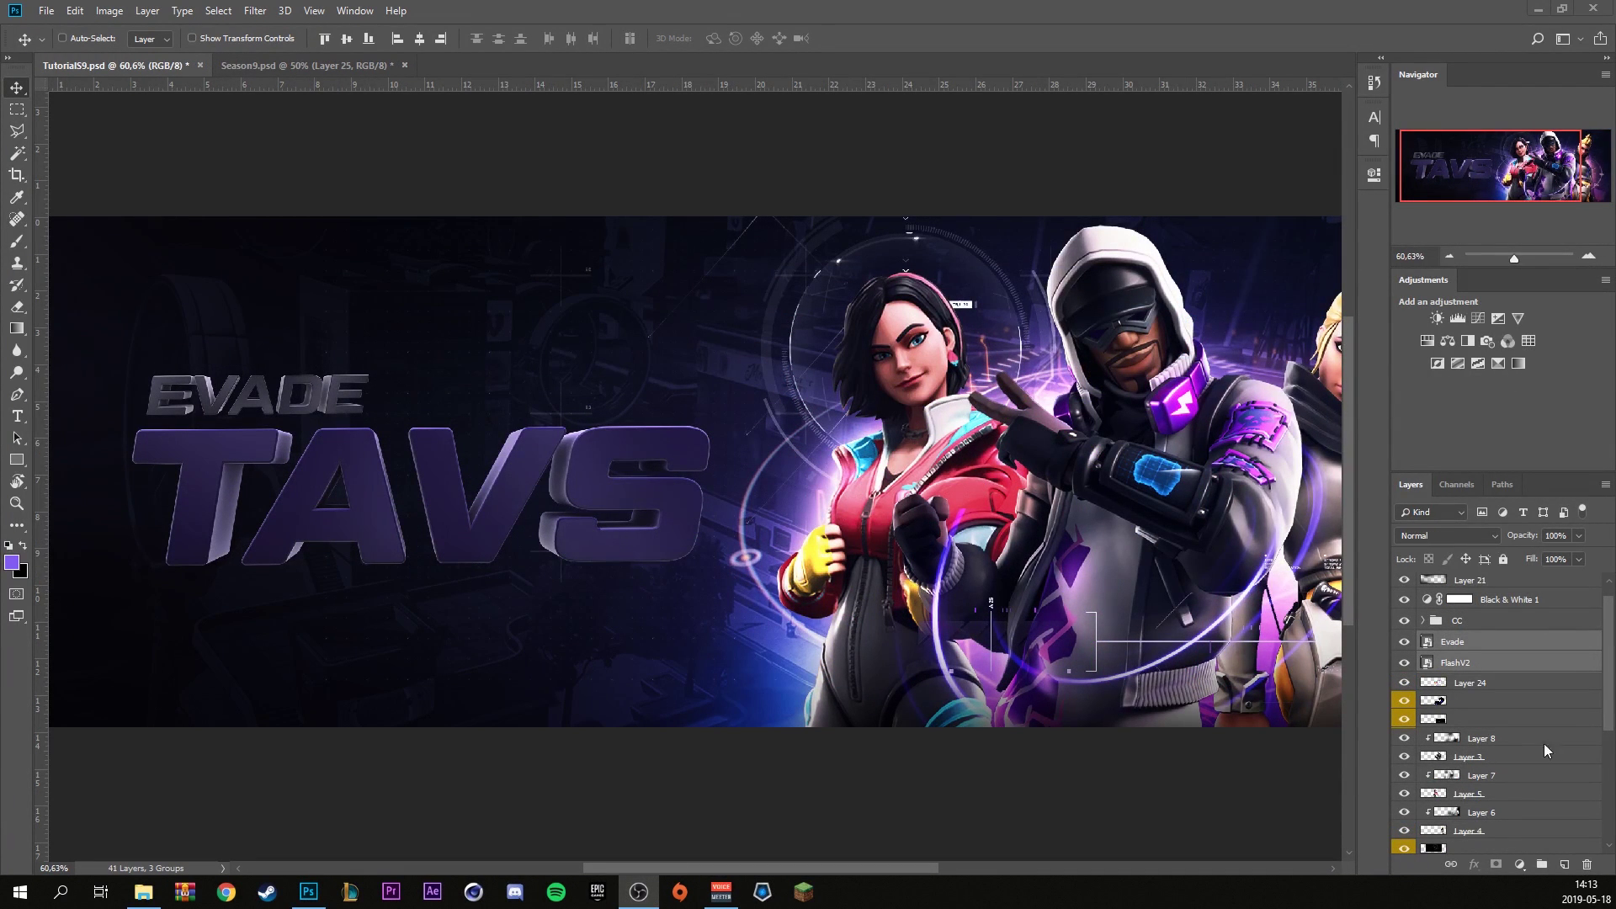
Rasterize the Evade and FlashV2 layers, then select only FlashV2.
right_click(1497, 640)
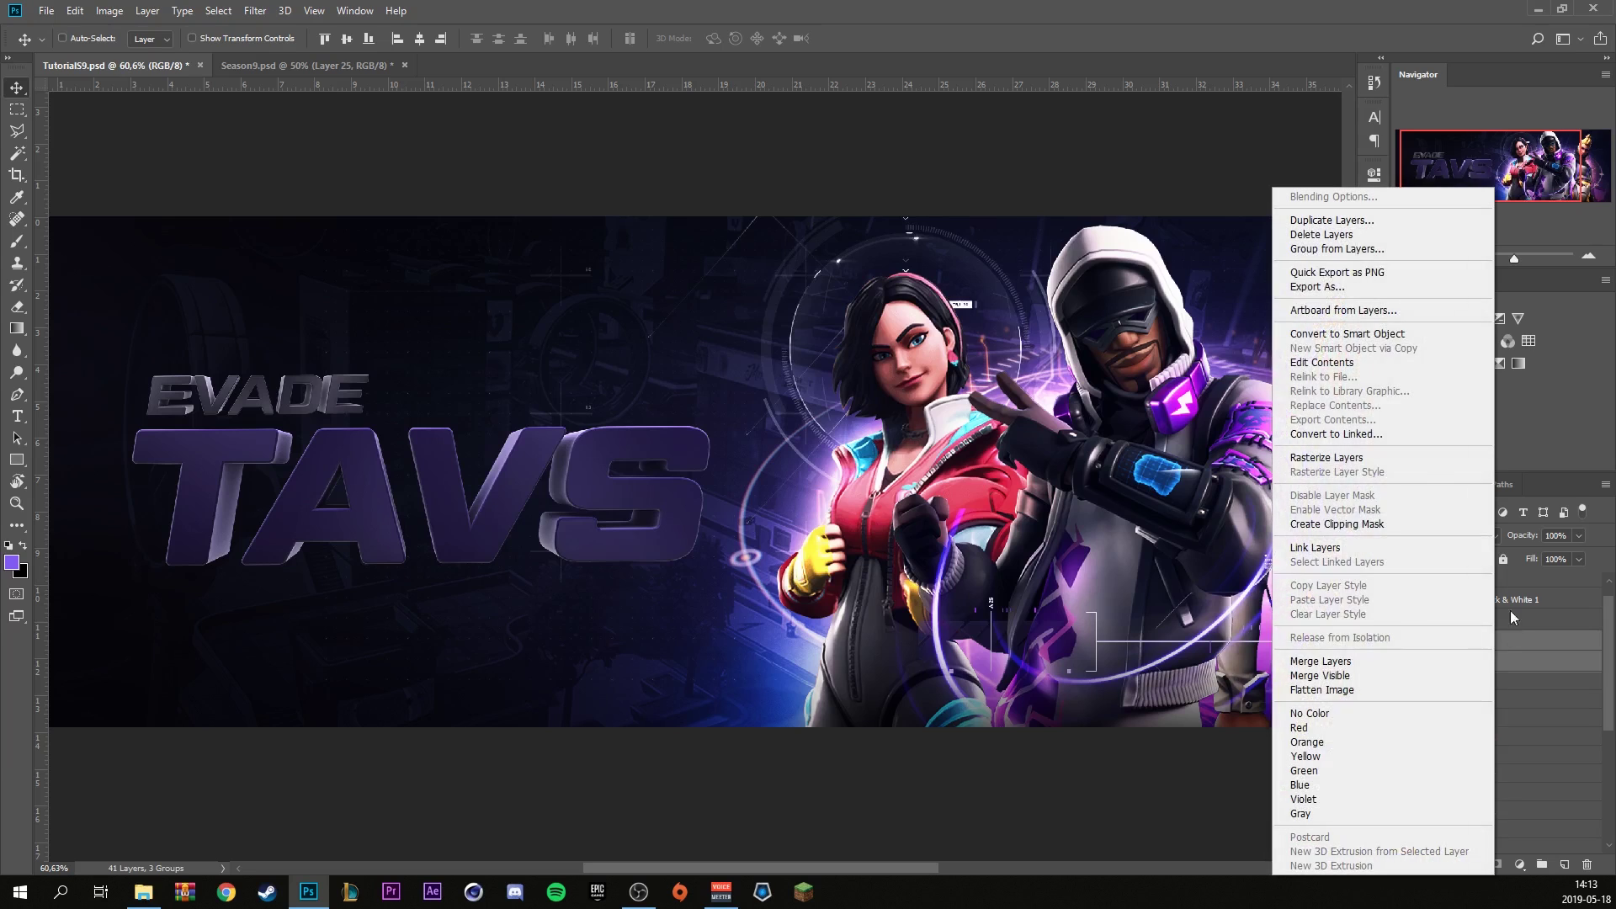
left_click(1371, 458)
left_click(1498, 639, "ctrl")
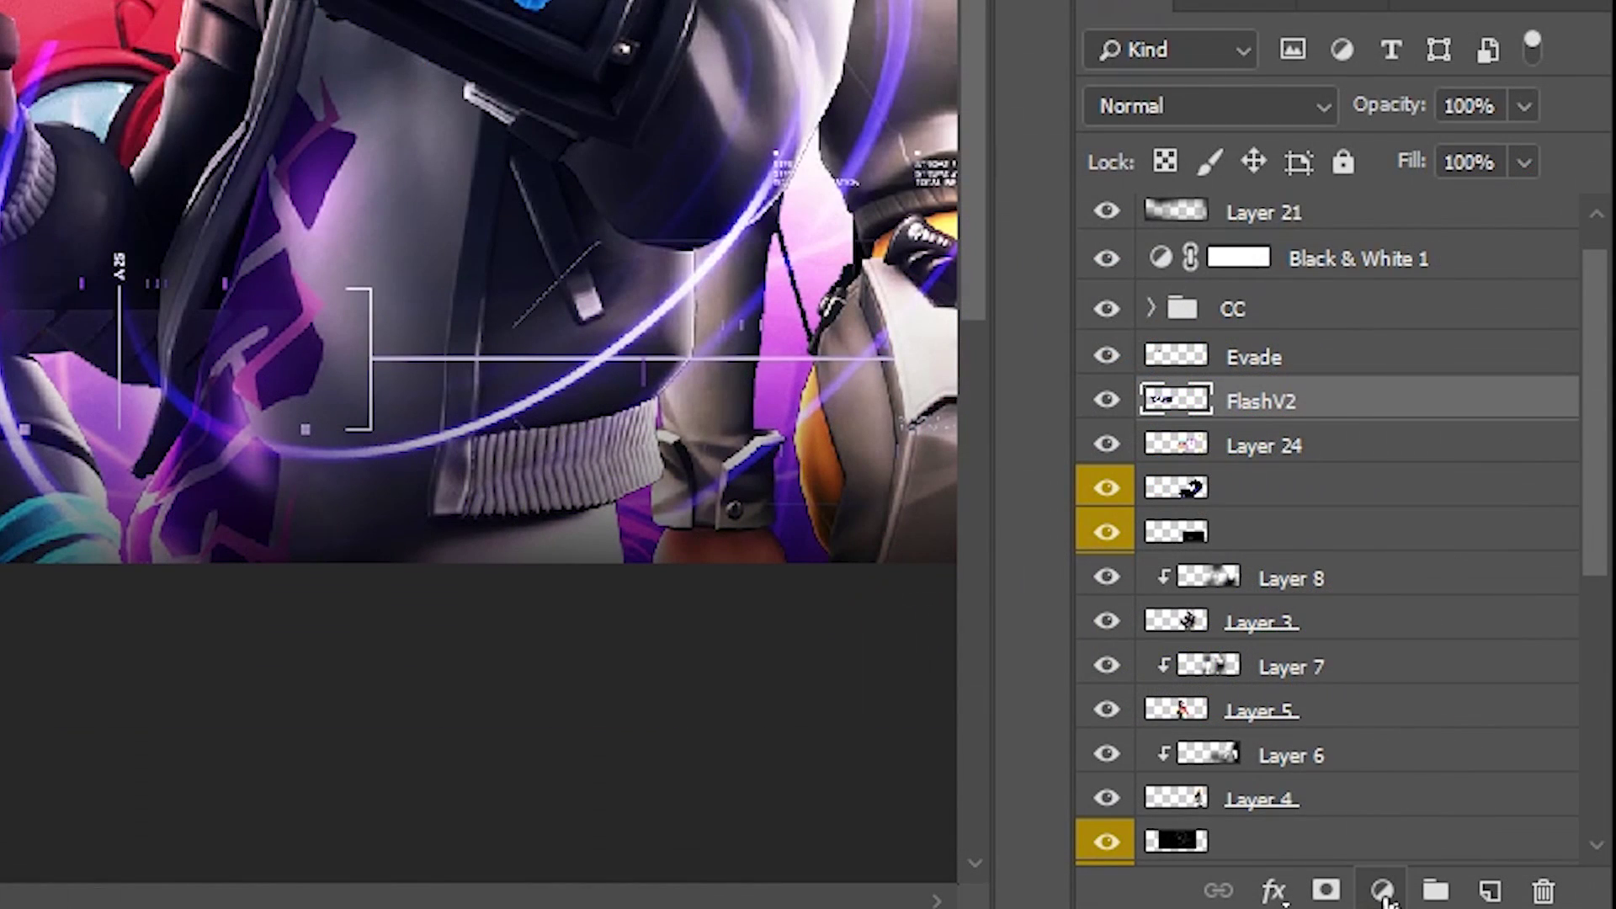
Add a Violet Photo Filter adjustment clipped to the TAVS layer.
left_click(1519, 865)
left_click(1404, 610)
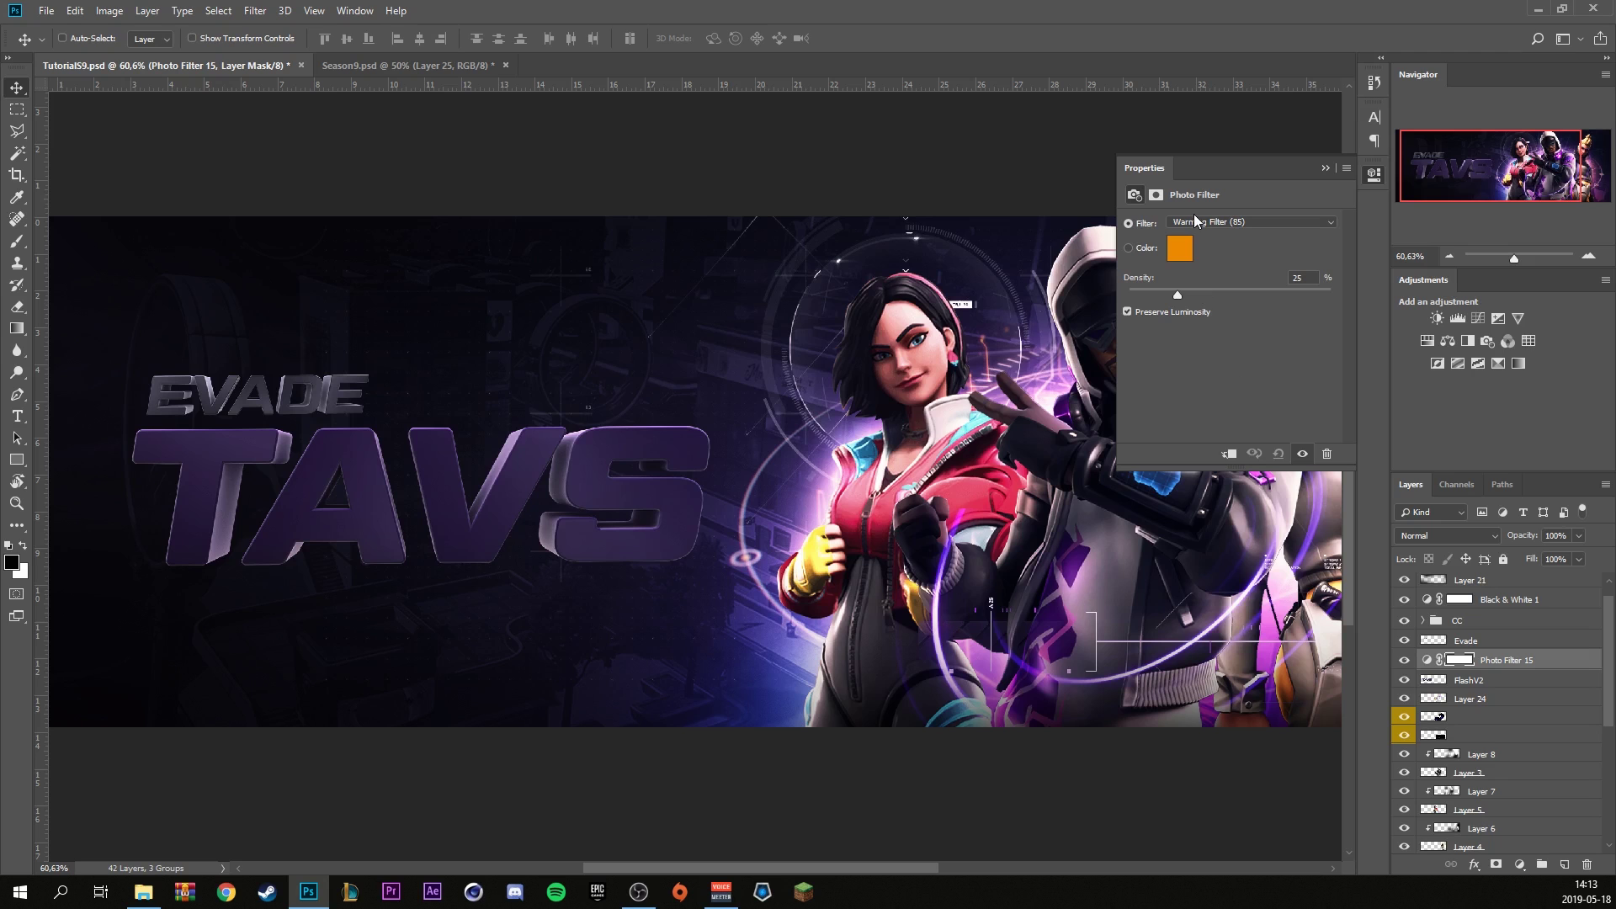
left_click(1194, 220)
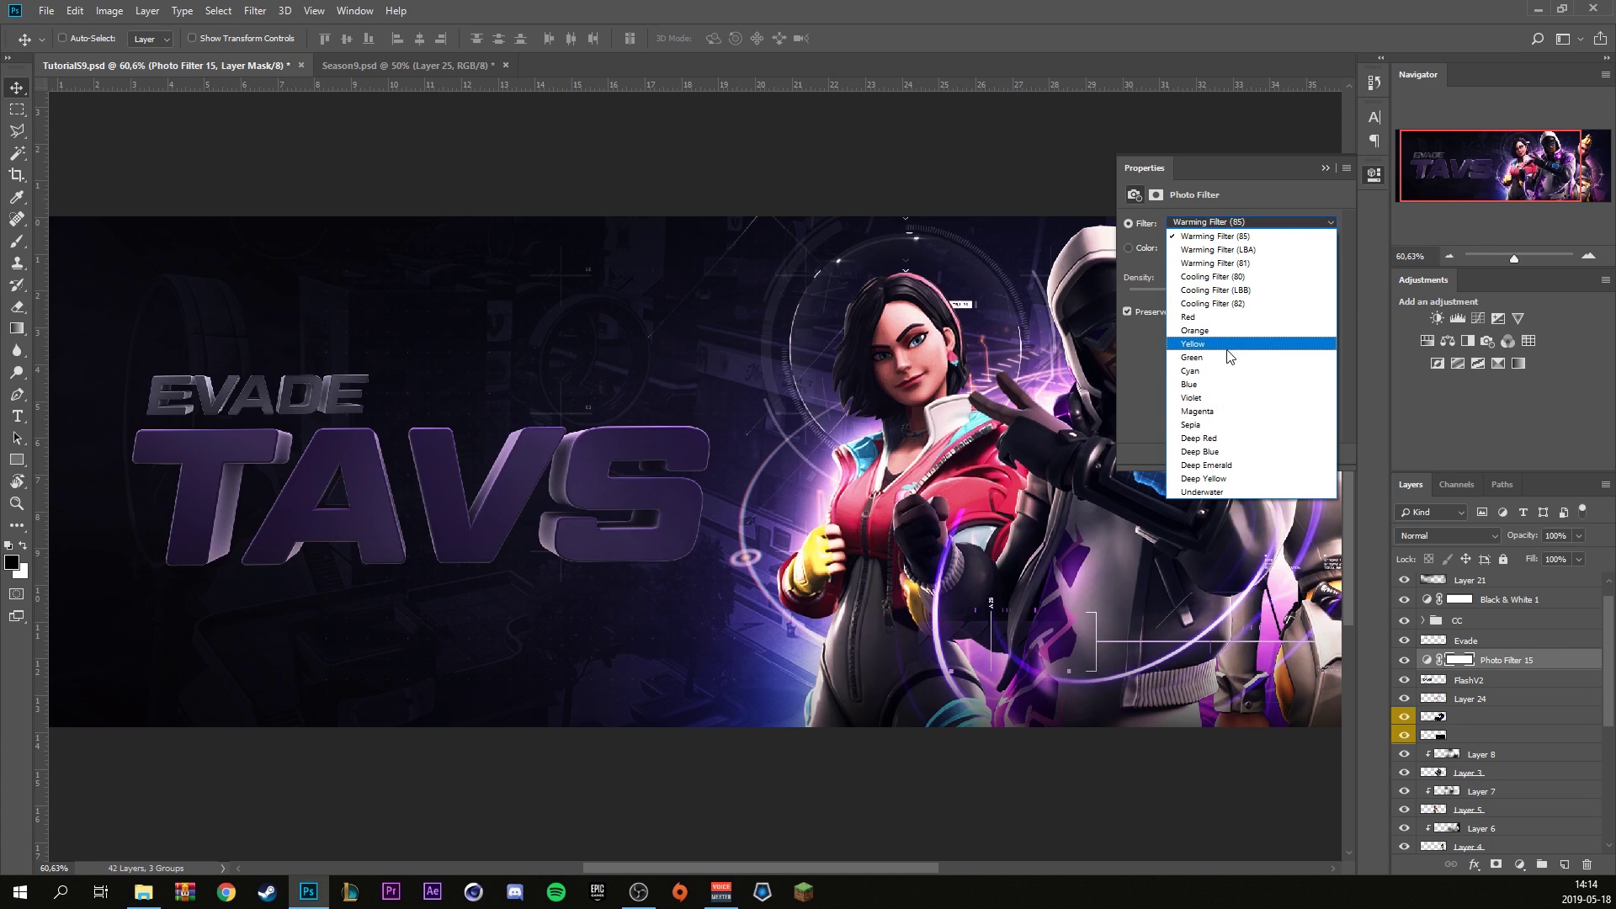
left_click(1199, 393)
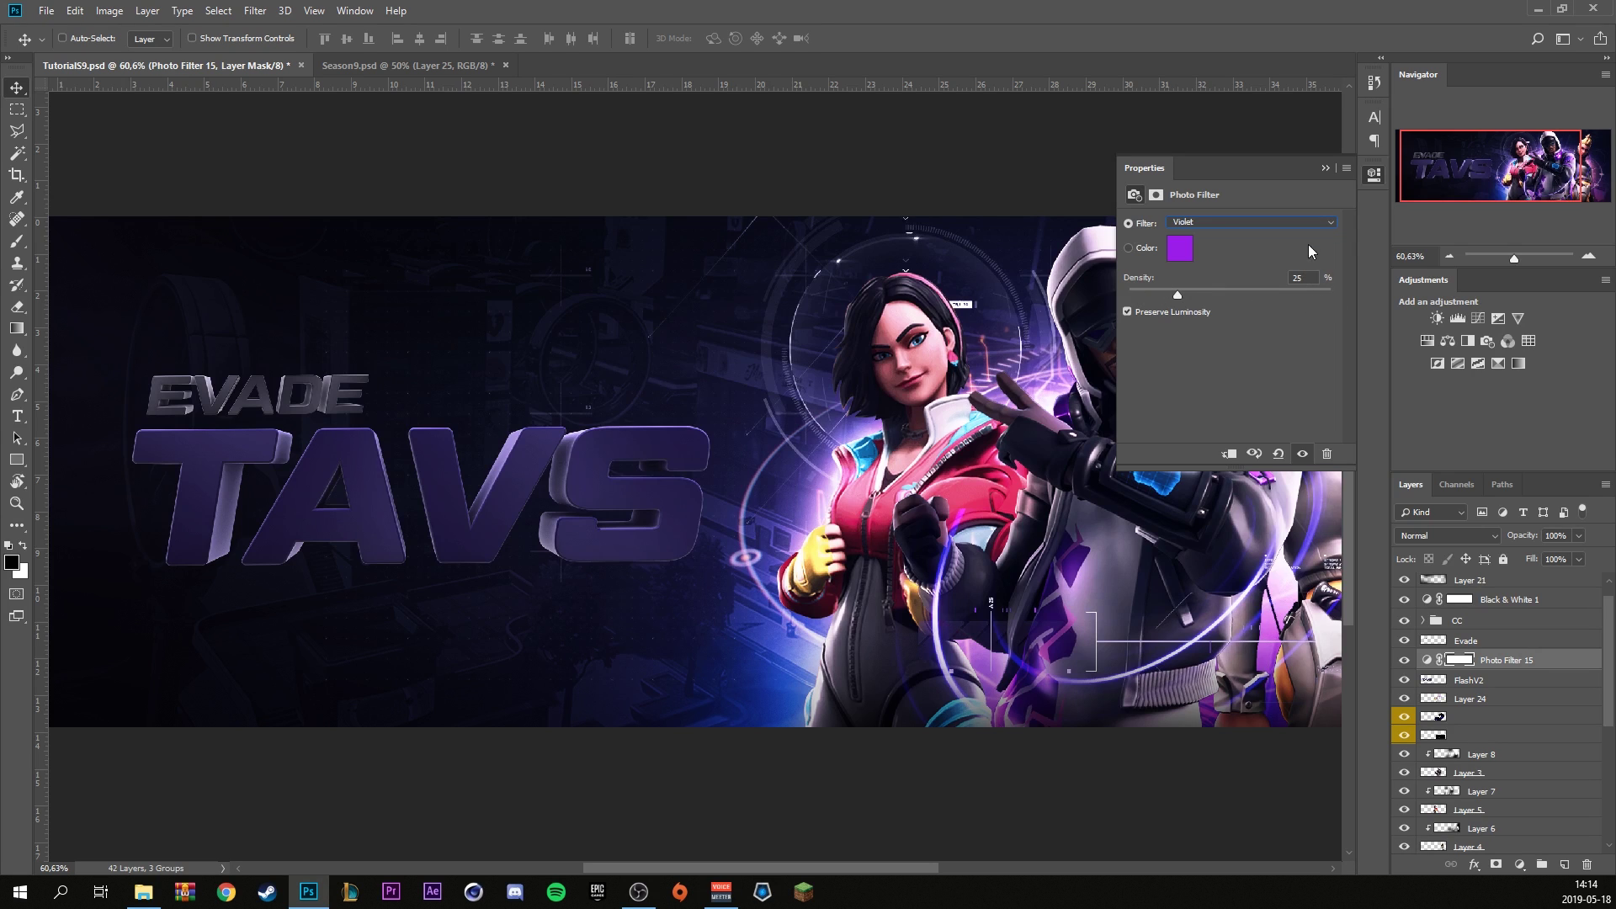
left_click(1327, 167)
right_click(1564, 665)
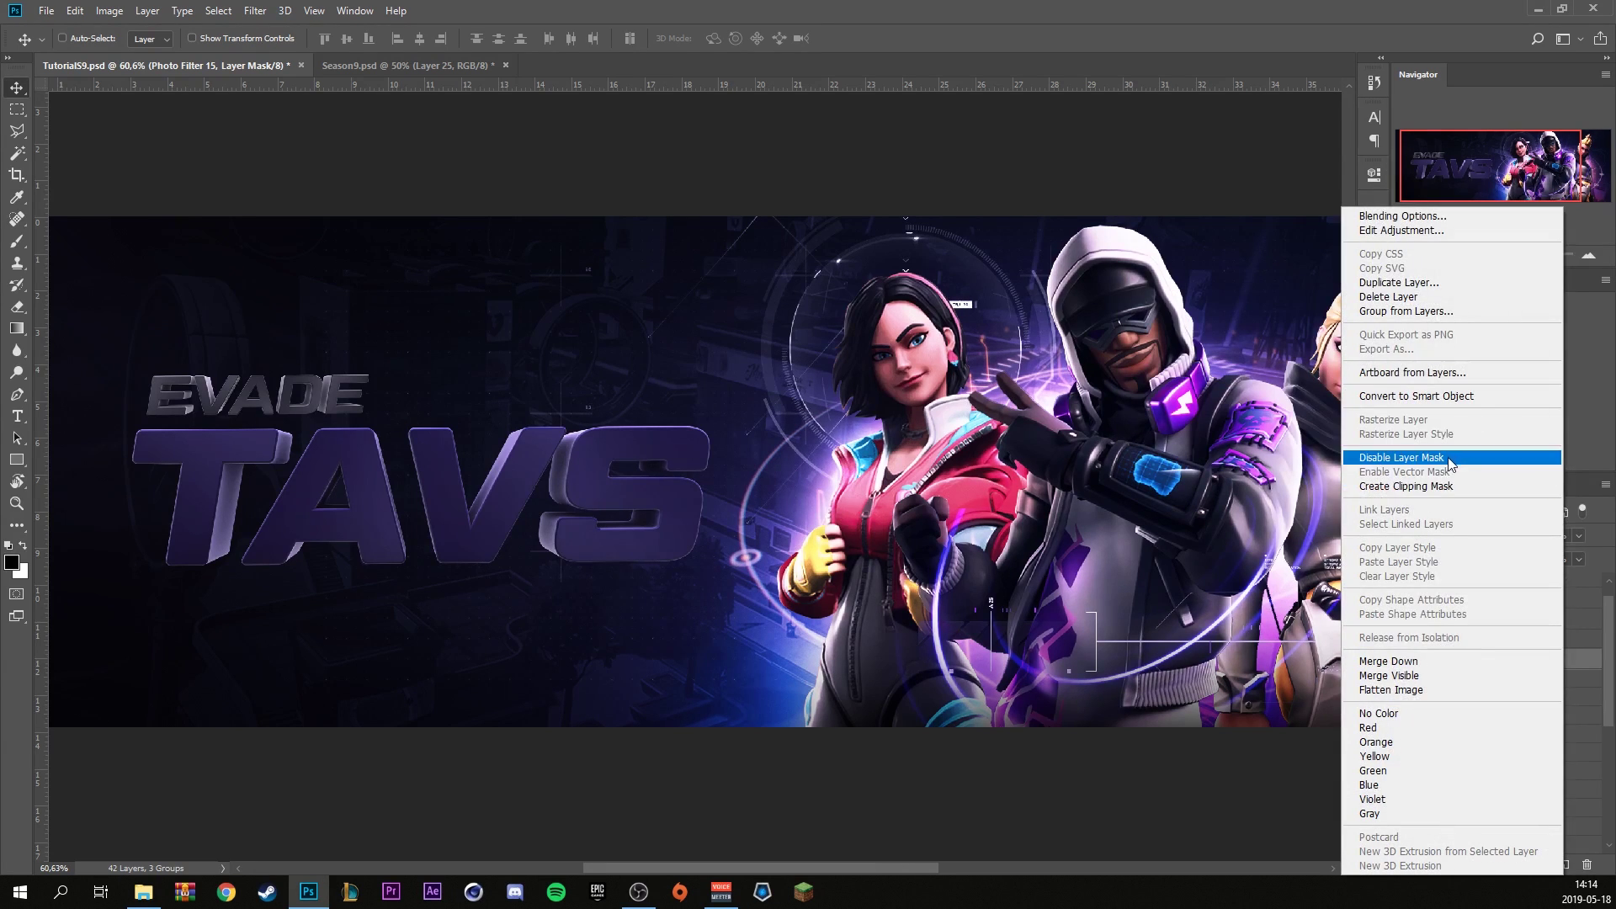
left_click(1436, 489)
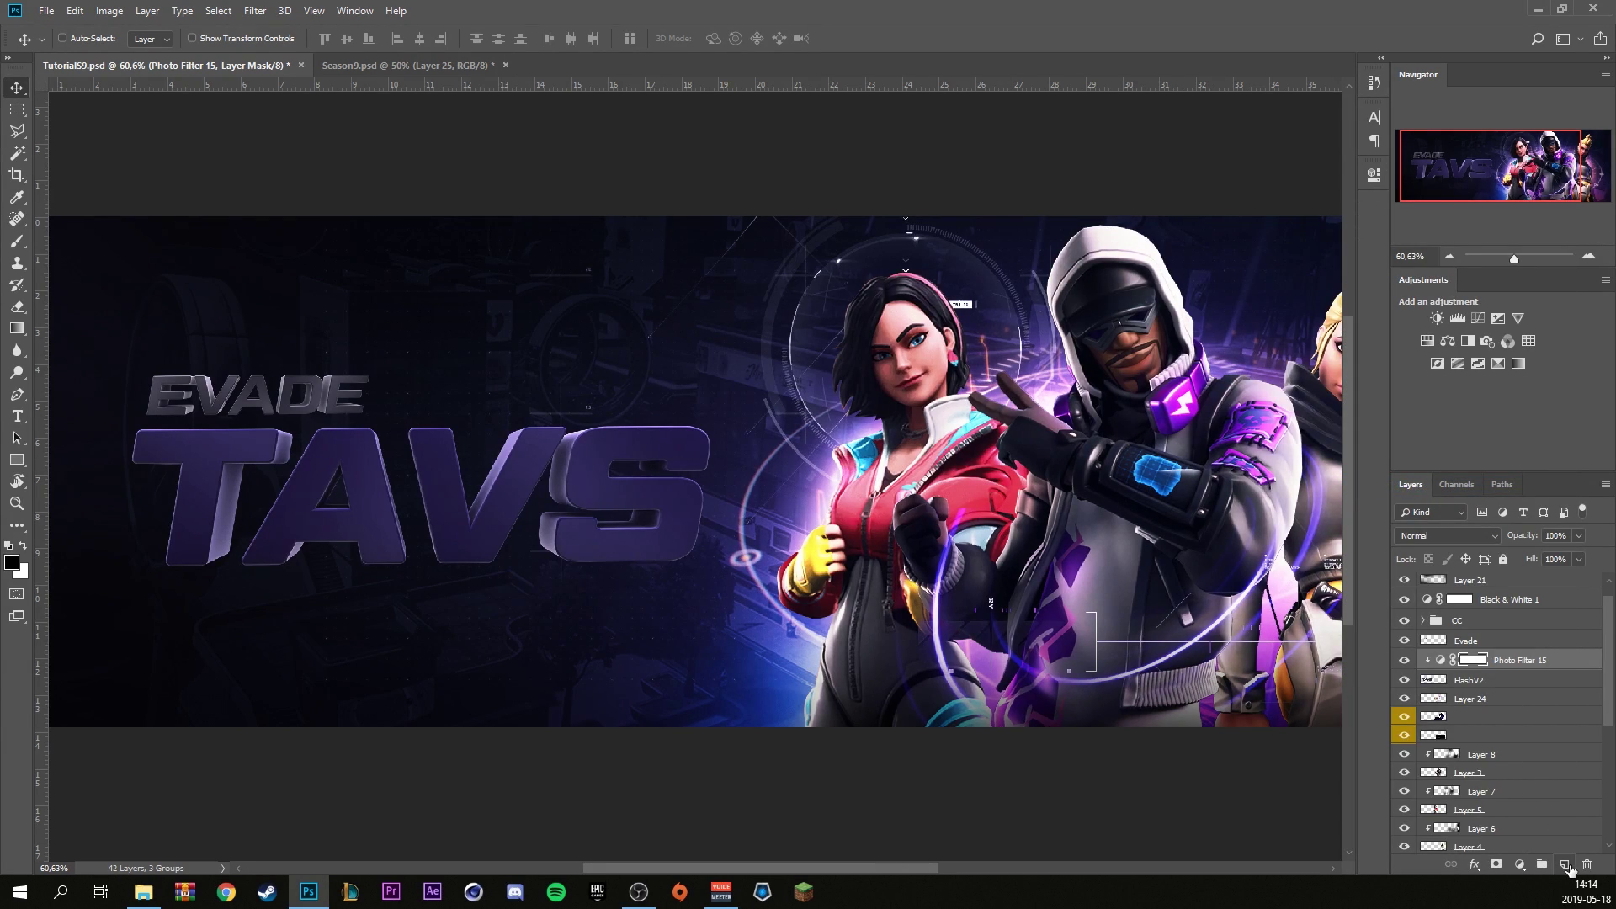
Add a new empty layer clipped to the layer below.
left_click(1566, 865)
right_click(1559, 658)
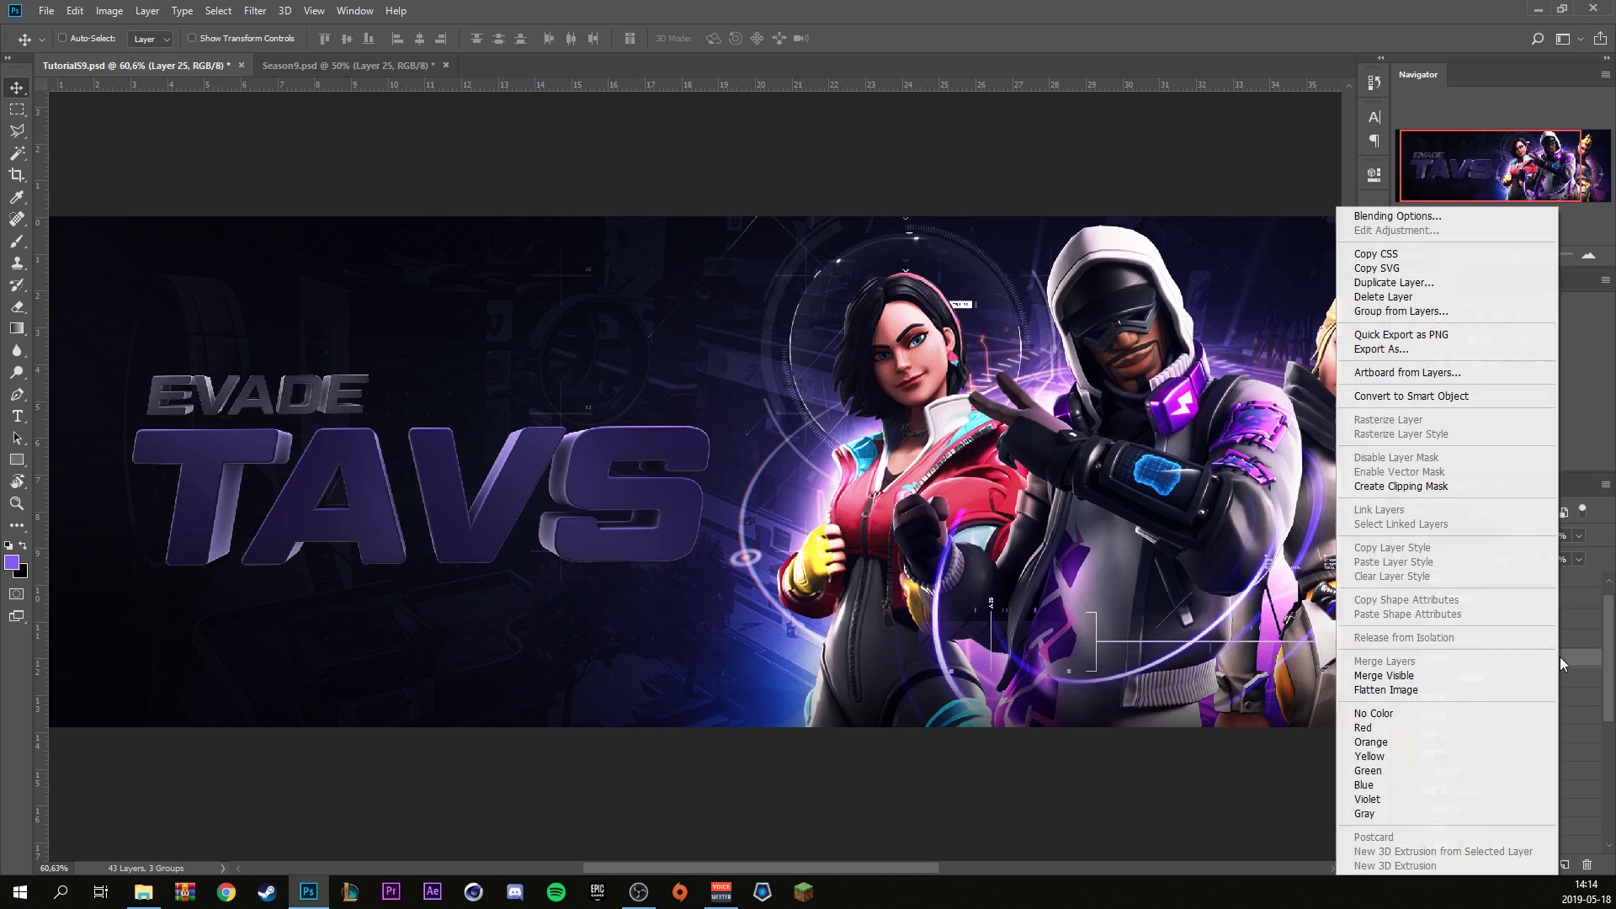
left_click(1456, 491)
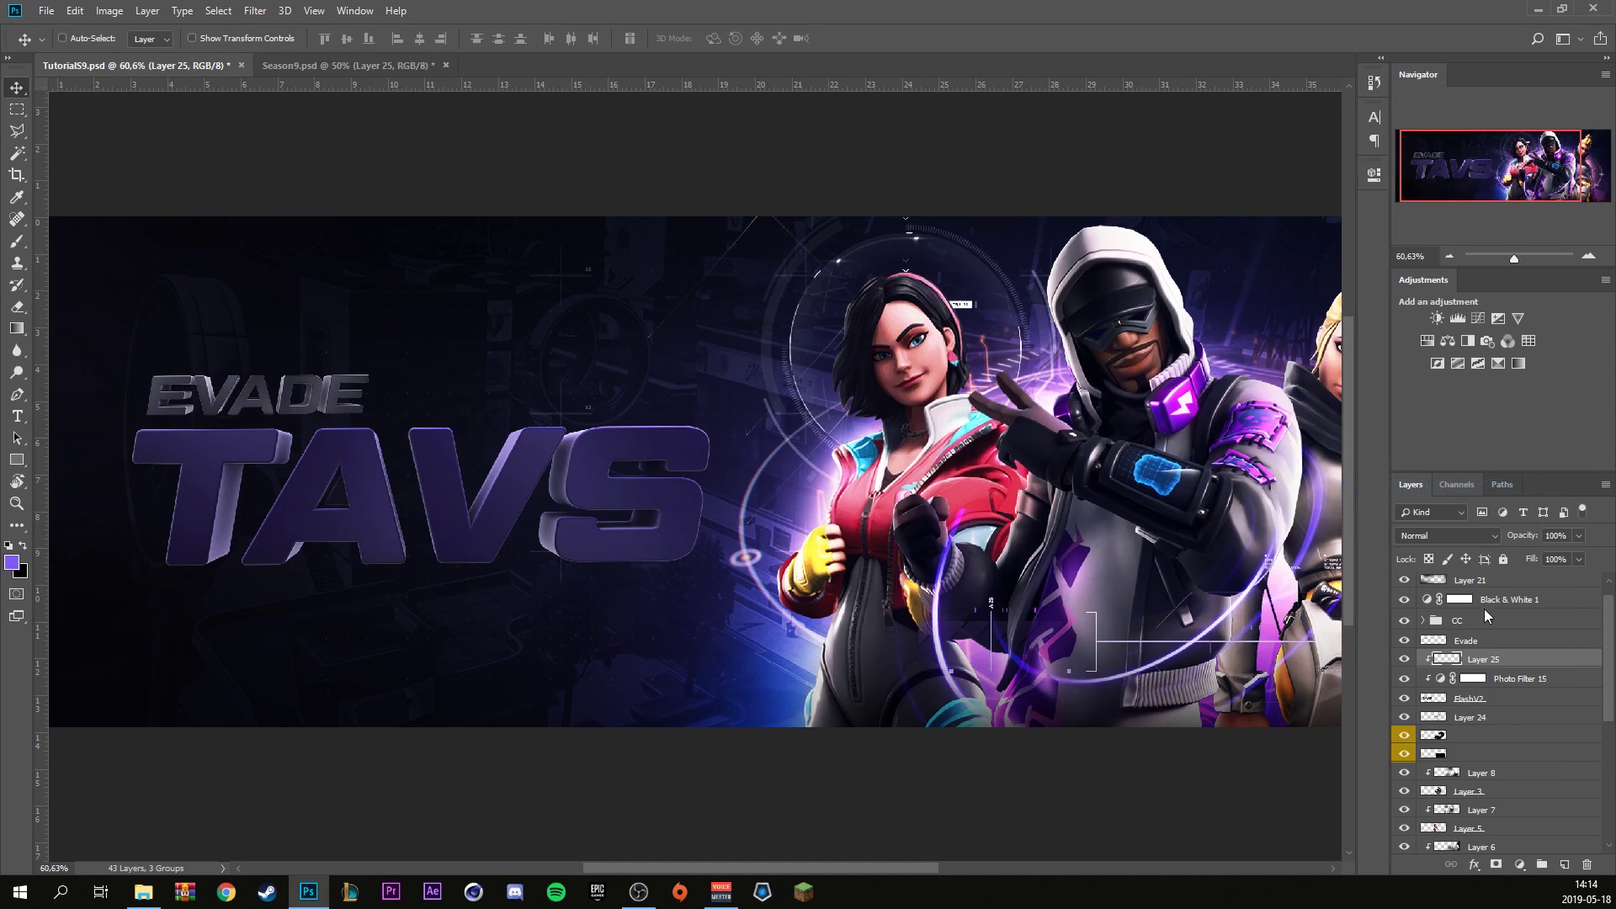
Paint a soft white glow across the top of TAVS with a 454 px brush at 63% opacity.
left_click(19, 242)
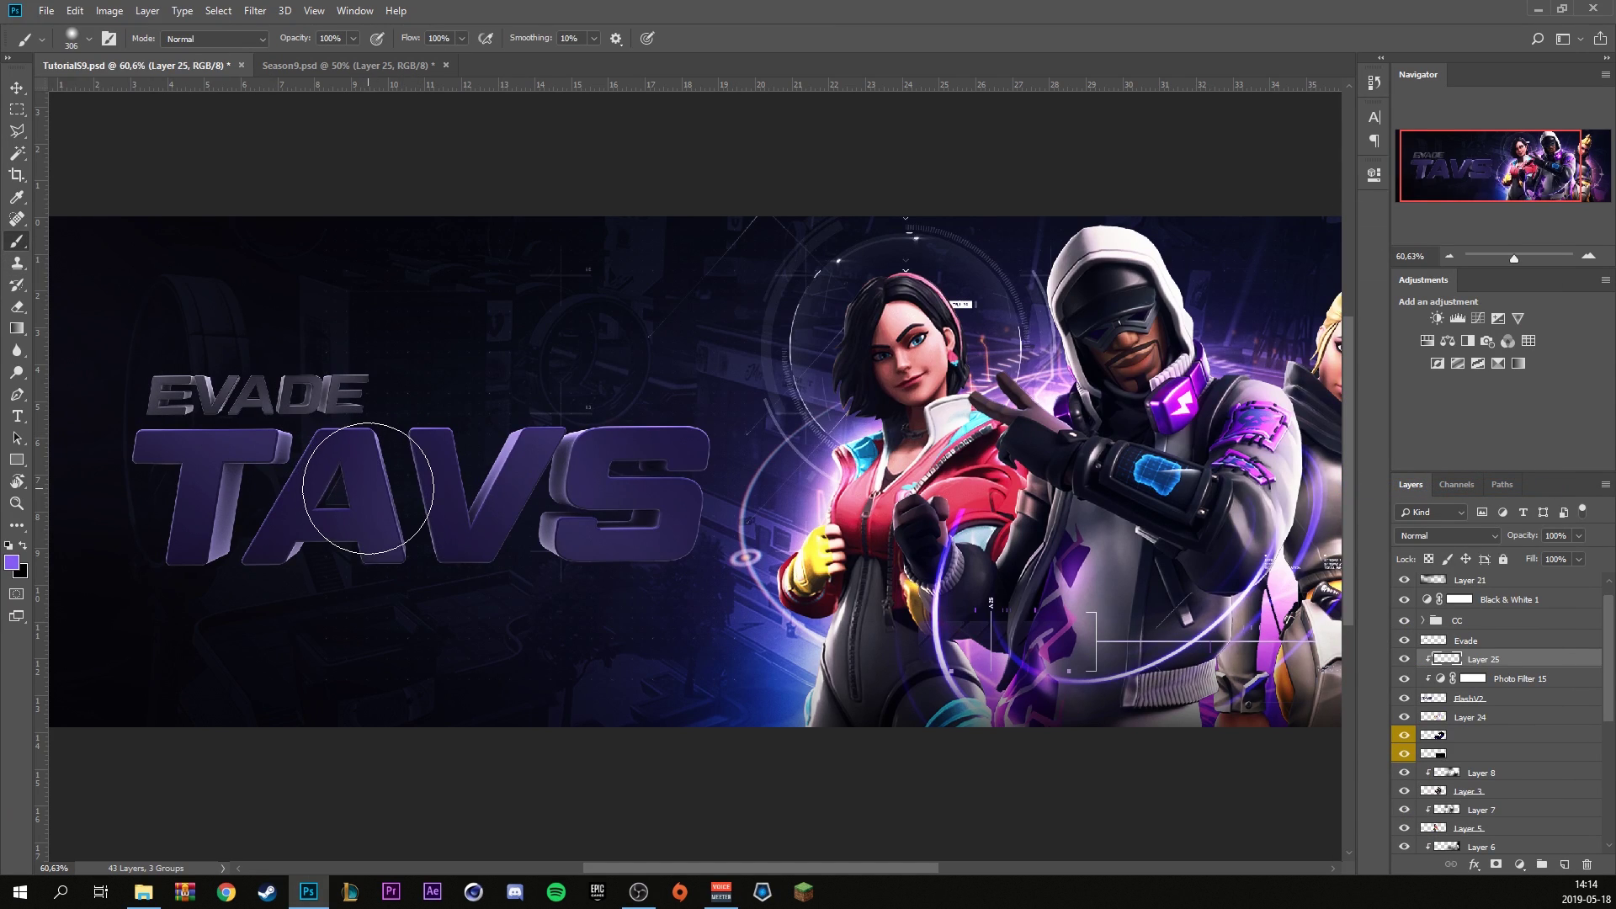
left_click_drag(385, 488, 487, 488)
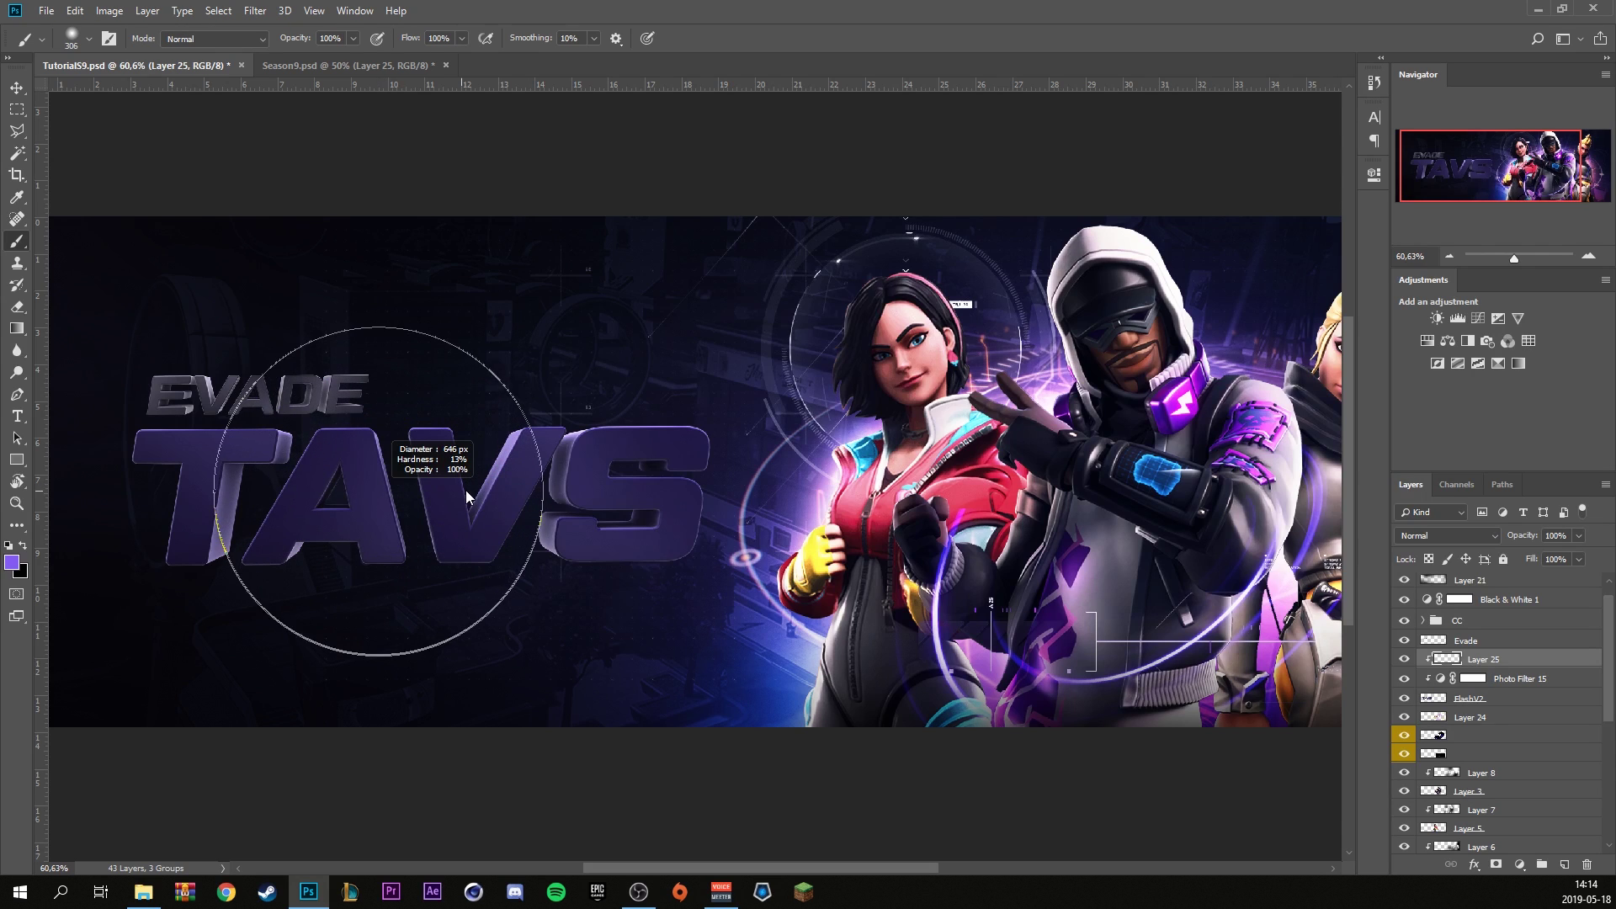
key("d")
left_click(353, 38)
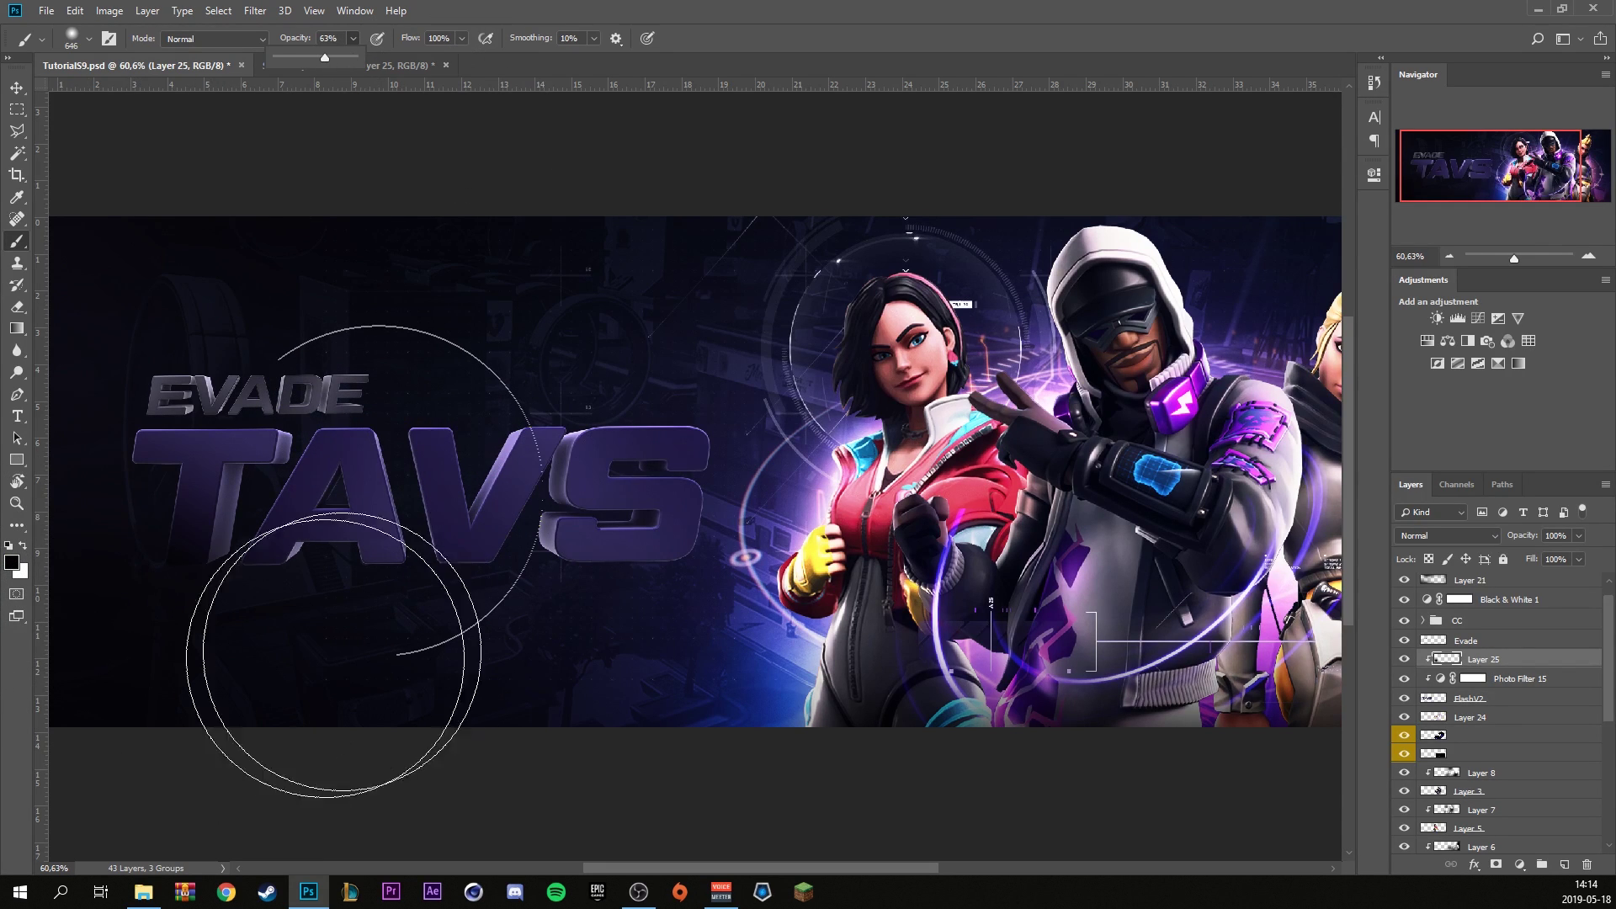
left_click(342, 679)
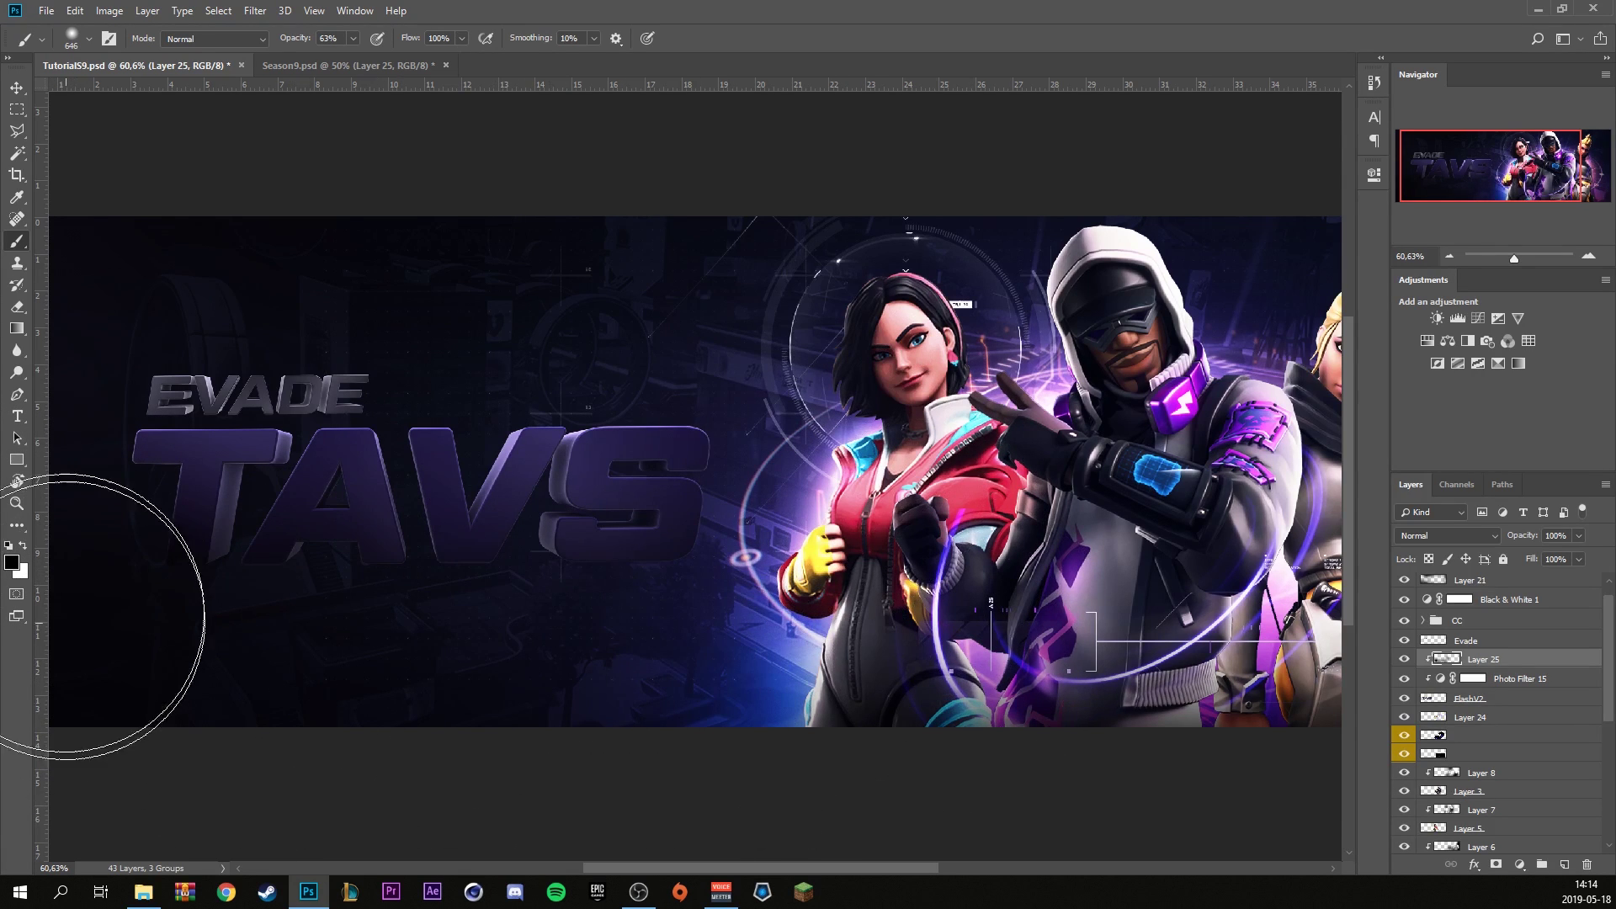
left_click(23, 547)
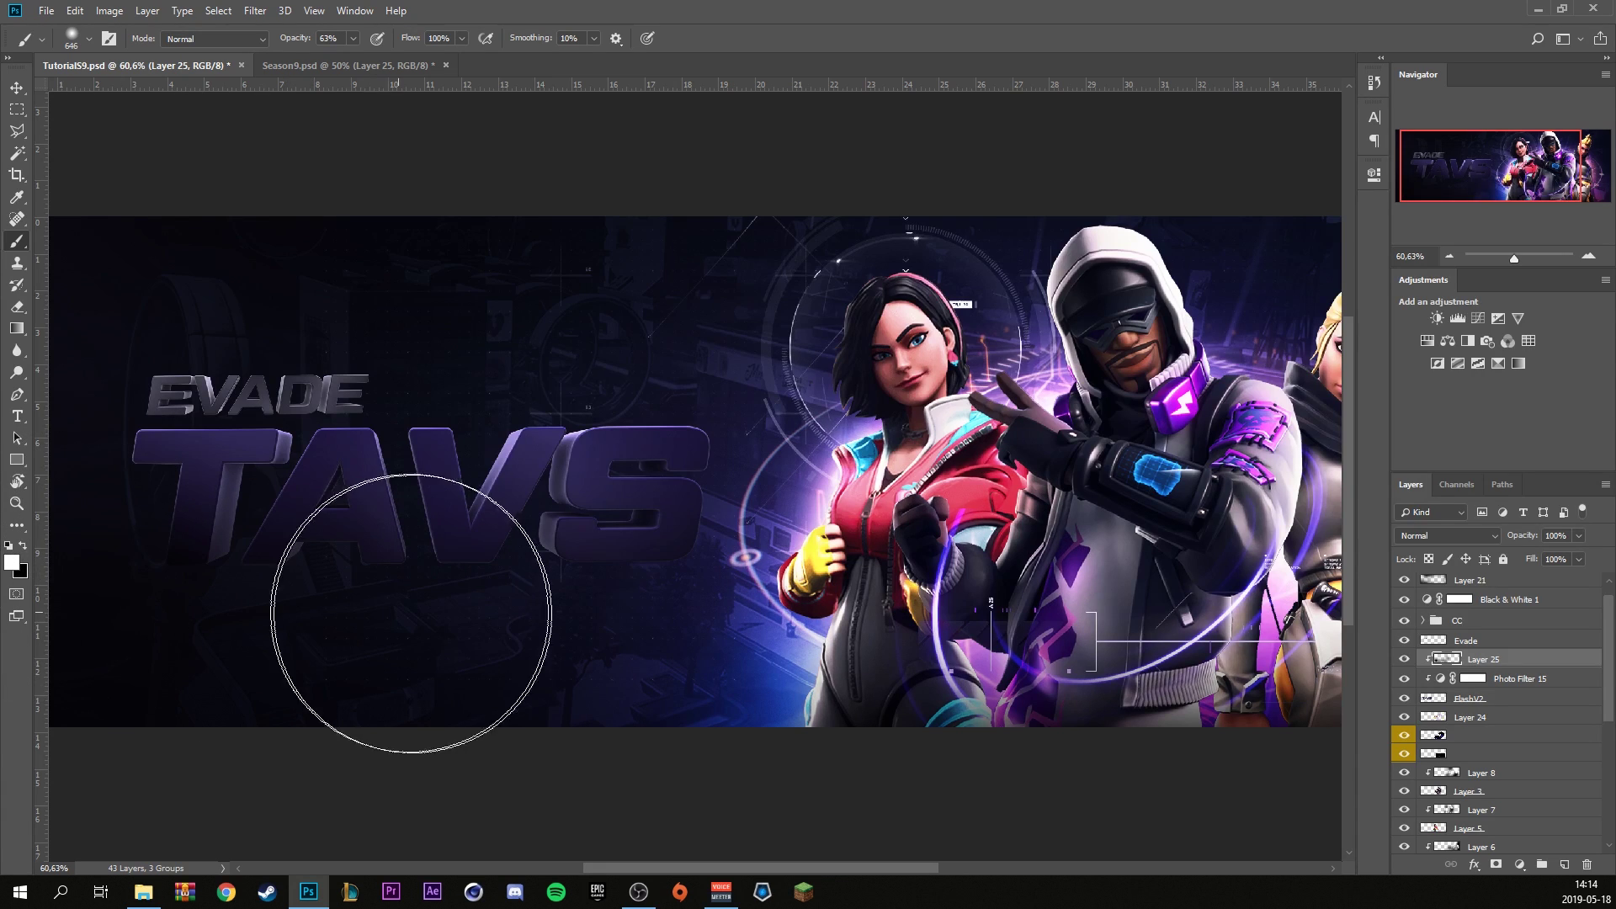
right_click(396, 599, "alt")
left_click_drag(397, 598, 387, 600)
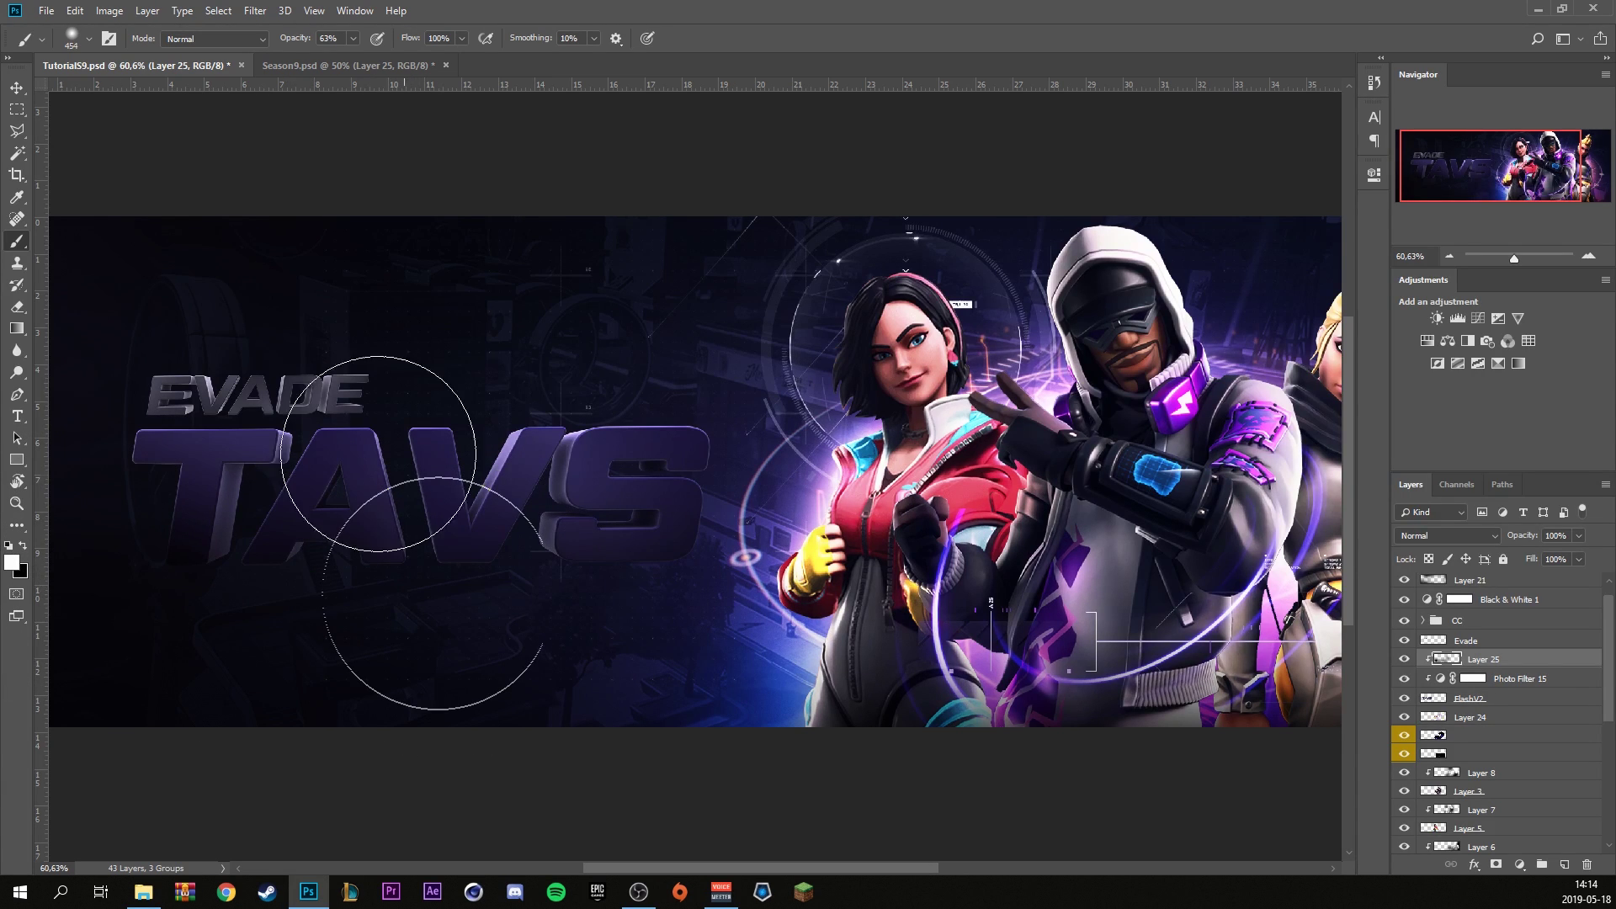
left_click_drag(182, 359, 614, 362)
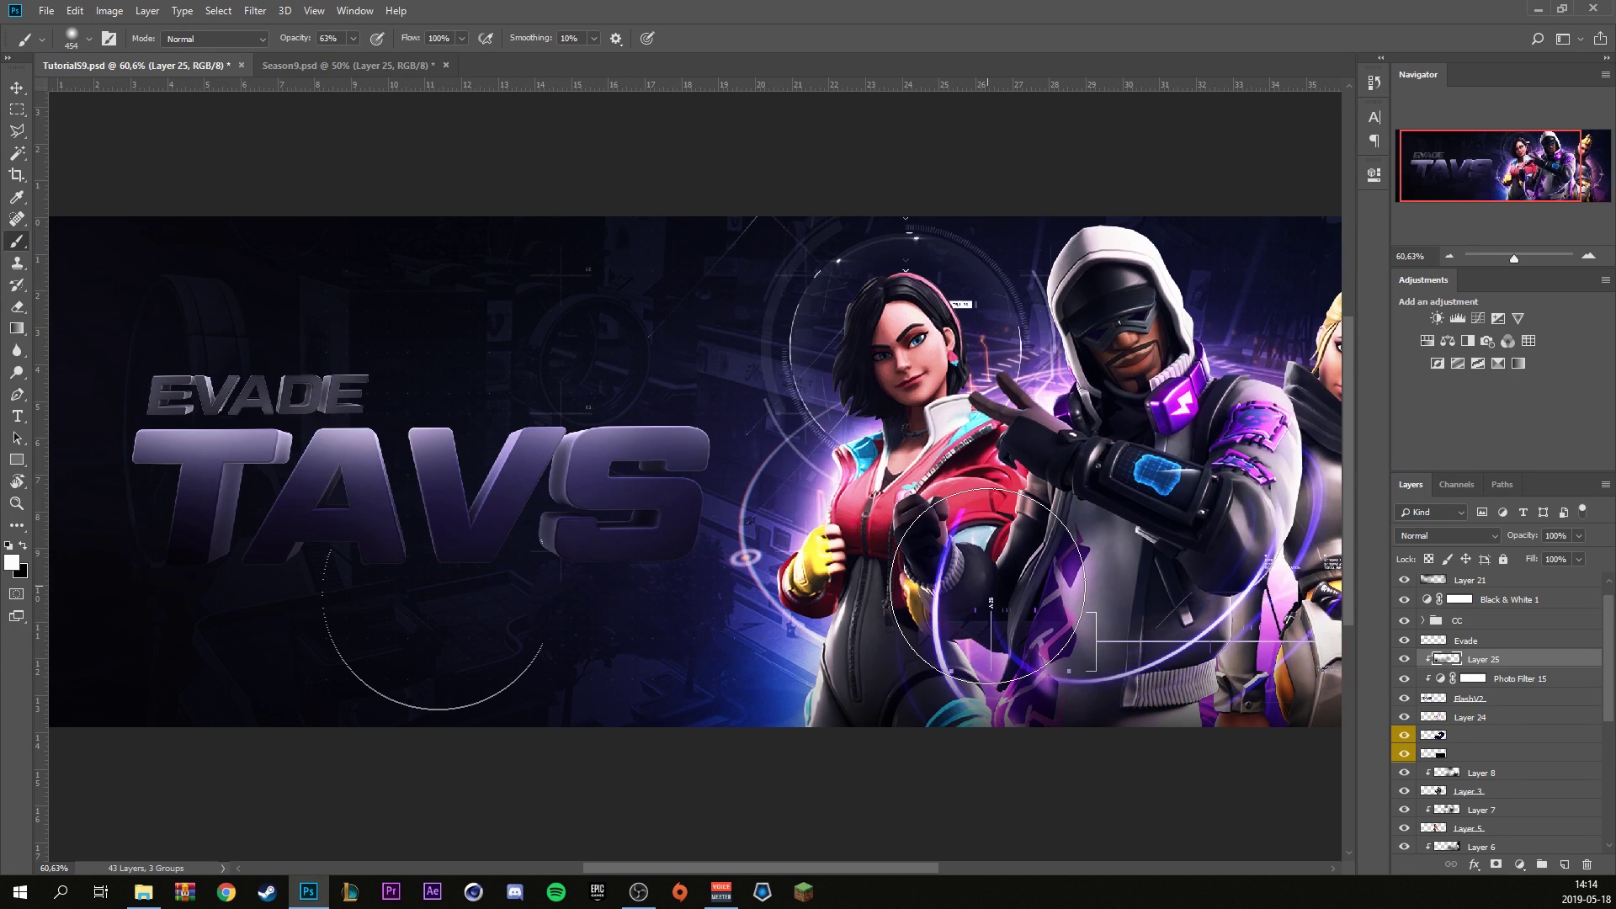
Set the glow layer to Overlay blending with fill lowered to 40%.
left_click(1459, 535)
left_click(1444, 331)
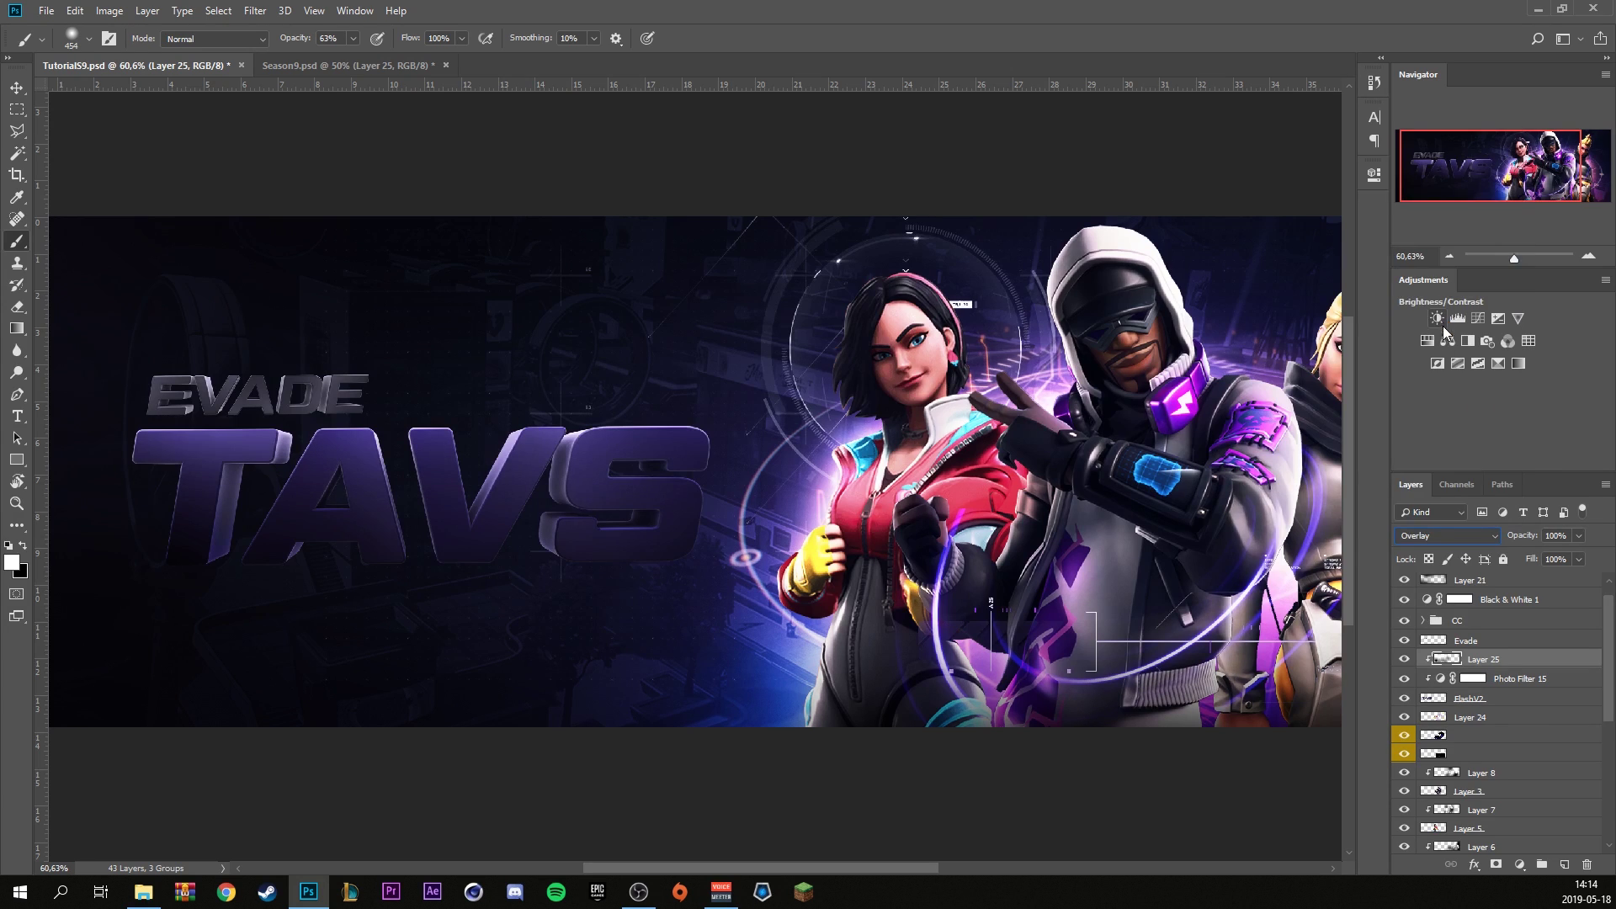
left_click(1578, 559)
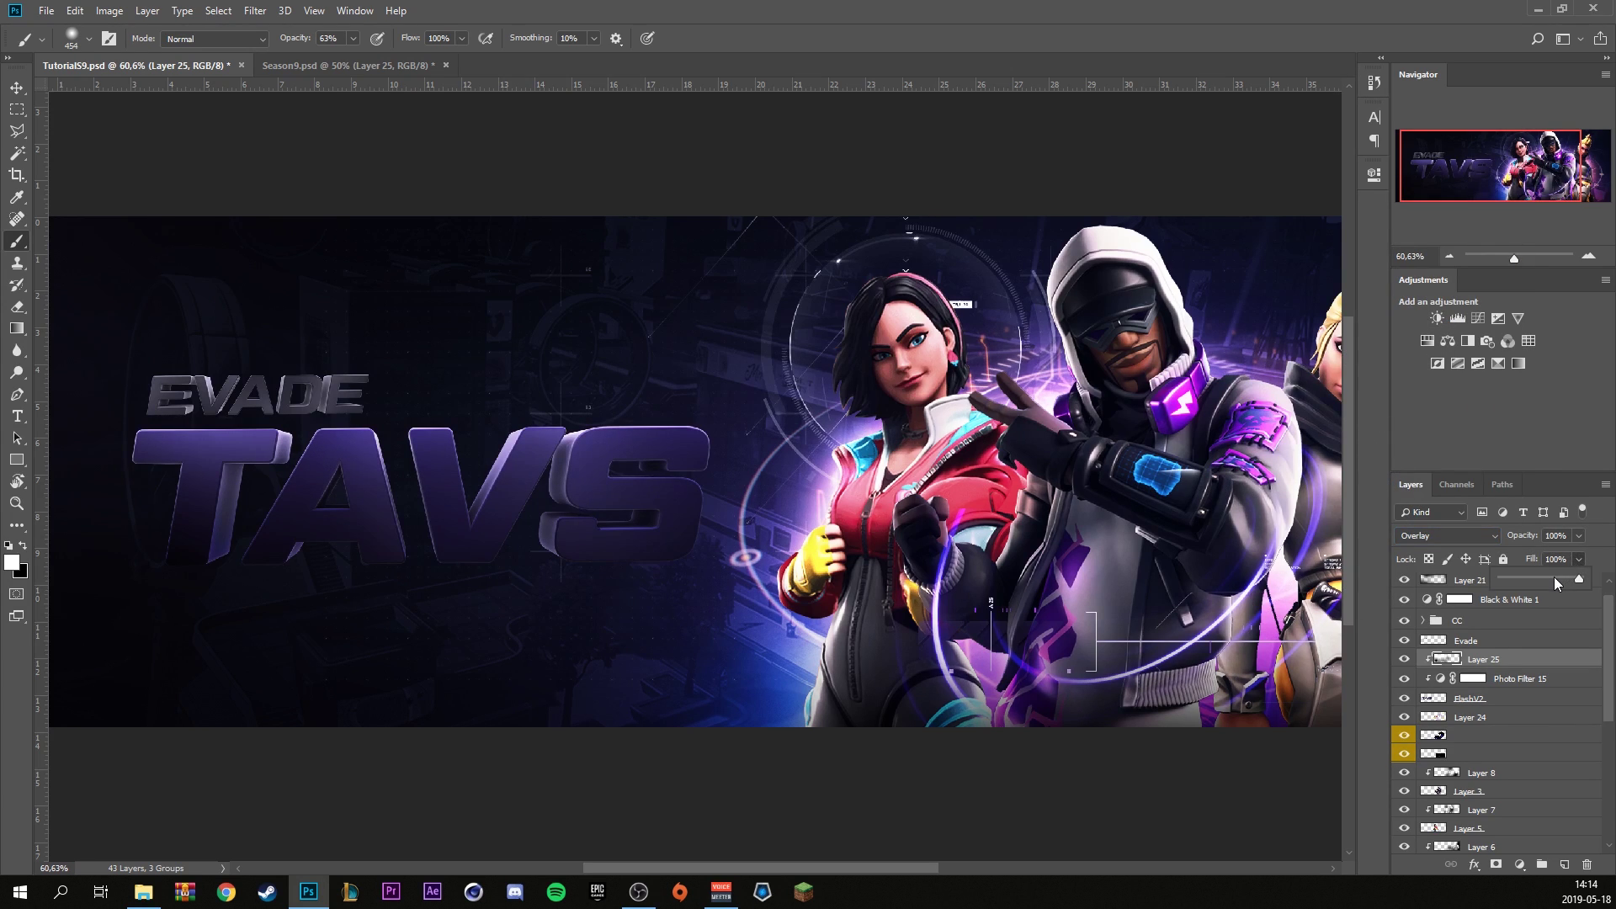
mouse_move(1556, 581)
left_mouse_down()
mouse_move(1495, 584)
mouse_move(1532, 586)
left_mouse_up()
scroll(1499, 707, "down", 1)
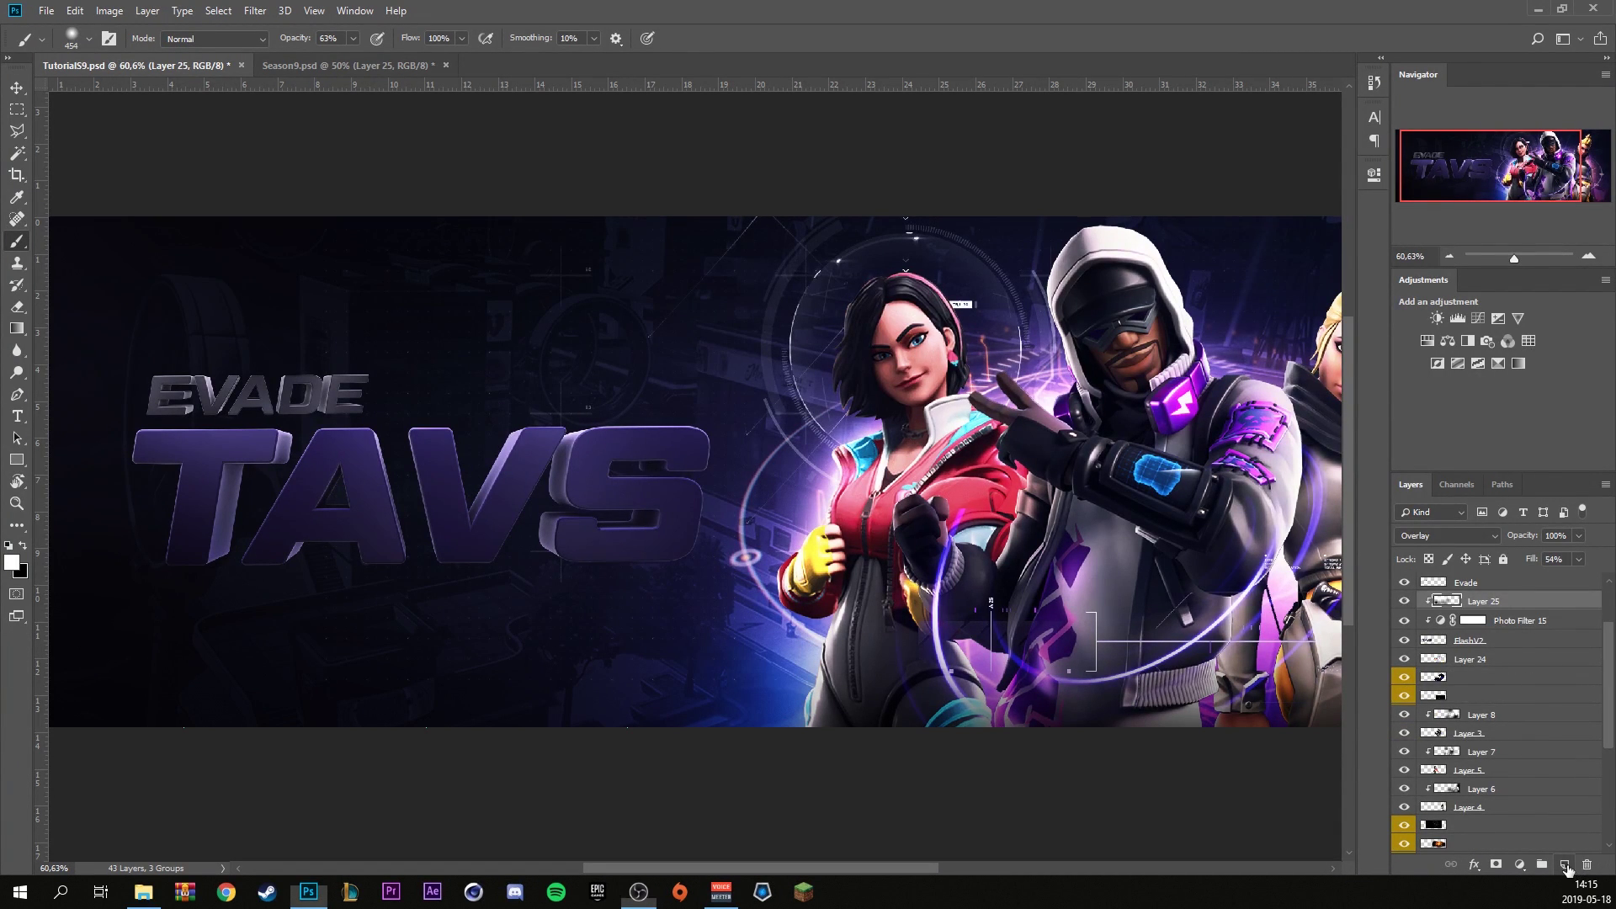
Add Layer 26 clipped to the layer below and paint highlights over the TAVS letters.
left_click(1564, 864)
right_click(1509, 608)
left_click(1347, 486)
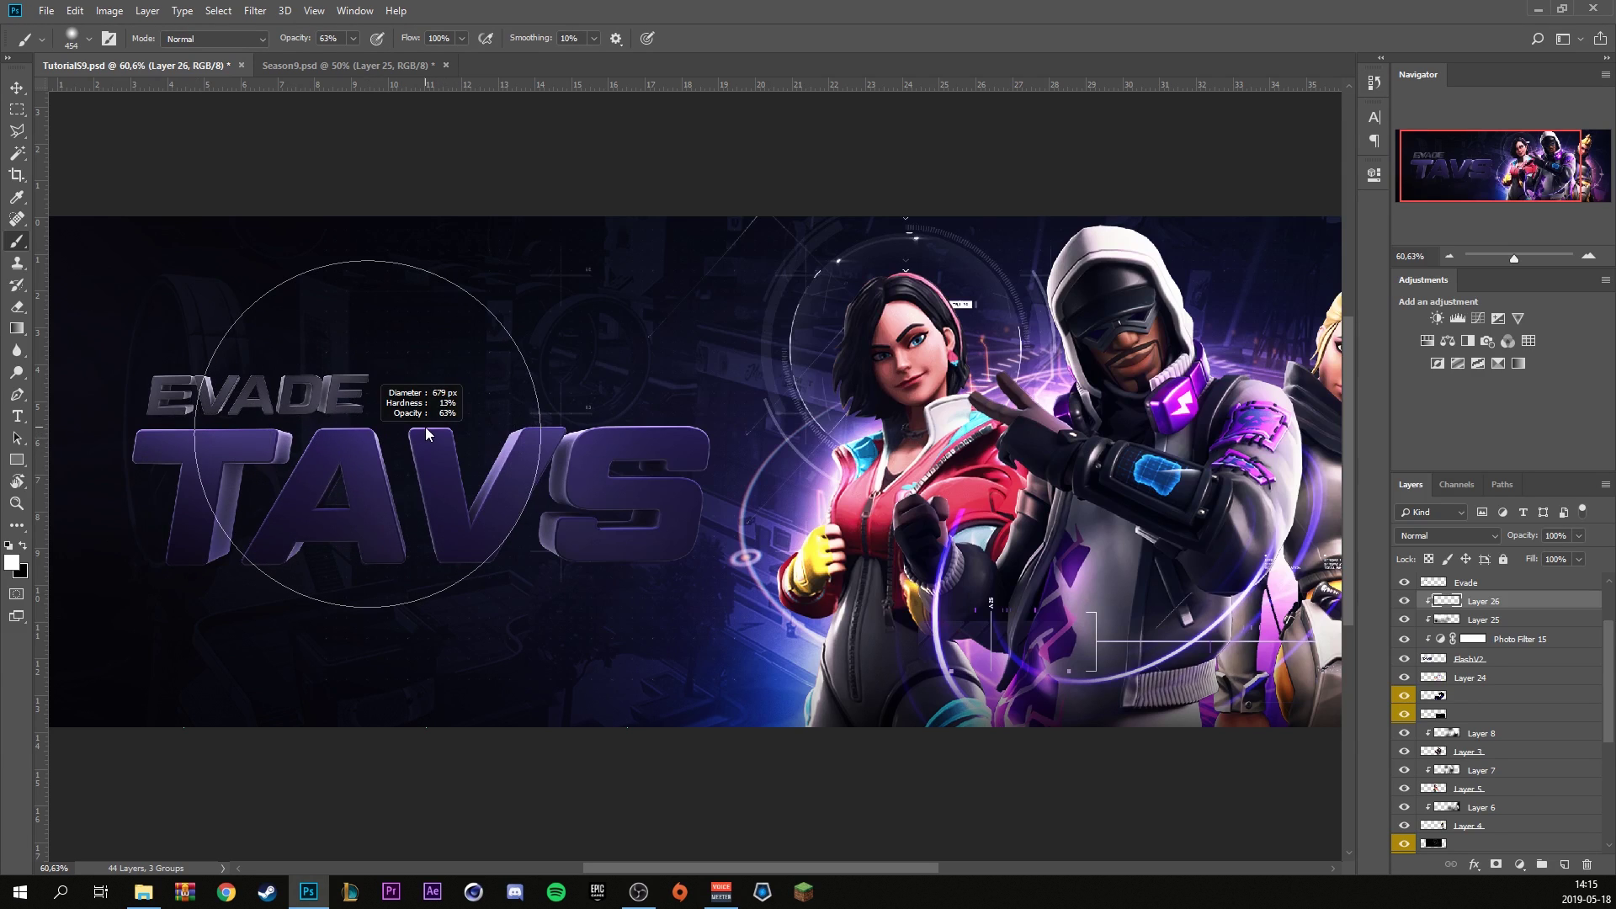
mouse_move(343, 317)
left_mouse_down()
mouse_move(252, 373)
mouse_move(402, 411)
mouse_move(505, 354)
mouse_move(621, 346)
mouse_move(180, 372)
left_mouse_up()
Set Layer 26 to Overlay at 46% fill and add another empty layer above.
left_click(1448, 535)
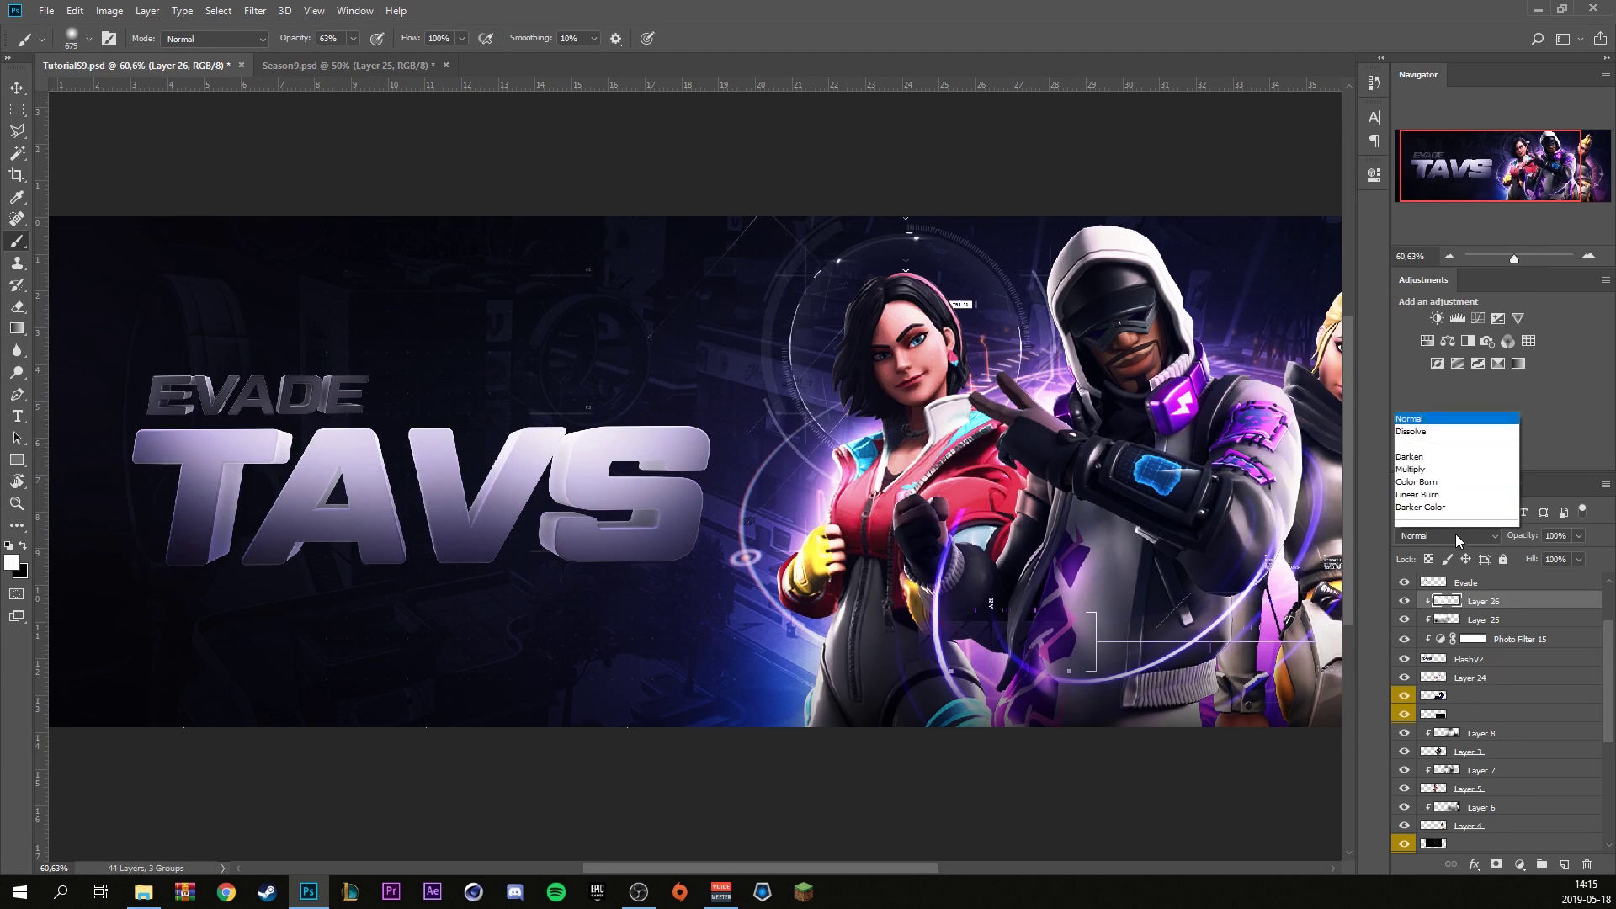
left_click(1448, 327)
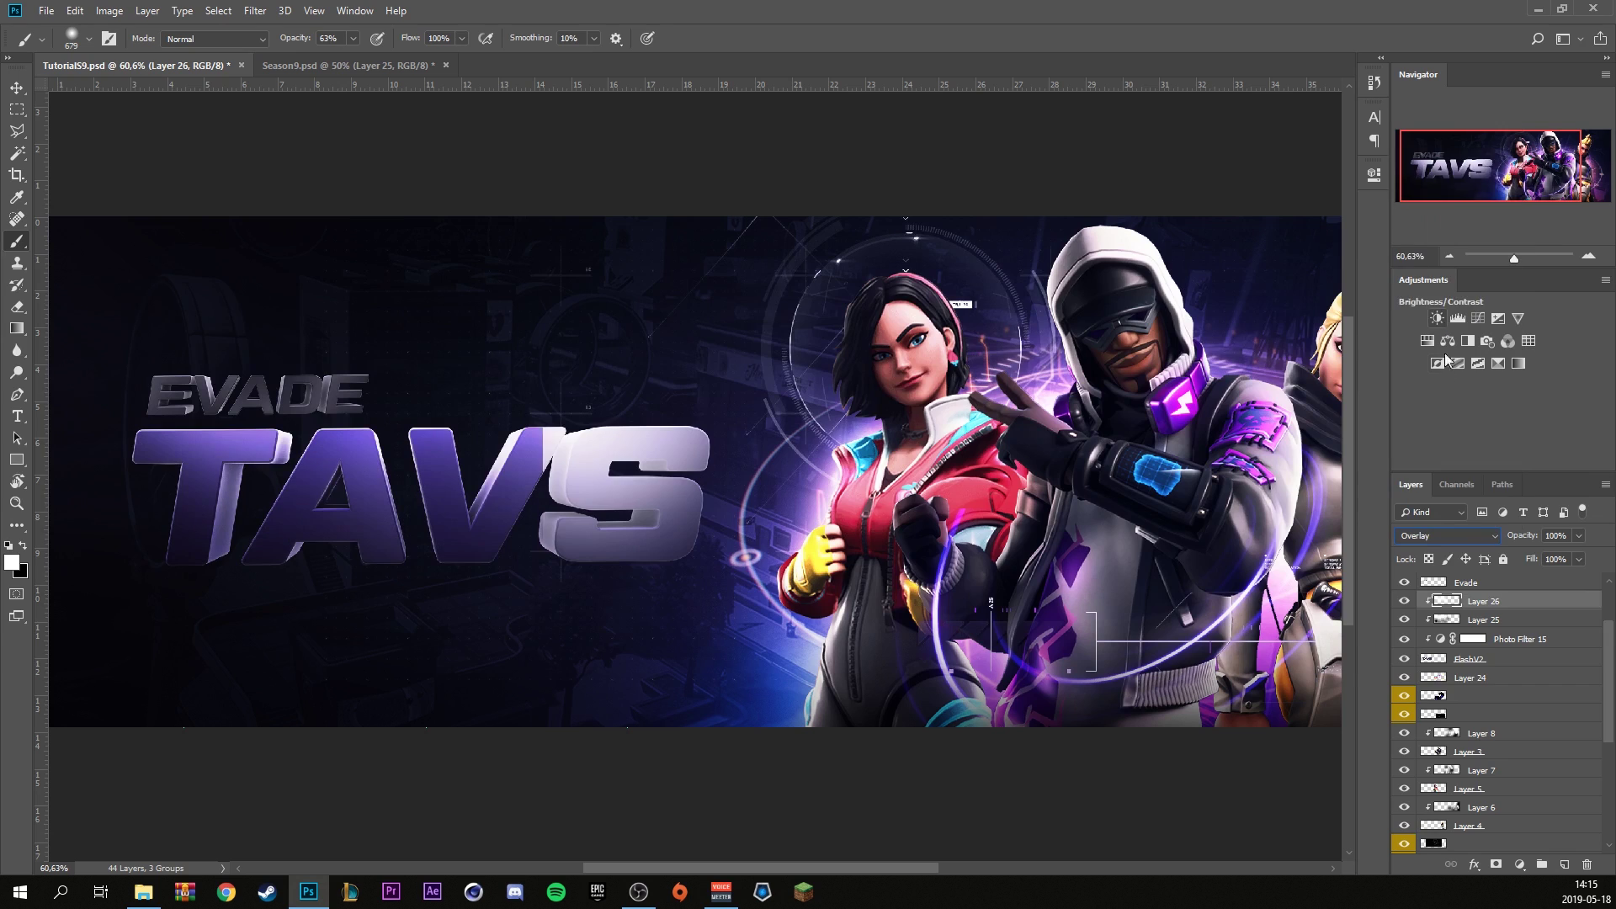
left_click(1579, 559)
left_click_drag(1588, 581, 1541, 581)
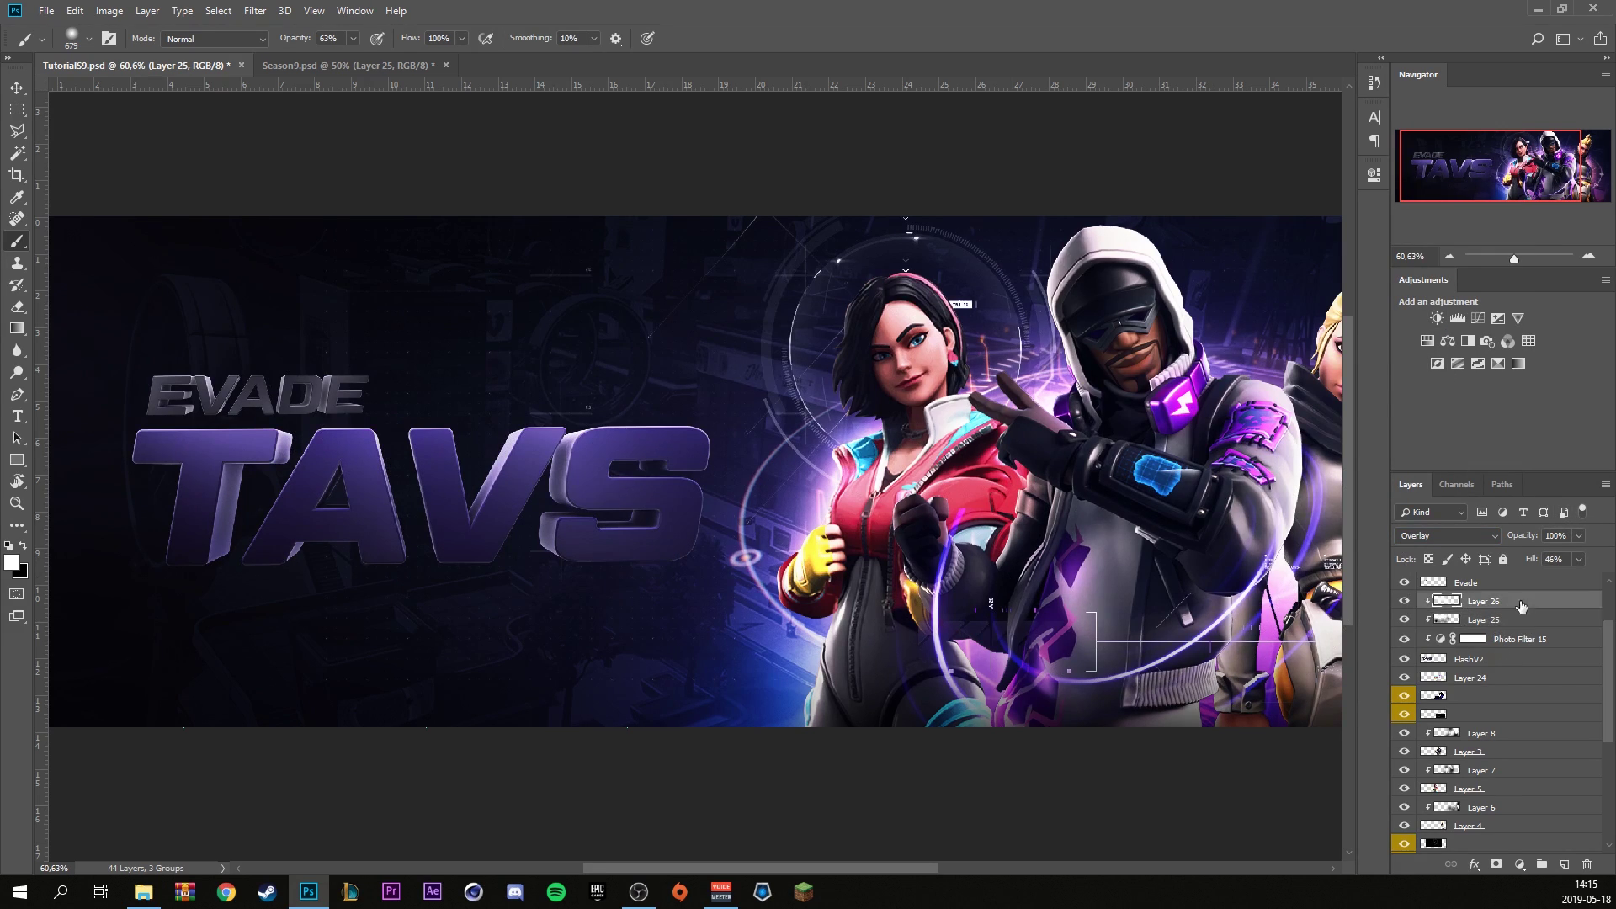
left_click(1564, 865)
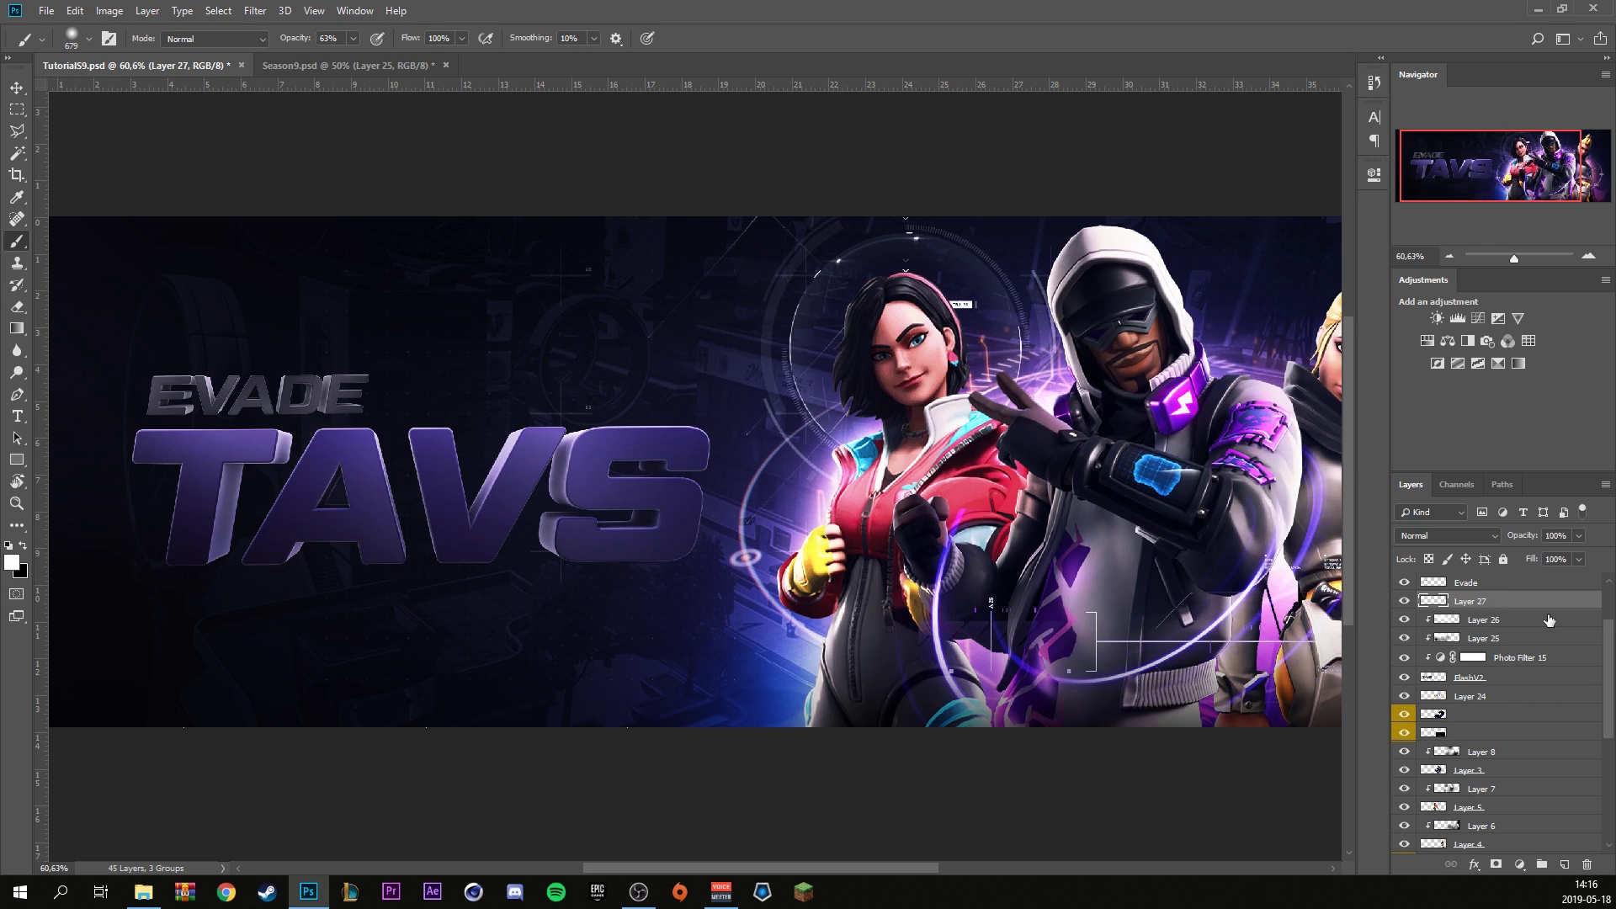
Shrink the brush to about 342 px and dab purple over the T, V and S.
scroll(1549, 621, "up", 1)
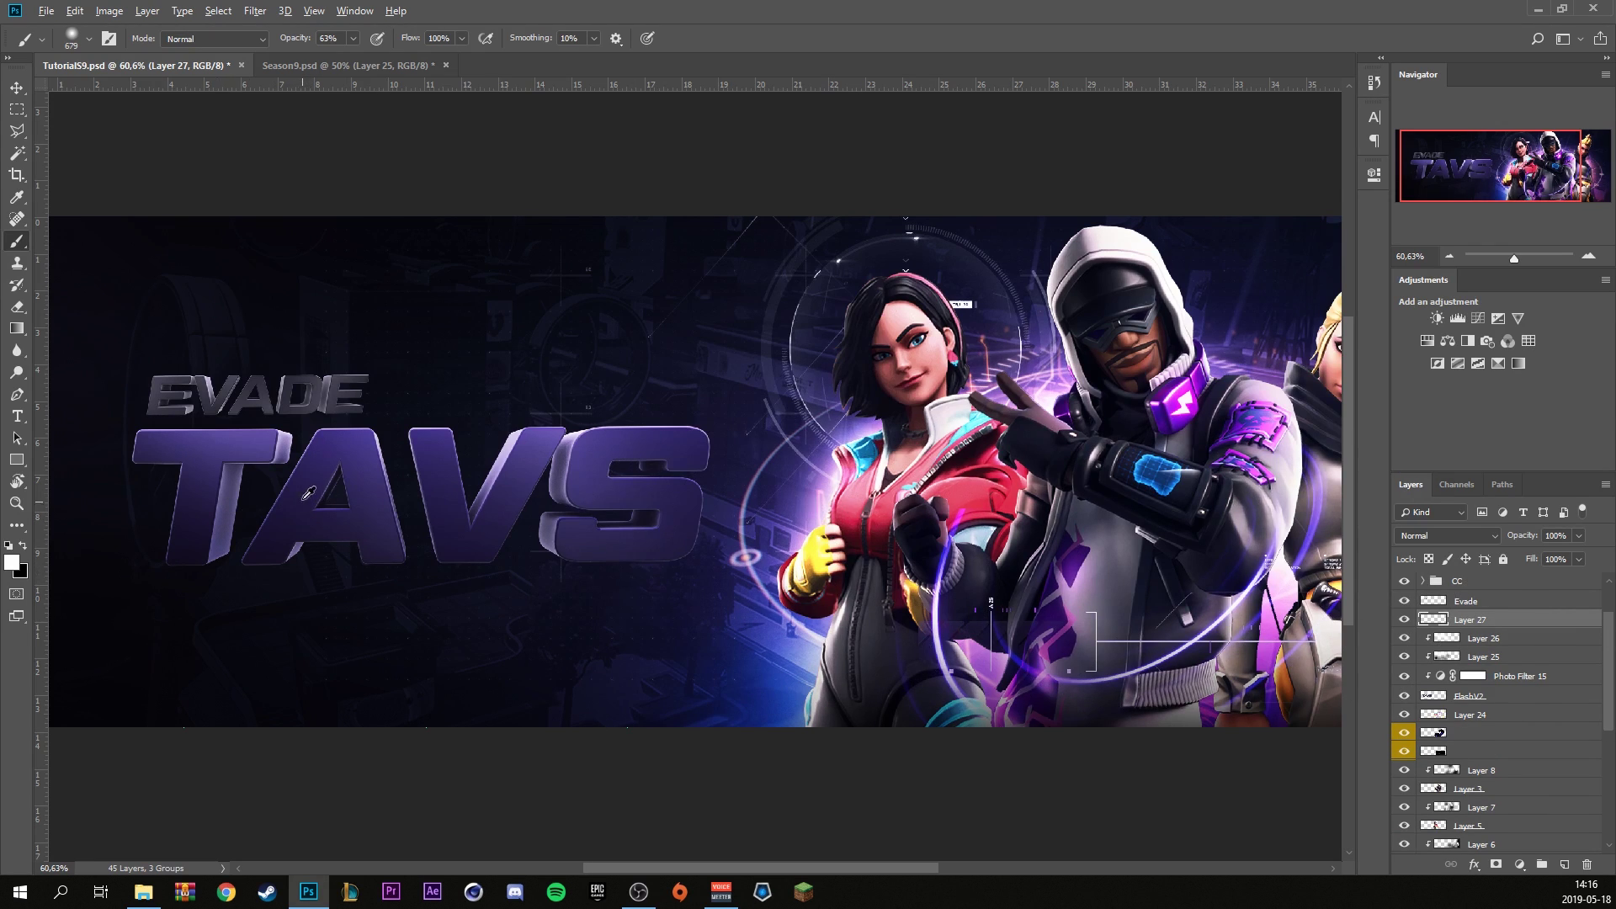
left_click_drag(234, 472, 113, 498)
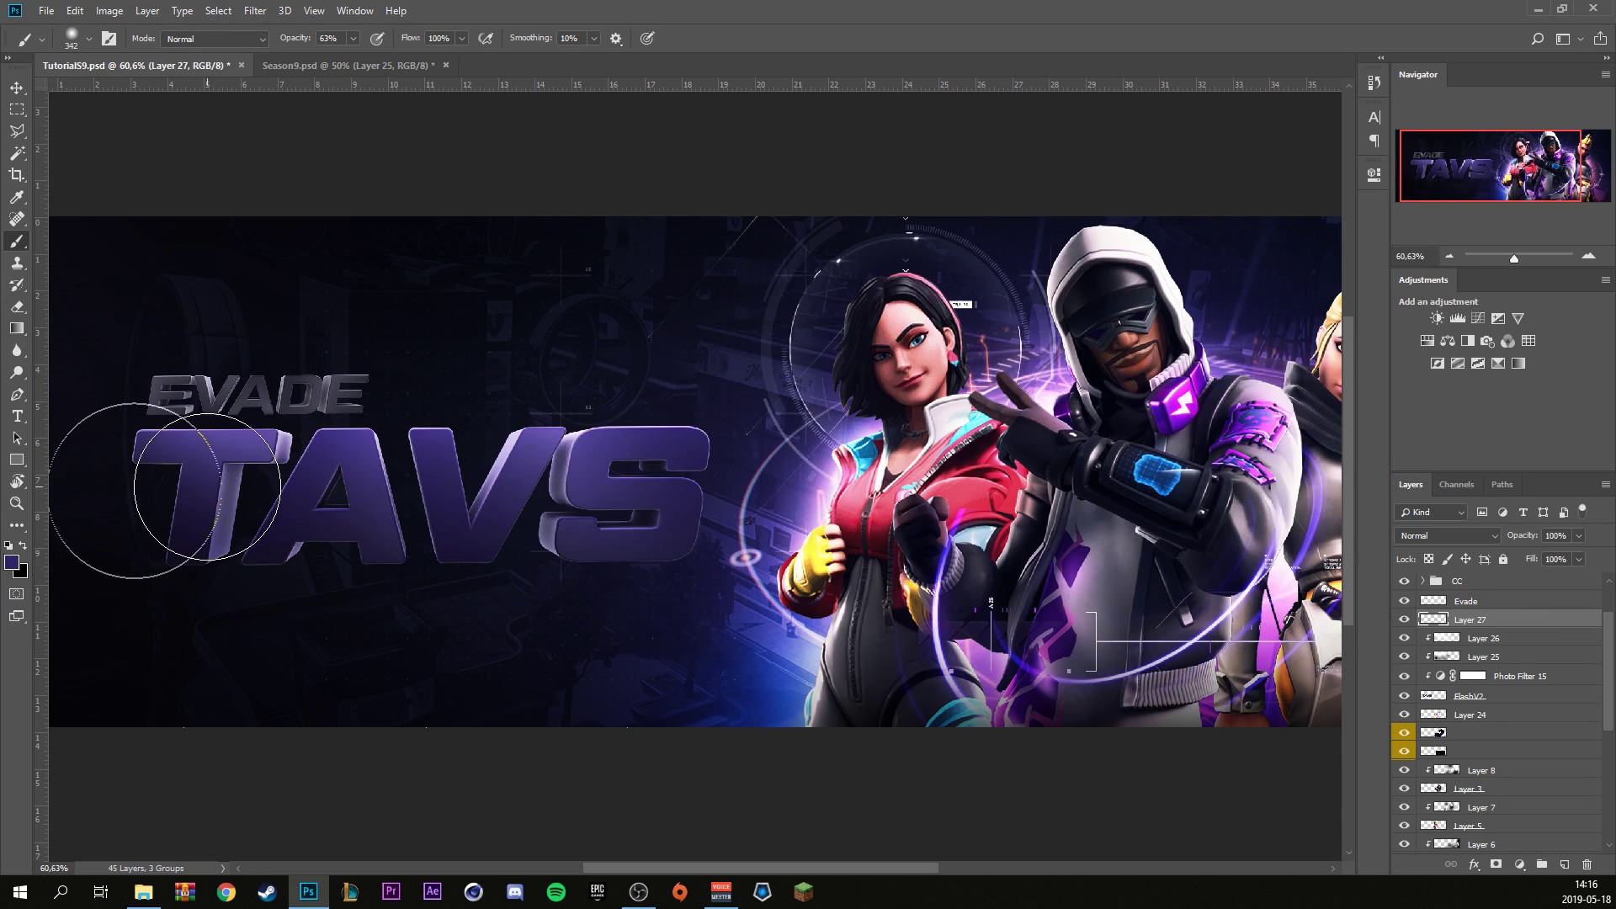
left_click(166, 501)
left_click(471, 489)
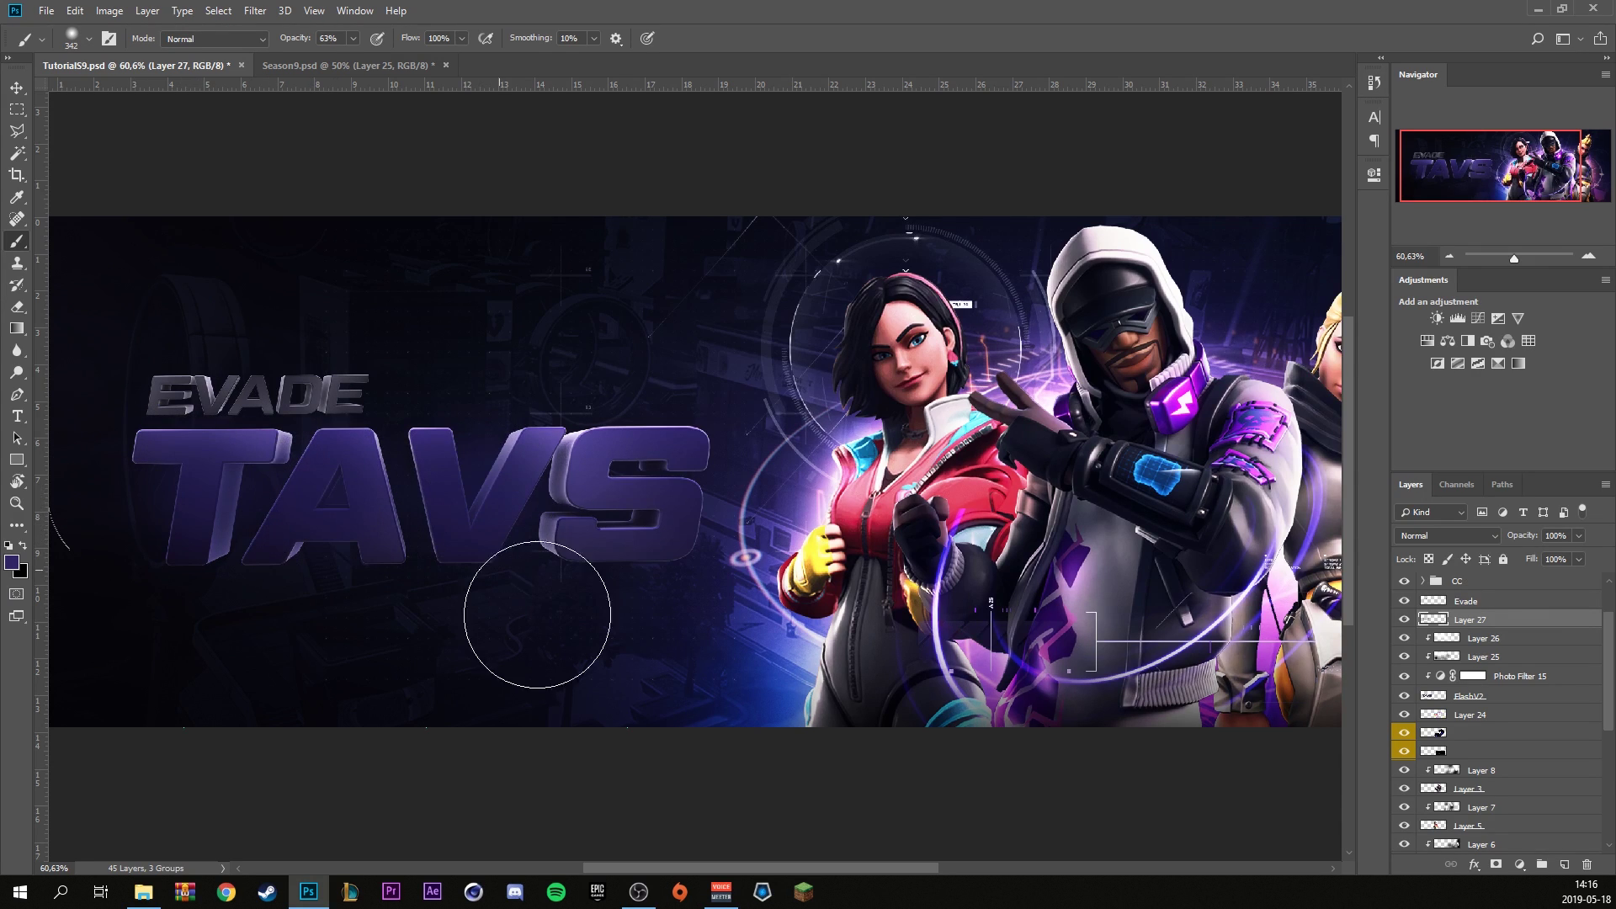
left_click(627, 484)
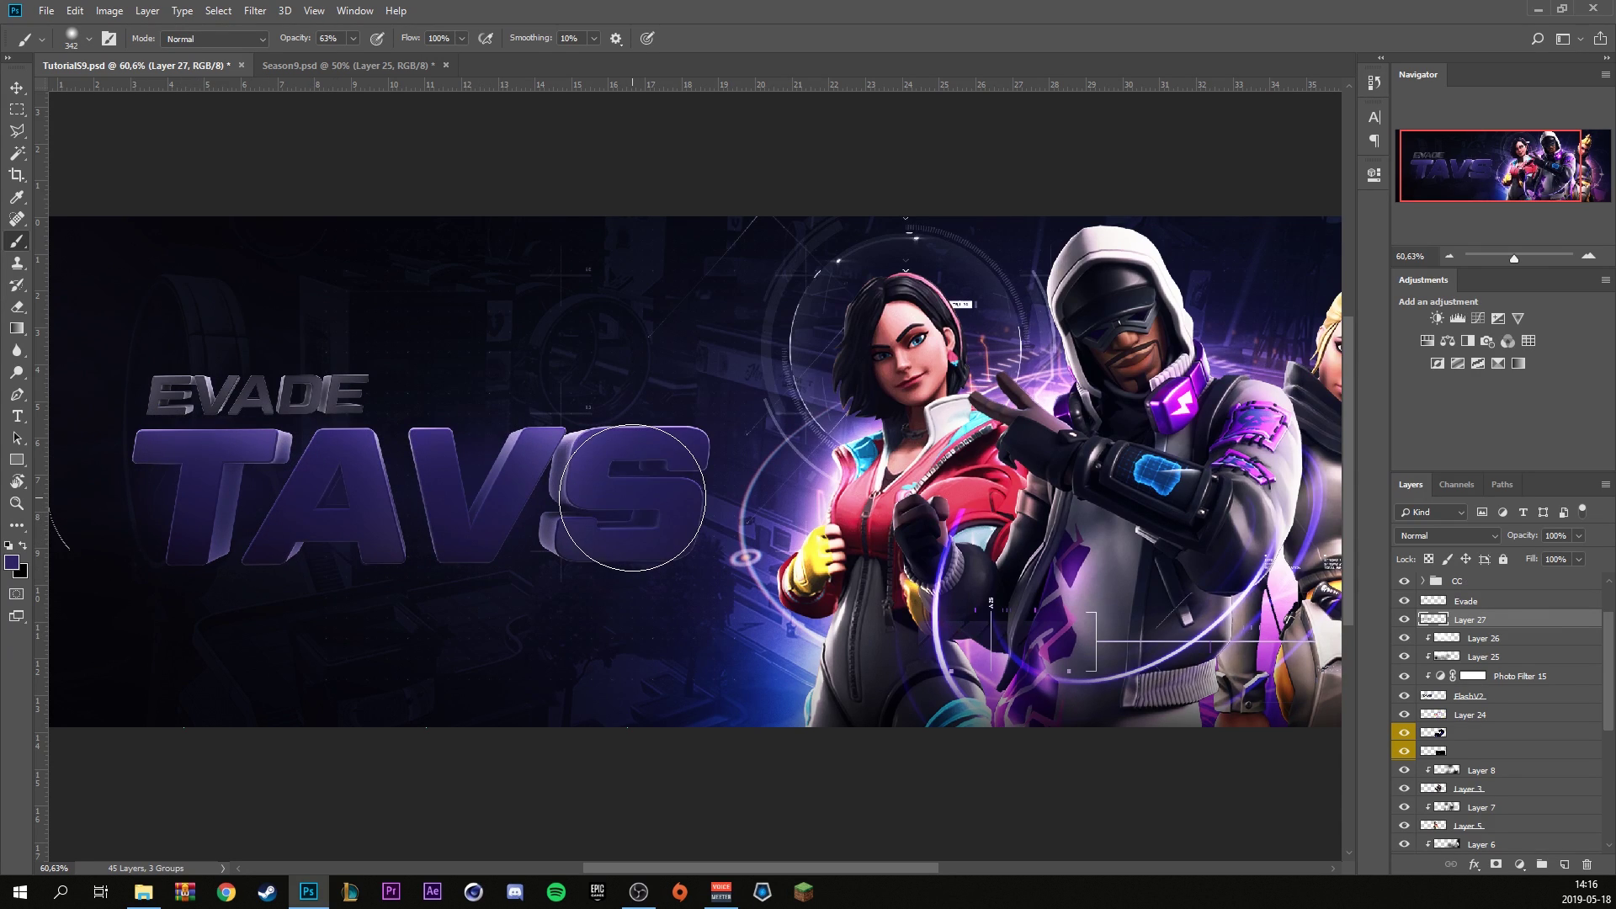
Set Layer 27 to Color Dodge at 78% fill and toggle Layers 25–27 to compare.
left_click(1415, 536)
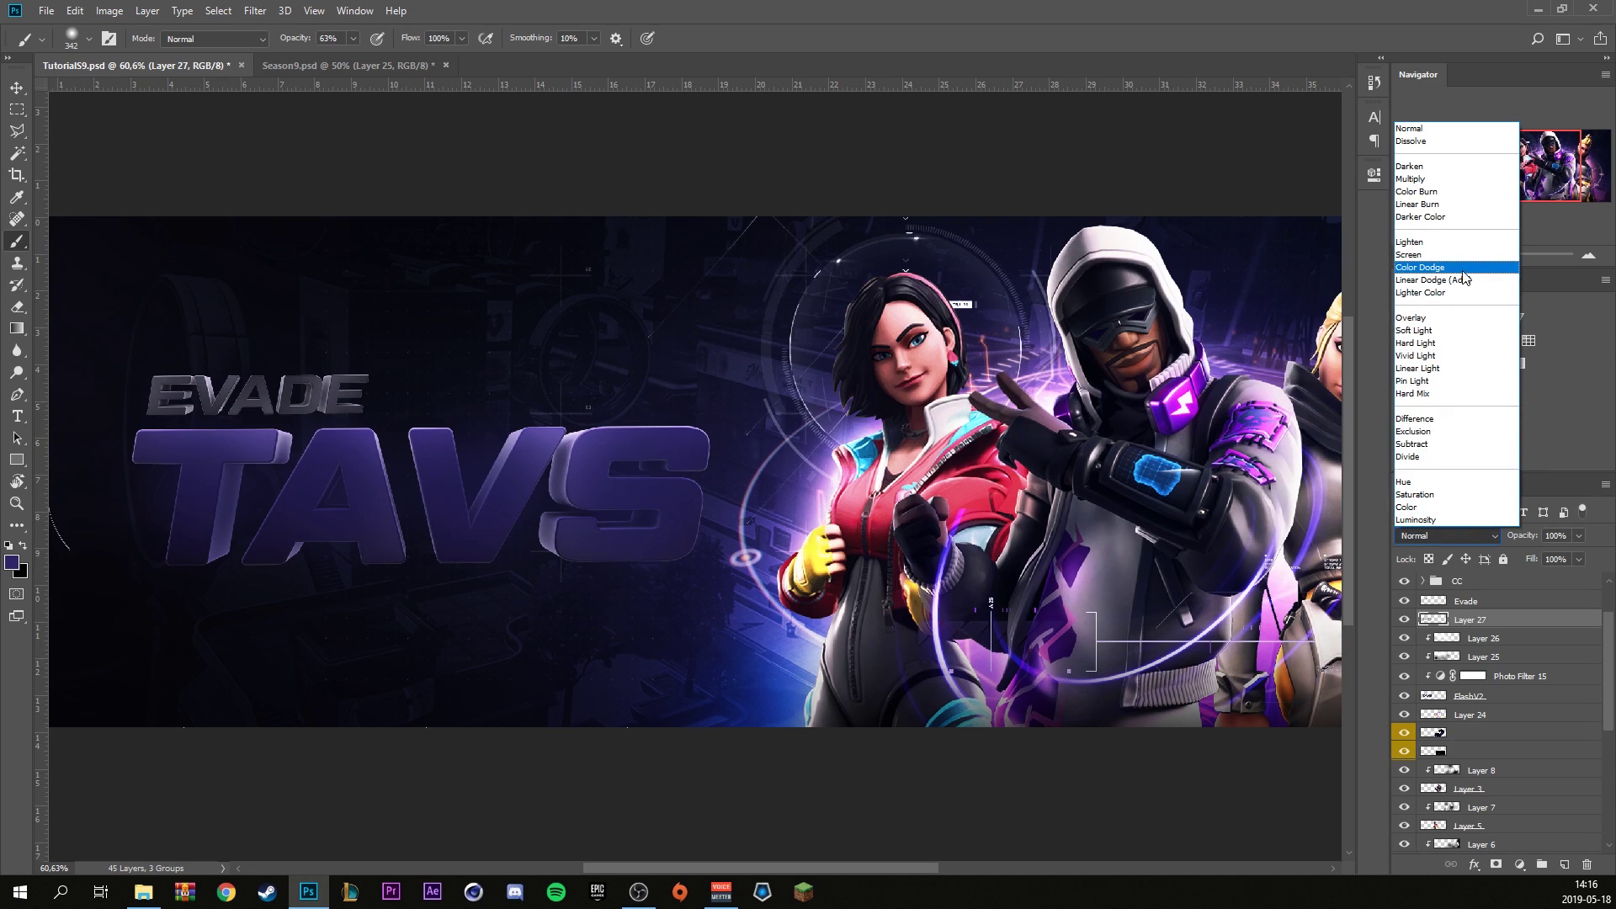
left_click(1431, 281)
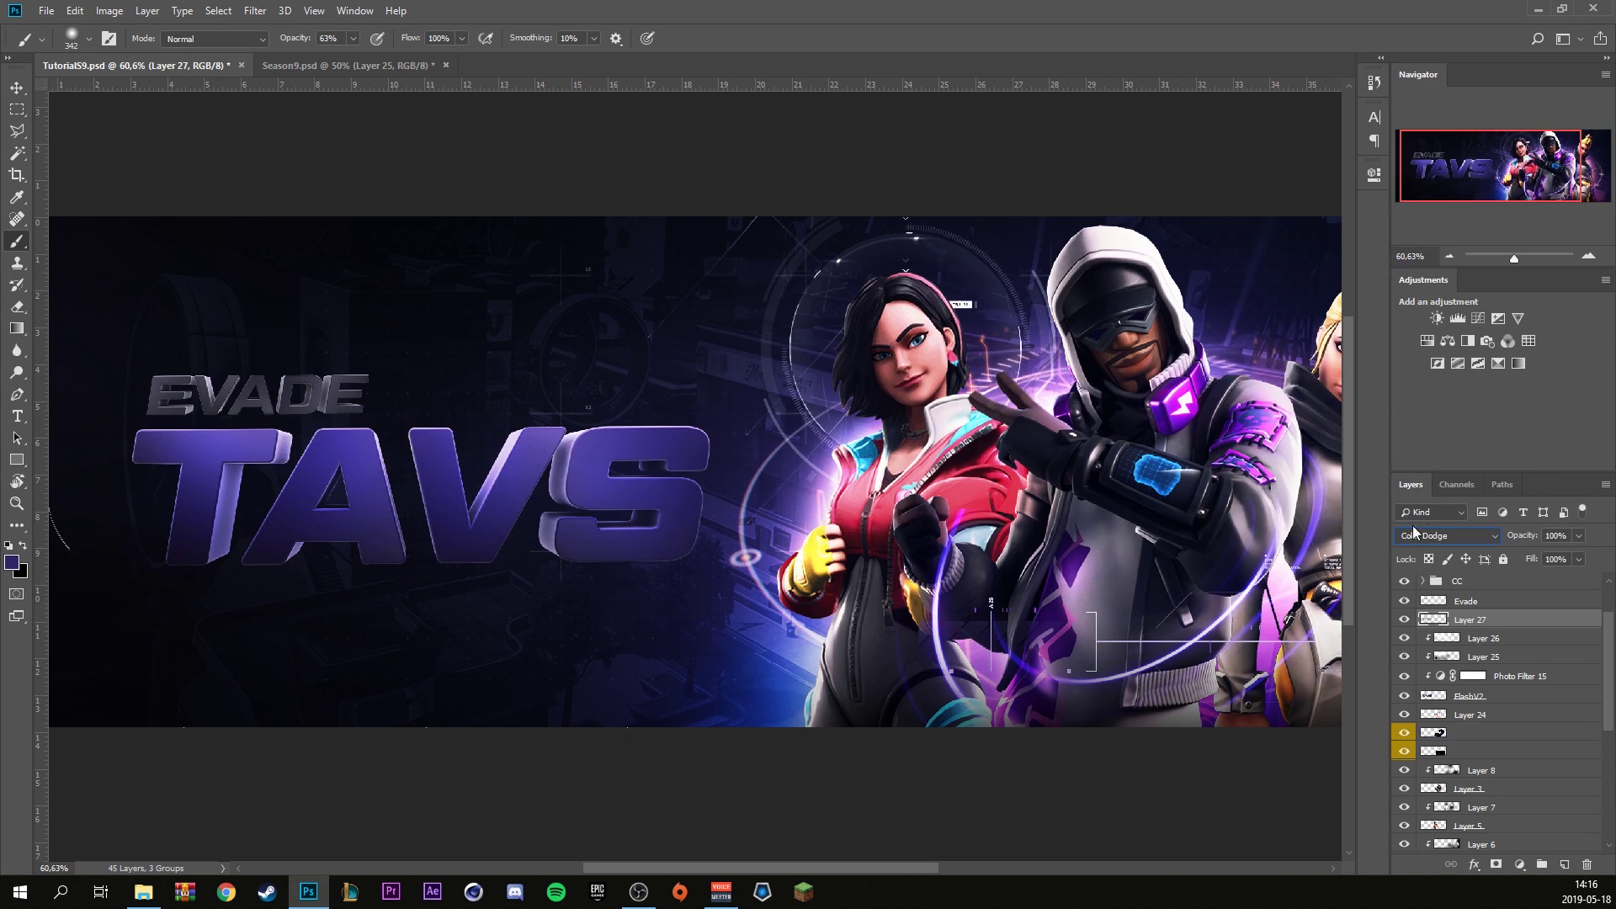
left_click(1579, 560)
left_click(1409, 676)
mouse_move(1404, 657)
left_mouse_down()
mouse_move(1410, 621)
mouse_move(1404, 657)
left_mouse_up()
Add Layer 28 clipped to the Evade text and paint white over the EVADE letters.
key("alt+bracketright")
left_click(1565, 865)
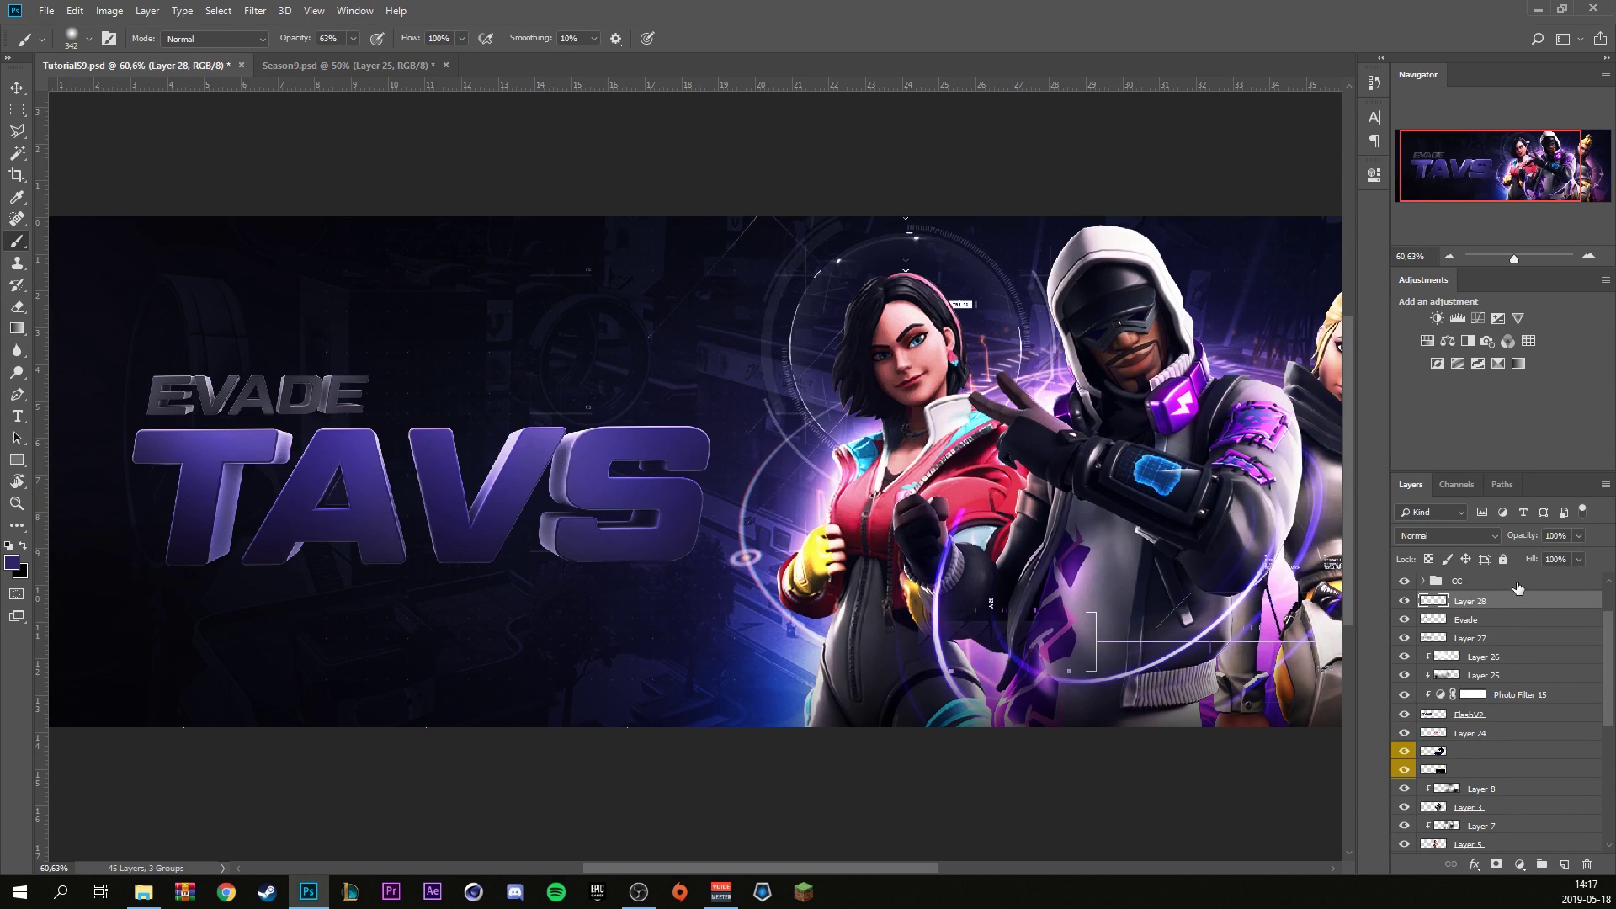
right_click(1506, 608)
left_click(1334, 505)
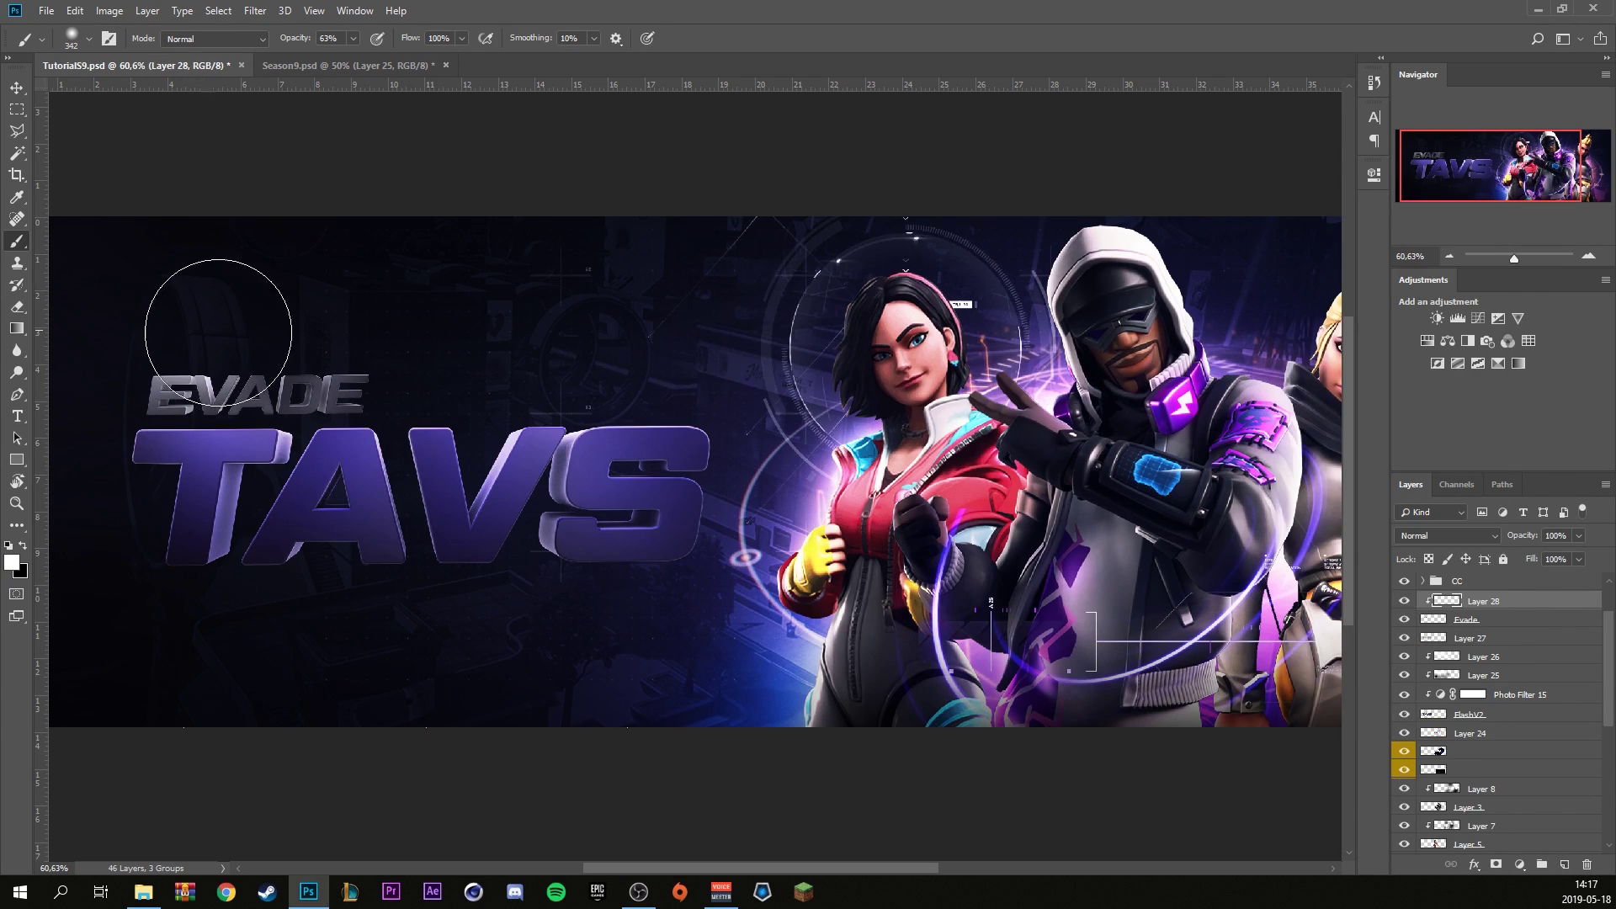
mouse_move(304, 328)
left_mouse_down()
mouse_move(173, 289)
mouse_move(210, 278)
mouse_move(294, 322)
left_mouse_up()
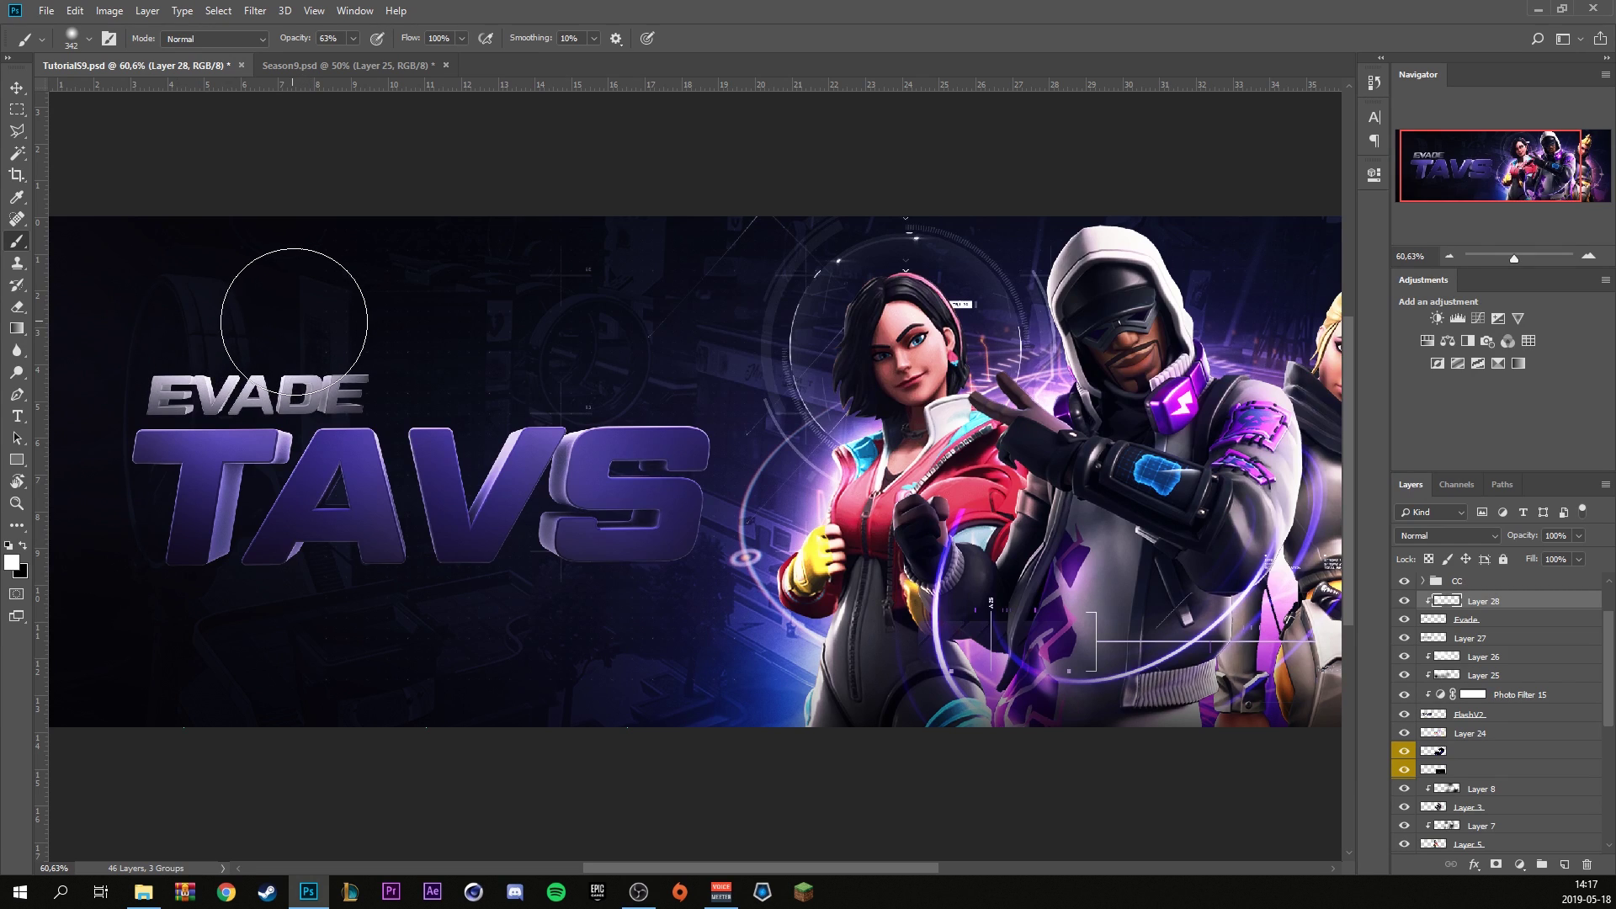
Set Layer 28 to Overlay at 78% fill, make black the paint colour, and reselect Evade.
left_click(1431, 535)
left_click(1484, 319)
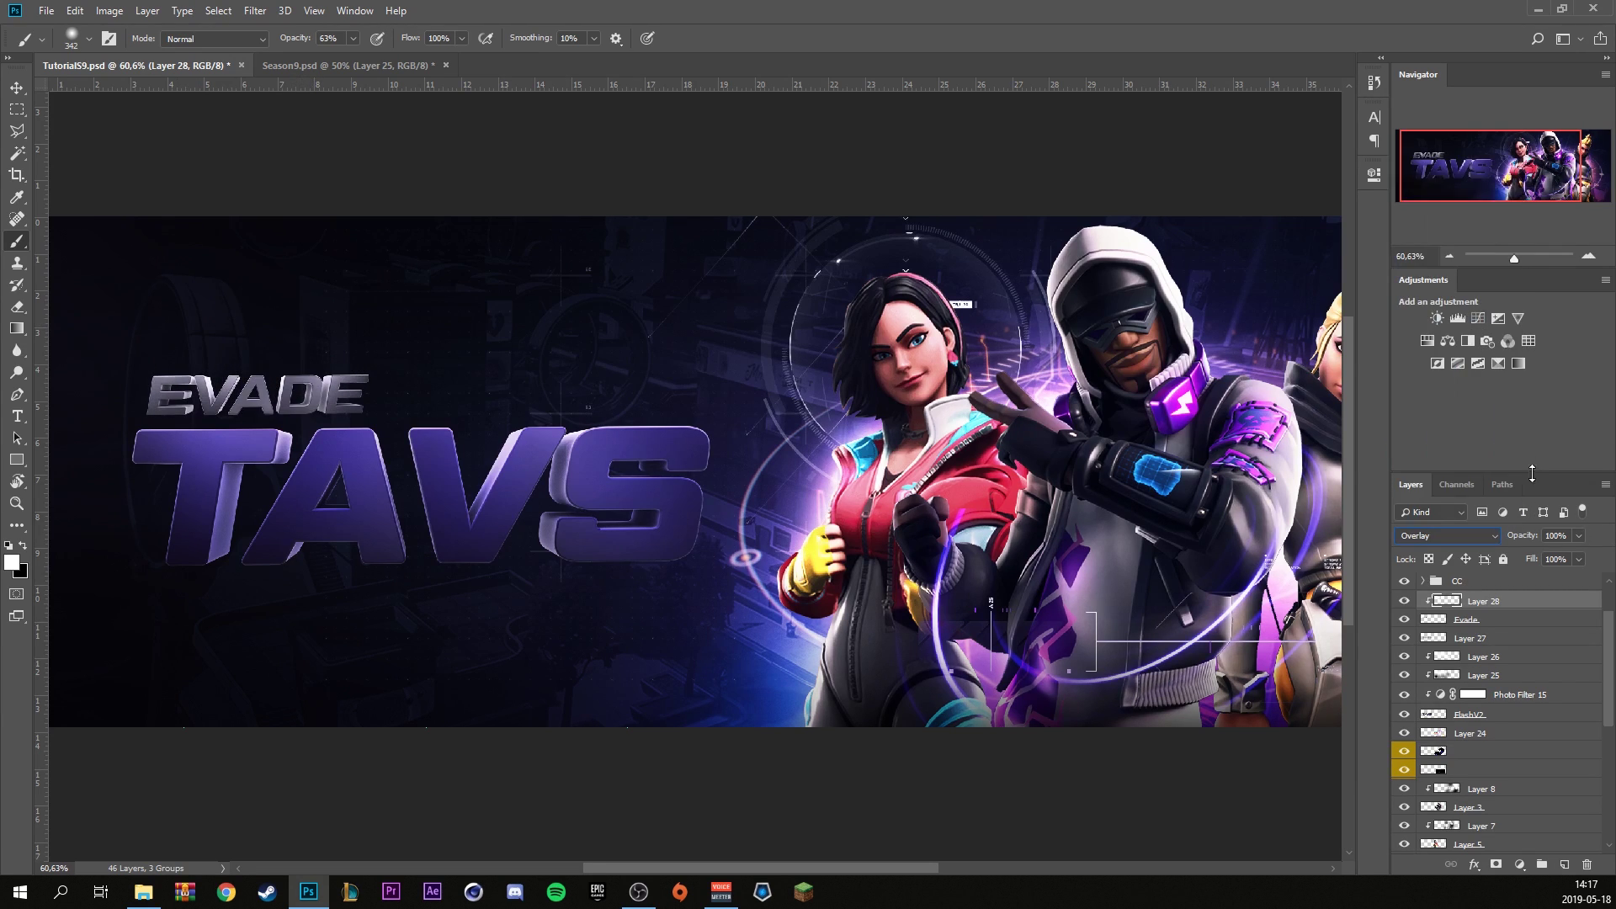
left_click(1580, 561)
left_click_drag(1570, 579, 1563, 580)
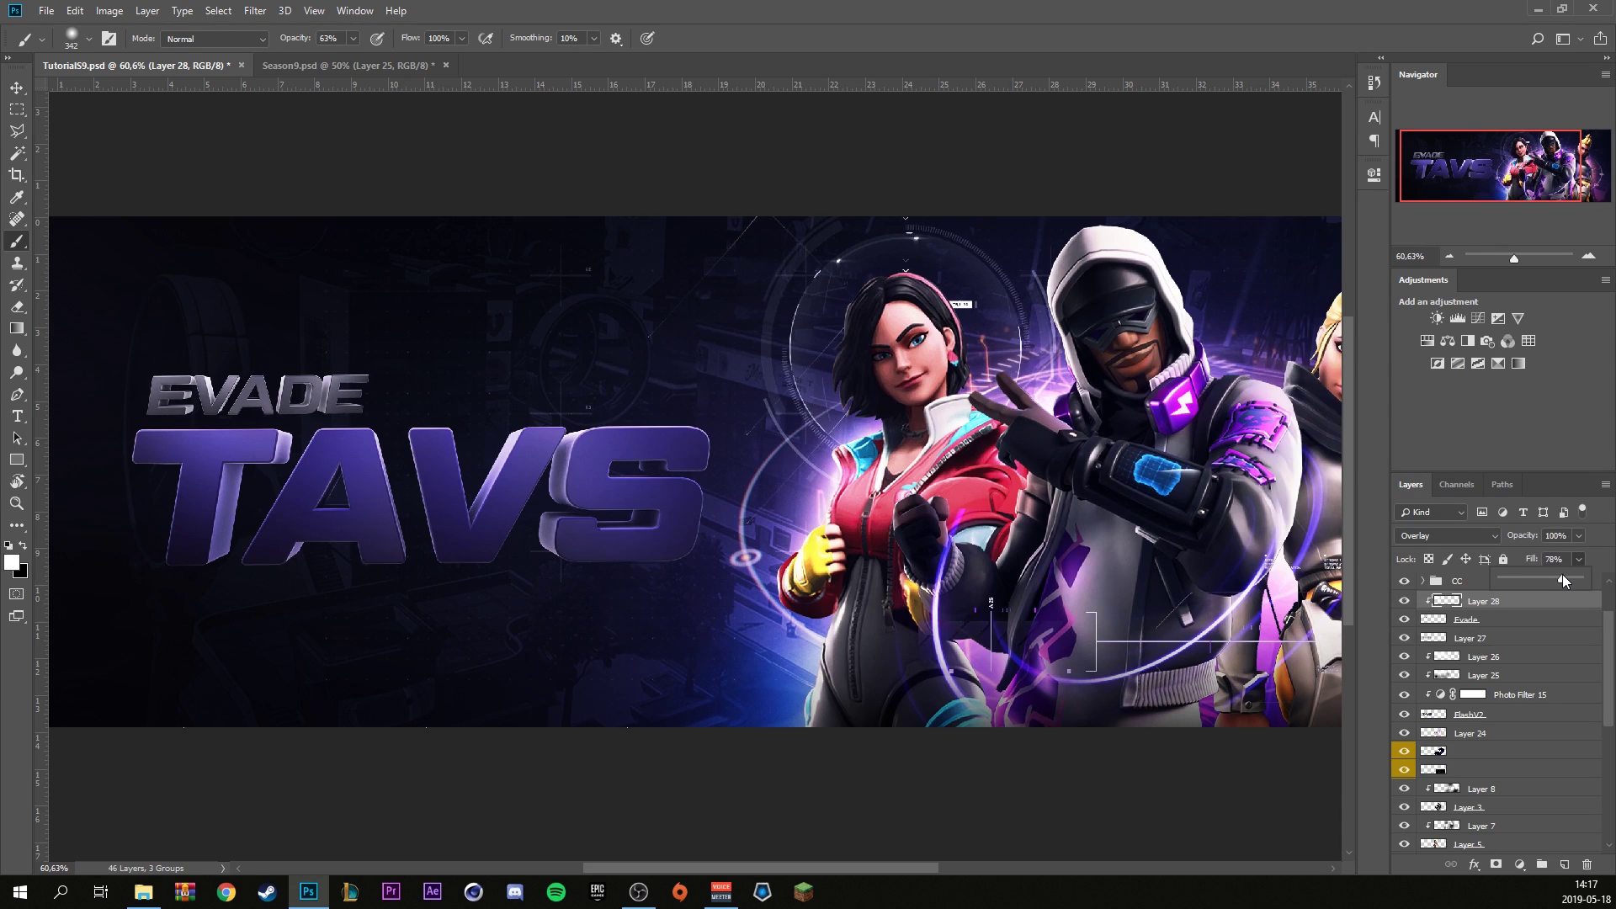
left_click(22, 547)
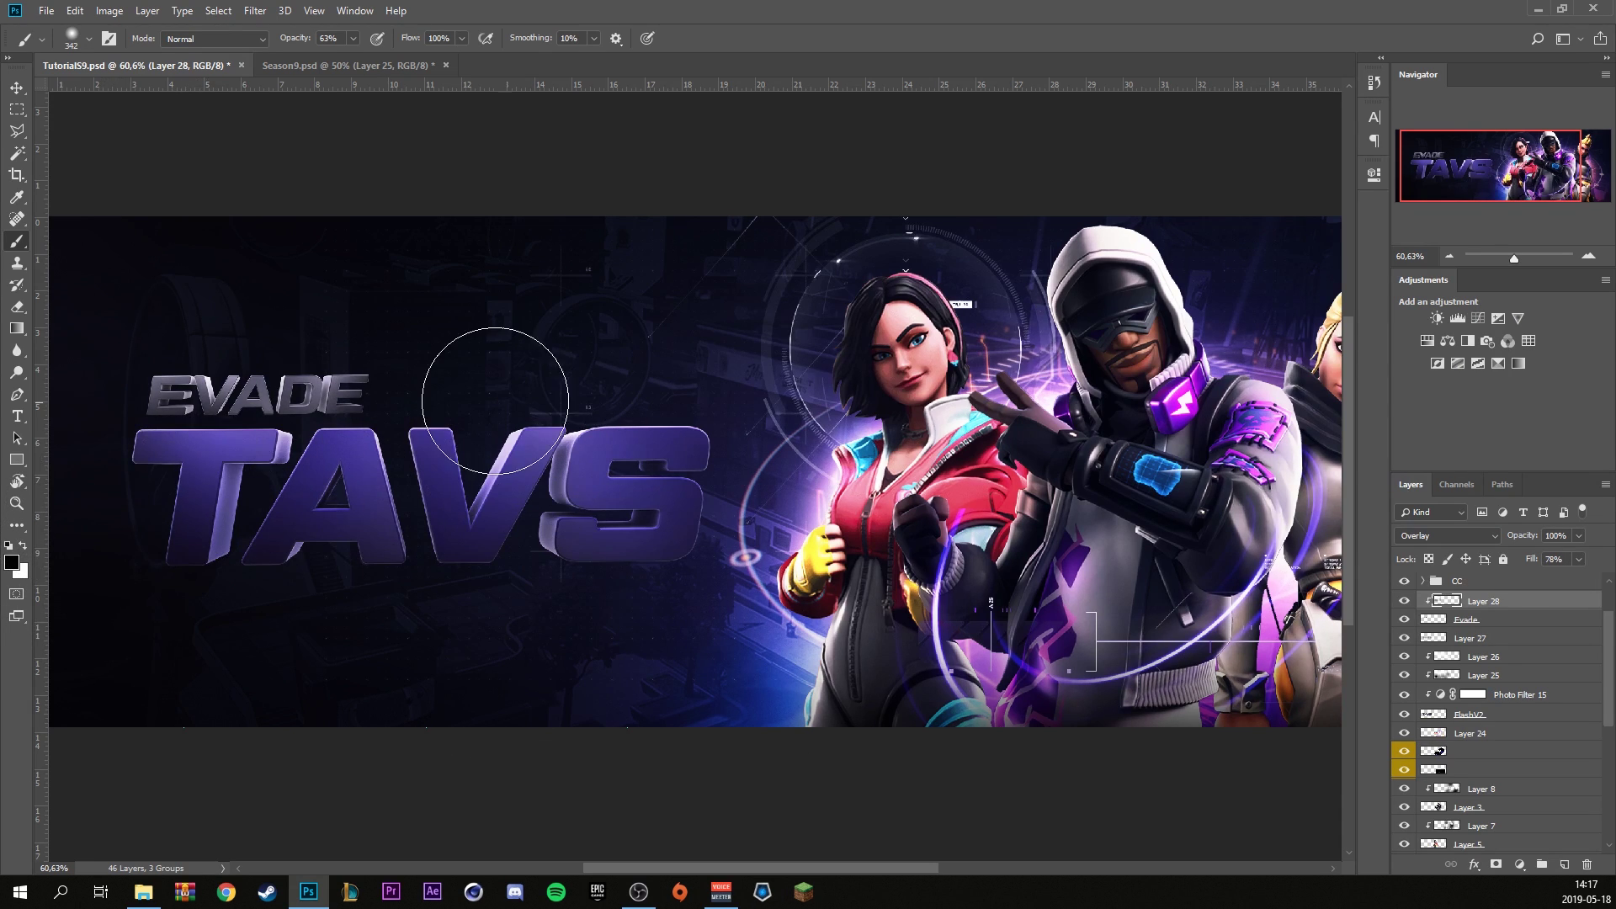
key("alt+bracketleft")
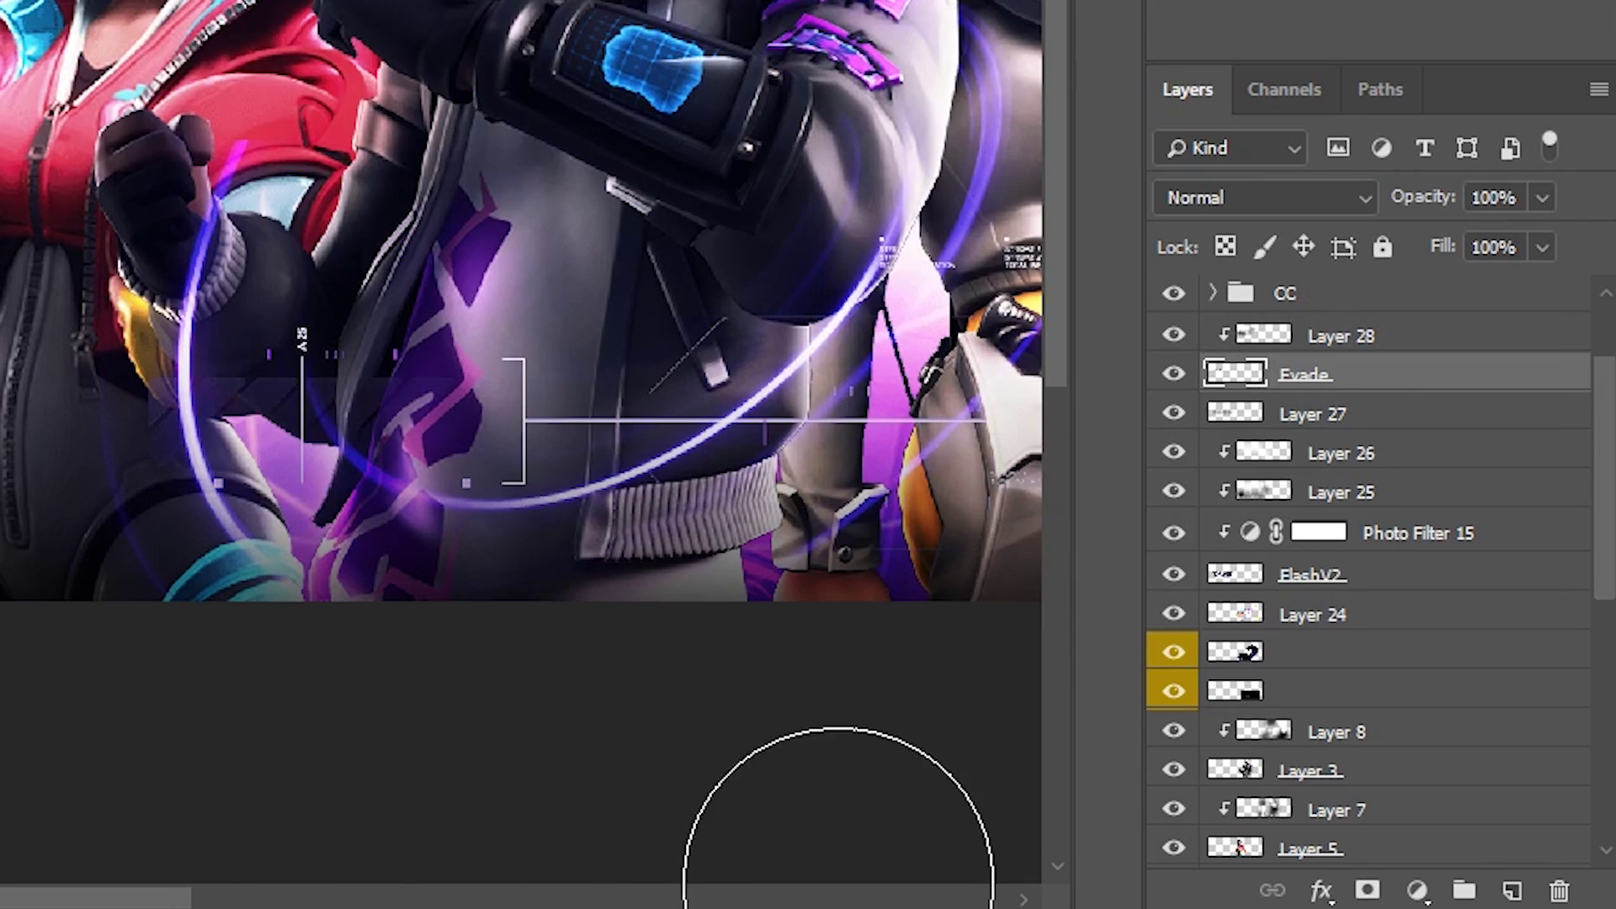
Add an Exposure adjustment at +0,28 above the Evade layer, then select Layer 28.
left_click(1417, 890)
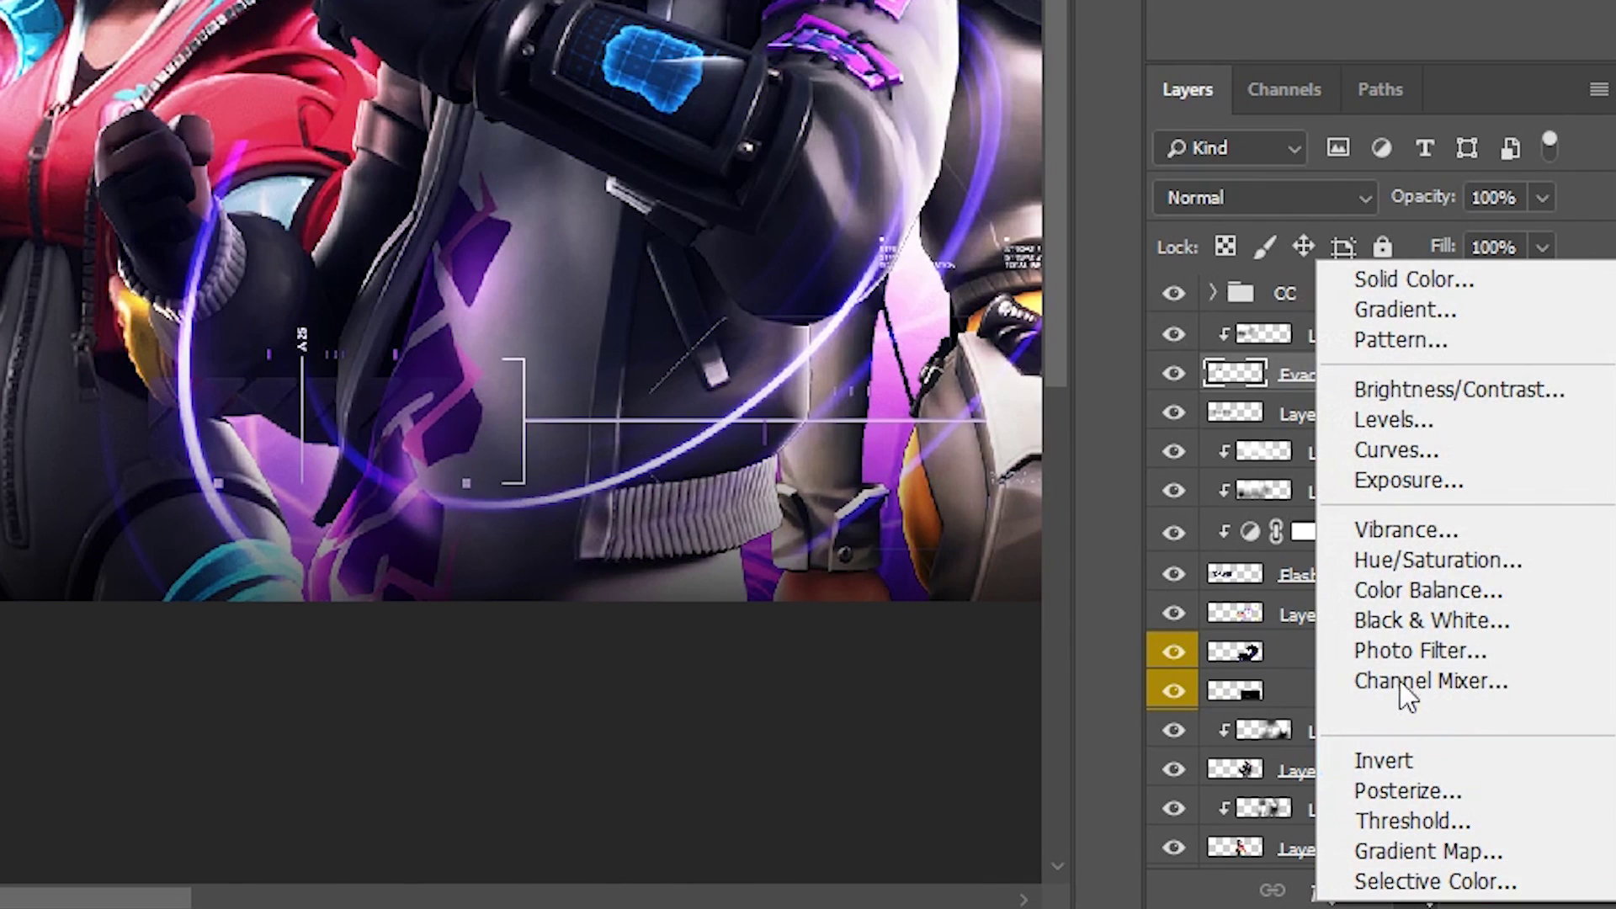
left_click(1428, 479)
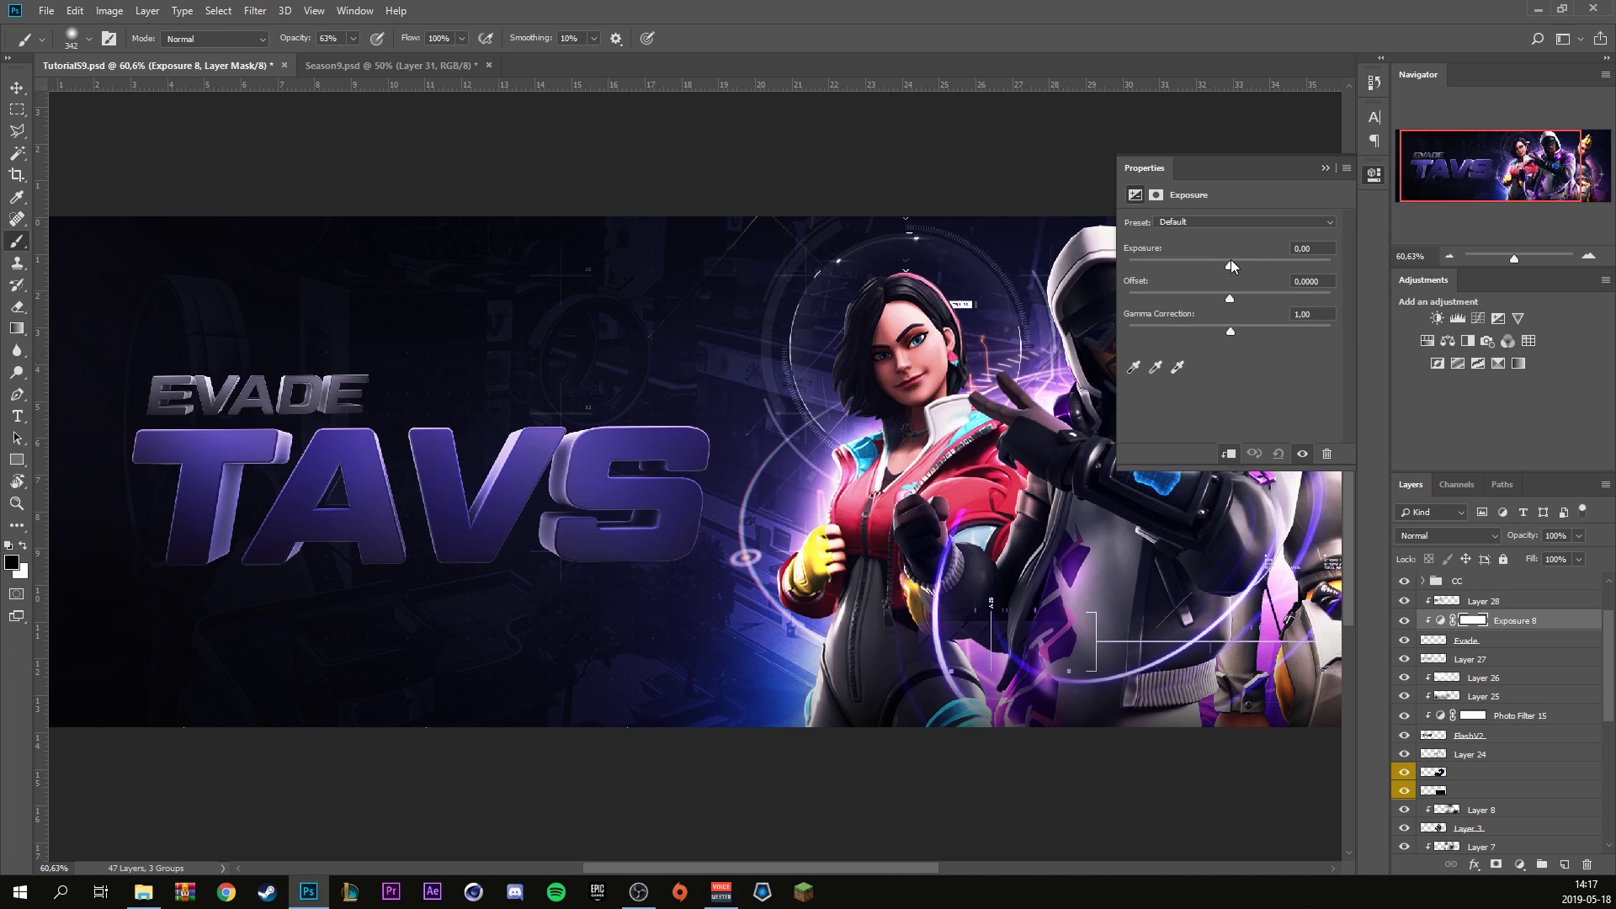
left_click_drag(1230, 265, 1234, 264)
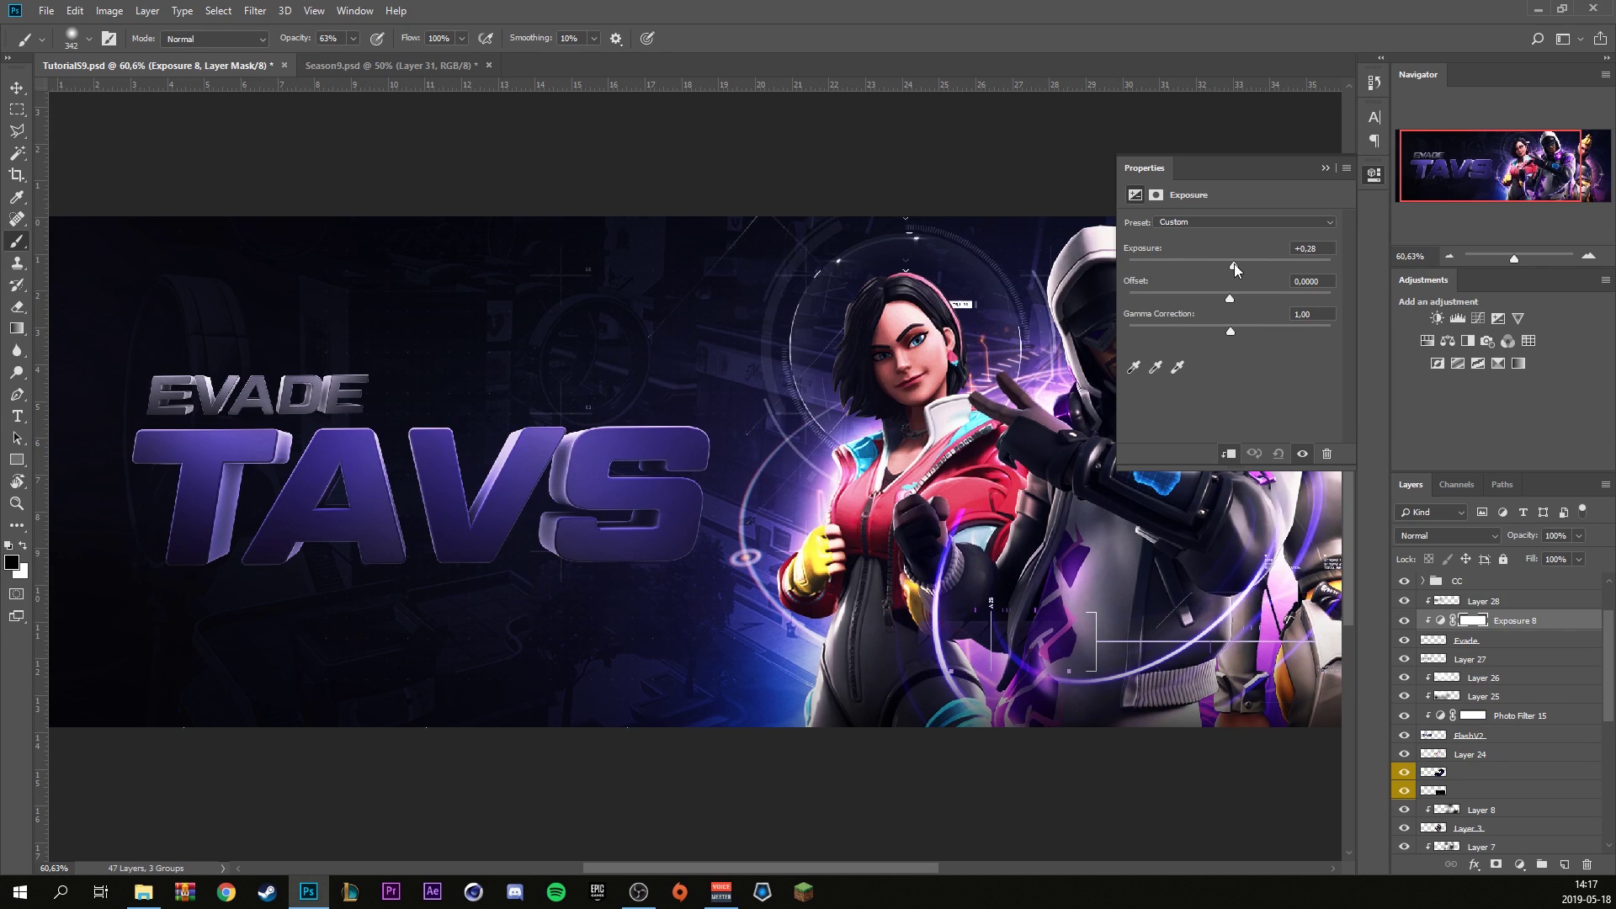
left_click(1327, 166)
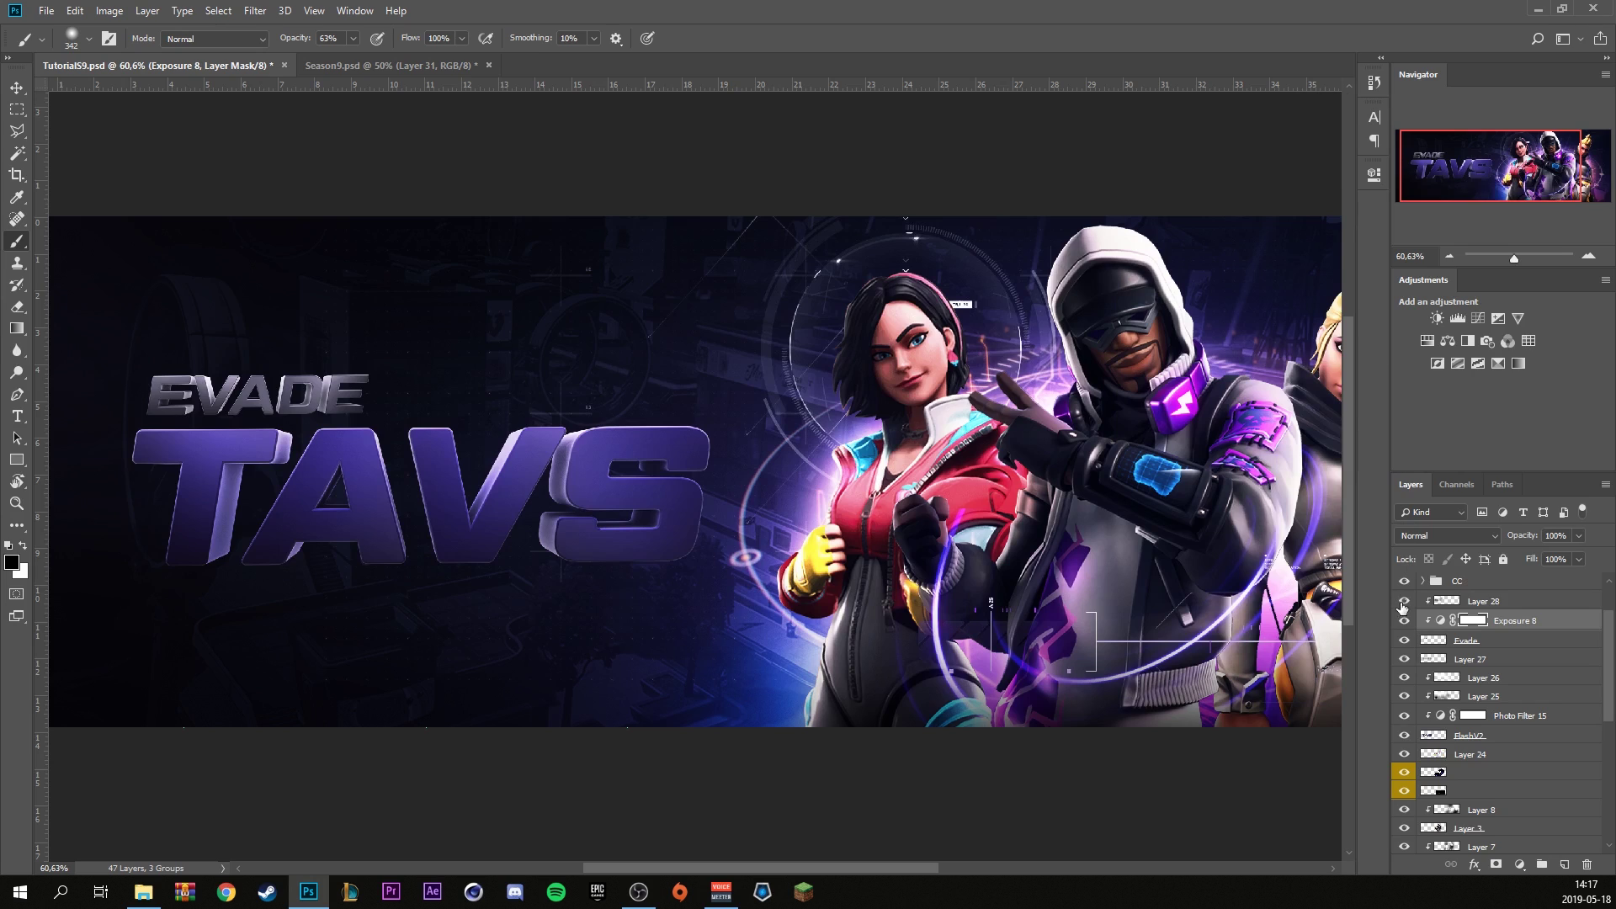
key("alt+bracketright")
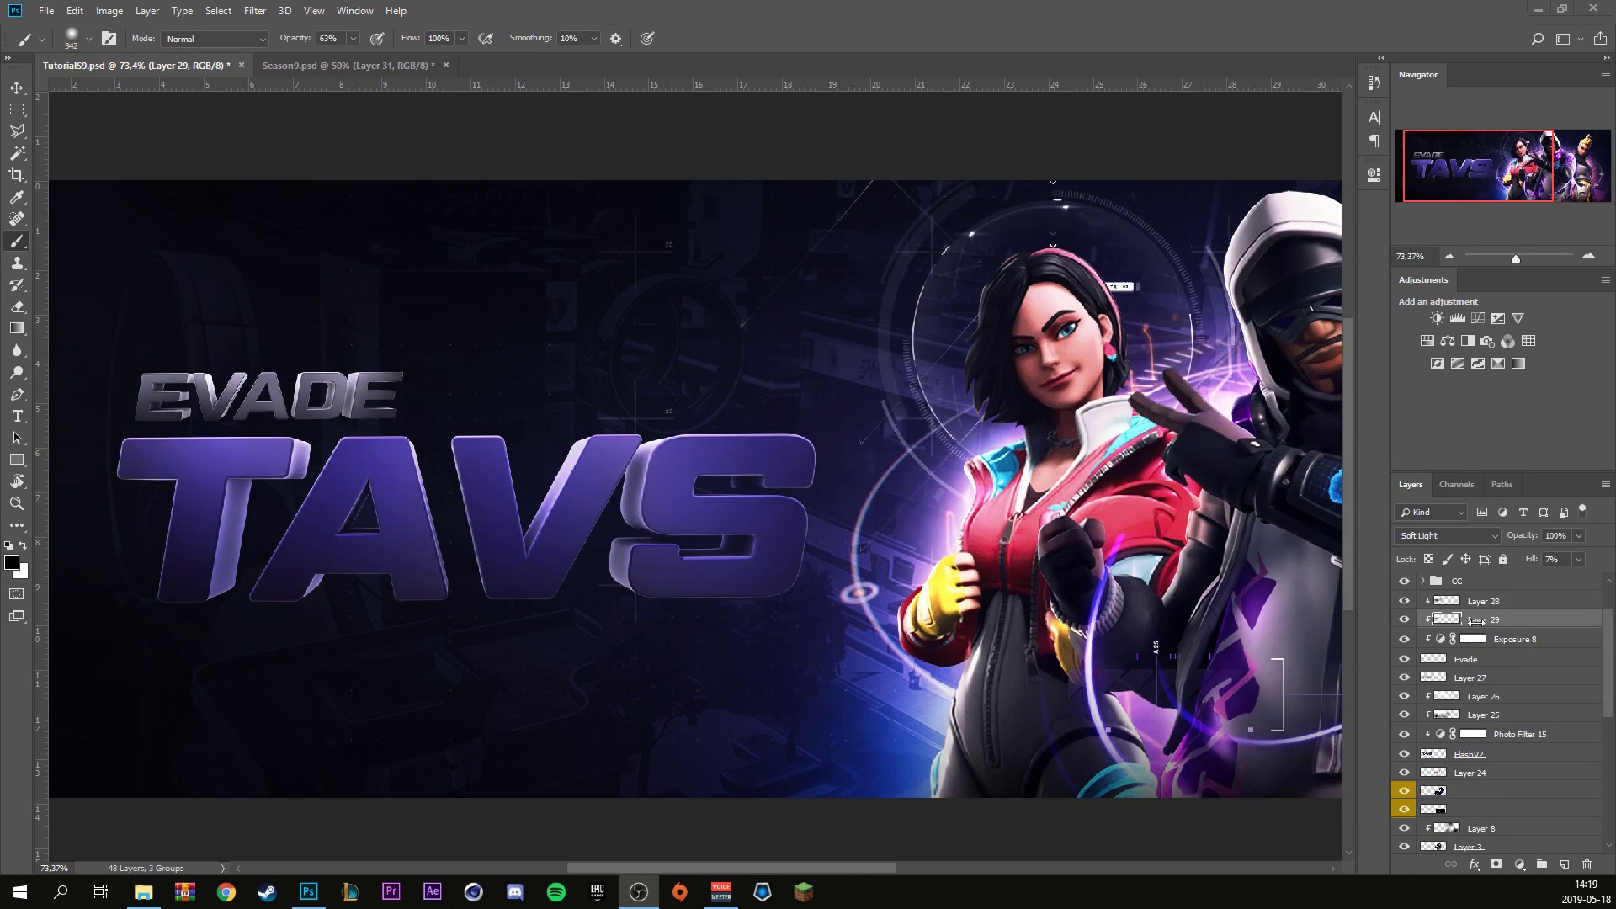
Group Layer 28 down through FlashV2 into Group 1 and toggle it to compare.
left_click(1483, 602)
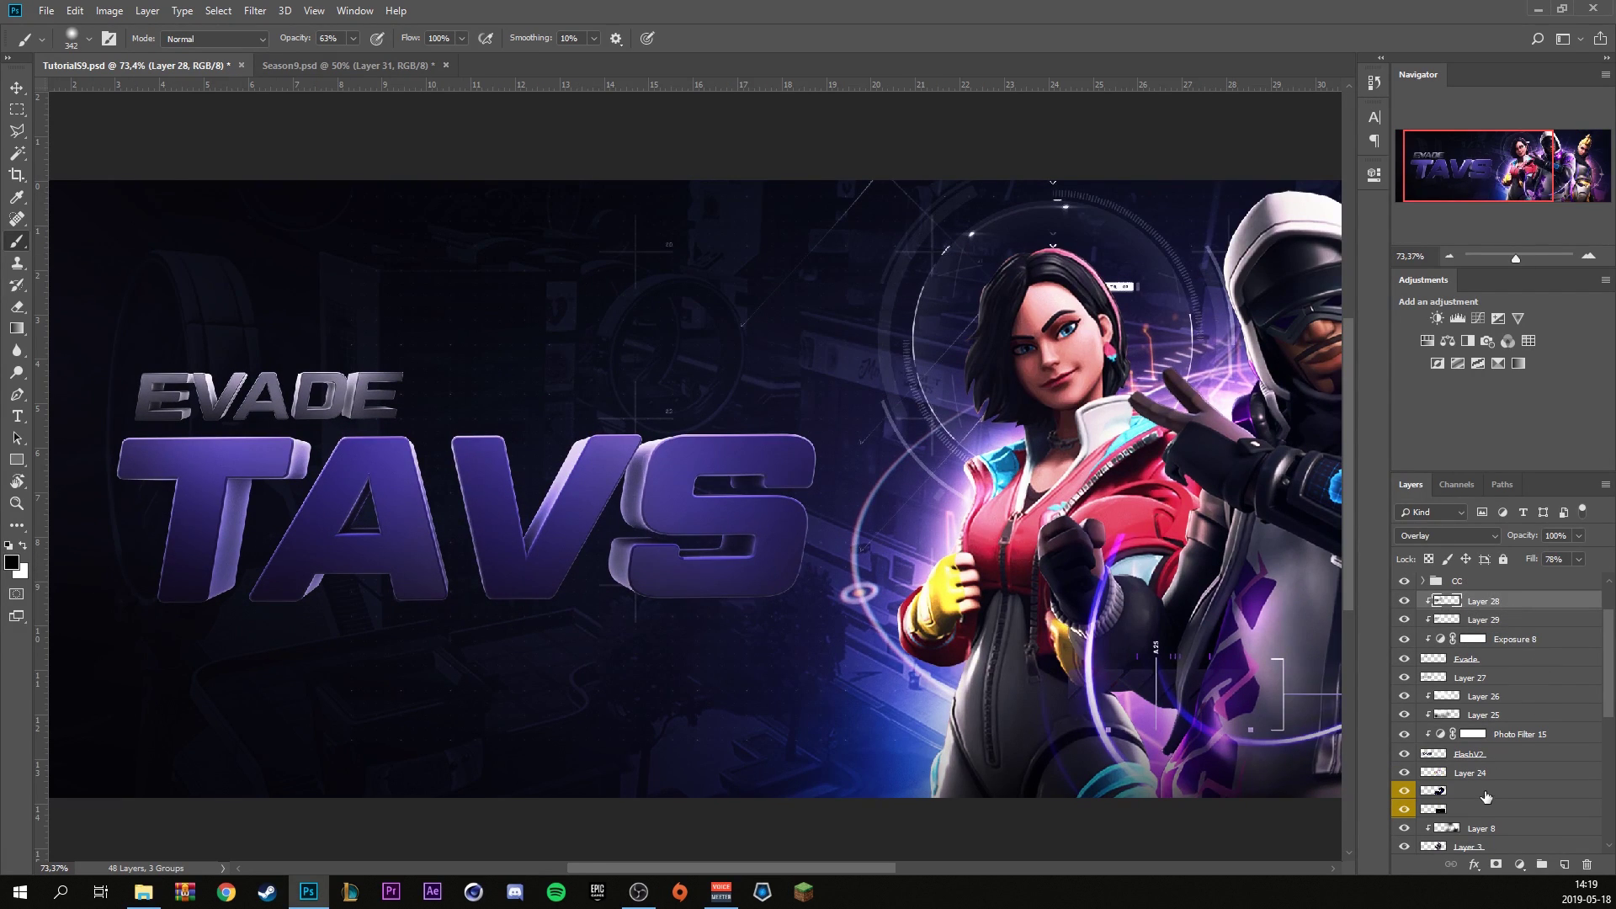
left_click(1490, 753, "shift")
key("ctrl+g")
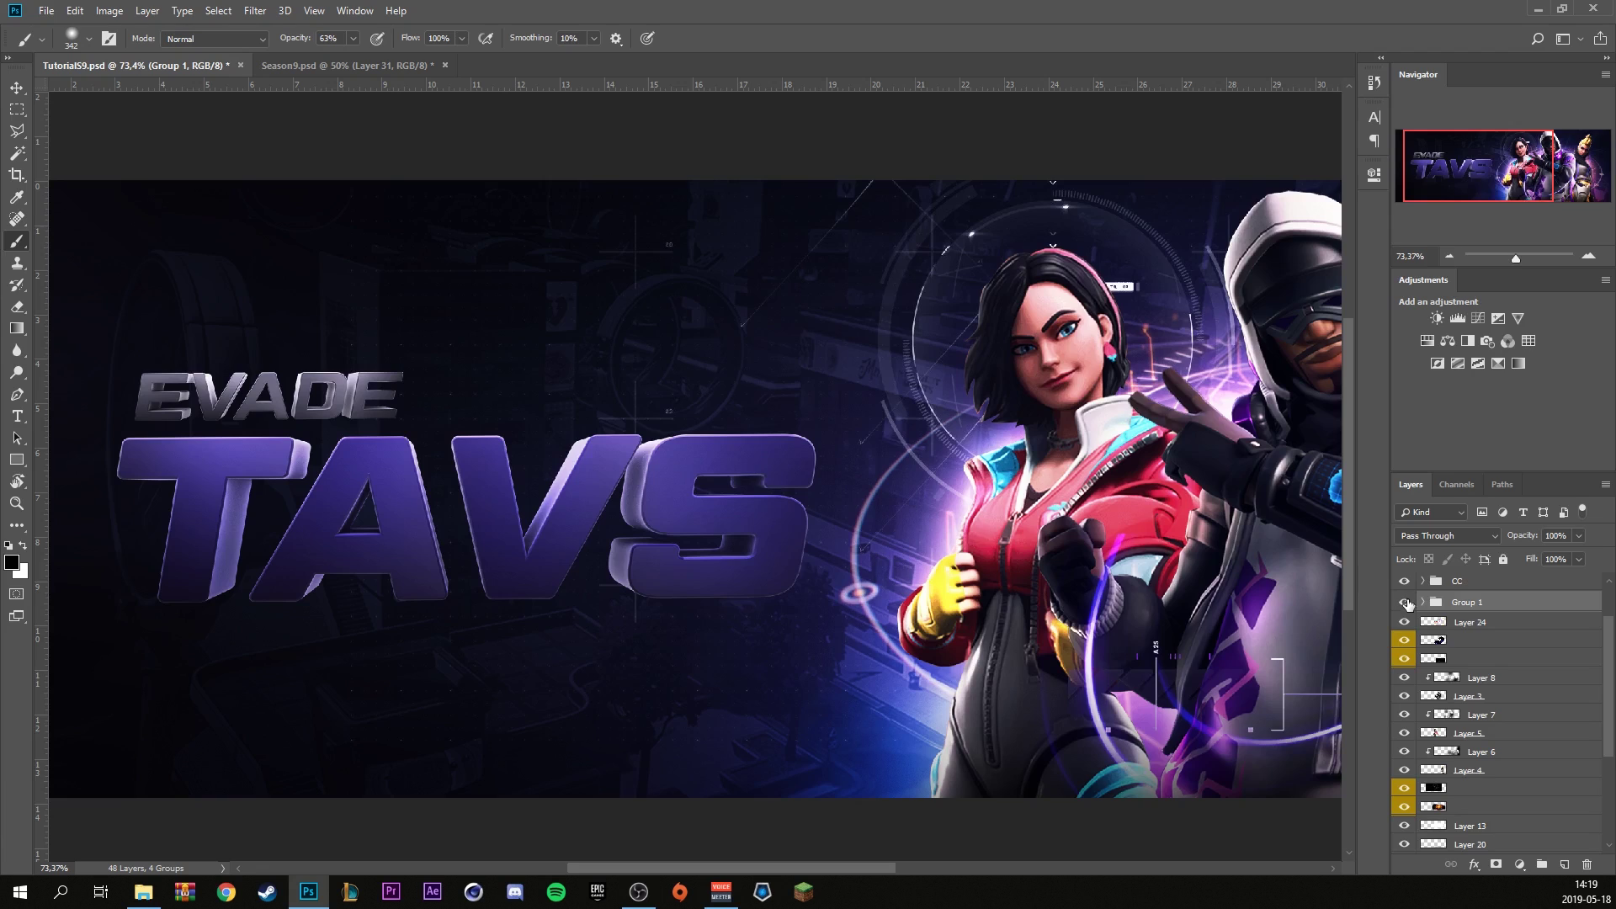
left_click(1404, 603)
Add a Curves adjustment clipped to Group 1 and bend its curve to adjust the title's tones.
left_click(1521, 865)
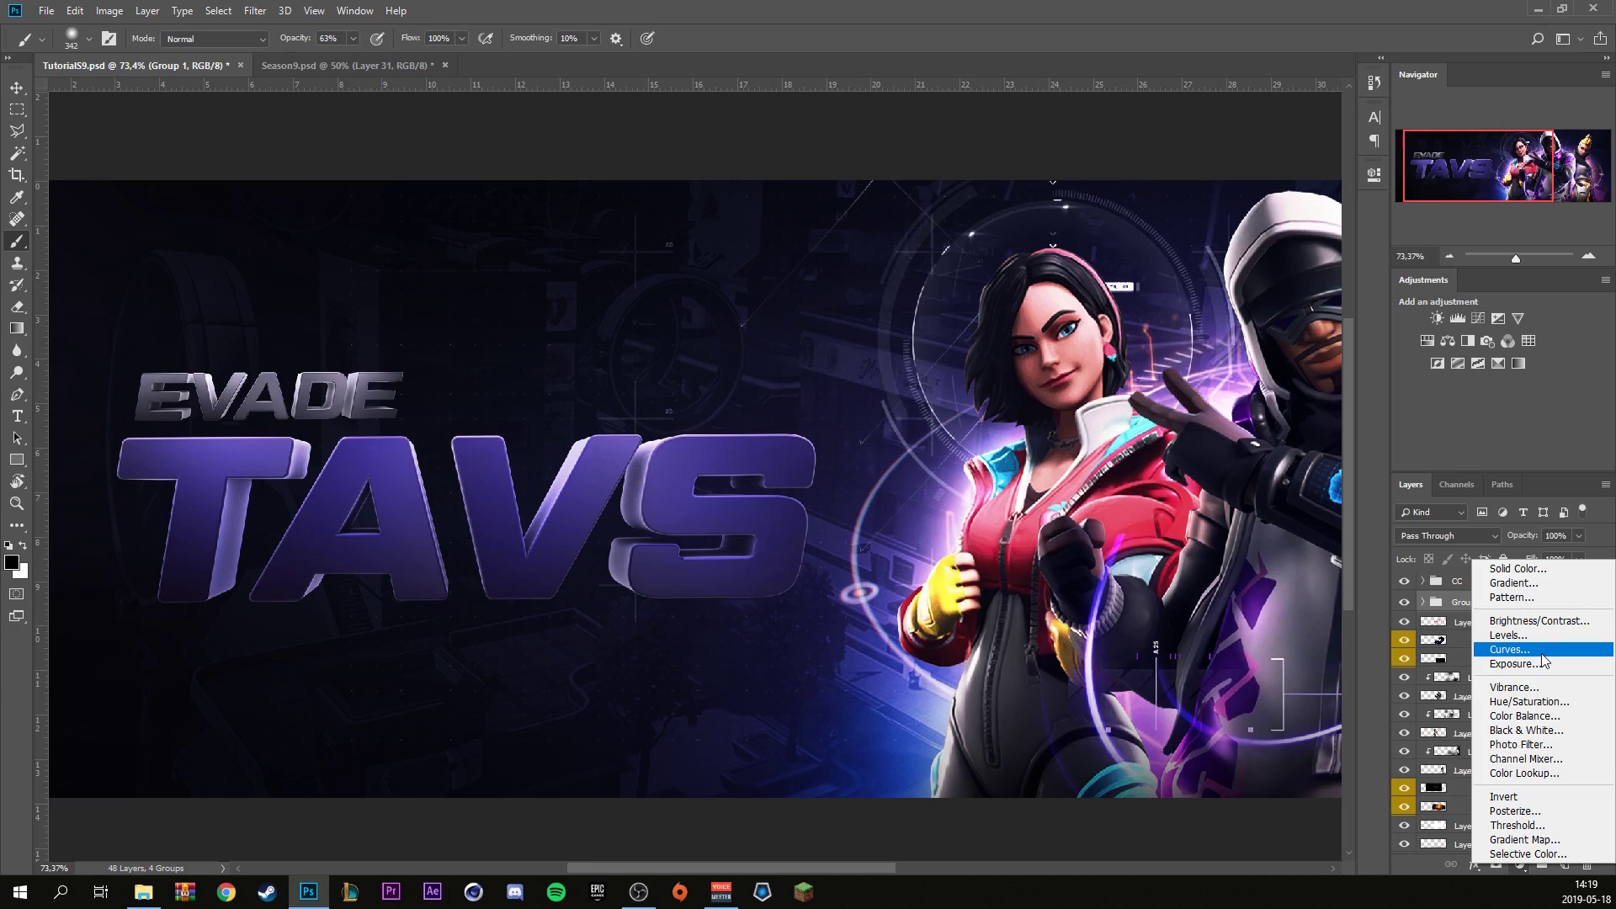
left_click(1509, 650)
right_click(1568, 606)
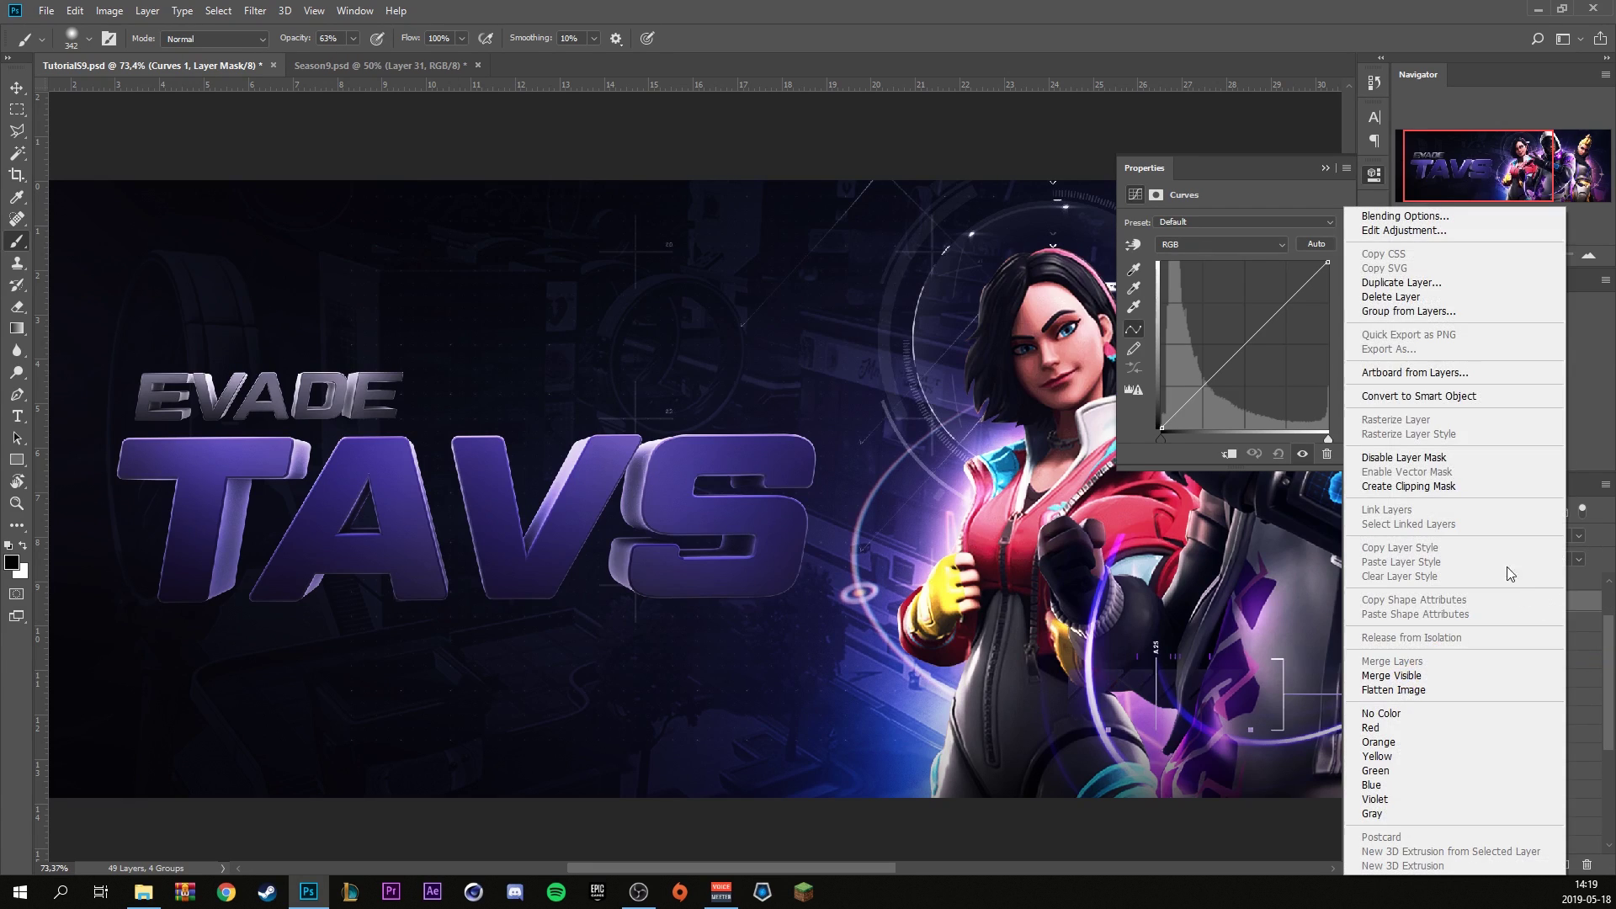
left_click(1468, 493)
left_click_drag(1200, 387, 1204, 393)
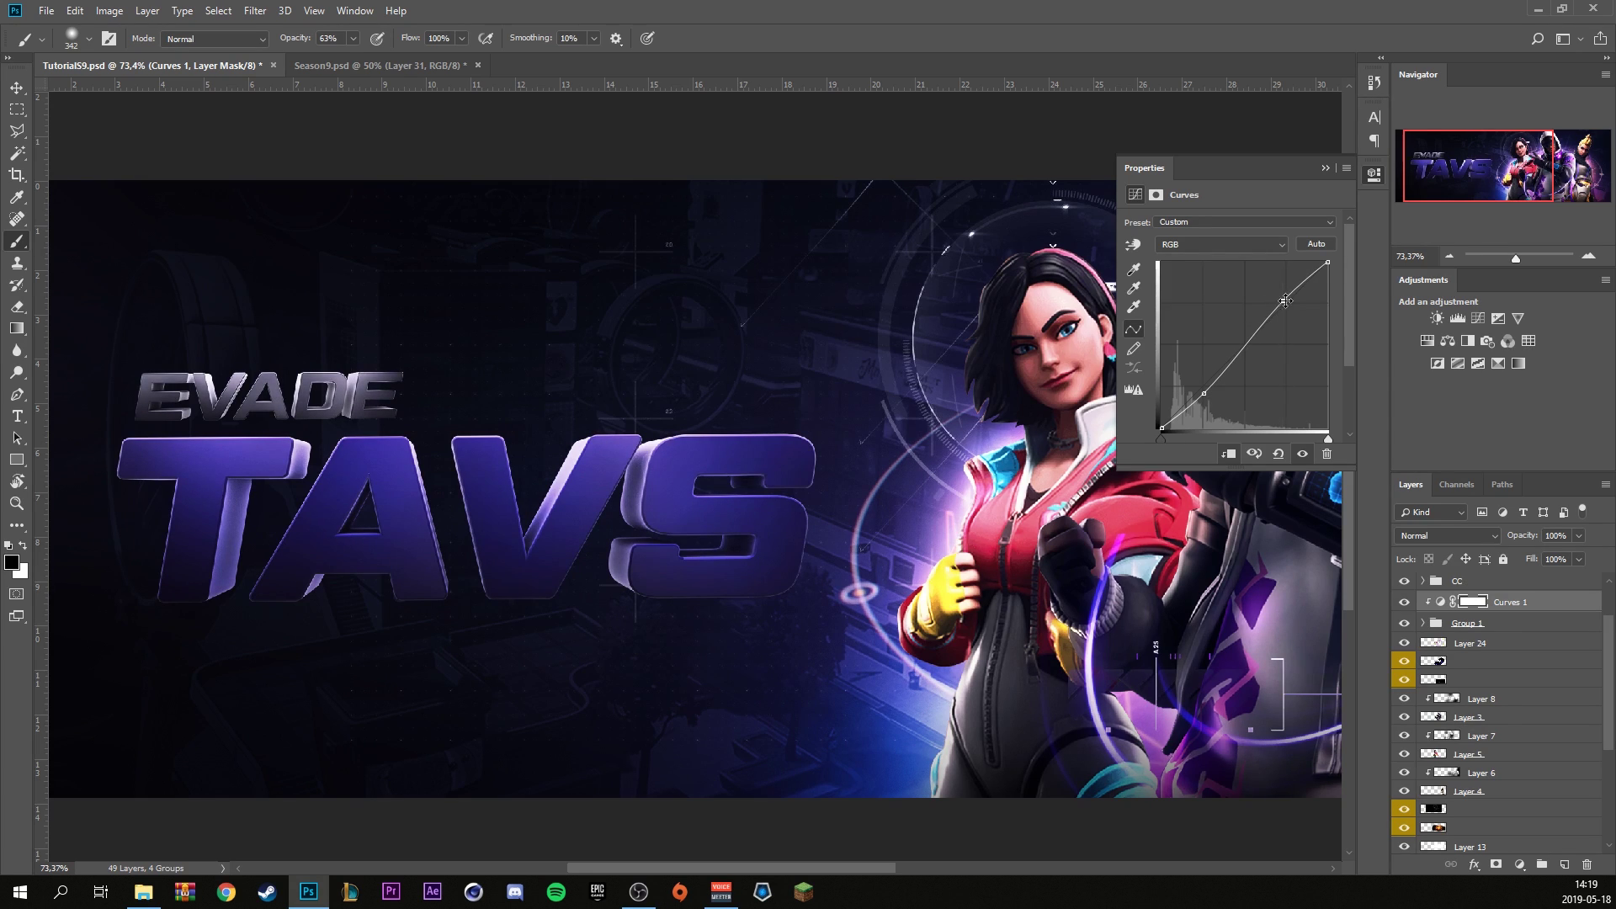
Close the Curves properties, fit the whole banner in the window, and check the fill slider.
left_click(1325, 168)
key("ctrl+0")
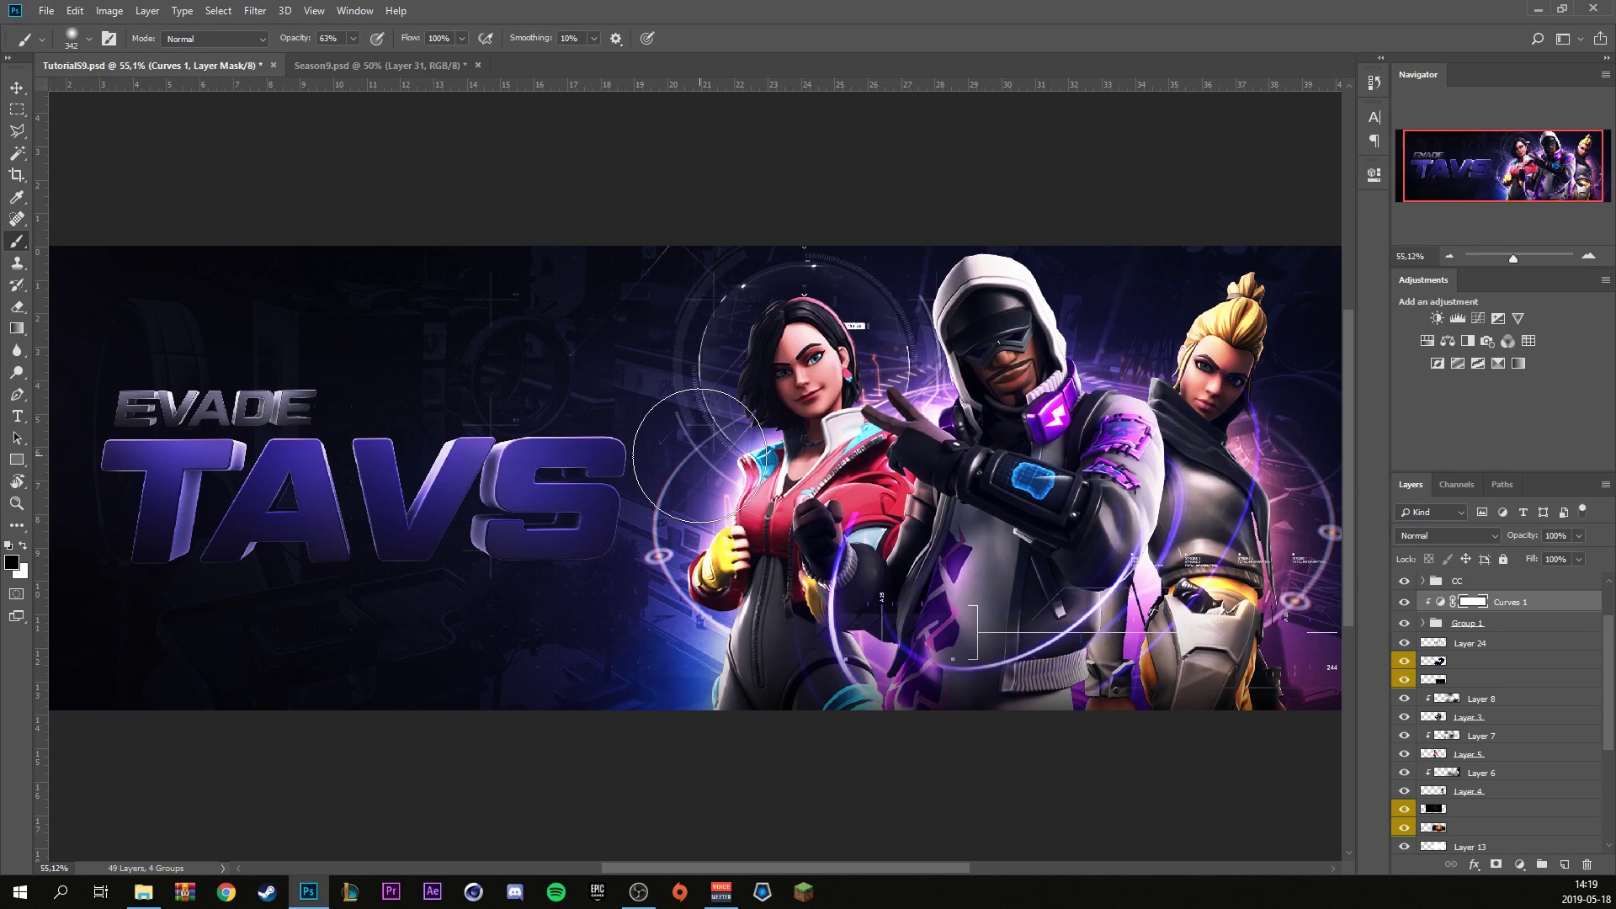
left_click(1580, 560)
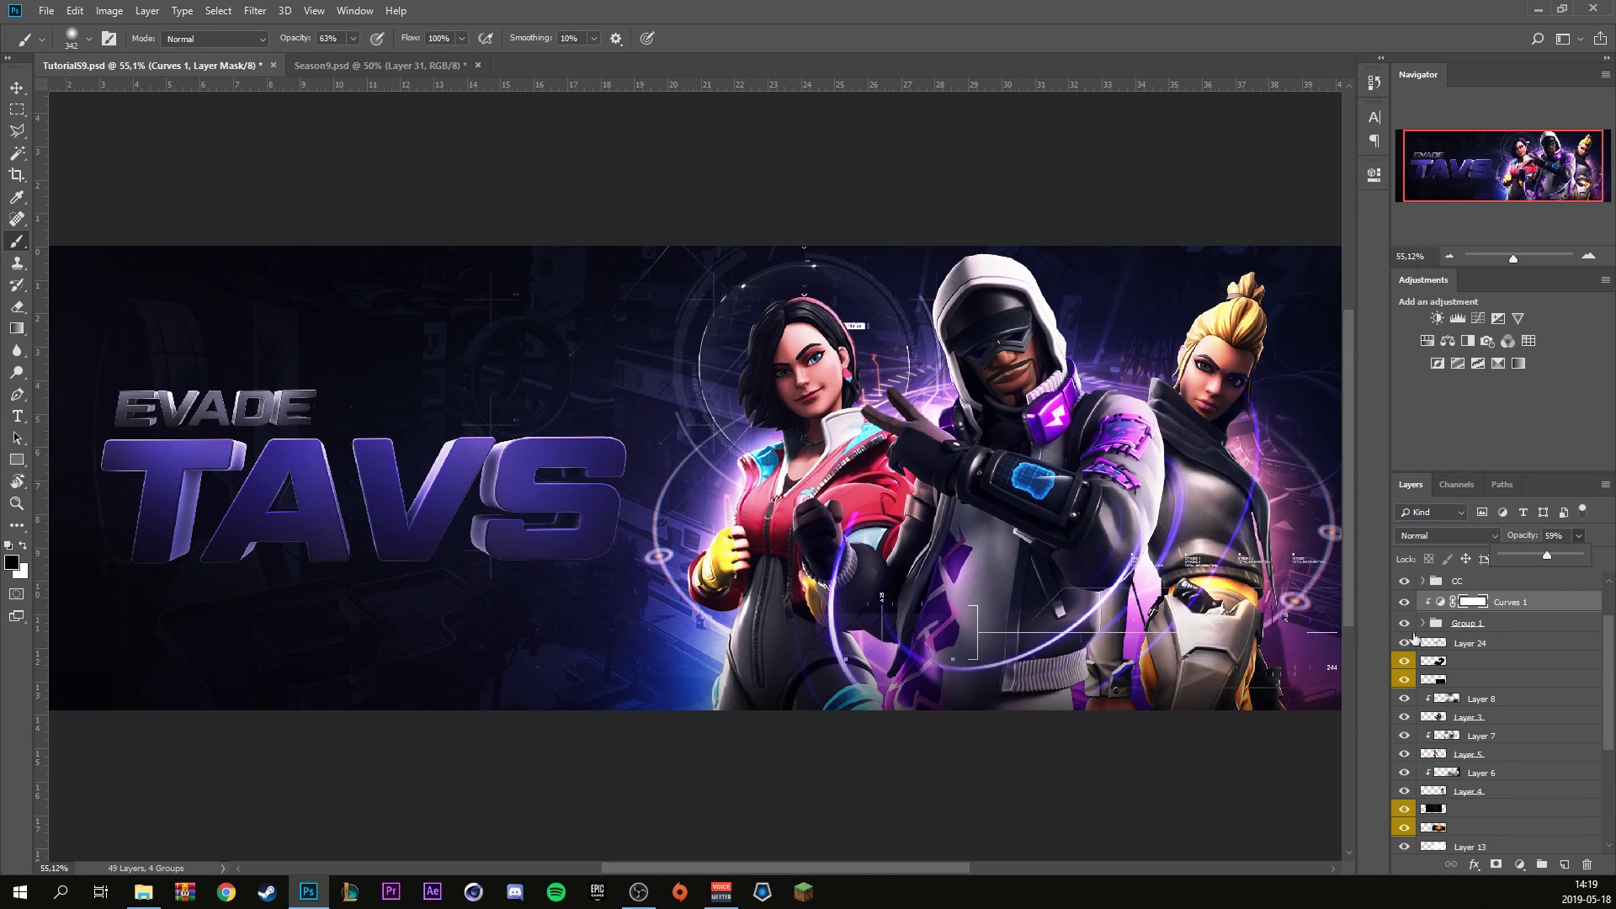
left_click(1402, 602)
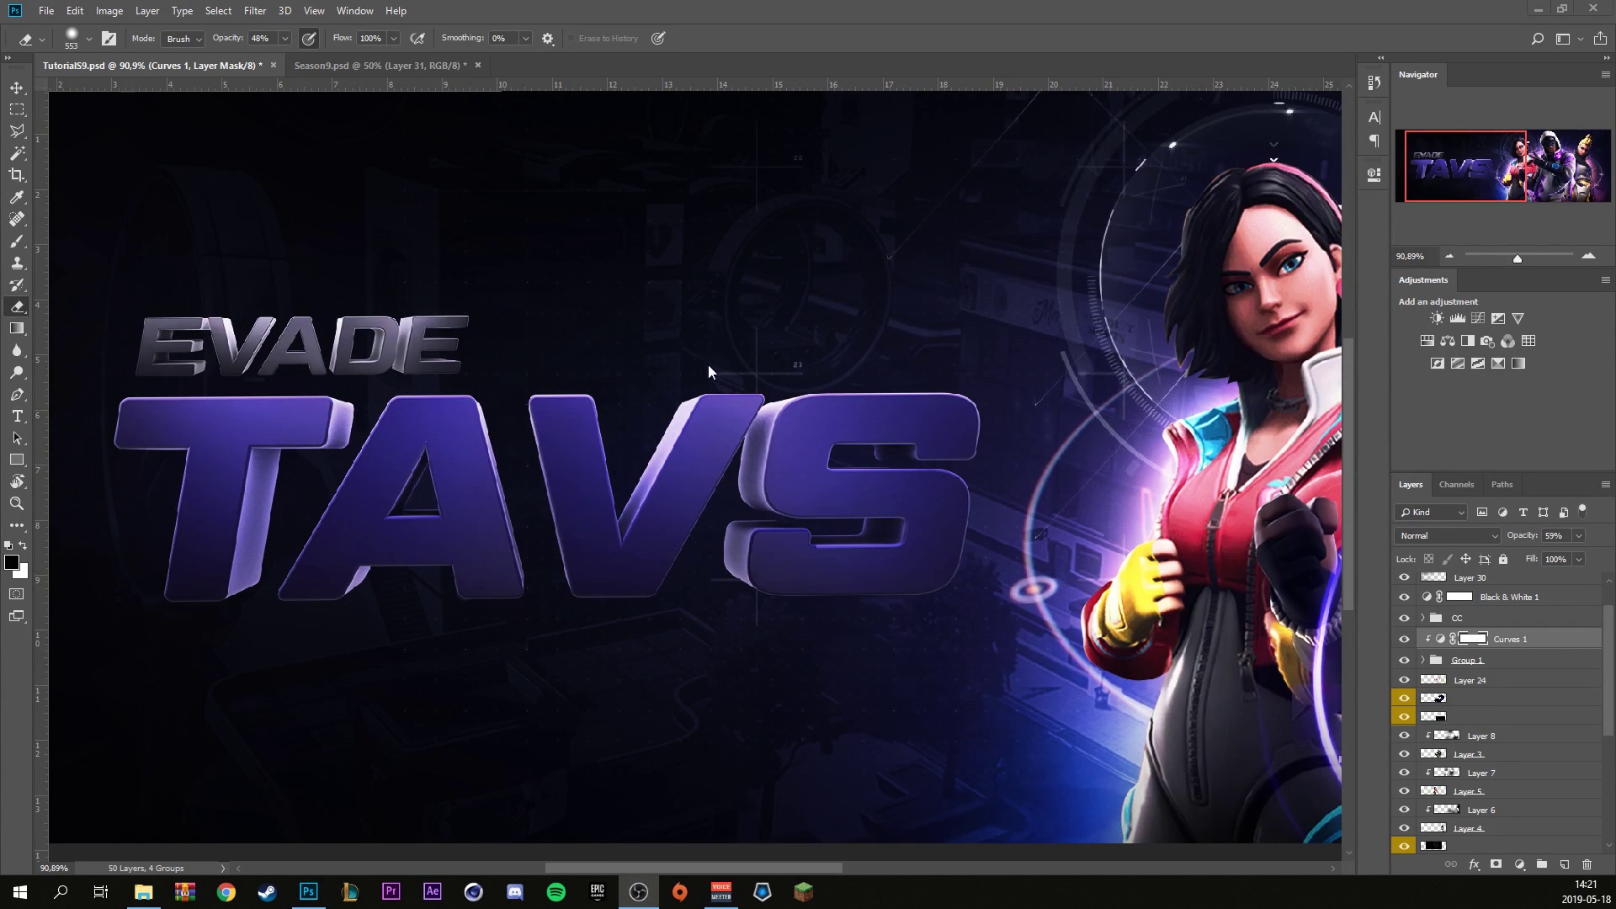
Type a white '01' number tag below the TAVS title.
key("t")
left_click(272, 695)
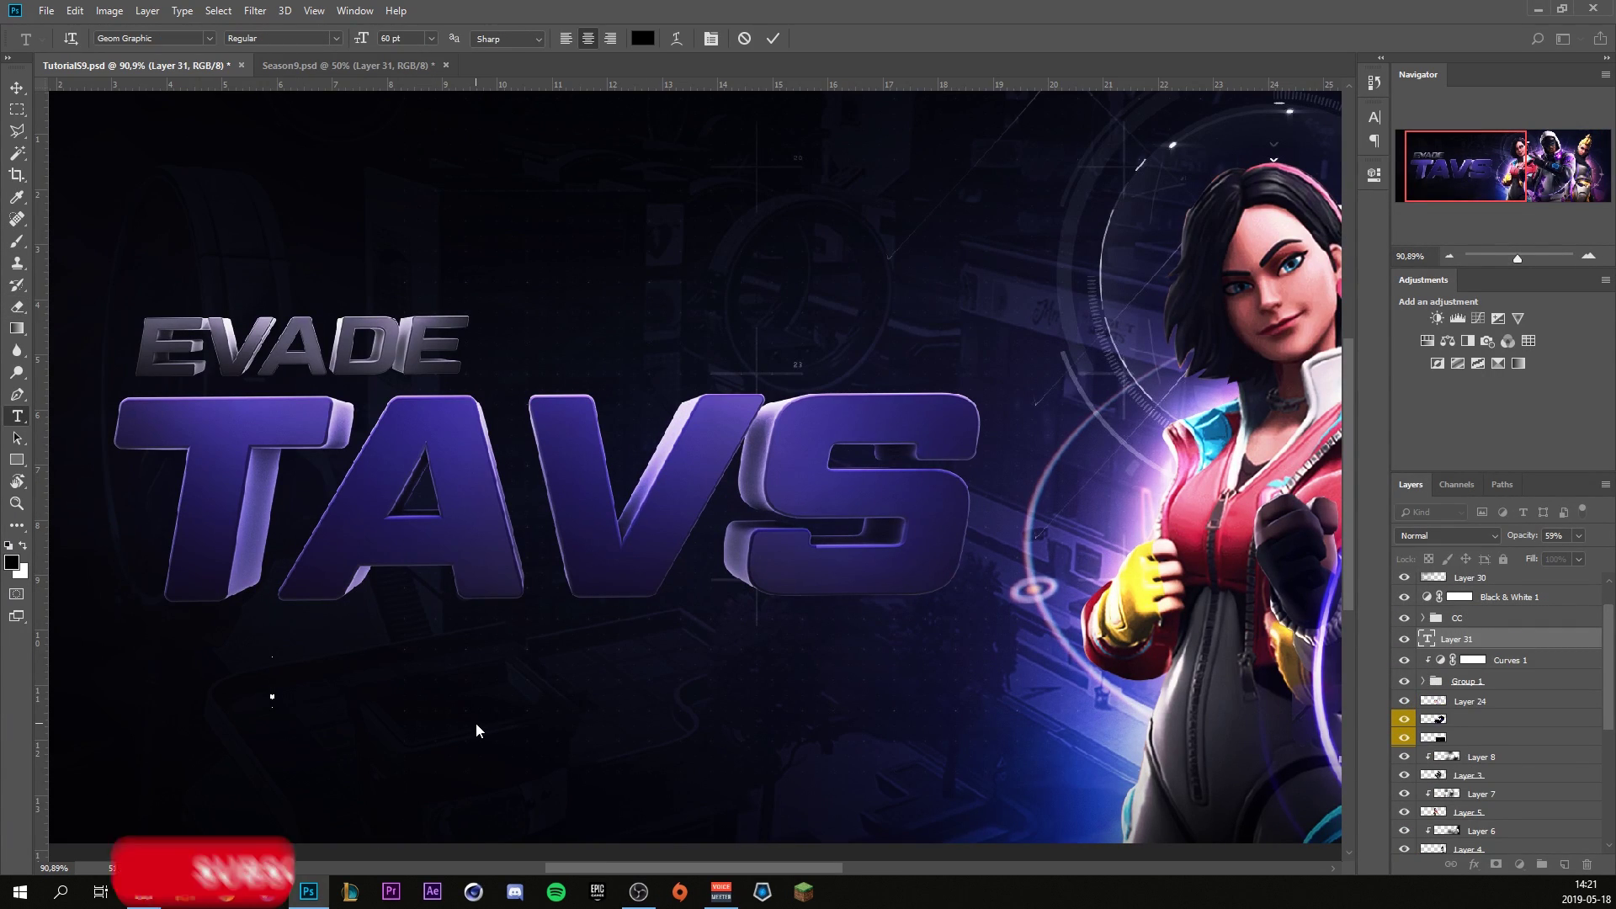
type("01")
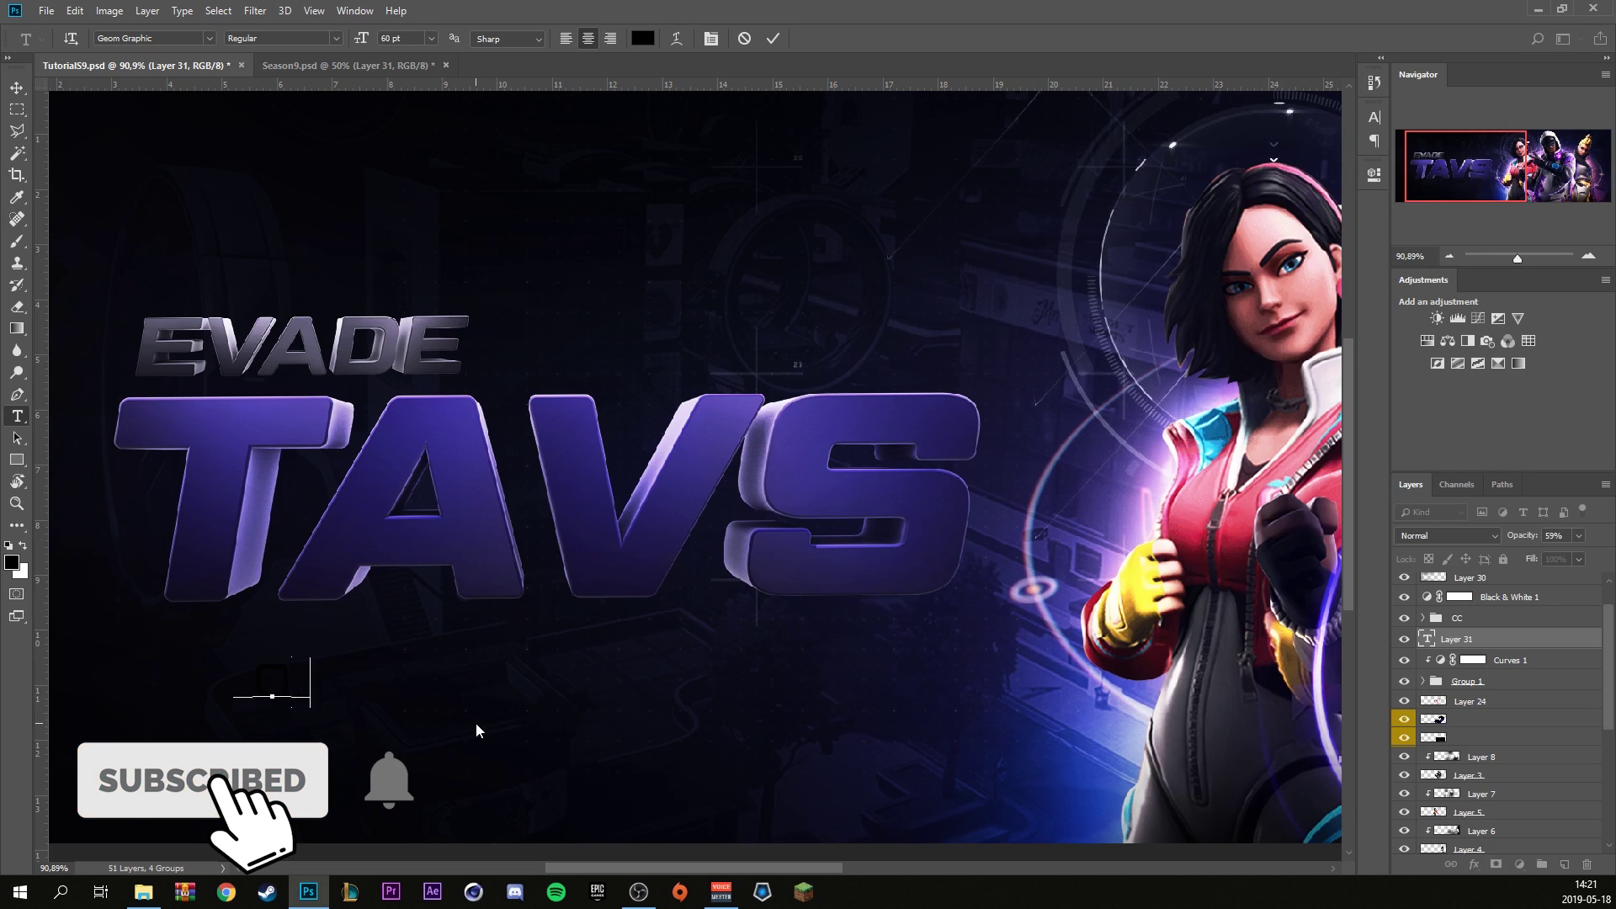
left_click(643, 38)
left_click(795, 569)
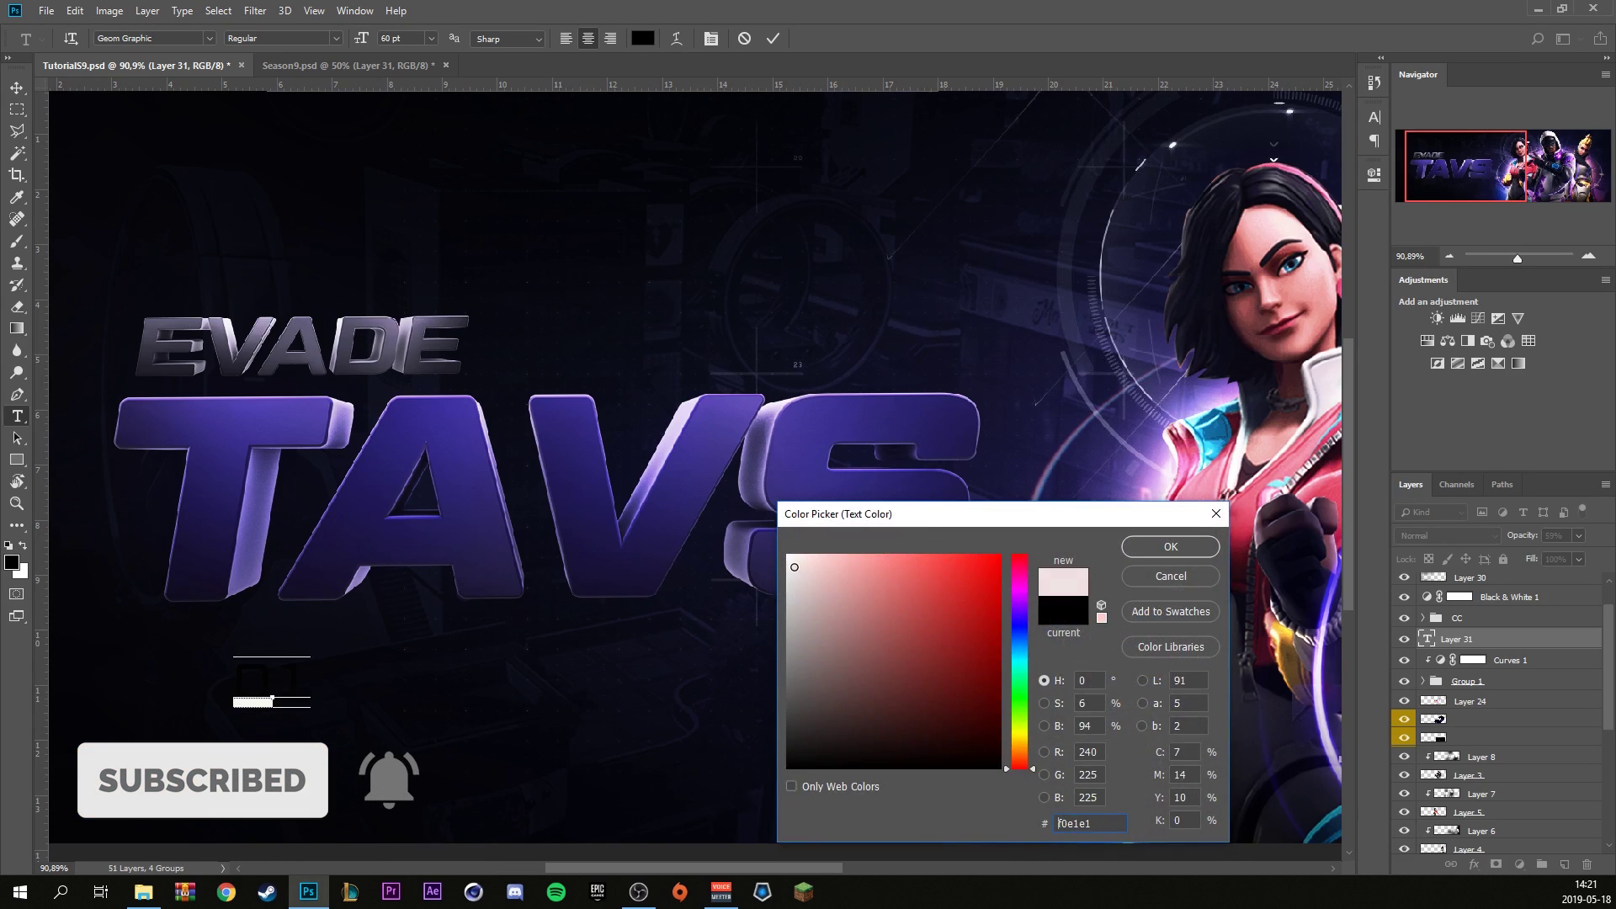
left_click(1166, 545)
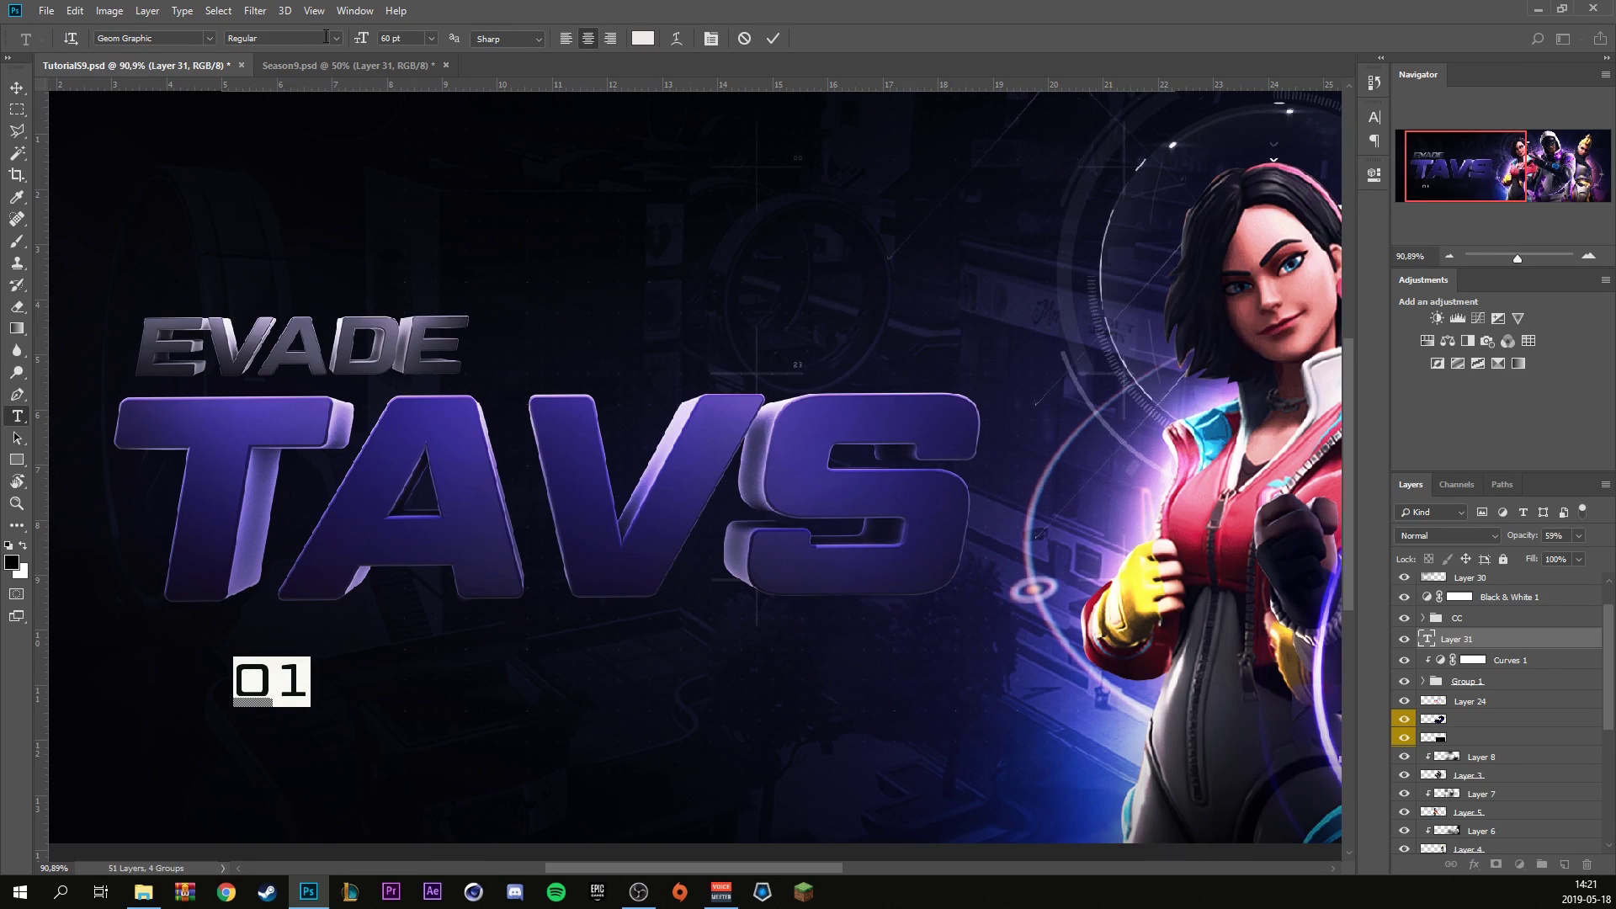
Make the 01 tag SemiBold Italic and move it onto the top edge of the T.
left_click(334, 40)
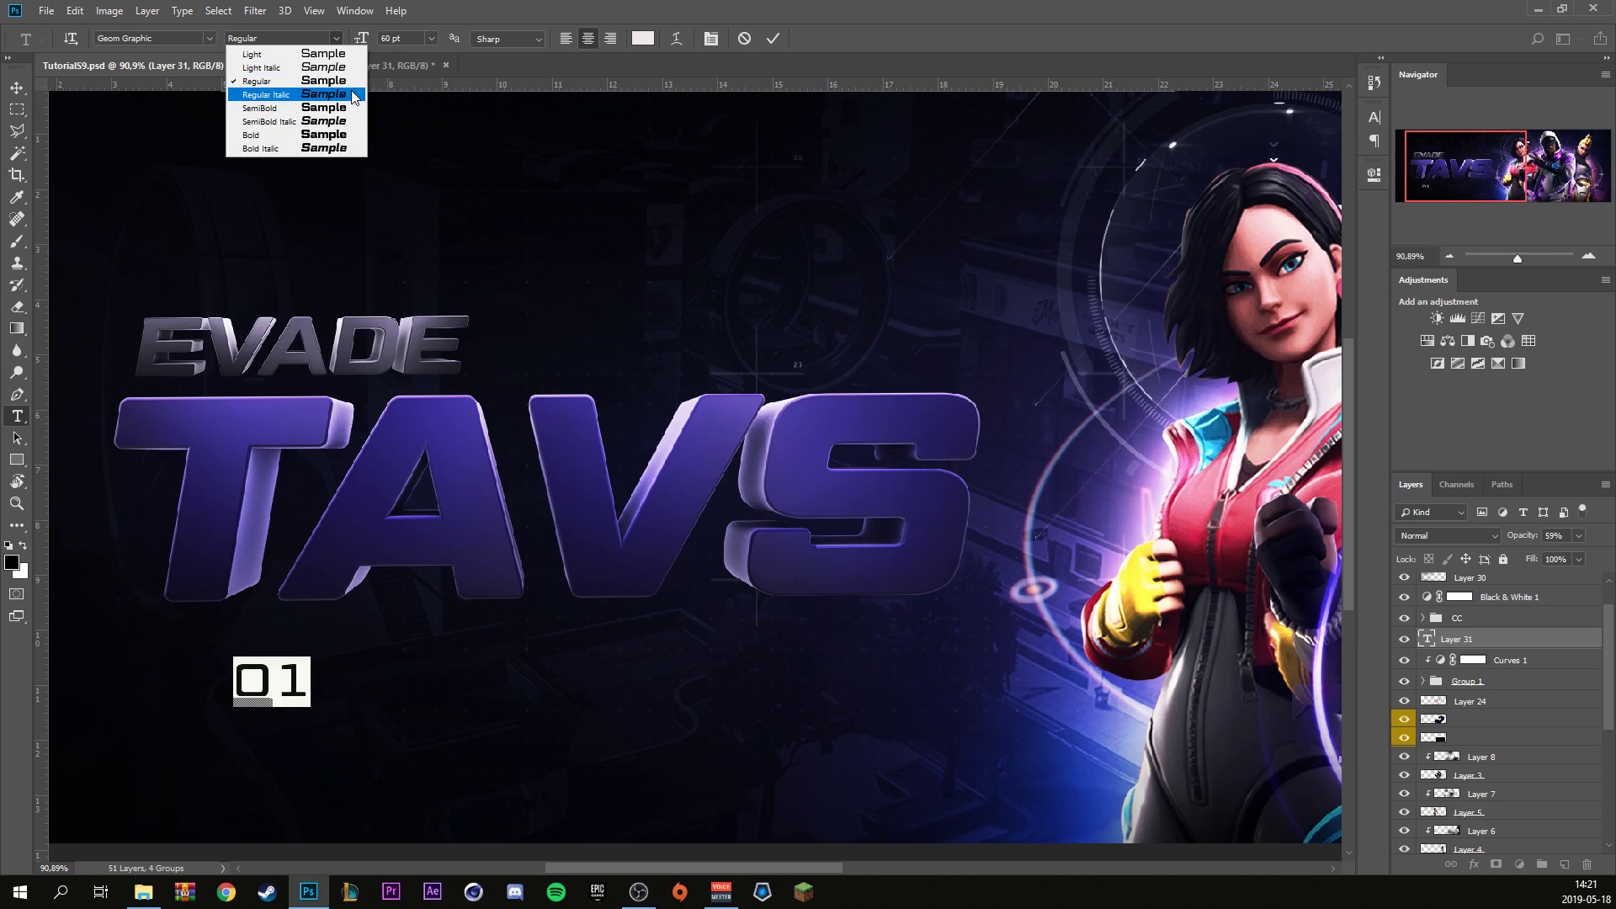
left_click(353, 95)
left_click(334, 39)
left_click(278, 108)
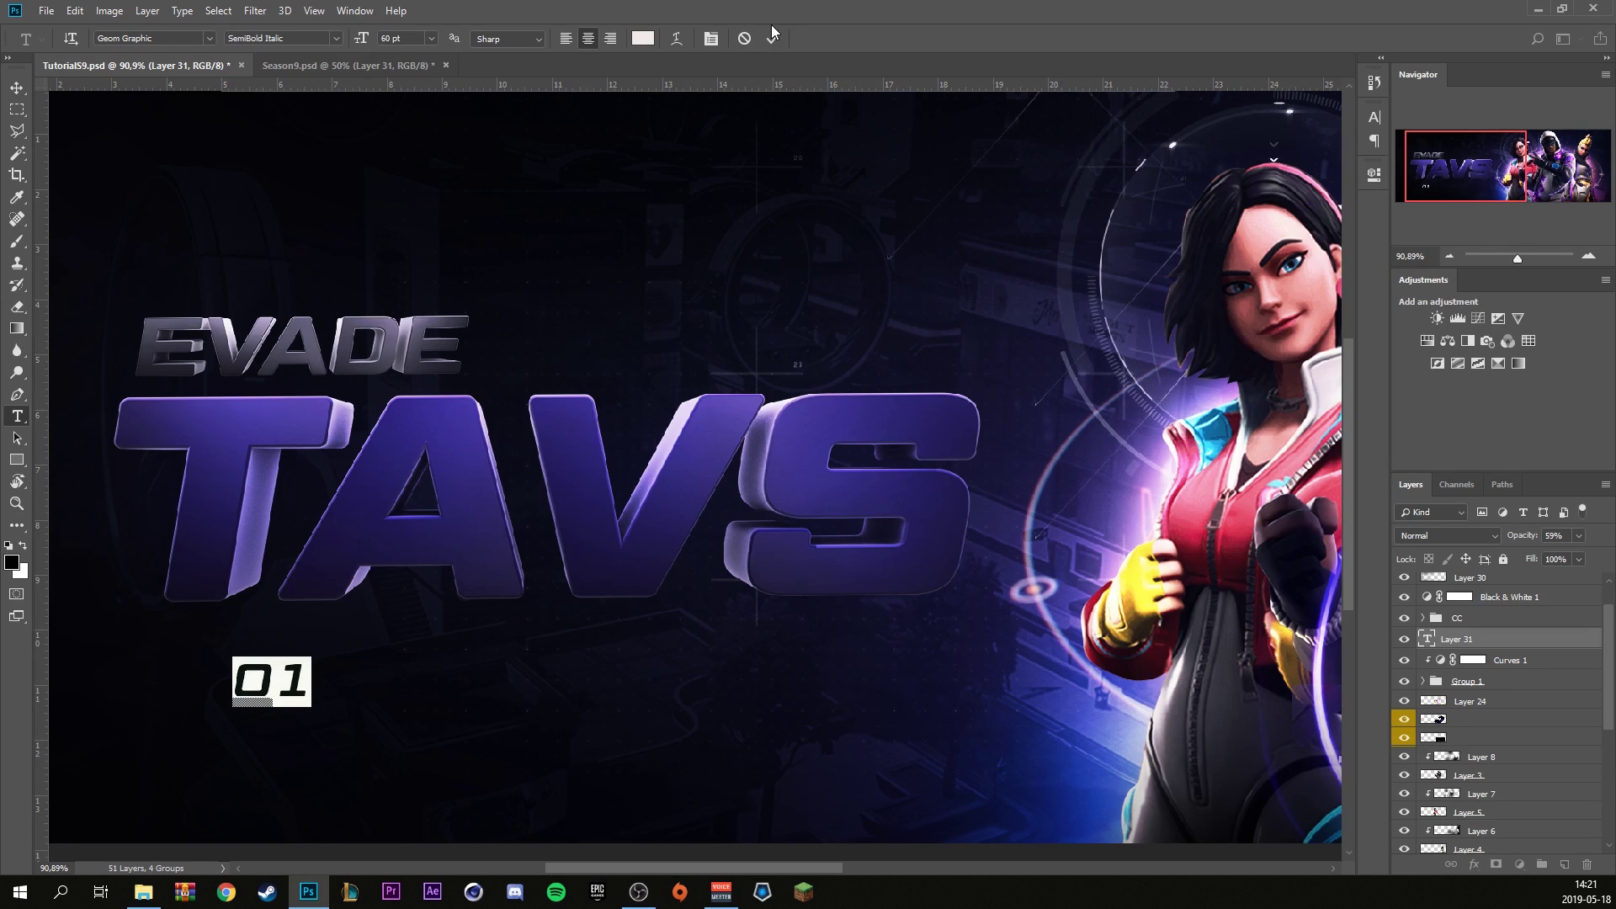
left_click(773, 38)
key("v")
left_click_drag(290, 691, 316, 428)
Scale the 01 tag down in two free-transform passes so it fits the T's top face.
scroll(352, 411, "up", 1)
scroll(352, 410, "up", 3)
key("ctrl+t")
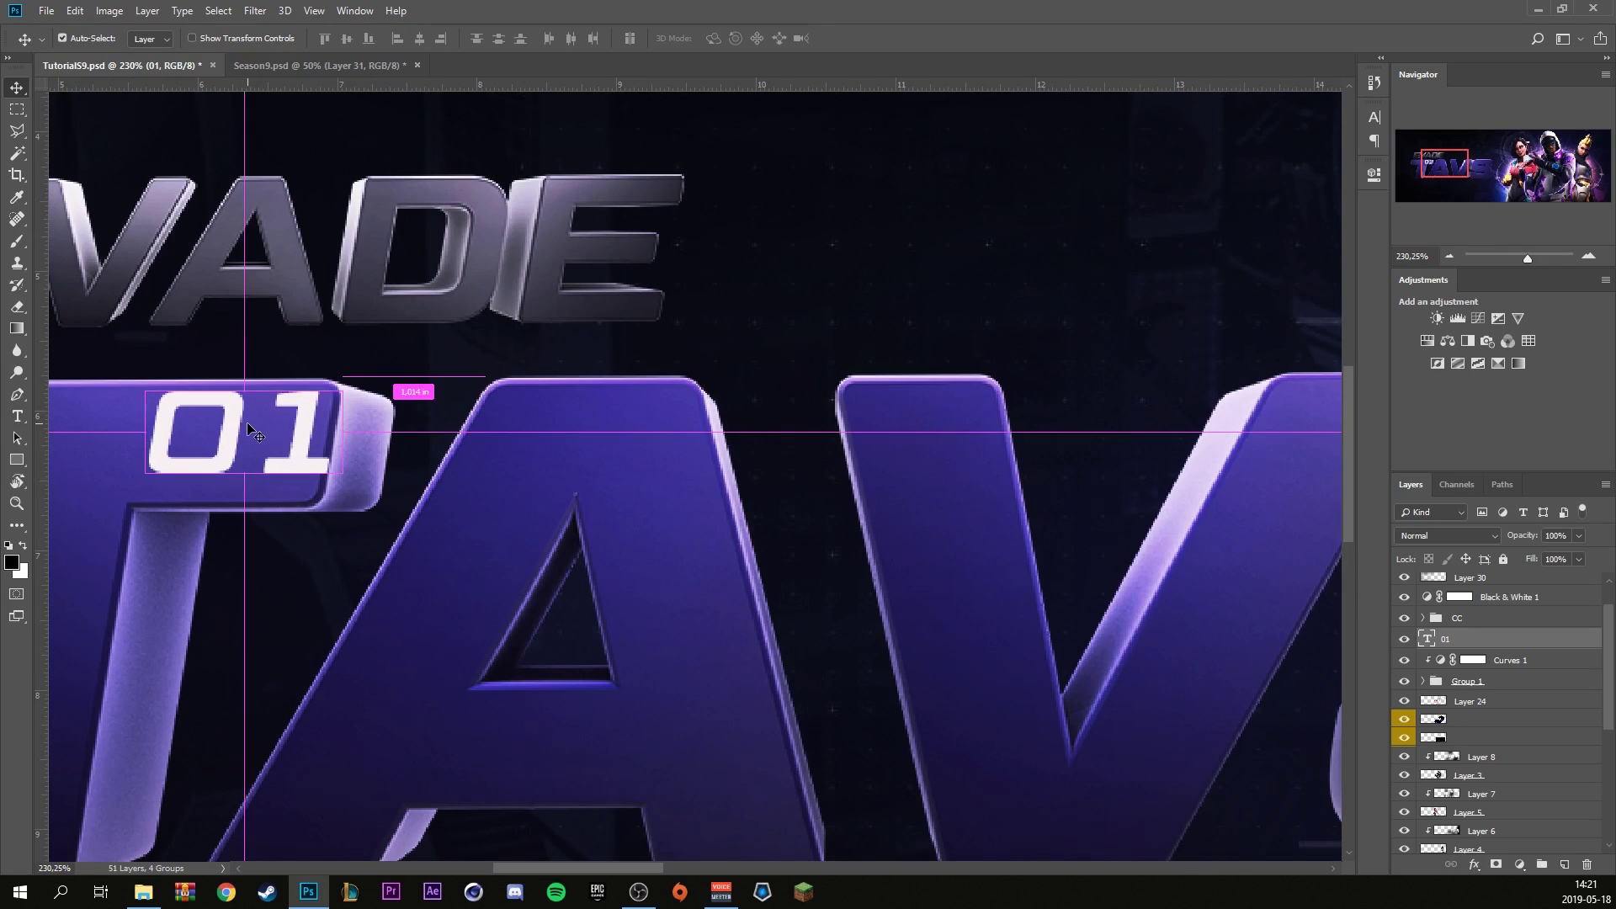
left_click_drag(342, 371, 236, 468)
left_click(761, 38)
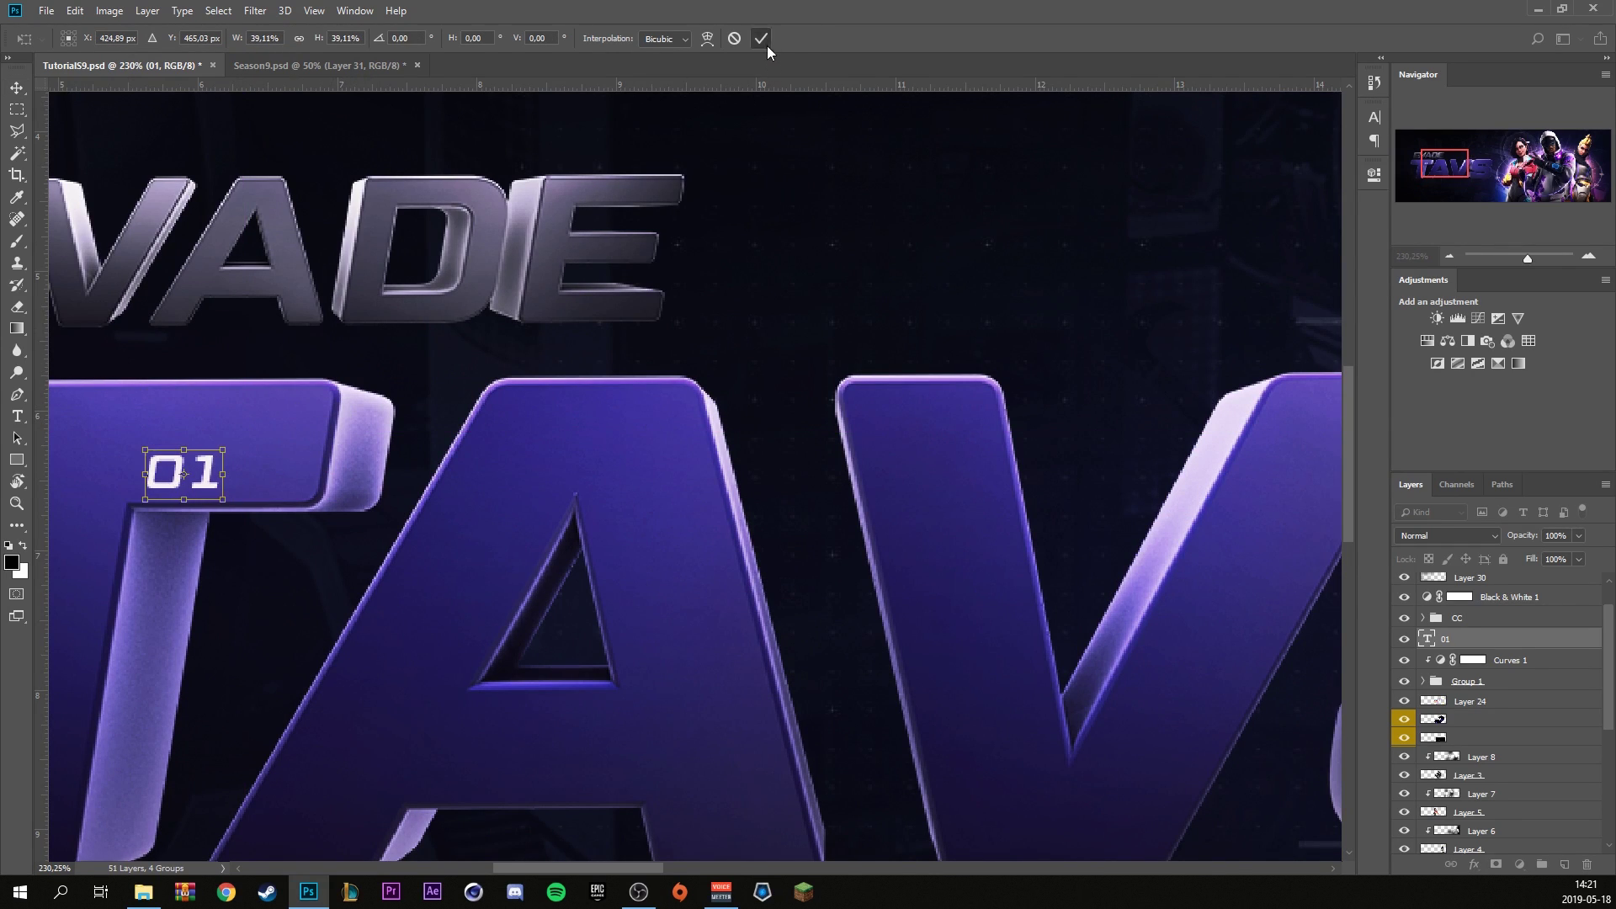
scroll(358, 461, "down", 1)
key("ctrl+t")
left_click_drag(337, 465, 330, 476)
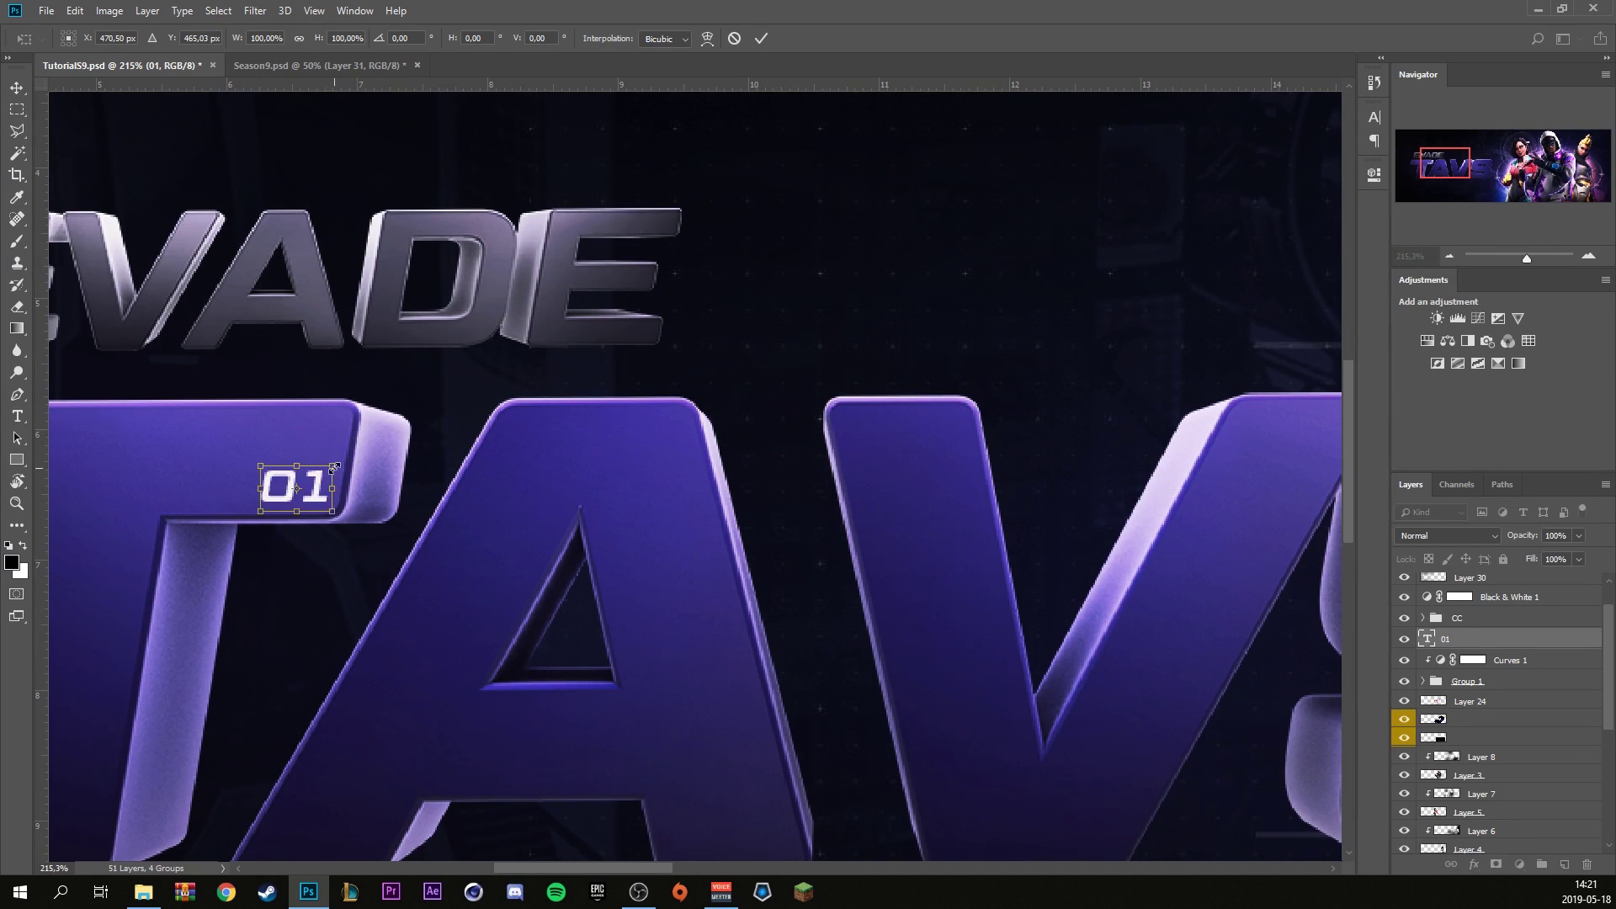
key("Return")
Add a drop shadow to the 01 layer through its Layer Style.
double_click(1504, 639)
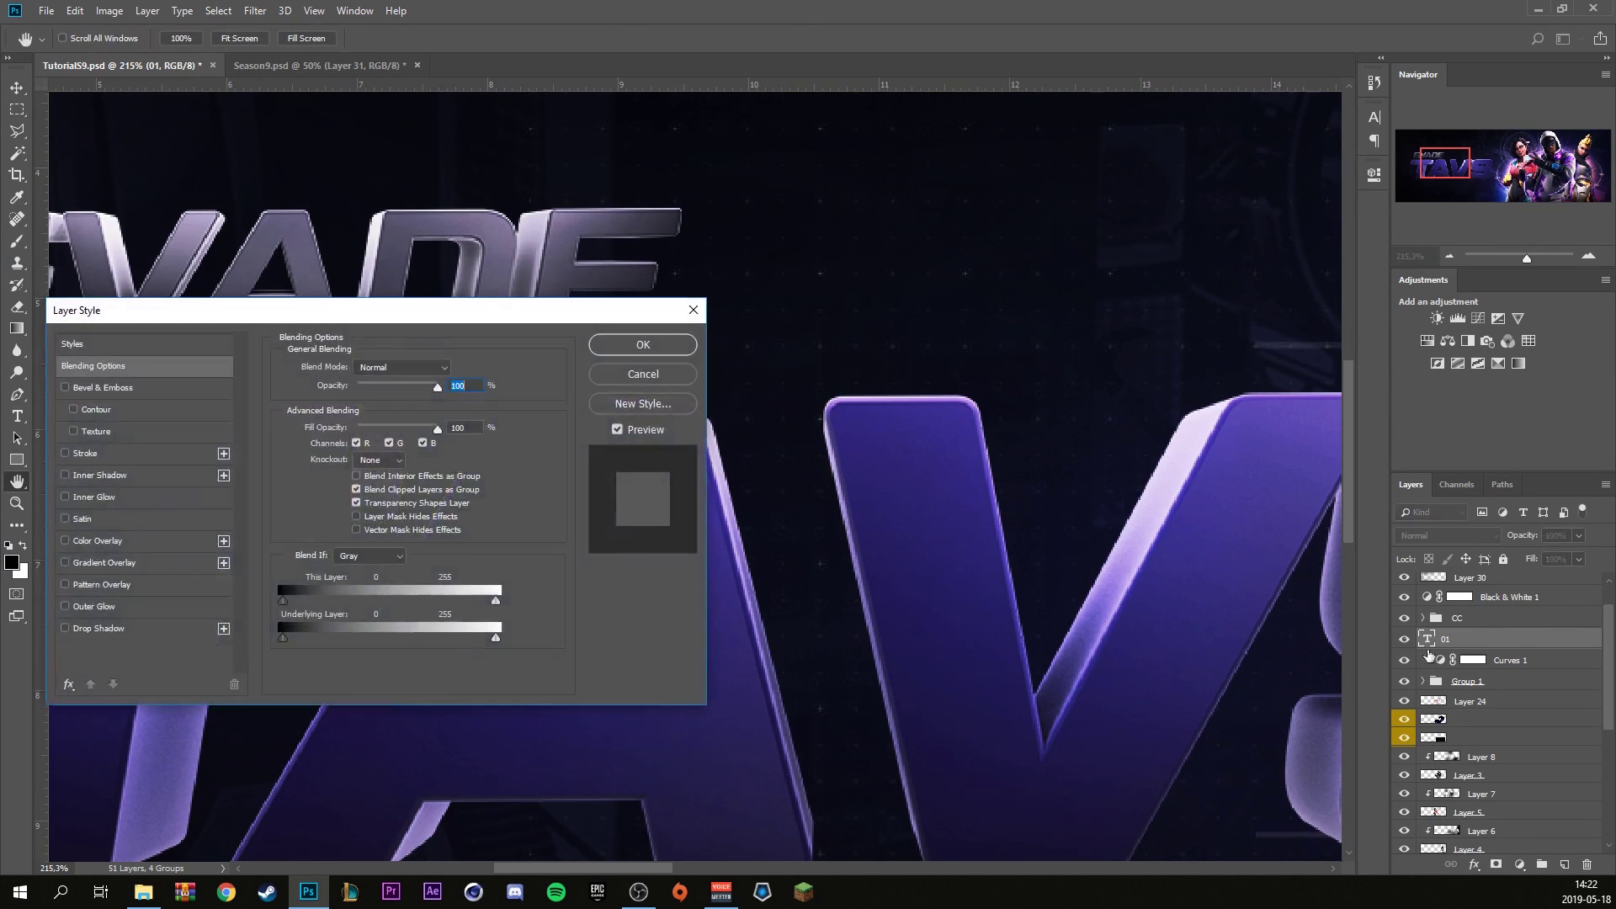
left_click_drag(264, 309, 697, 310)
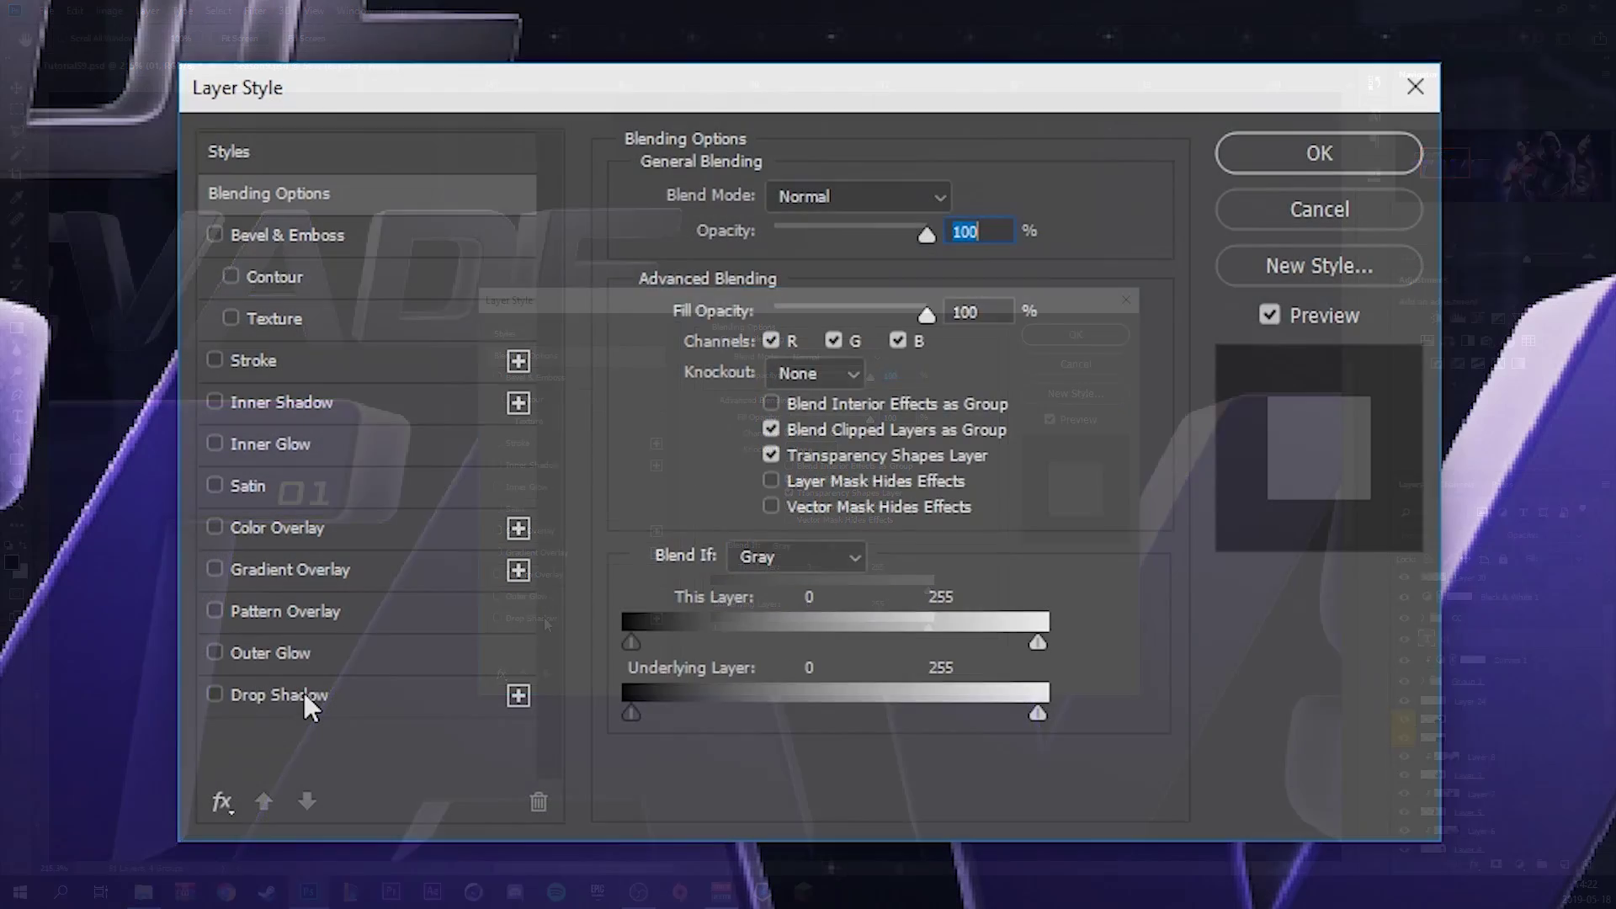
left_click(555, 635)
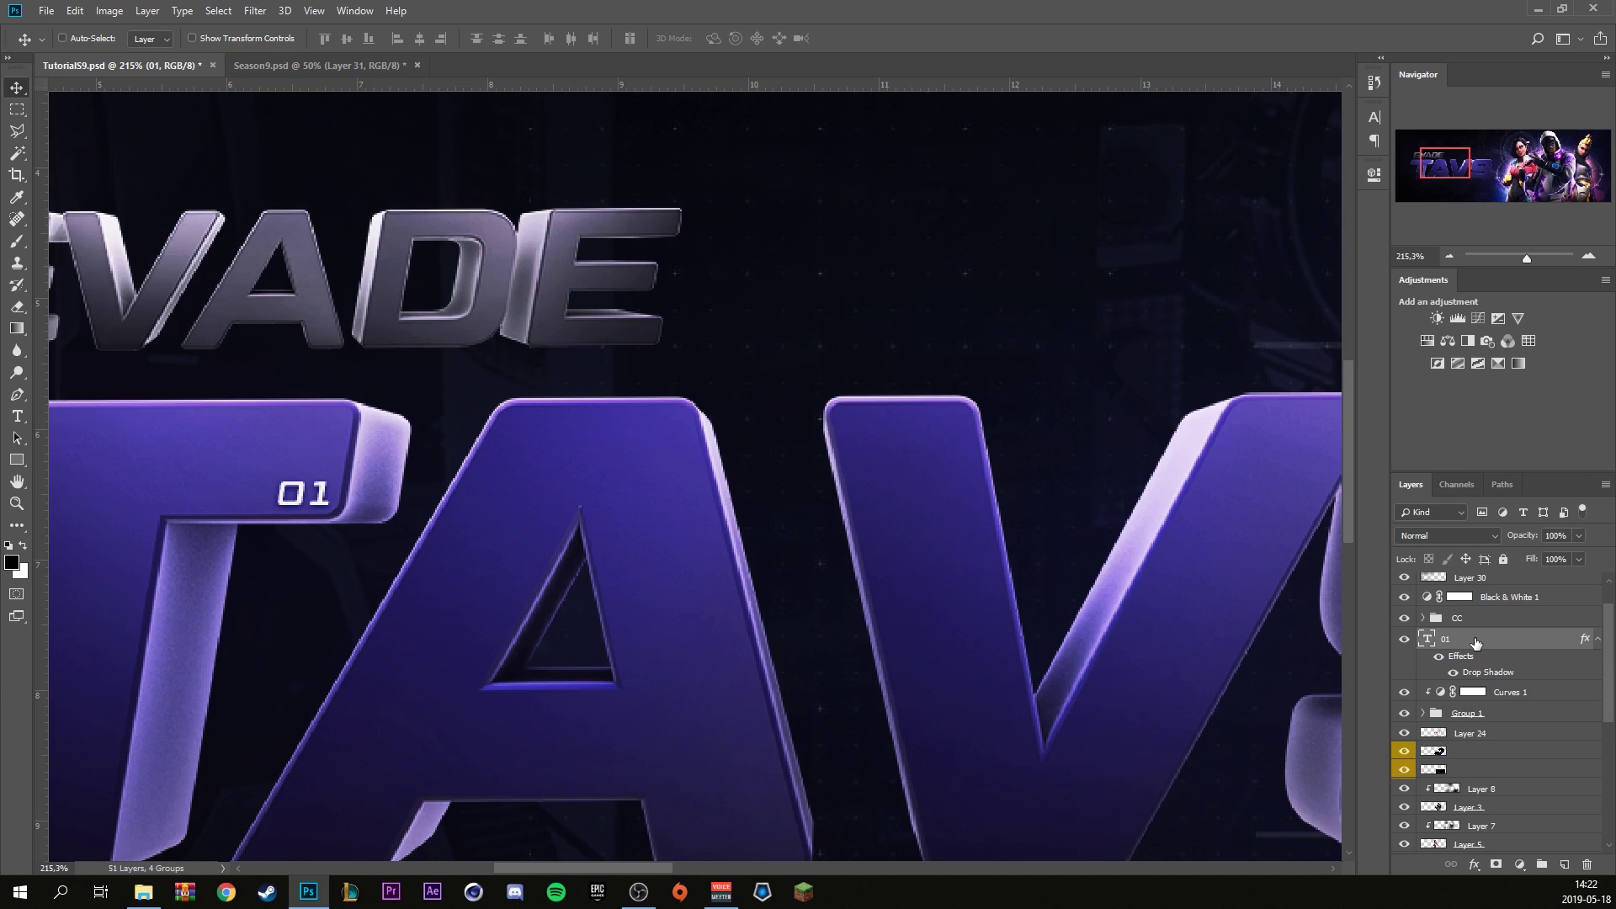
Set the 01 layer's blend mode to Soft Light.
left_click(1436, 528)
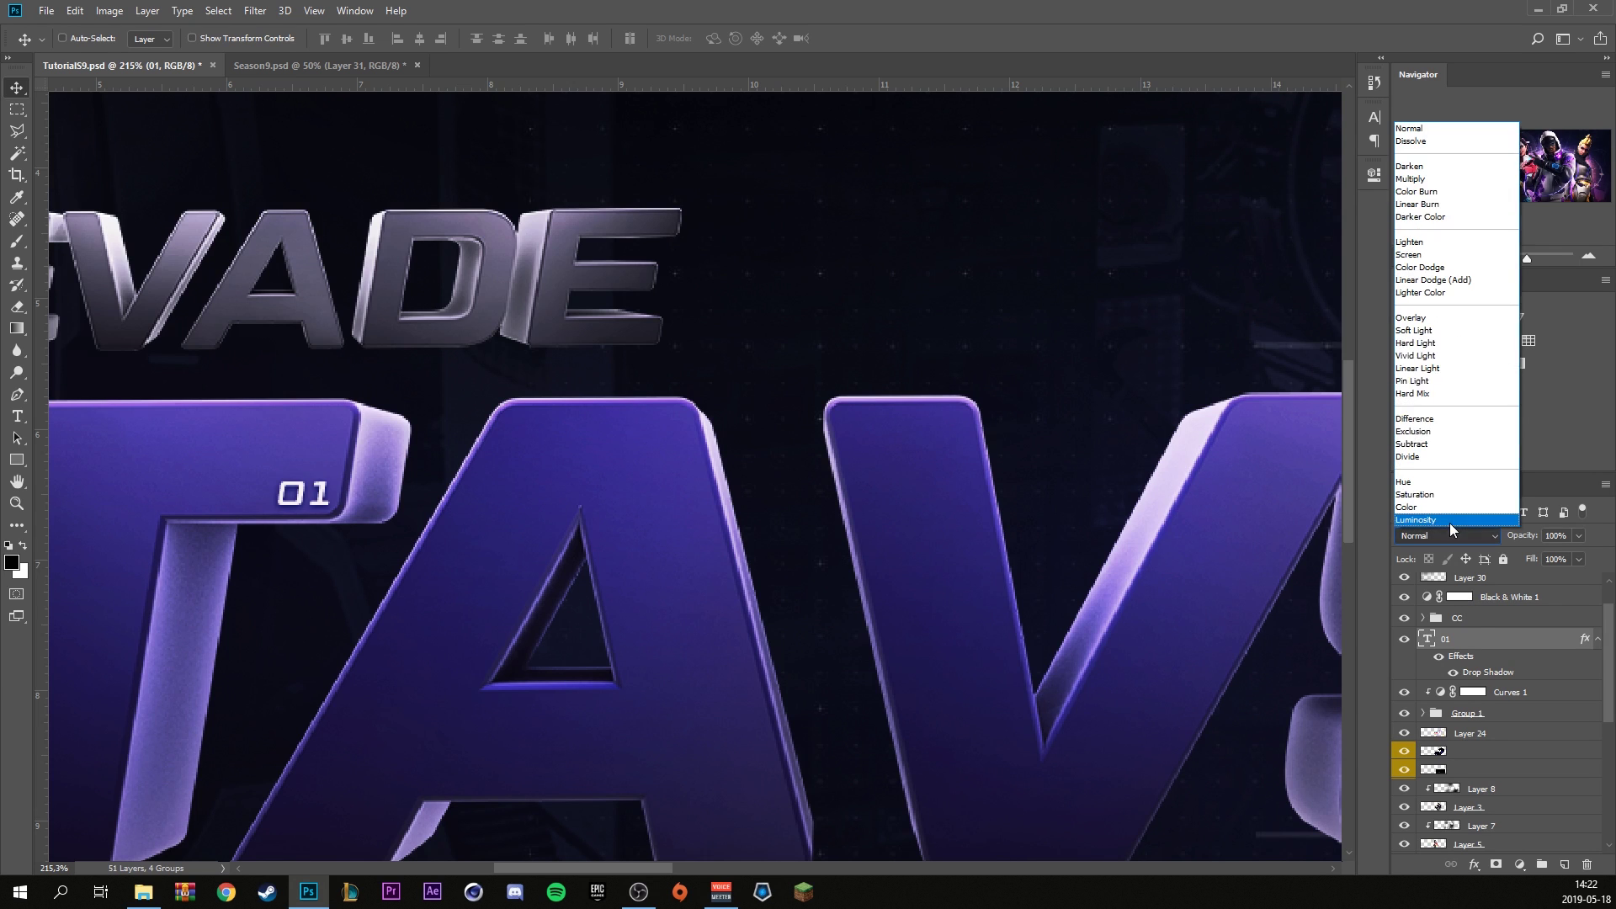
left_click(1448, 353)
scroll(484, 543, "down", 5)
scroll(482, 549, "up", 4)
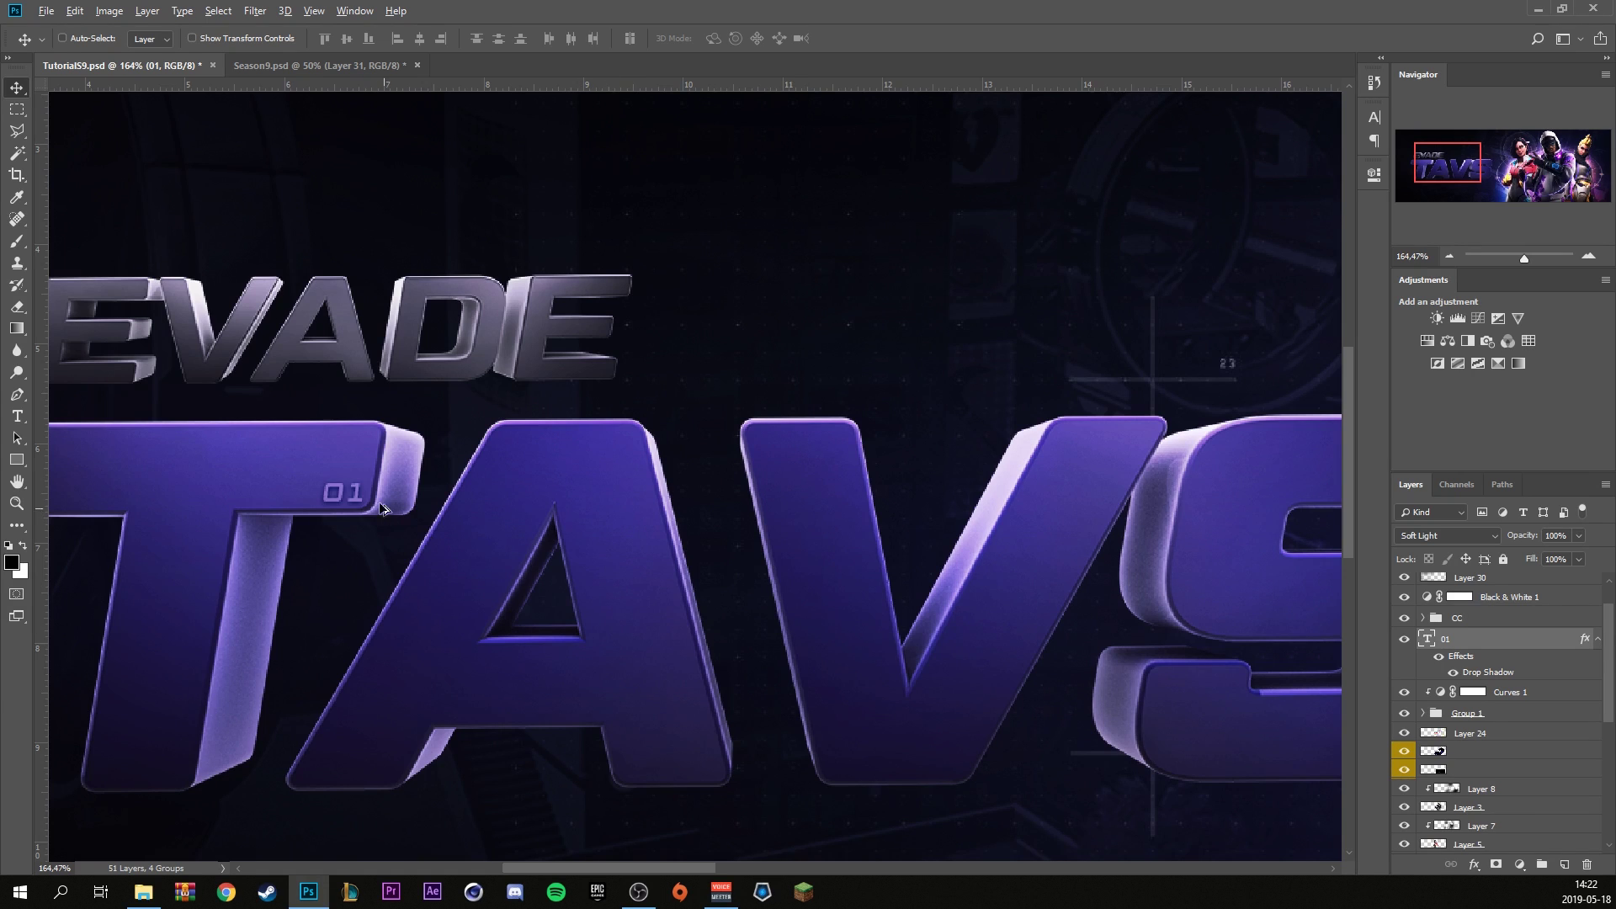
Duplicate the 01 tag onto the bottom of the A and change the copy to 02.
left_click_drag(393, 512, 731, 783)
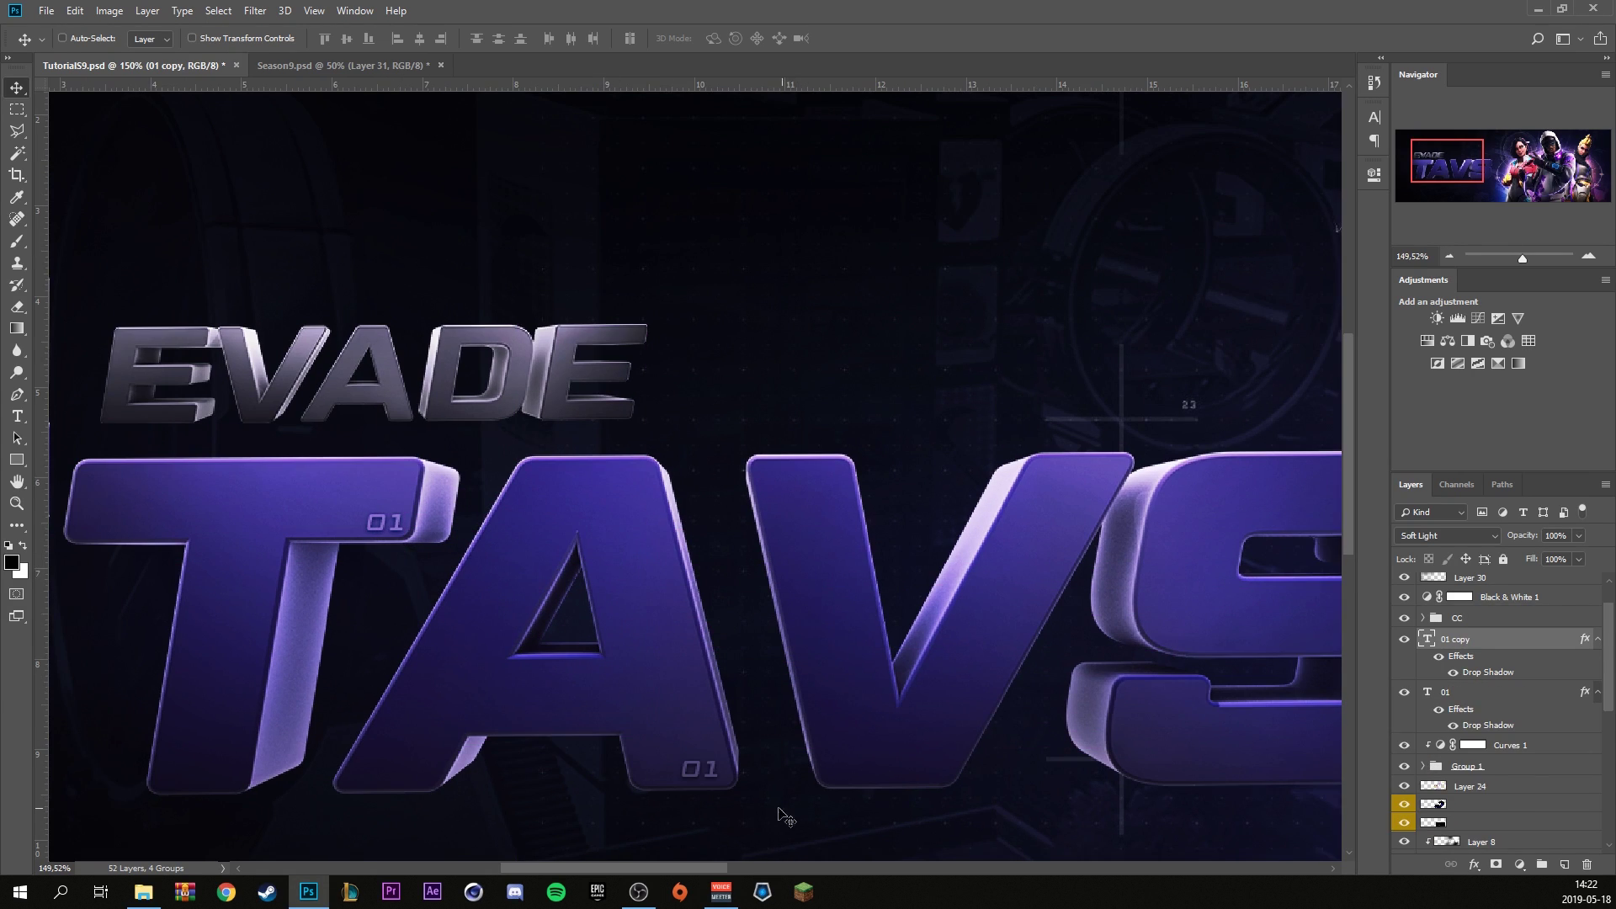
scroll(779, 810, "up", 2)
key("t")
left_click(669, 730)
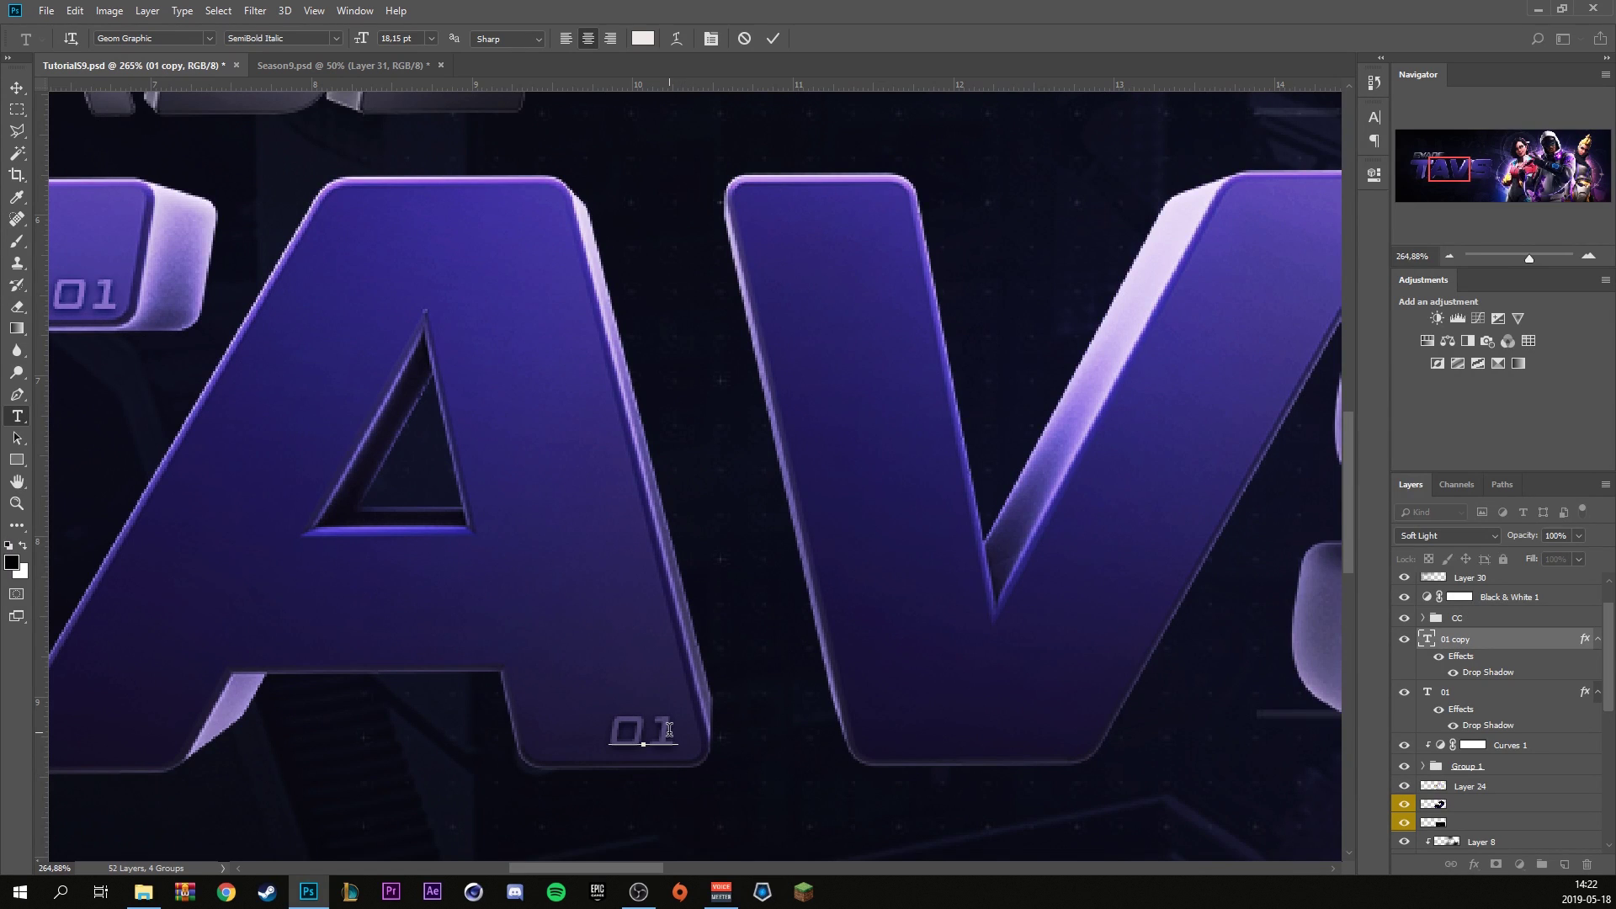
key("BackSpace")
type("2")
left_click(773, 38)
Select the 01–04 tag layers and group them with Ctrl+G.
scroll(864, 671, "down", 5)
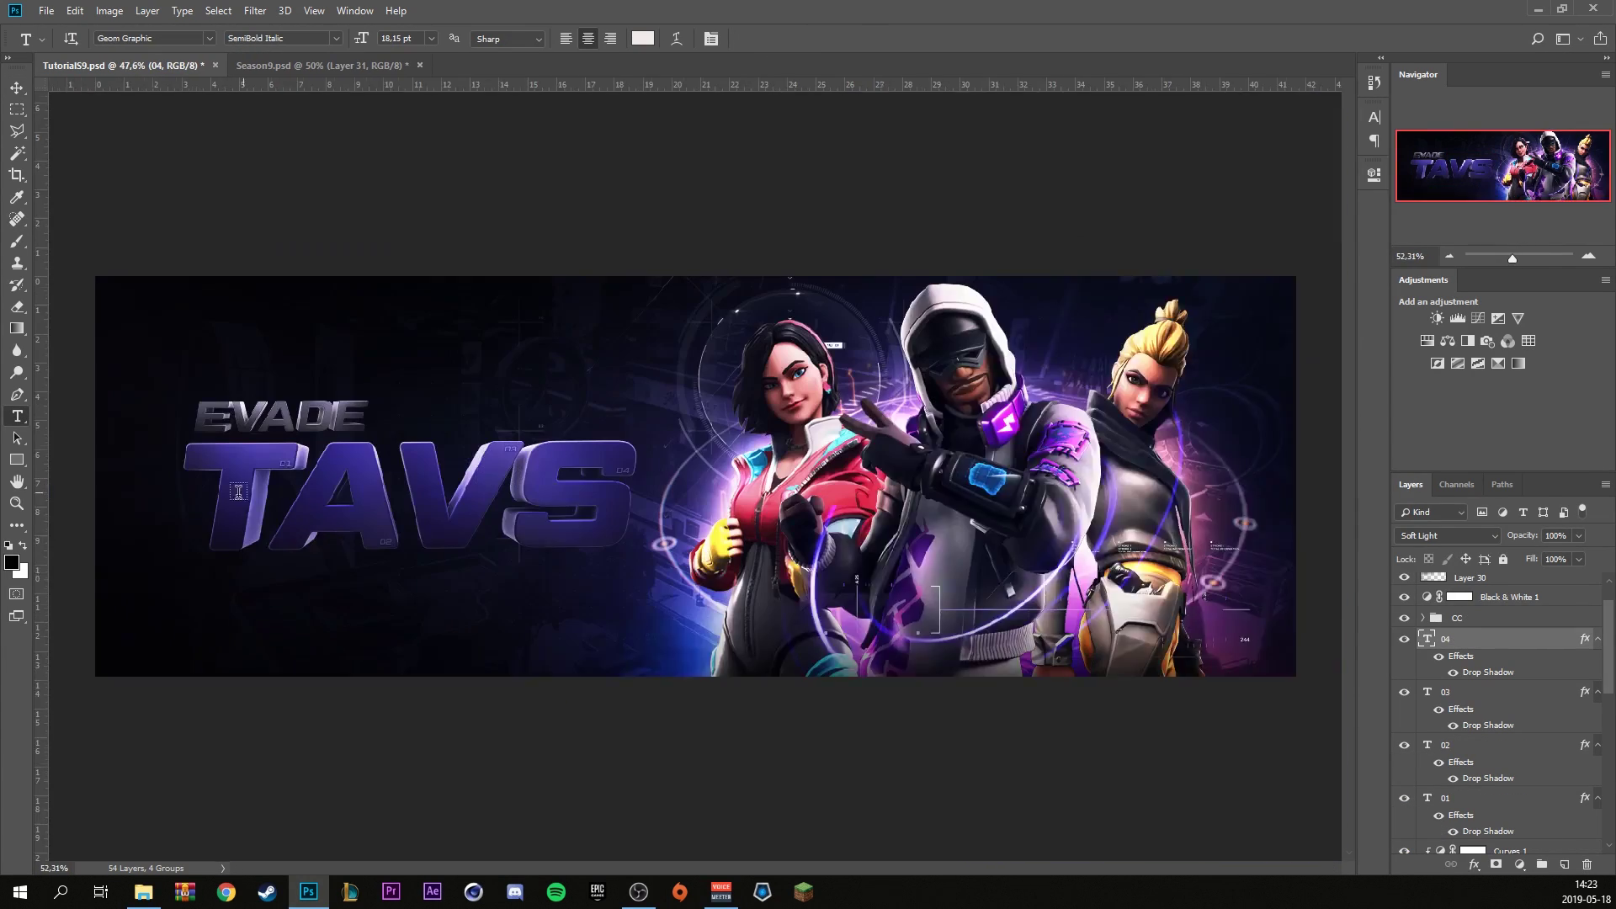
scroll(377, 577, "up", 1)
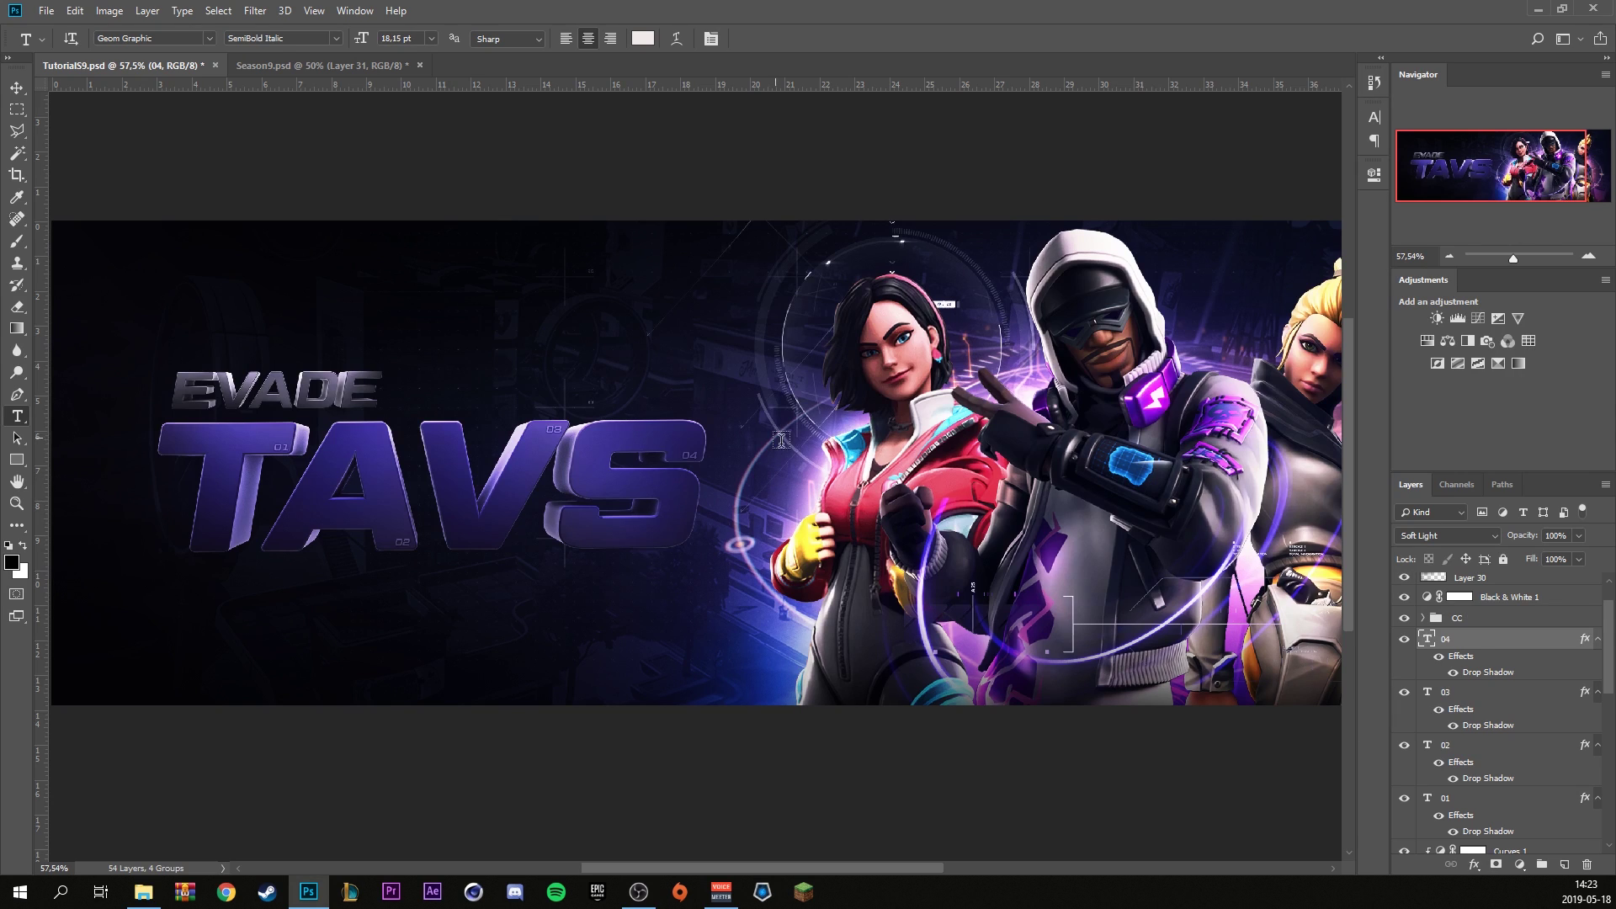
scroll(1516, 749, "down", 2)
left_click(1501, 754, "shift")
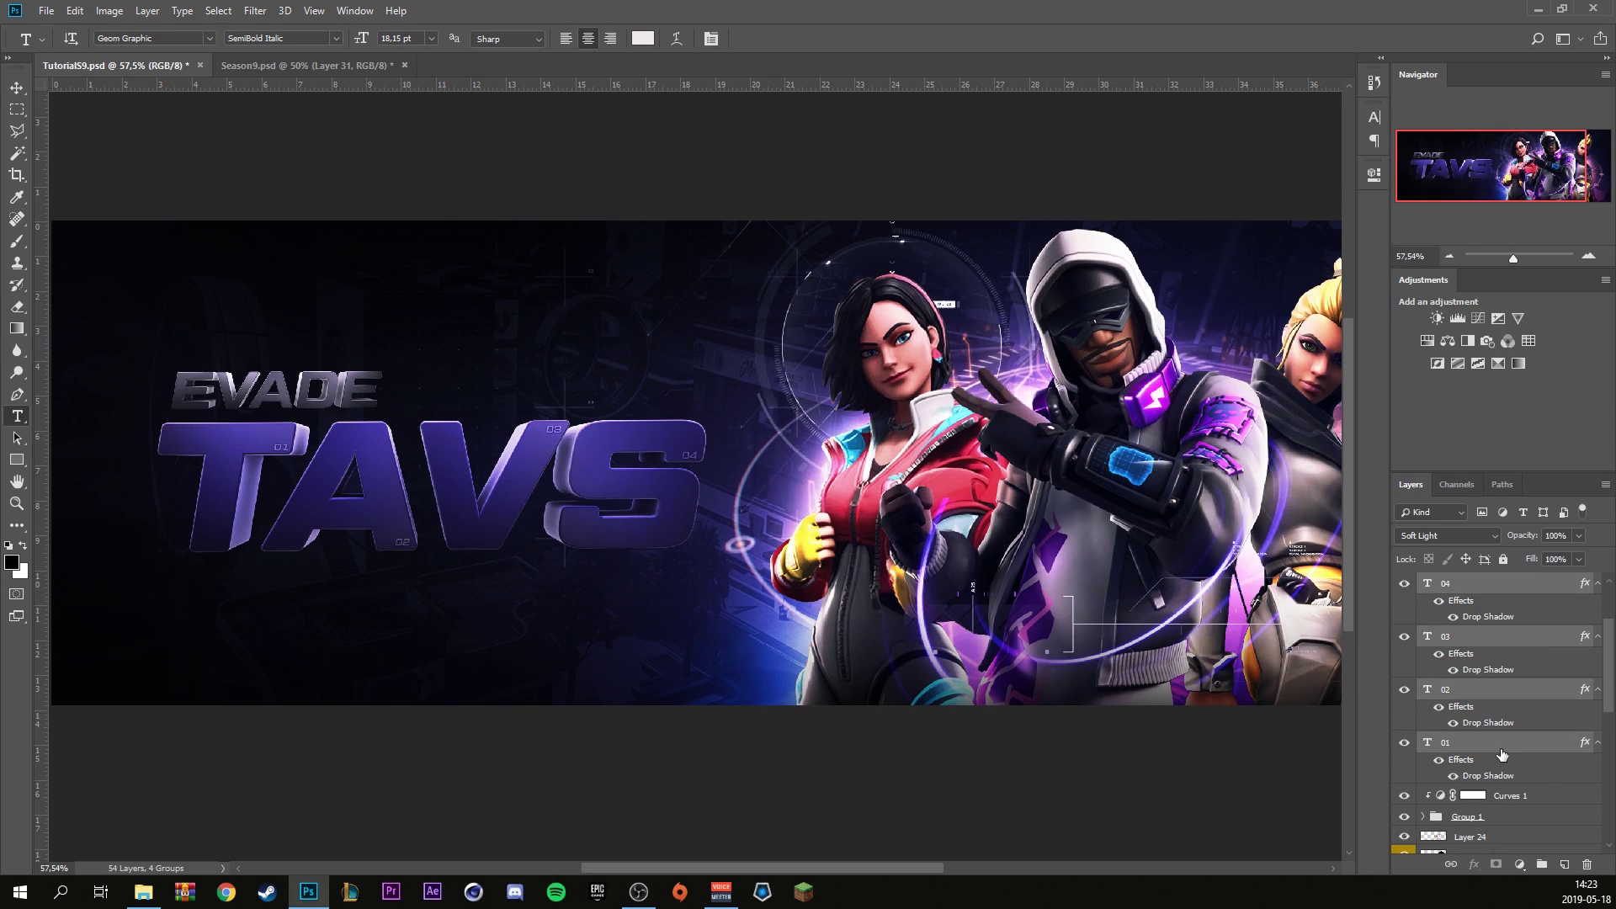
key("ctrl+g")
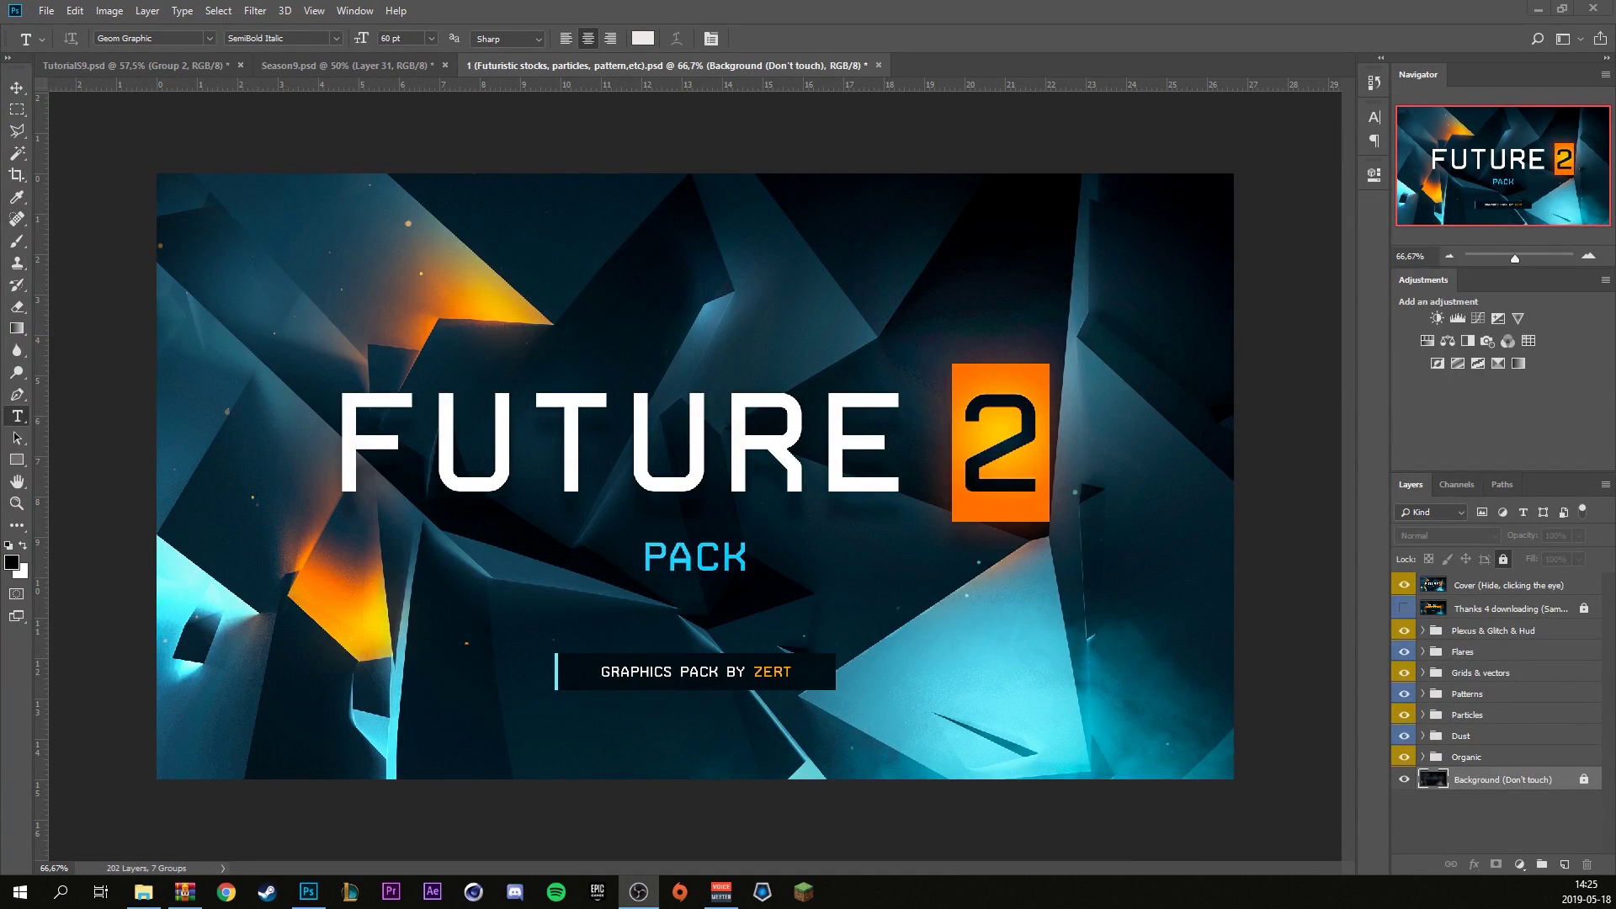
Hide the pack's Cover layer and drag a HUD layer from Plexus & Glitch & Hud into the banner.
left_click(1404, 584)
left_click(1422, 631)
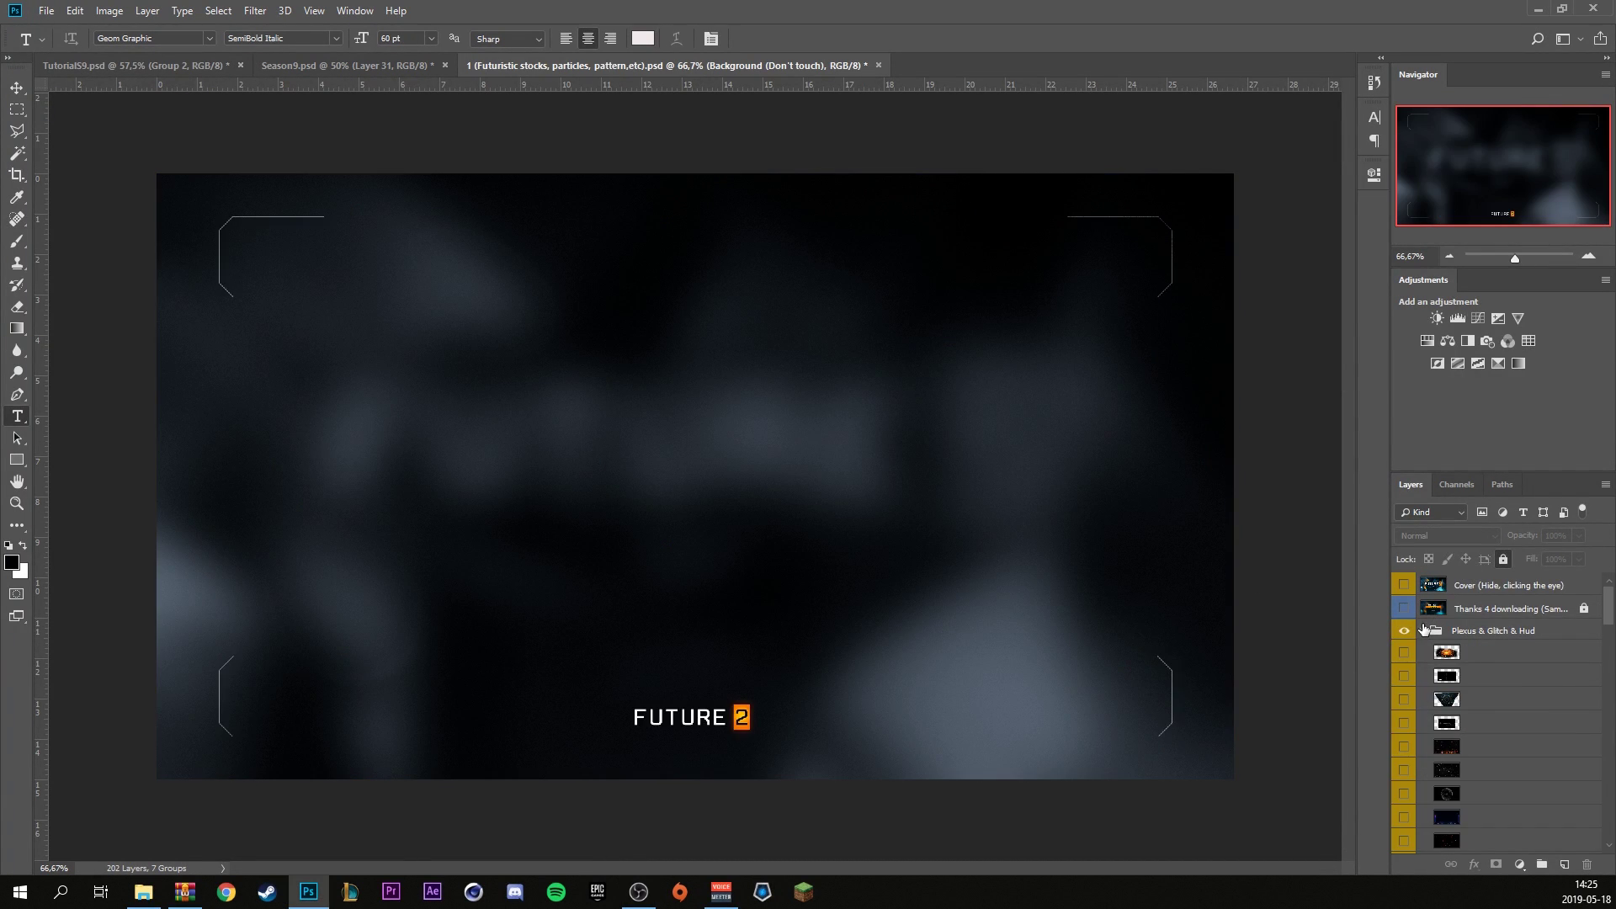
scroll(1533, 679, "down", 5)
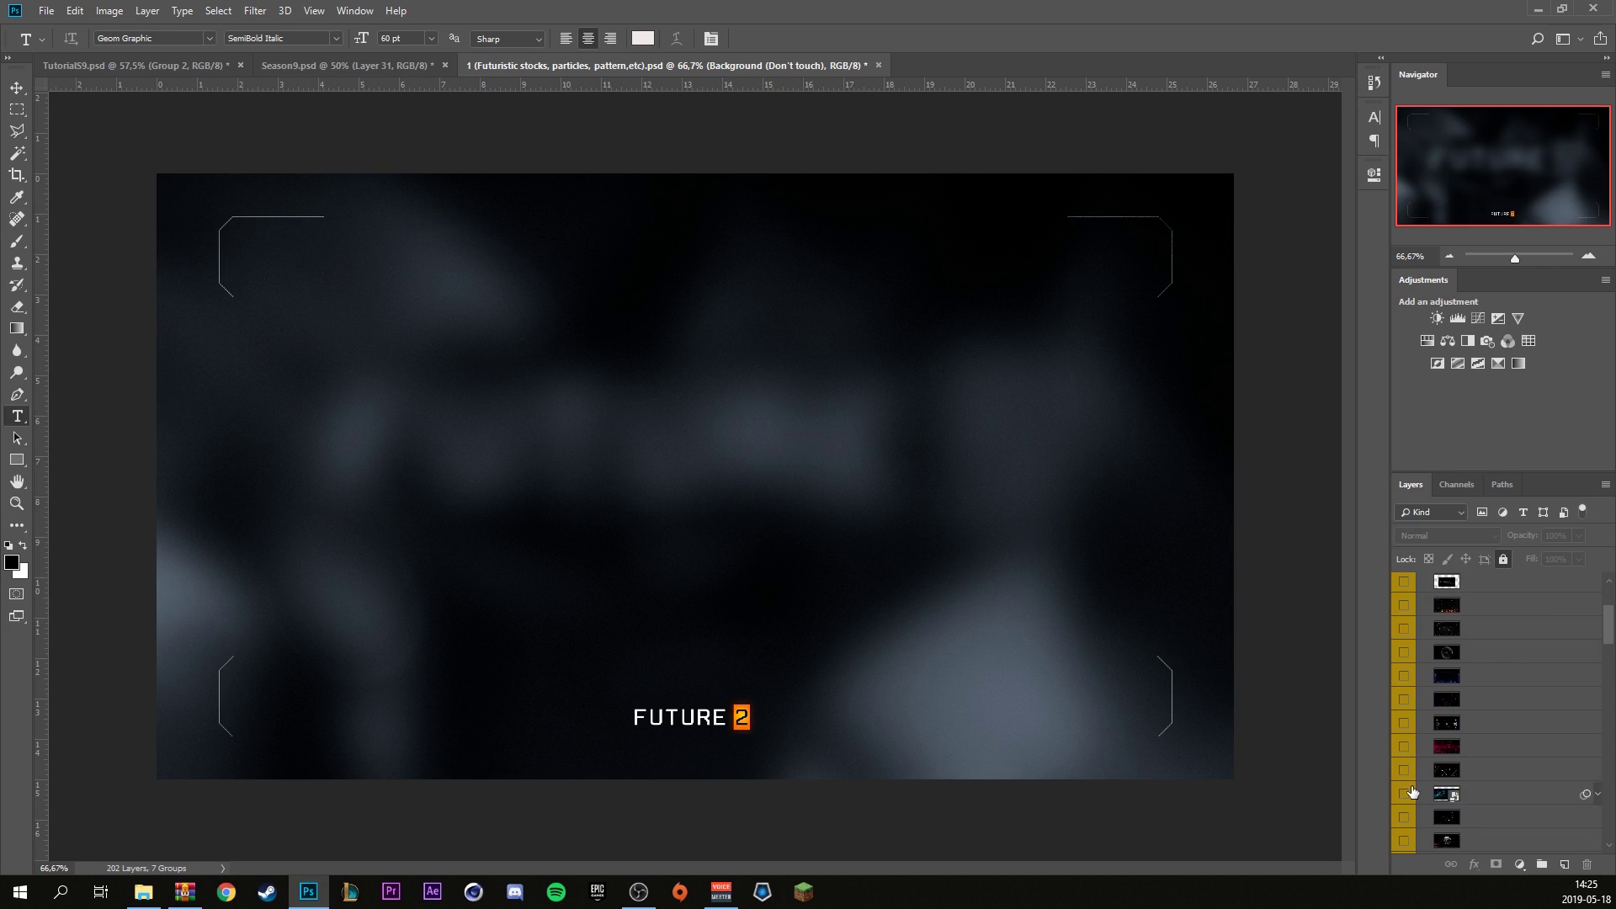
left_click(1404, 770)
left_click(1404, 770)
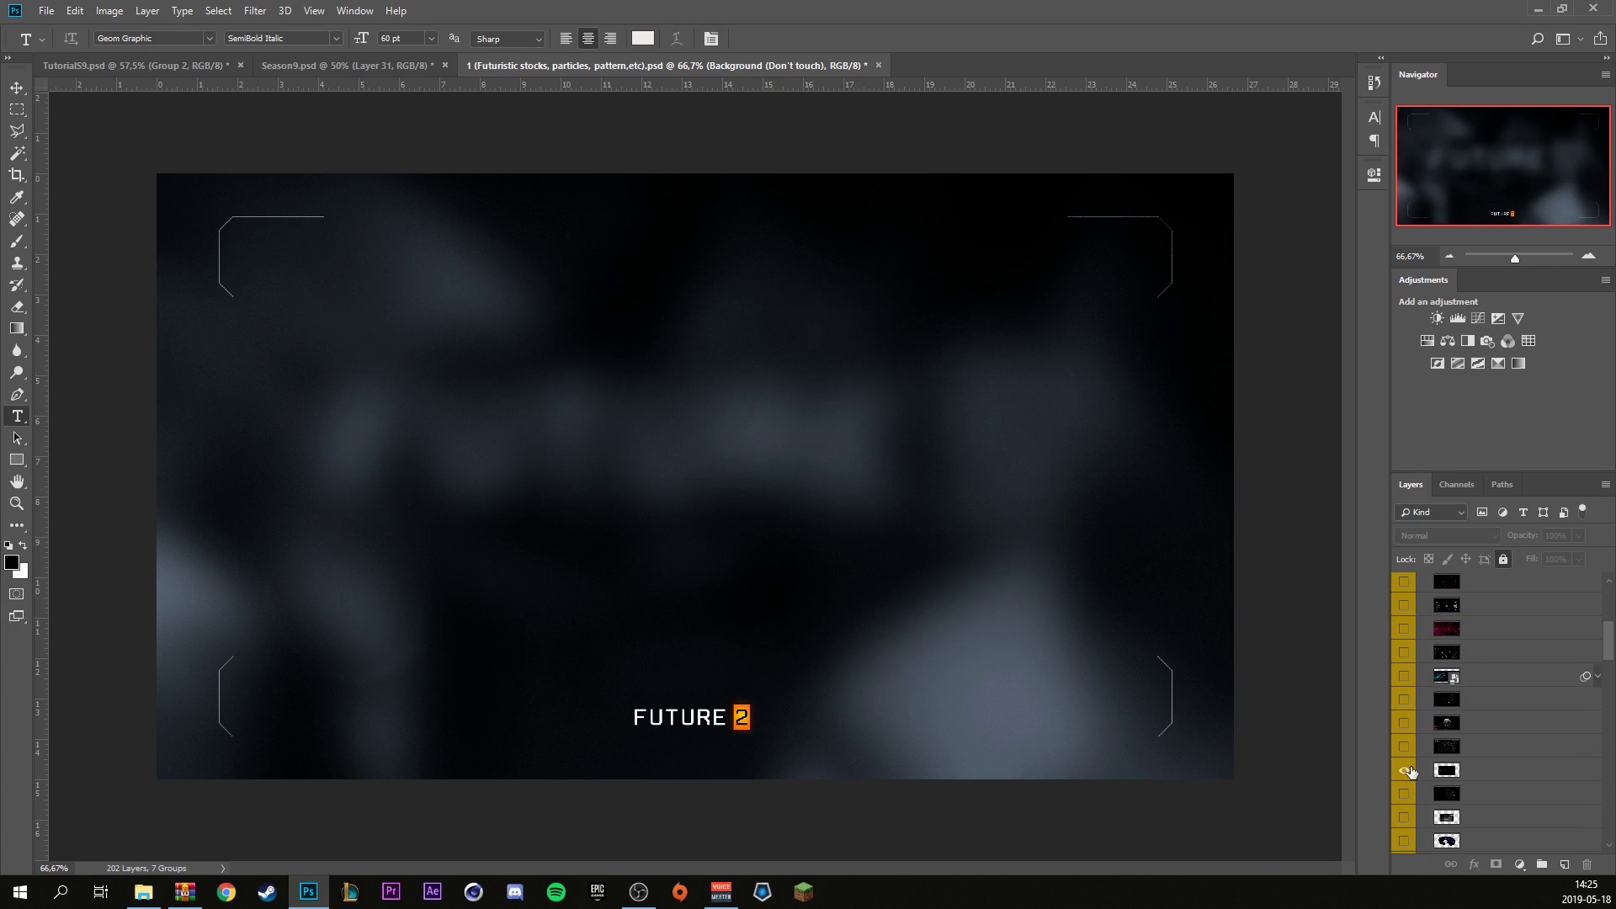
left_click(1404, 770)
left_click(1469, 767)
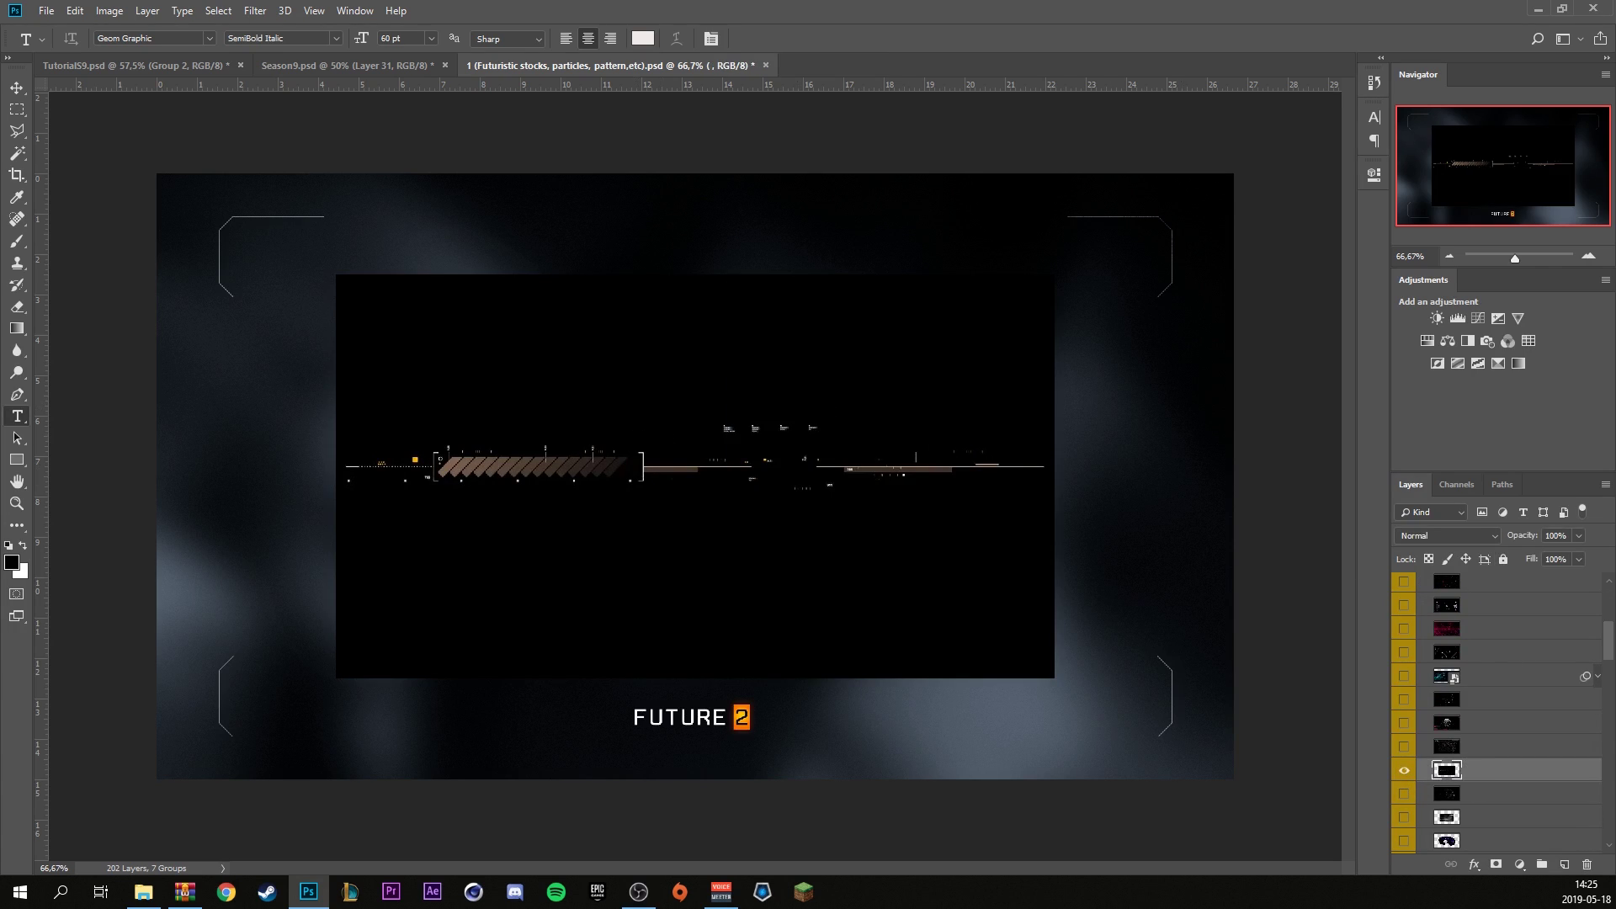
left_click(17, 87)
mouse_move(678, 468)
left_mouse_down()
mouse_move(164, 133)
mouse_move(82, 60)
mouse_move(329, 393)
mouse_move(381, 391)
left_mouse_up()
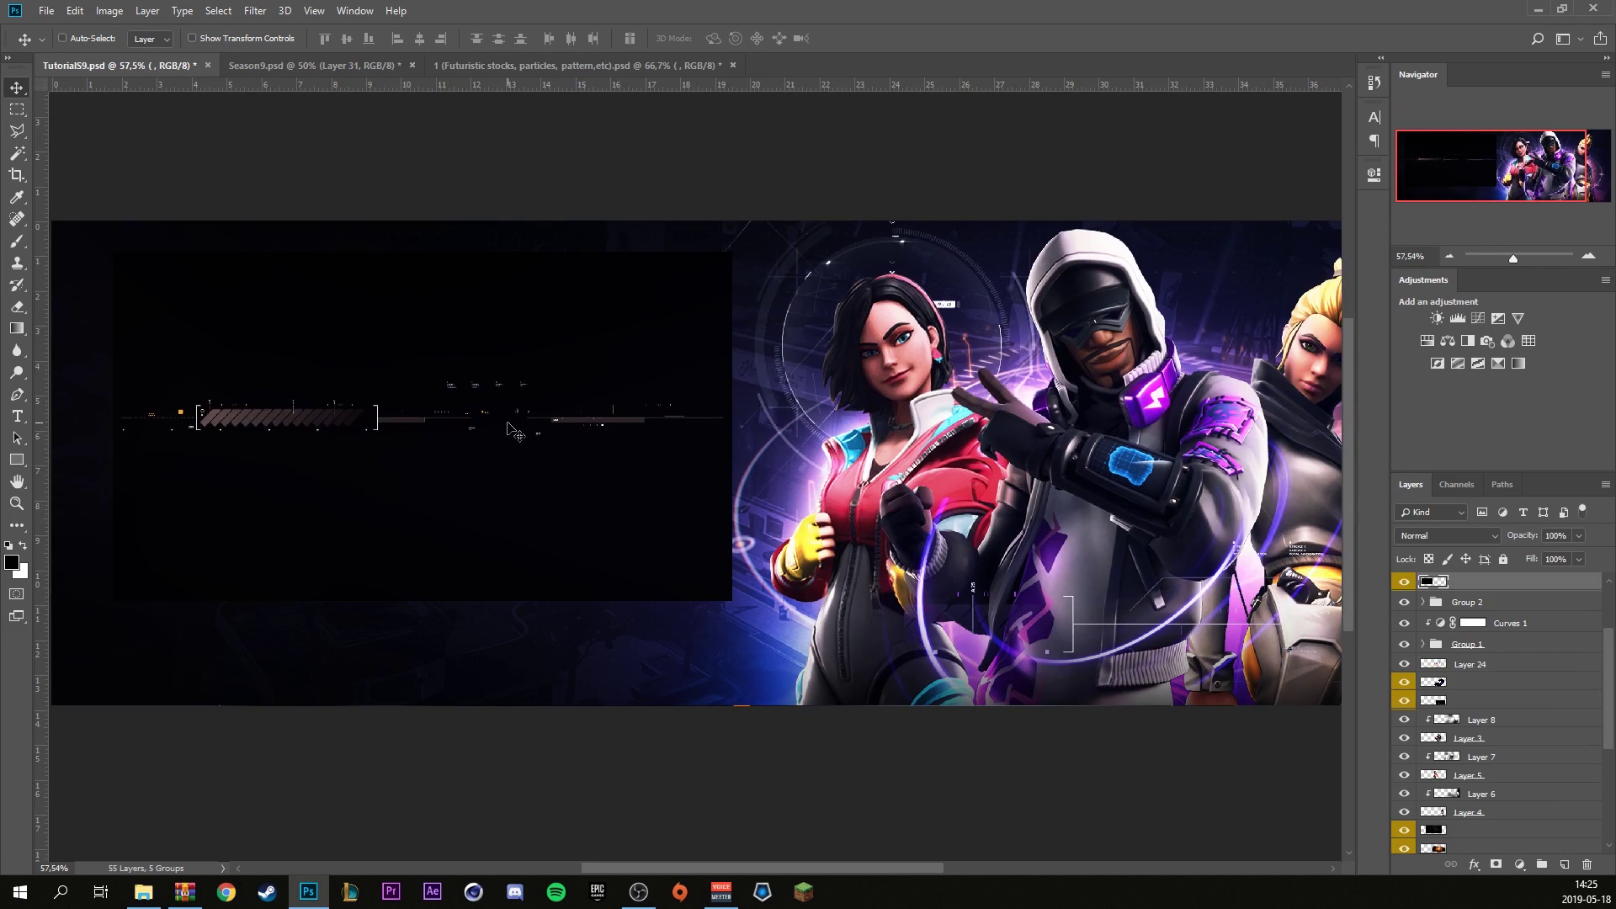
Set the HUD layer's blend mode to Screen.
left_click(1441, 536)
left_click(1421, 255)
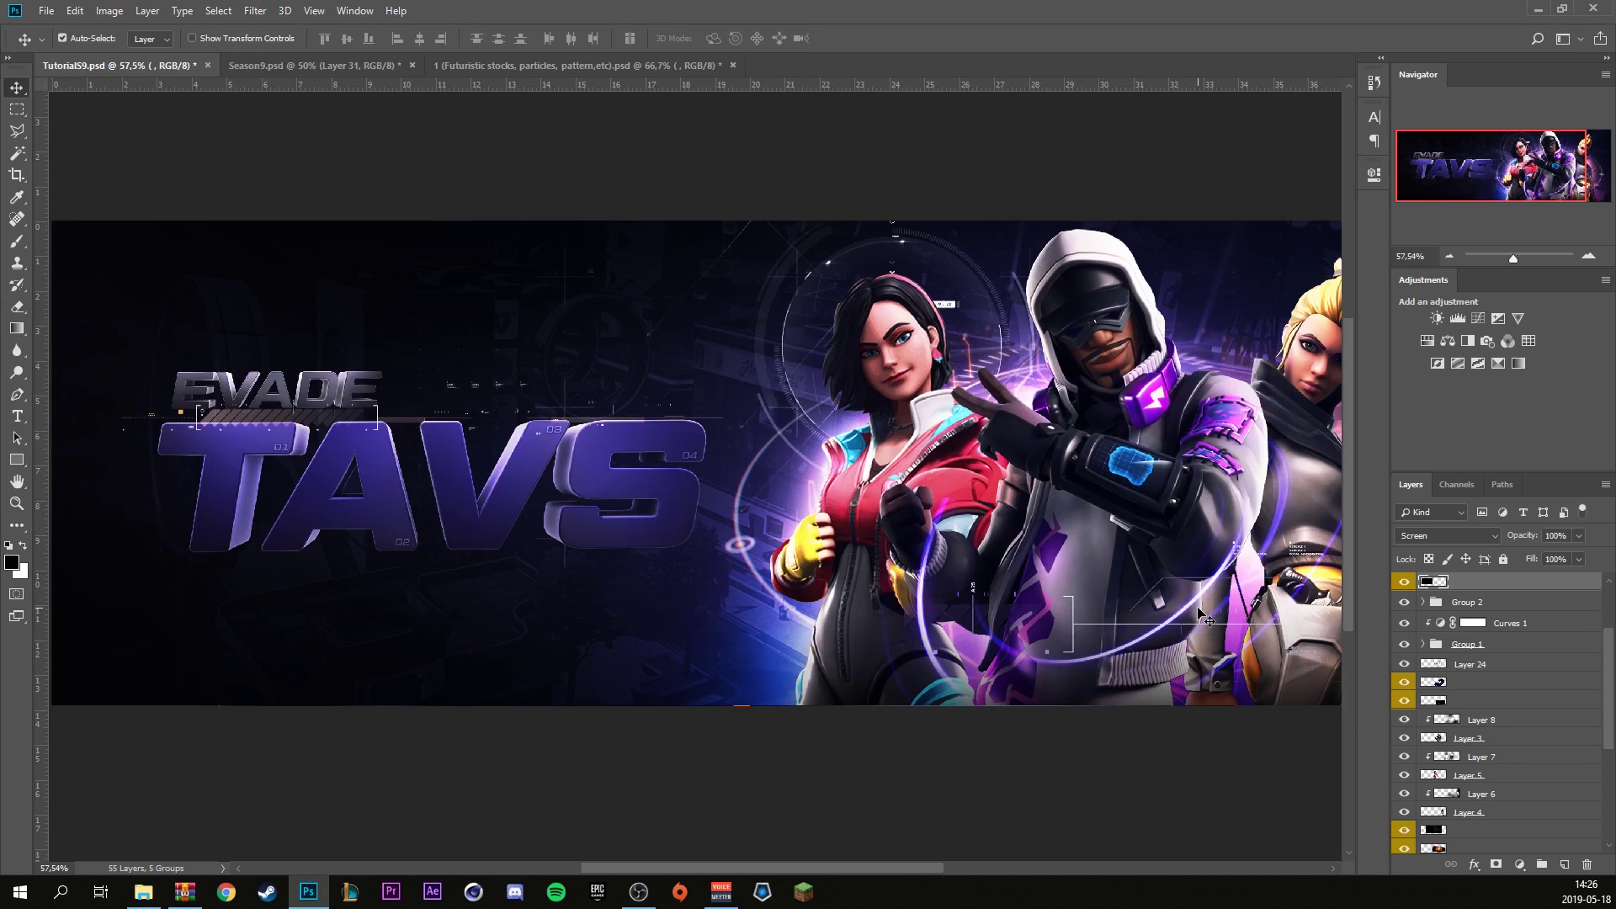
key("ctrl")
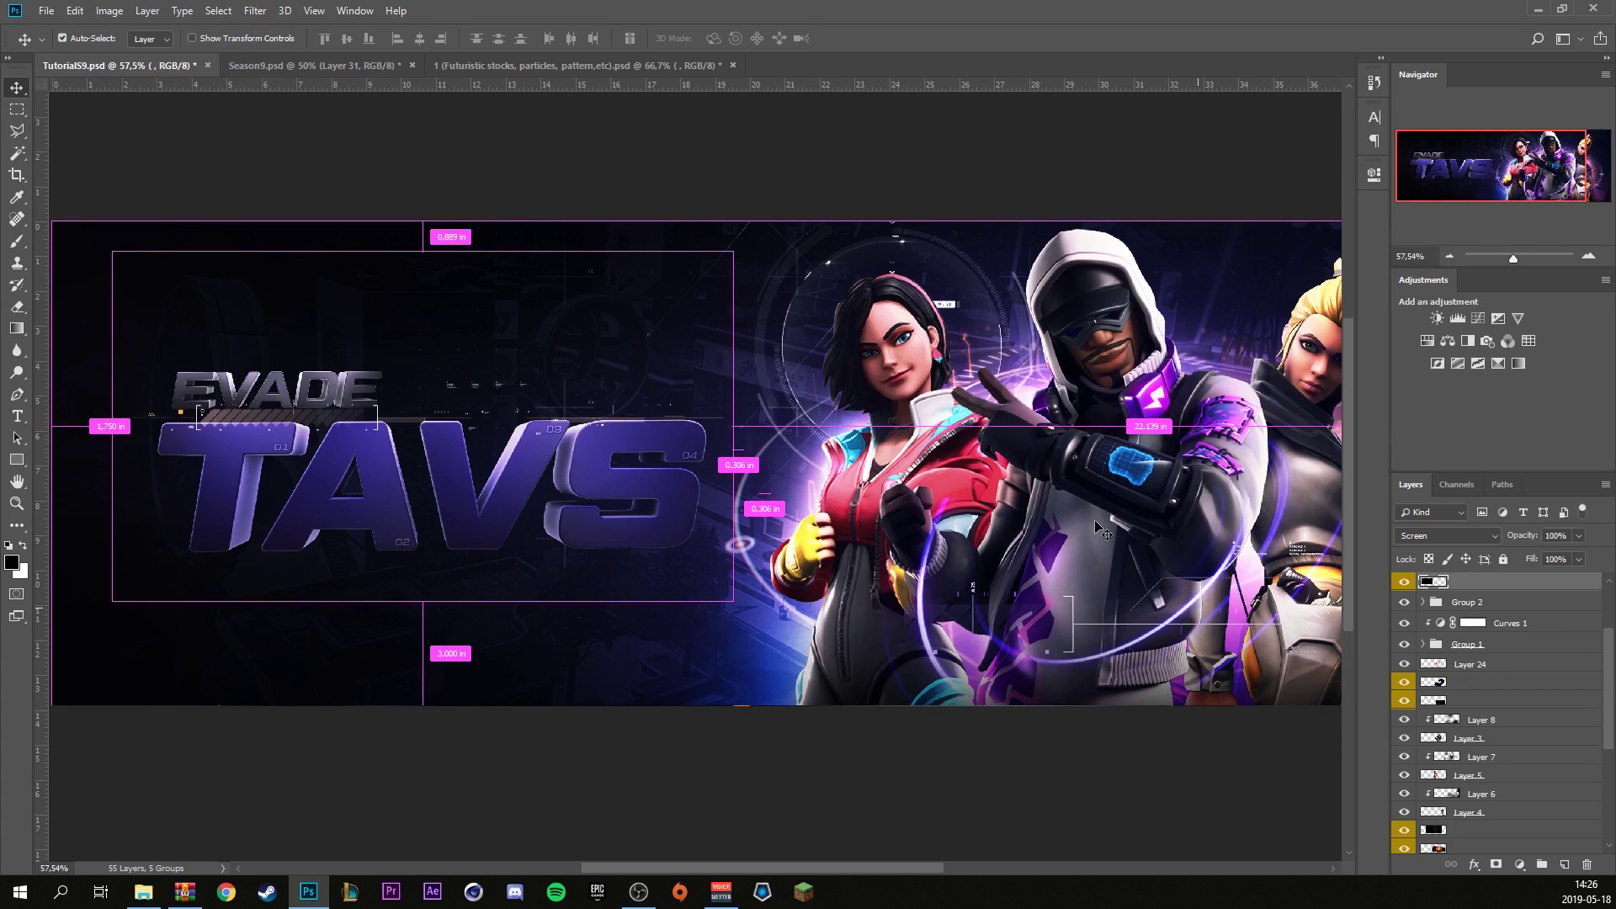
Shift the HUD layer's hue to about -130 with Hue/Saturation.
key("ctrl+u")
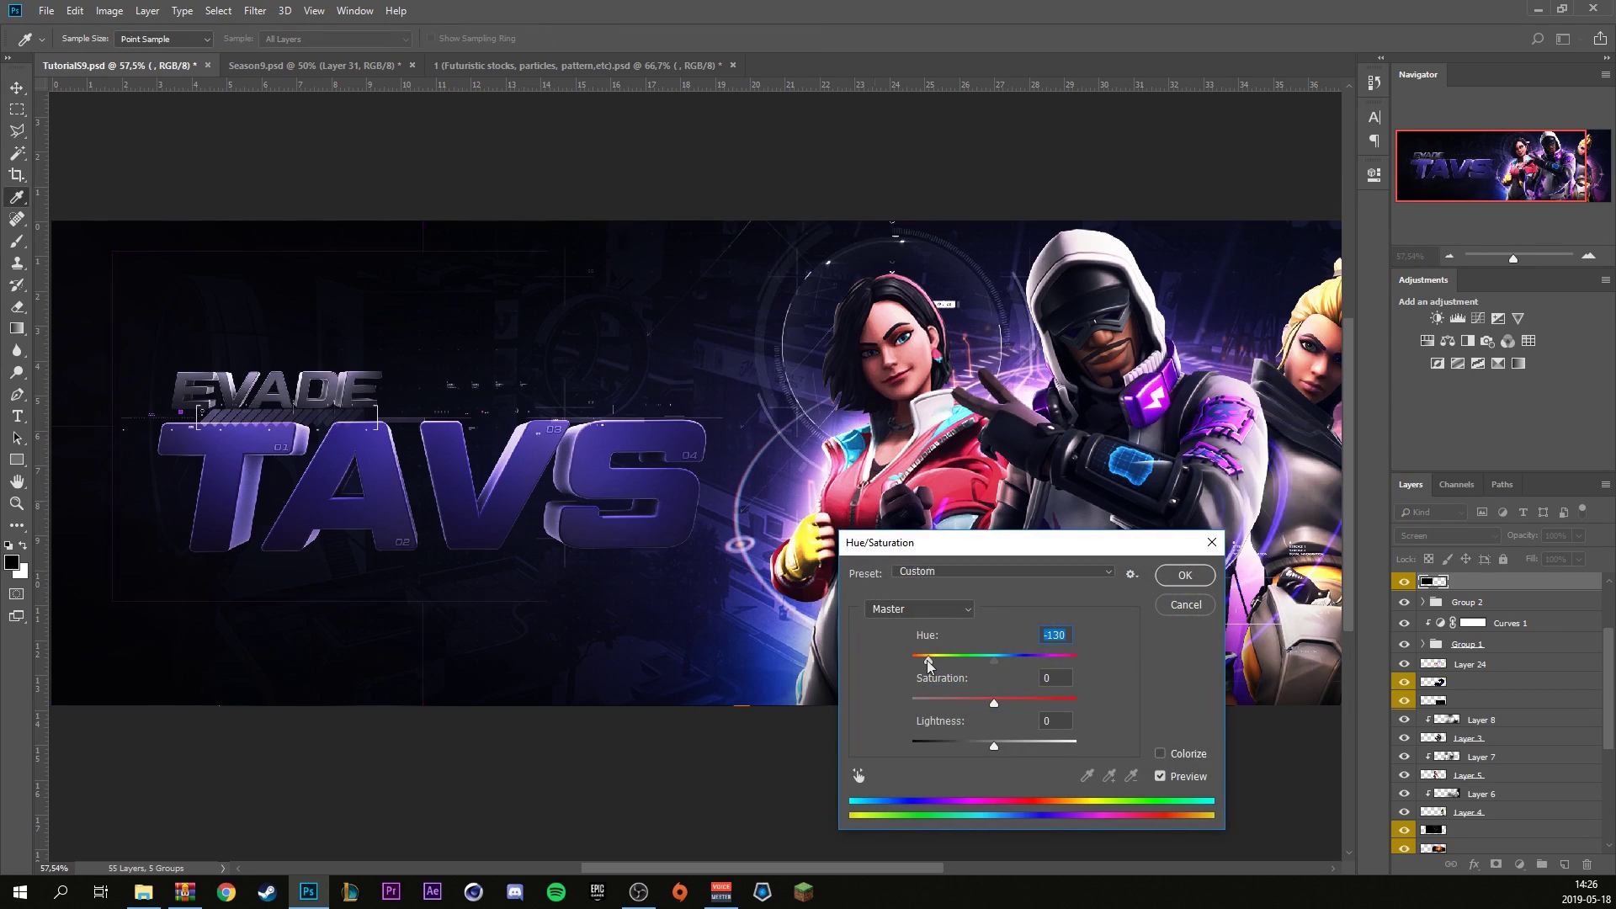
left_click_drag(994, 657, 931, 662)
left_click(1183, 576)
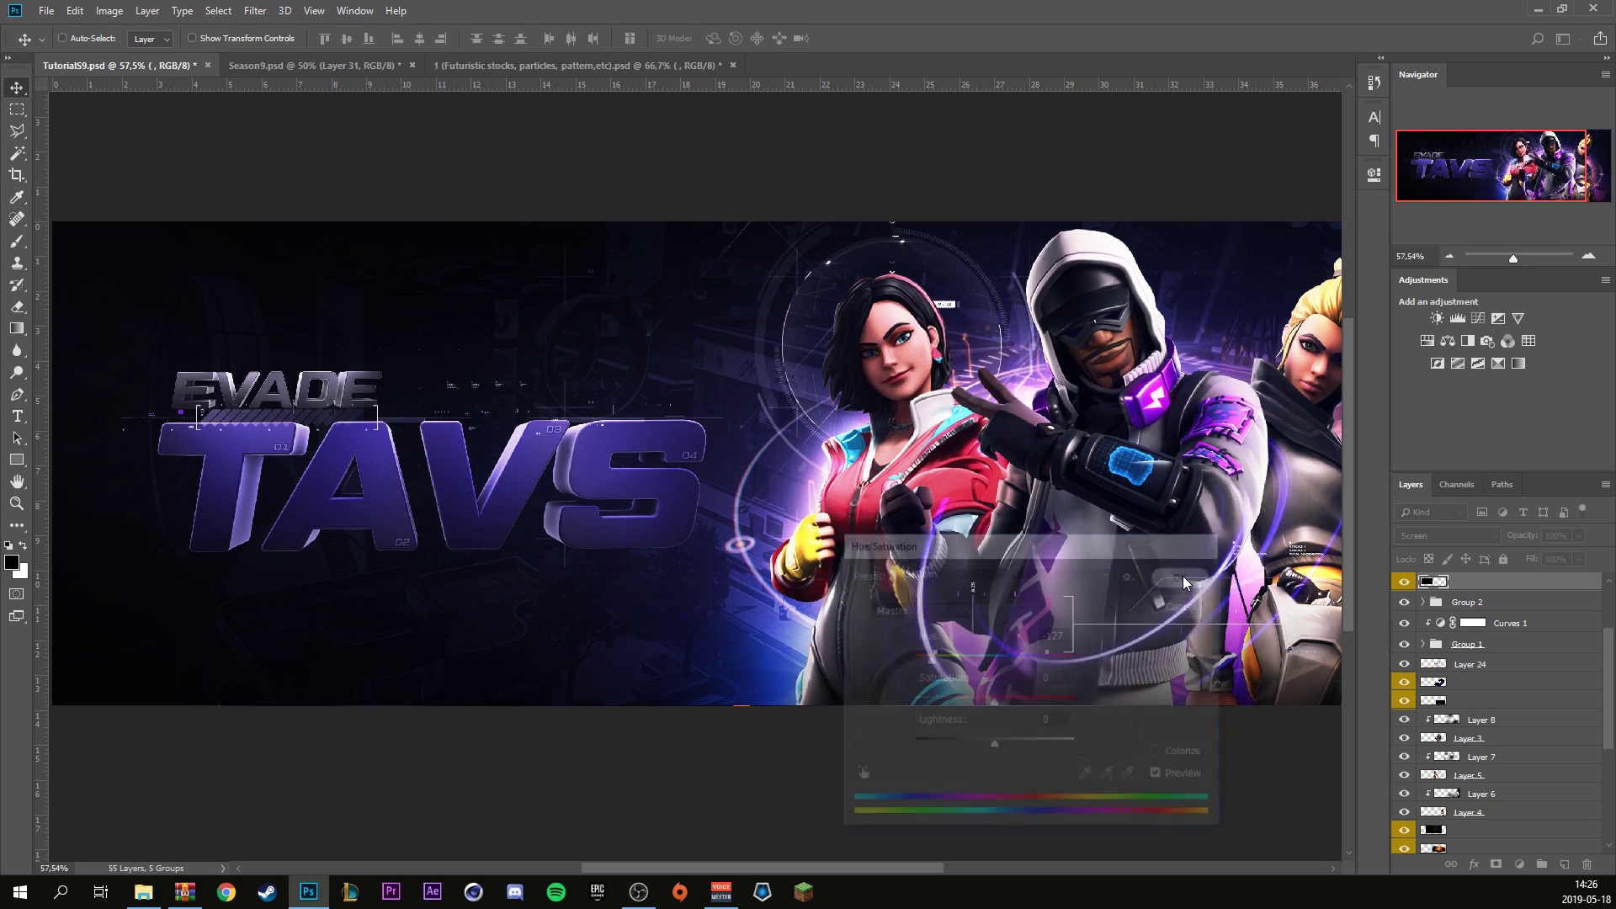
key("v")
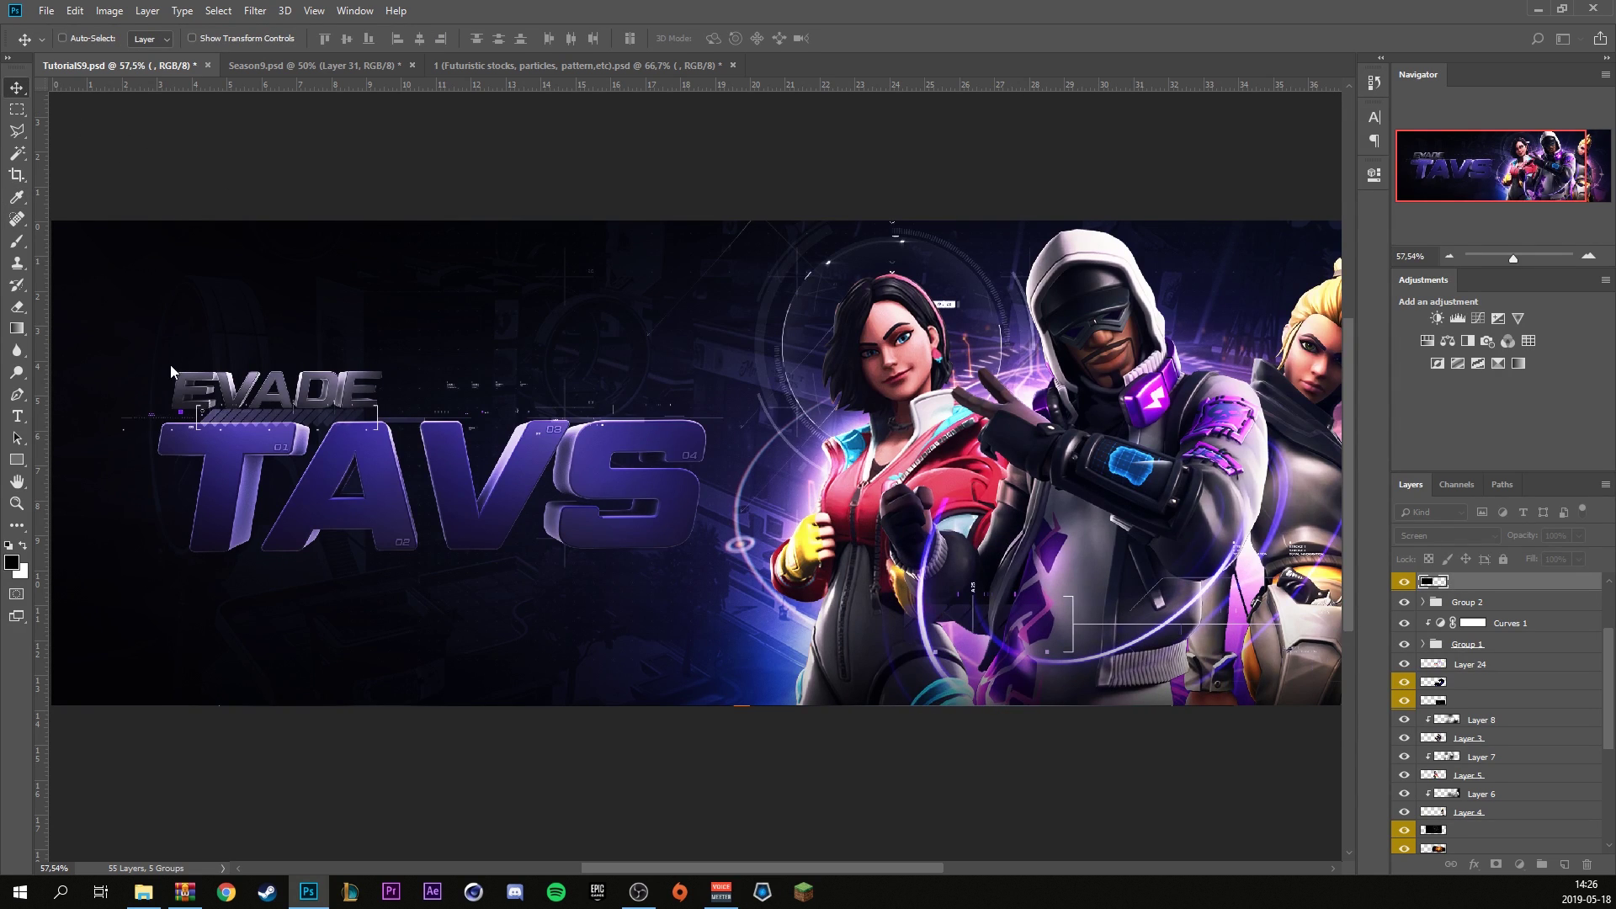
key("shift+v")
scroll(170, 371, "up", 3)
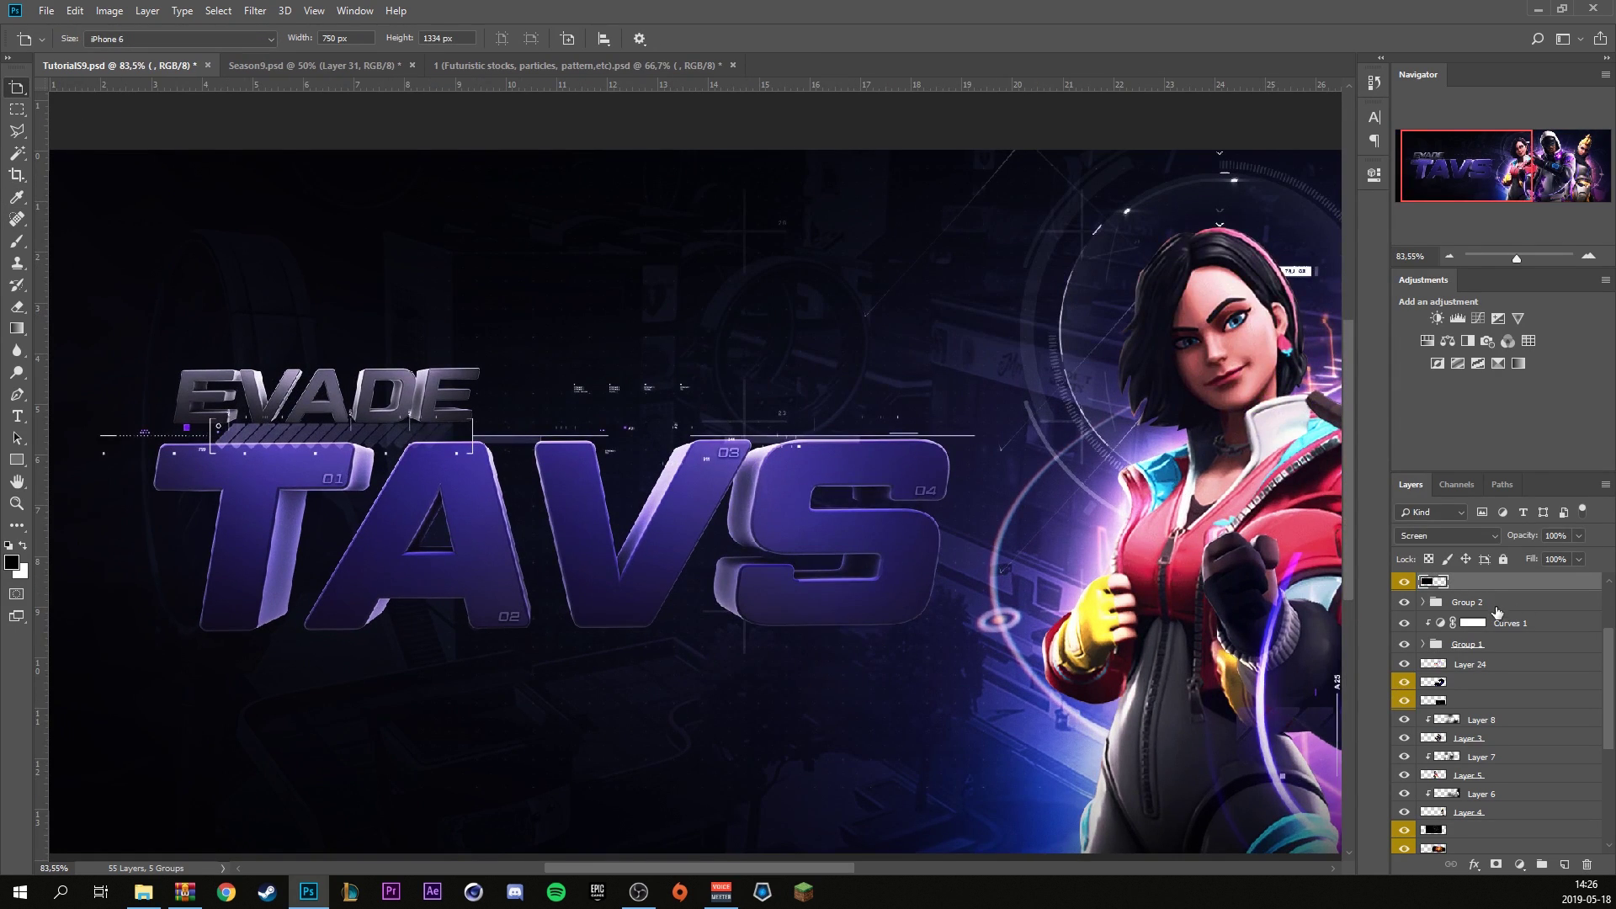
Move the HUD overlay layer below Group 1.
key("v")
left_click_drag(1497, 612, 1506, 641)
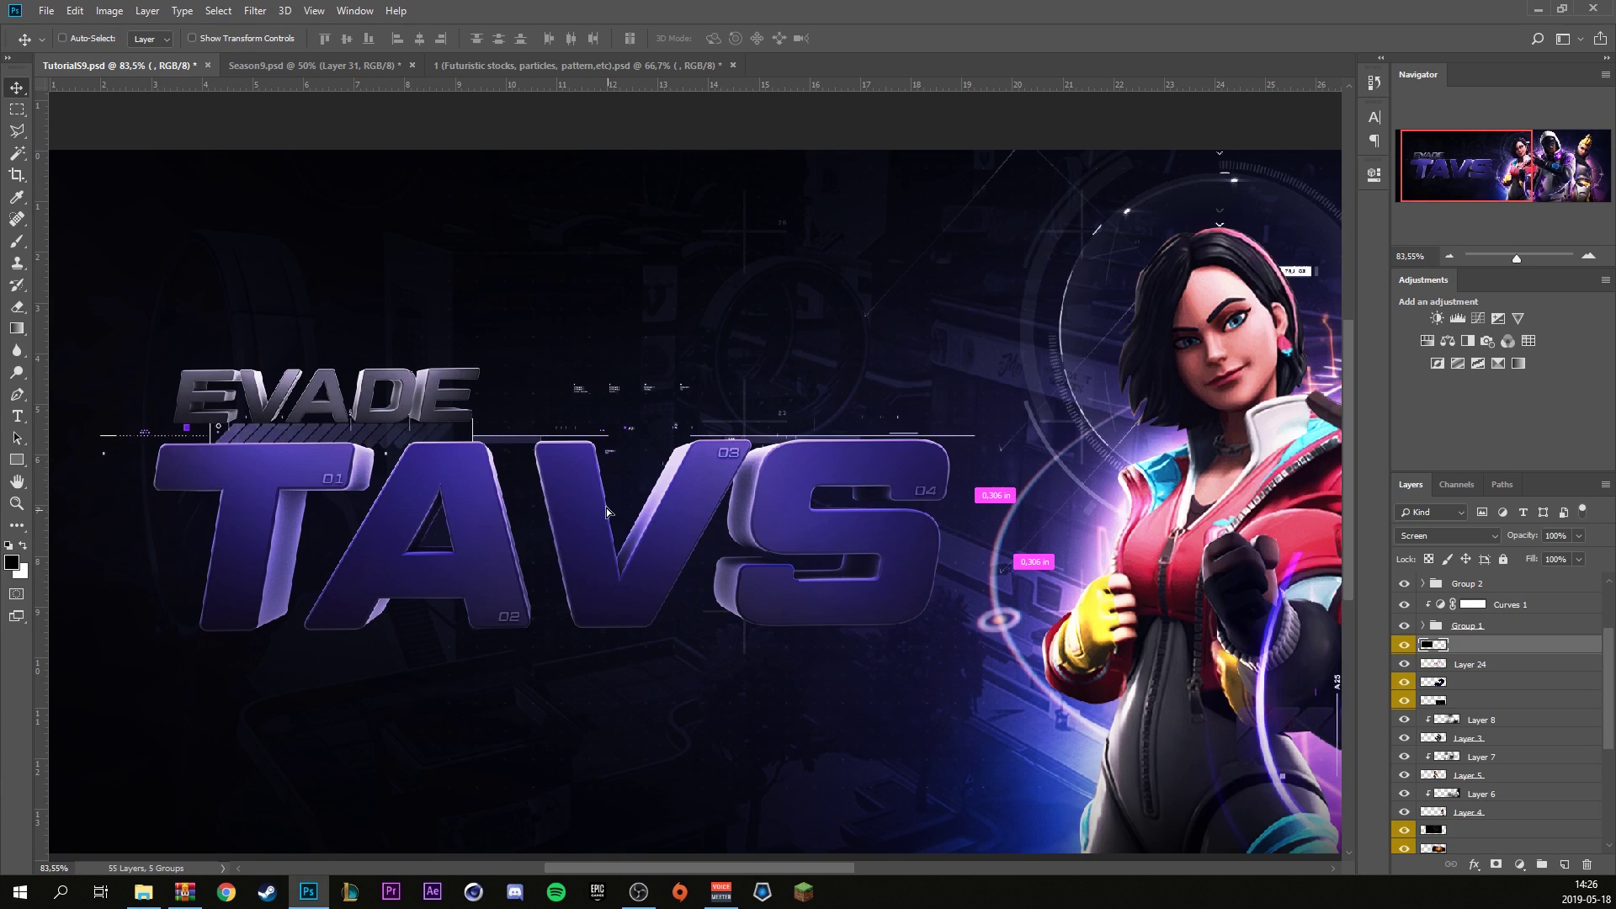
scroll(606, 511, "down", 1)
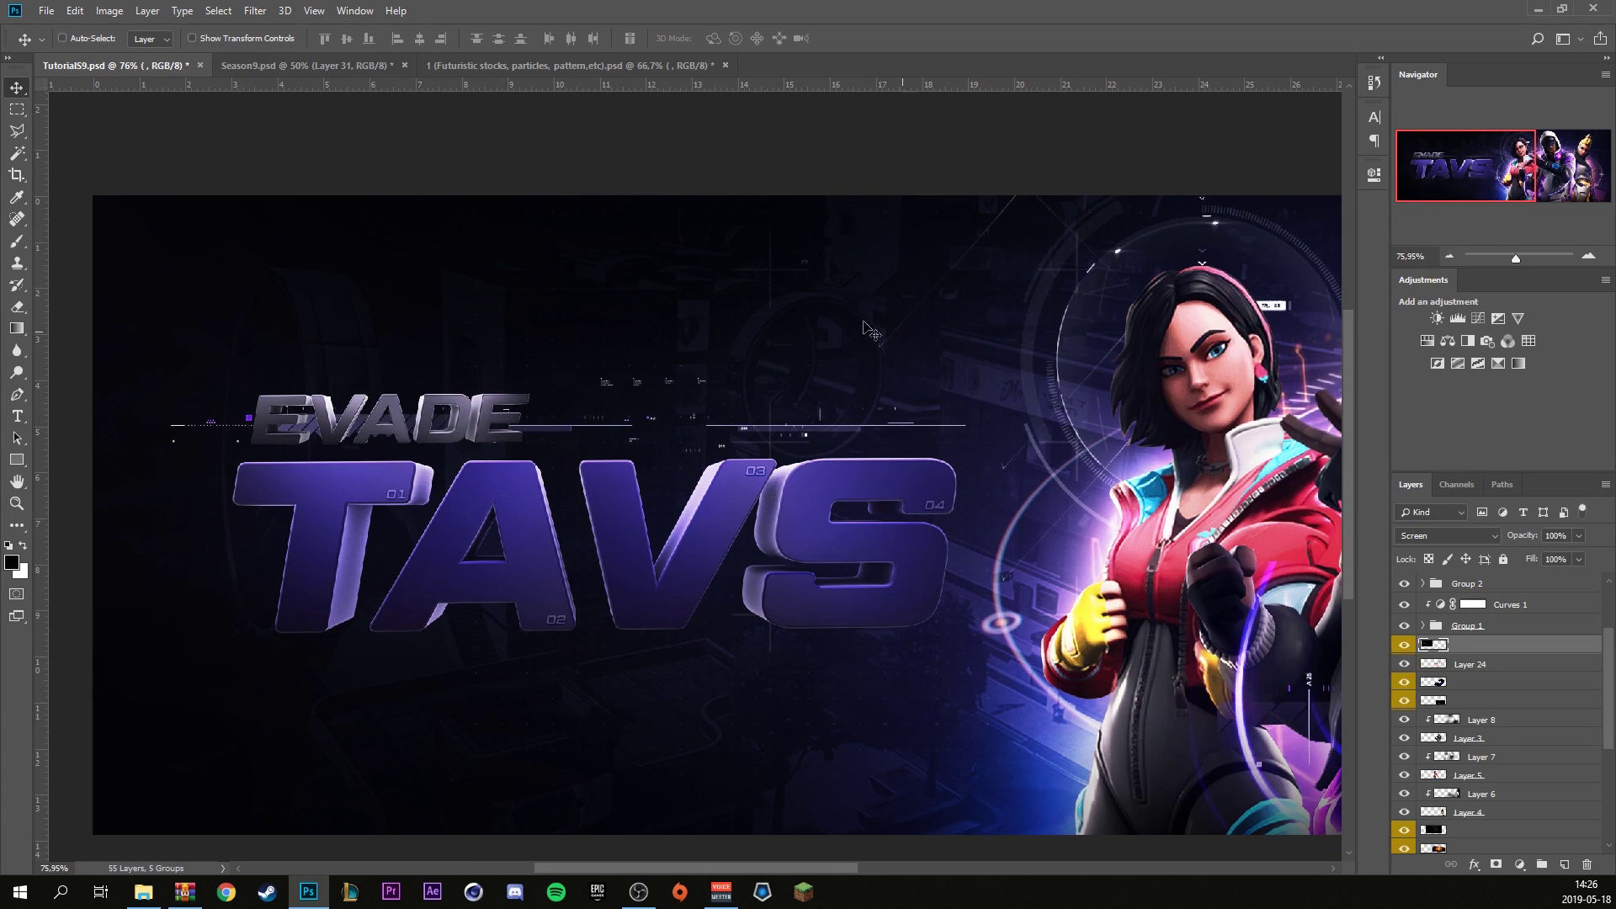
scroll(379, 442, "up", 1)
scroll(379, 442, "up", 2)
Erase parts of the HUD around the title with a smaller eraser at 73% opacity.
left_click(16, 306)
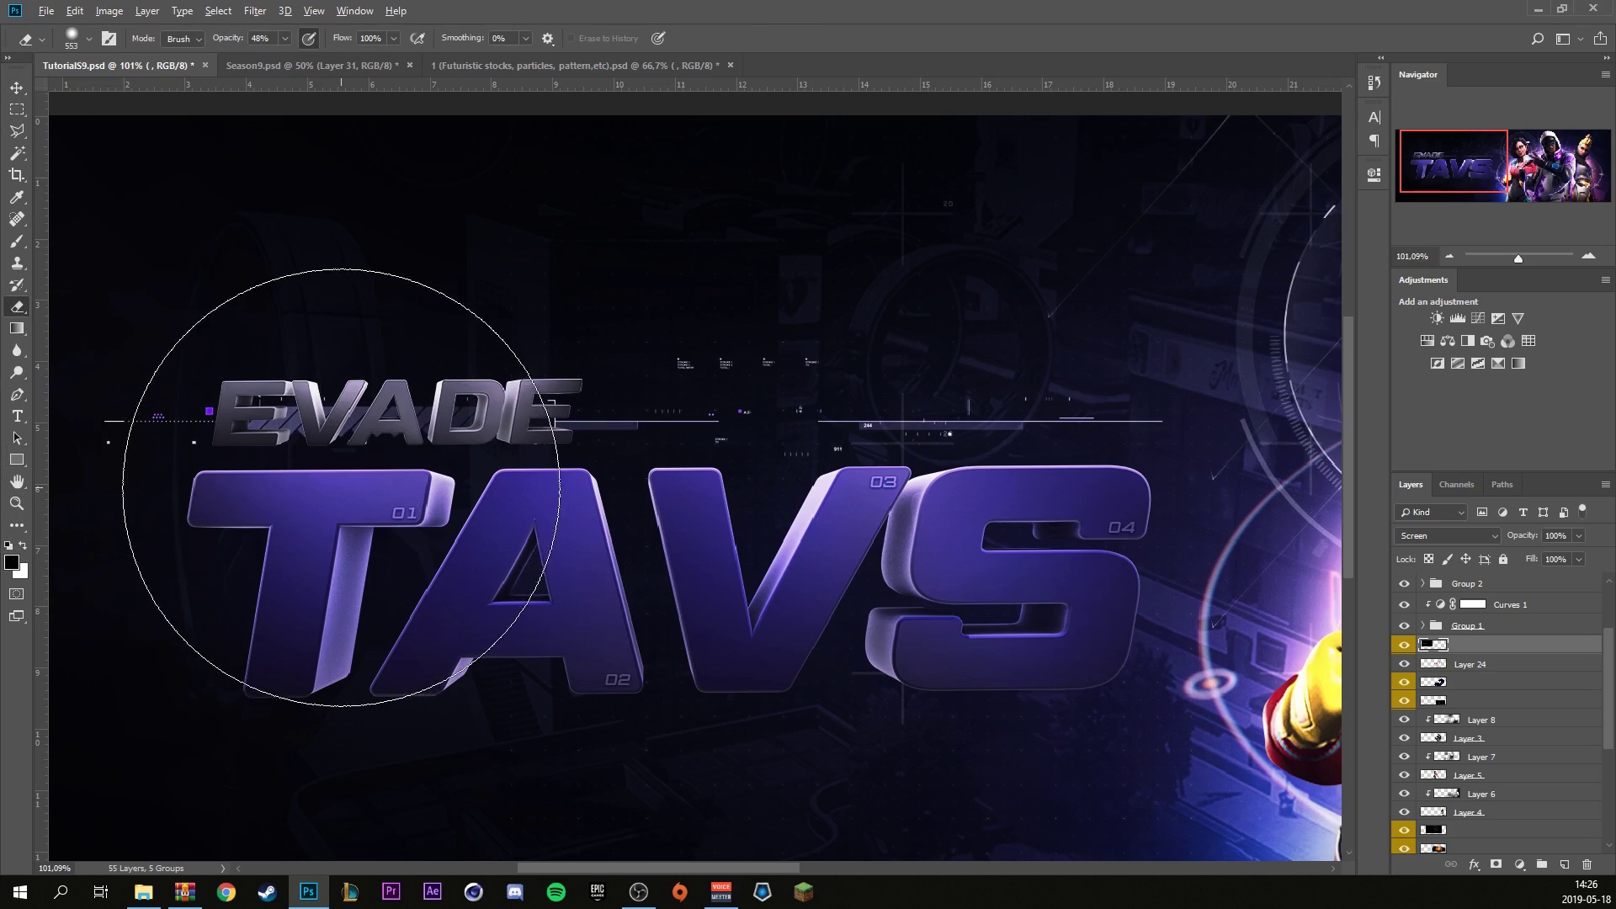
key("bracketleft")
key("bracketleft")
key("bracketleft")
key("bracketleft")
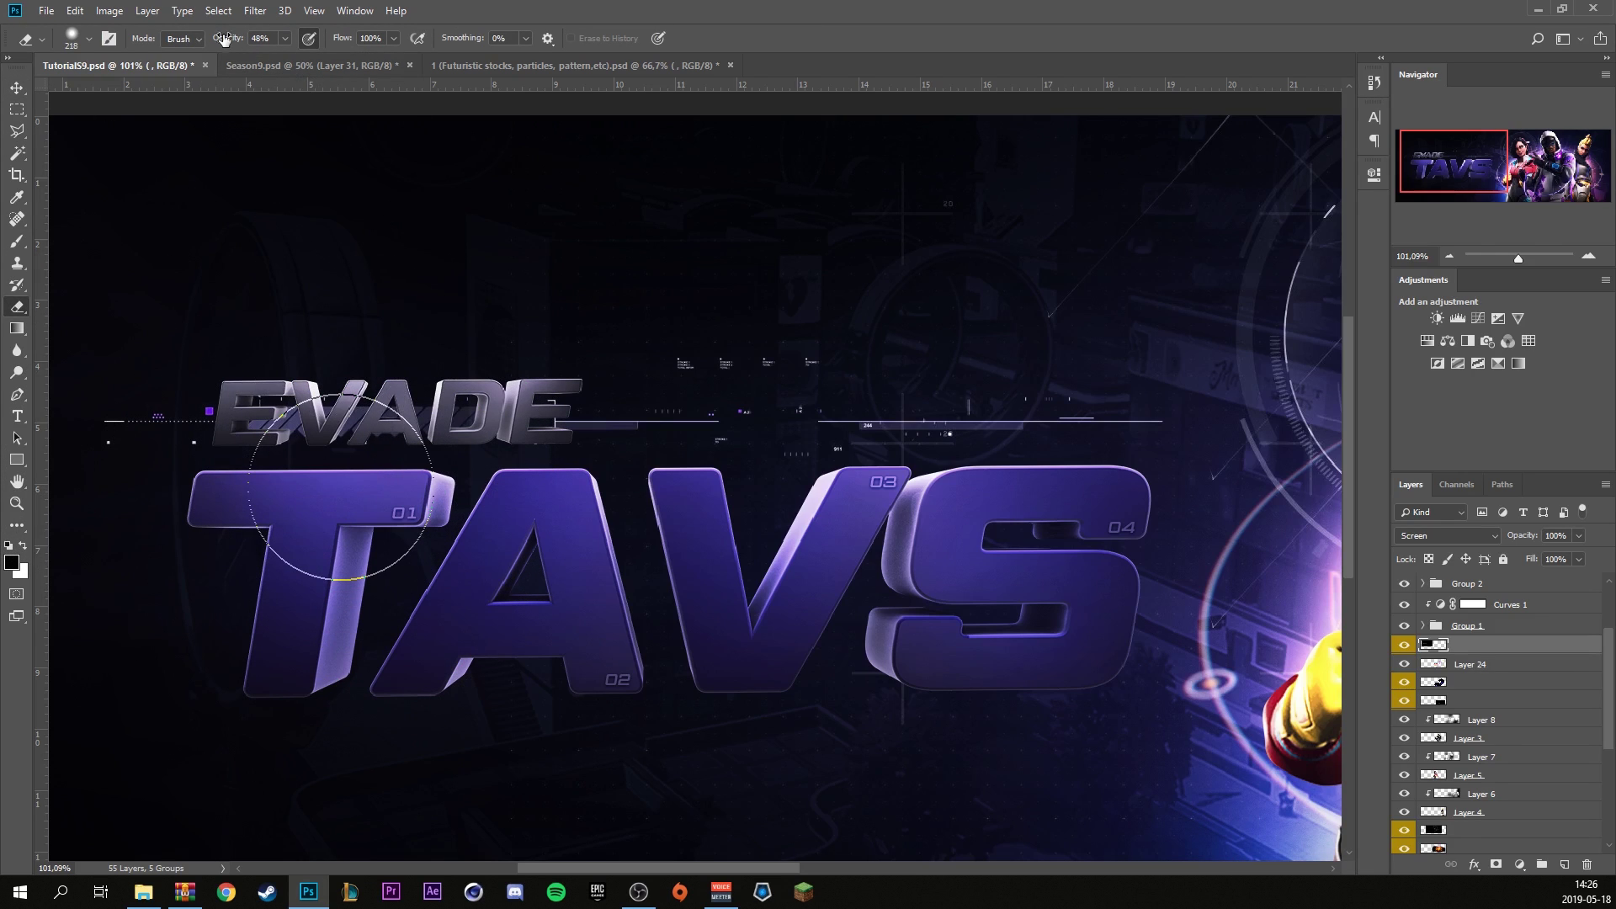
left_click(286, 38)
left_click_drag(286, 57, 305, 57)
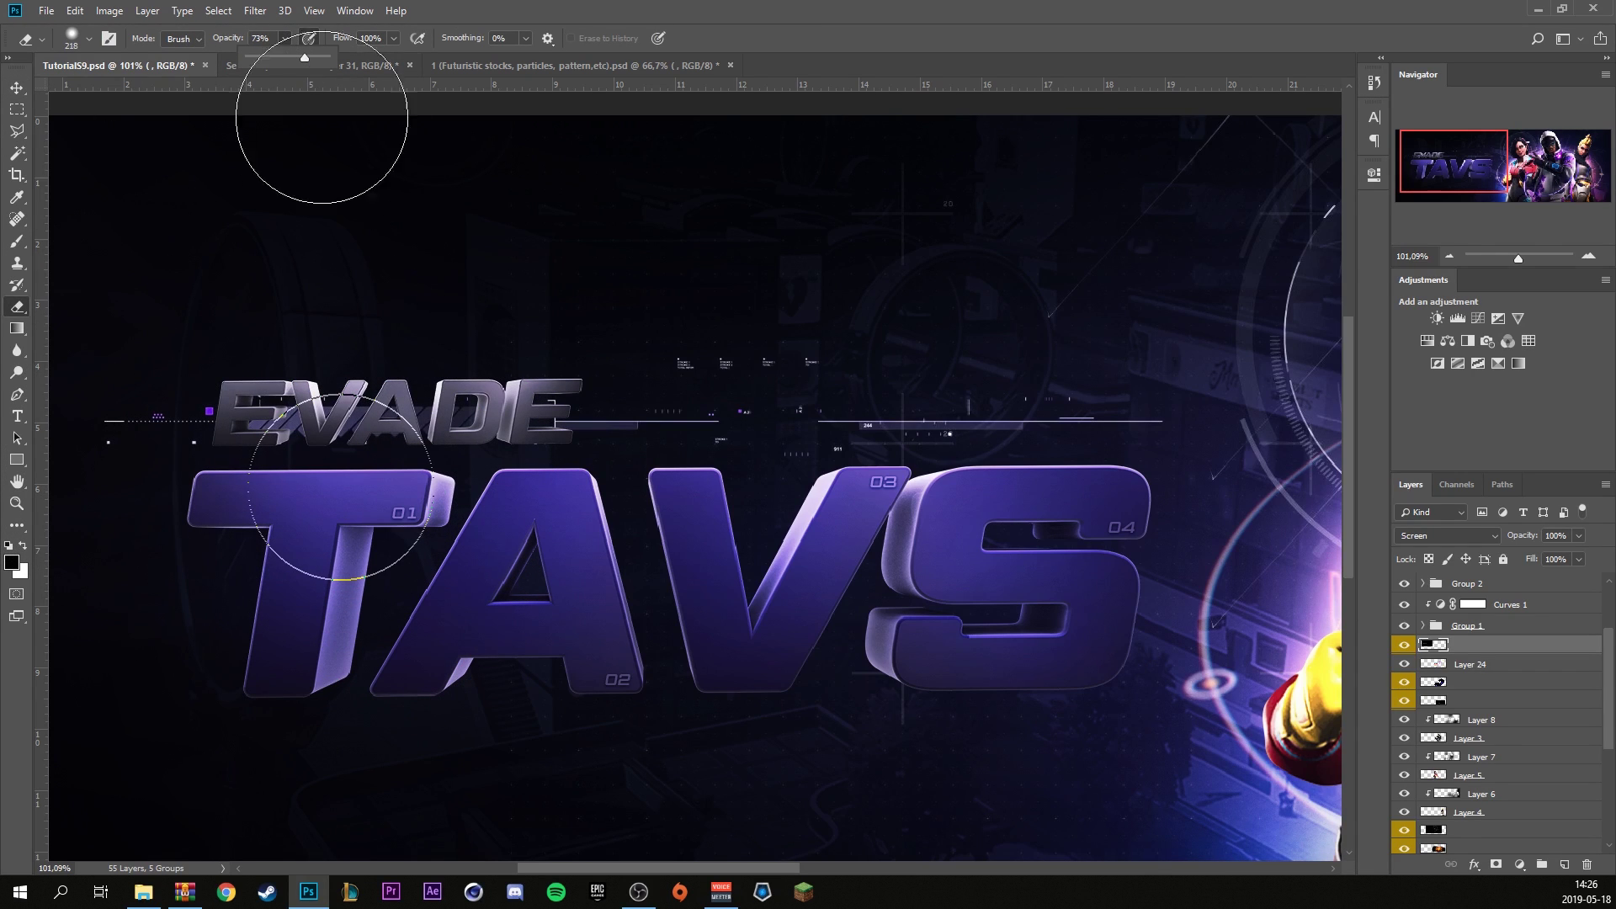
left_click(336, 413)
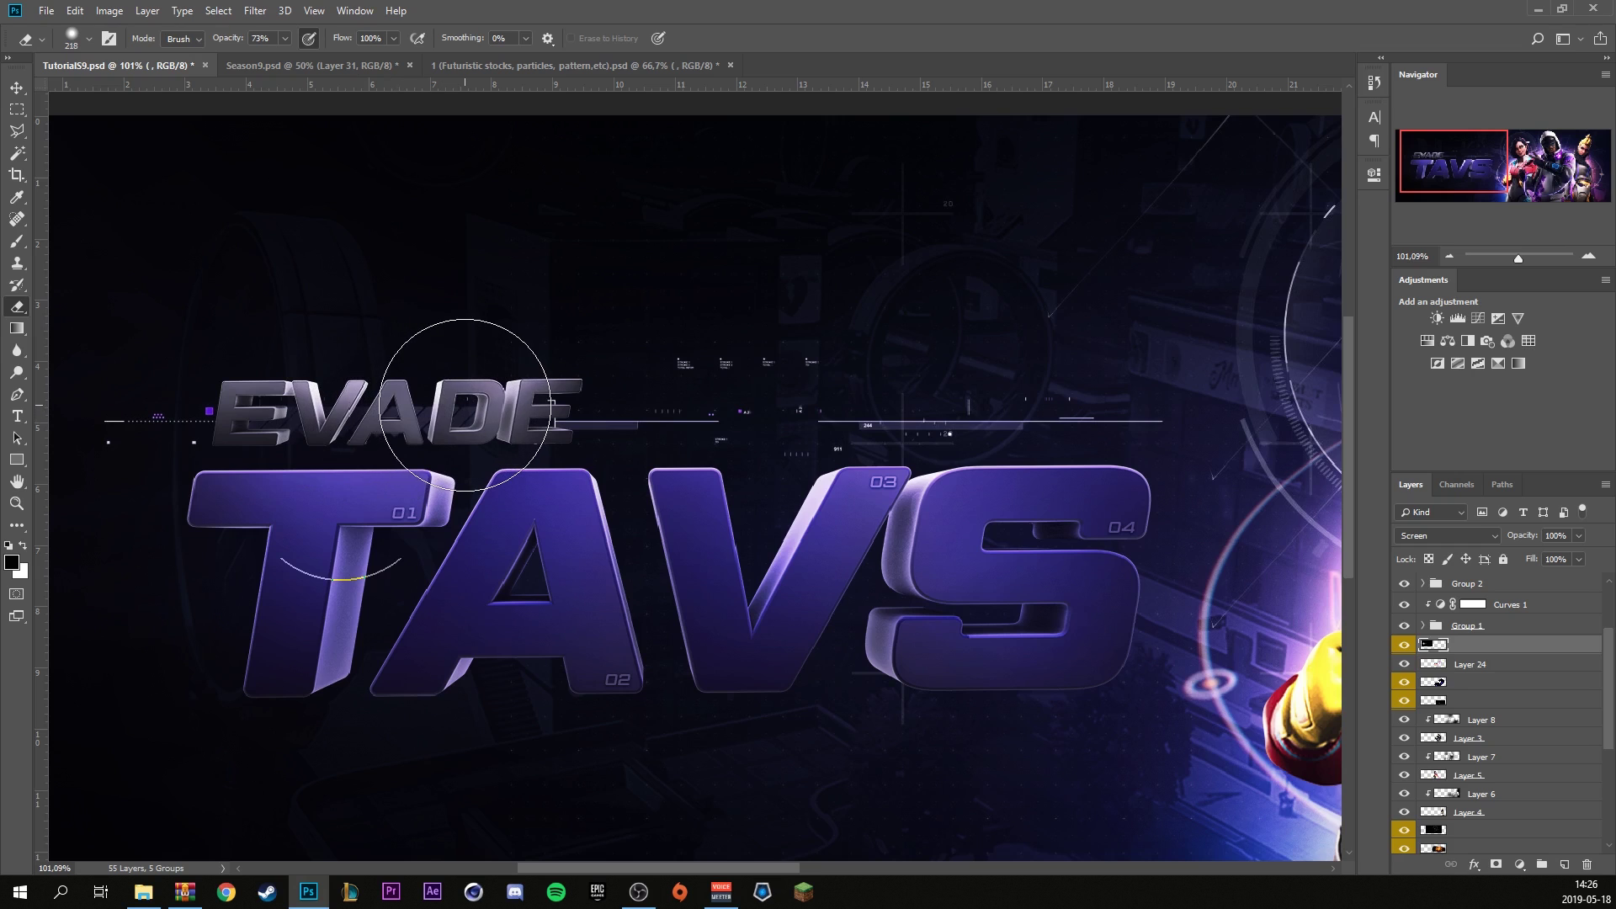
scroll(520, 580, "down", 3)
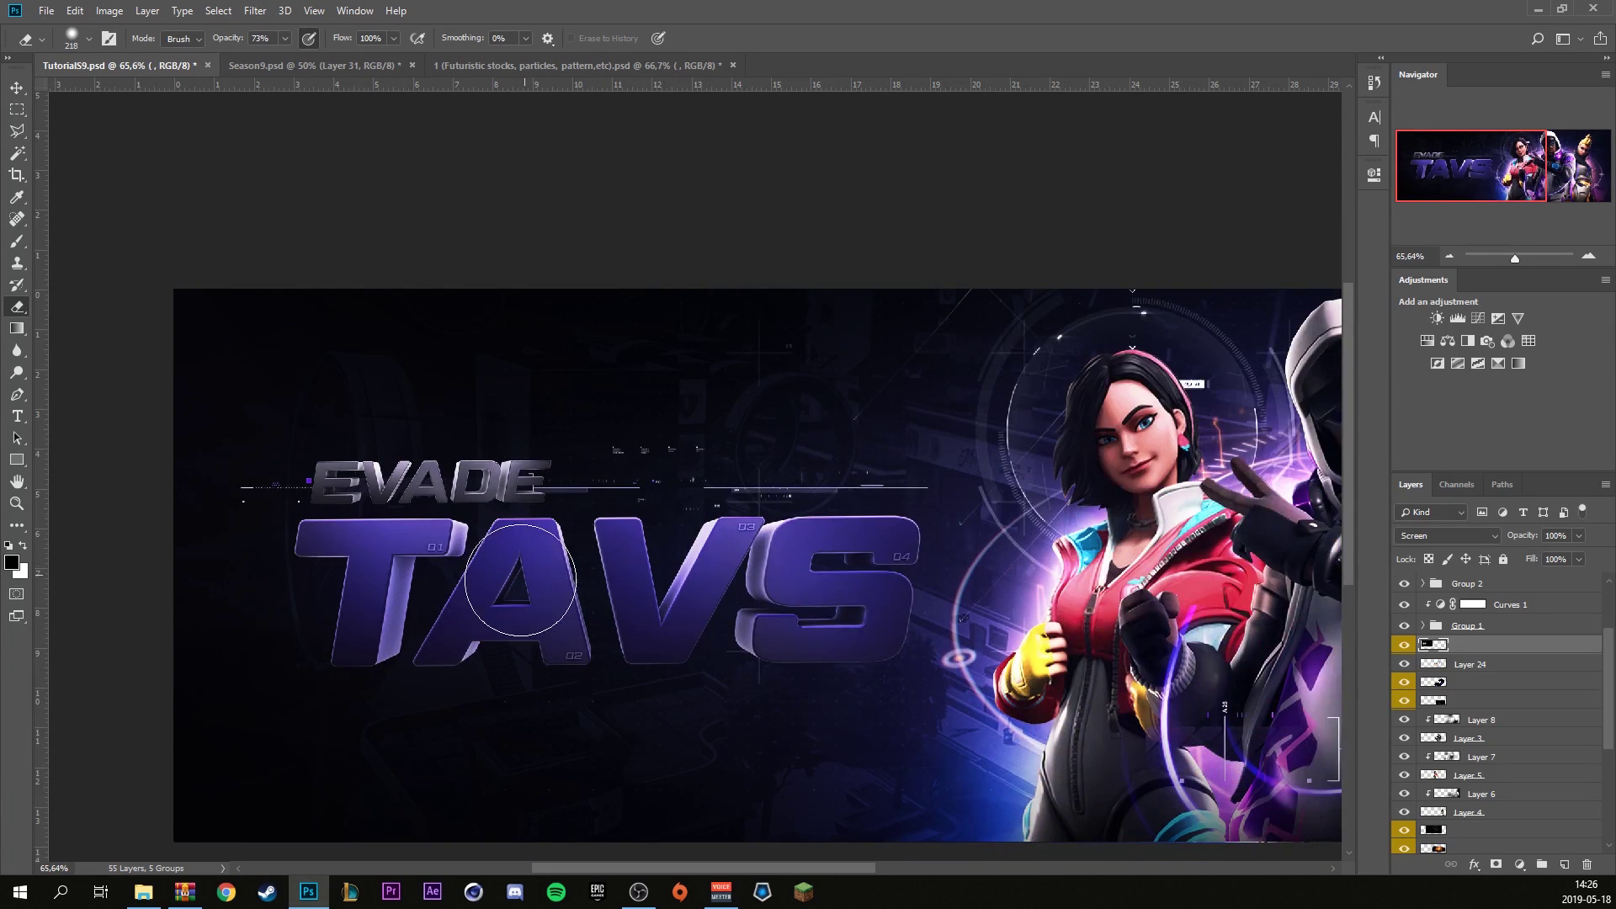
scroll(520, 580, "up", 2)
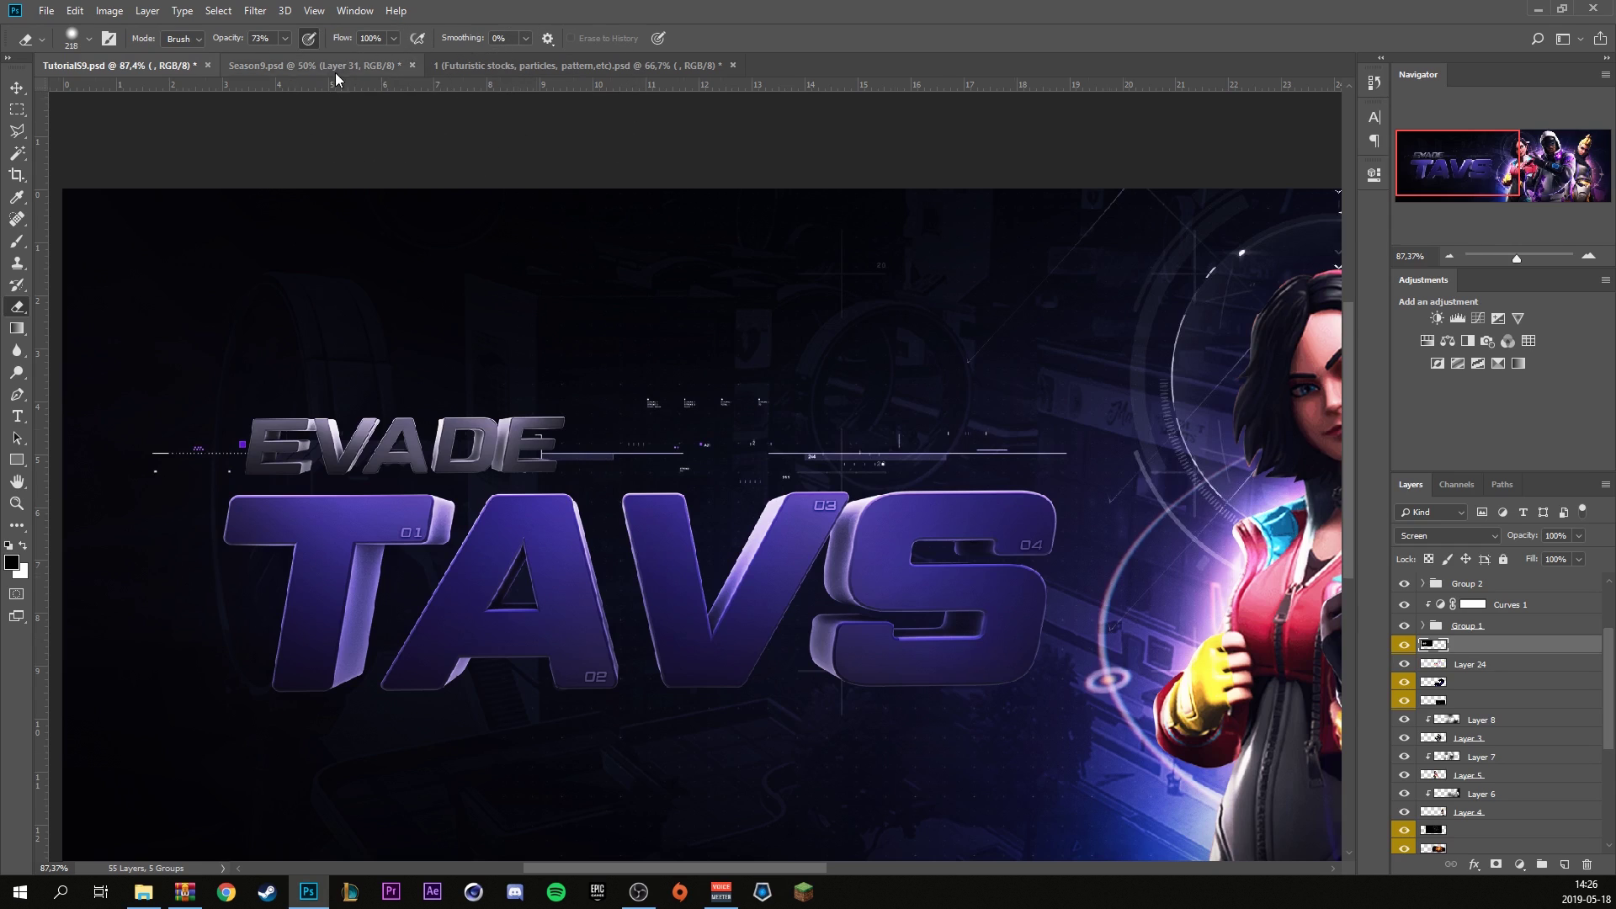
Scroll to view the GAMER SUPPS, SCUF GAMING and META logo row under TAVS.
scroll(604, 538, "down", 2)
scroll(604, 538, "down", 1)
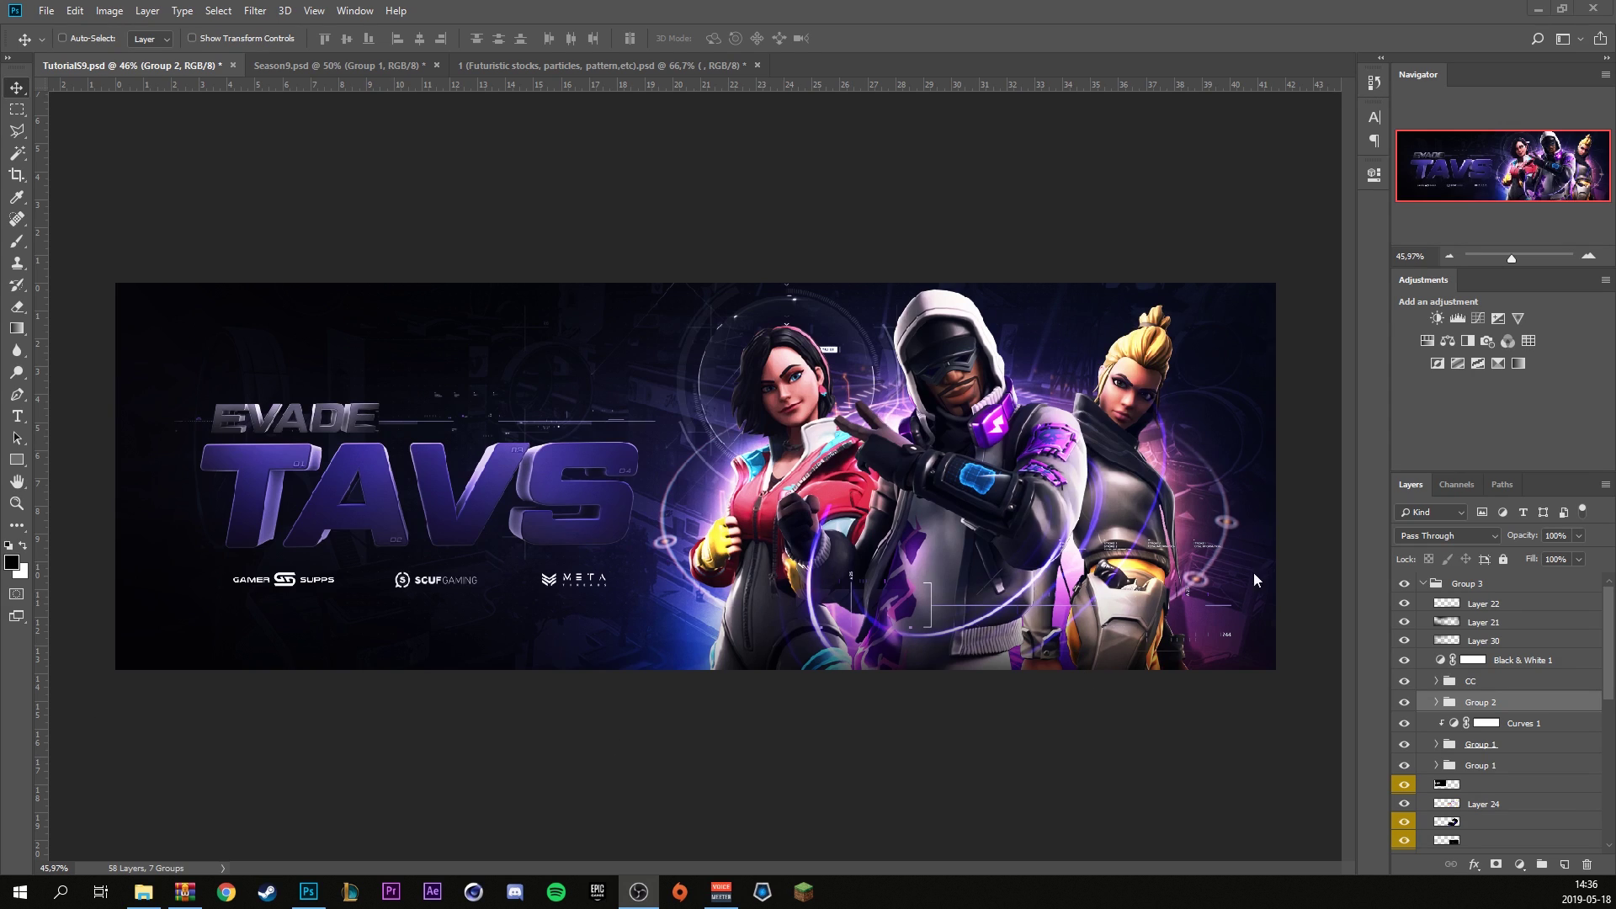
Make a merged copy of the whole banner above Group 3.
left_click(1484, 585)
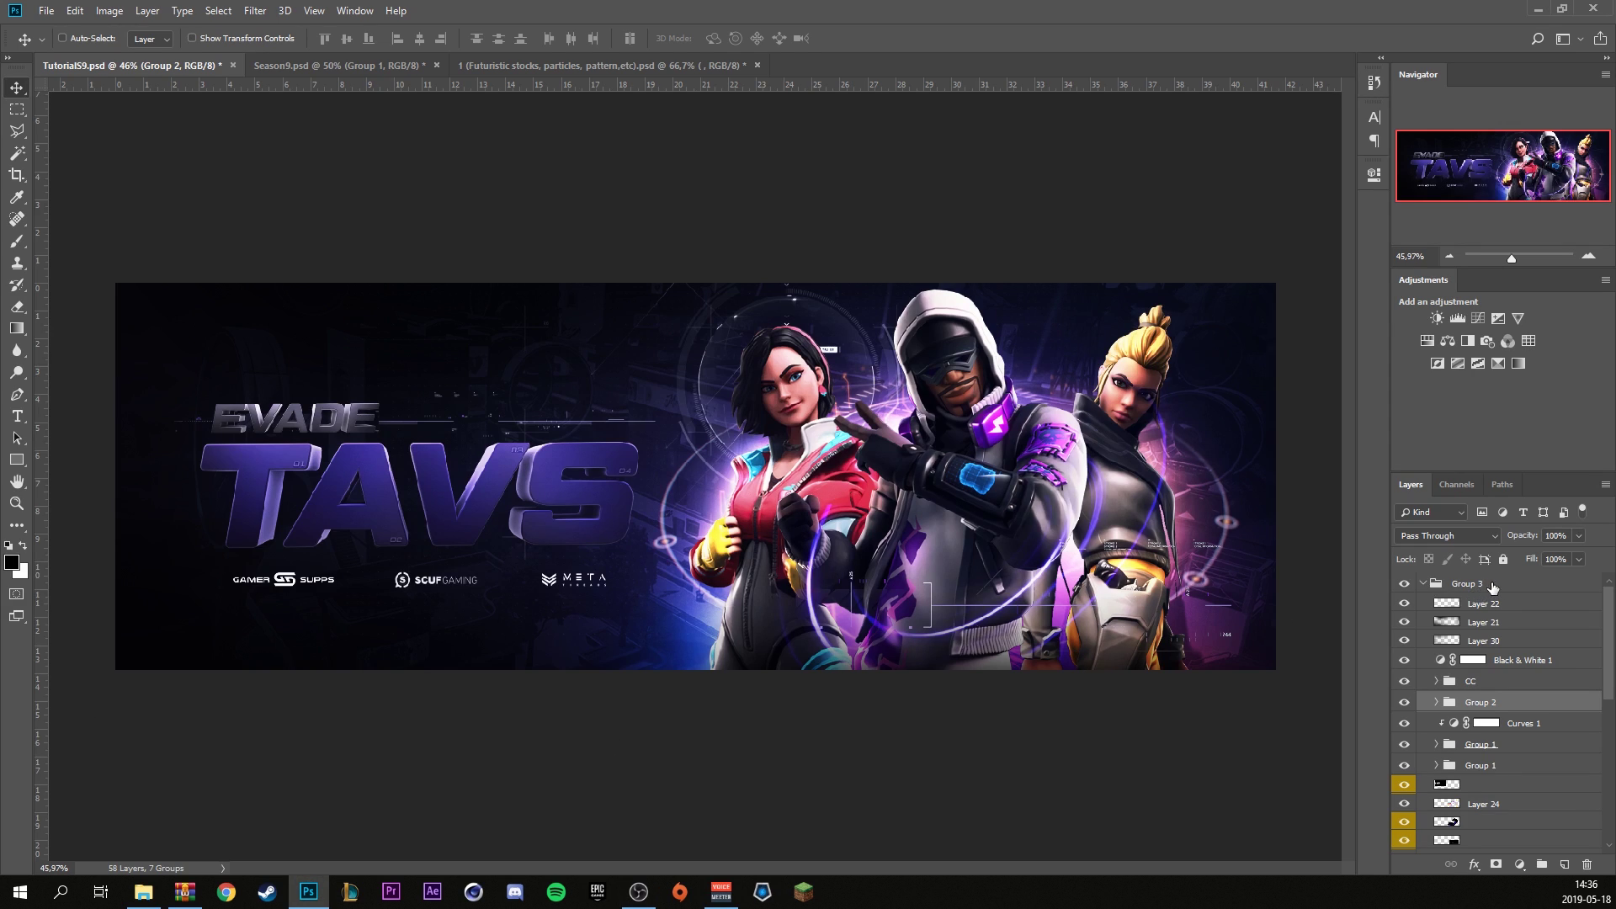
left_click(1428, 584)
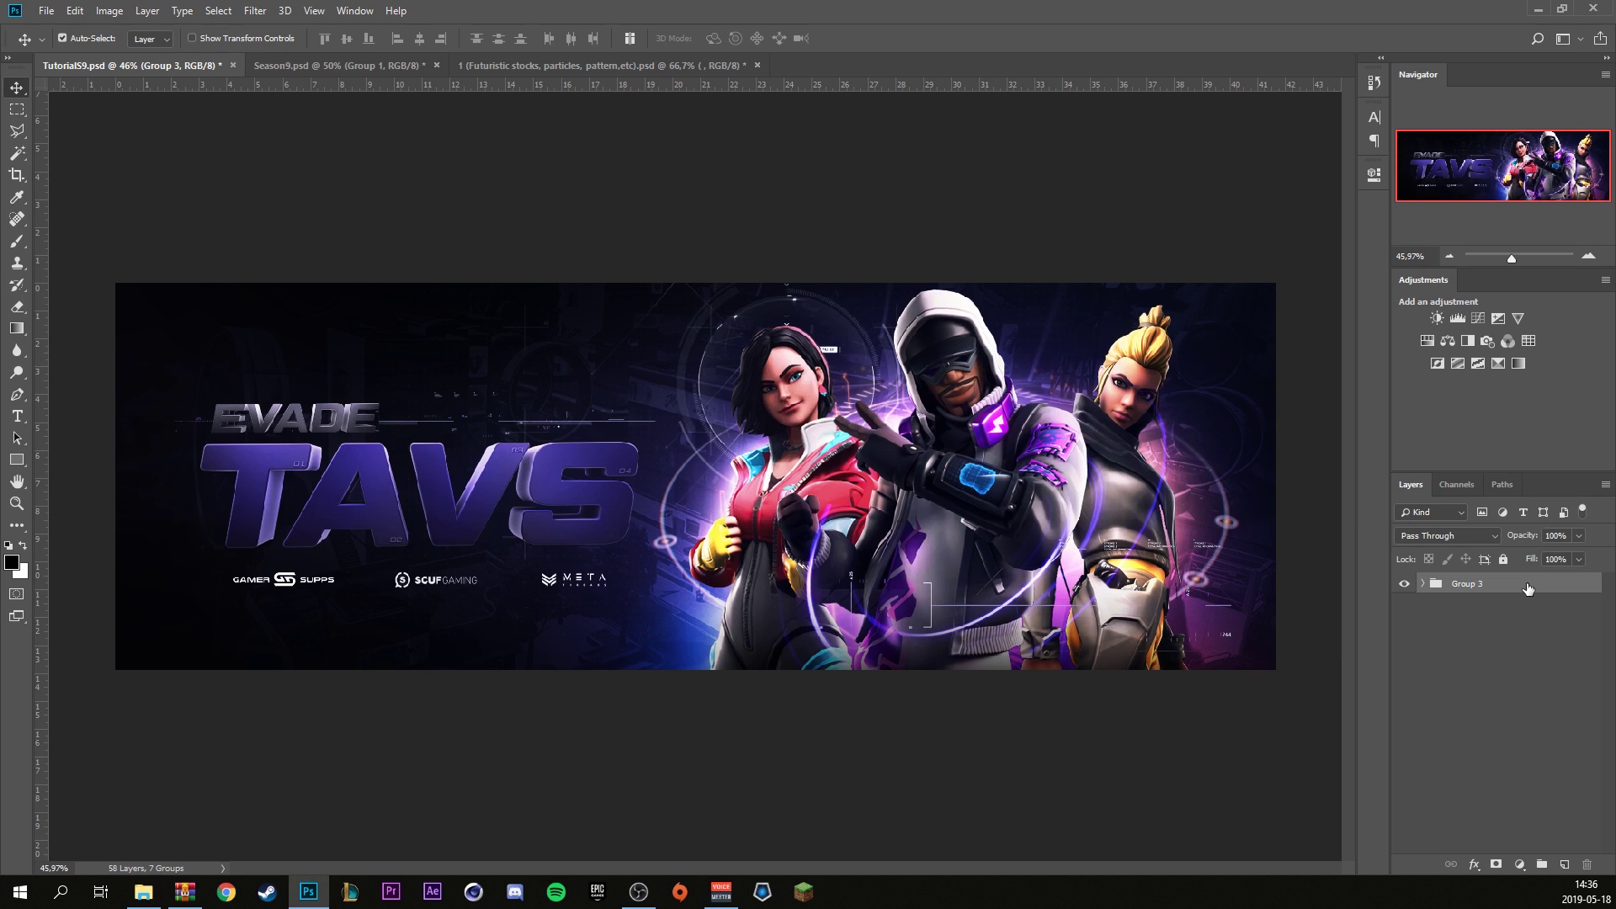
key("ctrl+j")
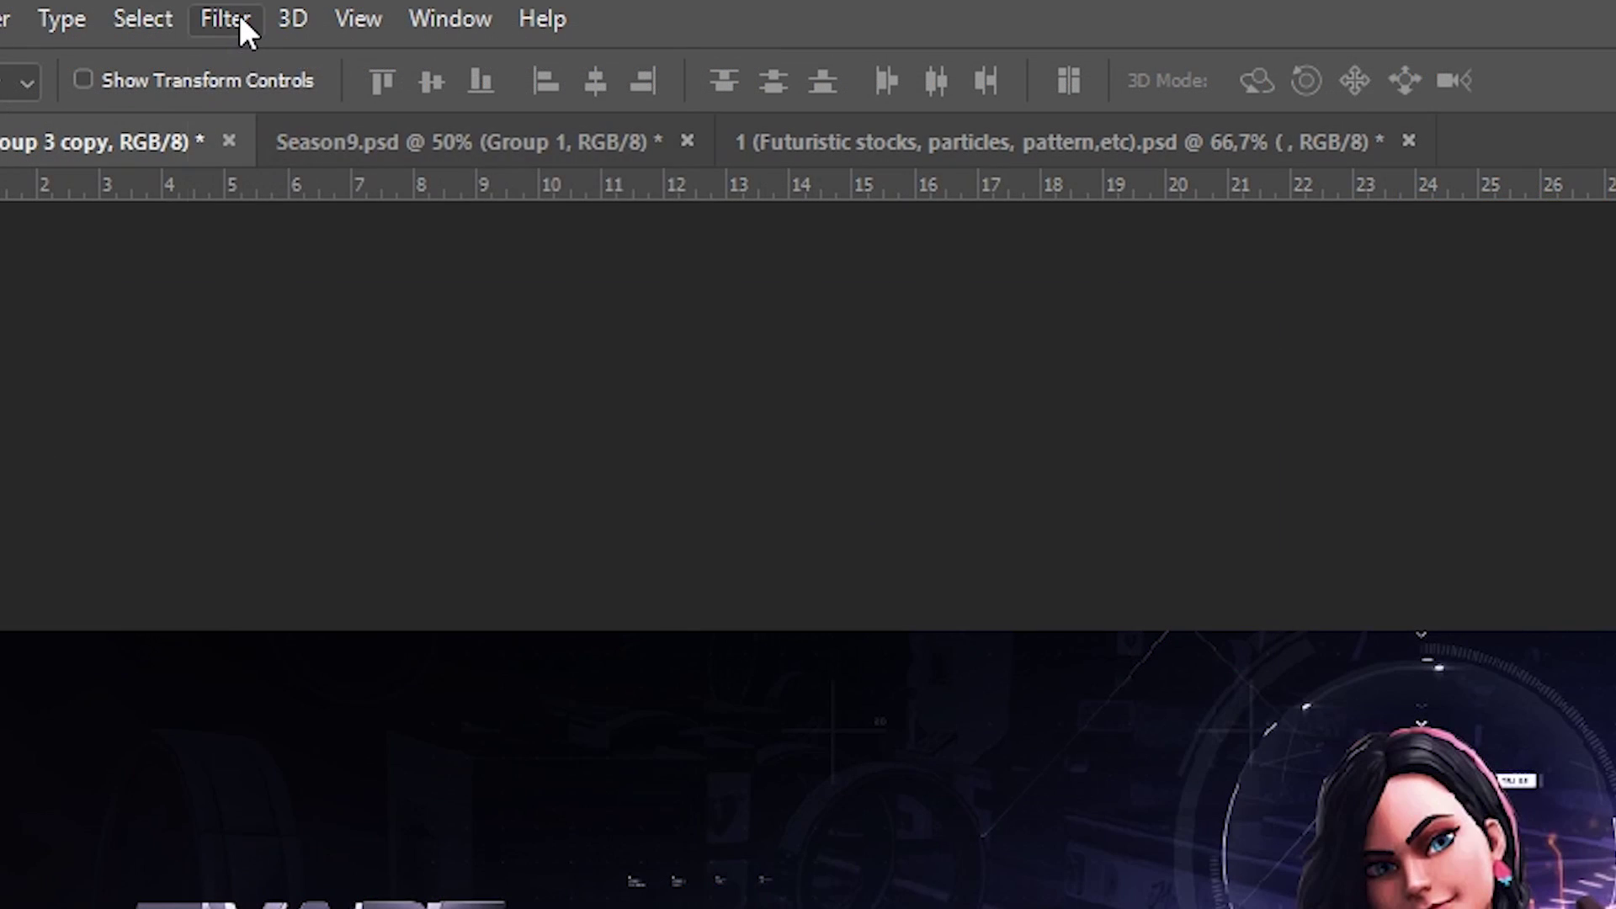
Apply Sharpen to the merged copy and group it with Group 3.
left_click(255, 10)
mouse_move(534, 686)
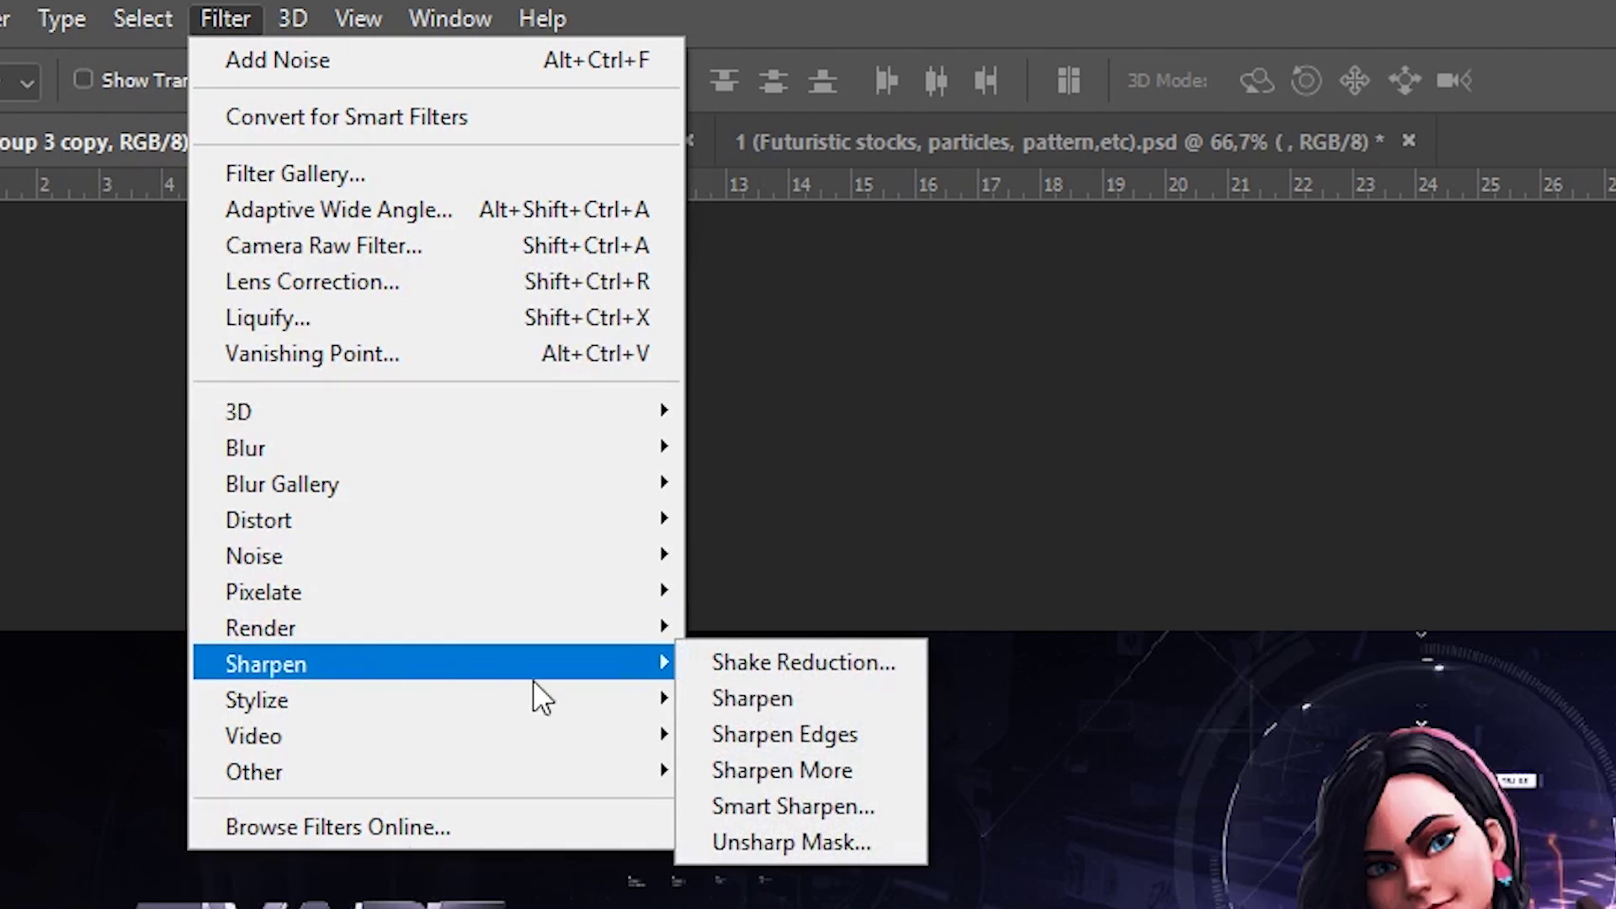
left_click(761, 715)
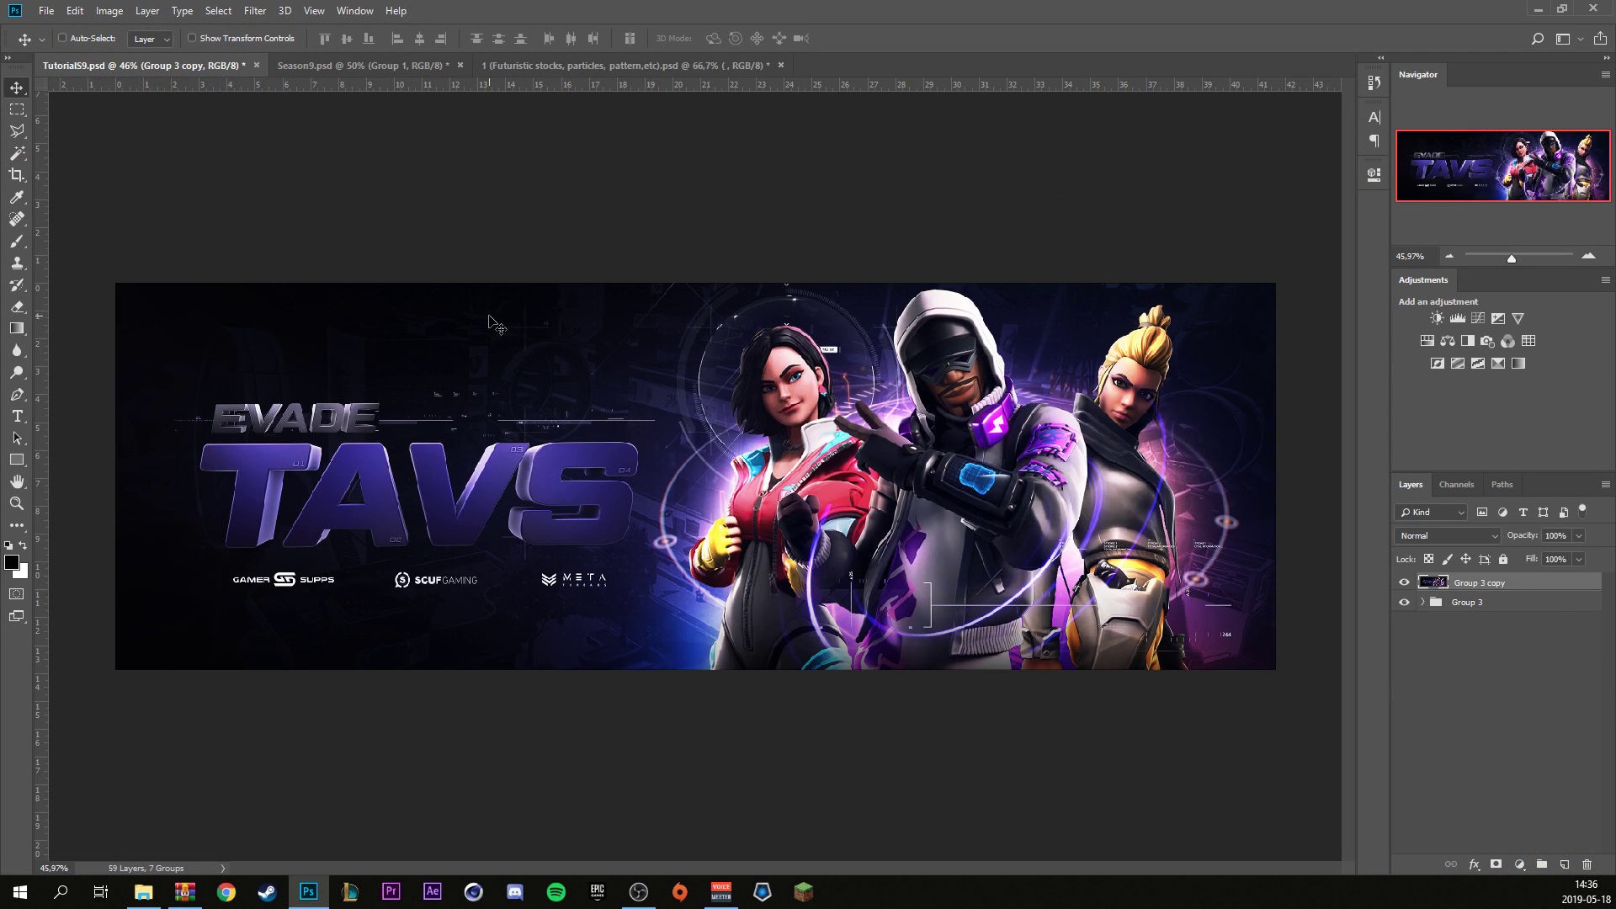
left_click(1459, 602, "shift")
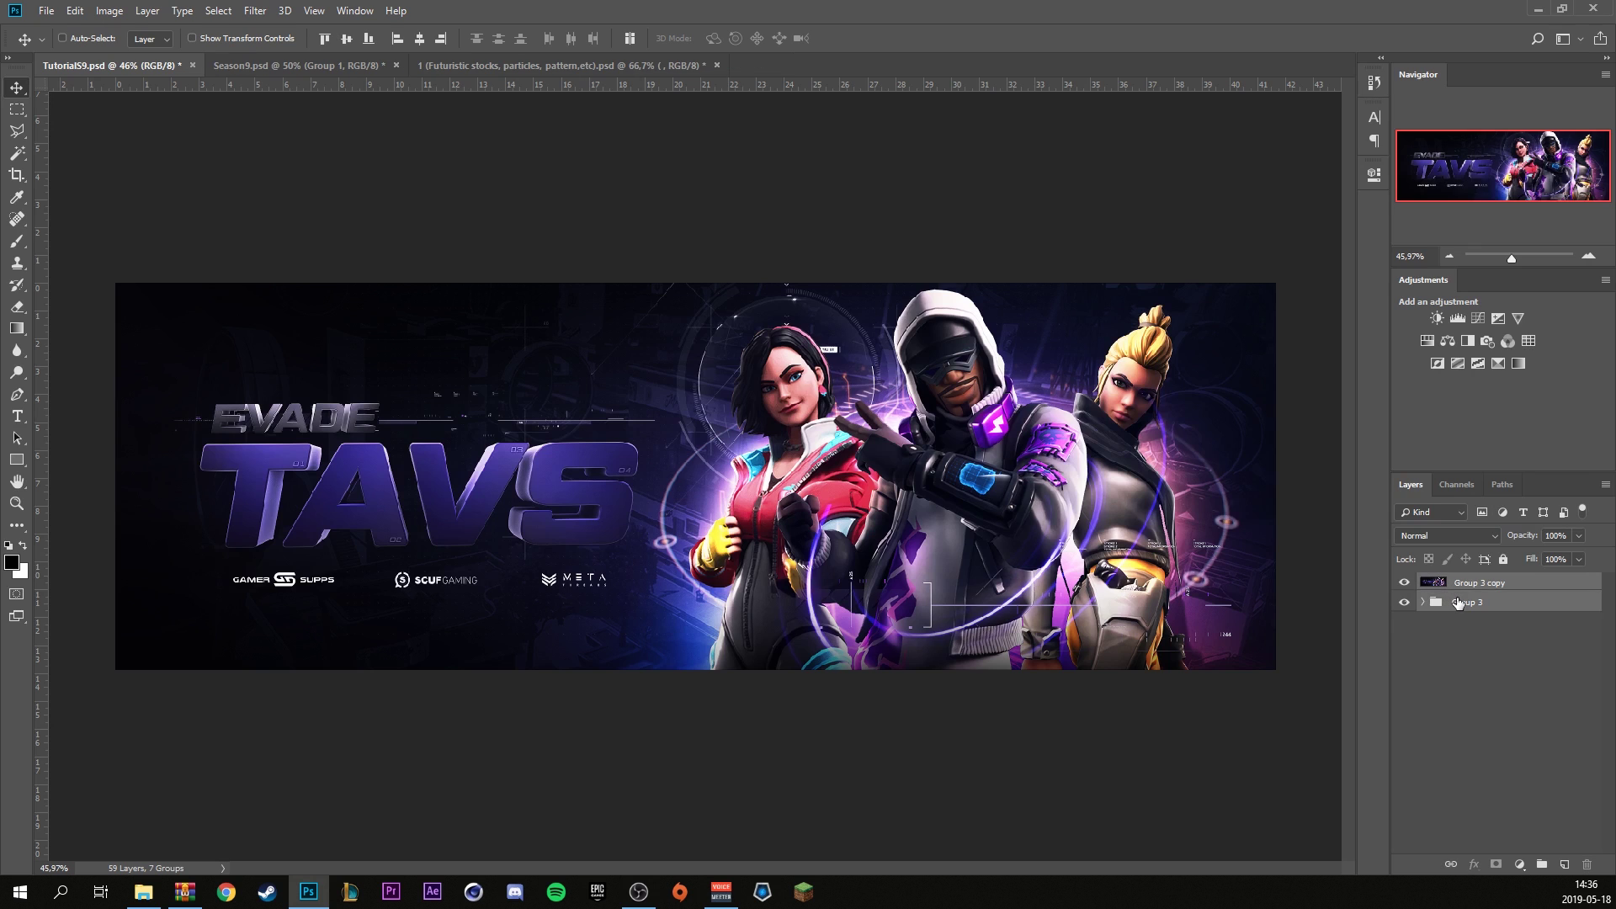
key("ctrl+g")
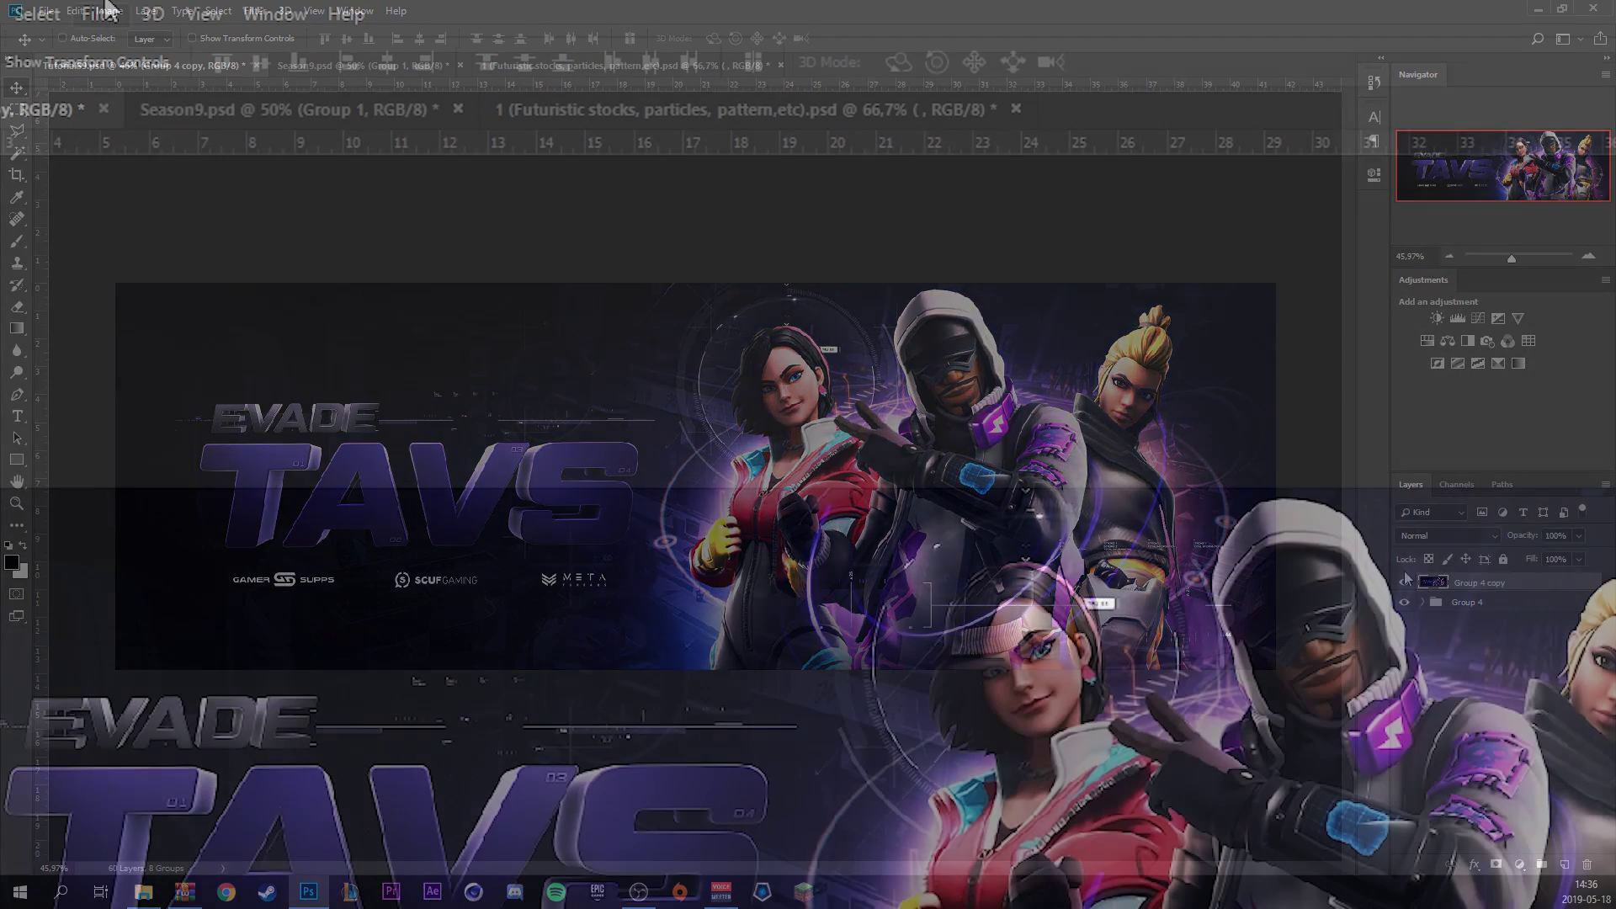
Add 7,26% coloured noise to the banner copy and lower its opacity to 32%.
left_click(257, 11)
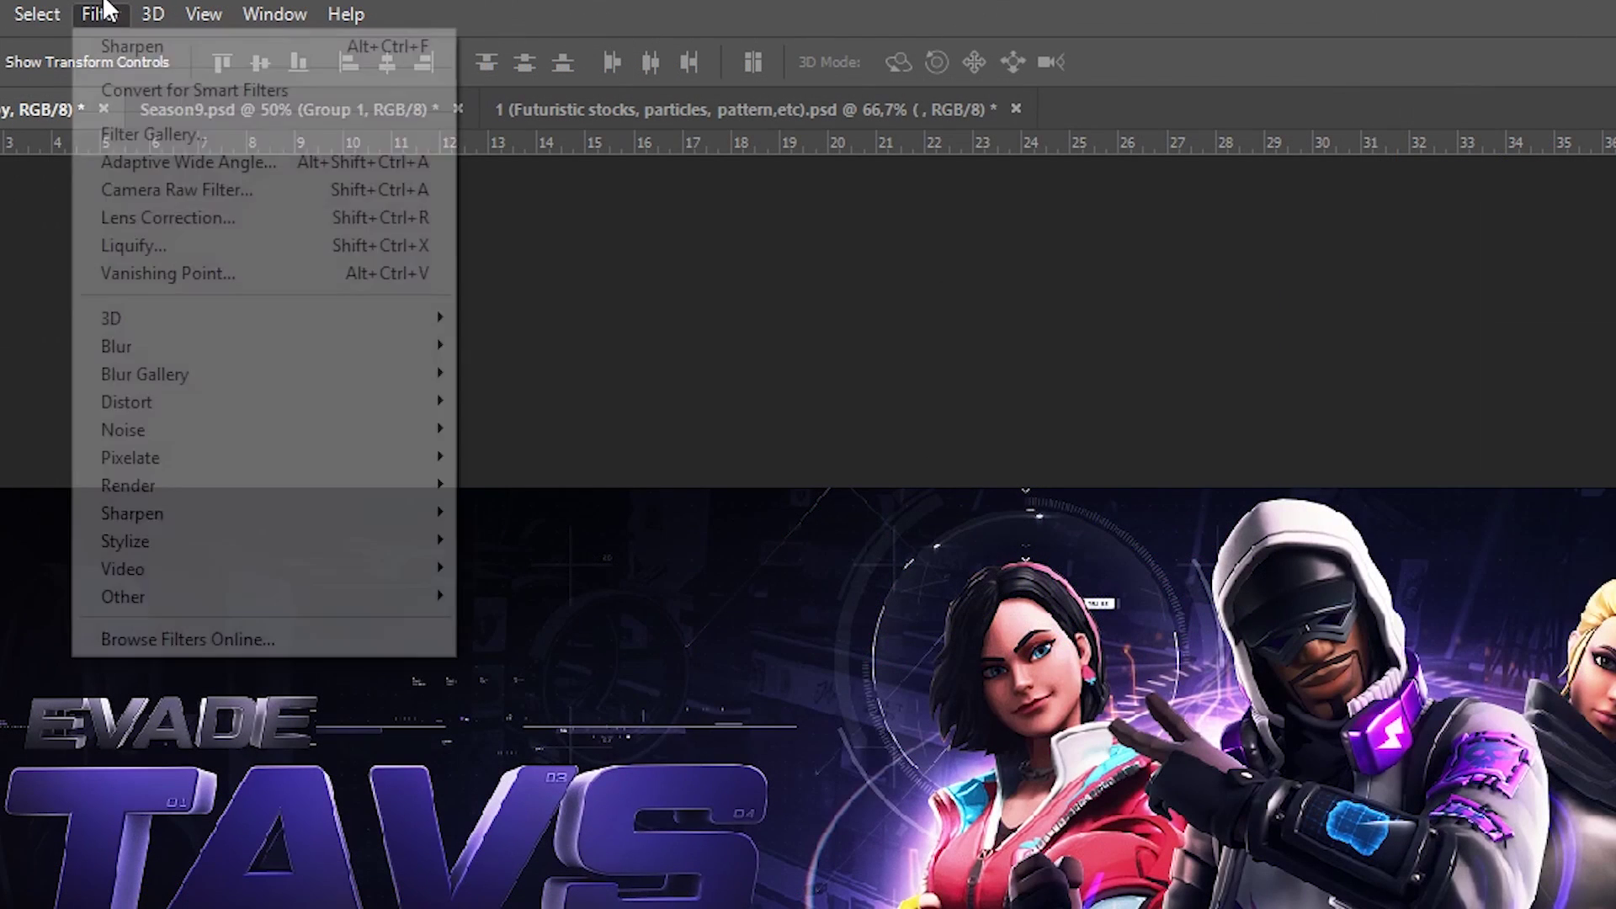
mouse_move(176, 430)
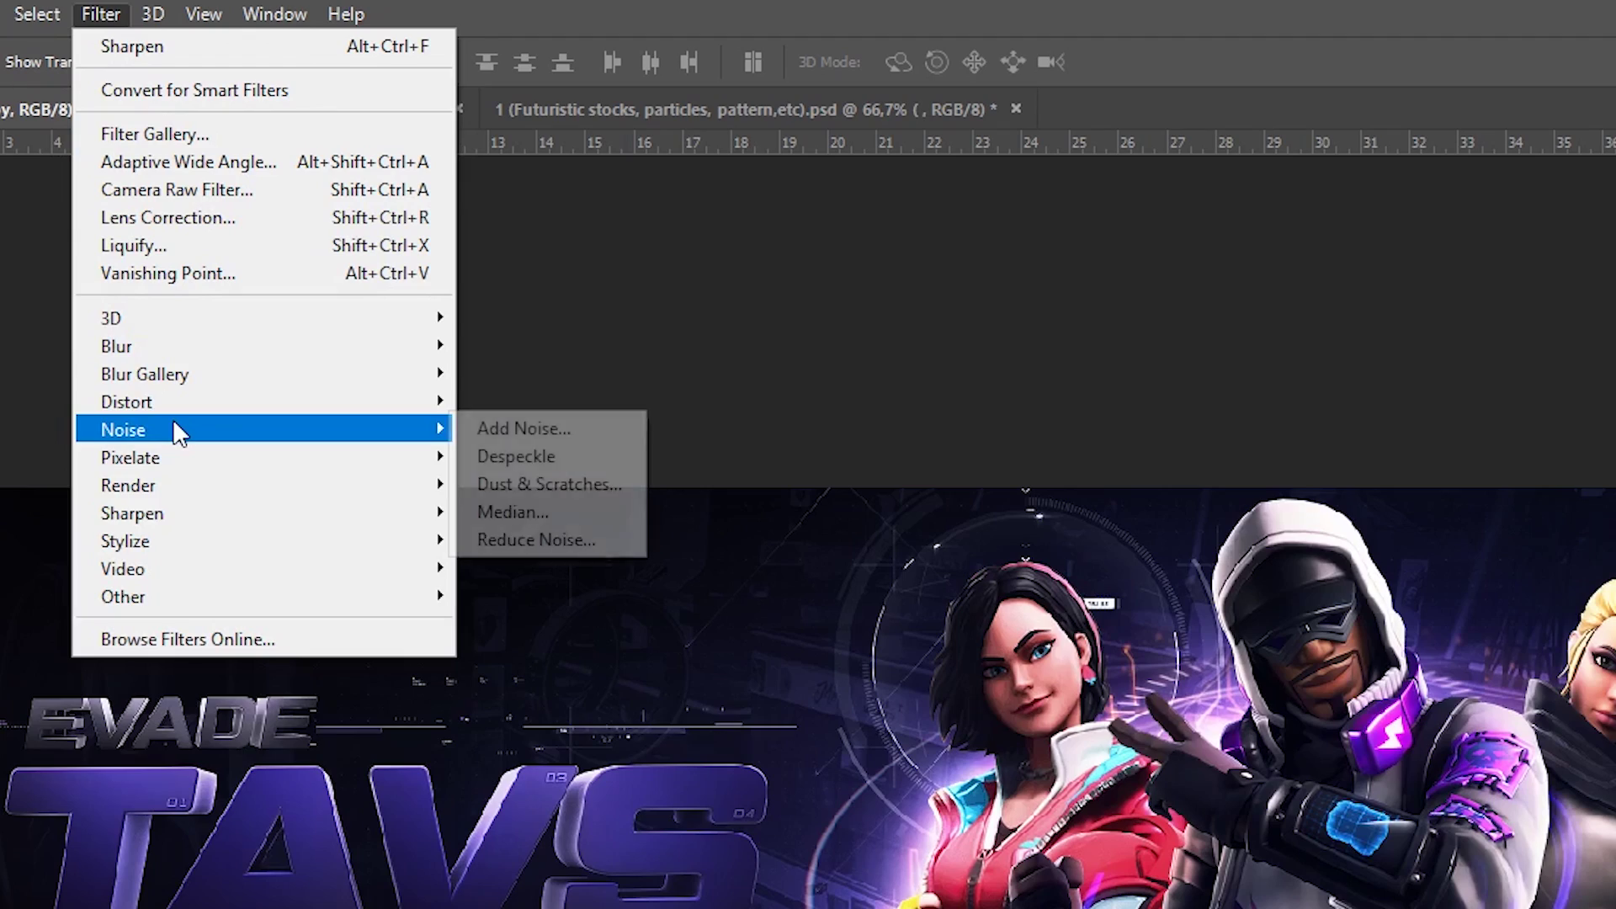
left_click(570, 437)
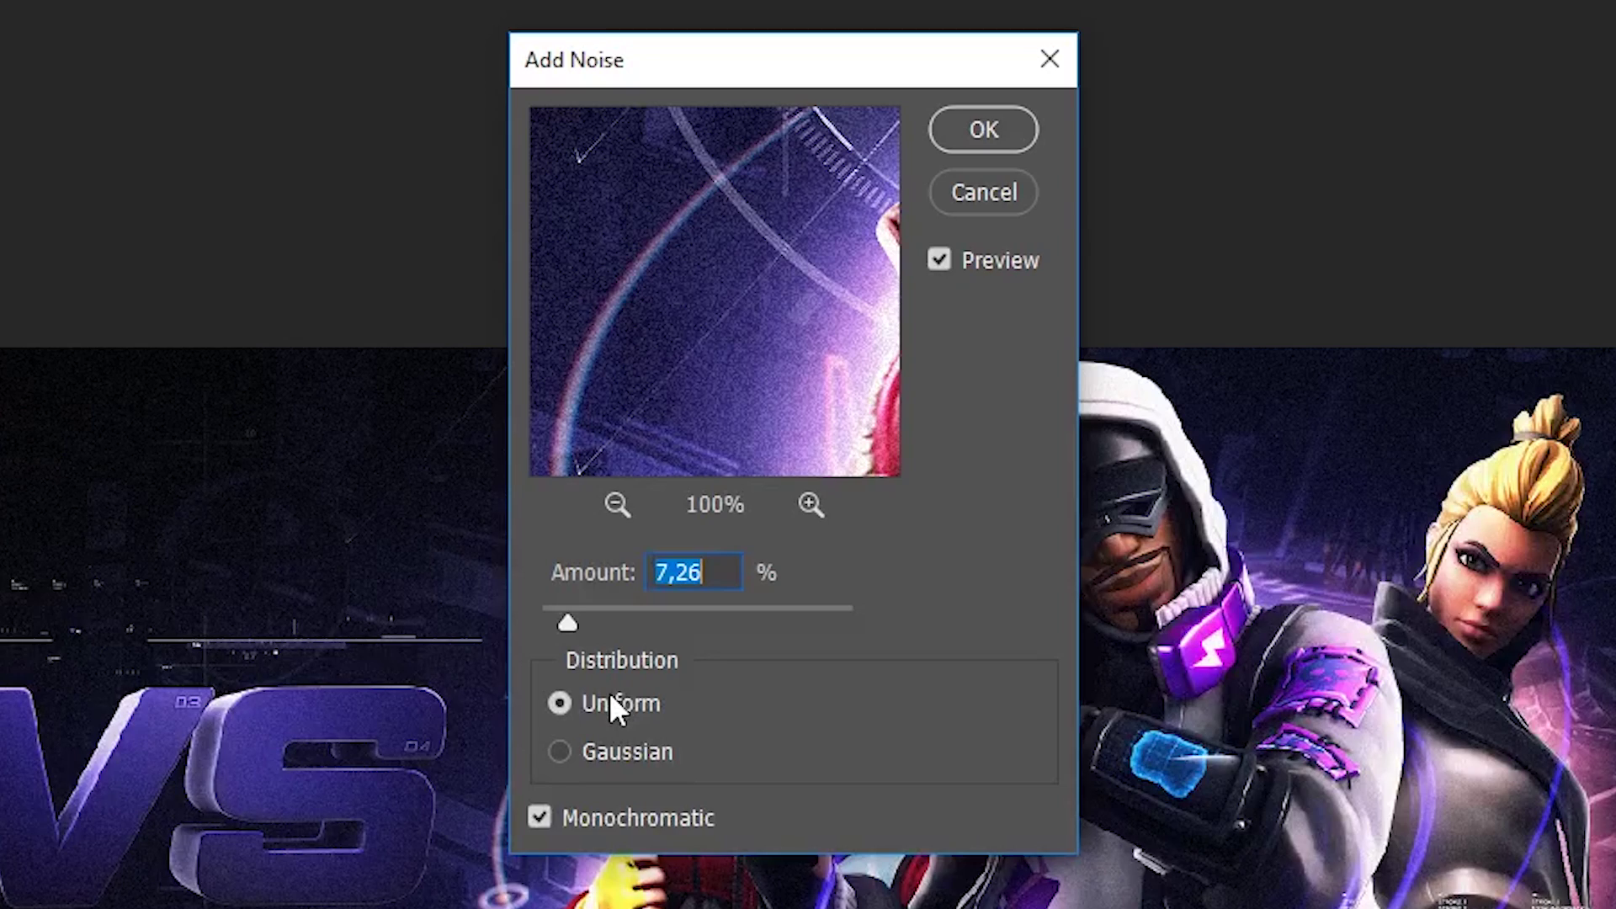
left_click(621, 821)
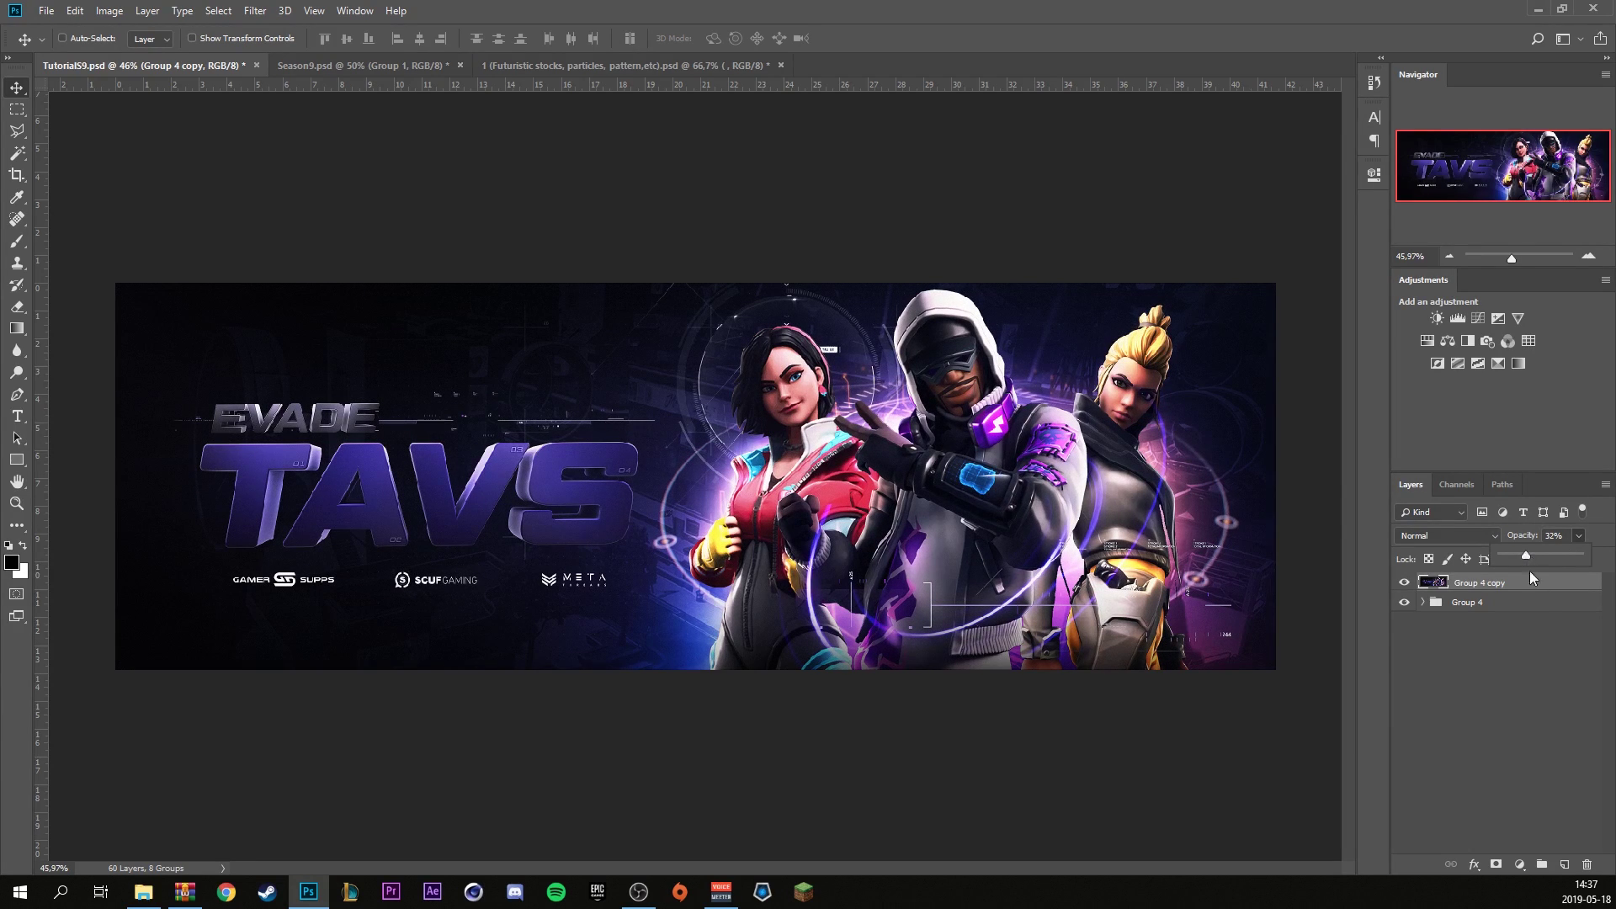
left_click(1522, 695)
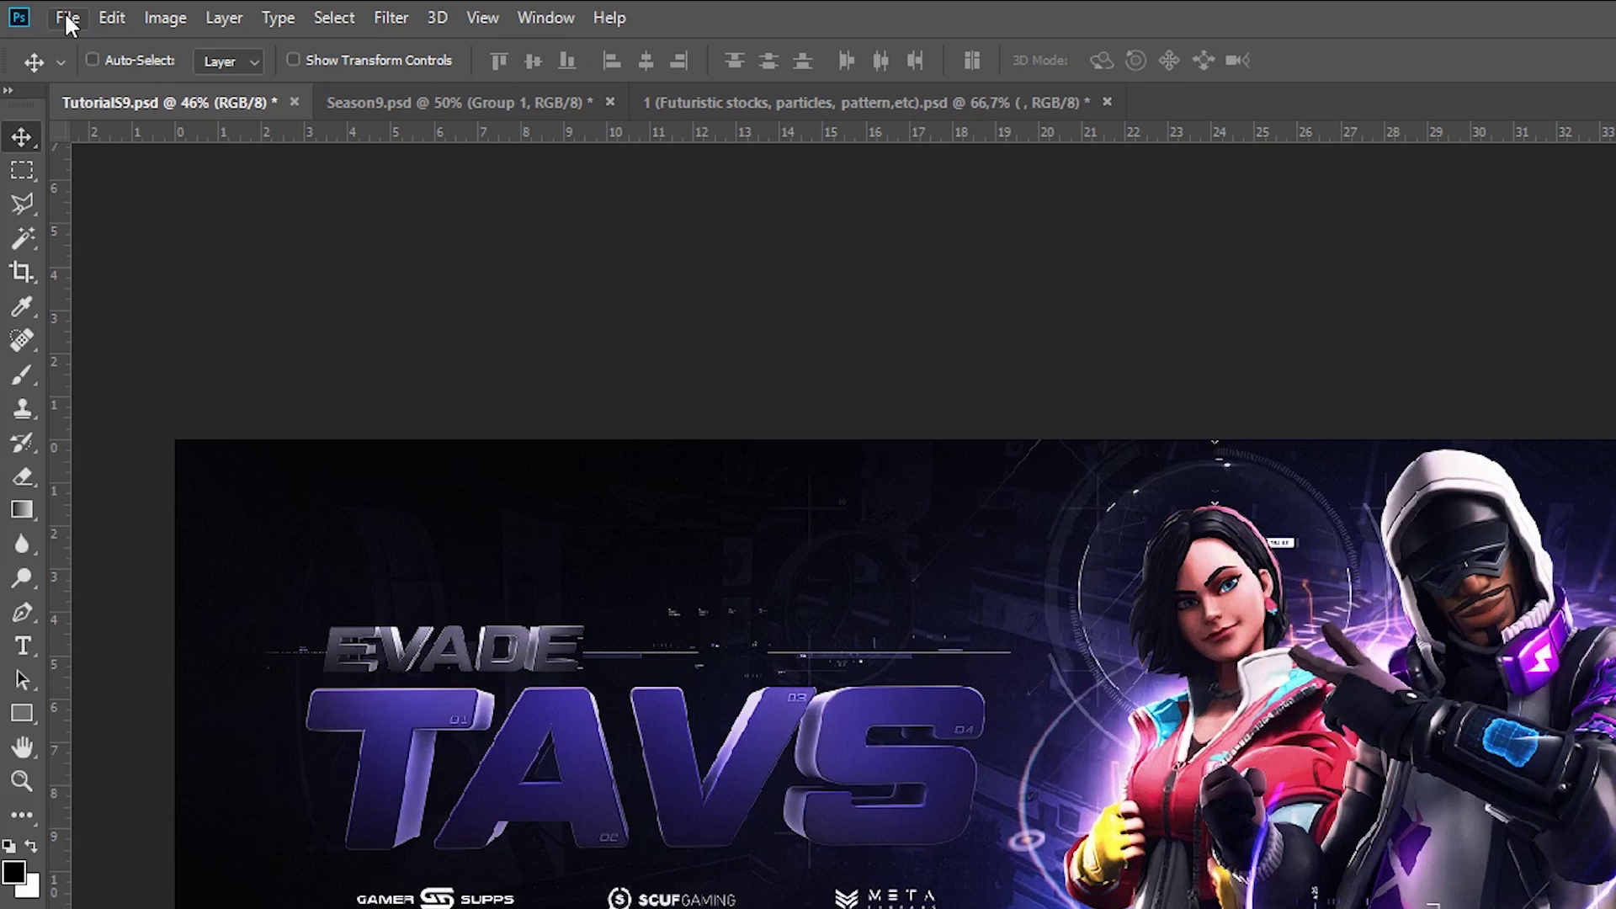
Save the 3000×1000 banner via Save for Web (Legacy) as PNG-8 named 'tavs'.
left_click(68, 18)
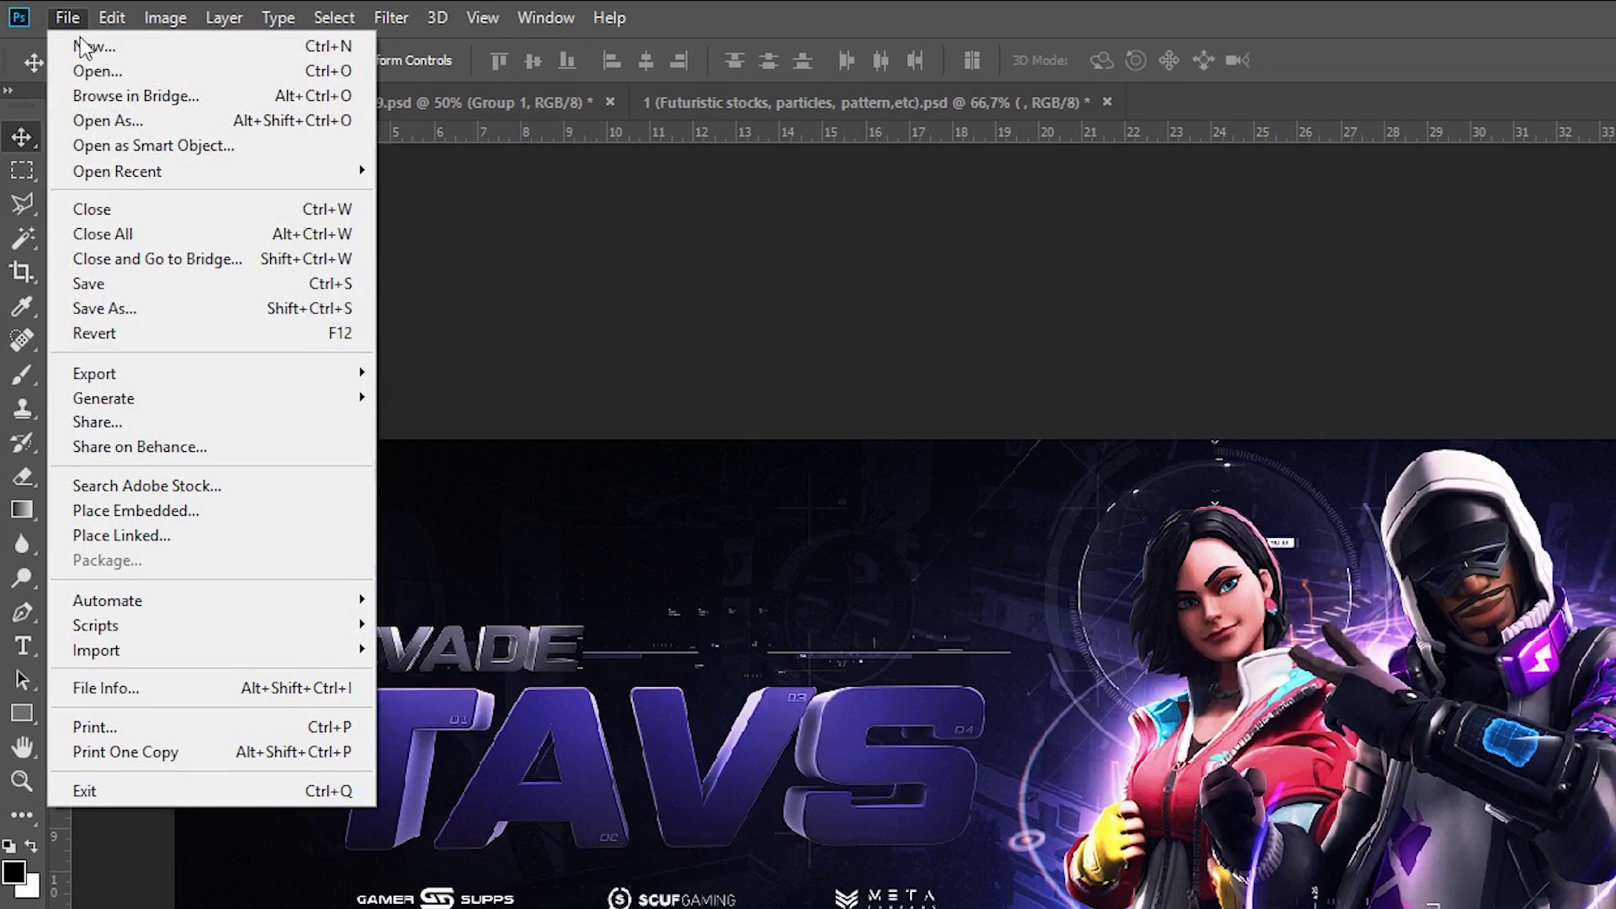
mouse_move(211, 373)
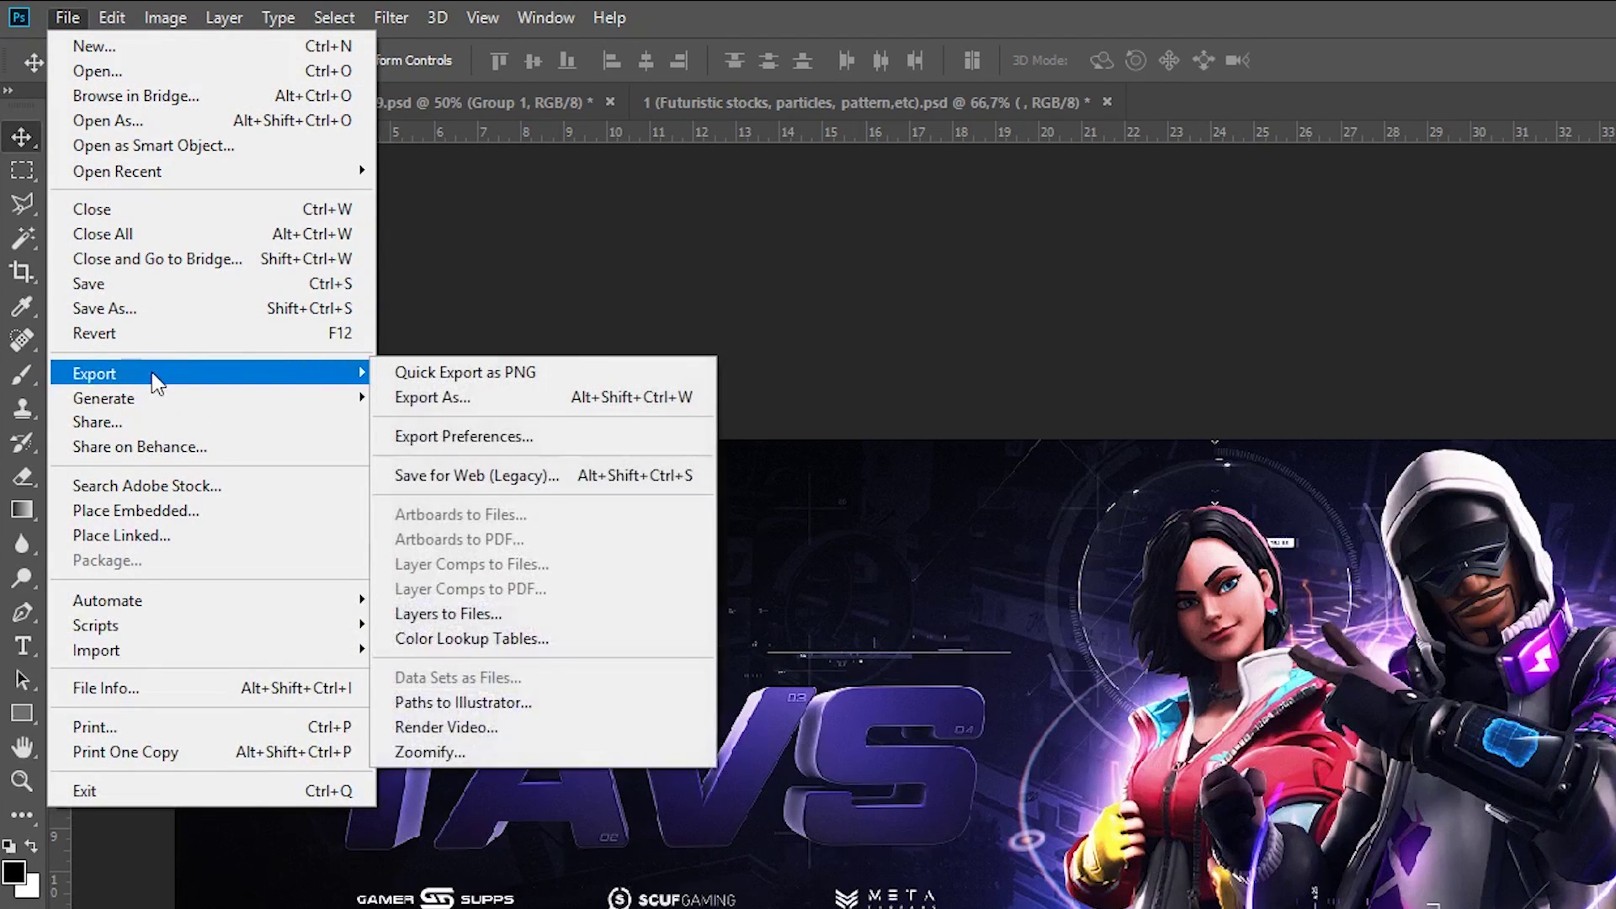
left_click(482, 476)
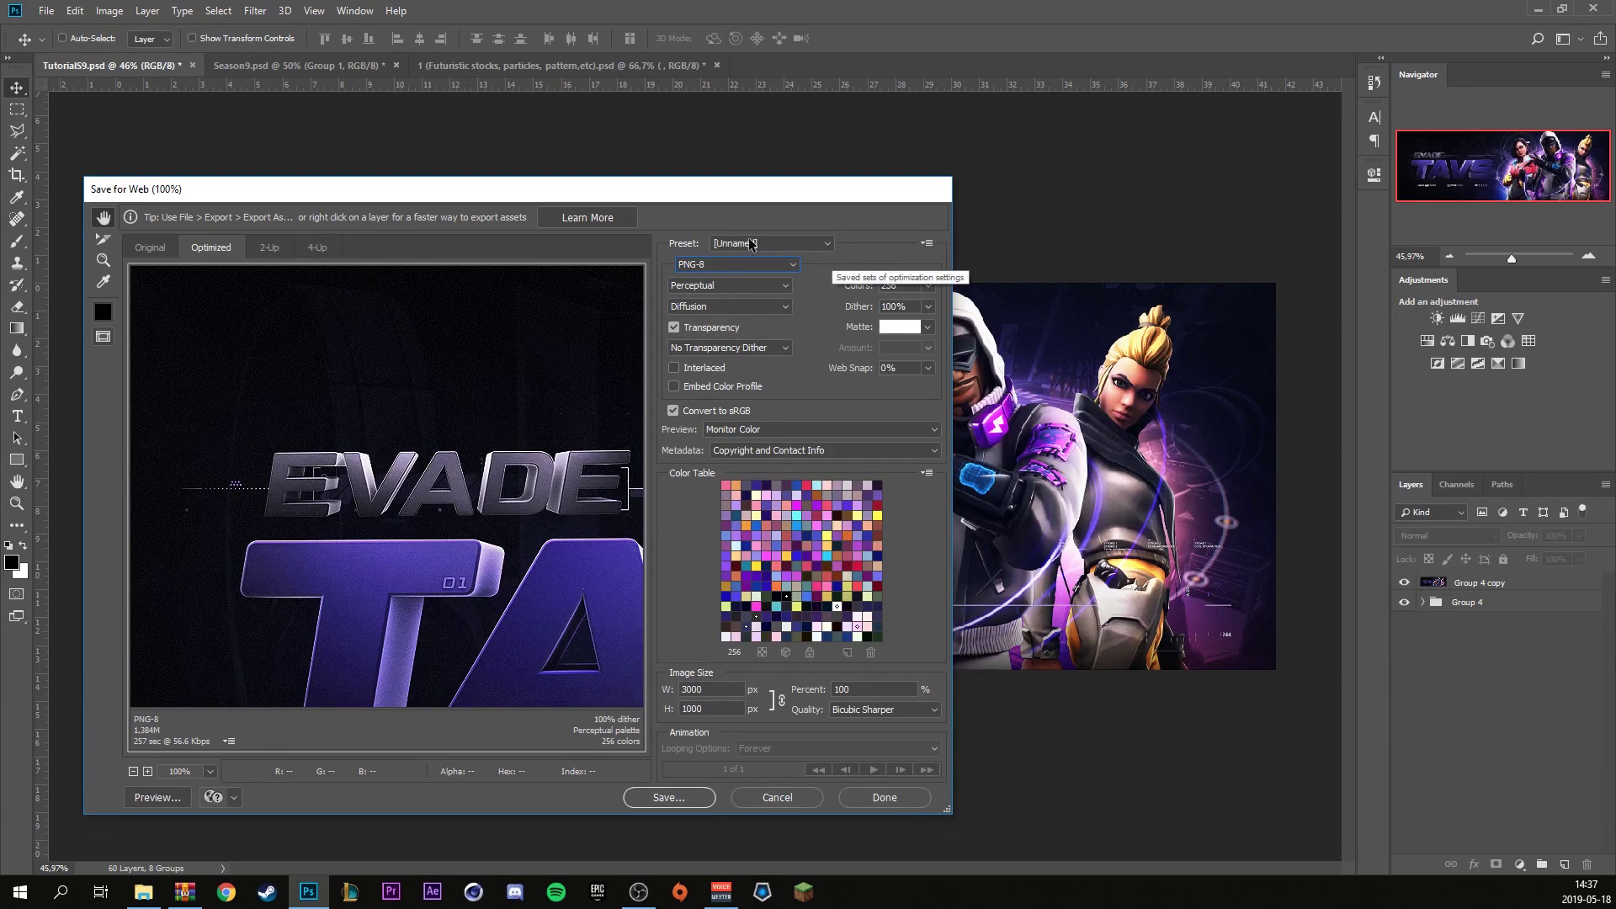
left_click(671, 798)
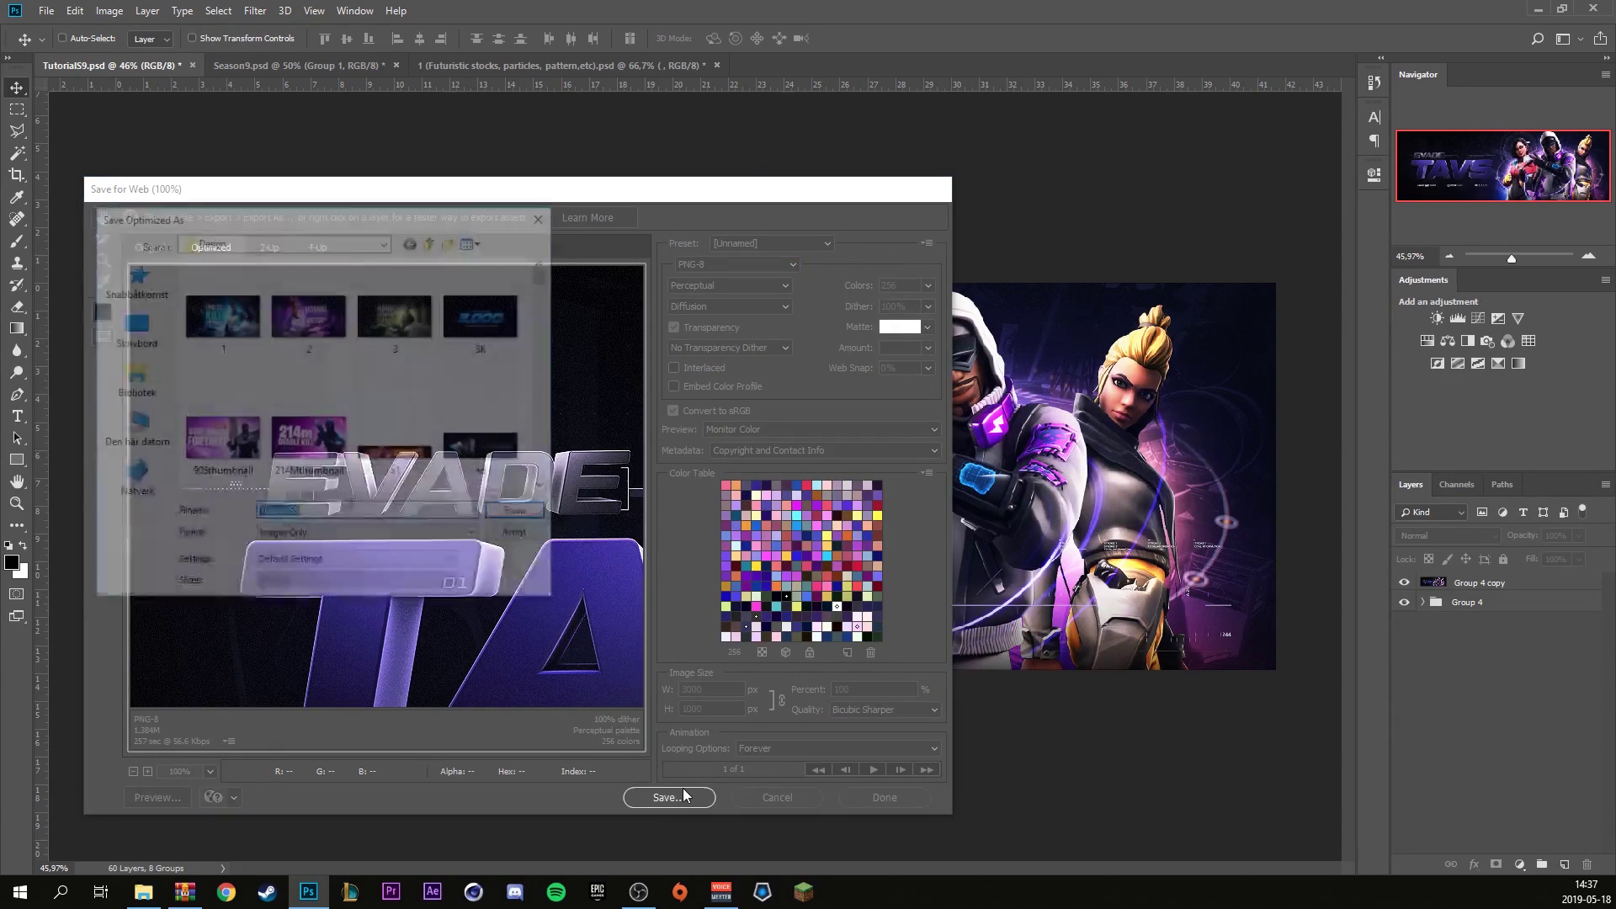
type("tavs")
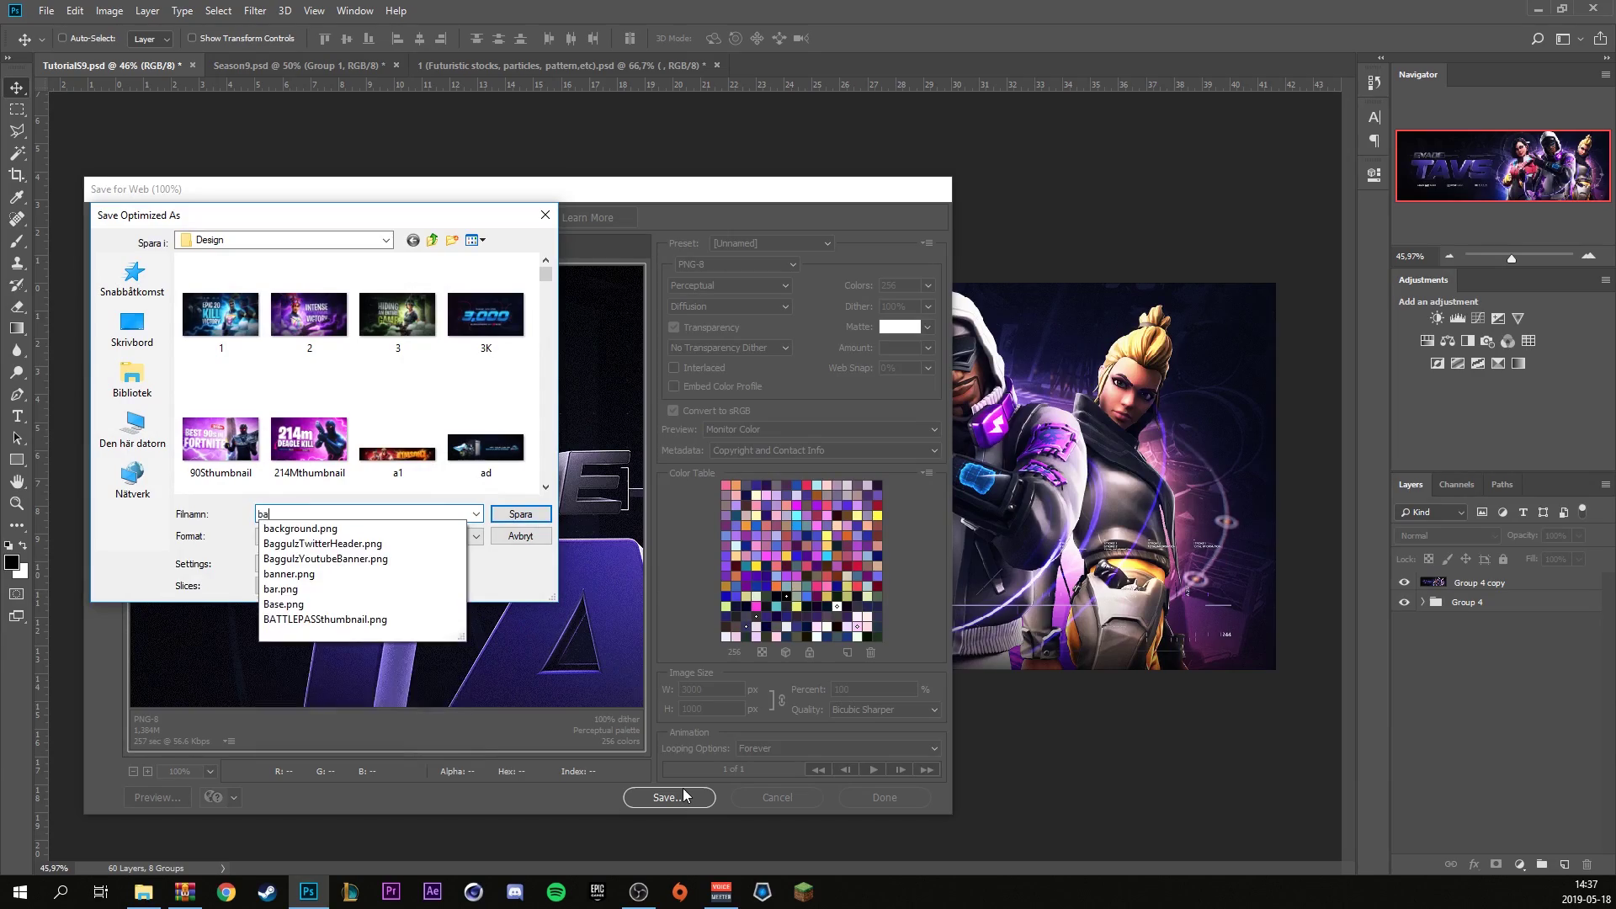
key("Return")
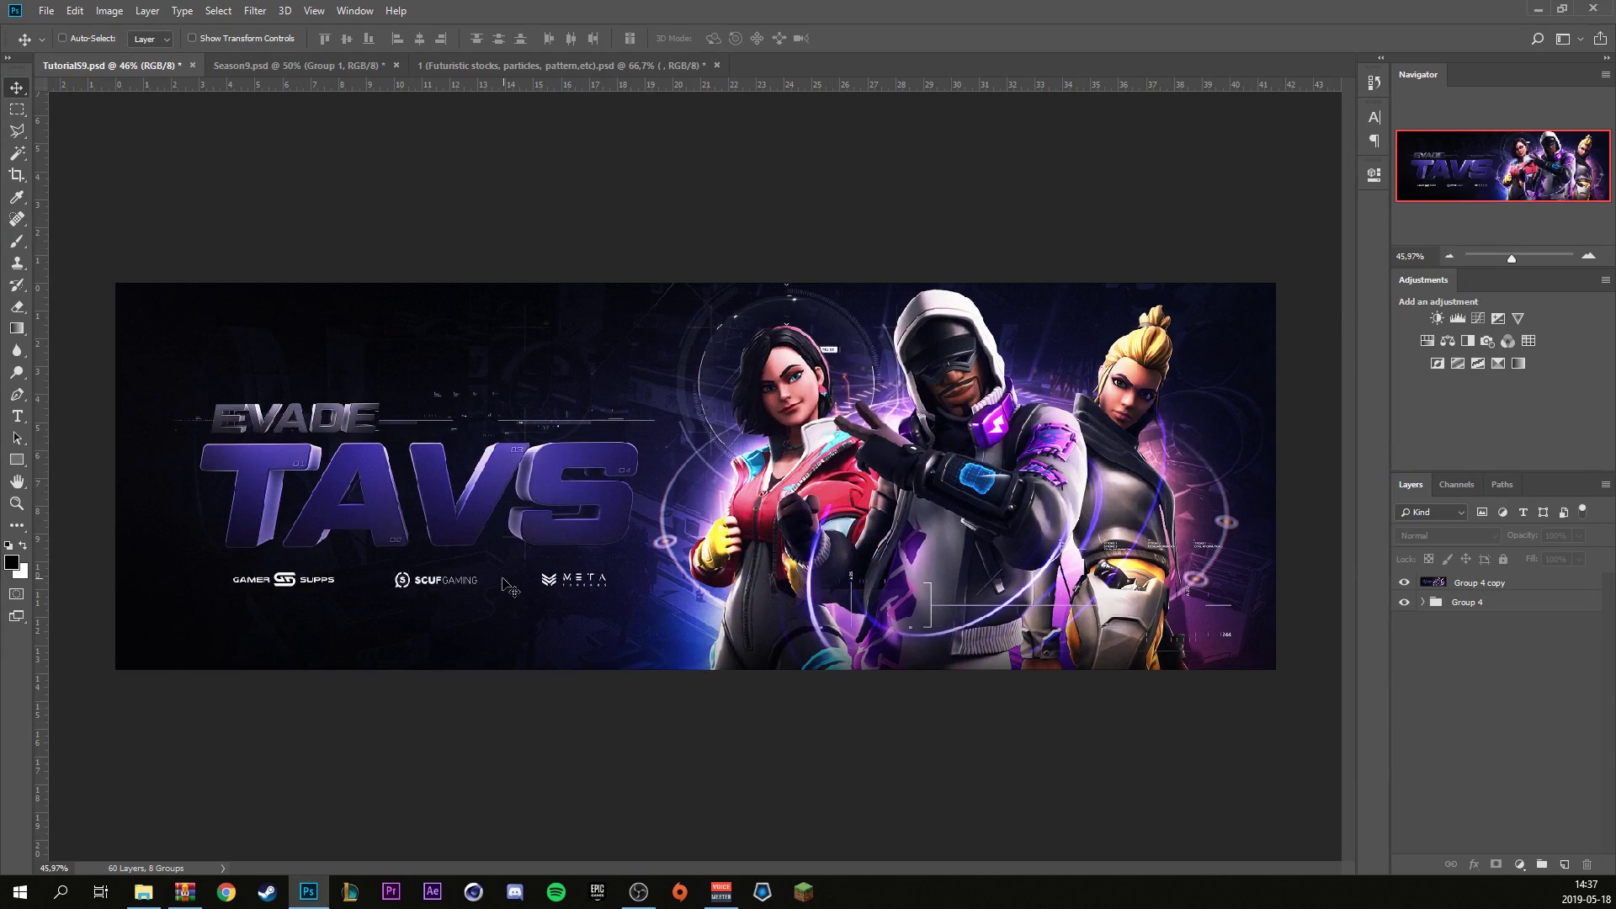